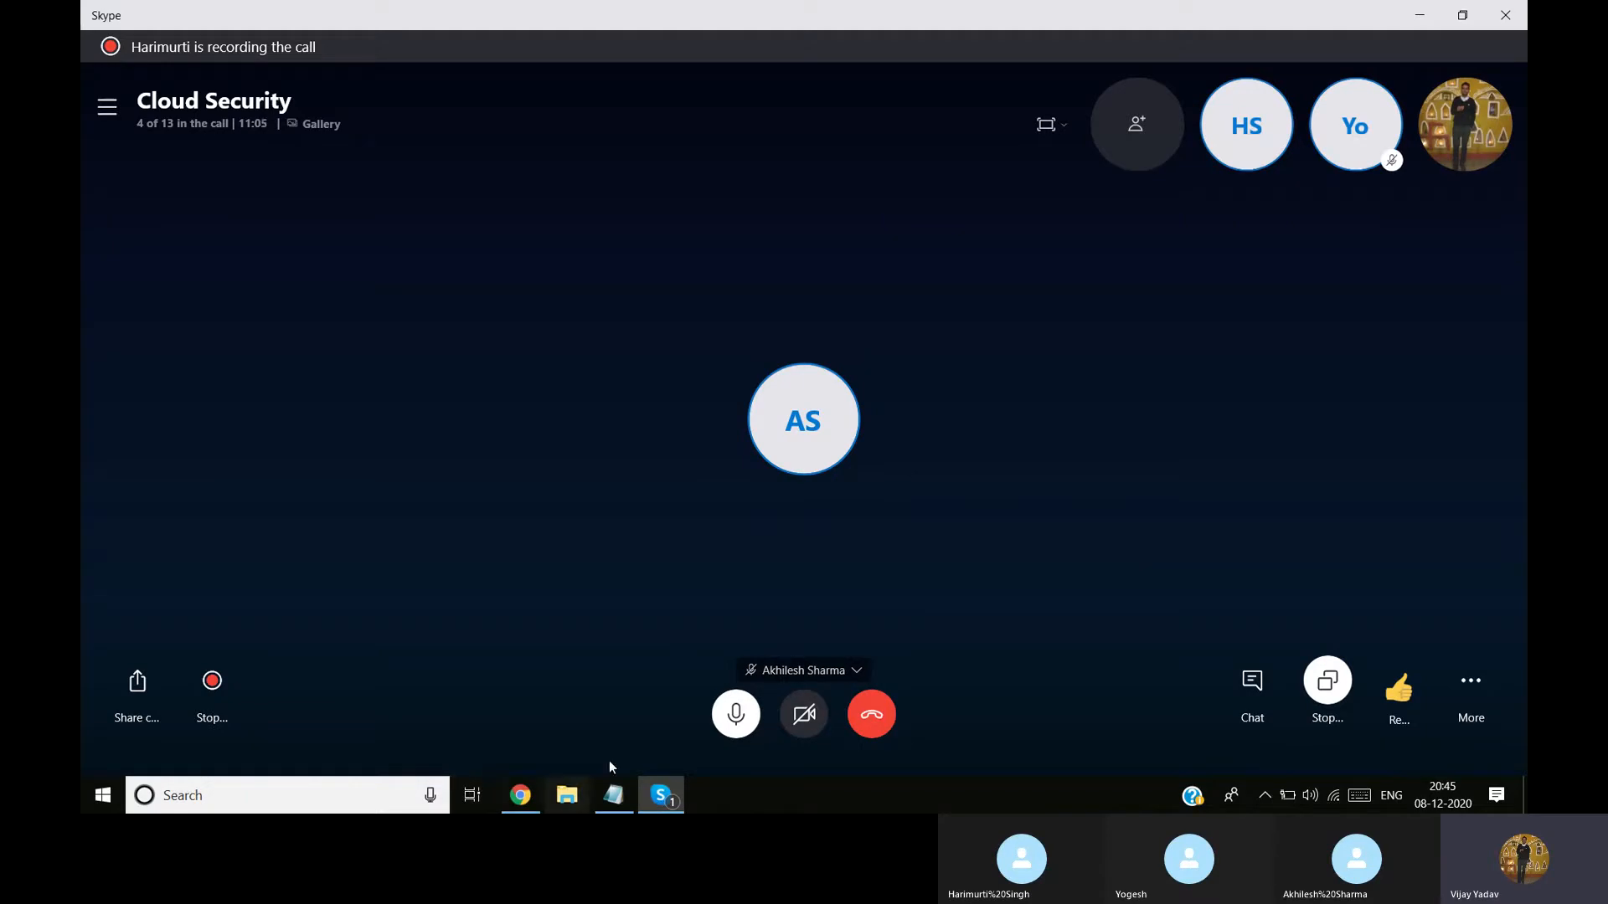
Open Paint with a blank canvas in a maximized window, moving the floating Skype call window out of the way
click(362, 800)
text(paint)
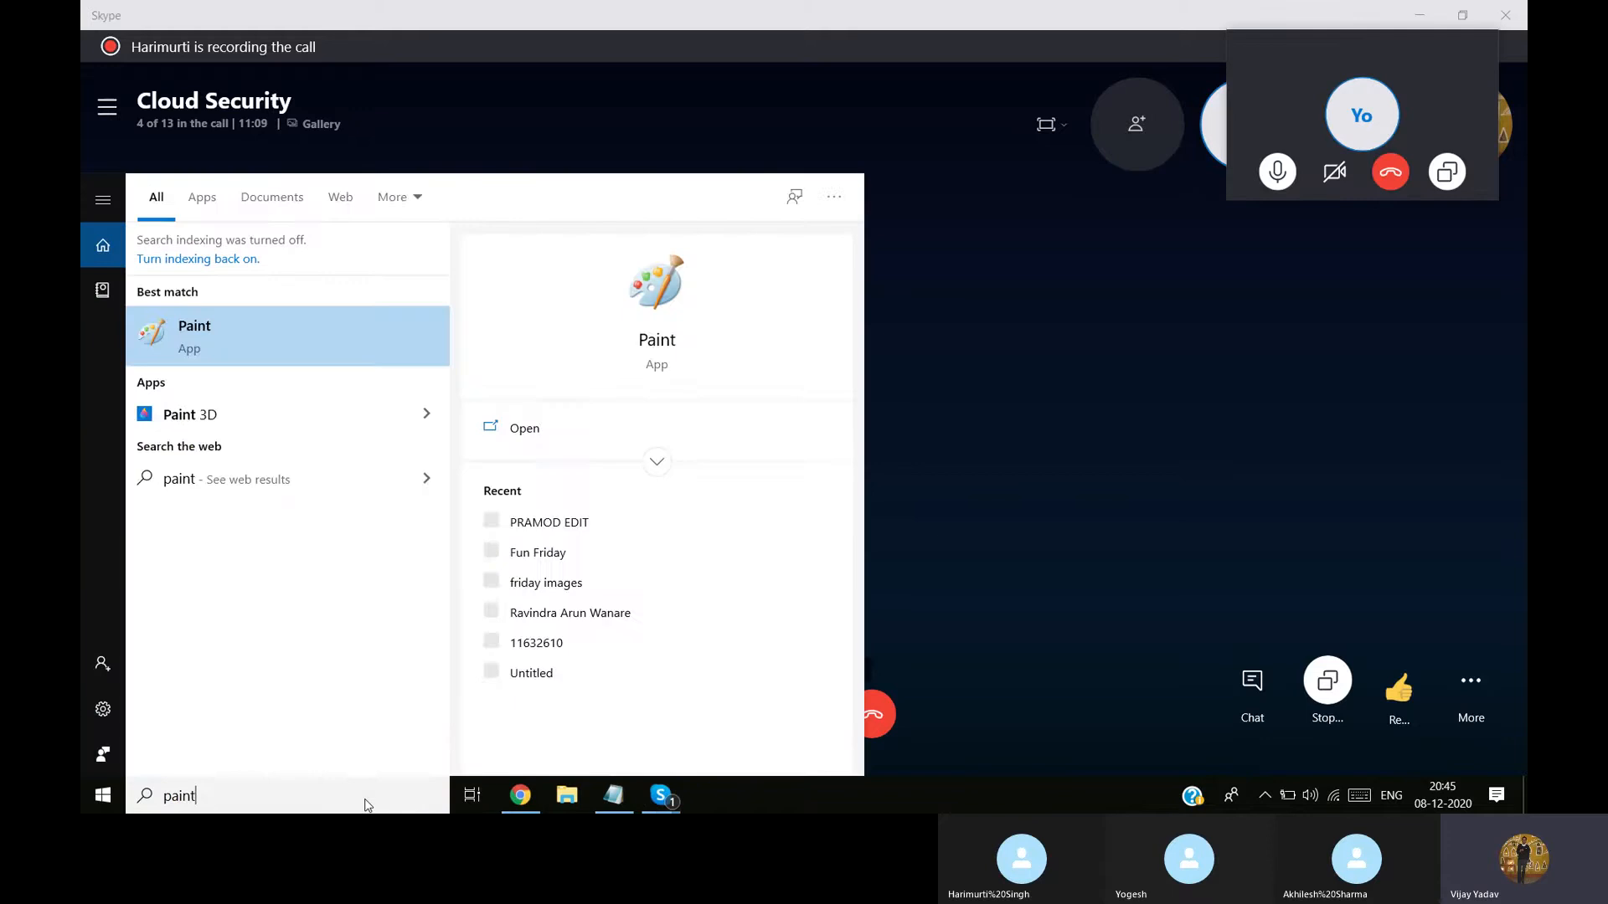
click(318, 336)
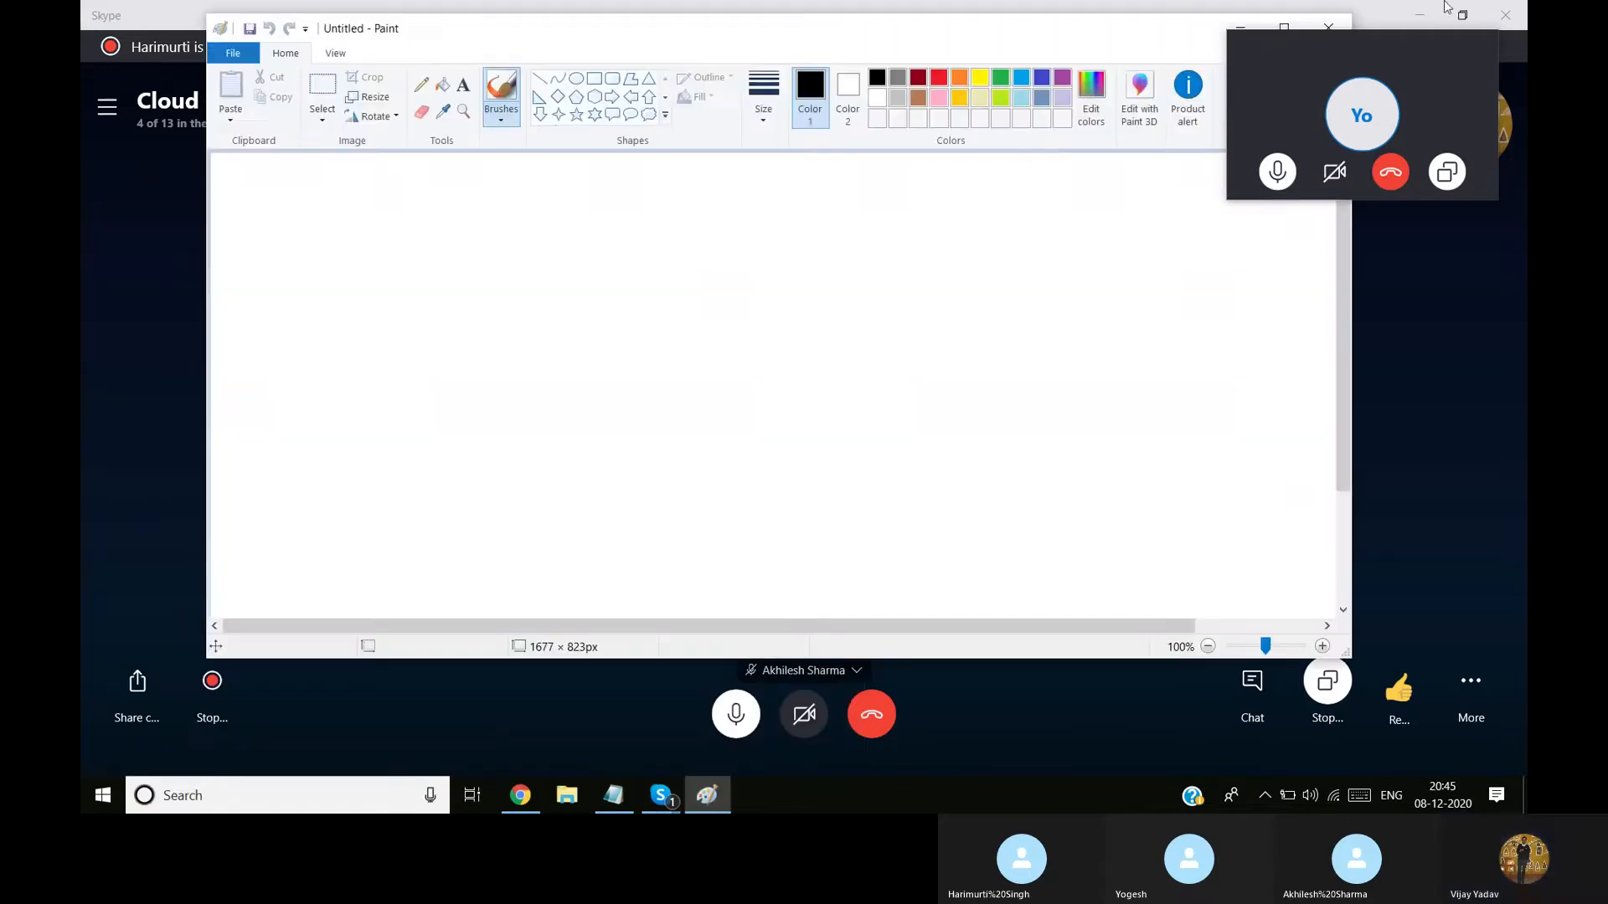
mouse_move(1410, 46)
mouse_down()
mouse_move(1436, 789)
mouse_move(1478, 812)
mouse_up()
click(1284, 28)
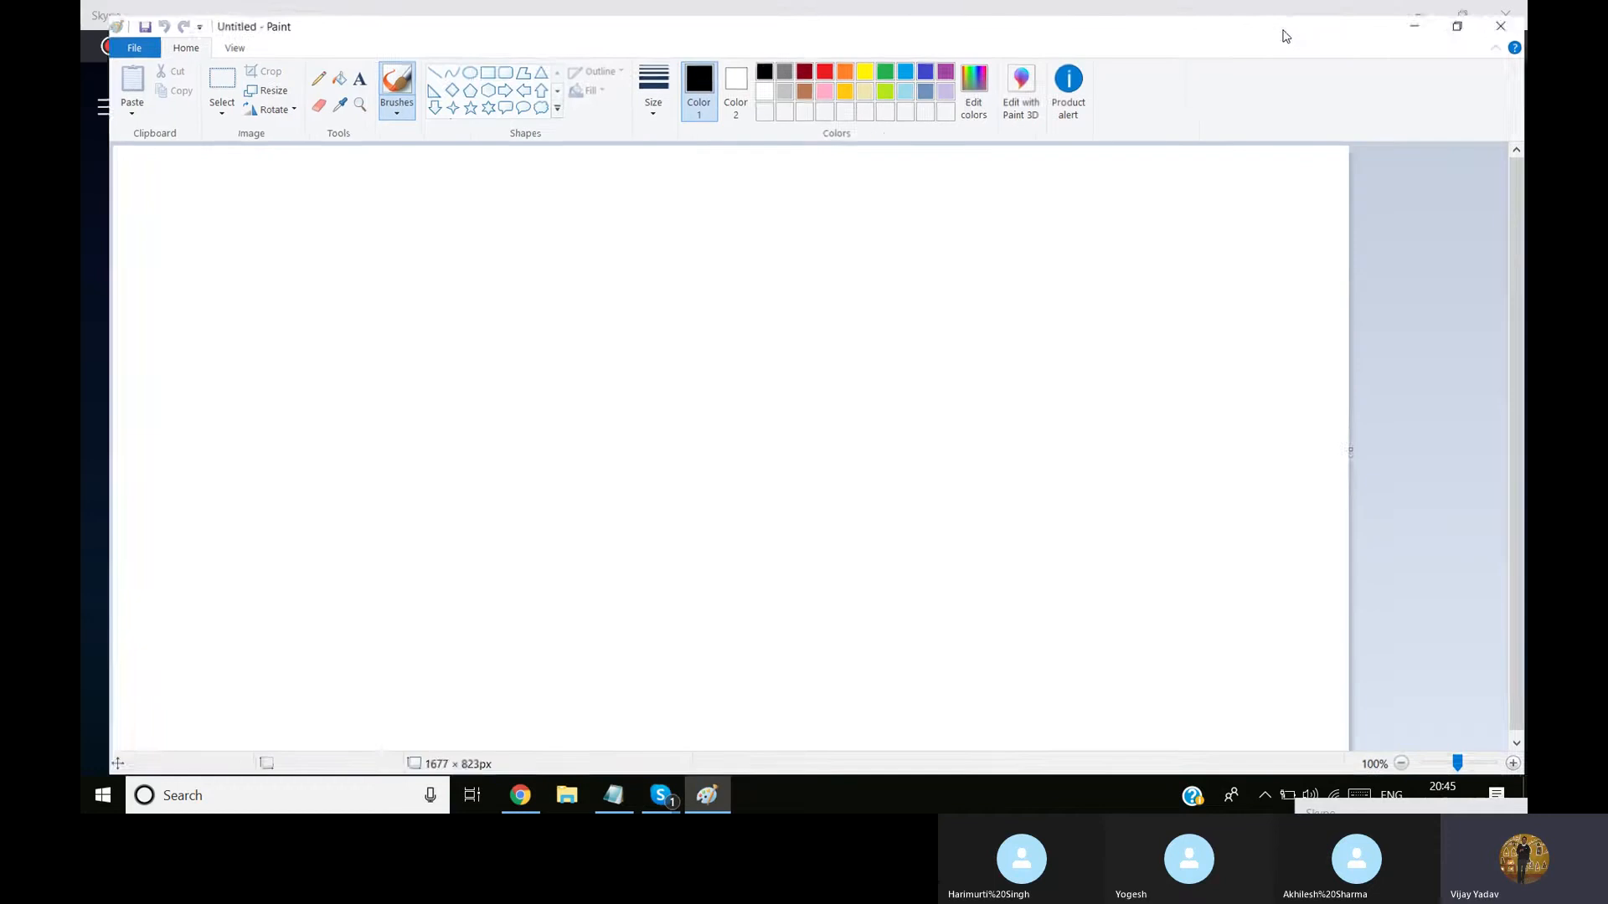
Add a three-line text in the canvas's upper-left area: "What is AD", "Use Of AD", "How to set up AD(Azure)"
click(337, 65)
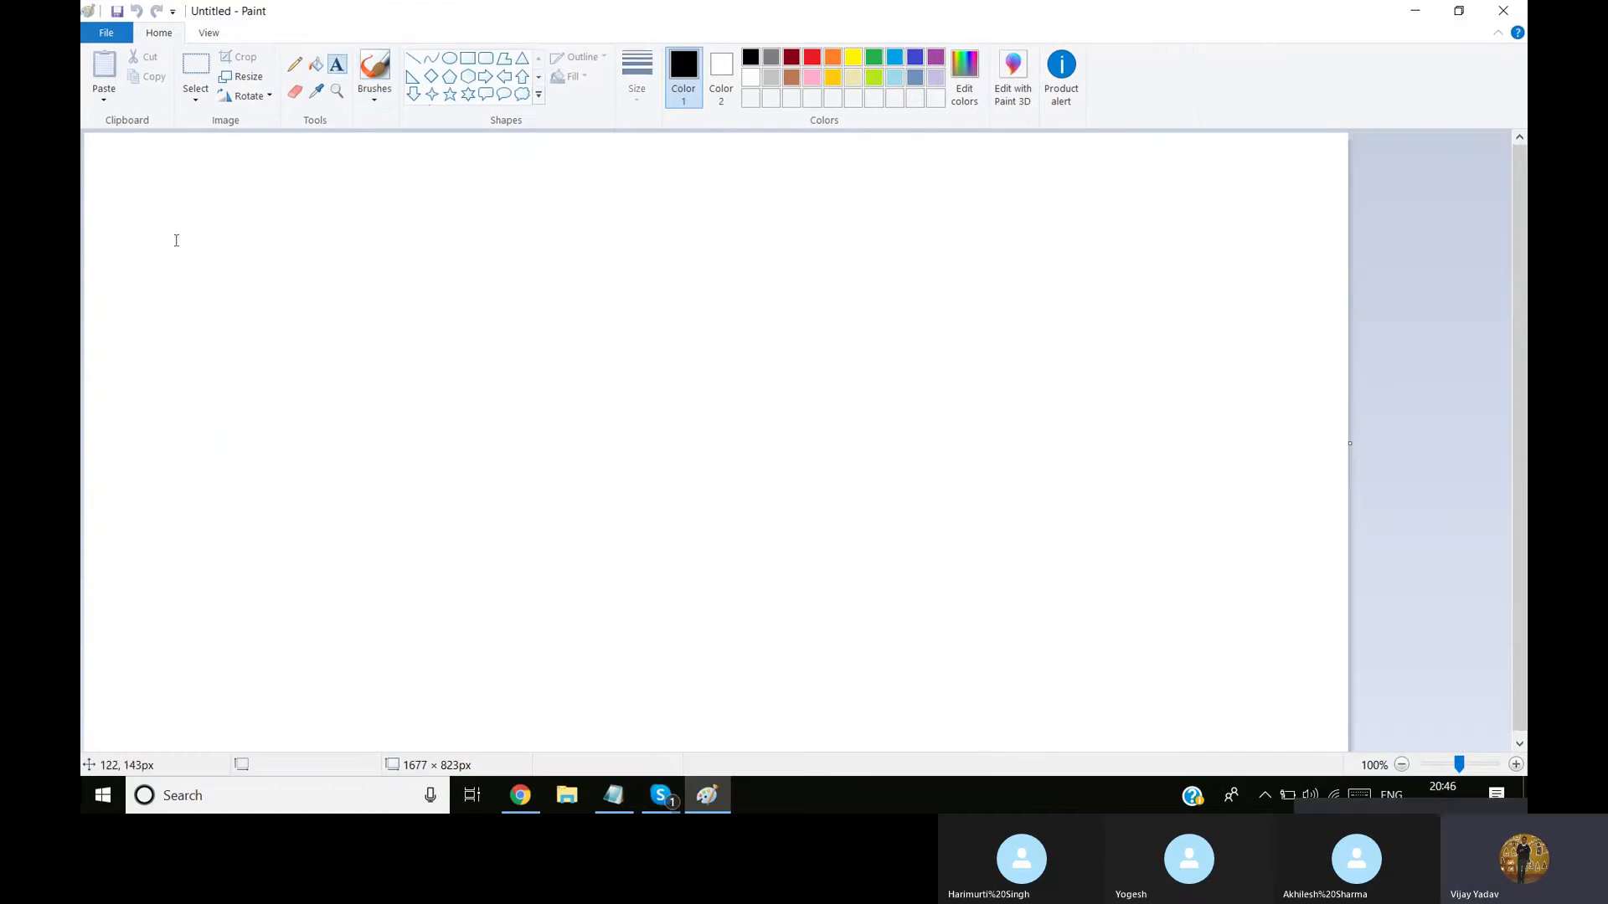
click(139, 181)
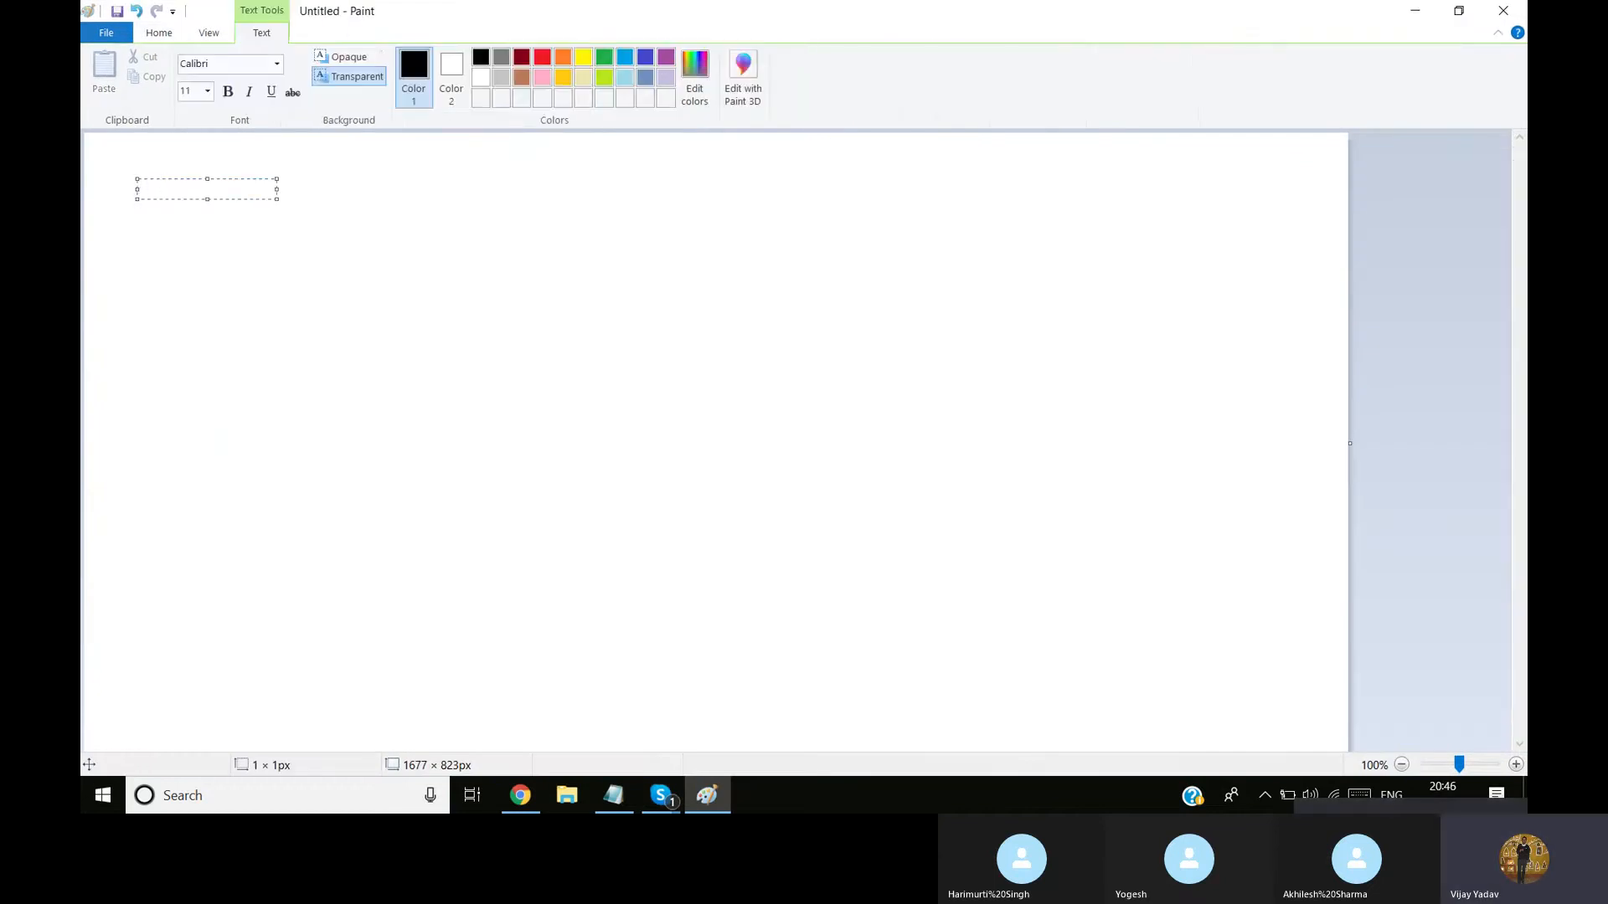
text(What is AD)
key(Return)
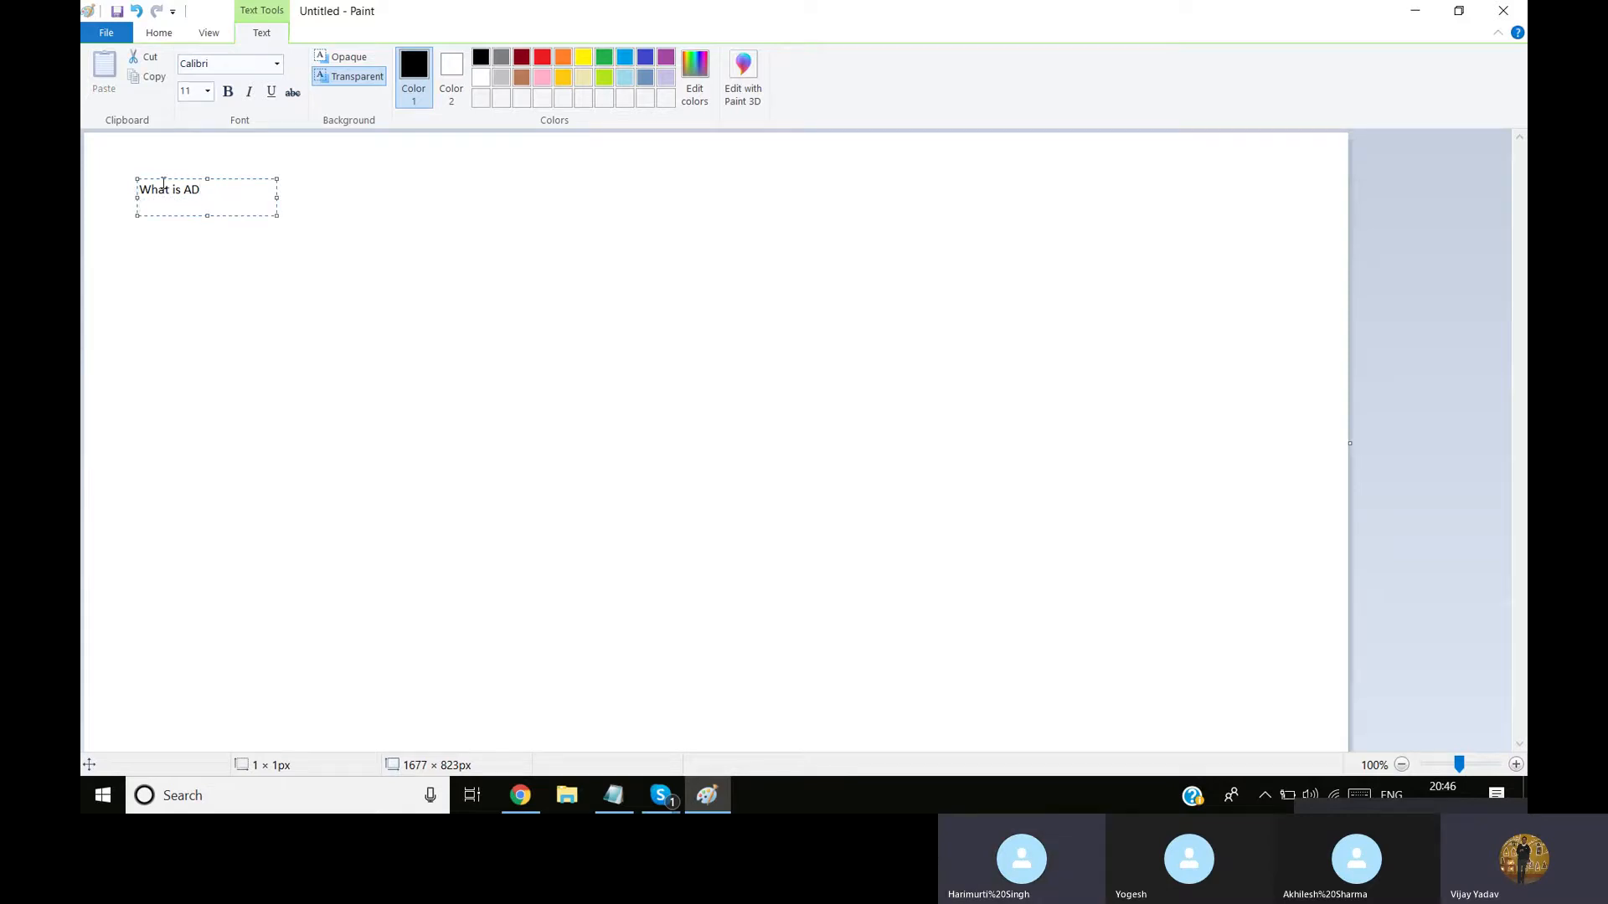
text(Use Of )
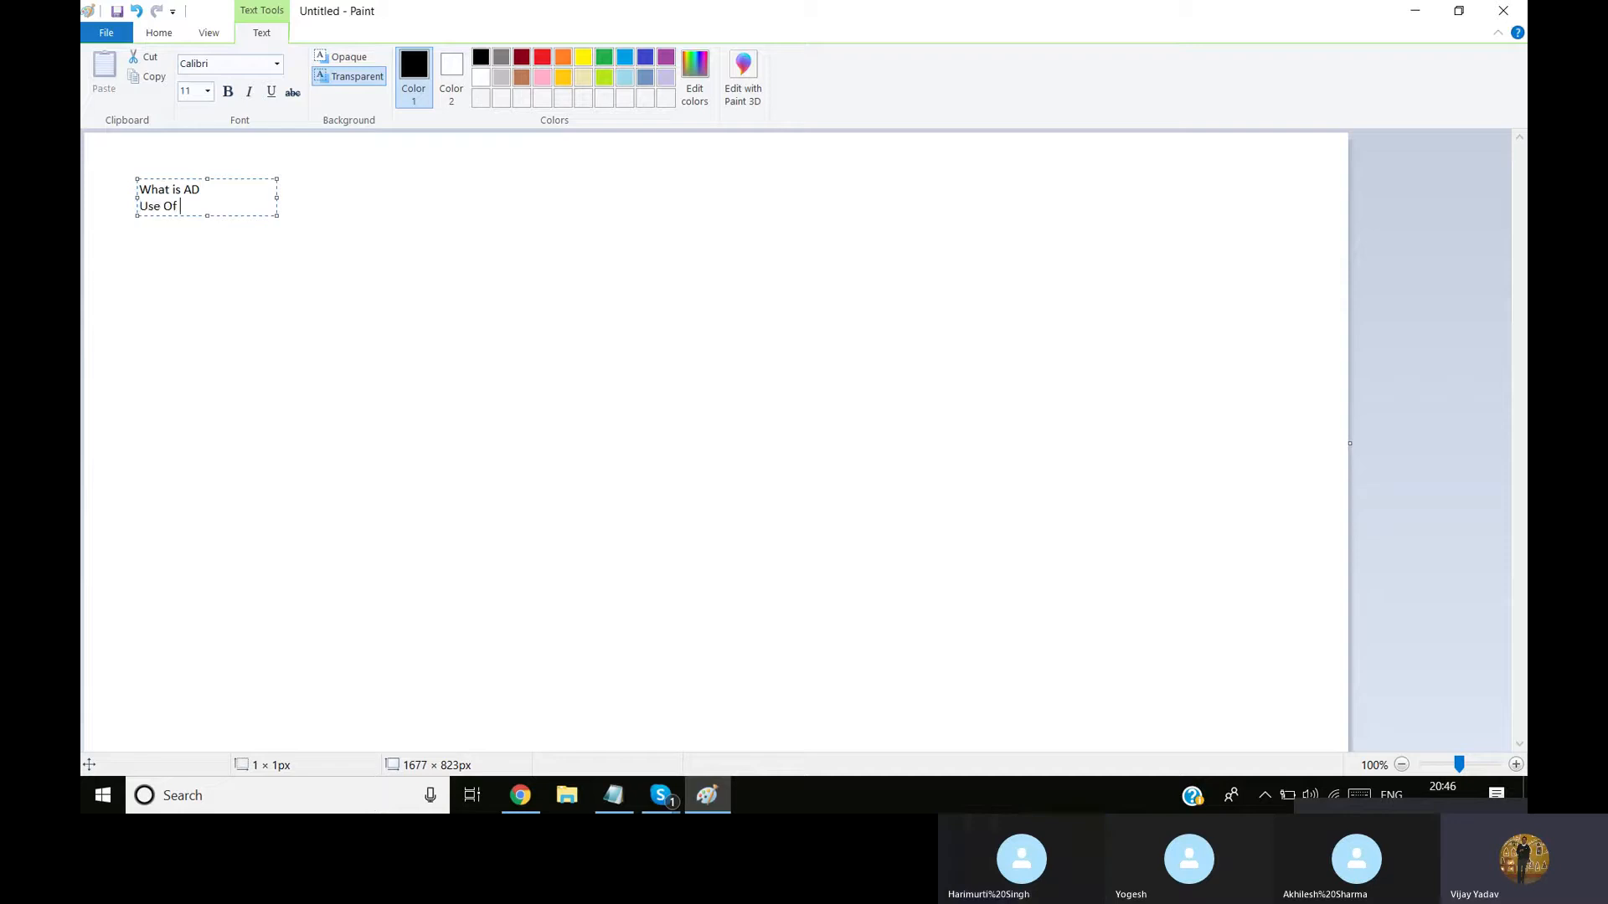
text(AD)
key(Return)
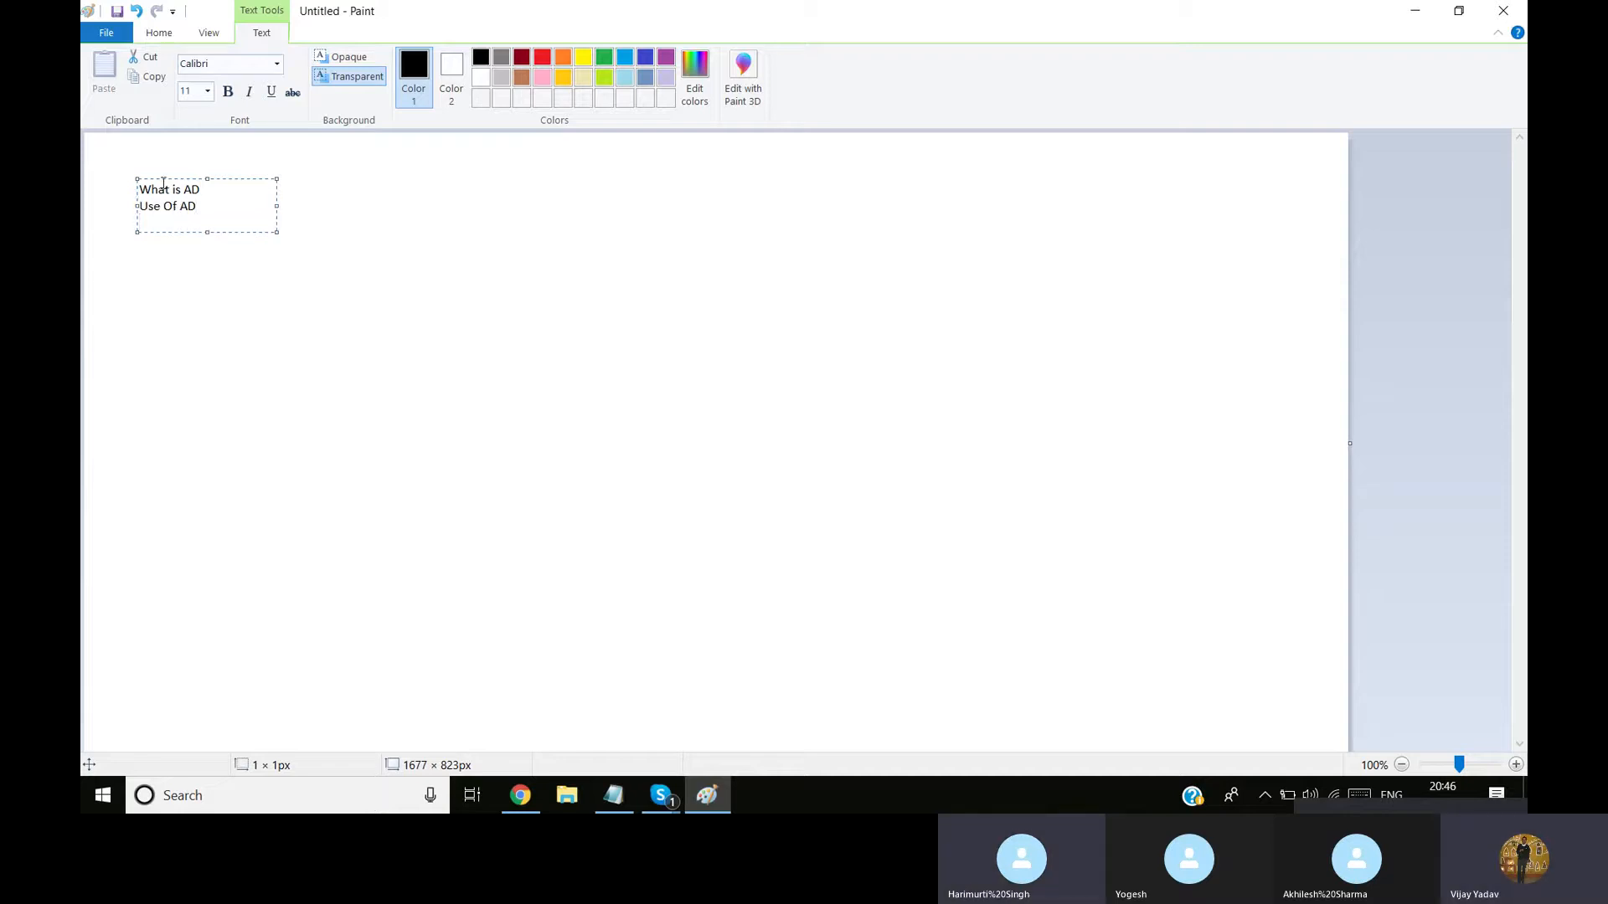
text(How to set up AD()
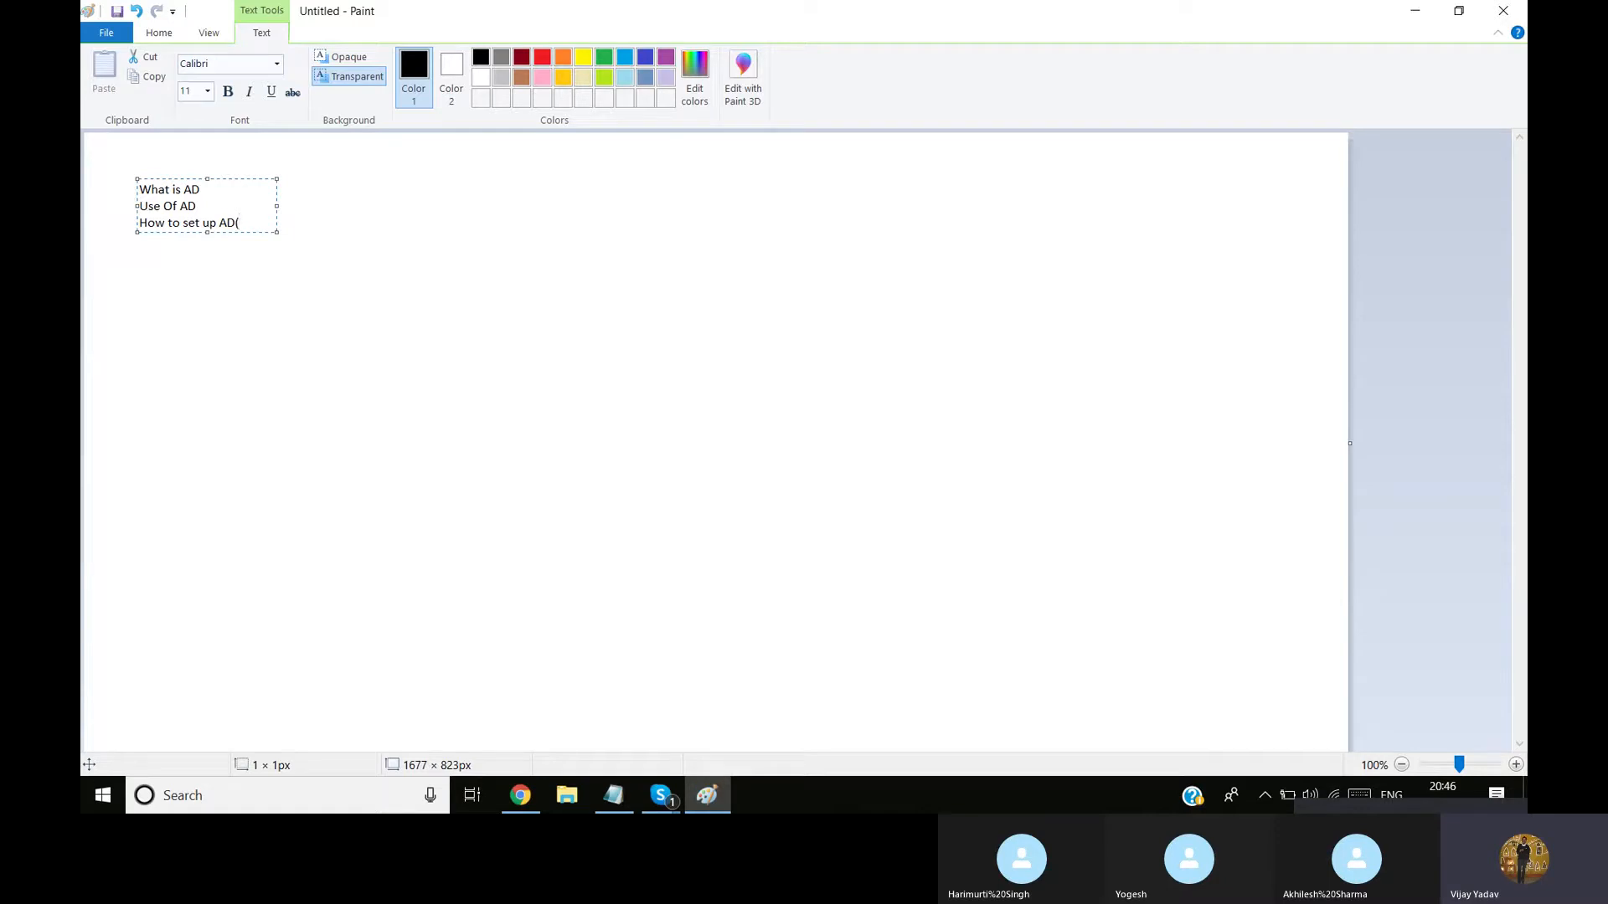
text(ure)
click(244, 264)
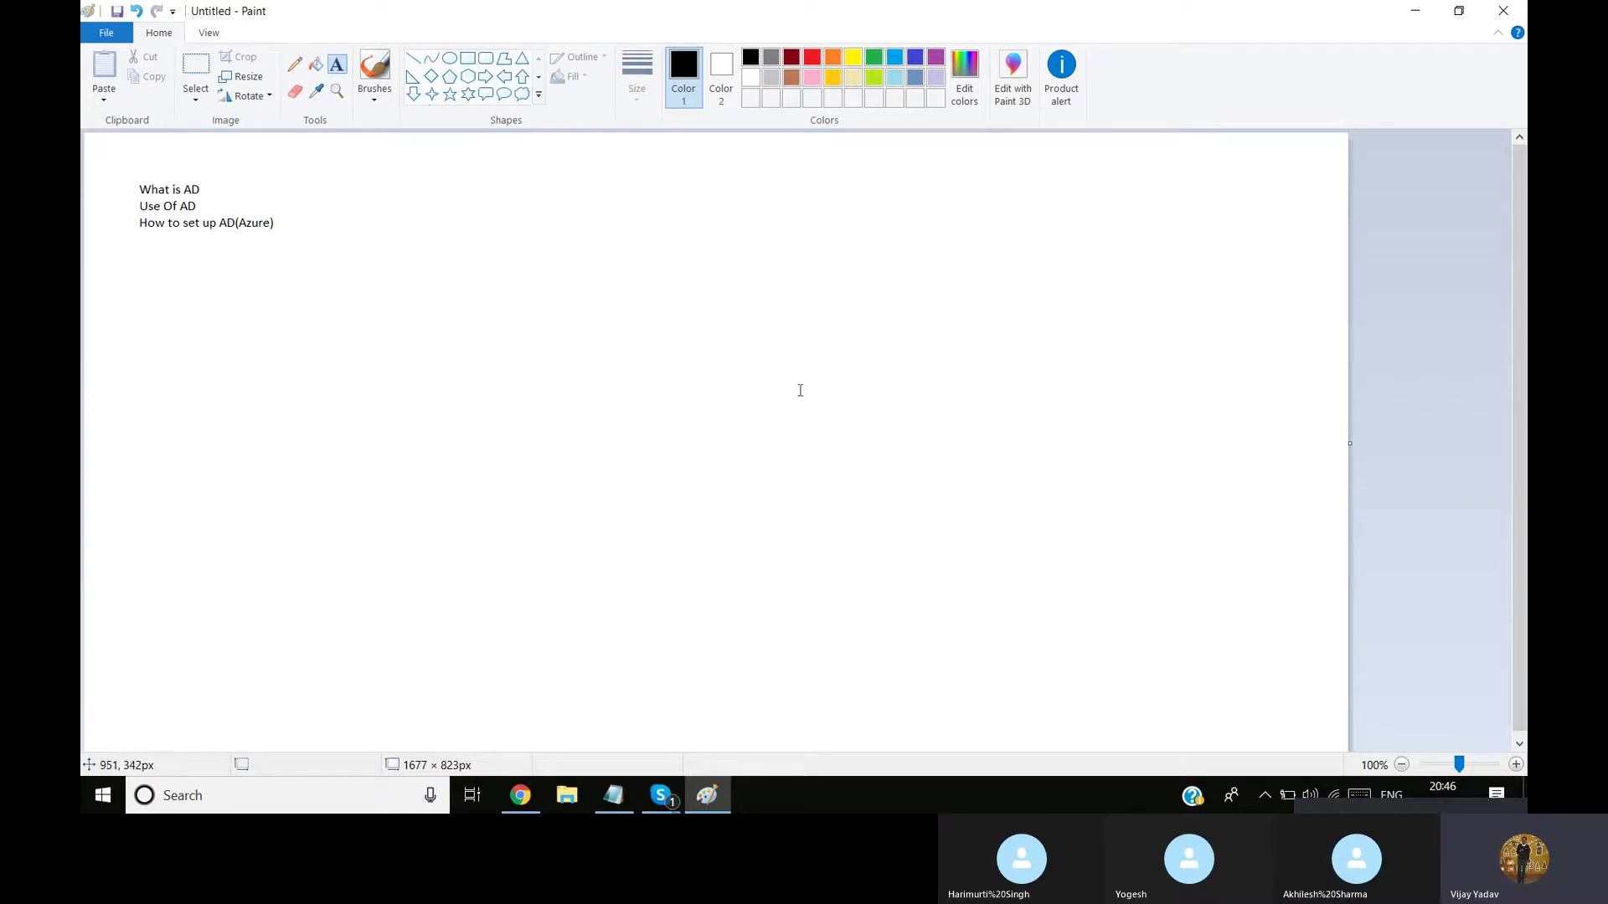
Draw a large black-outlined rectangle, about 752 × 563 px, below and to the right of the text list
click(467, 58)
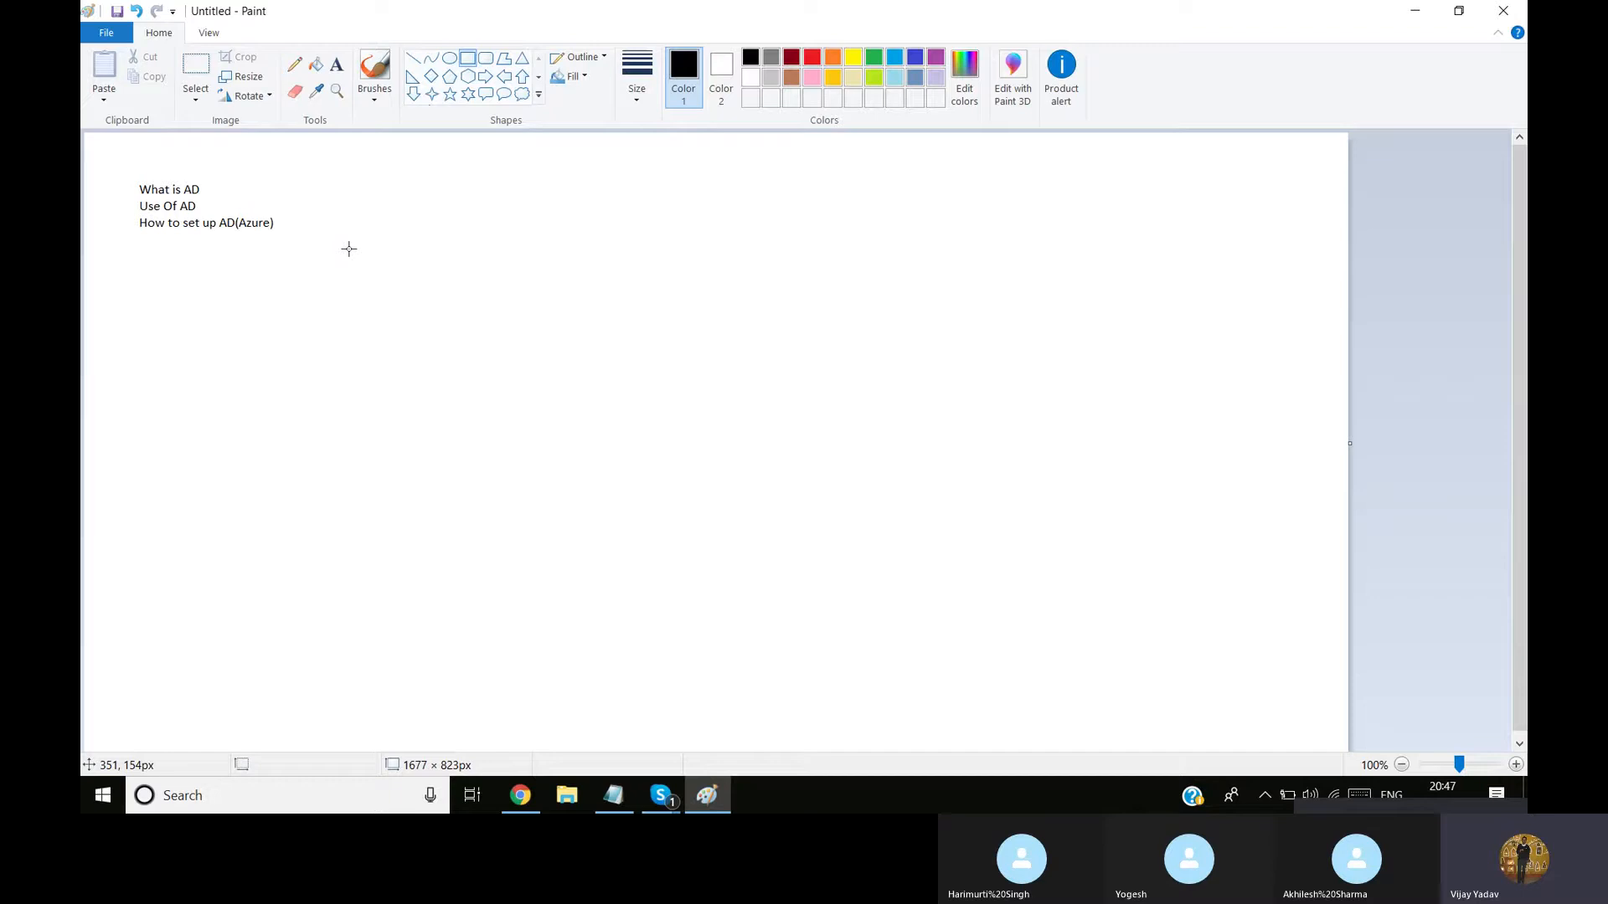
drag(348, 249, 916, 672)
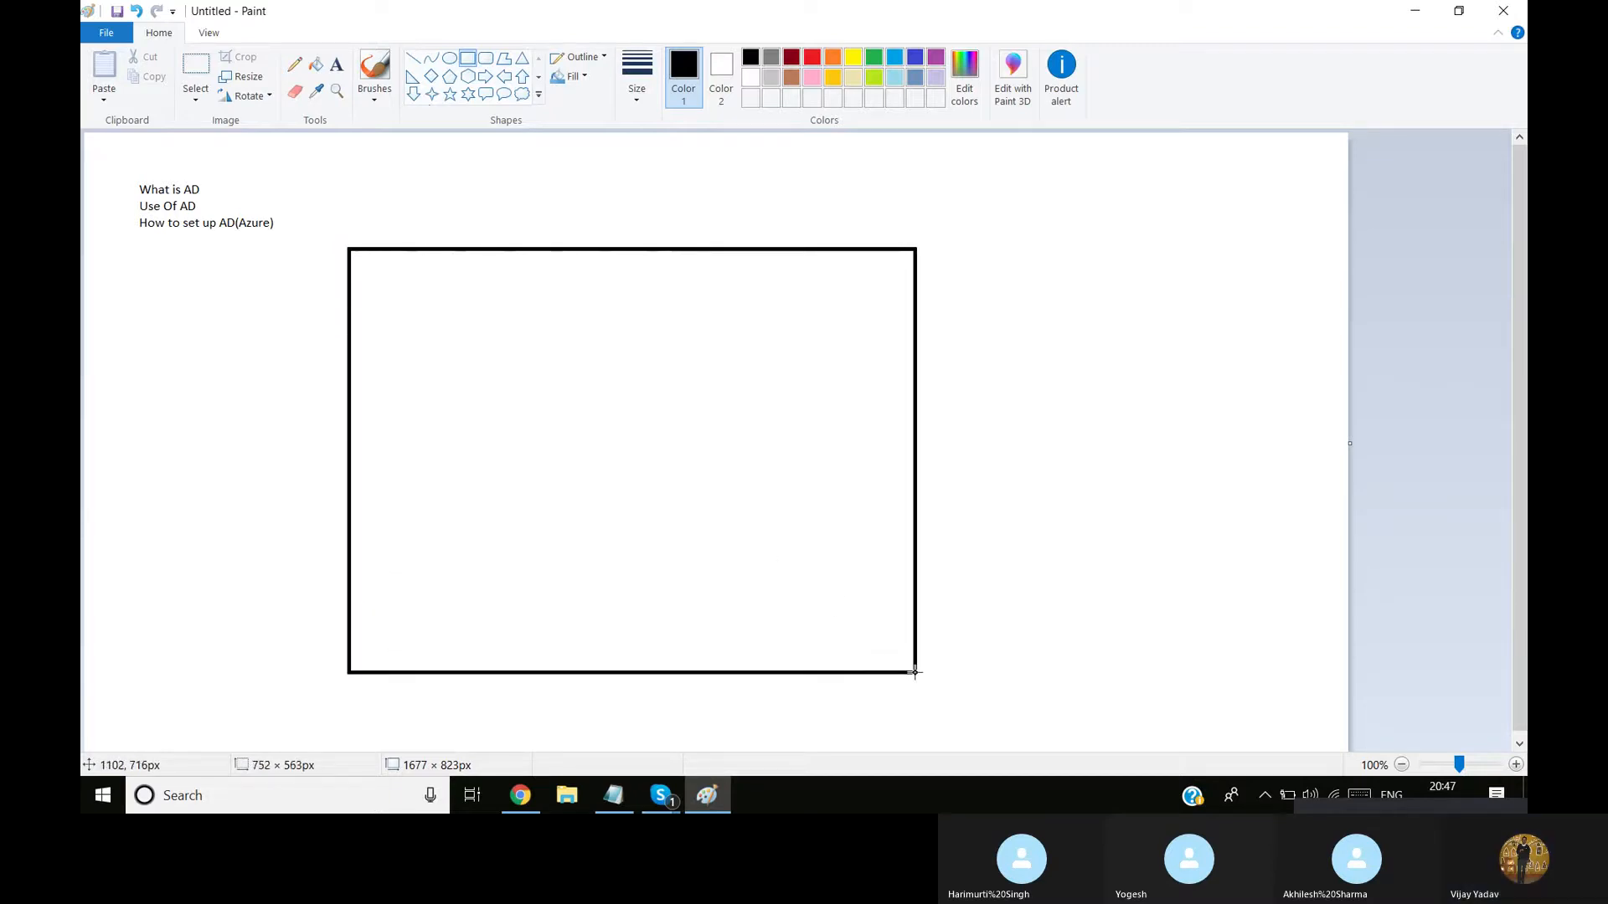
click(946, 556)
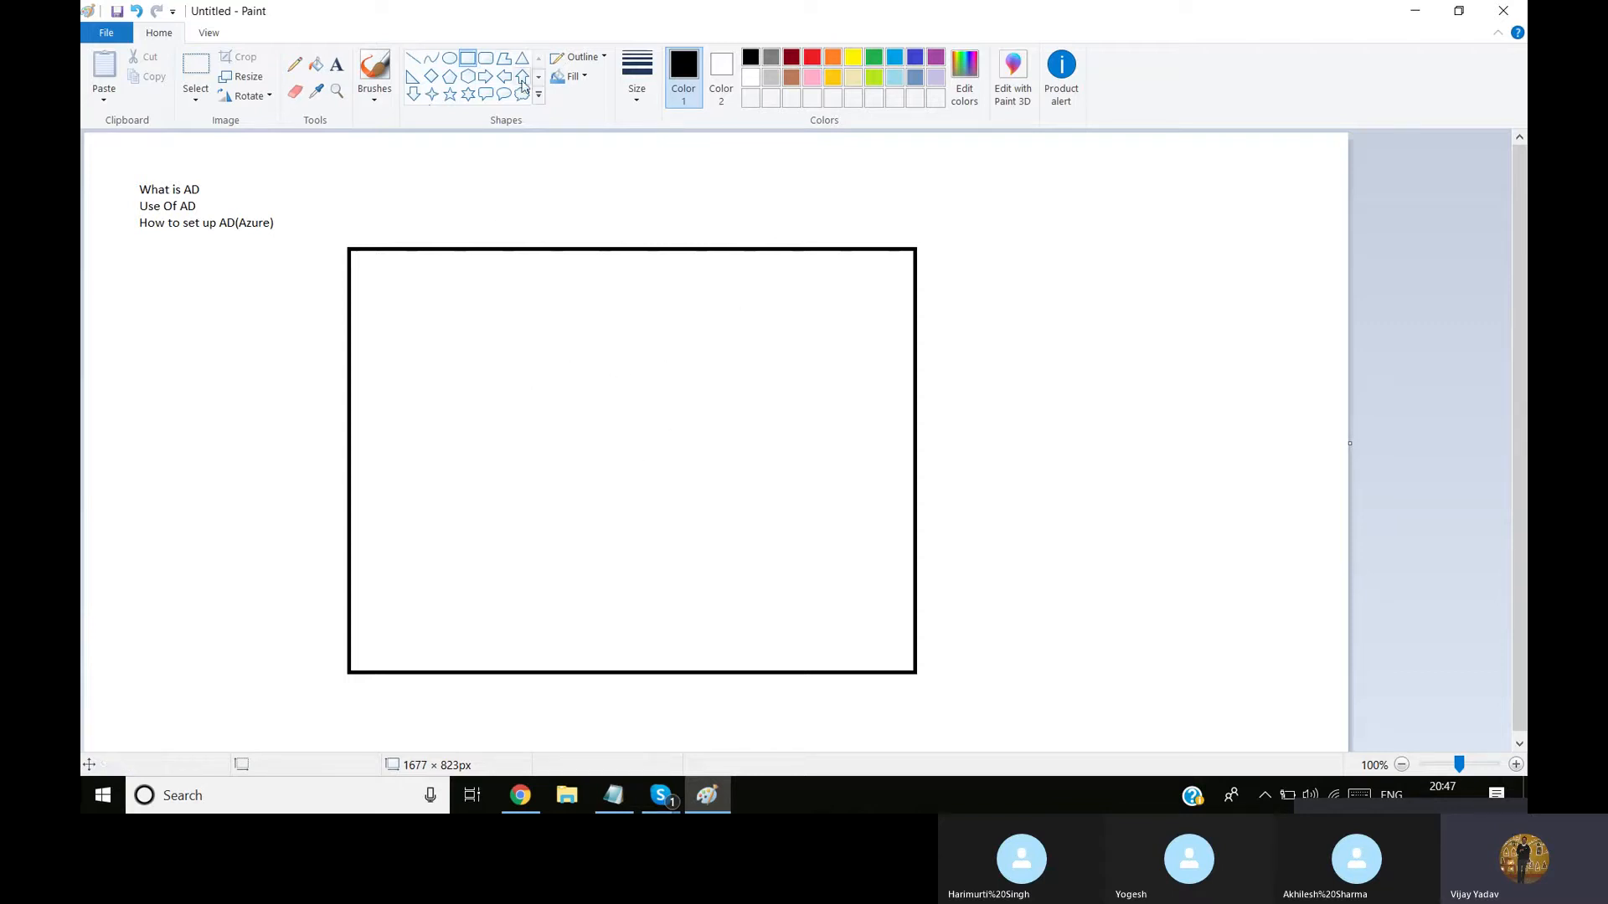
Draw a smaller rectangle in the large rectangle's upper right area and an inner frame just inside its border
drag(608, 318, 804, 477)
click(751, 496)
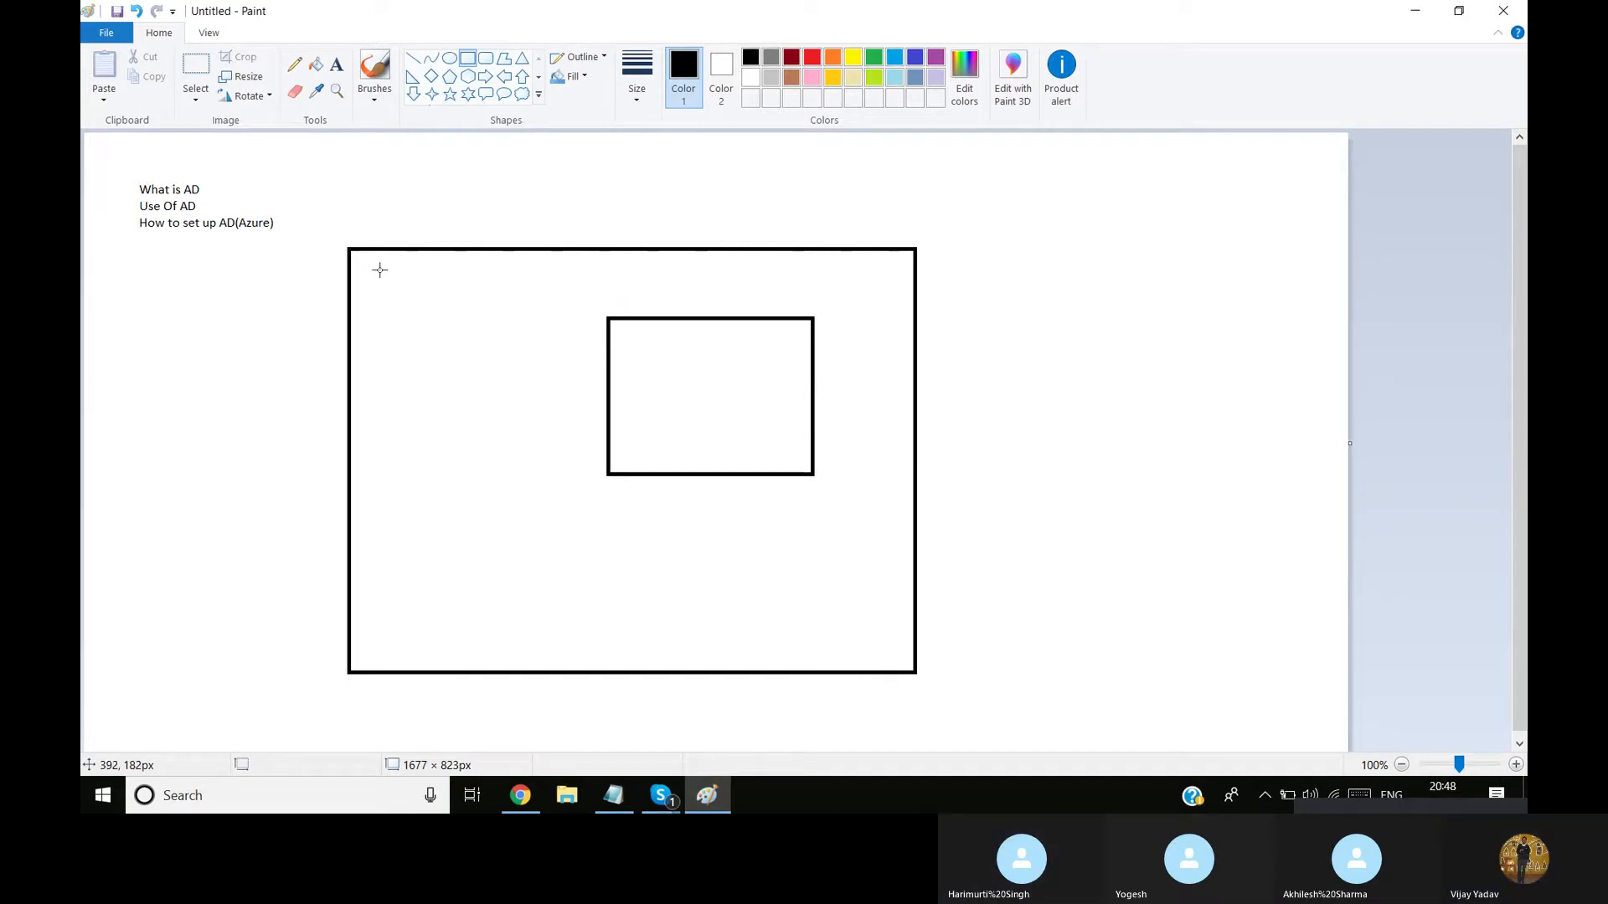
mouse_move(374, 268)
mouse_down()
mouse_move(789, 504)
mouse_move(886, 651)
mouse_up()
click(897, 585)
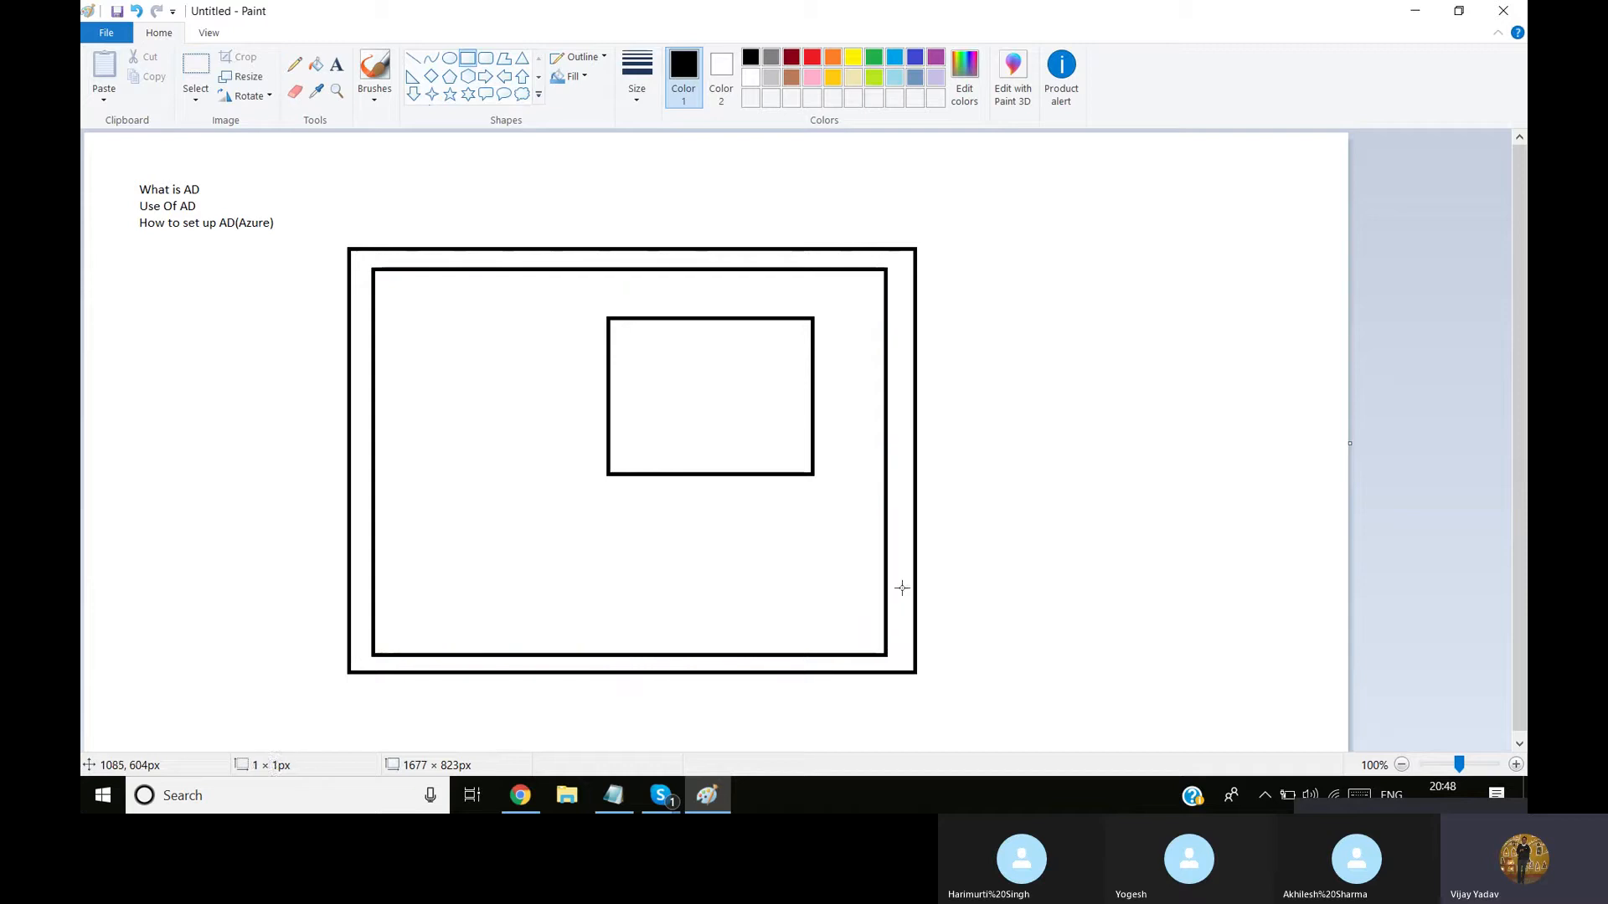
Label the outer rectangle "10.0.0.0/16" in the gap between its top border and the inner frame
click(336, 65)
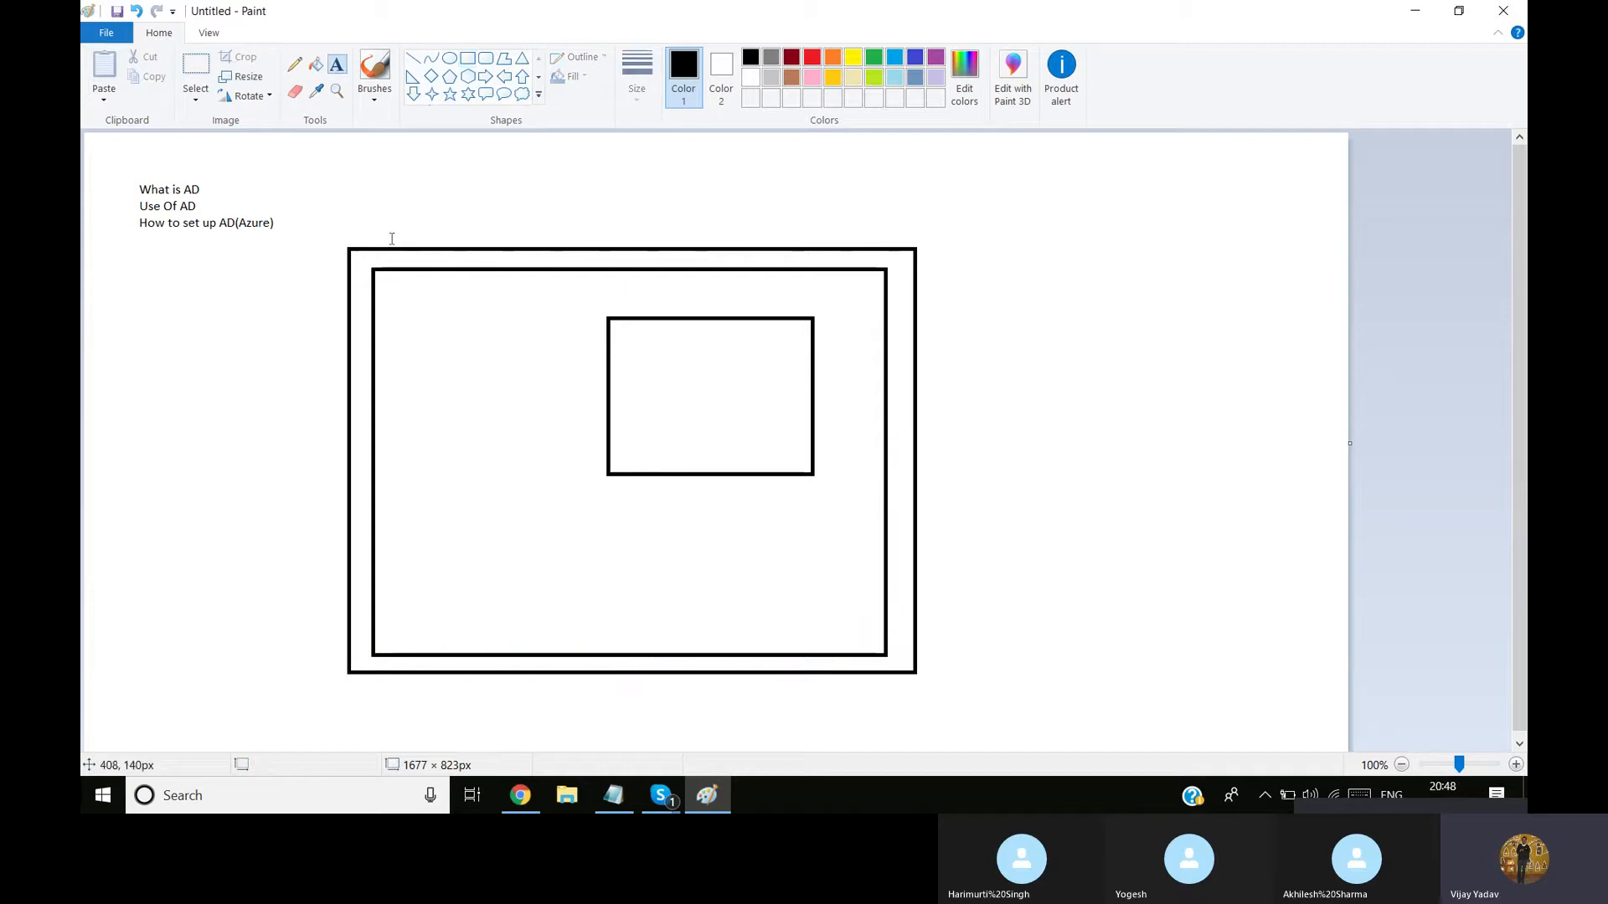
click(380, 254)
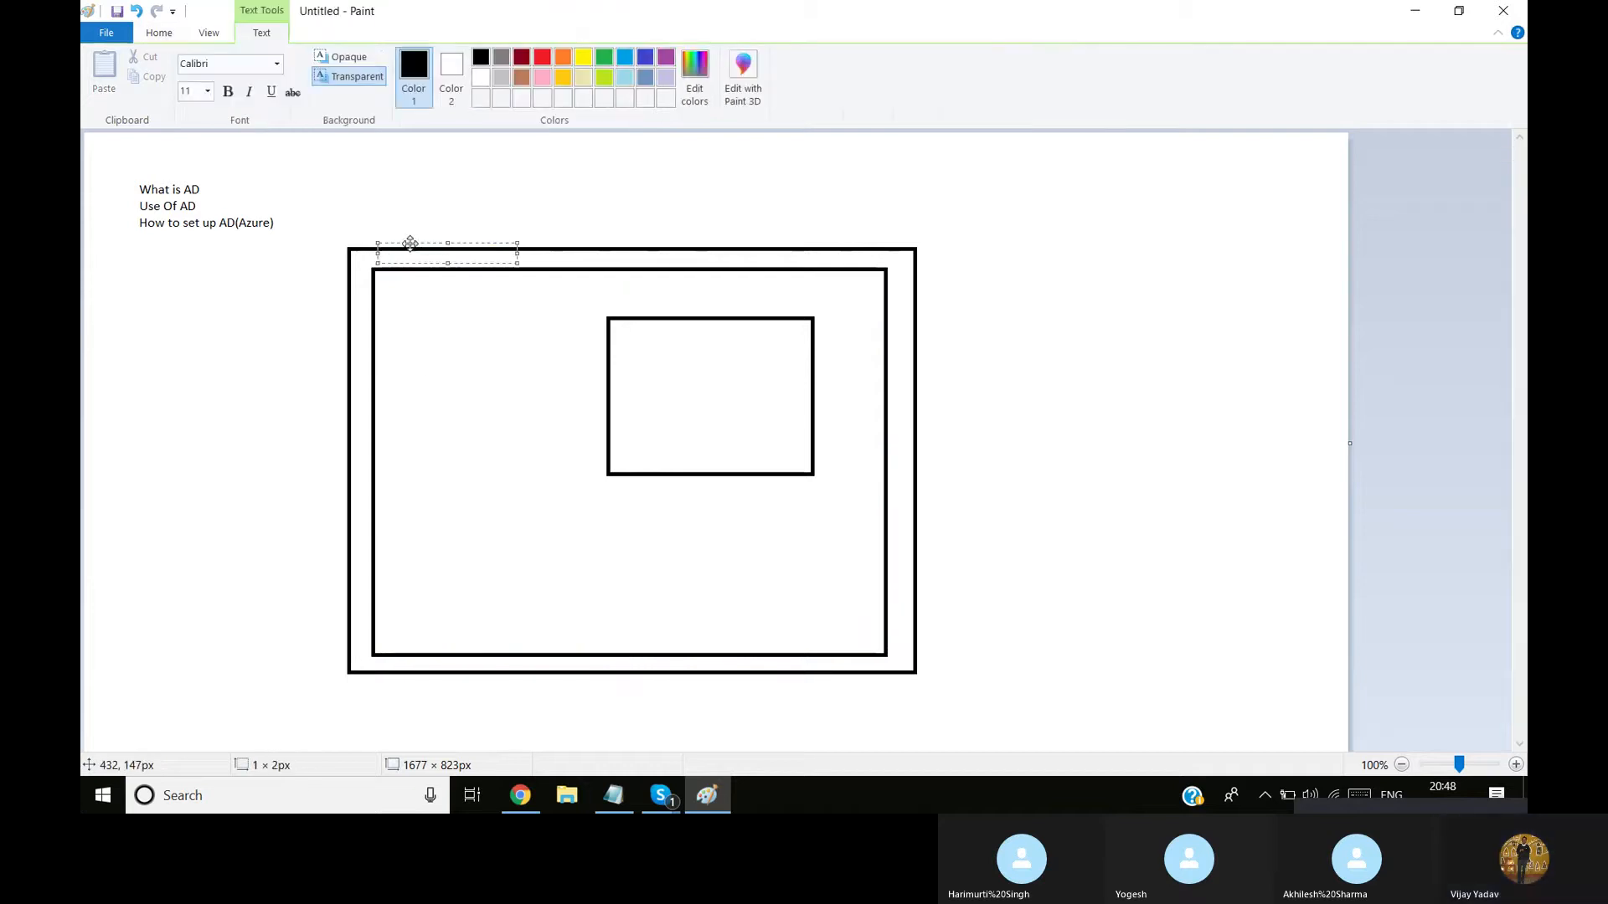
text(10.0)
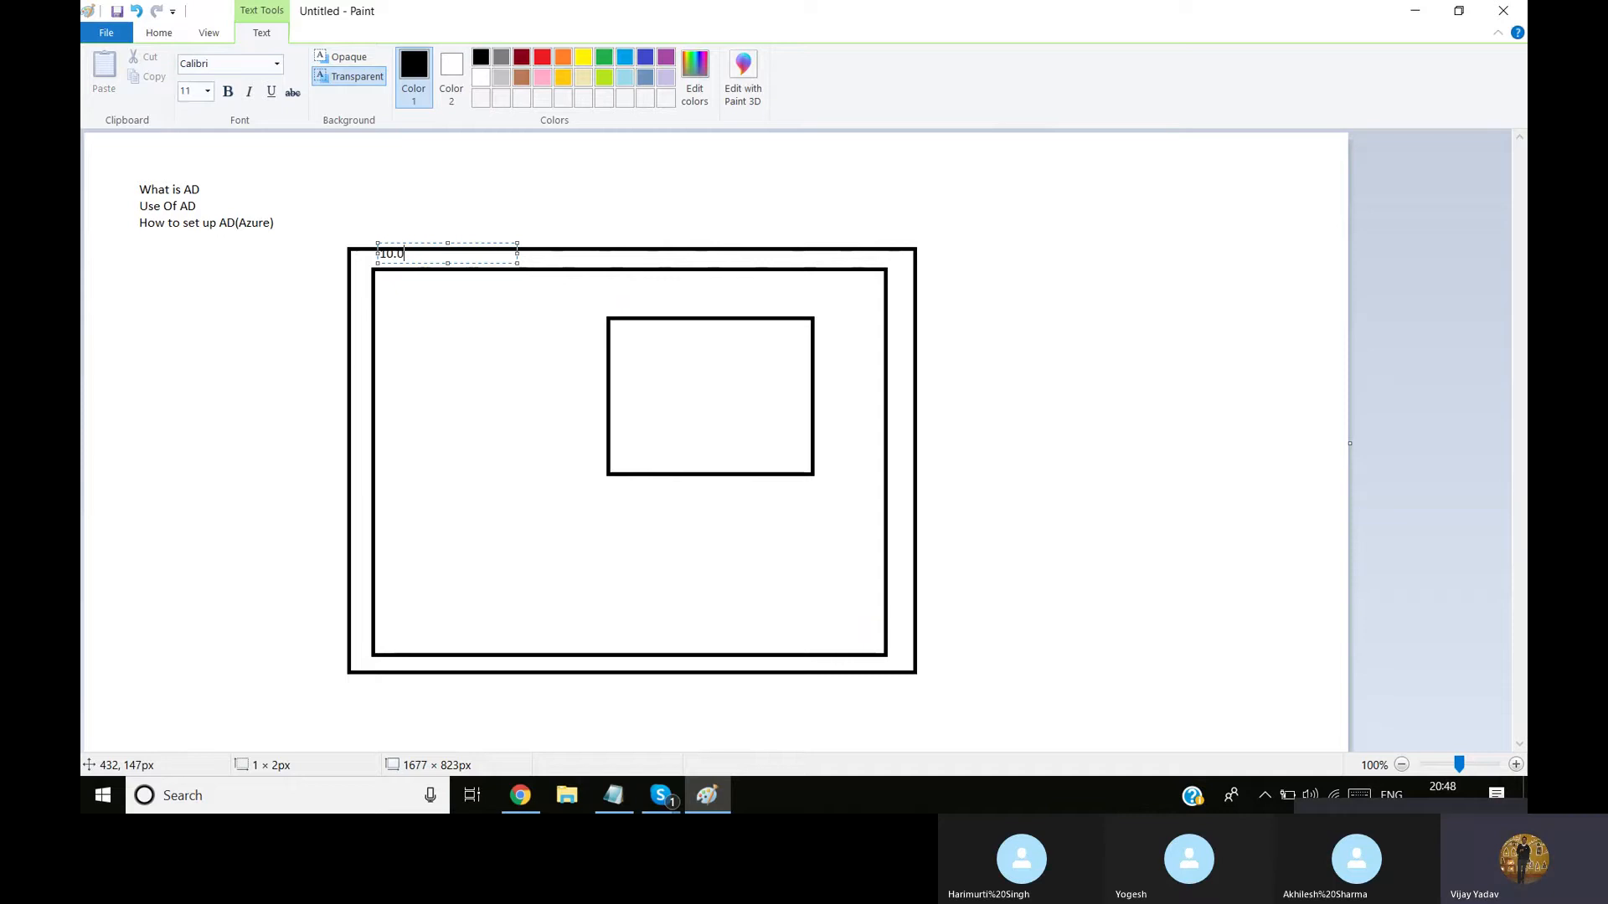
text(.0.0/16)
drag(468, 244, 470, 250)
click(458, 362)
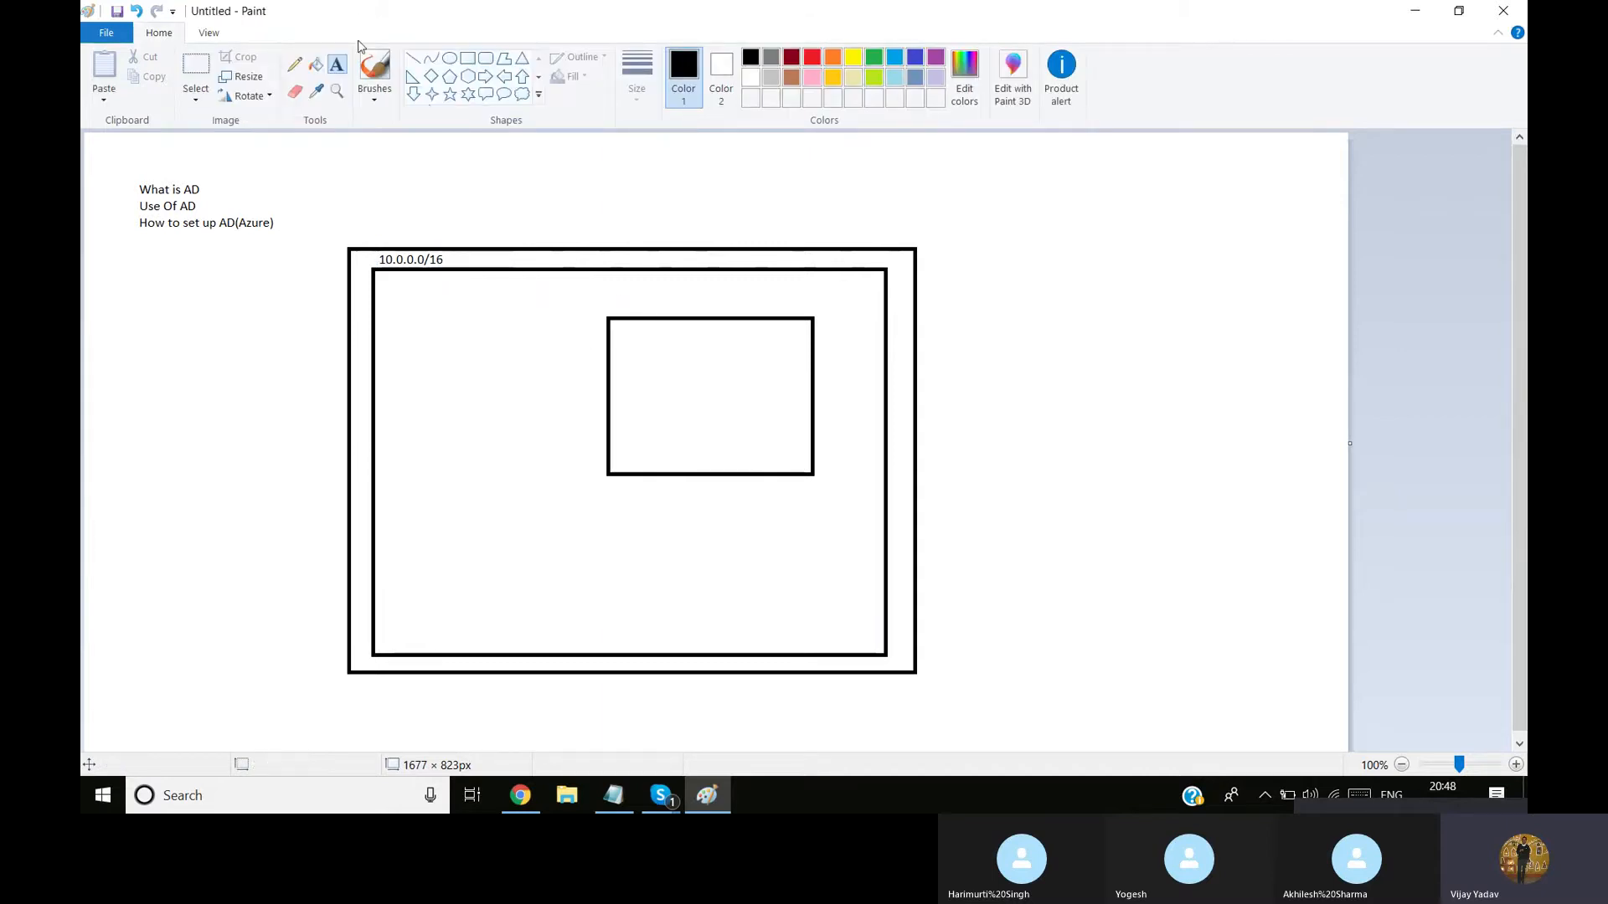
Draw a rectangle left of the existing small one and a wide rectangle, about 547 × 145 px, beneath both
click(467, 57)
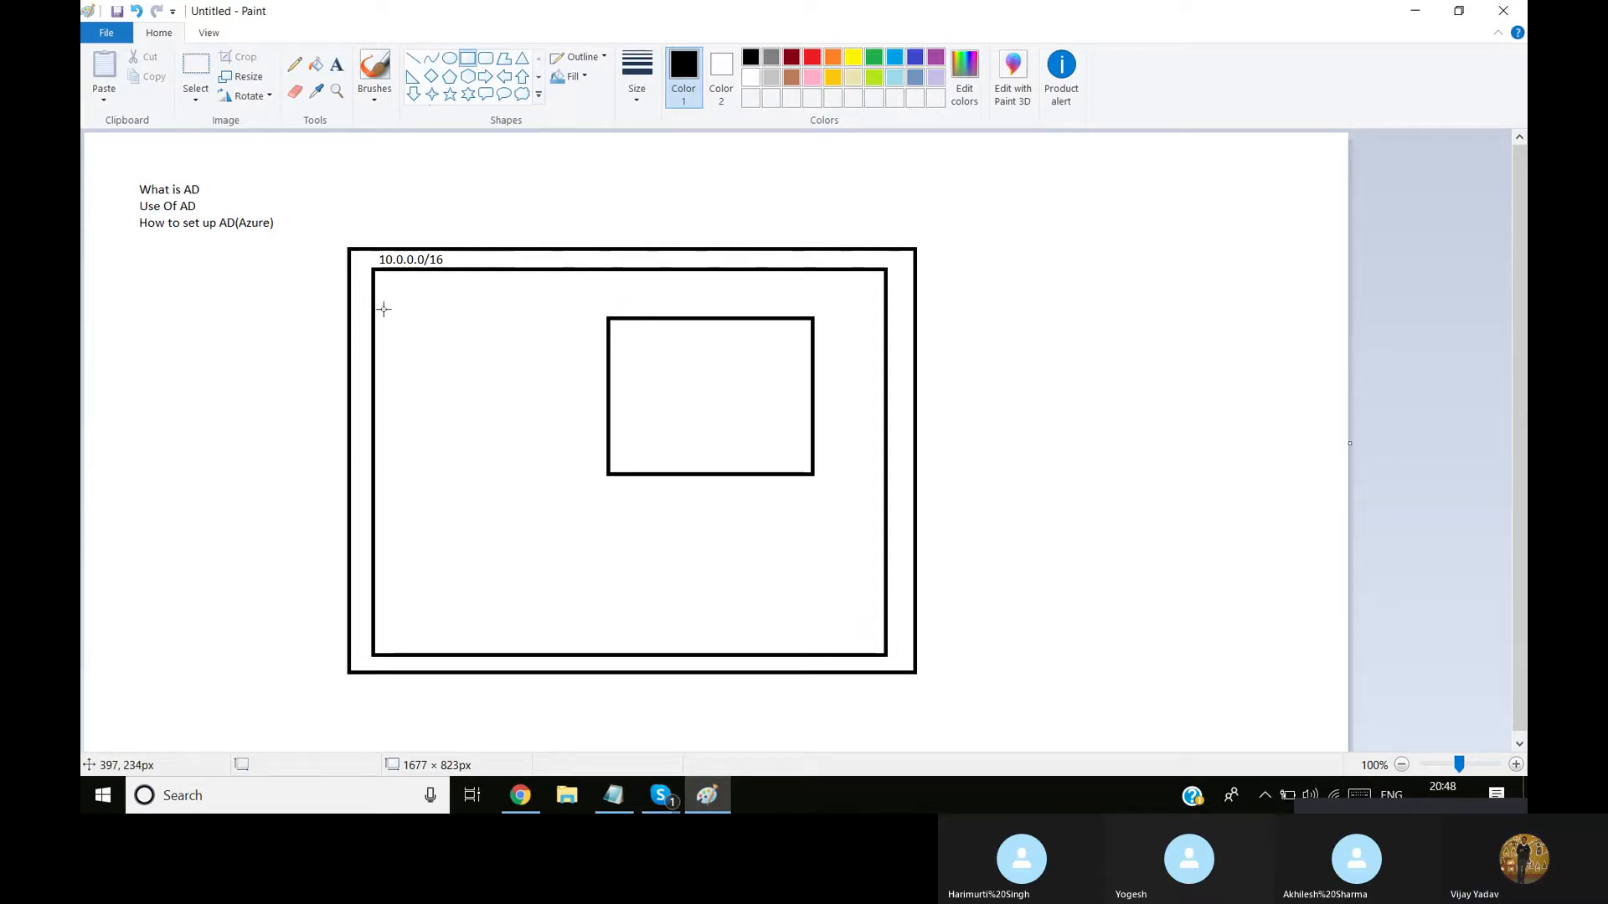
drag(383, 309, 590, 475)
drag(409, 526, 822, 637)
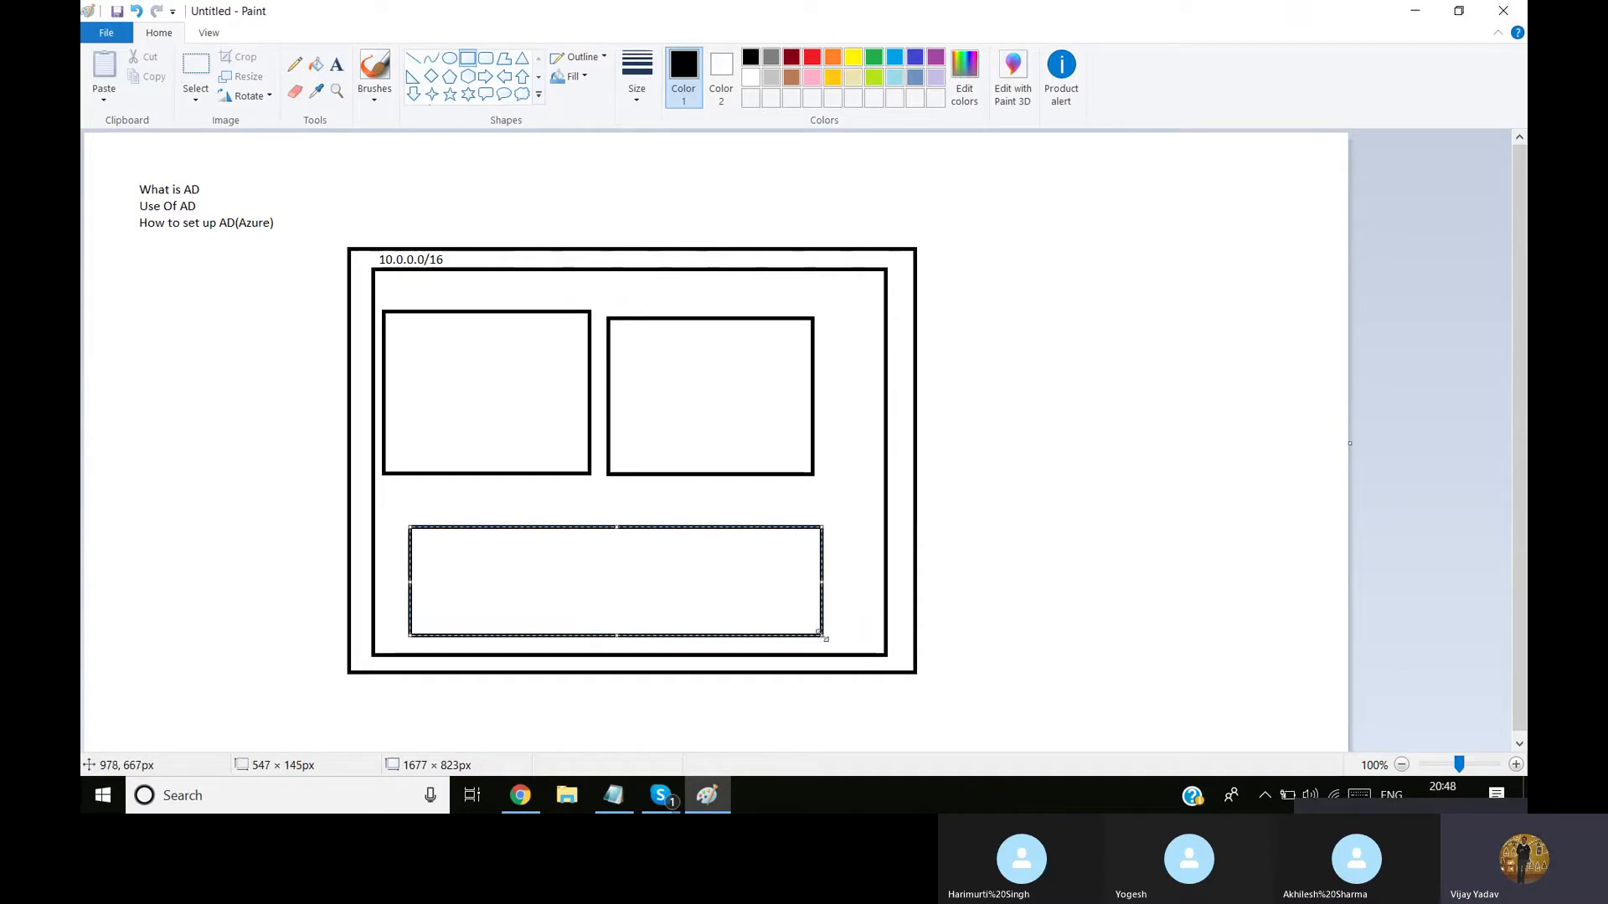
click(529, 372)
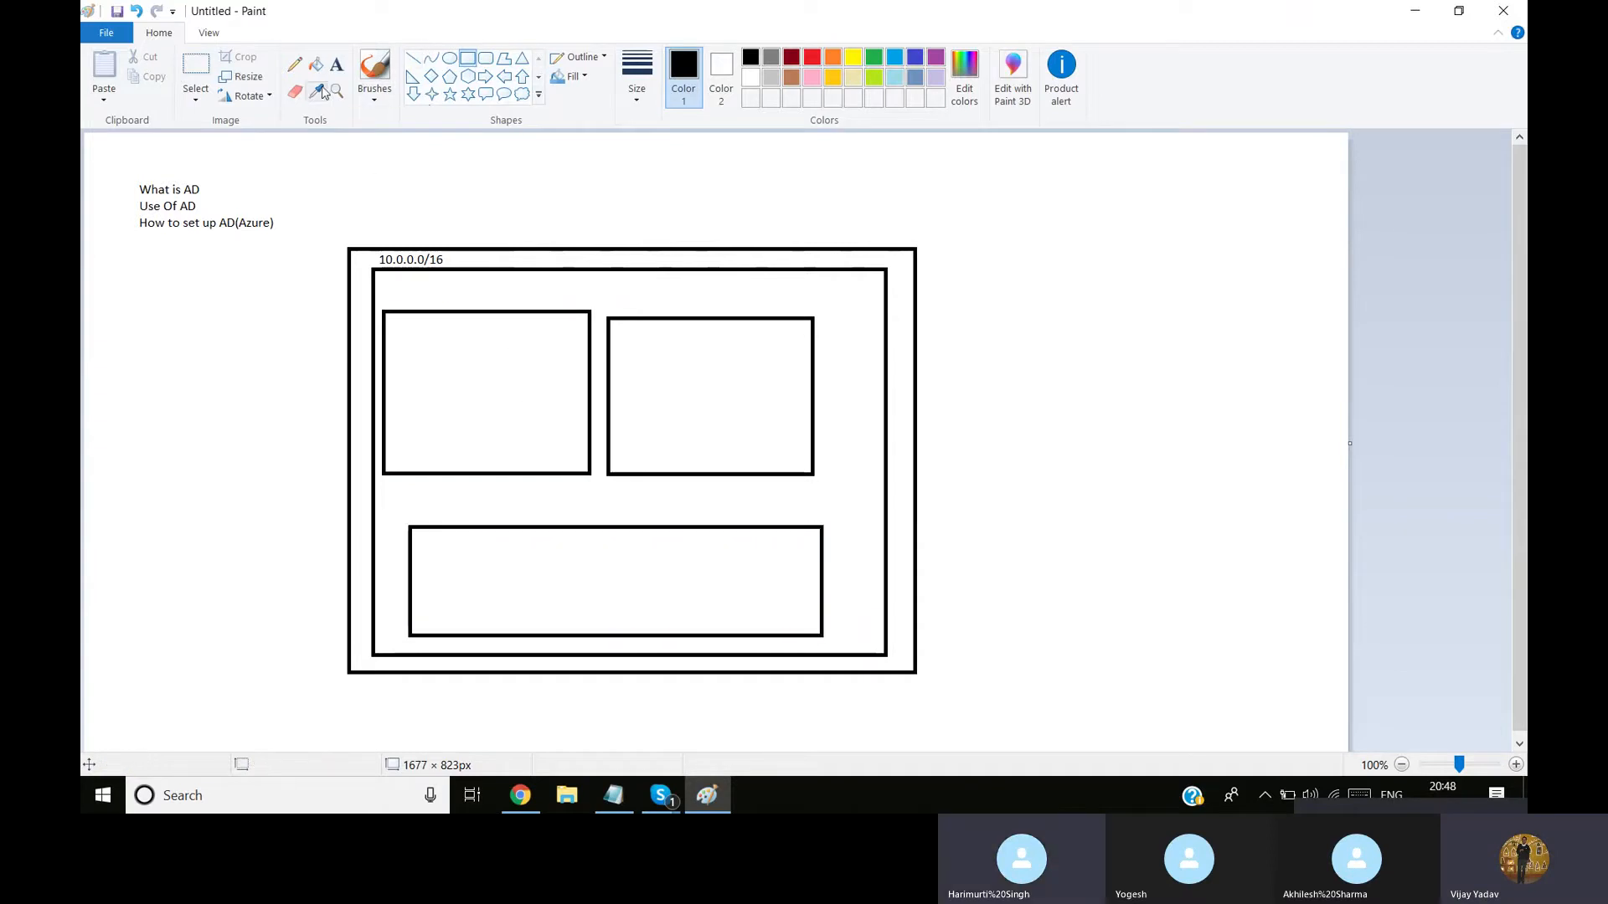
Add the text label "10.0.1.0/24" above the upper-left box
click(337, 64)
click(392, 285)
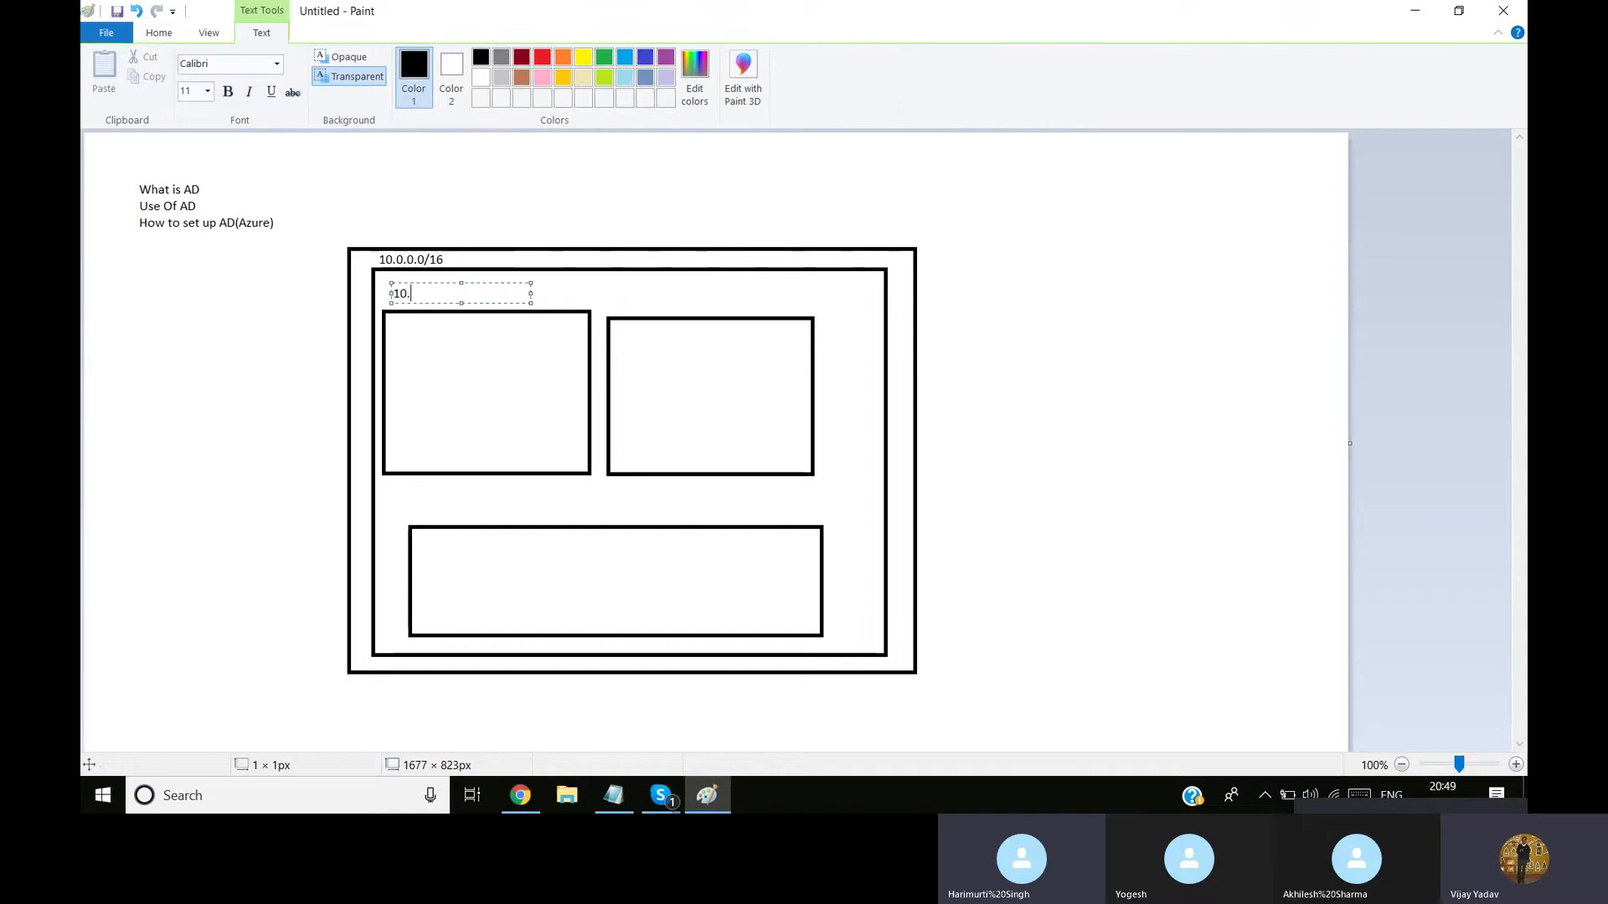
text(.1.0)
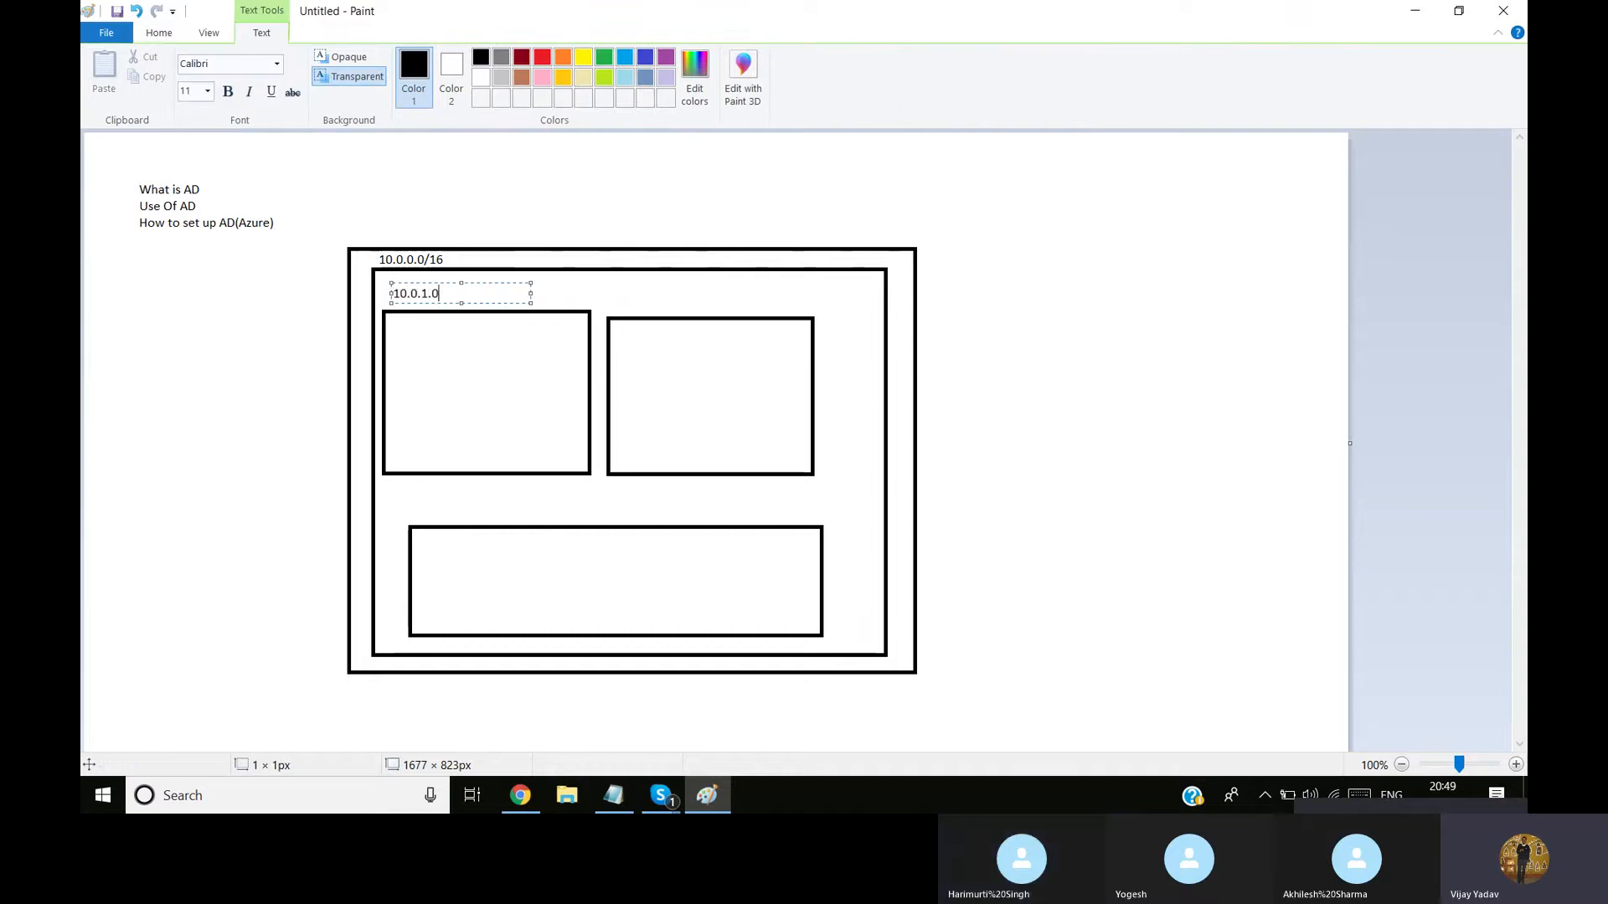
text(/24)
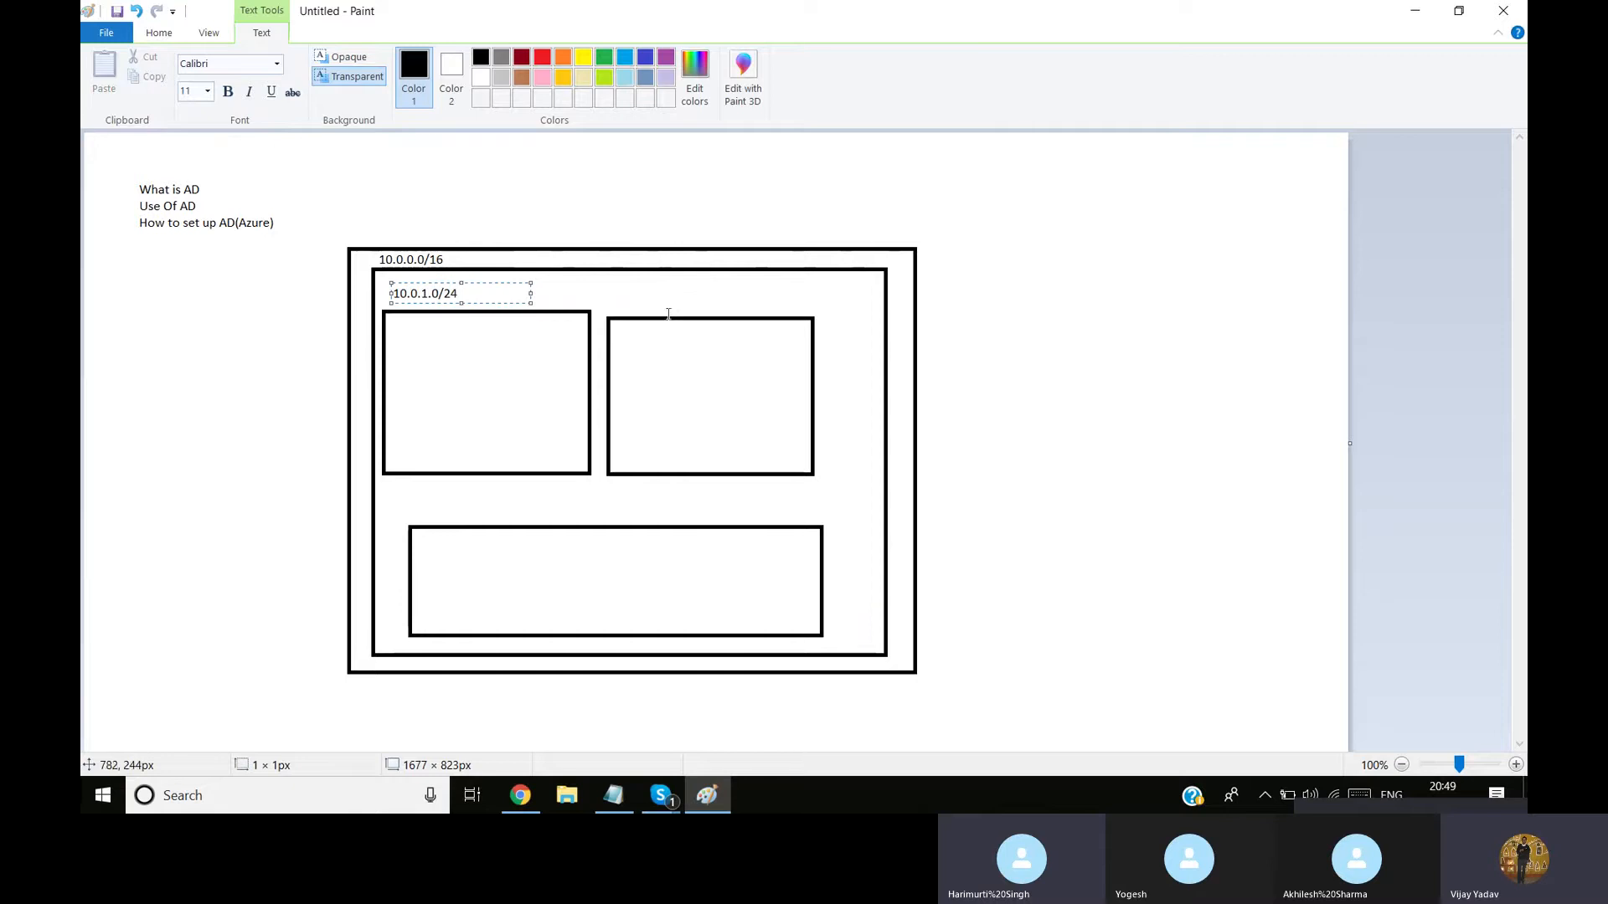
Add the text label "10.0.2.0/24" above the upper-right box
click(642, 293)
click(642, 294)
text(10.0.2.0/24)
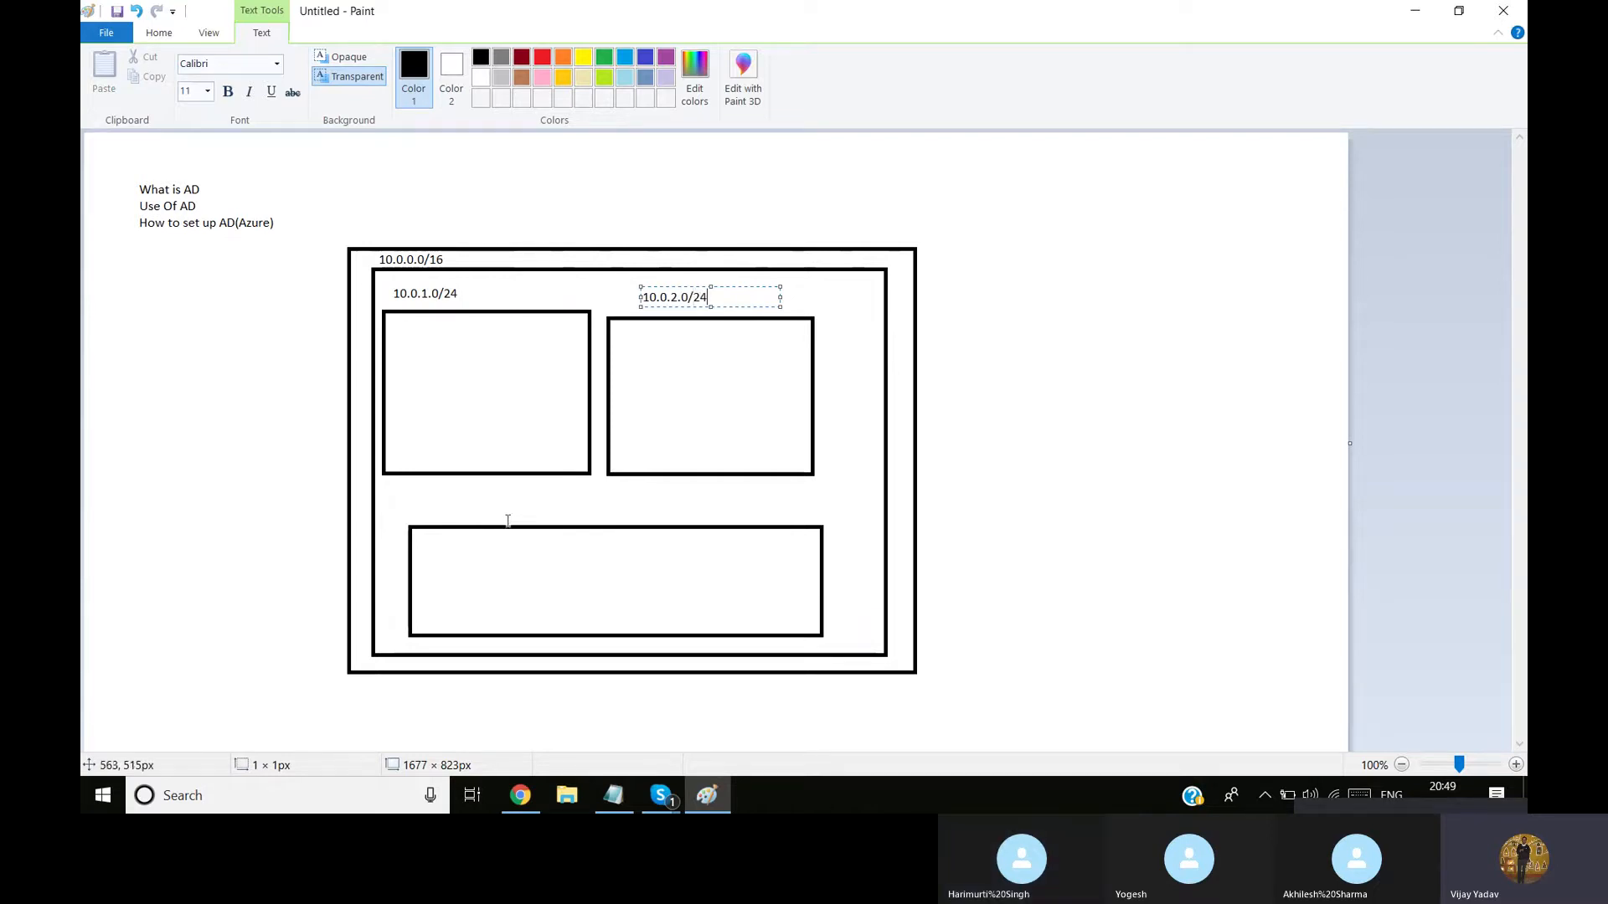
Add the text label "10.0.3.0/24" above the wide bottom box
click(504, 514)
click(520, 506)
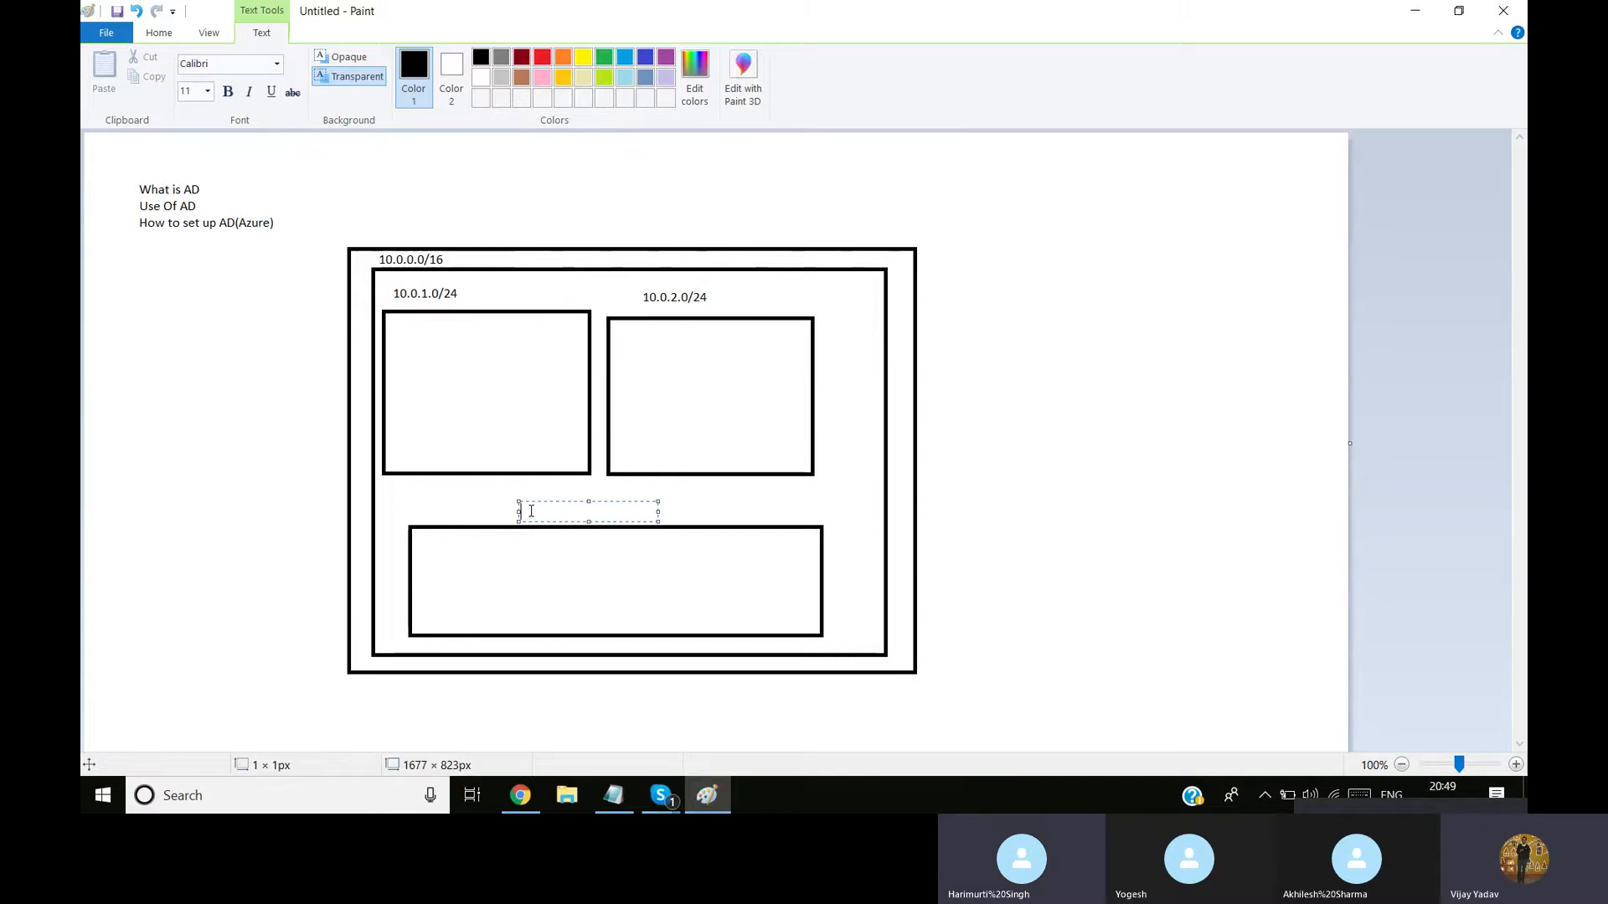
text(10.)
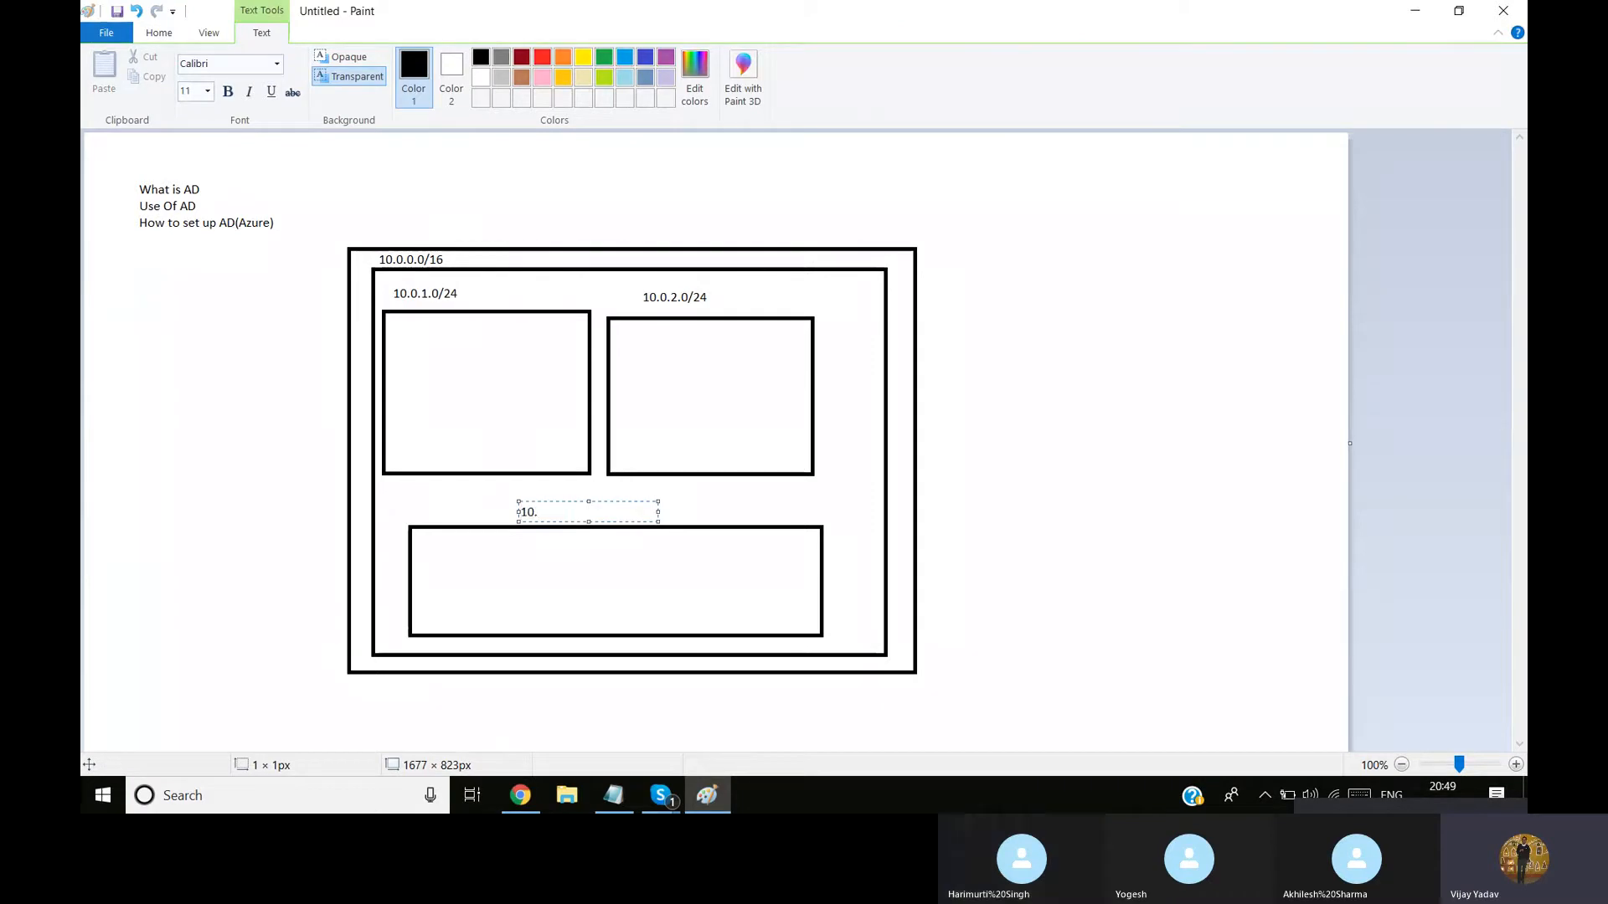
text(0.)
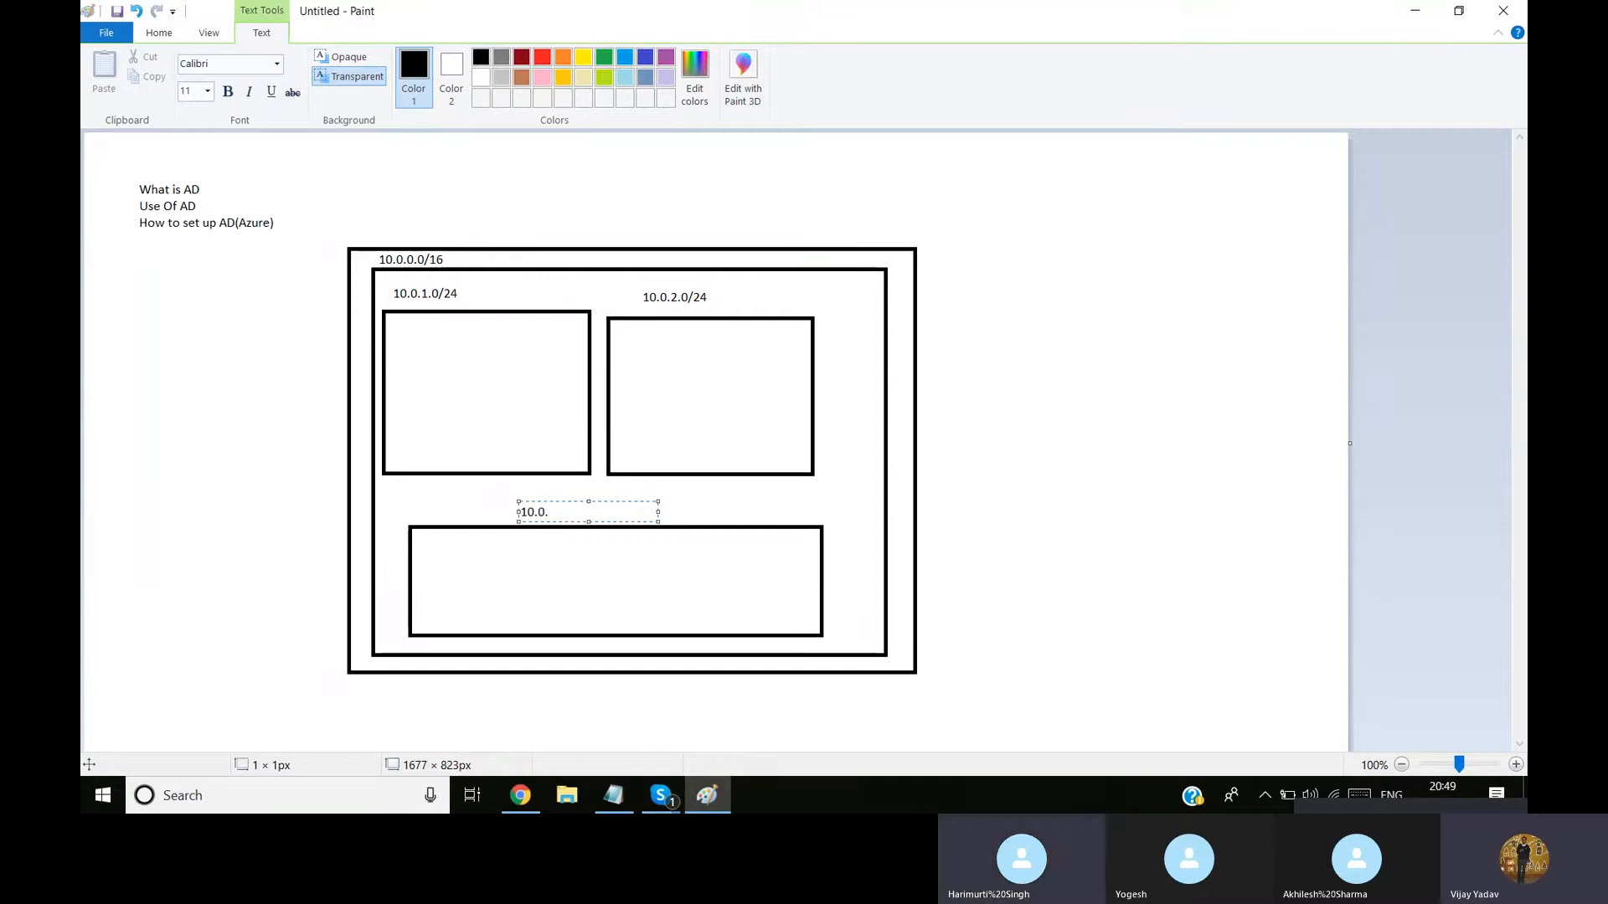
text(3.0/)
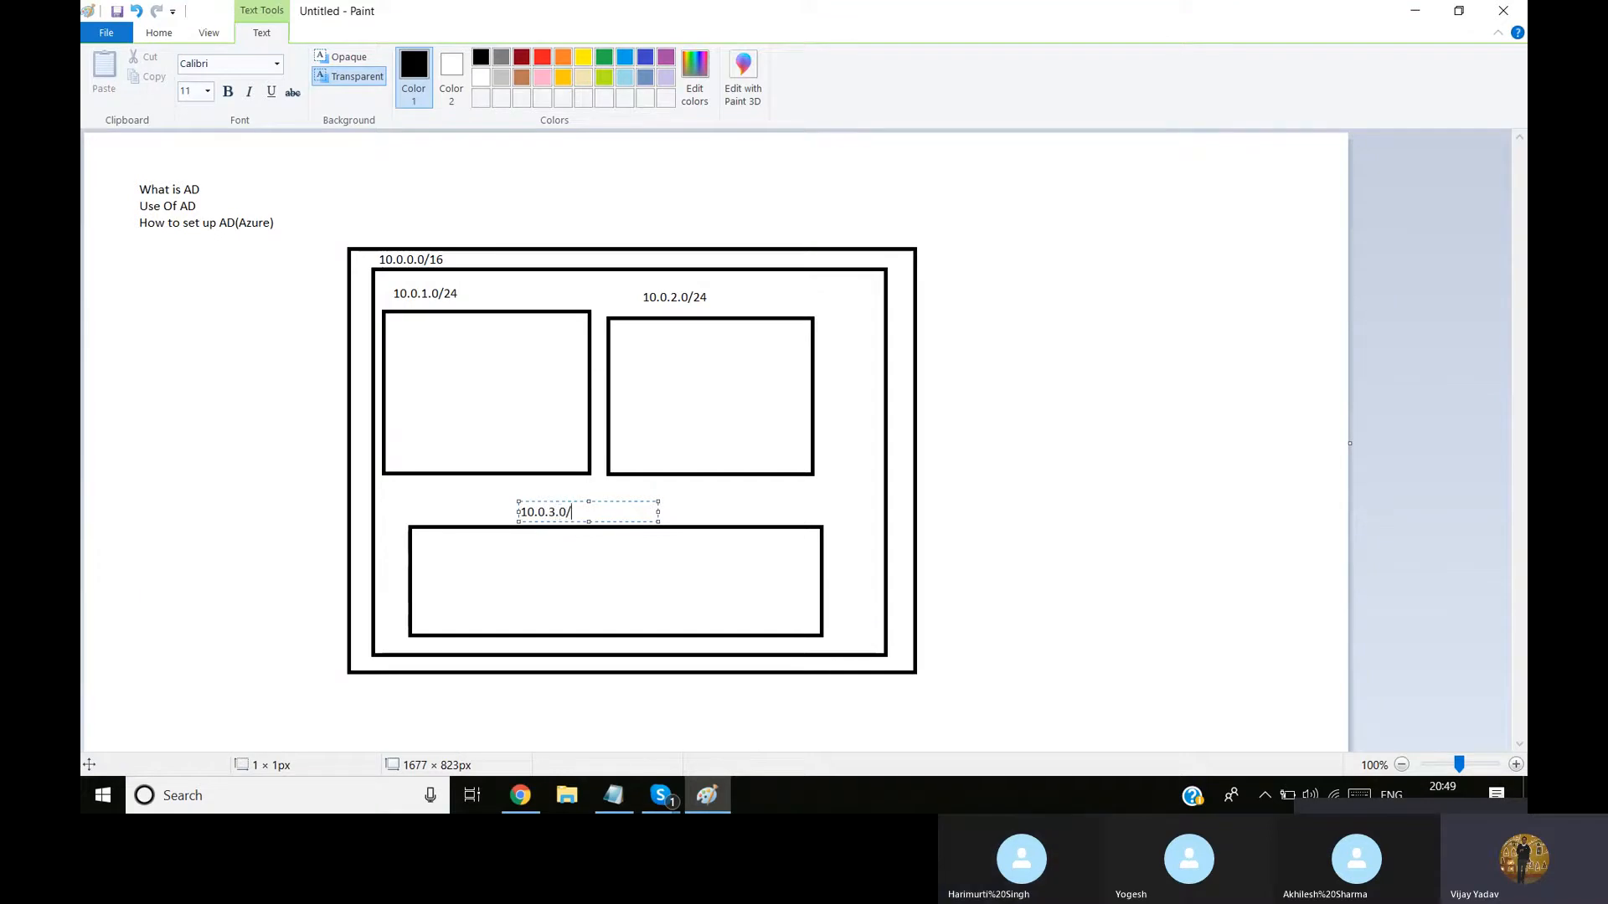
text(24)
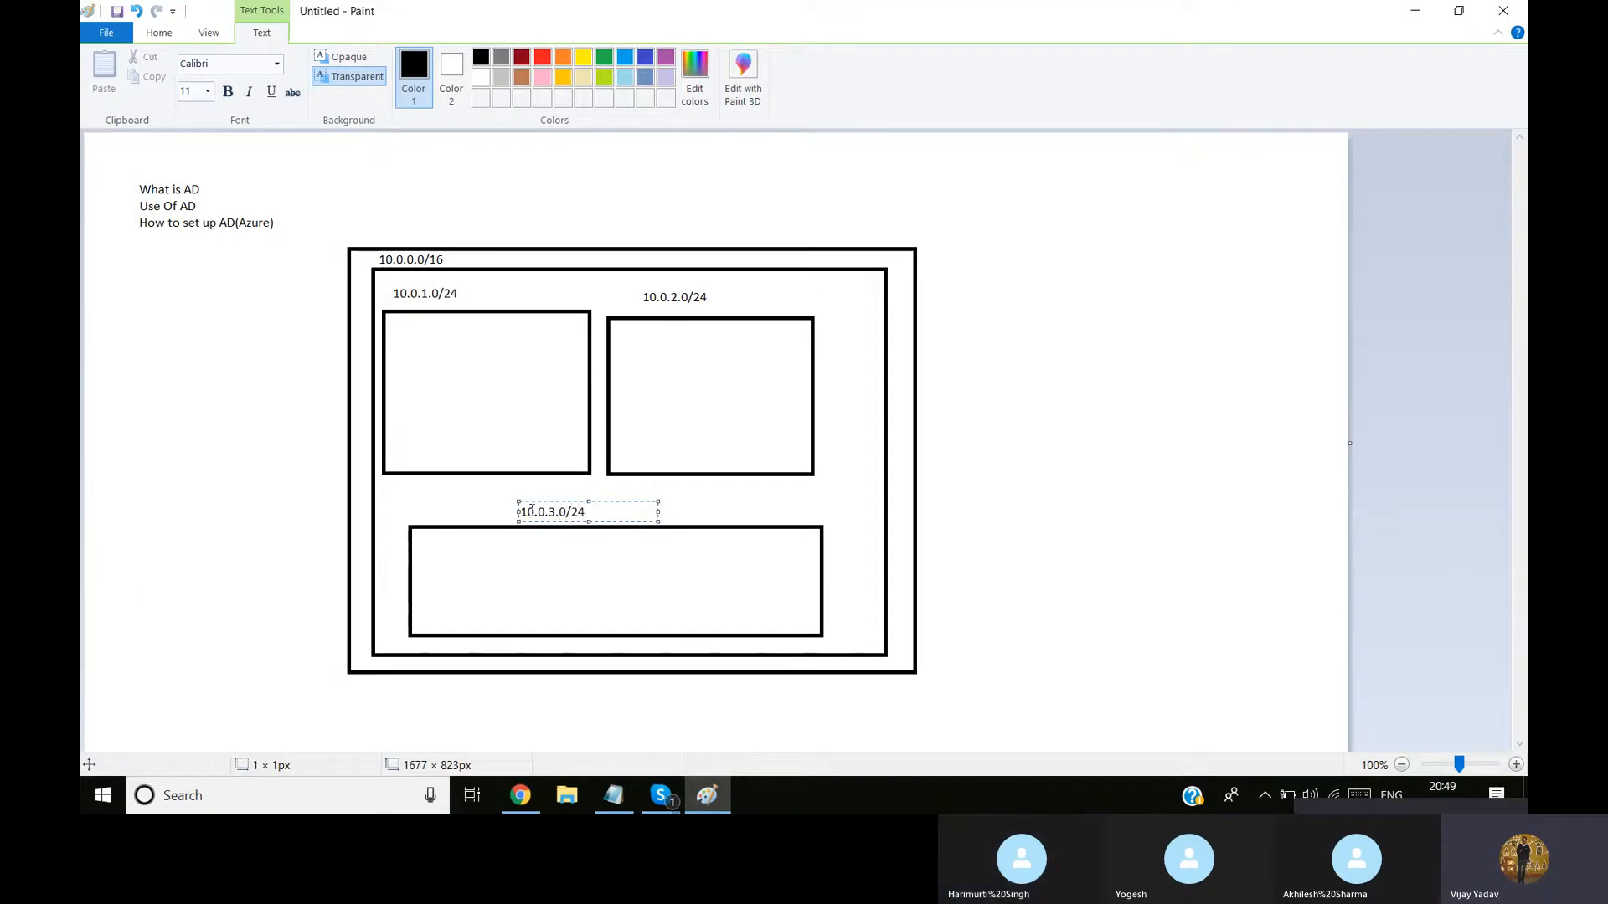
click(749, 510)
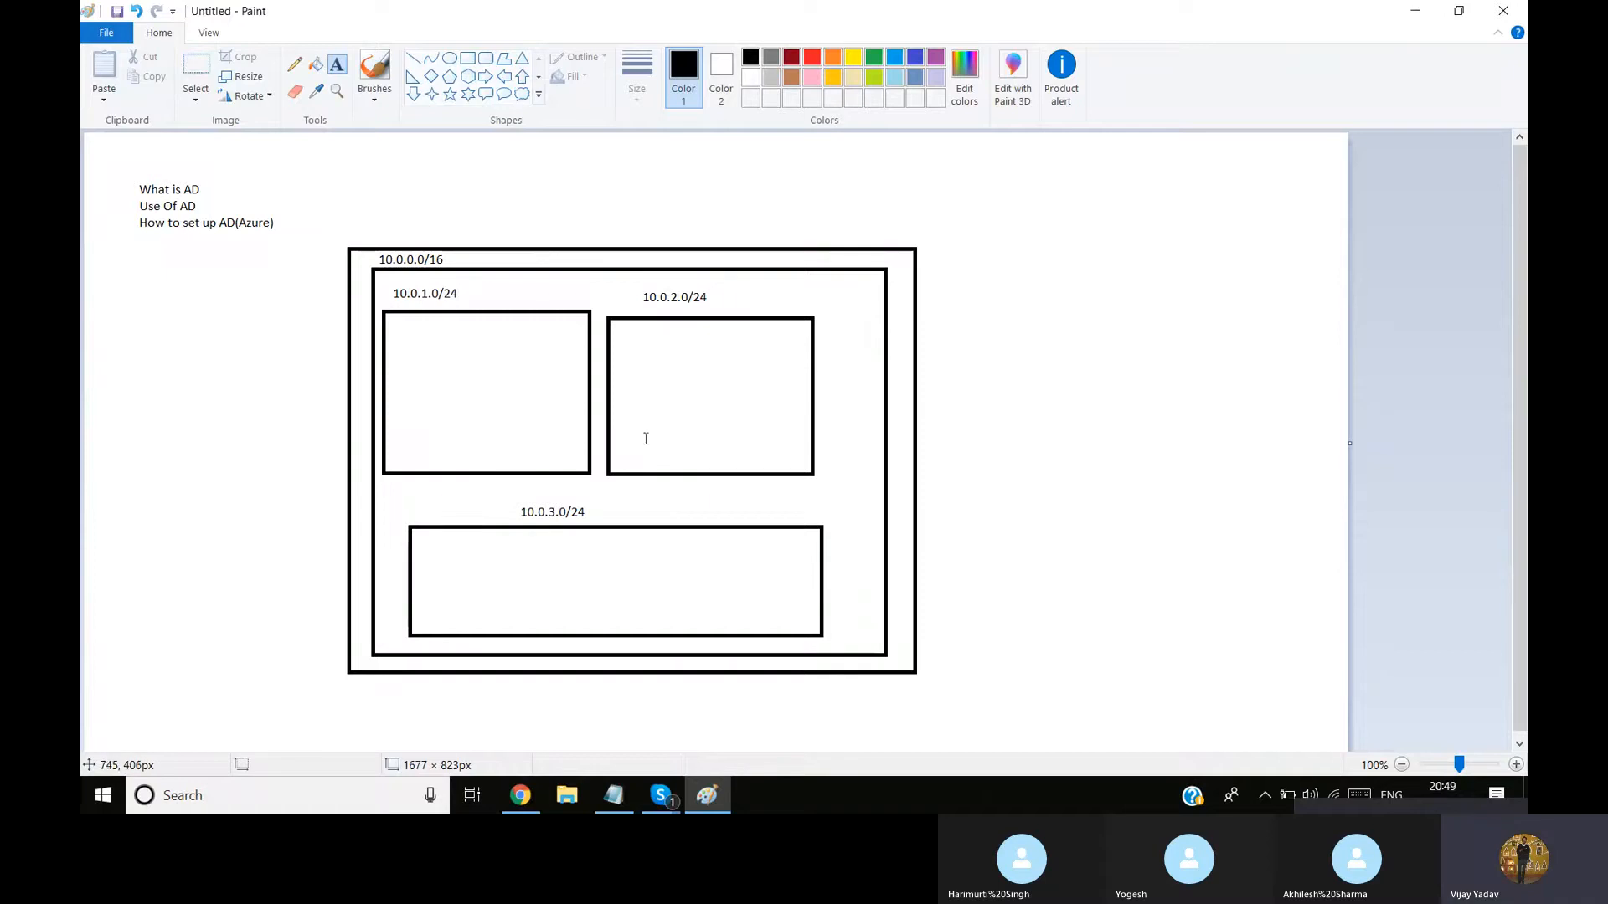
Draw four small rectangles in two rows of two inside the 10.0.1.0/24 box
click(467, 58)
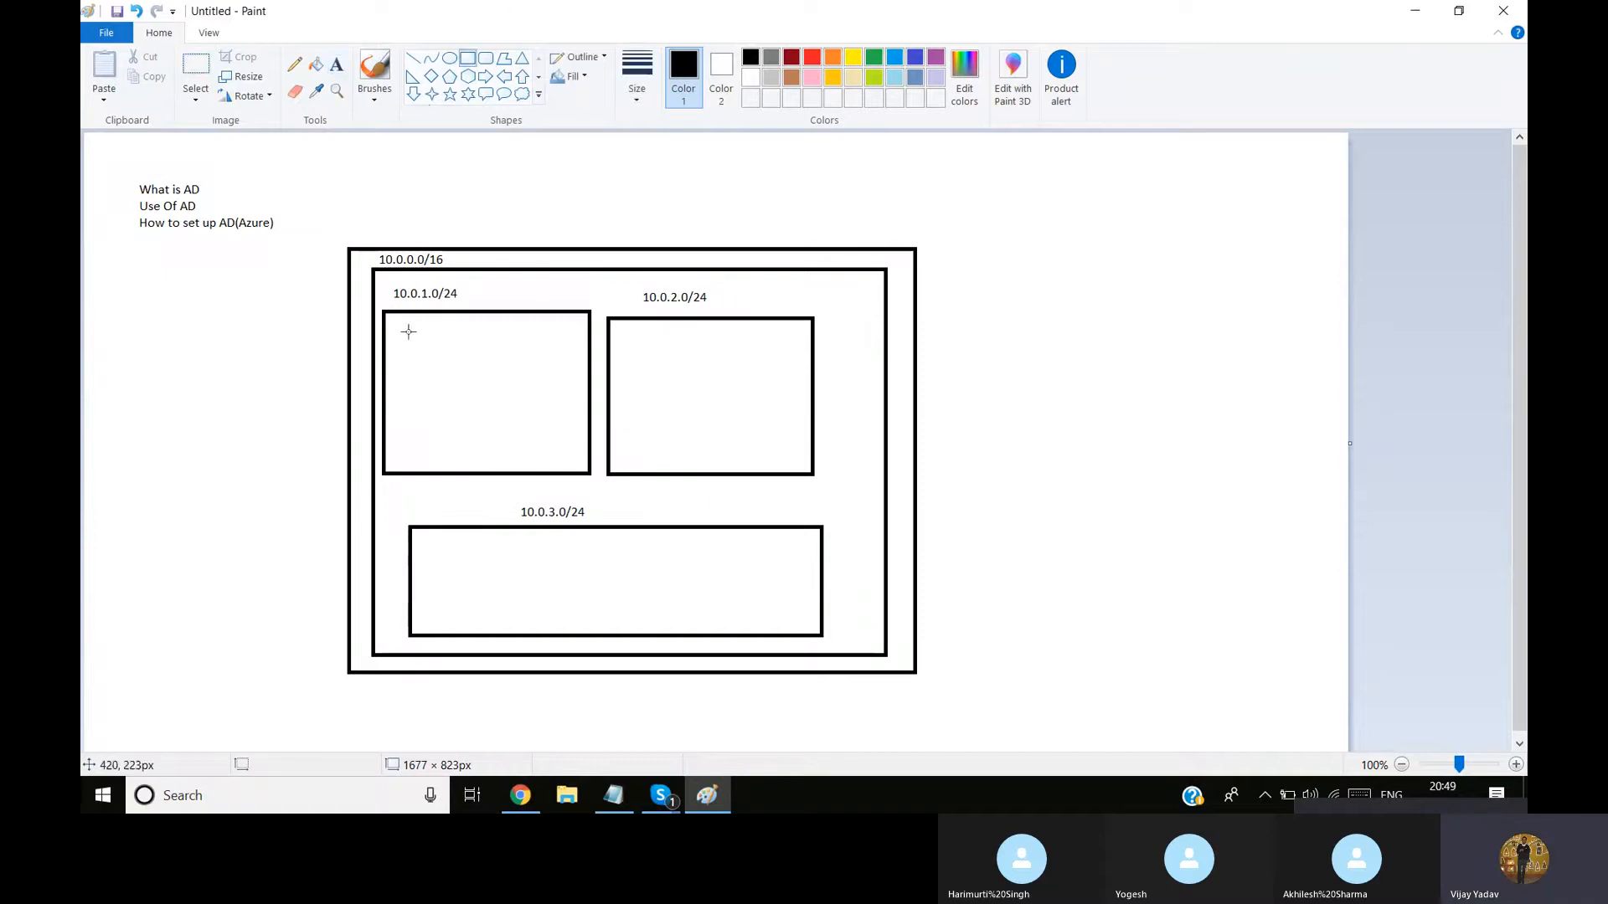
mouse_move(398, 331)
mouse_down()
mouse_move(467, 391)
mouse_move(477, 374)
mouse_move(581, 370)
mouse_up()
click(419, 413)
drag(412, 402, 483, 459)
click(501, 432)
drag(496, 403, 579, 457)
Draw six small rectangles inside the 10.0.3.0/24 box, four along its top and two below at its right end
click(421, 538)
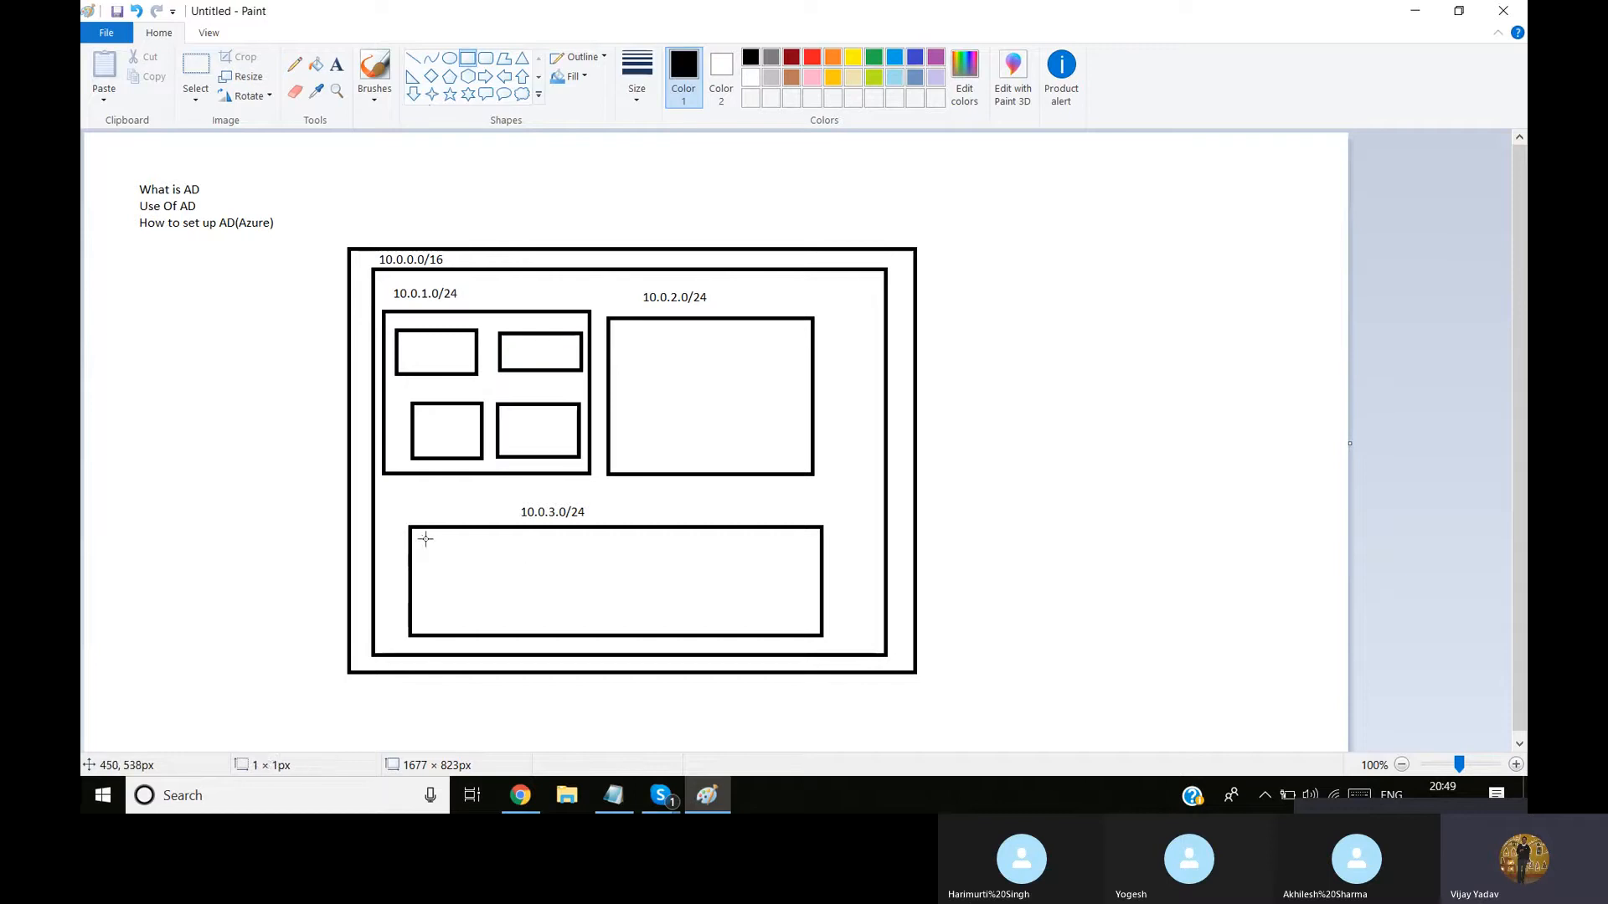
mouse_move(423, 538)
mouse_down()
mouse_move(586, 561)
mouse_move(507, 553)
mouse_move(711, 545)
mouse_move(803, 569)
mouse_move(801, 613)
mouse_up()
click(618, 538)
click(748, 536)
drag(678, 586, 741, 614)
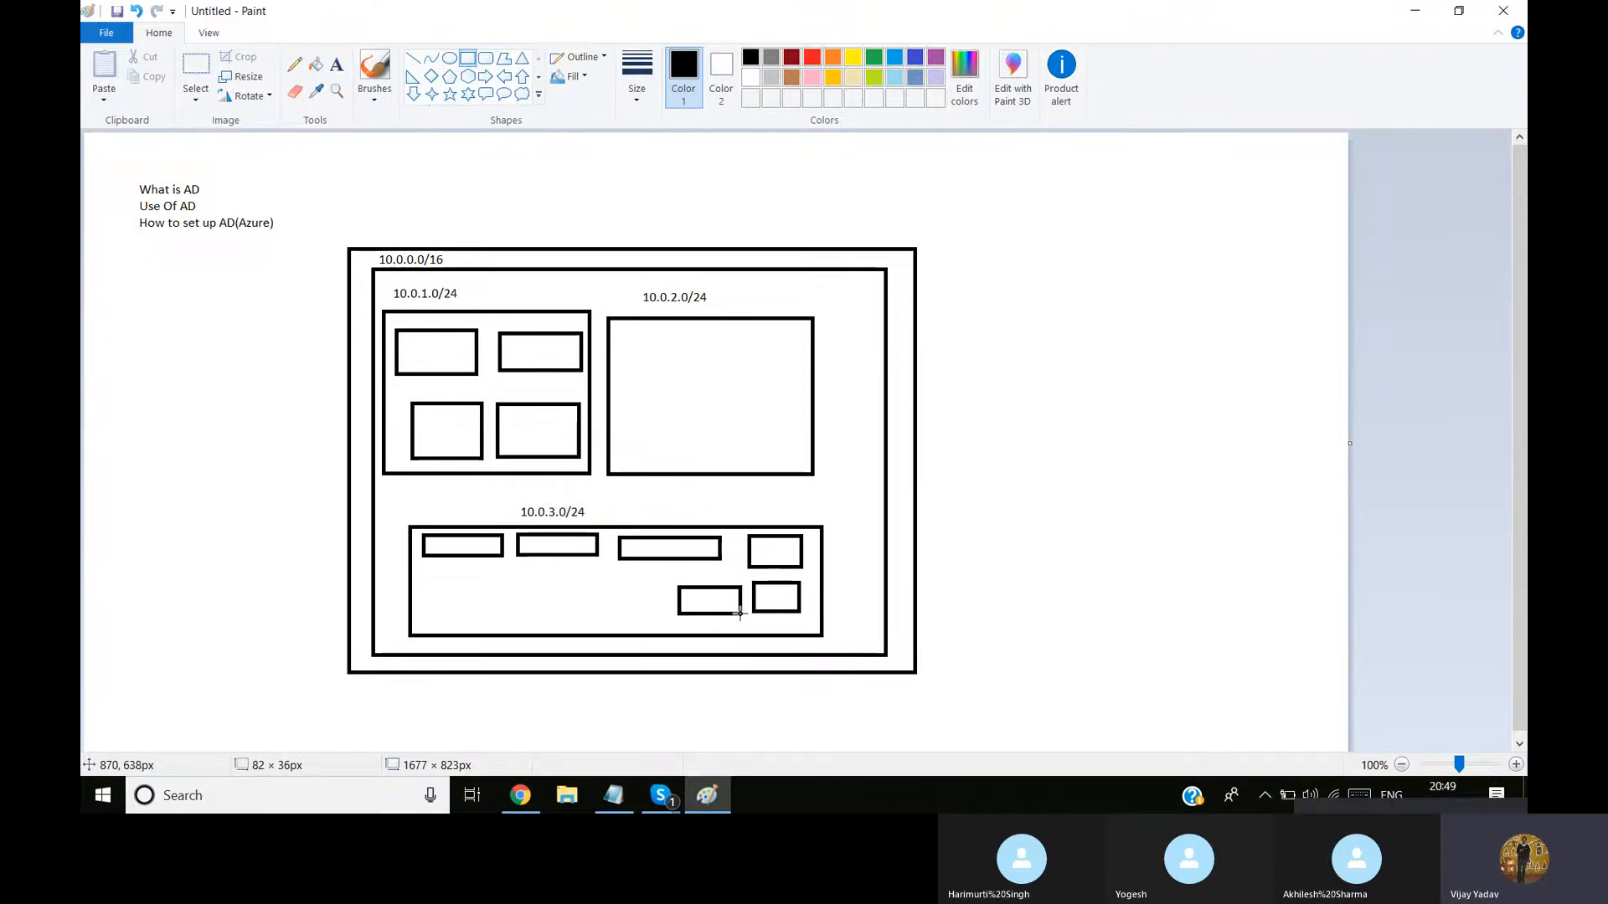
Draw four more small rectangles in the lower row of the 10.0.3.0/24 box, extending that row towards its left end
drag(623, 586, 660, 615)
click(556, 621)
drag(547, 585, 599, 613)
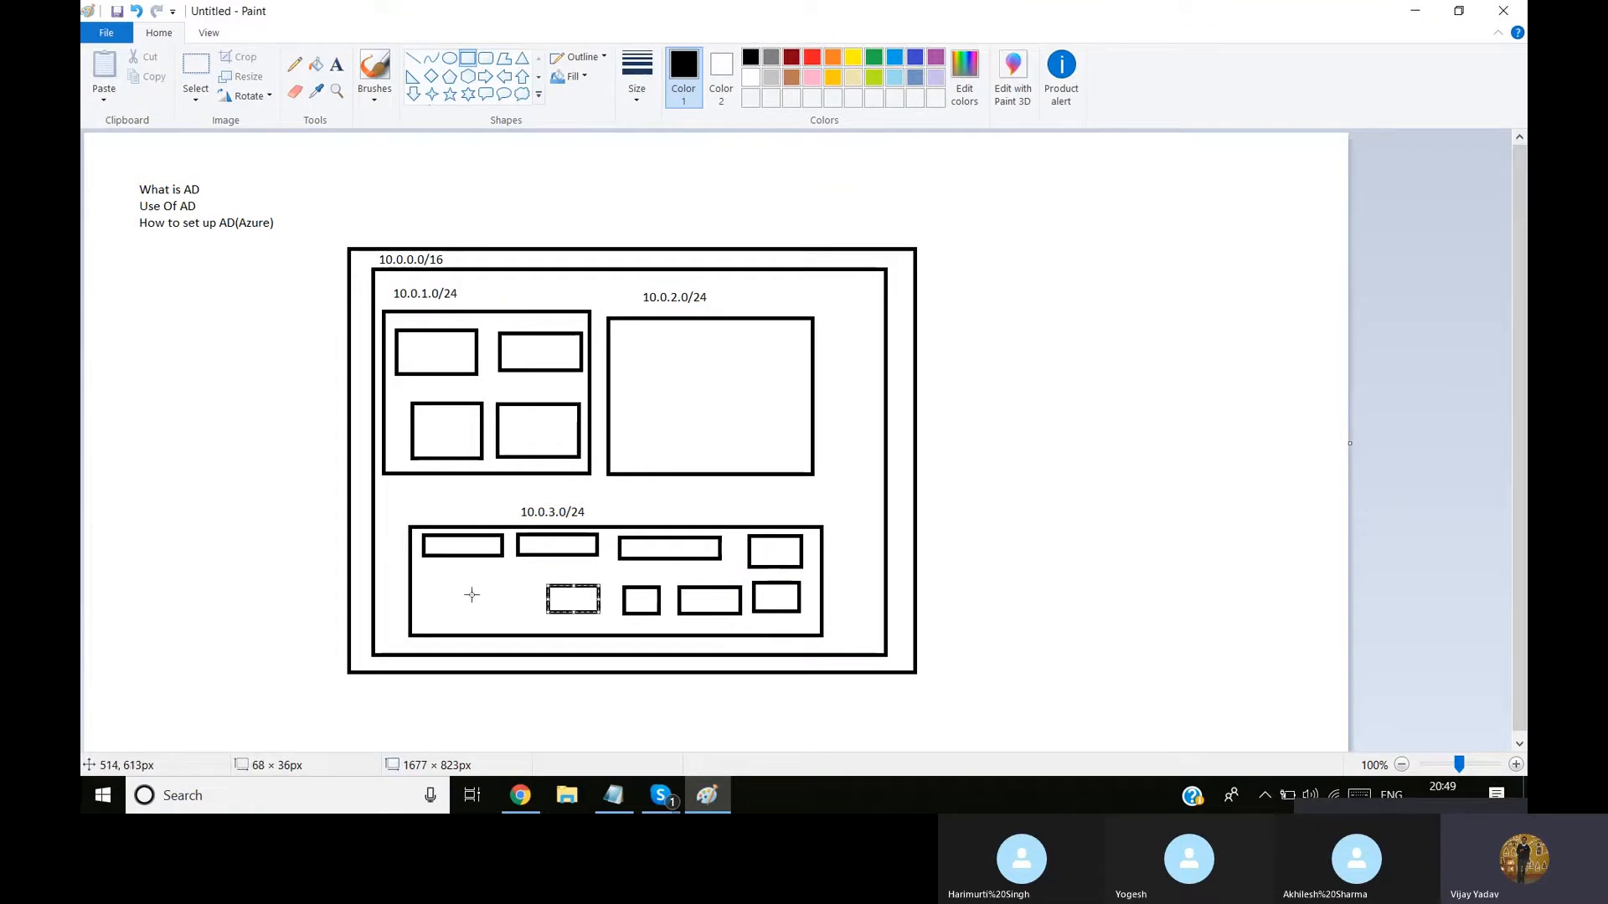
drag(477, 586, 535, 613)
drag(429, 574, 460, 616)
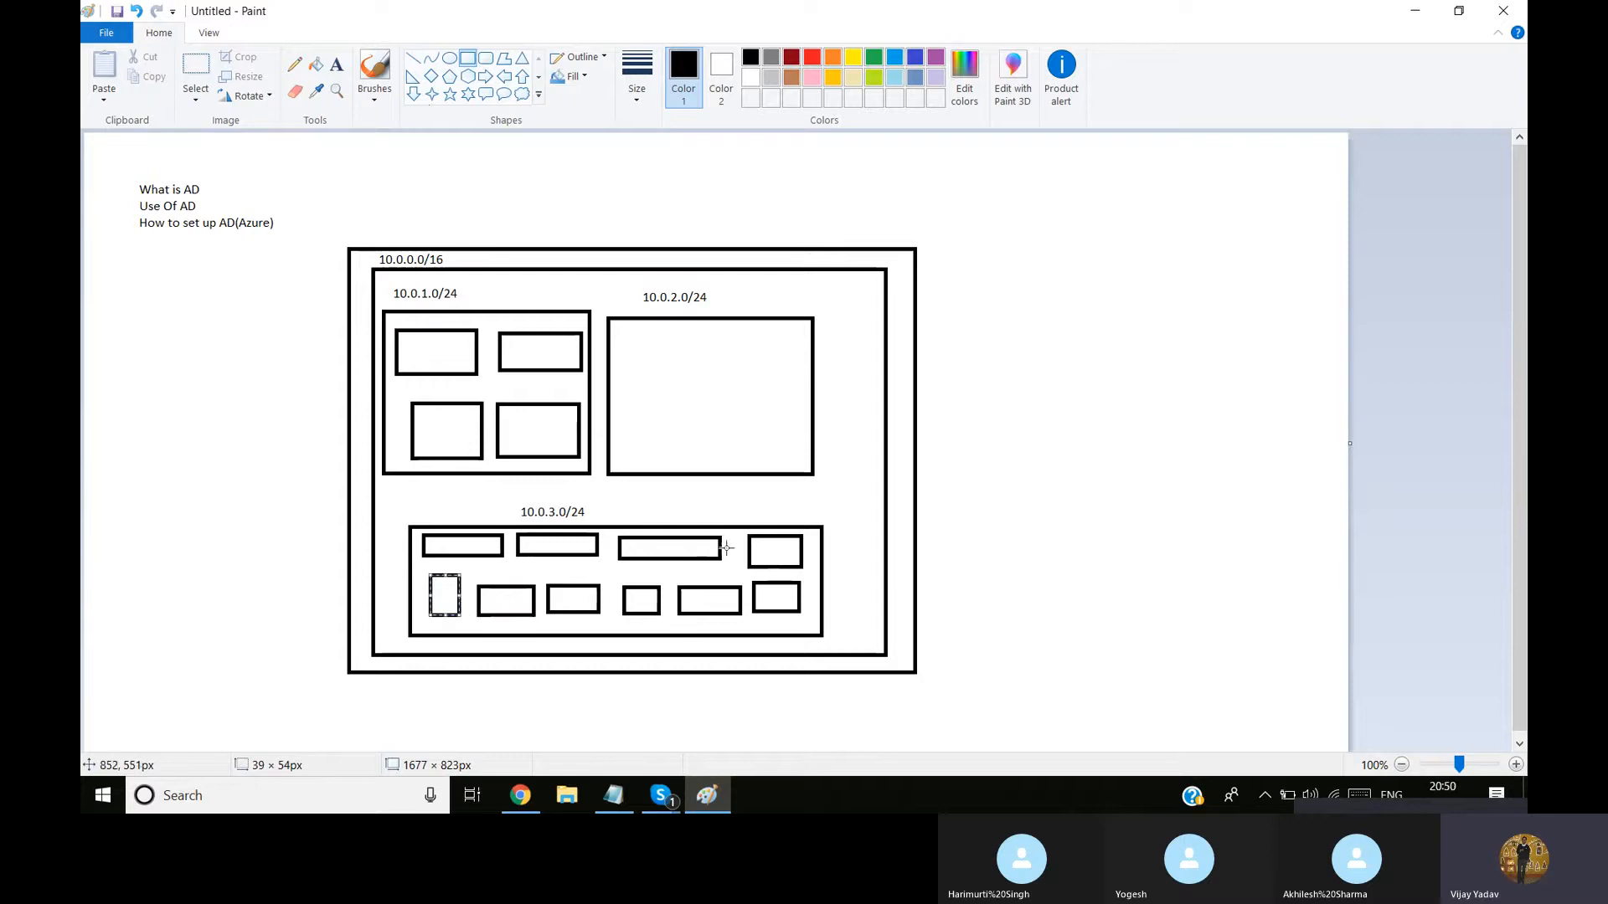
click(745, 506)
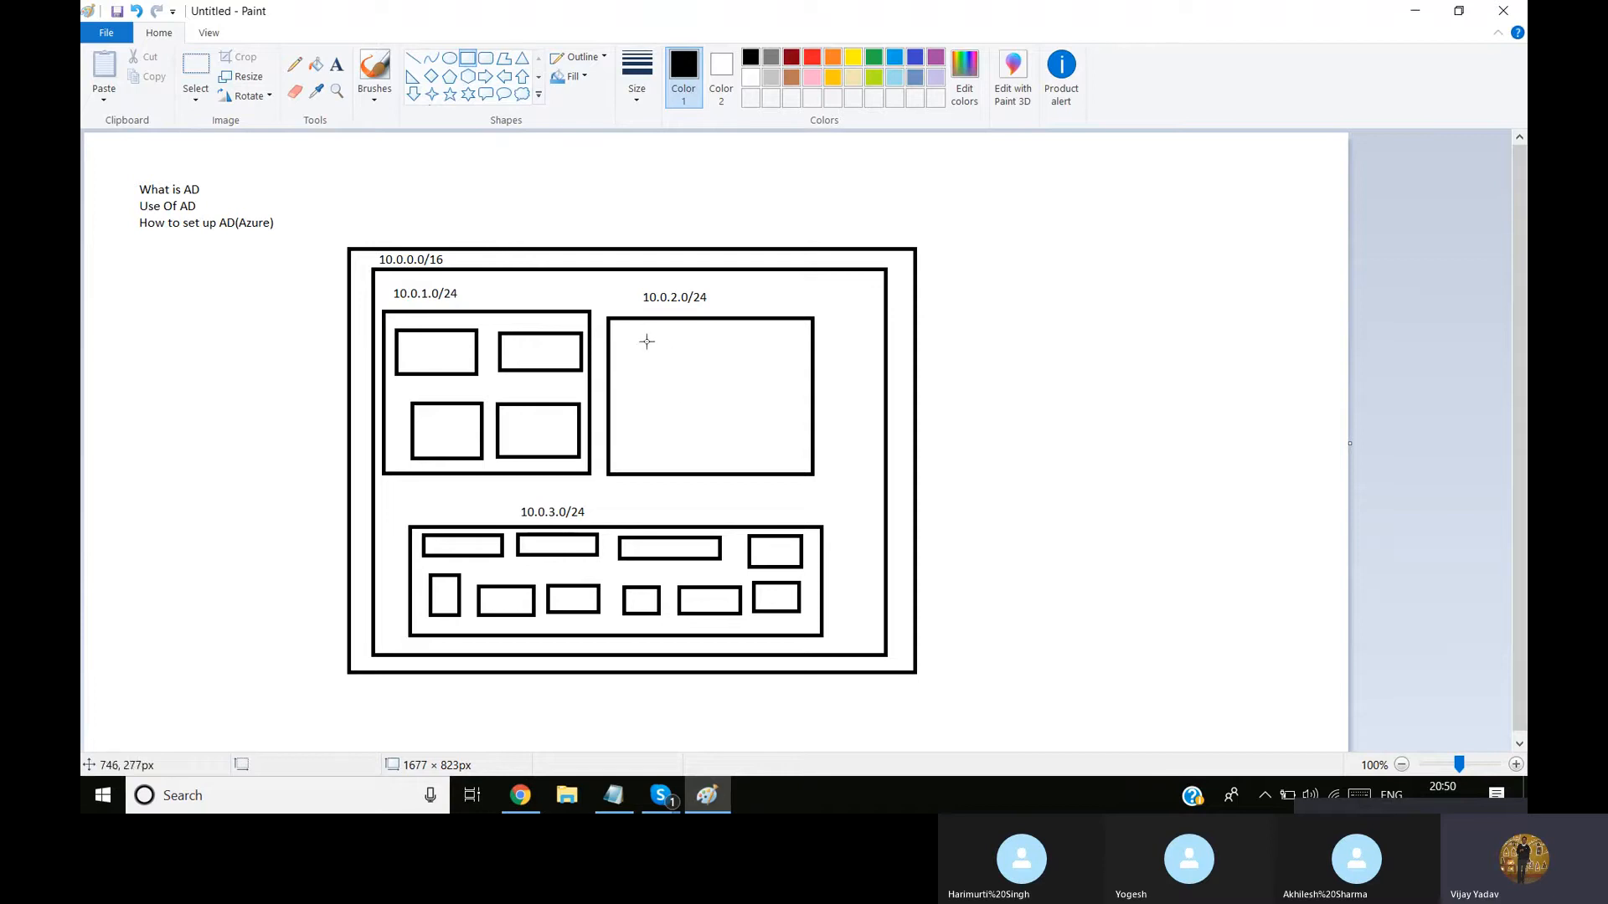
Draw a rectangle about 132 × 102 px inside the 10.0.2.0/24 box and add the text "Active Directory" in it
drag(643, 349, 745, 427)
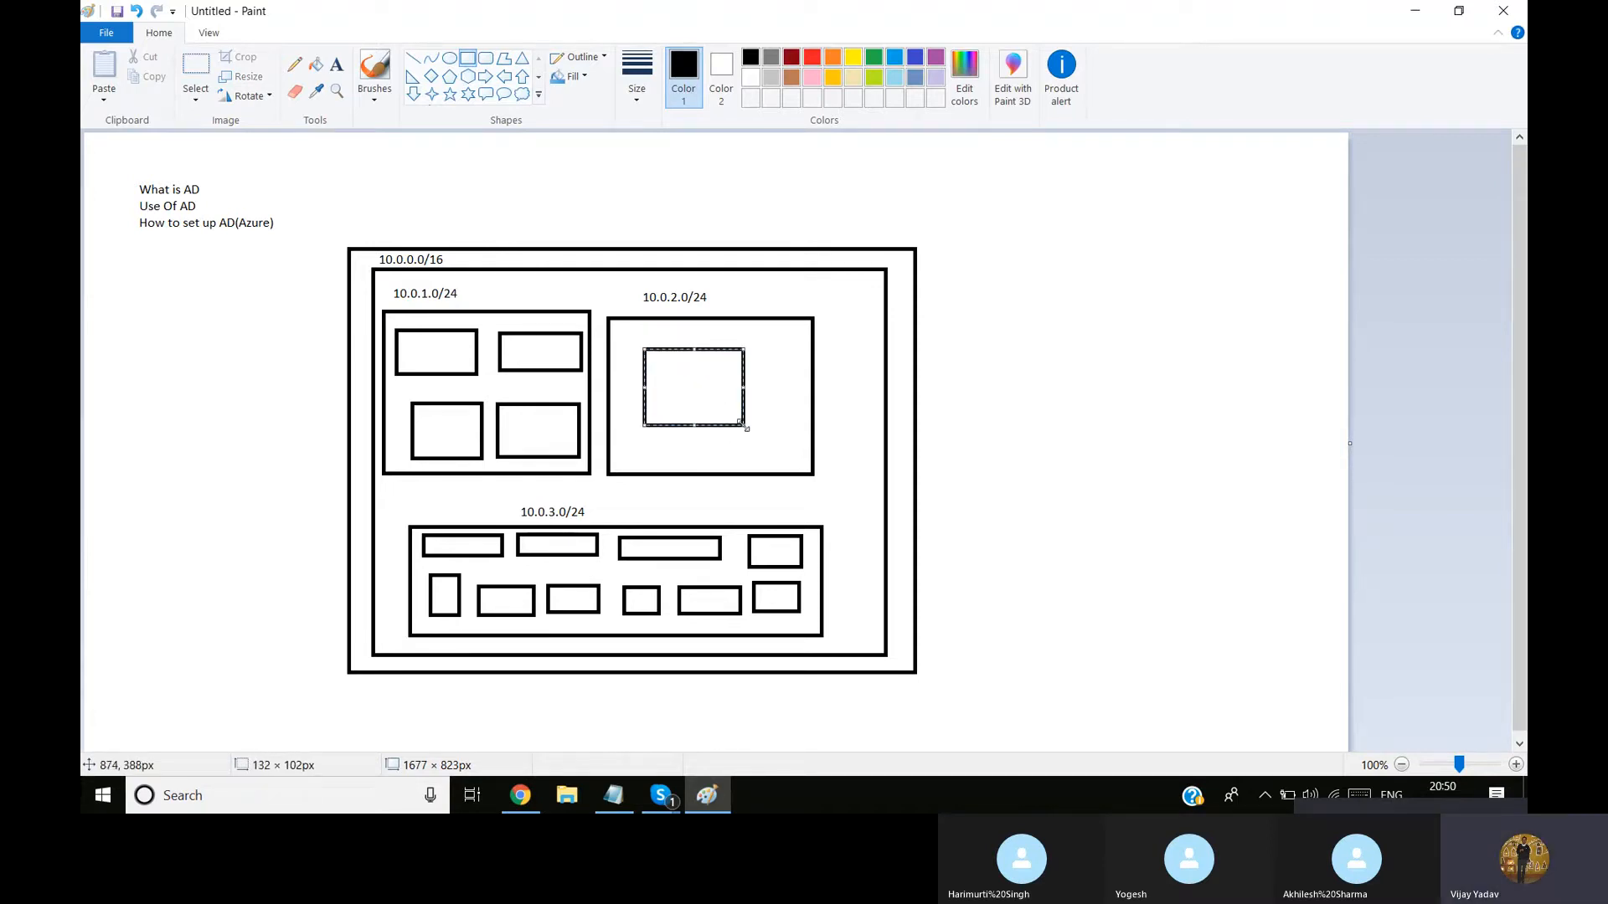
click(337, 65)
click(658, 368)
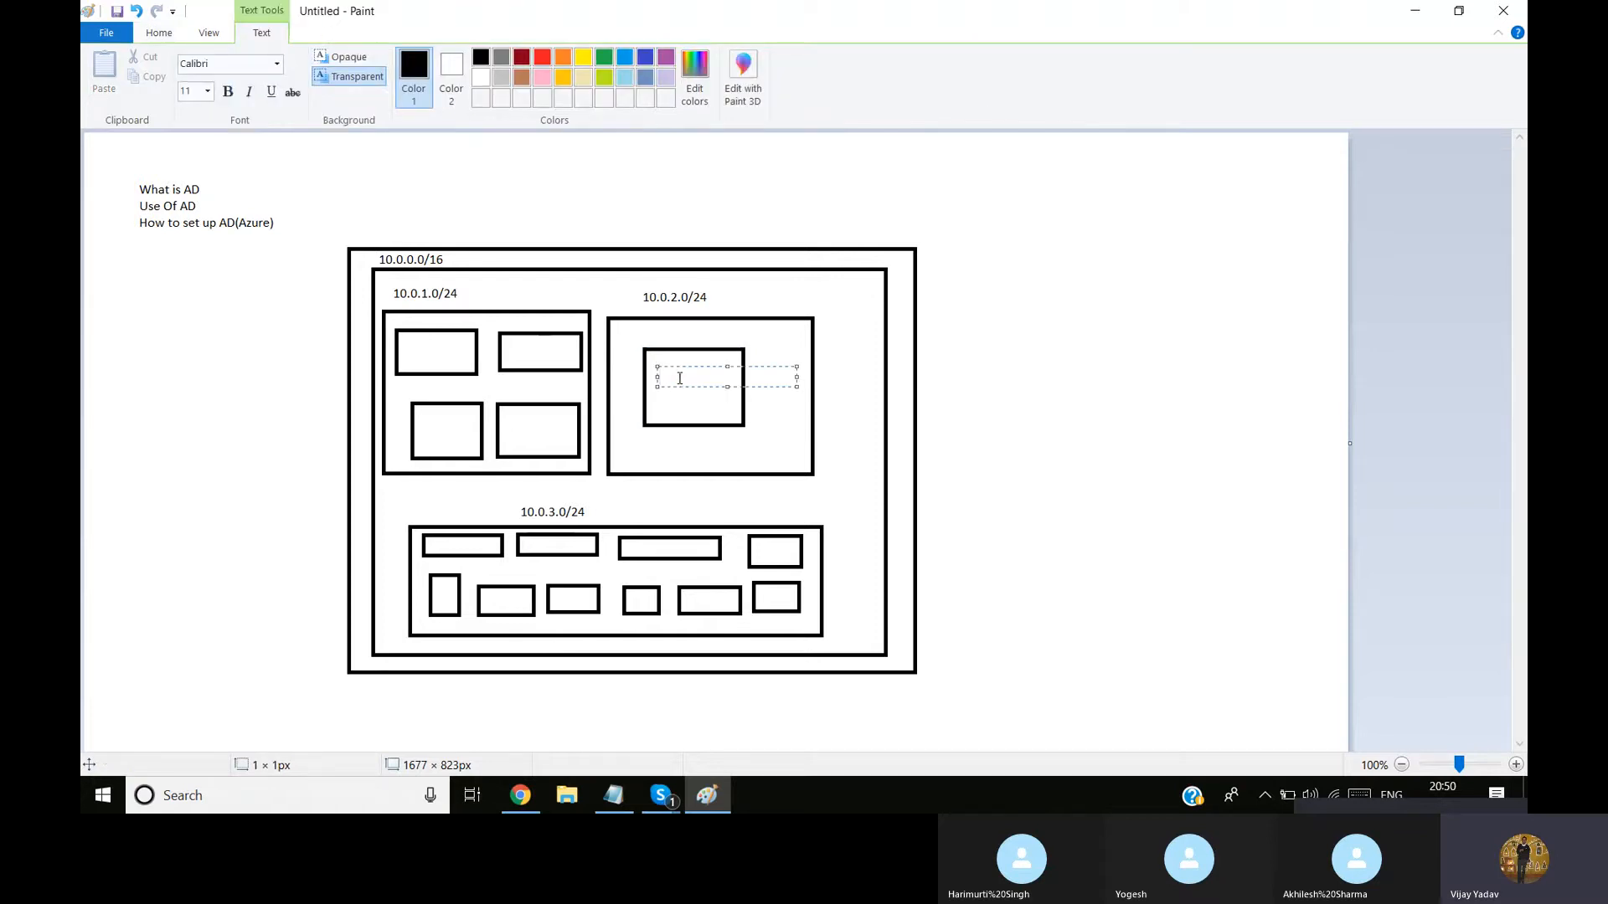
text(Active Directory)
click(669, 510)
Add the text label "Users" above the wide bottom box, beside its 10.0.3.0/24 label
click(668, 503)
text(Users)
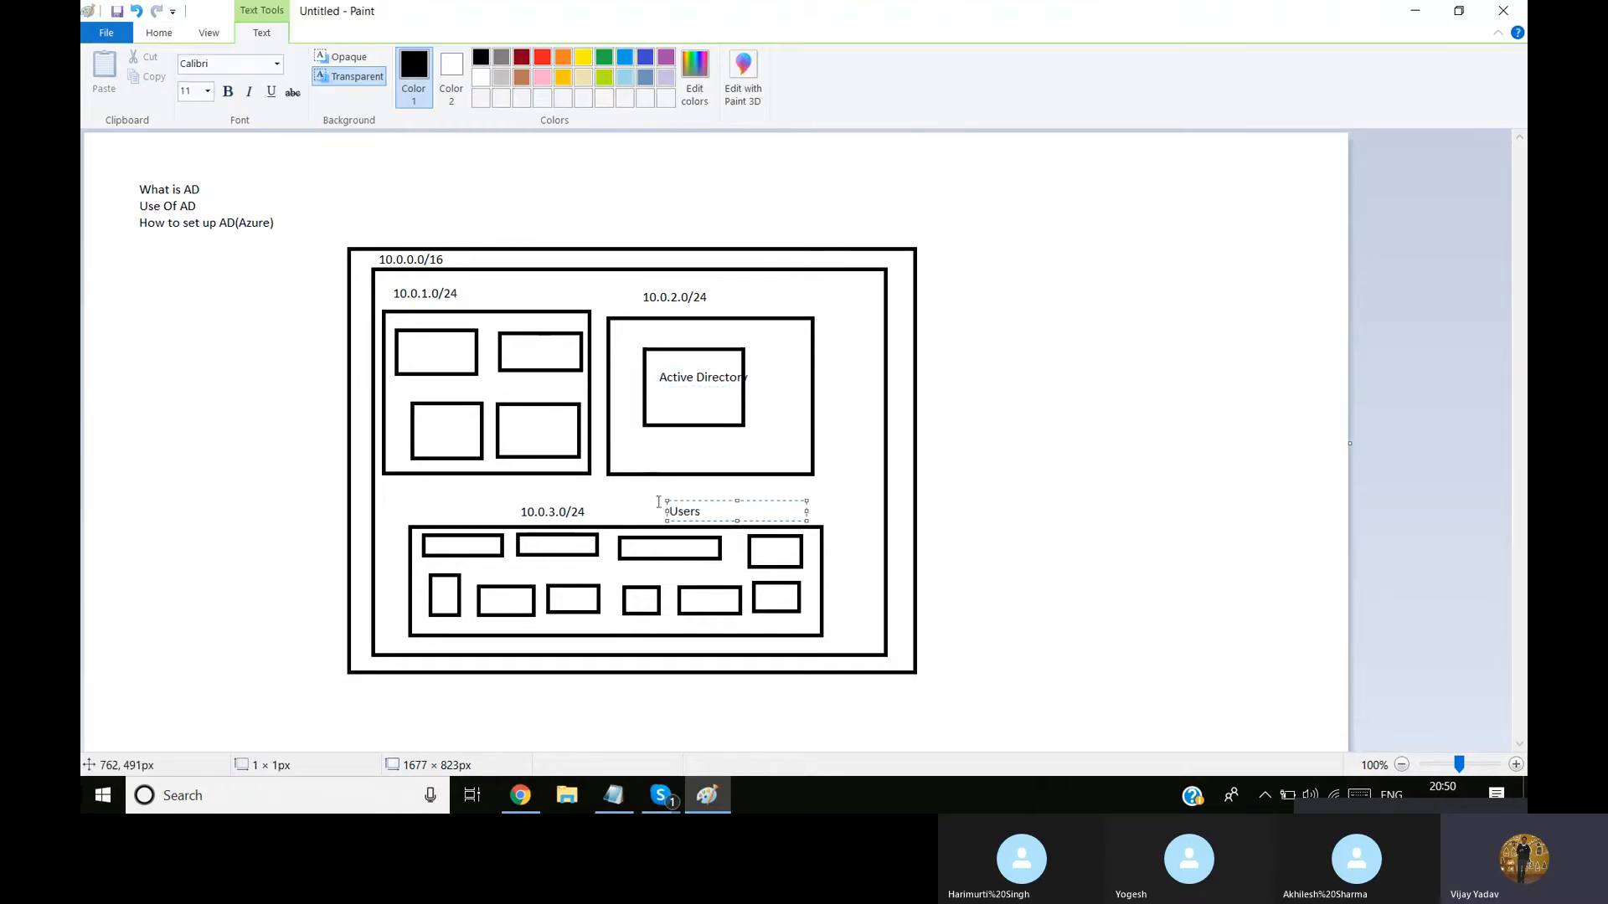
click(528, 289)
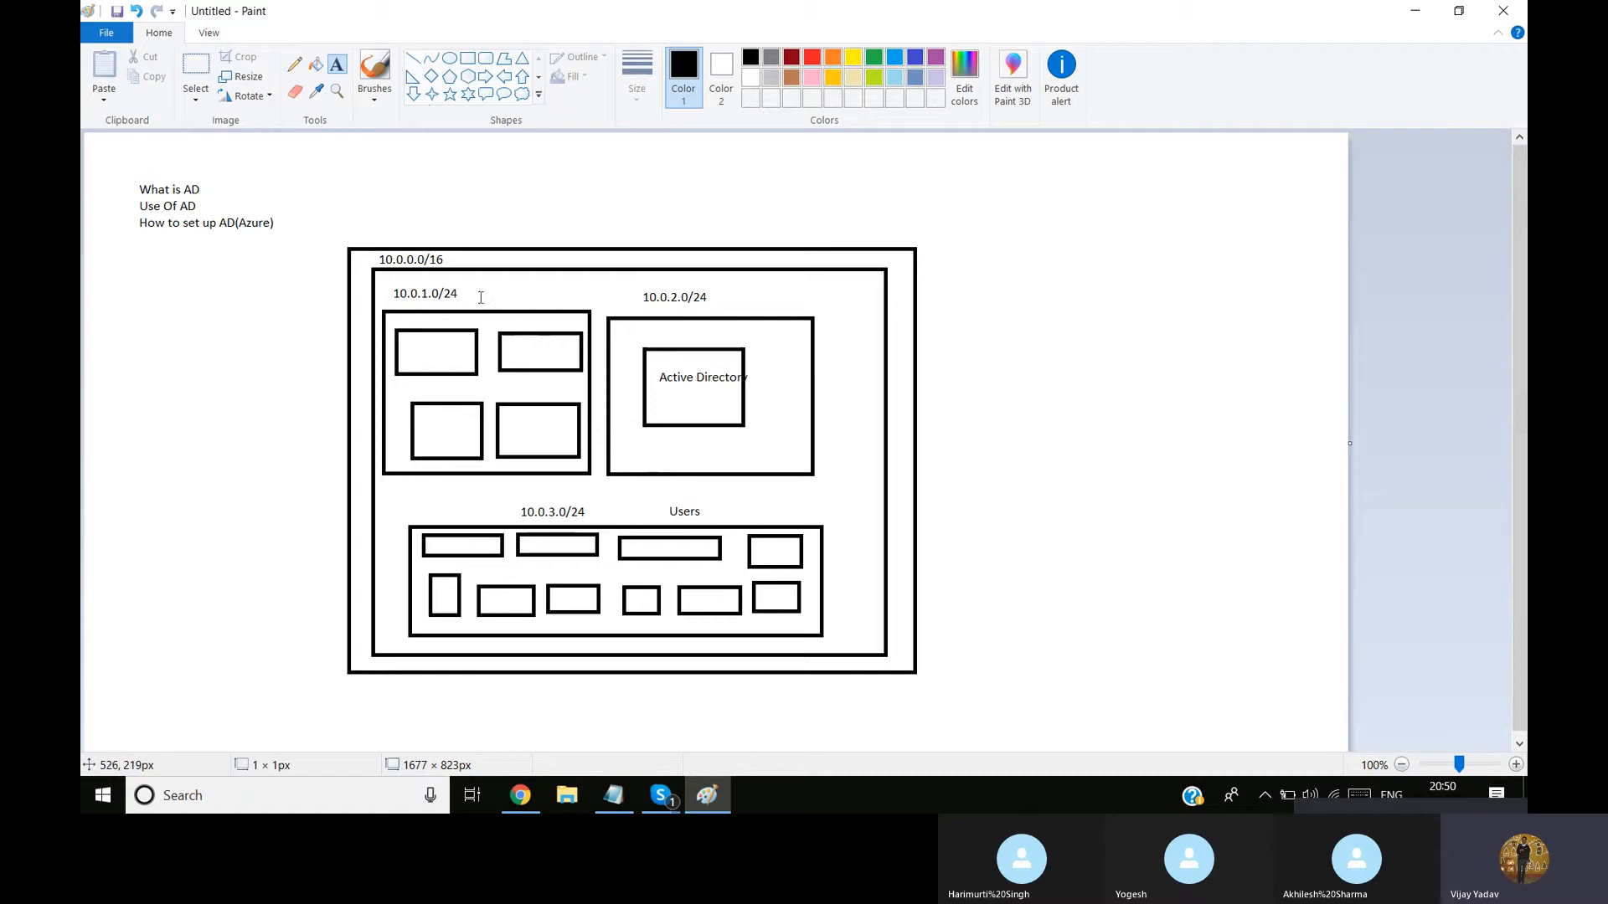
Add the text label "App Infra" beside the 10.0.1.0/24 label
click(480, 297)
text(App )
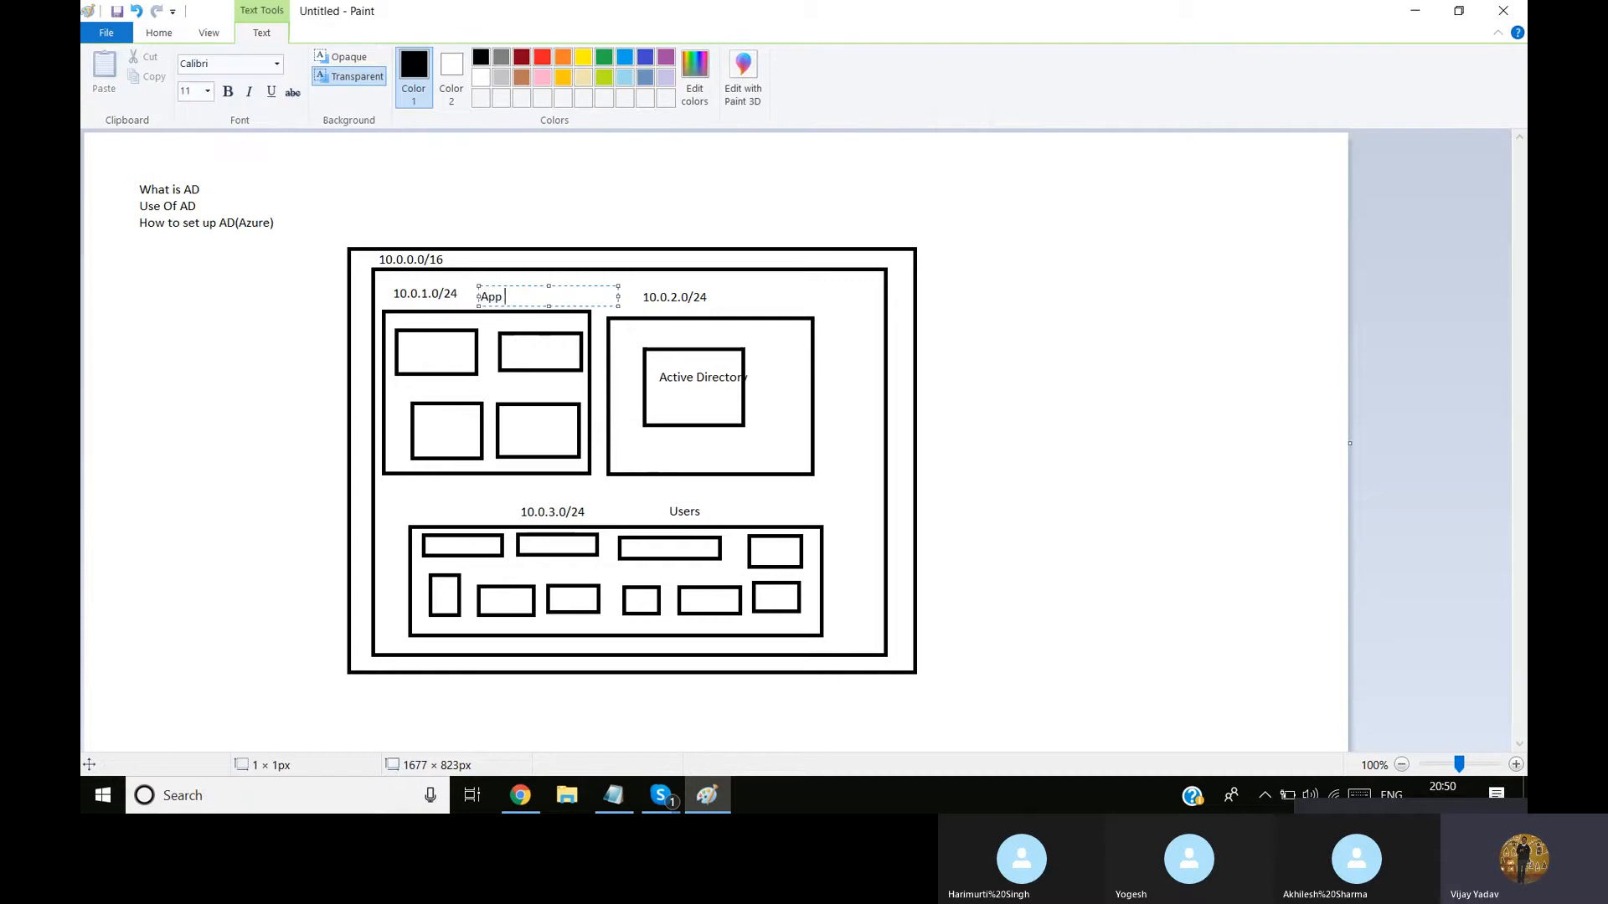
text(Infra)
click(857, 420)
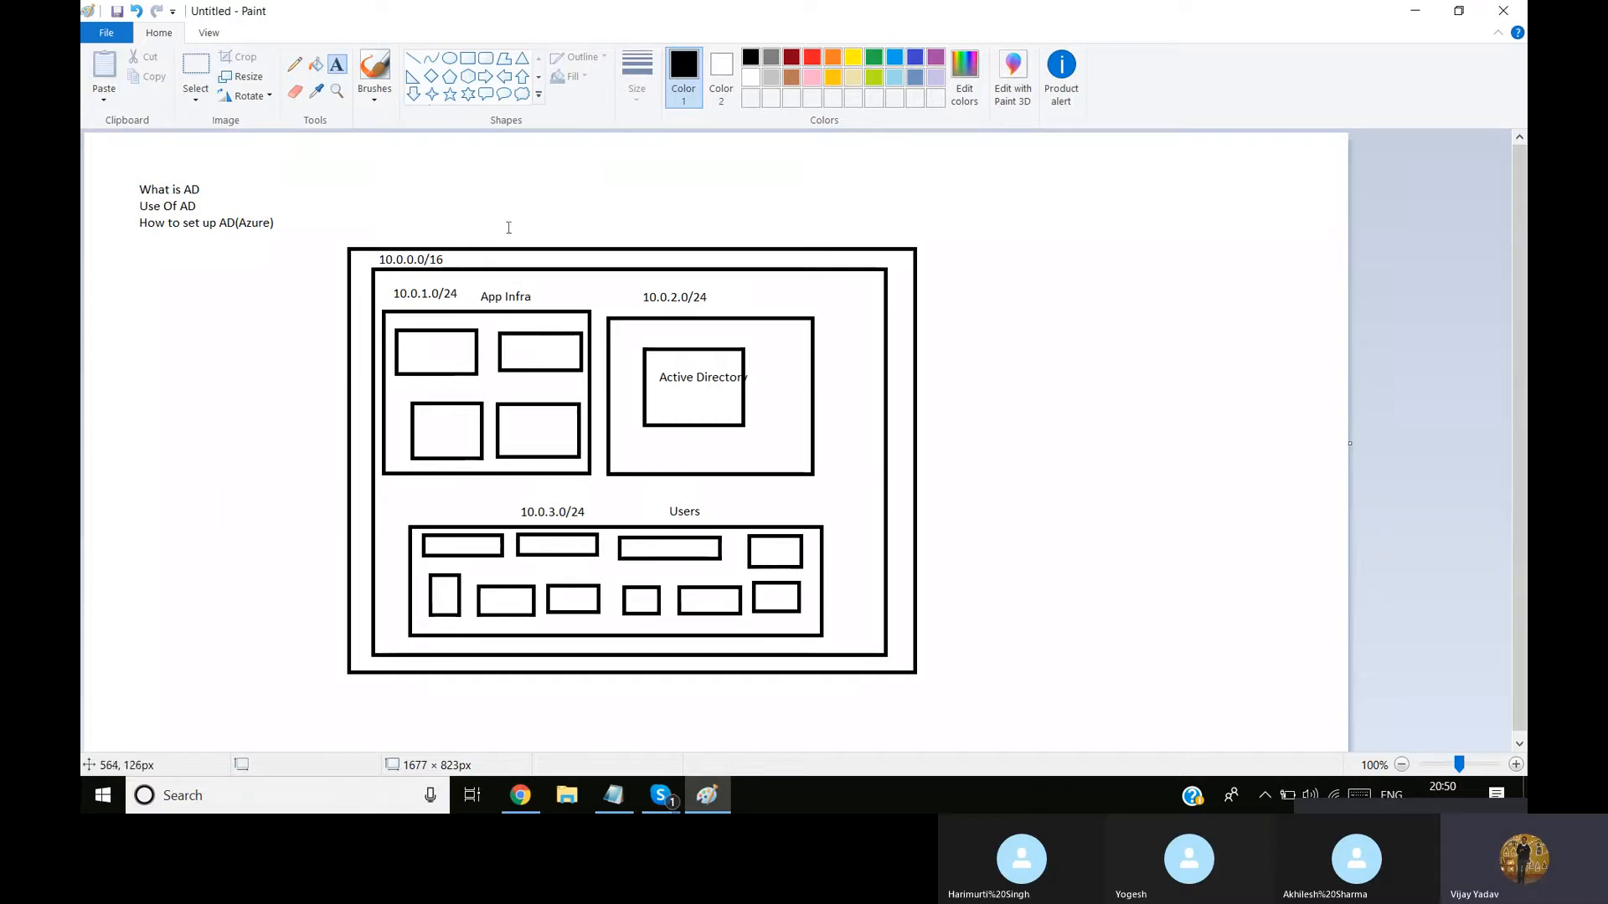
Add the text label "Delhi" above the outermost box of the network diagram
click(473, 225)
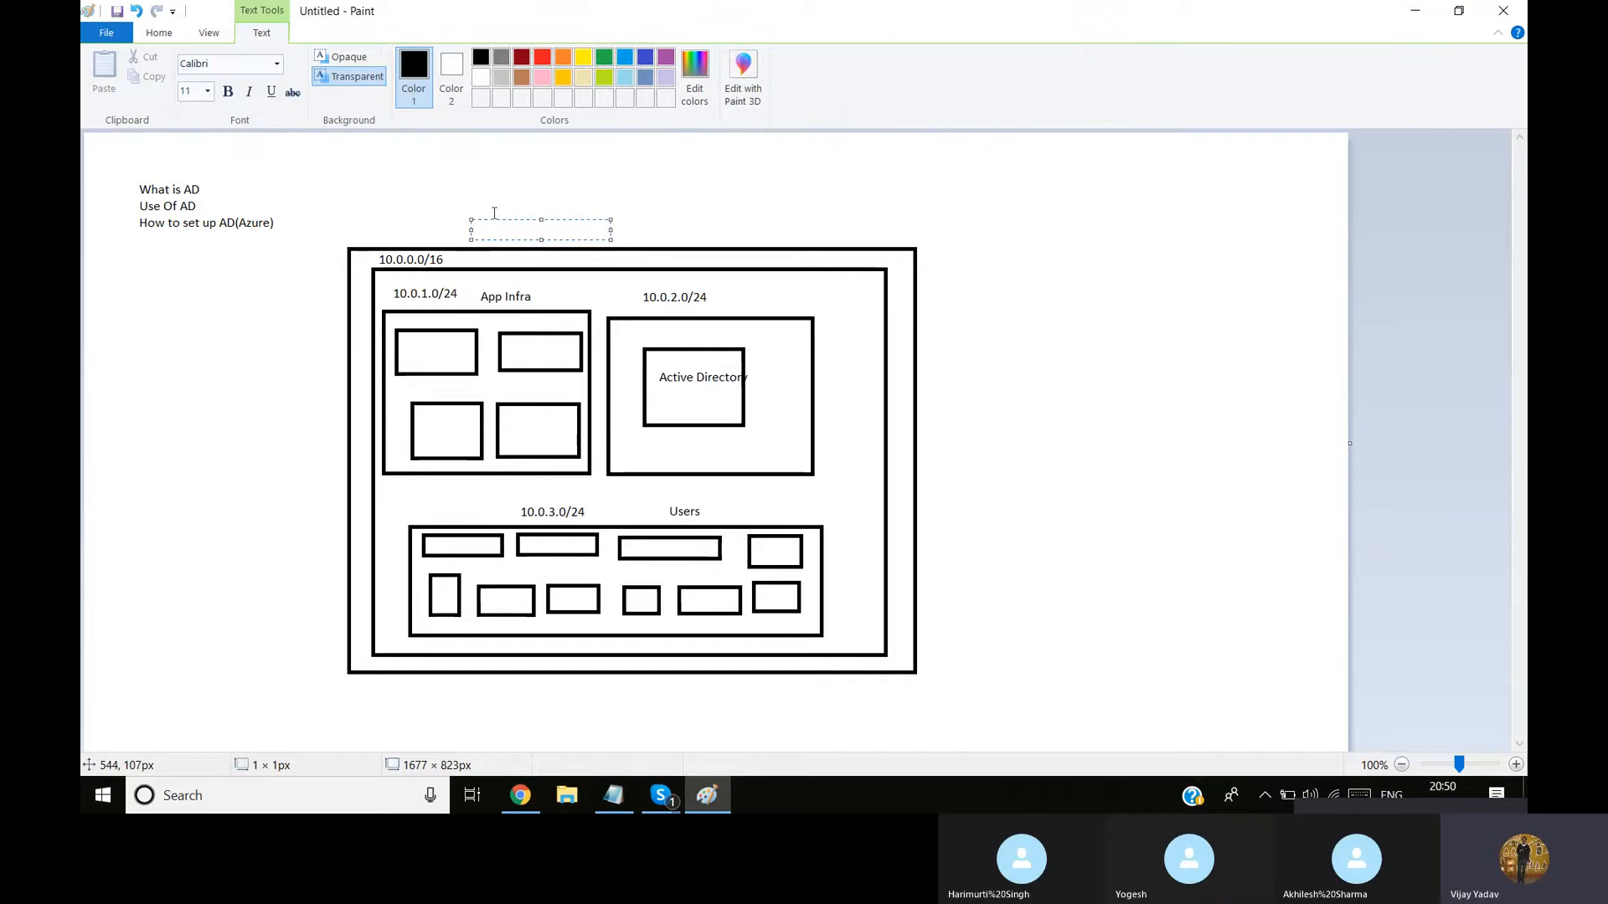
text(Delhi)
click(354, 259)
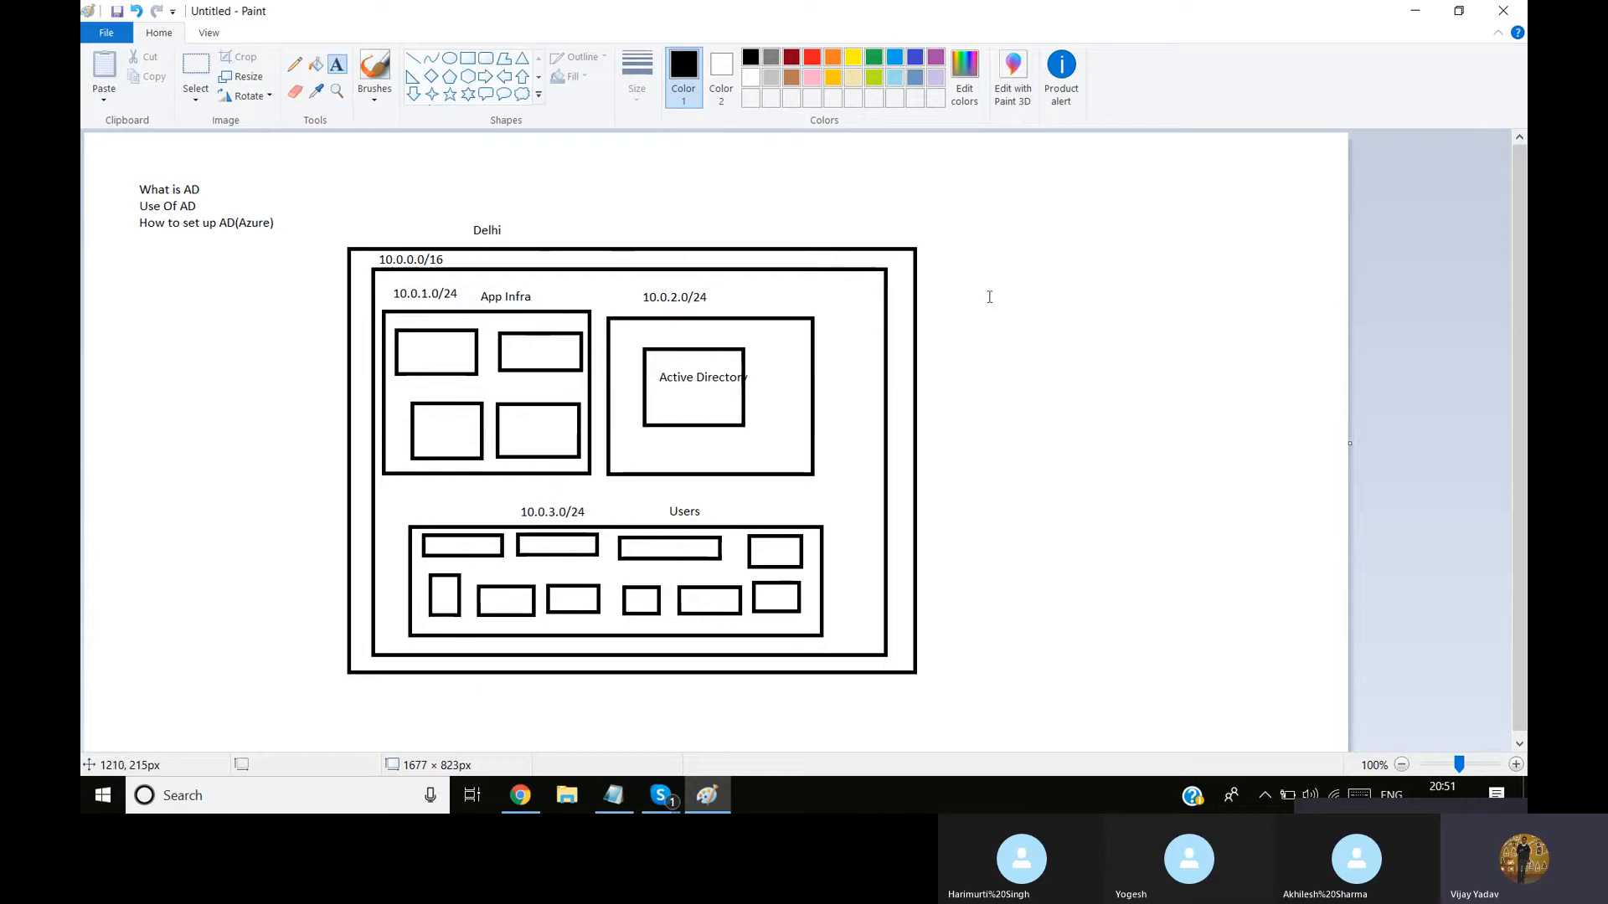
Draw a large upright rectangle to the right of the Delhi diagram, with a rectangle about 260 × 204 px inside it
click(467, 59)
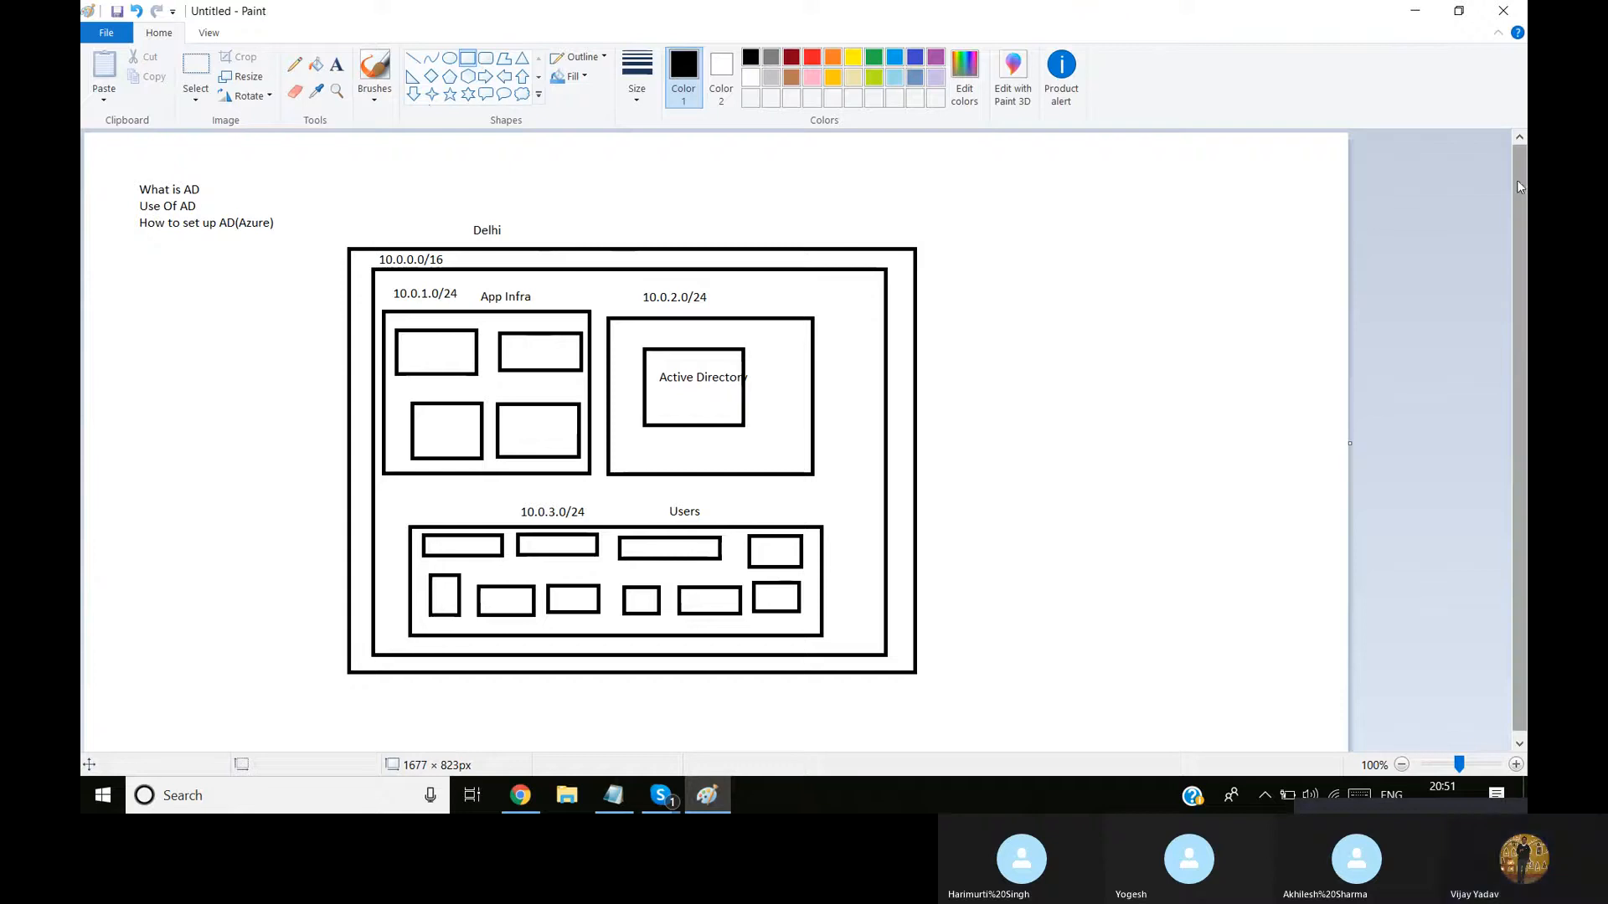
scroll(1520, 188, down, 1)
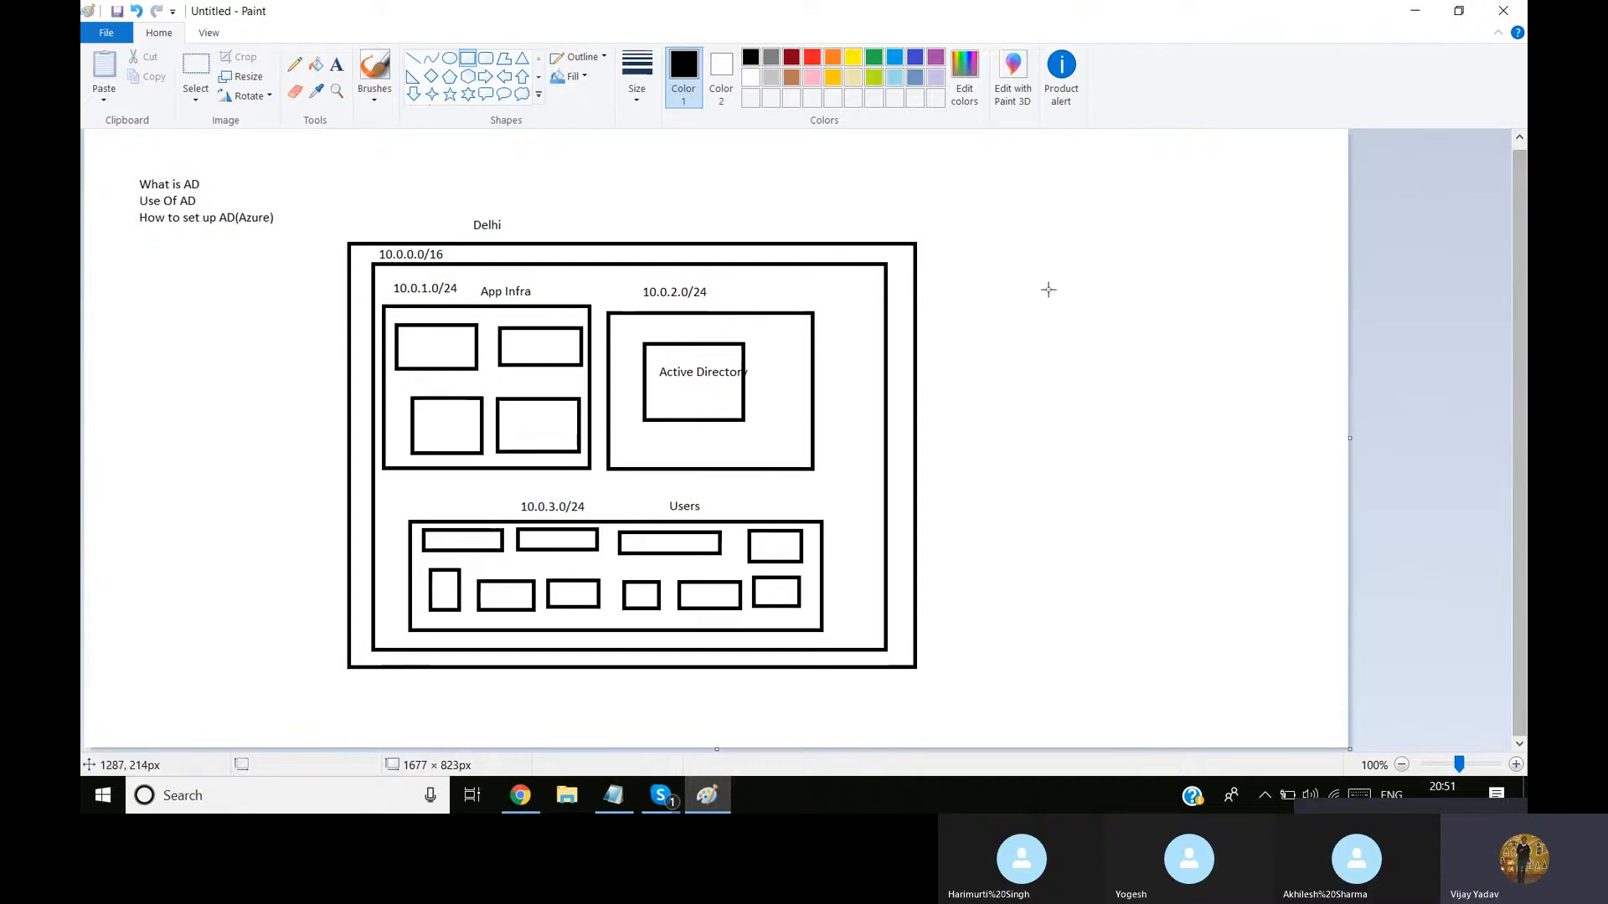
drag(1001, 249, 1308, 646)
click(999, 216)
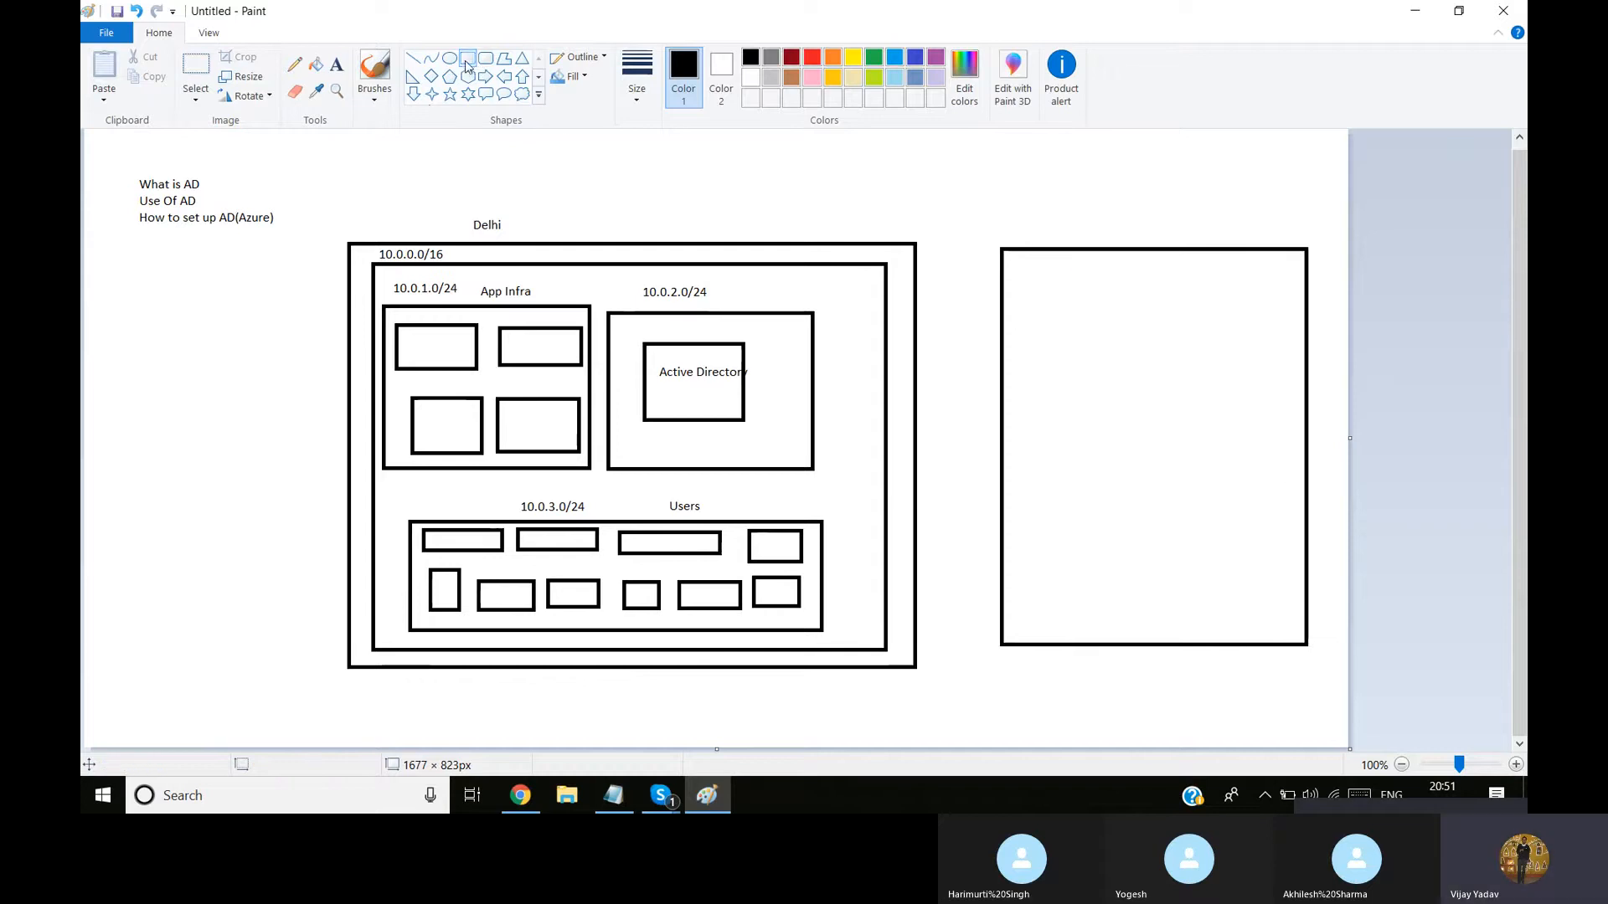
drag(1070, 340, 1267, 494)
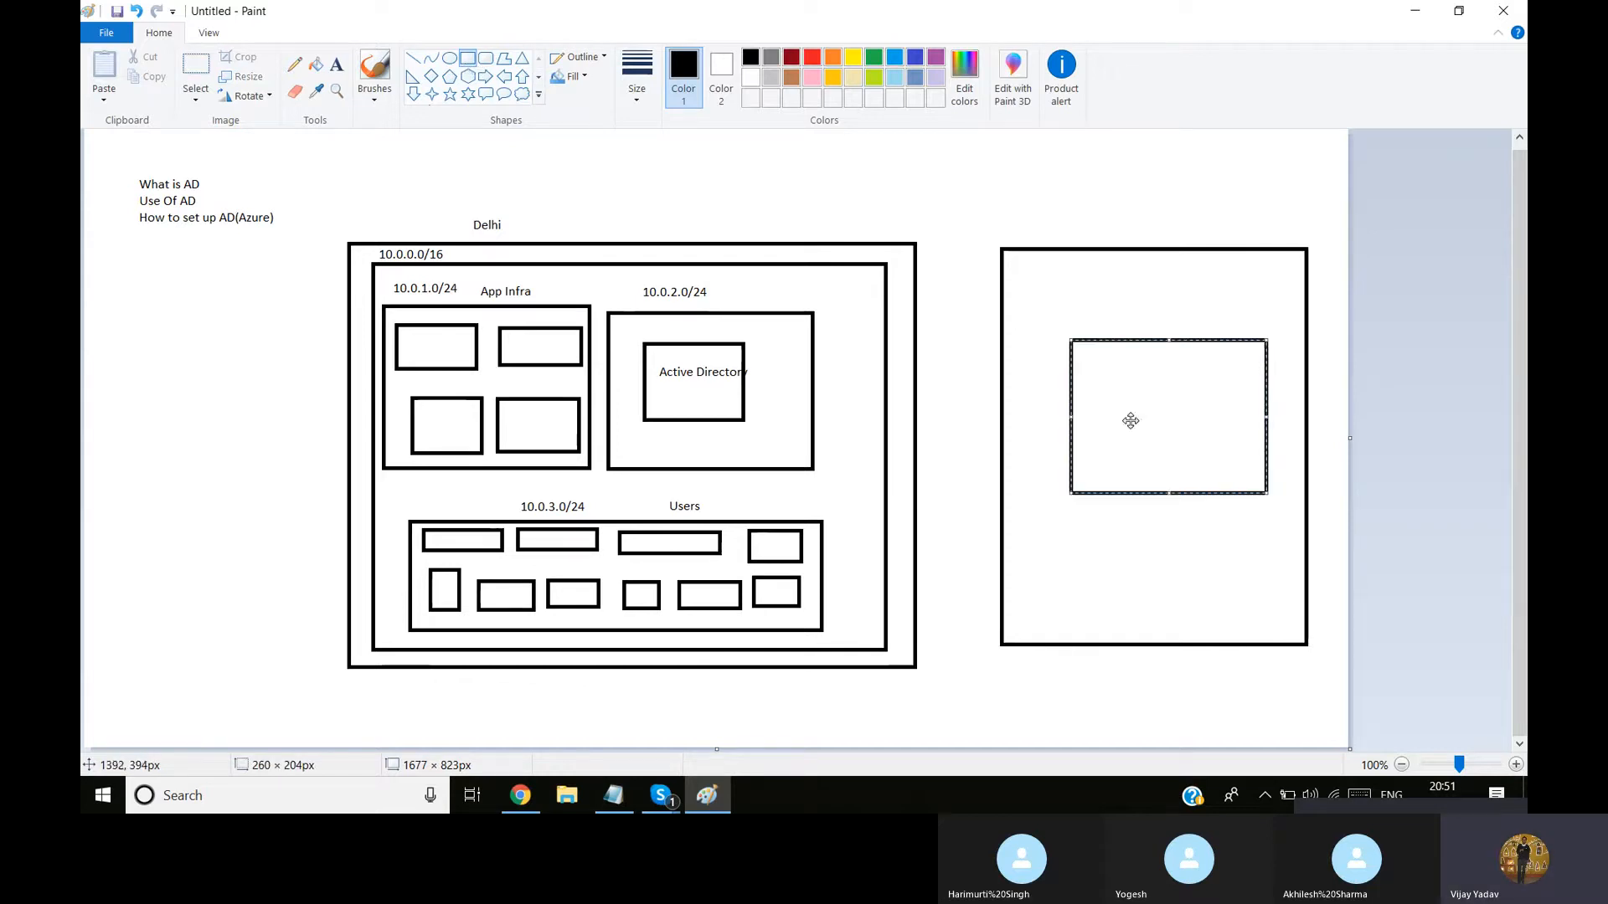
click(1095, 317)
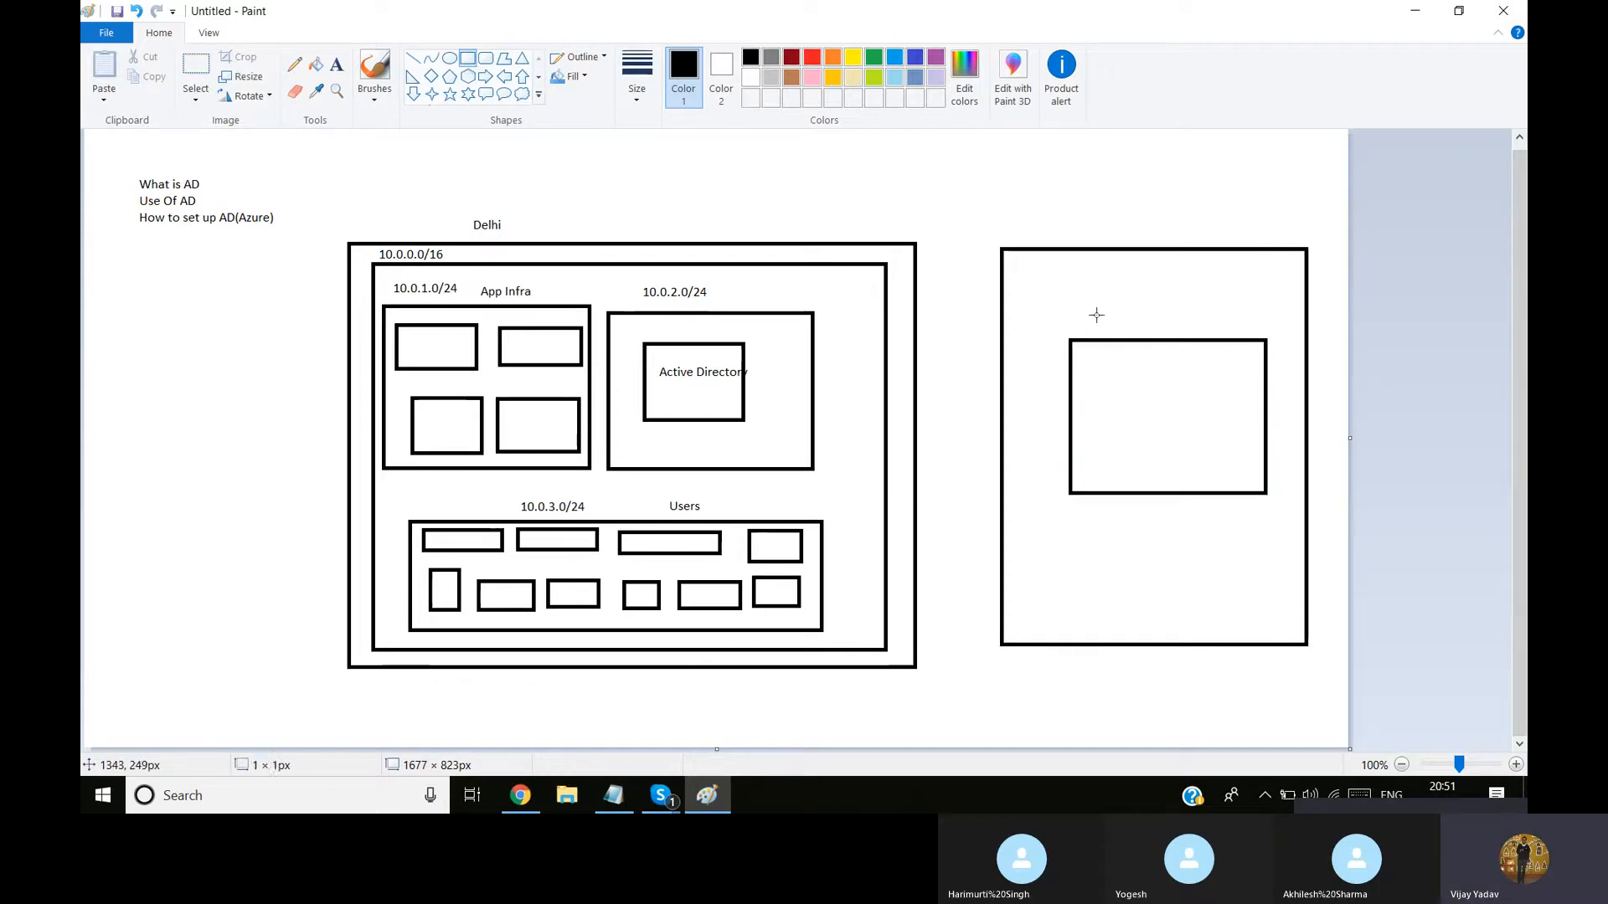
Add the text label "Domain Name" above the inner rectangle of the new right-hand box
click(335, 66)
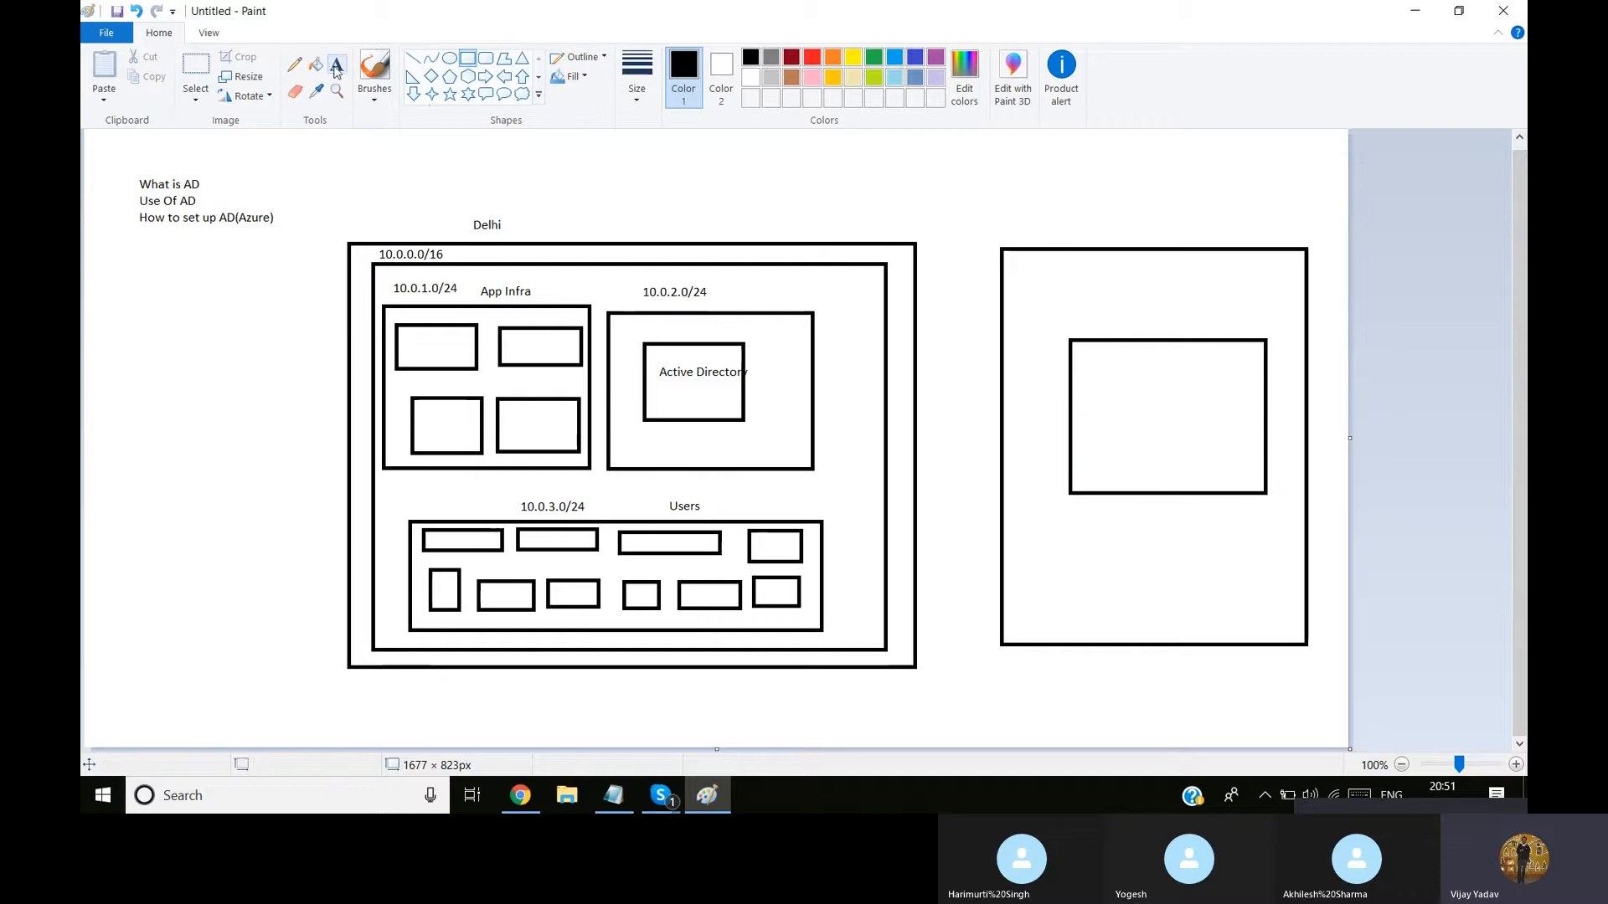
click(1093, 314)
text(Do )
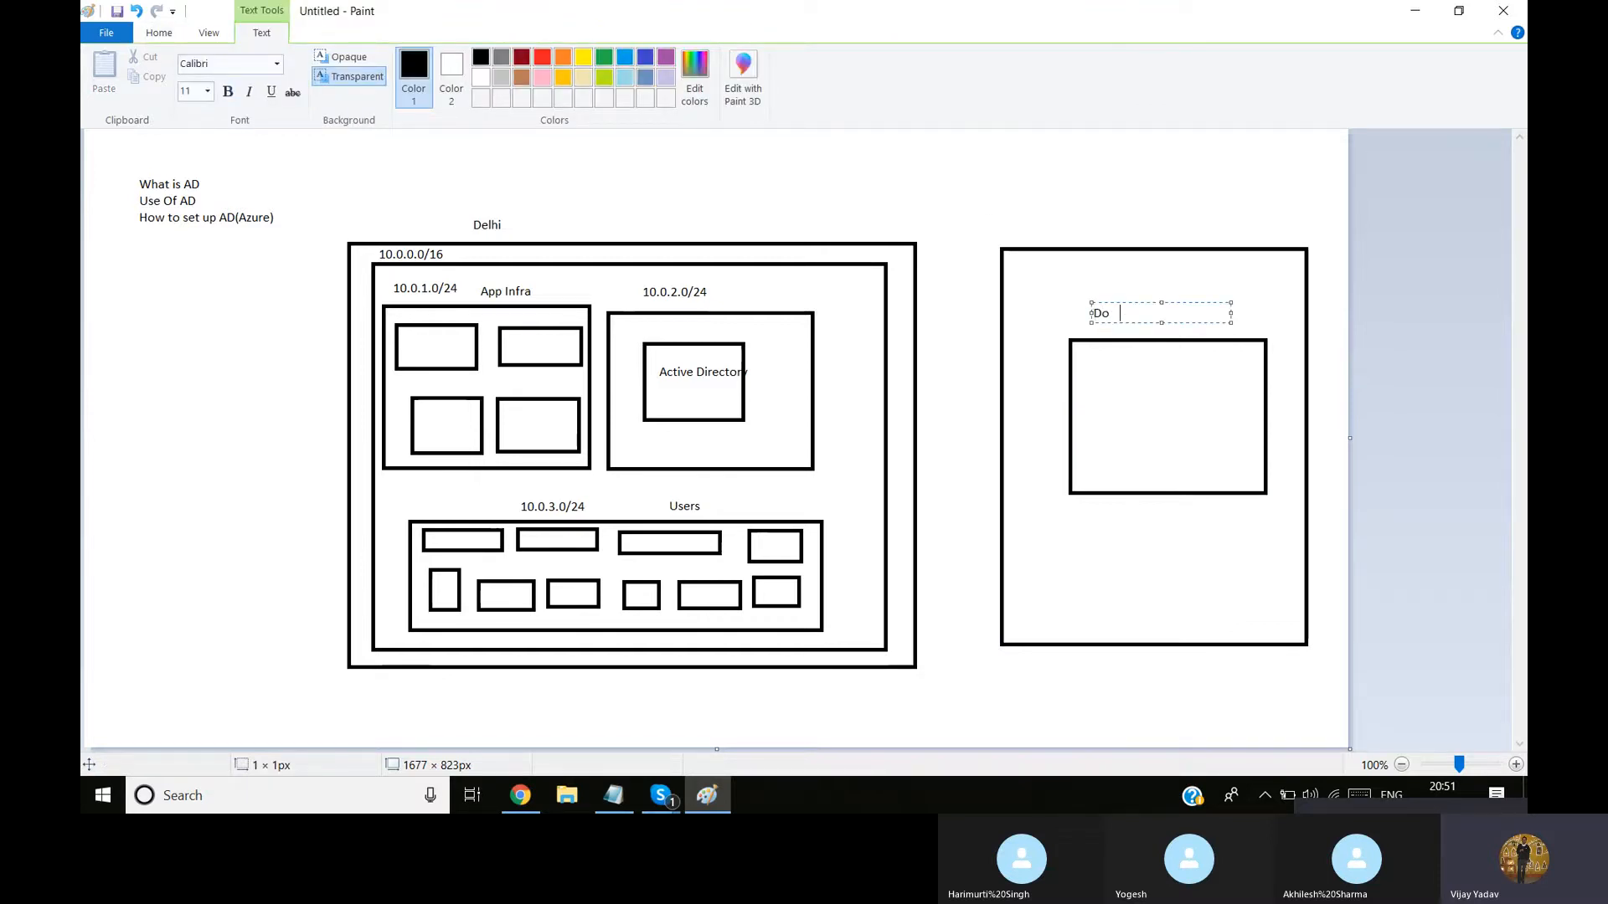
text(ain Name)
click(1131, 340)
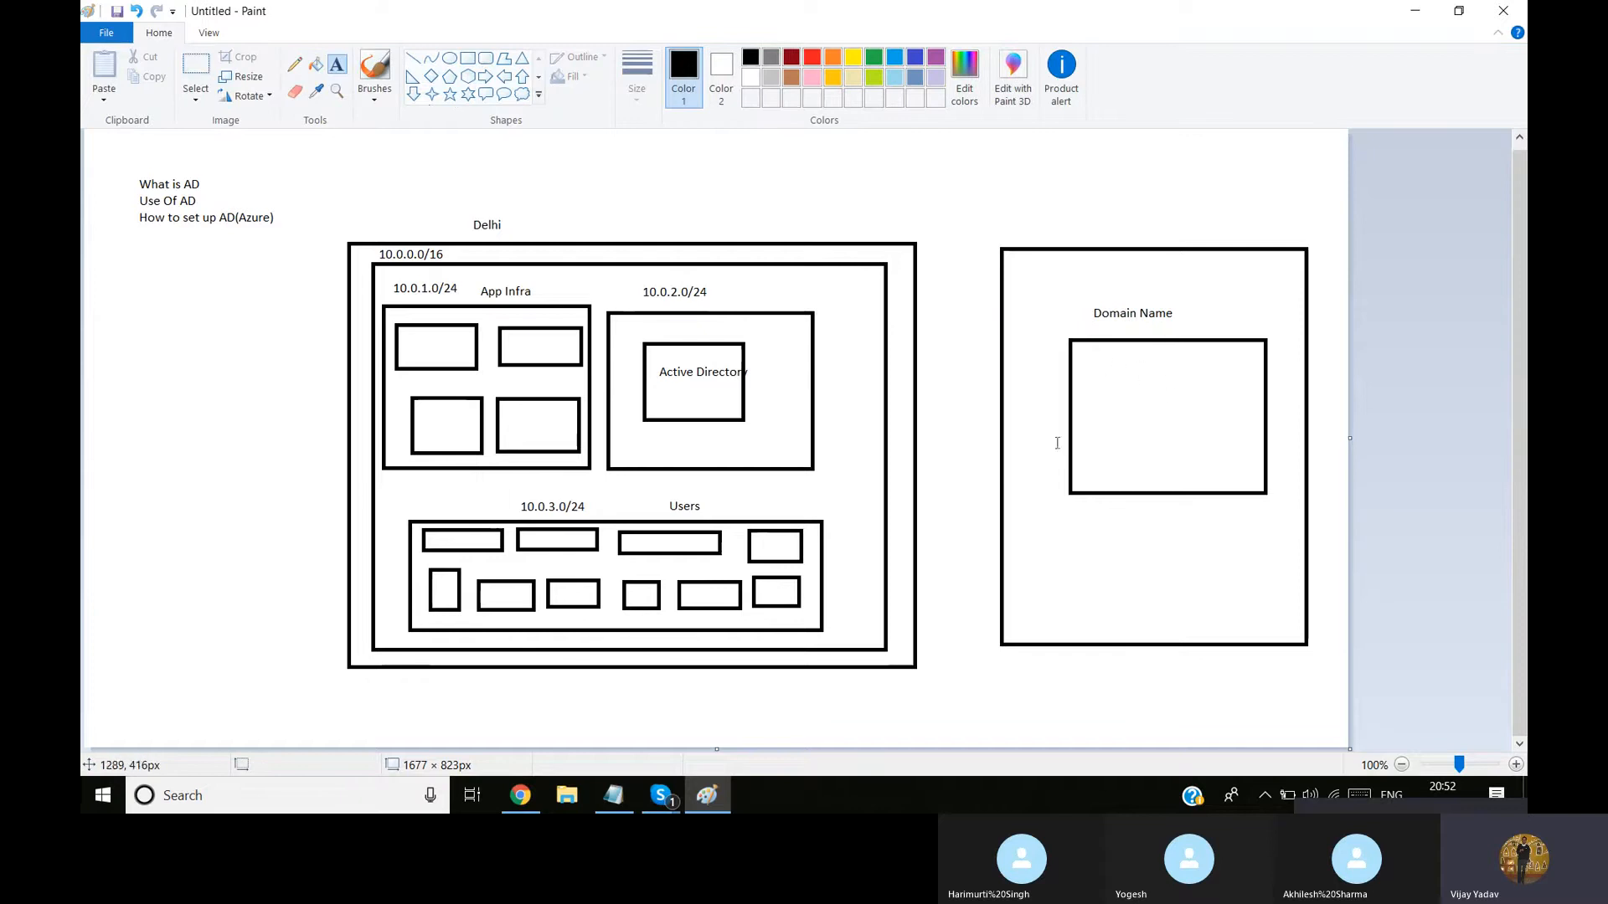
Add the text label "10.0.2.4/32" beside the Domain Name label
click(1187, 314)
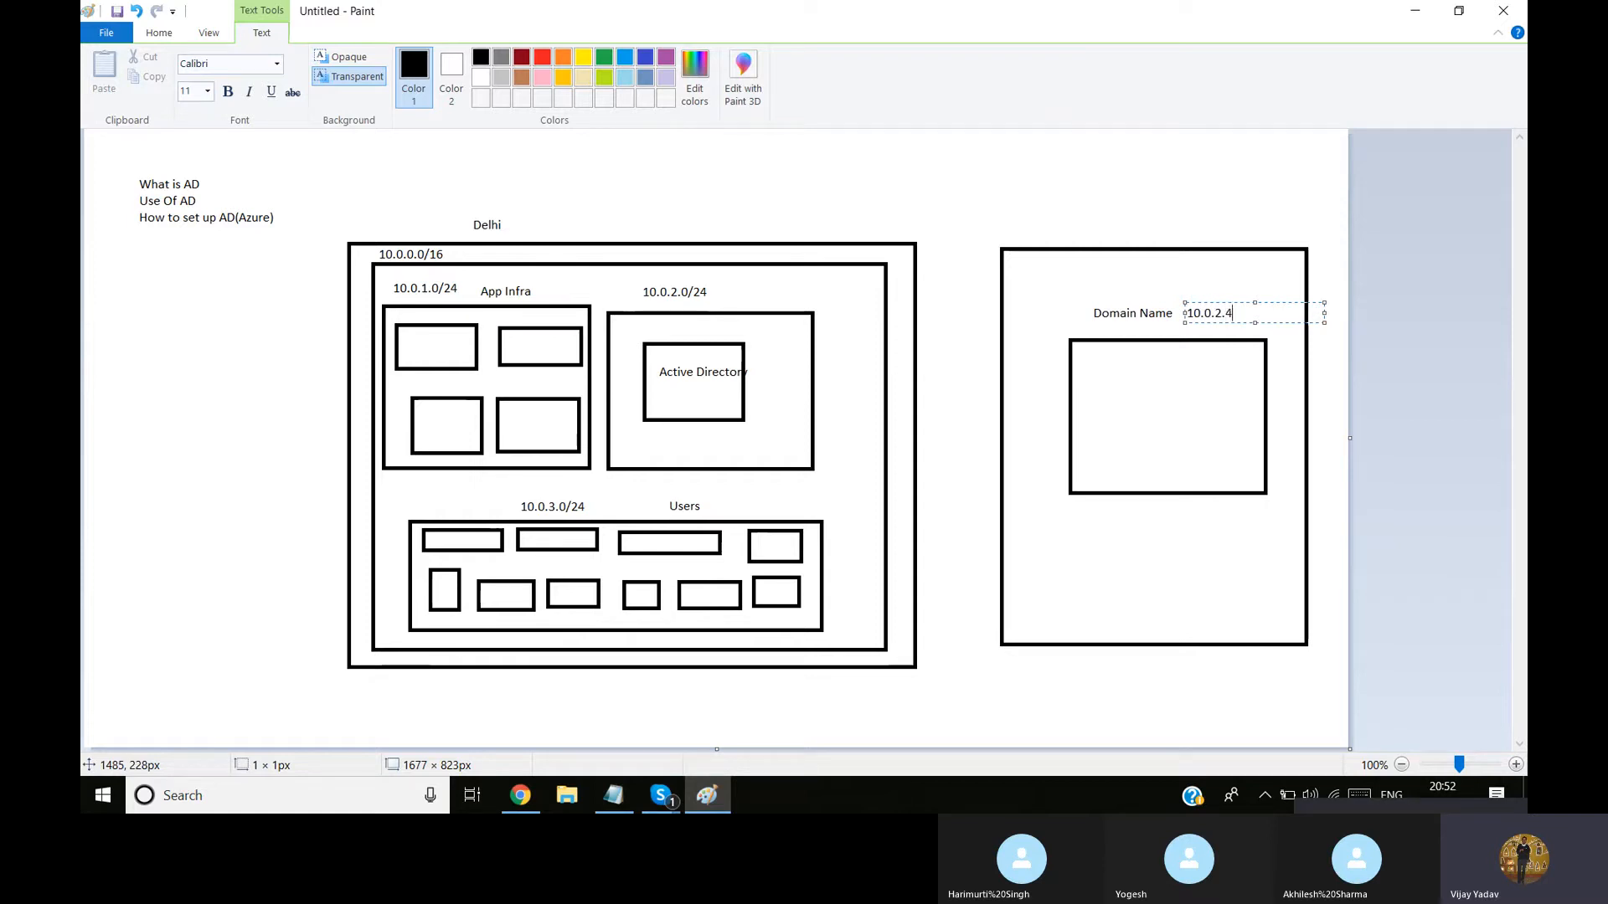
text(/32)
click(1161, 319)
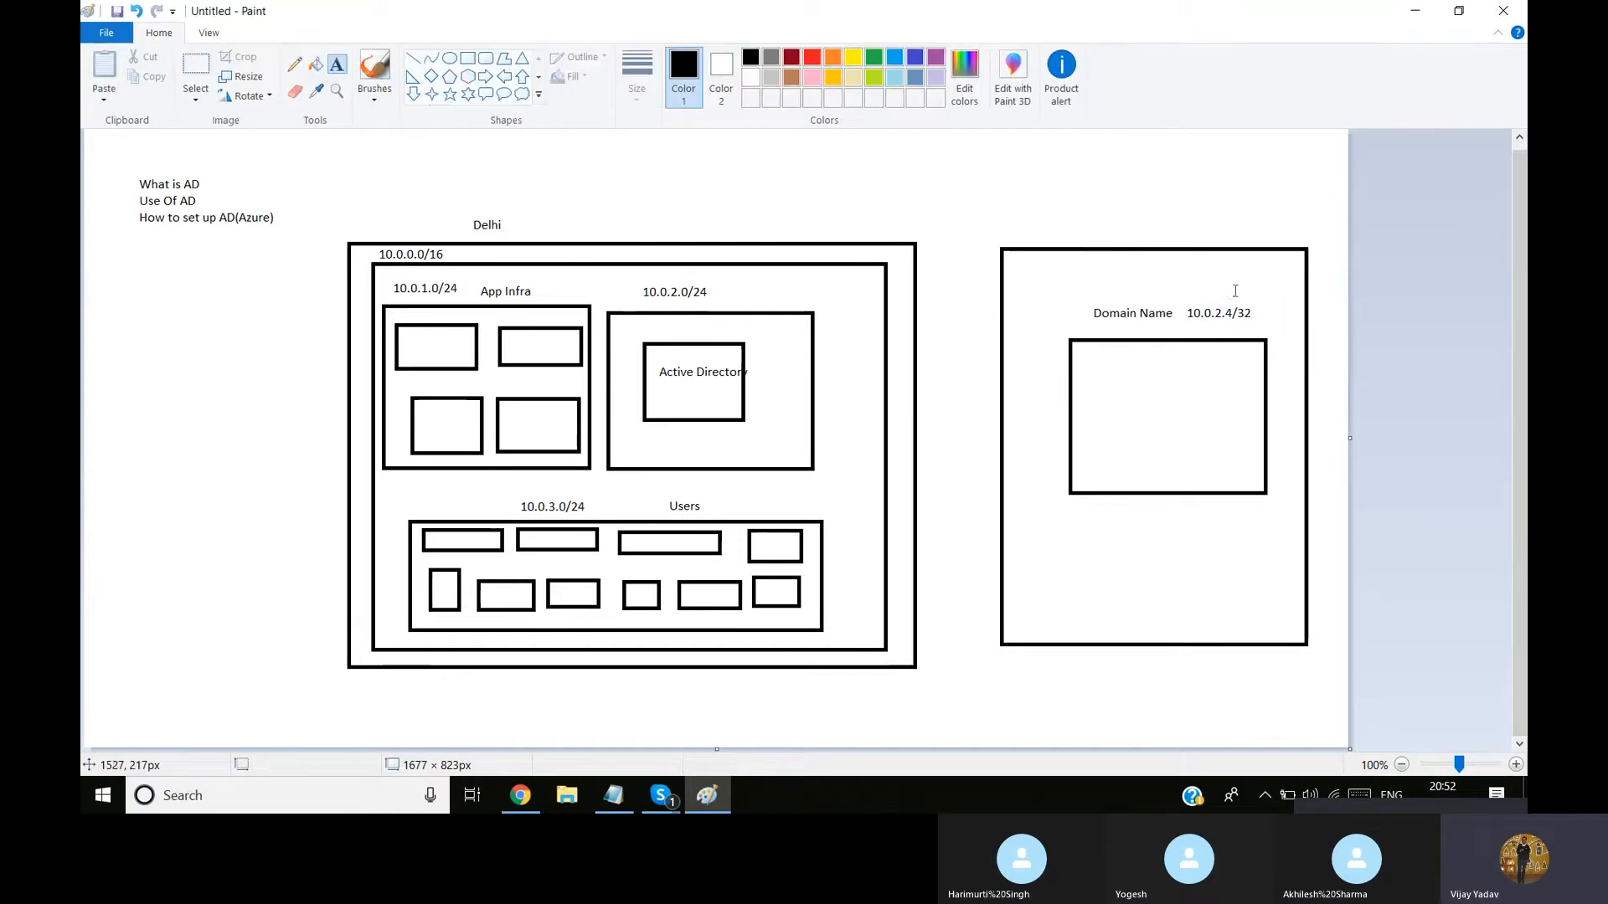
Add the text "cloudsikha.info" above the Domain Name label
click(1086, 280)
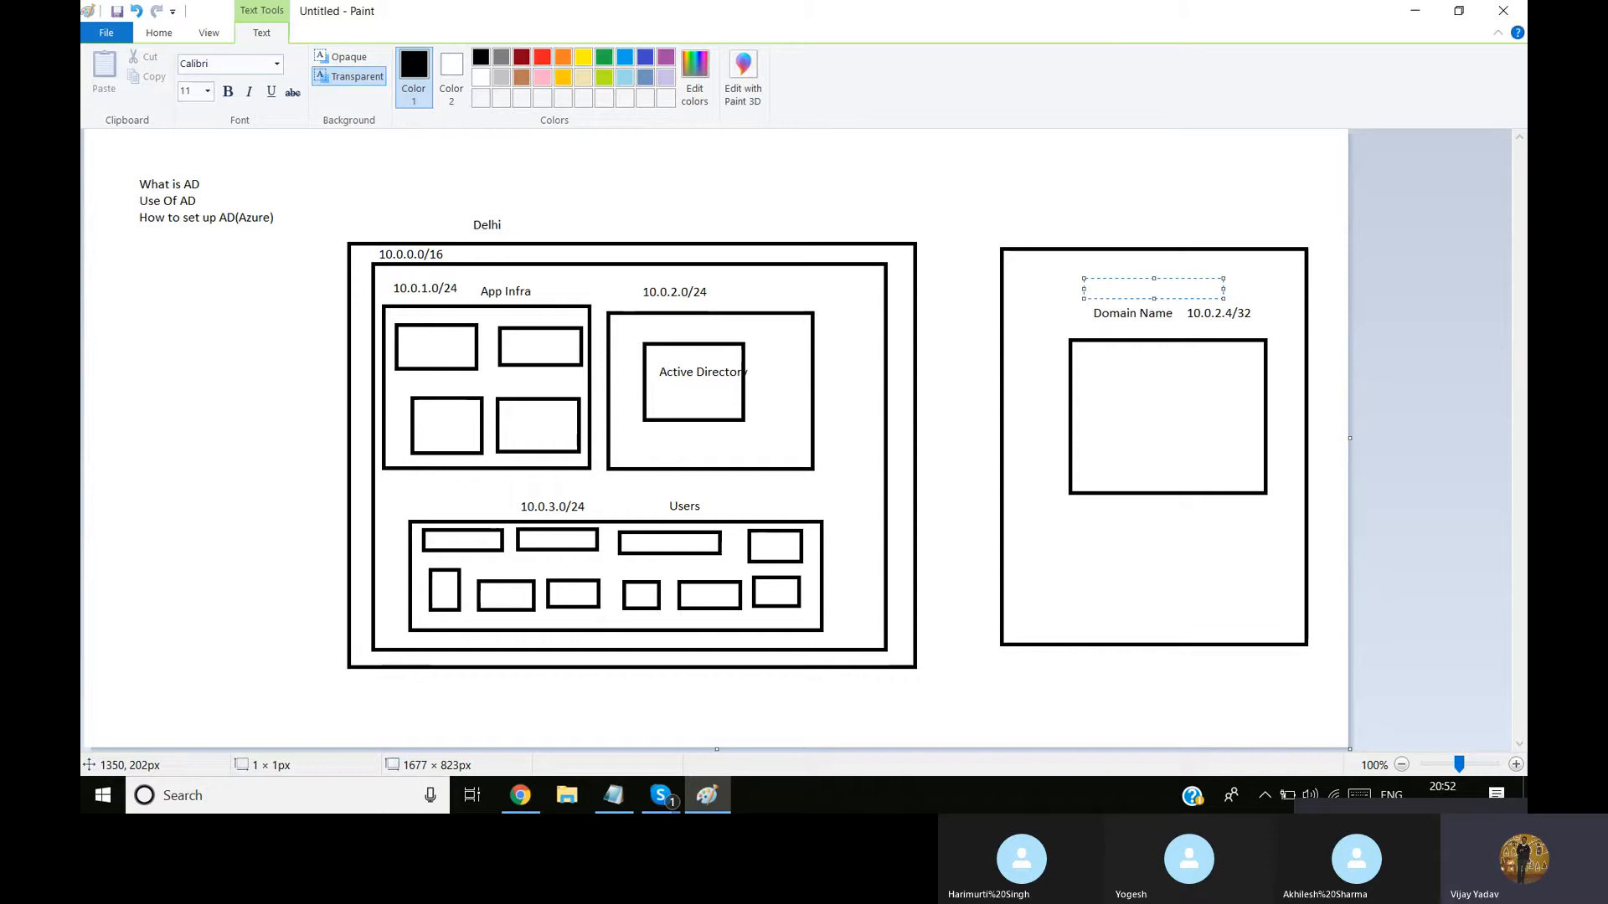
text(cloudsikha.info)
drag(1139, 276, 1129, 280)
click(750, 488)
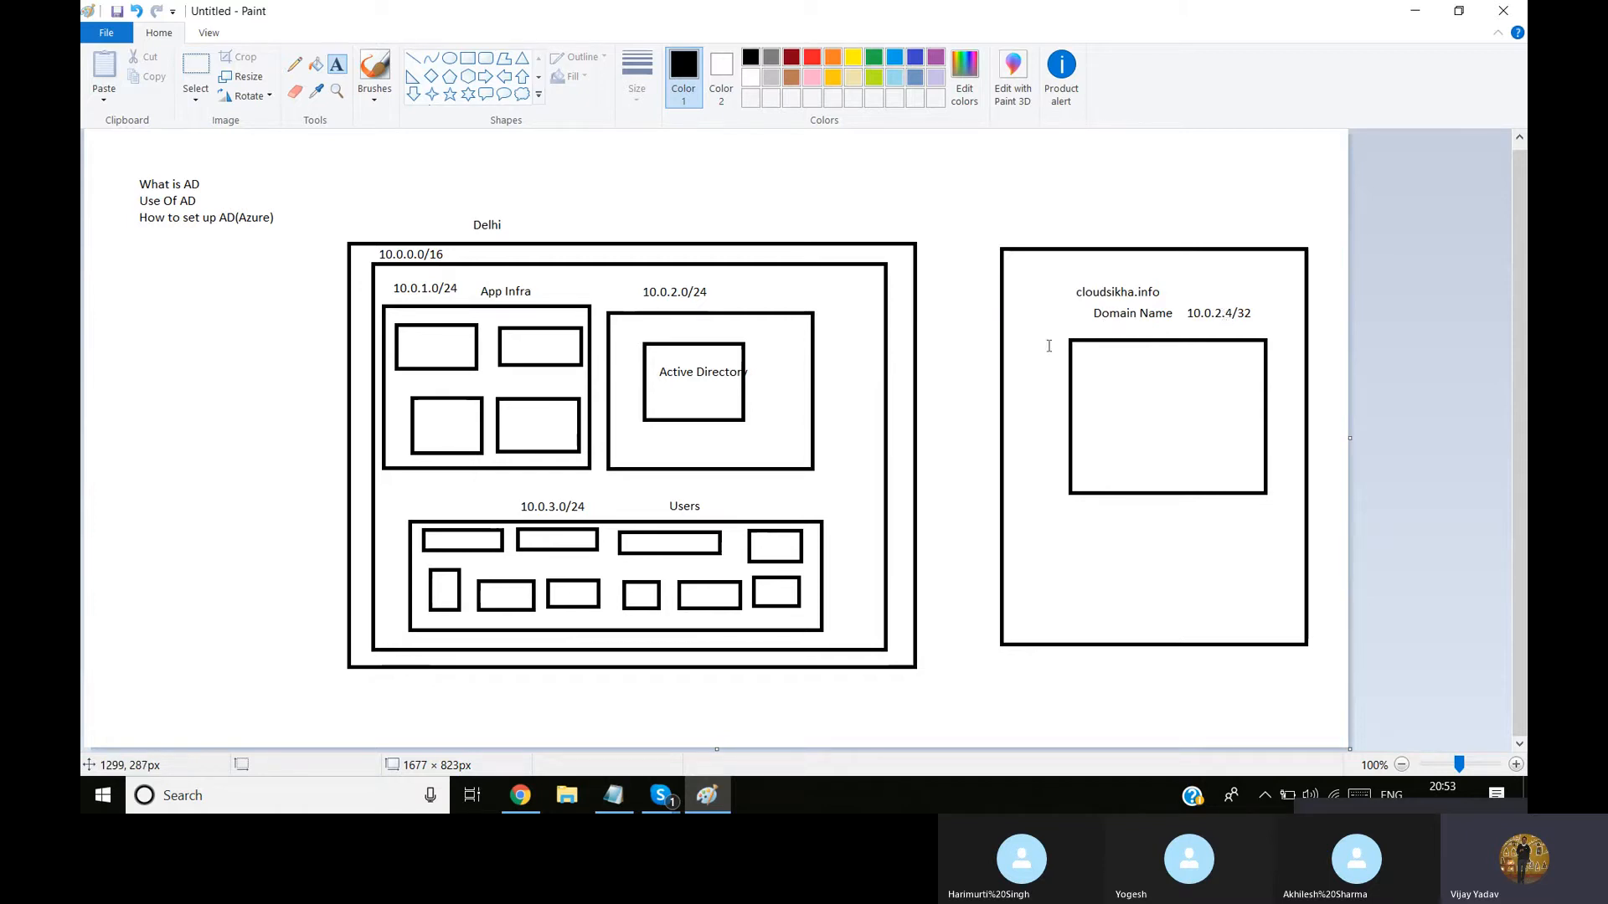
Add the text "DNS" at the top of the inner rectangle in the right-hand box
click(1122, 344)
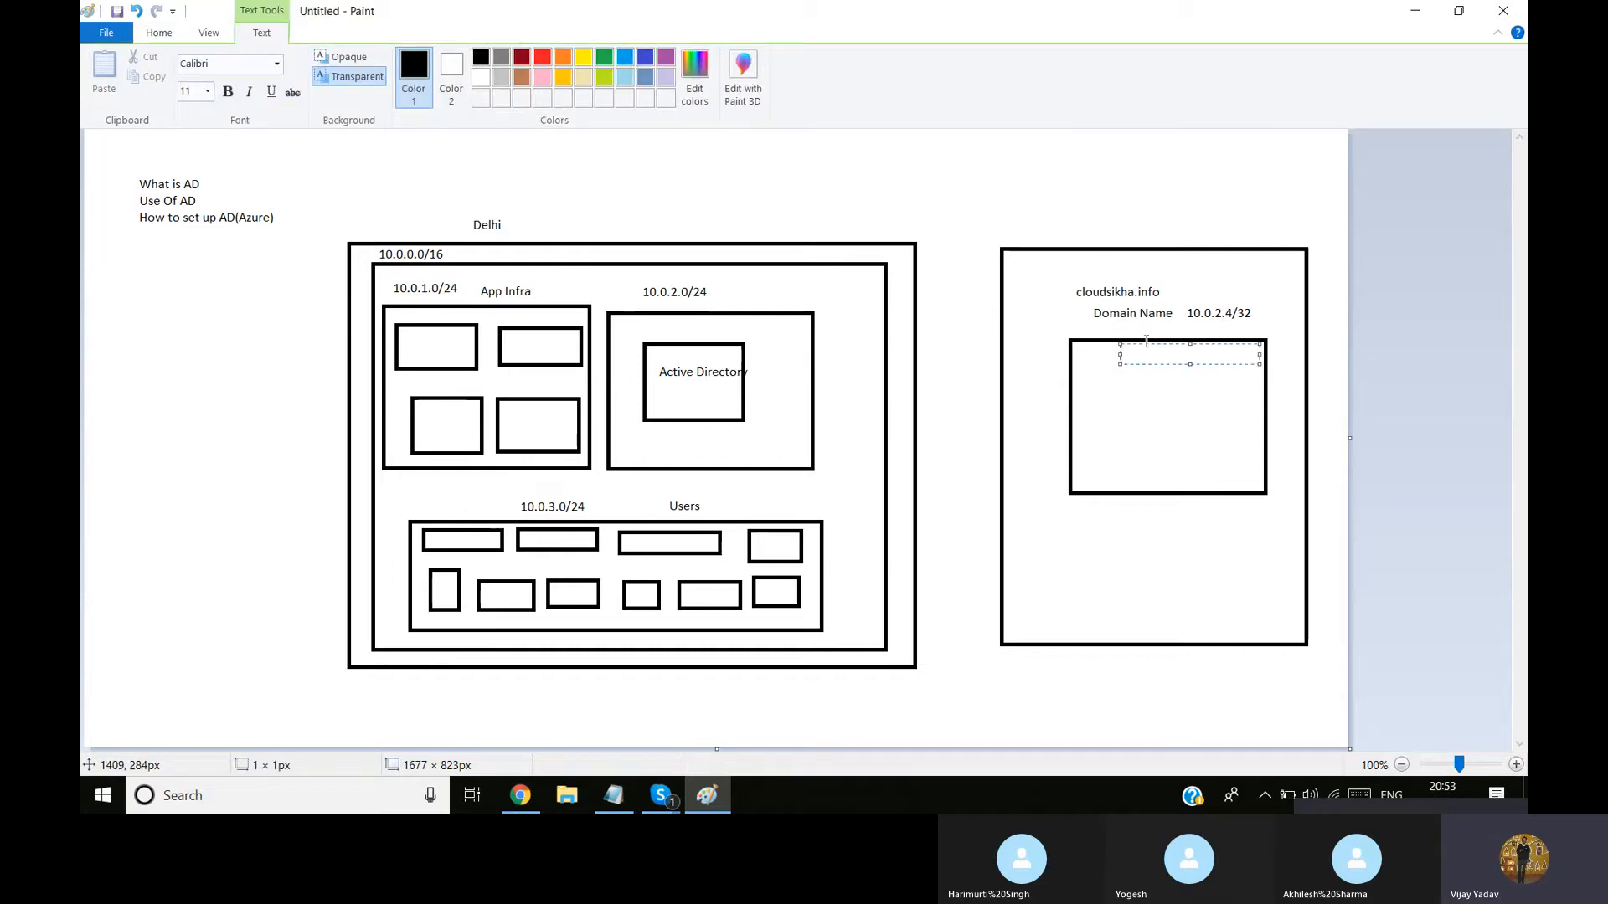
text(DNS)
click(1293, 350)
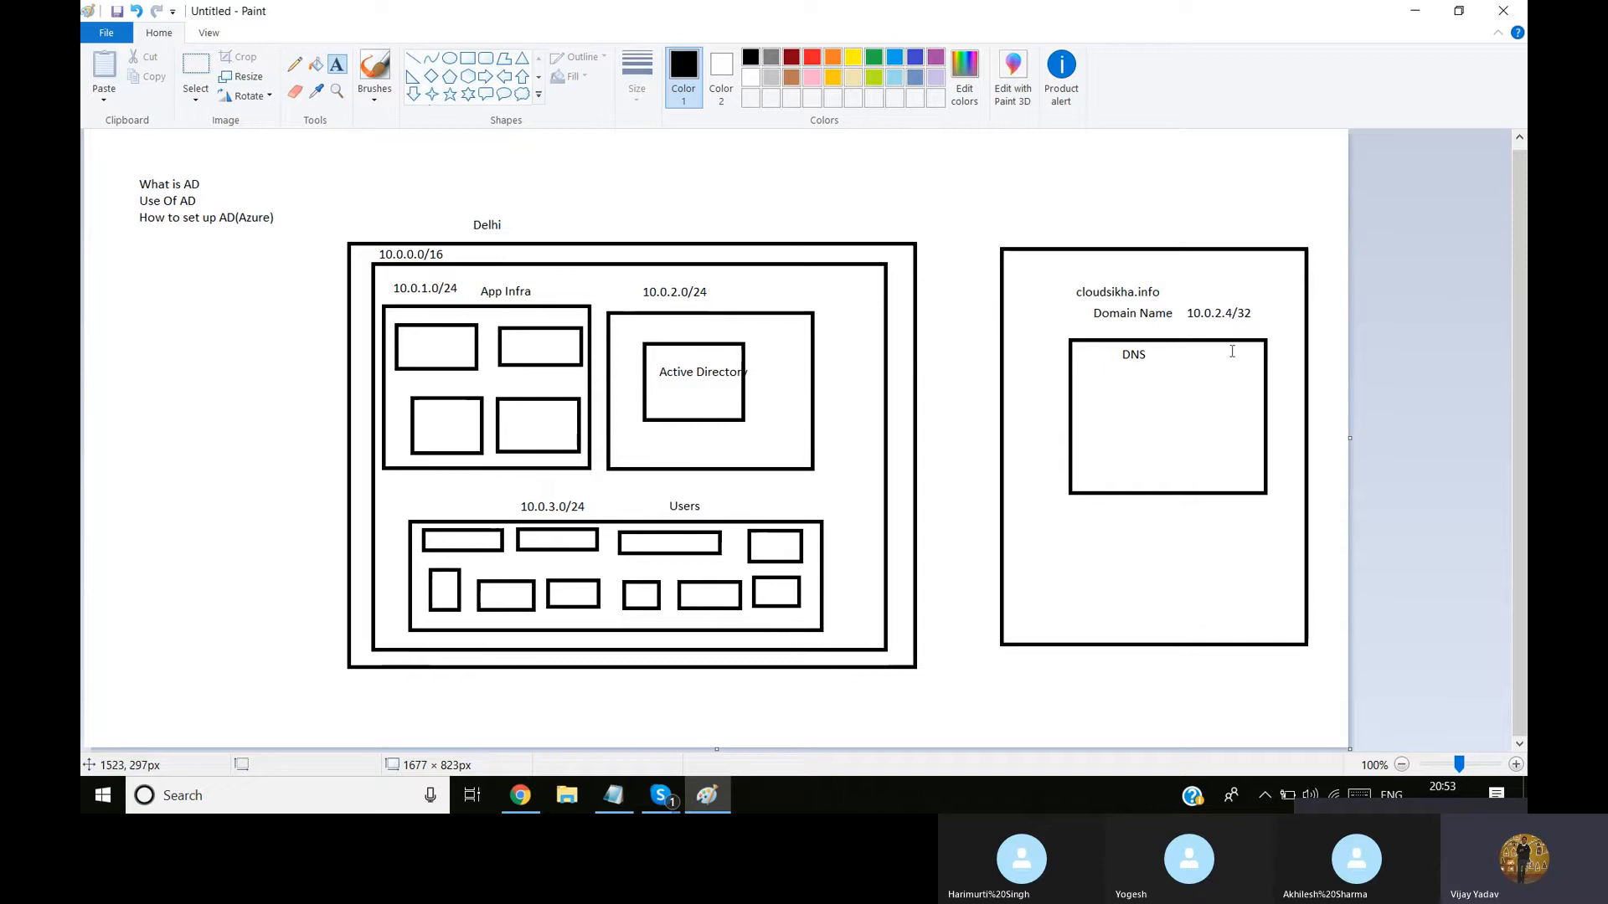
Add the text "2016/2019 Microsoft Server" below DNS in the inner rectangle
click(1124, 374)
text(20)
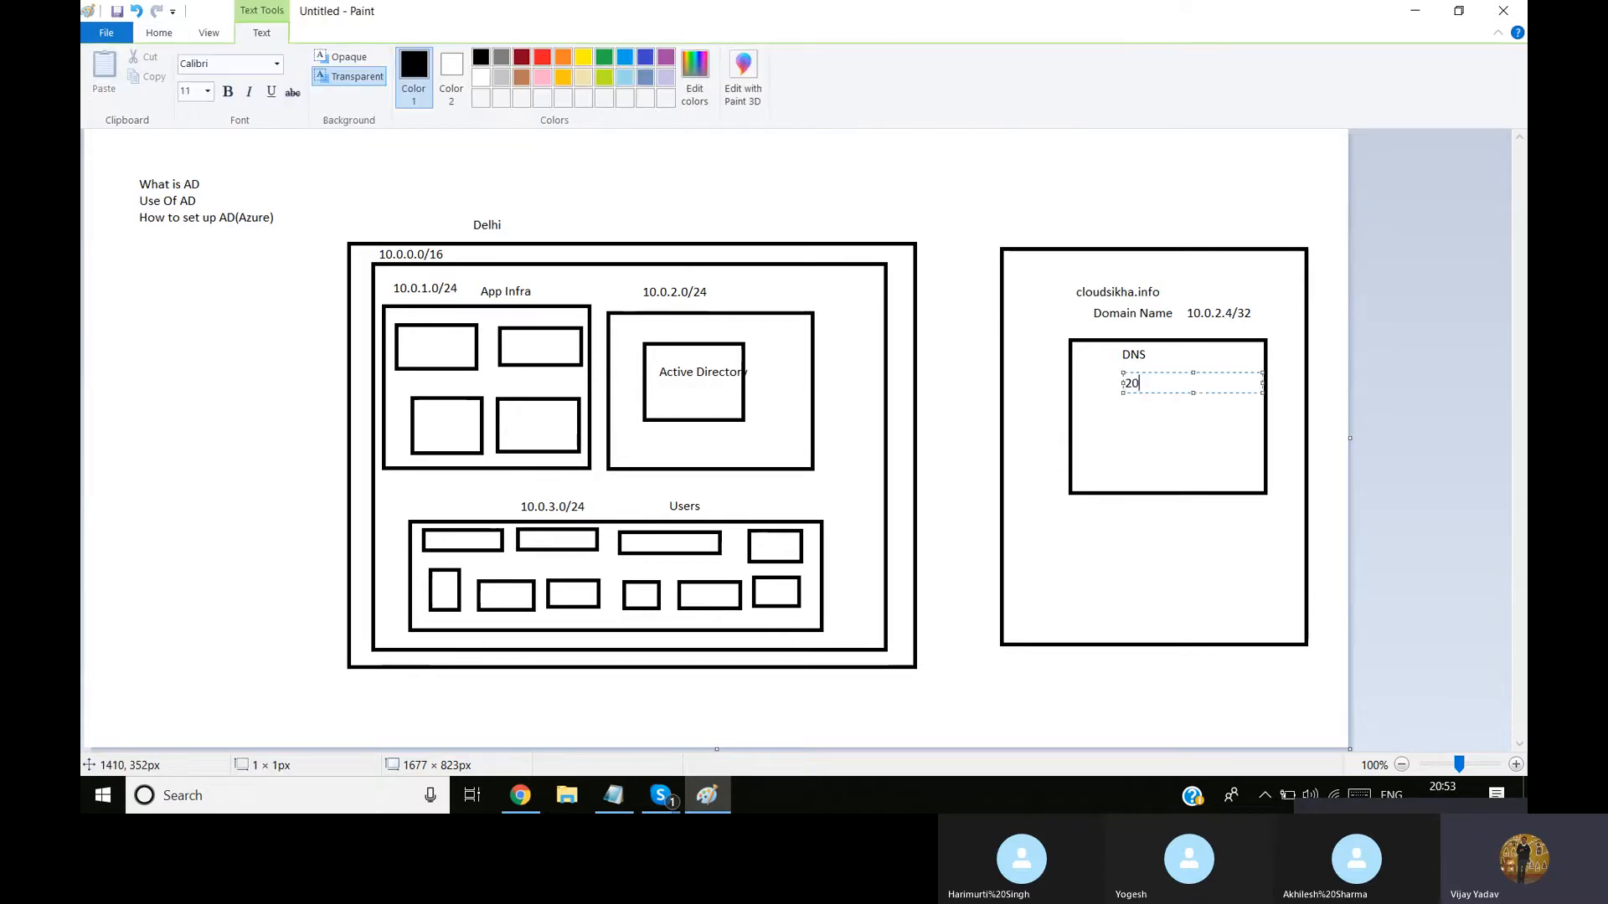
text(16/2019 Microsoft)
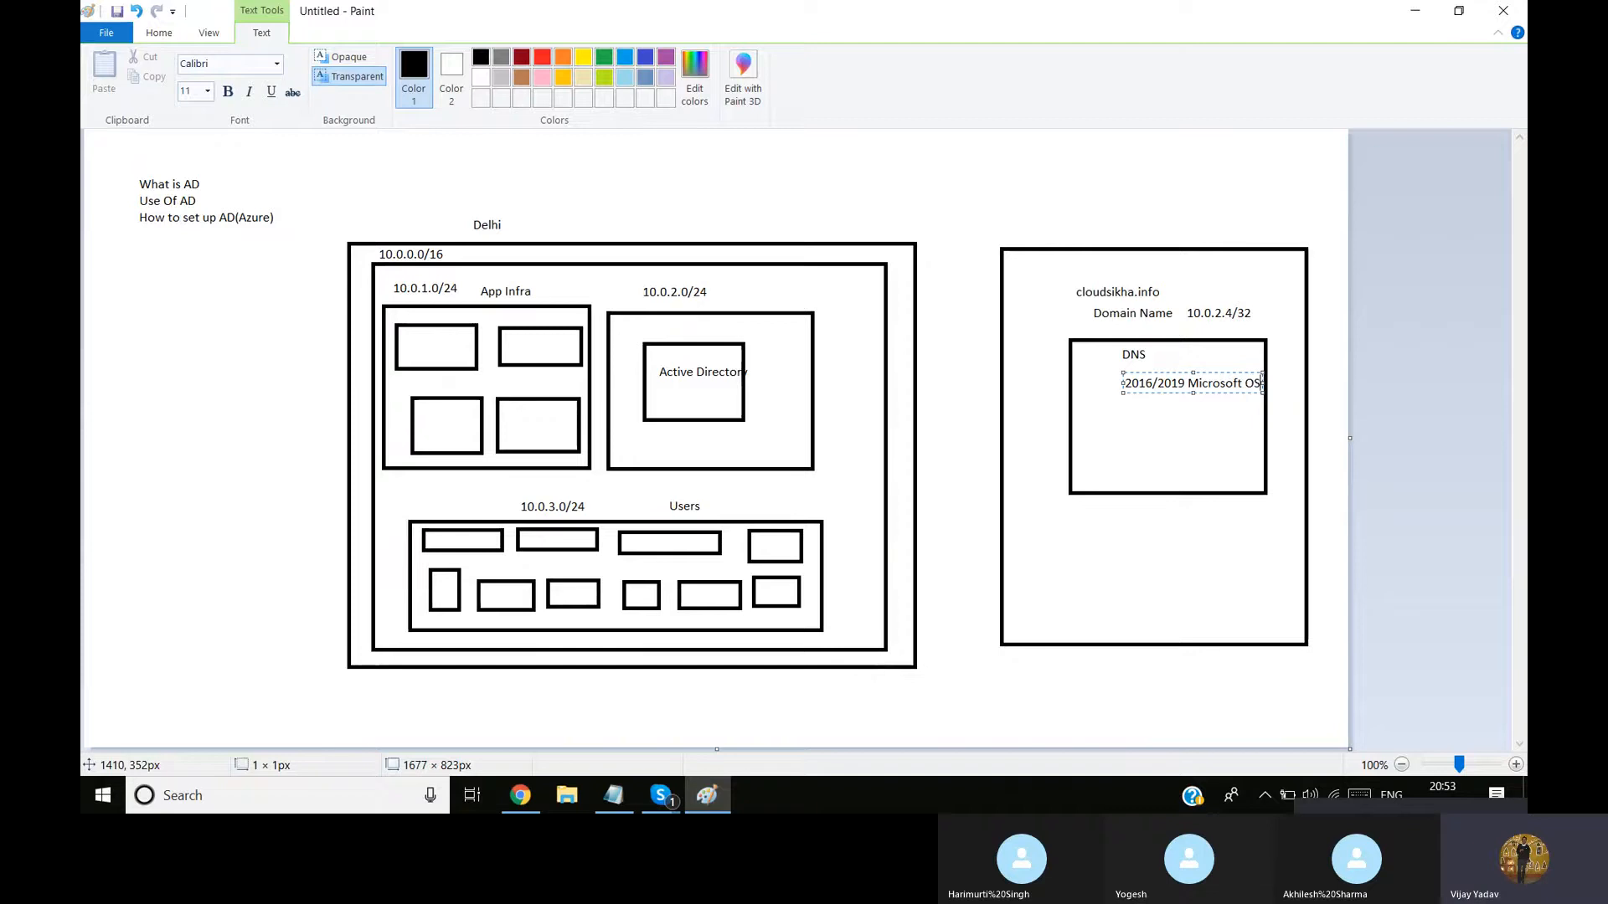
text( Server)
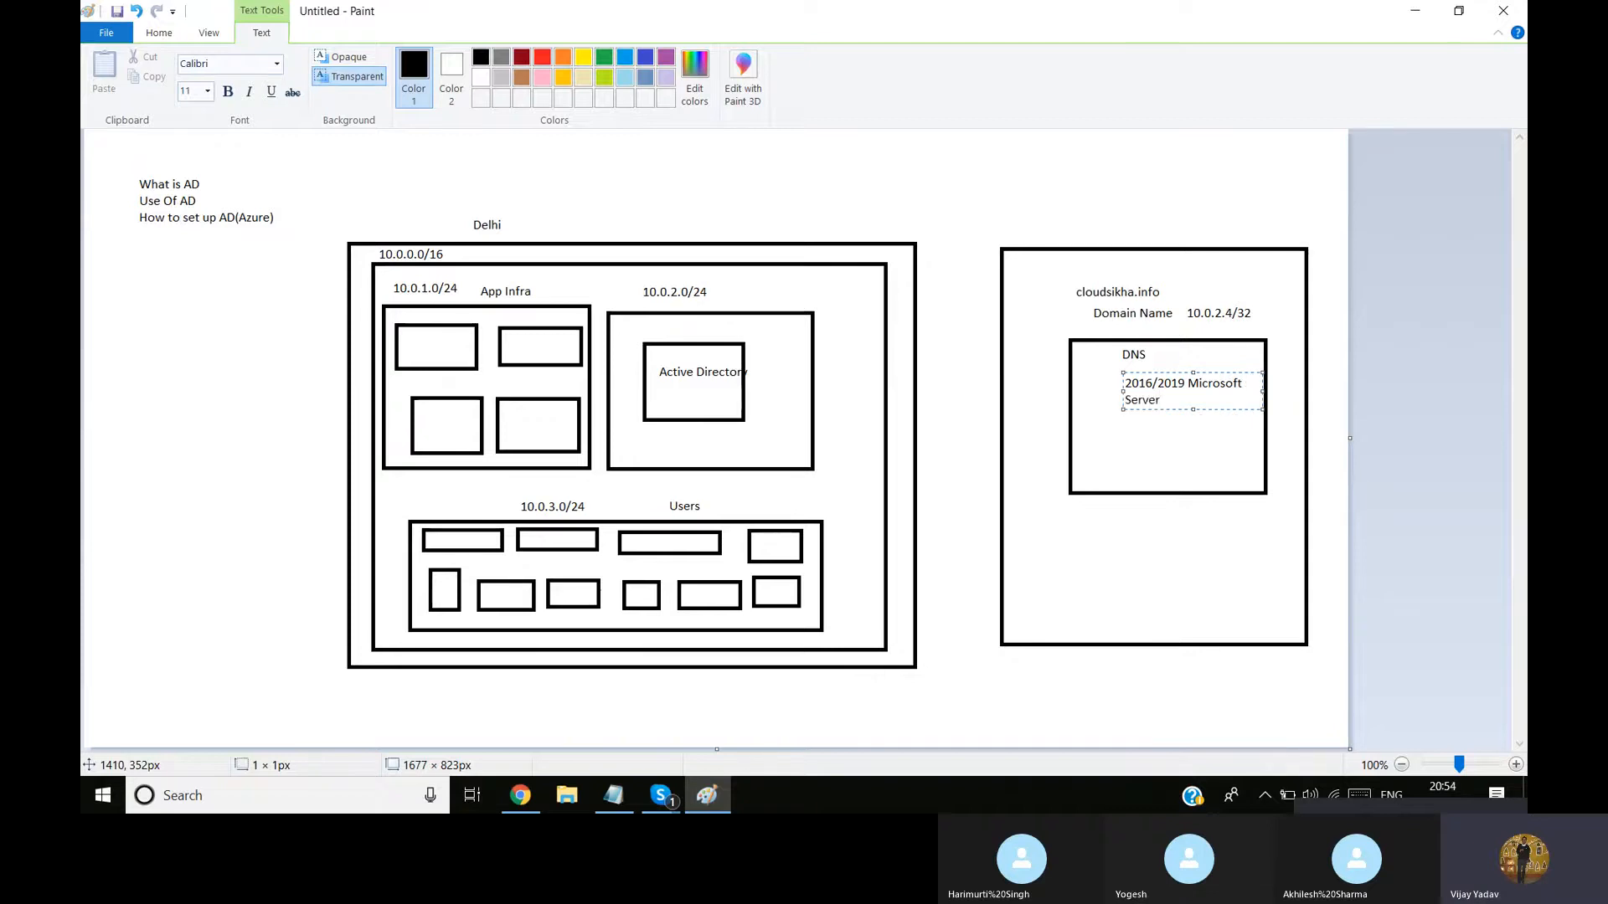
click(1113, 455)
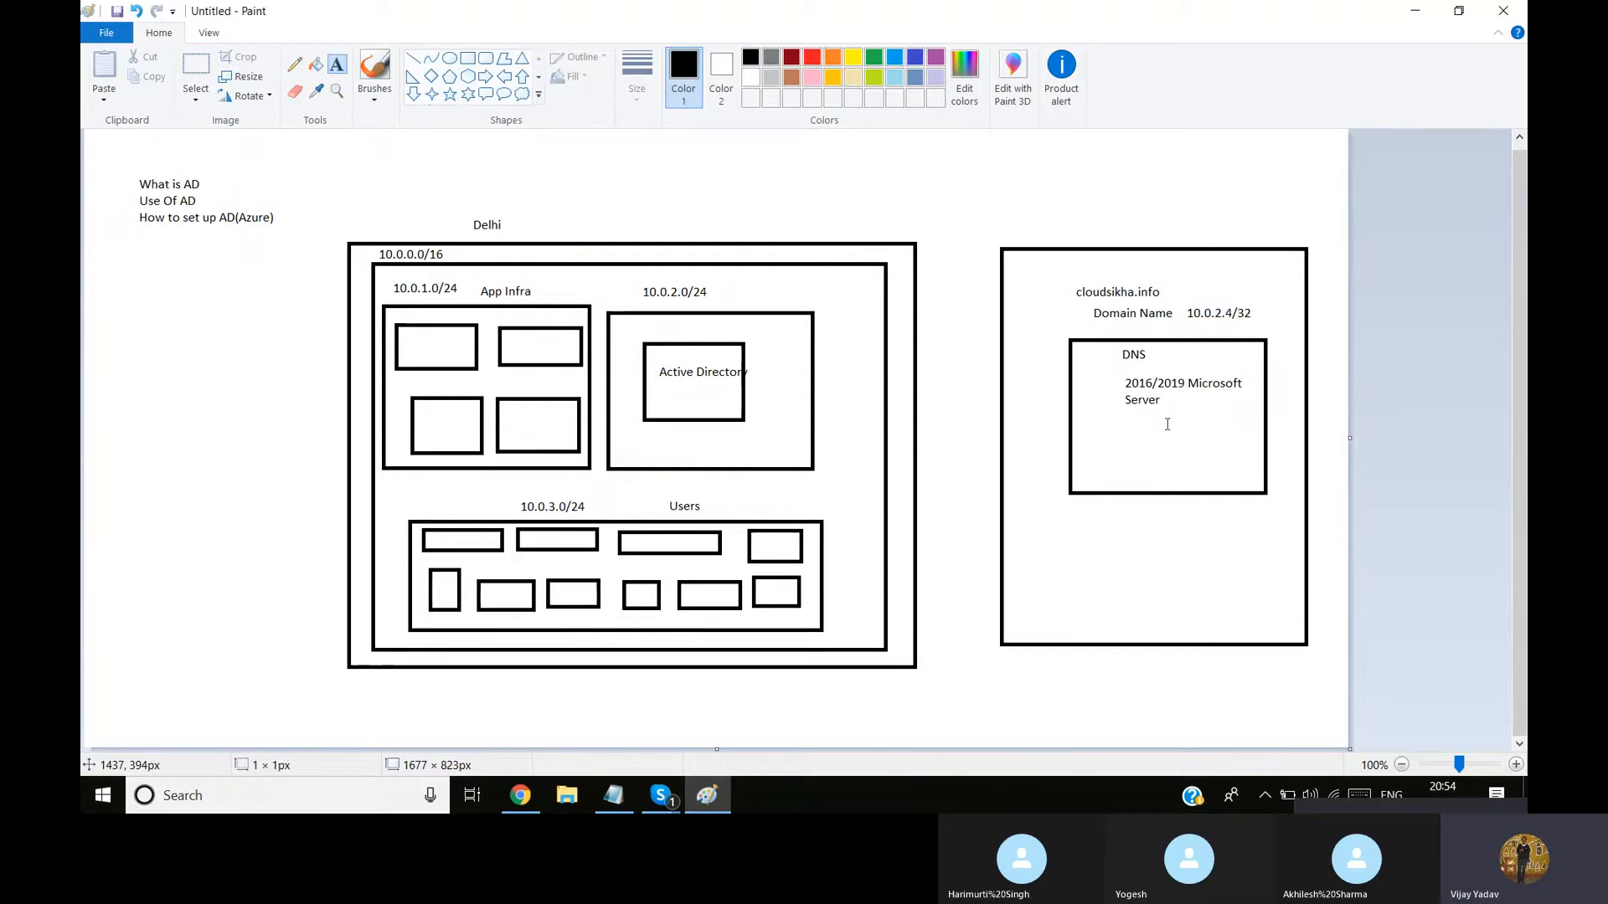
Add the text "Azure Cloud" below the Microsoft Server text in the inner rectangle
click(1166, 416)
click(1131, 447)
click(1122, 434)
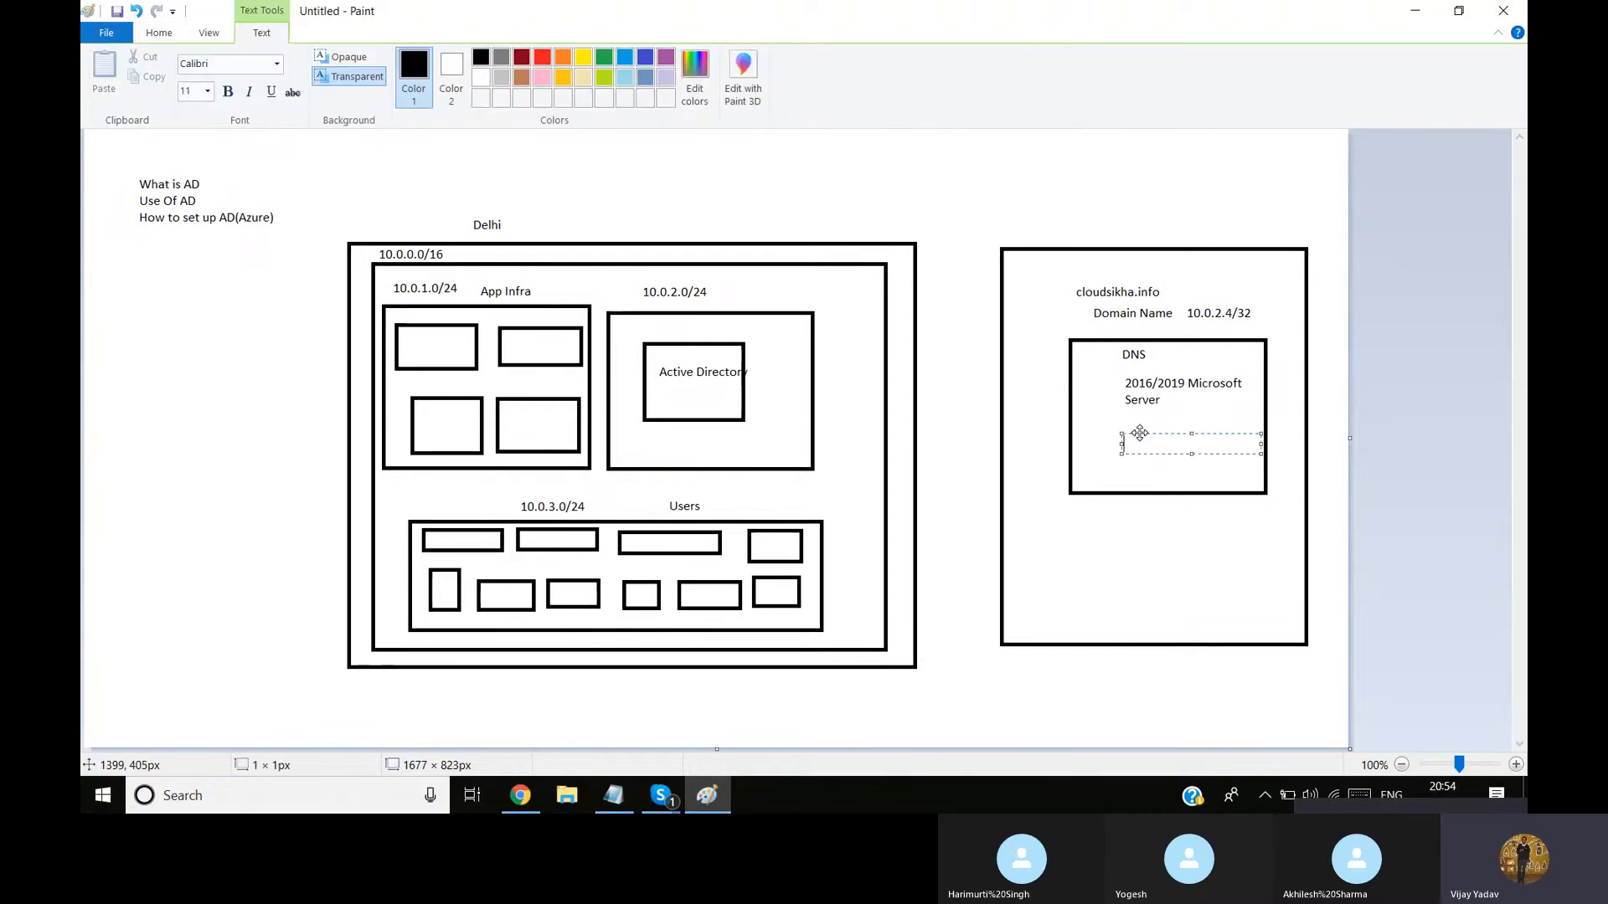
text(Azure Cloud)
click(1159, 545)
Add the text label "Active Directory" above the large right-hand box
click(1047, 226)
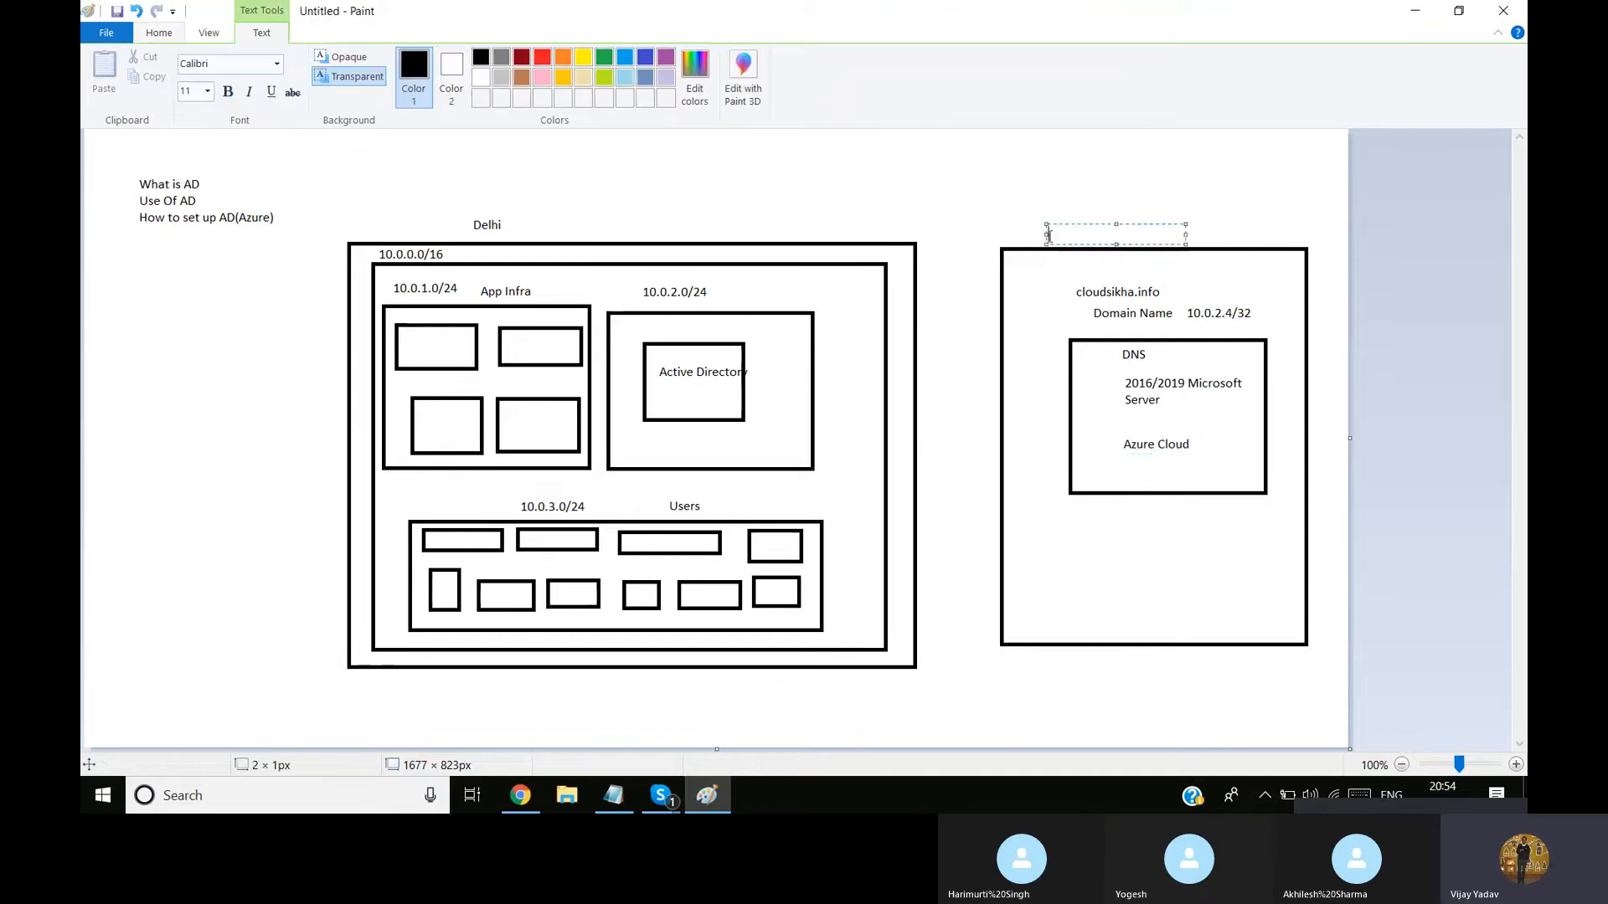
text(Active Direcot)
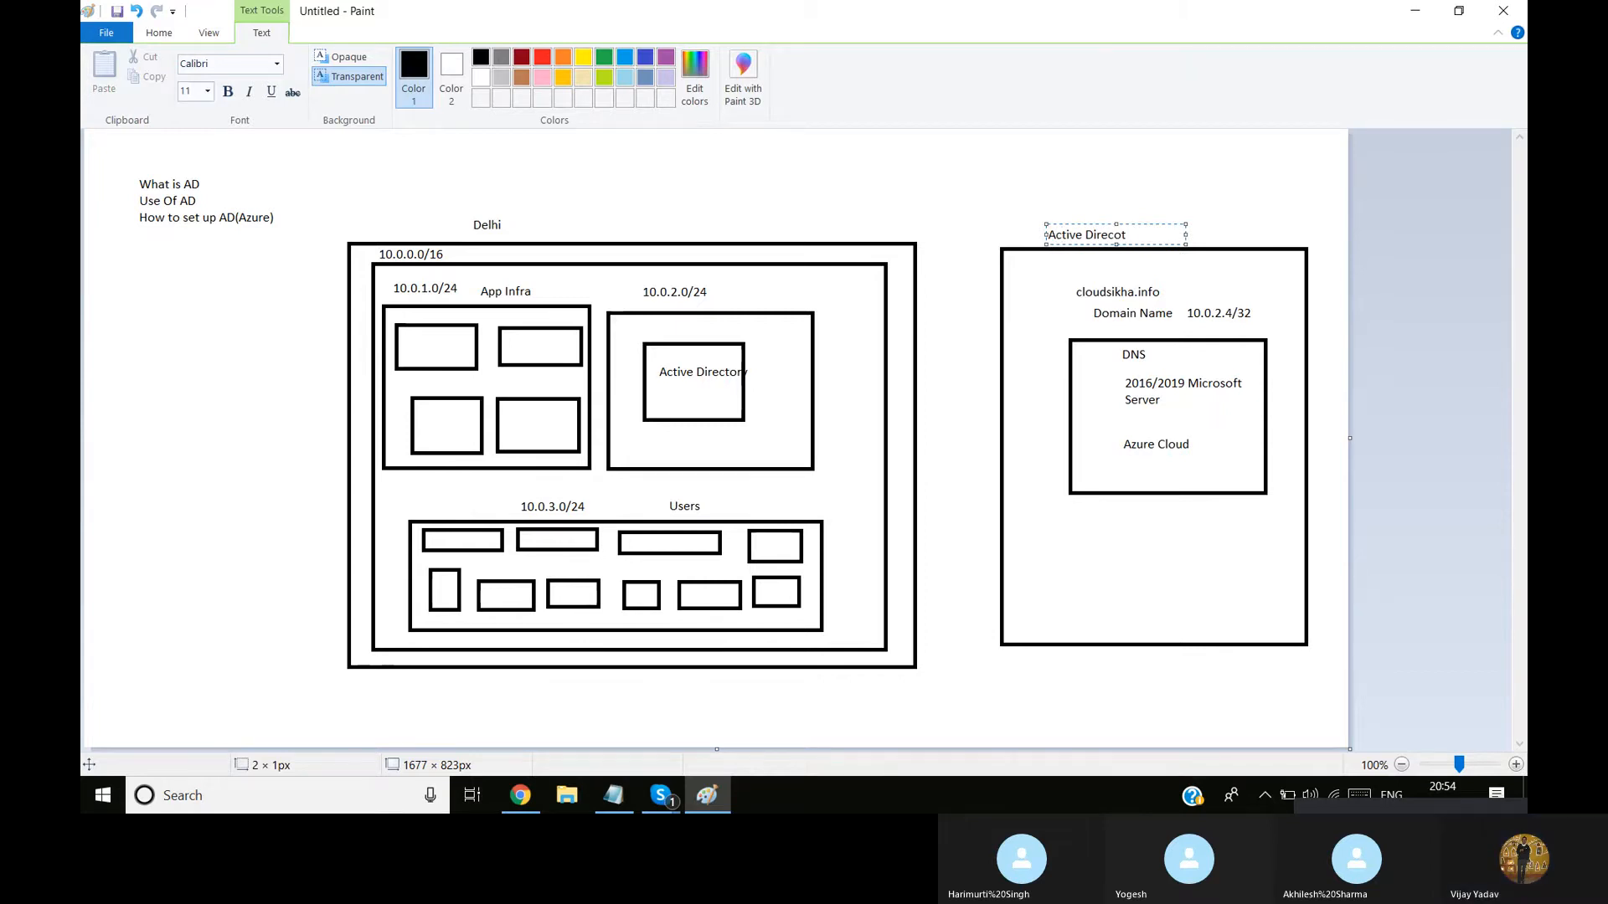
key(BackSpace)
key(BackSpace)
text(tory)
click(1138, 175)
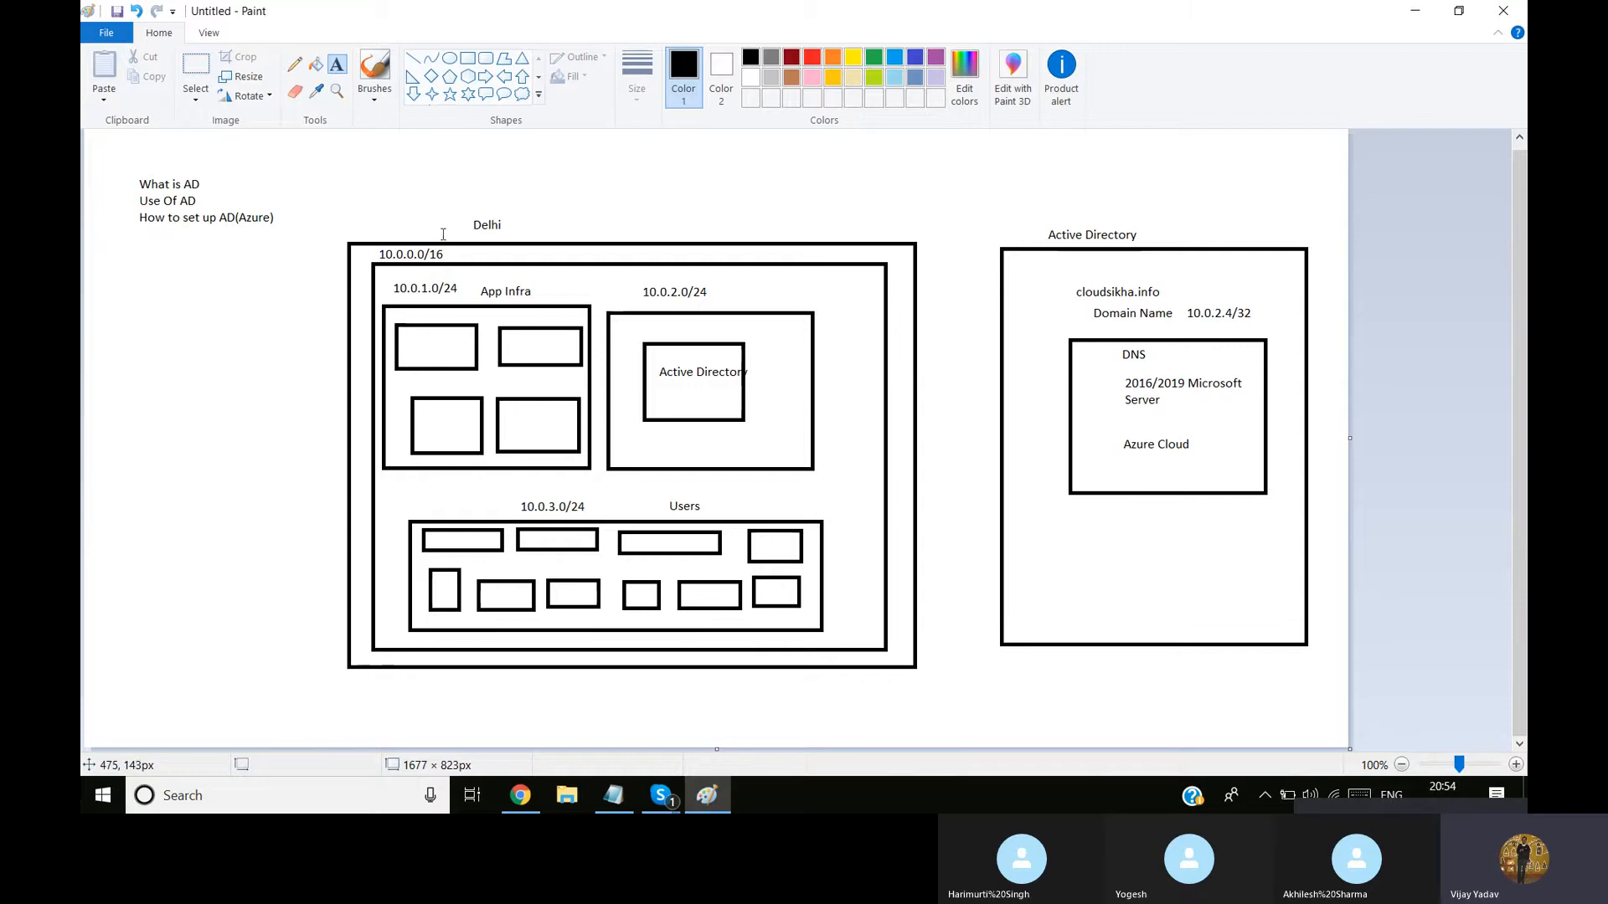
Switch to the Azure portal in Chrome and return from the cloudguru directory to the portal home page
click(520, 794)
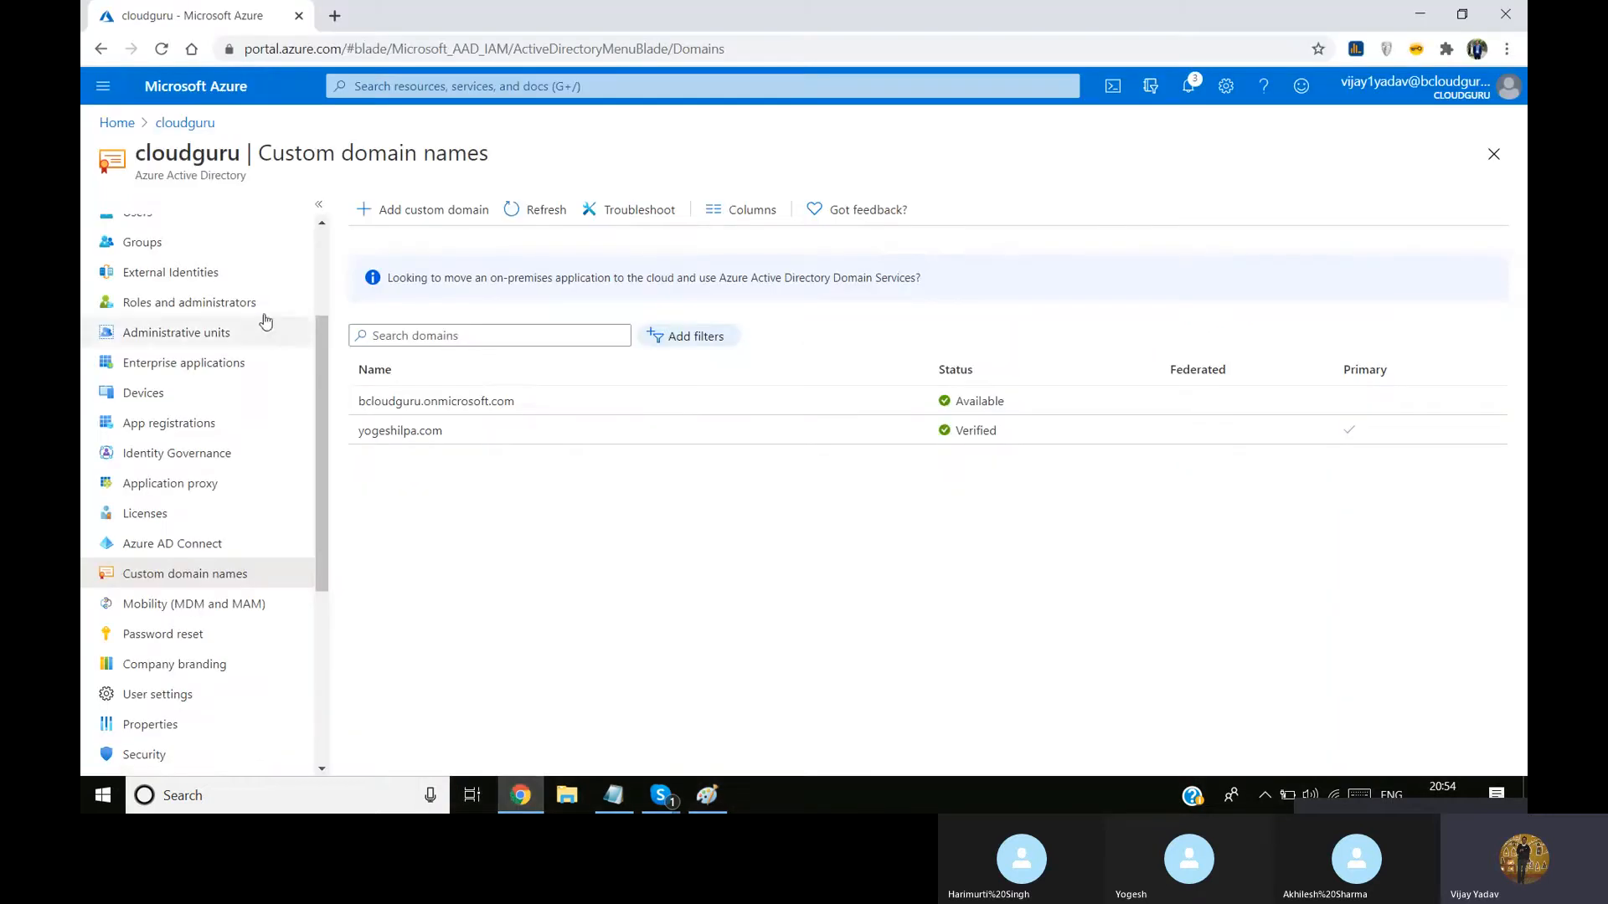
click(184, 123)
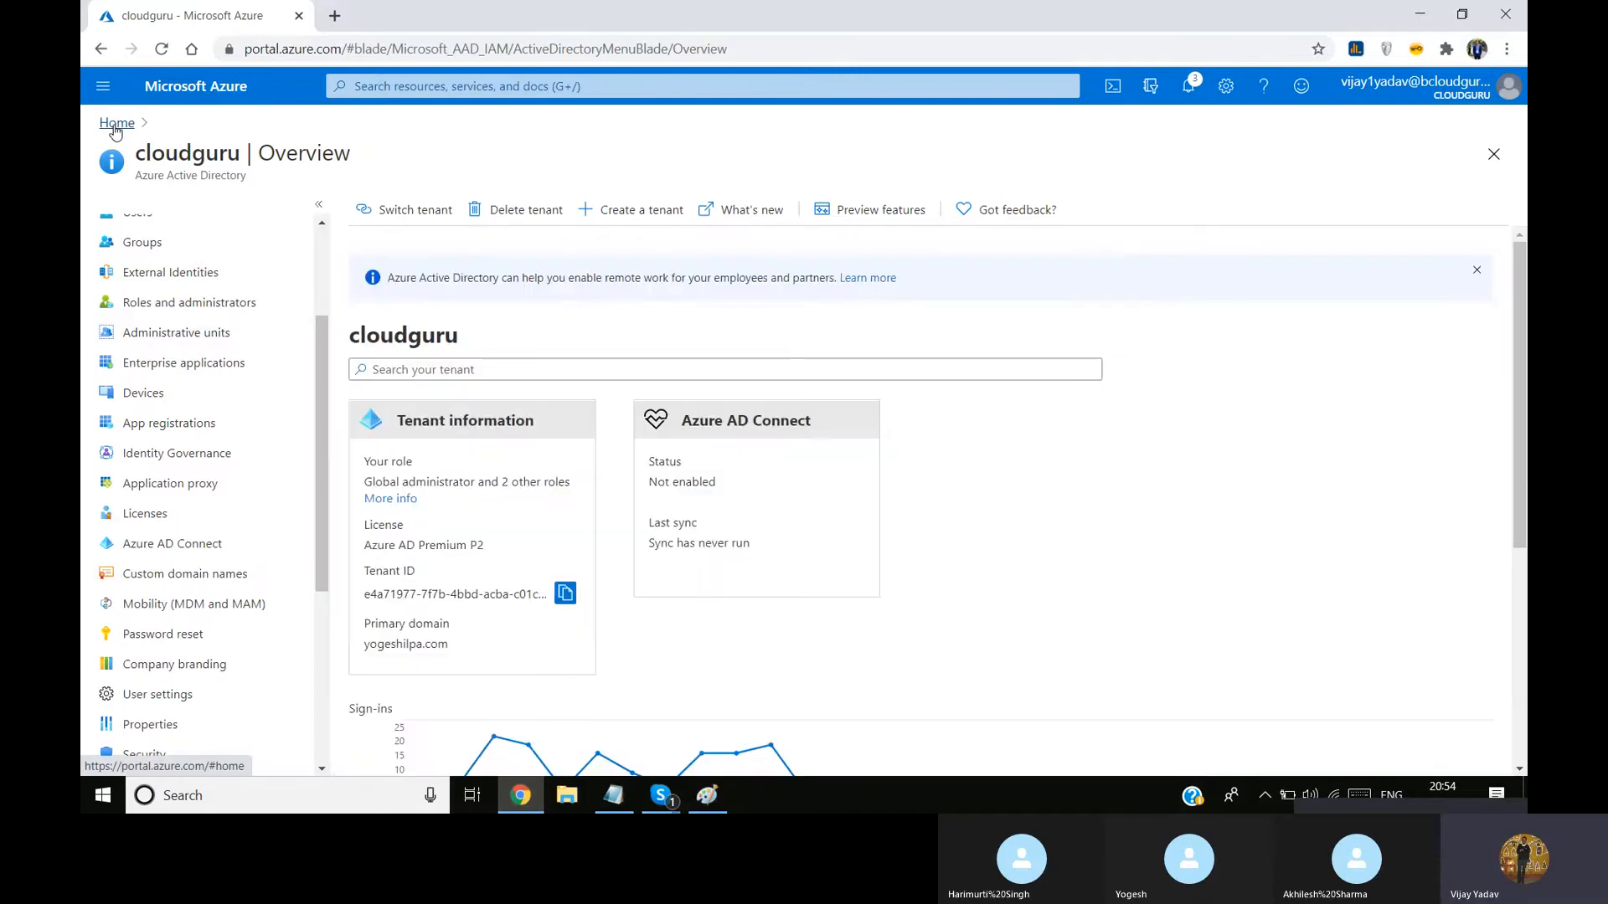
click(116, 124)
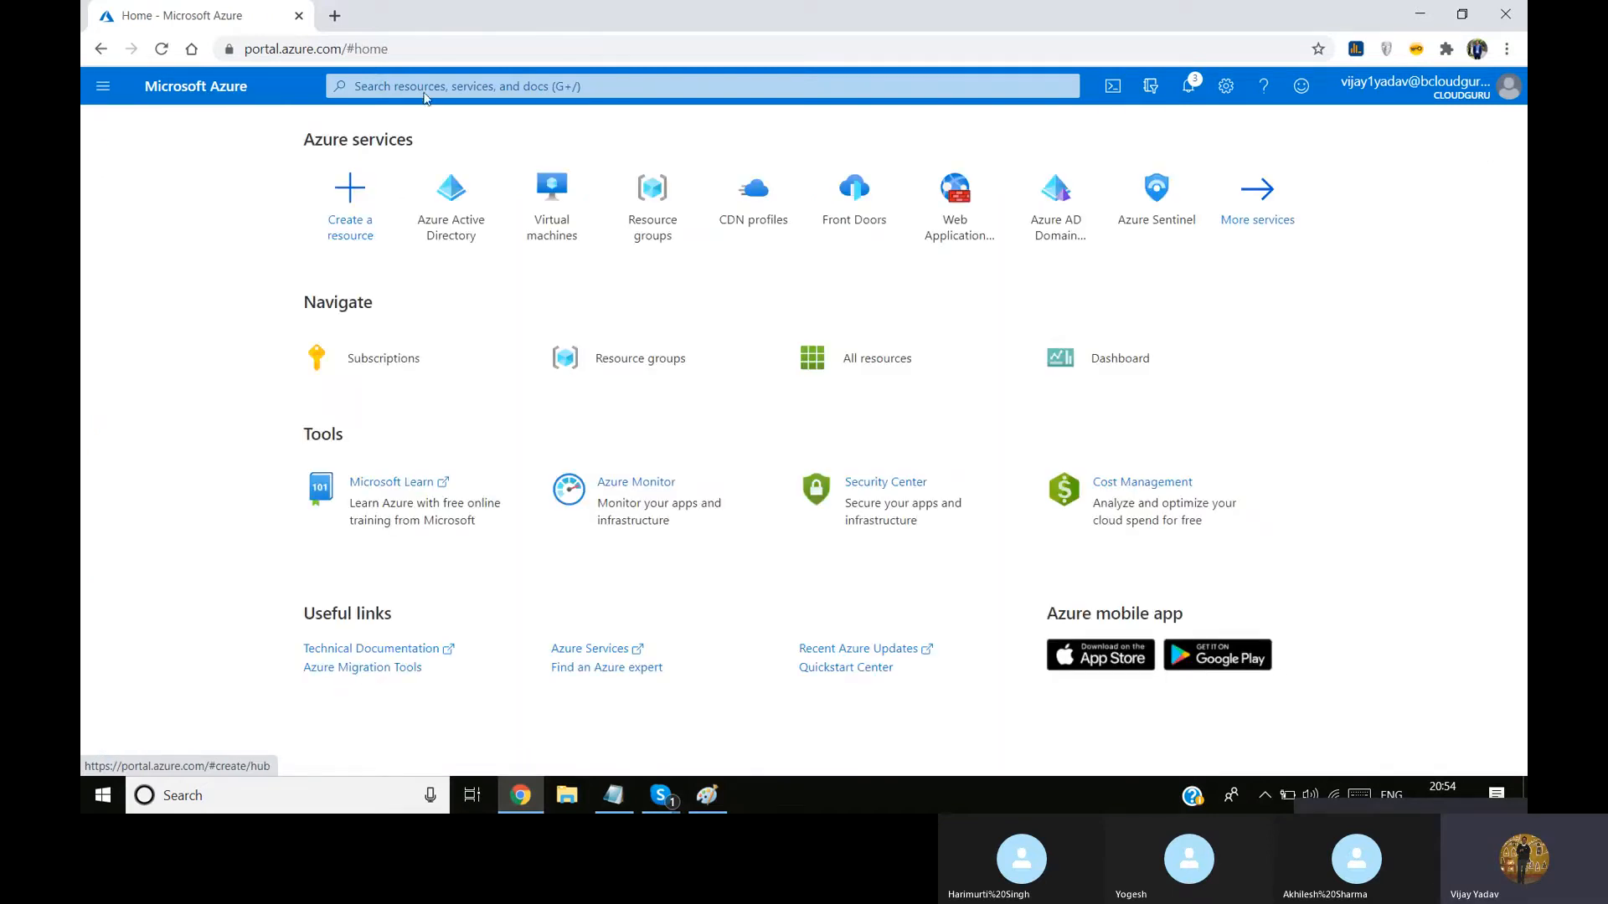
key(alt+Tab)
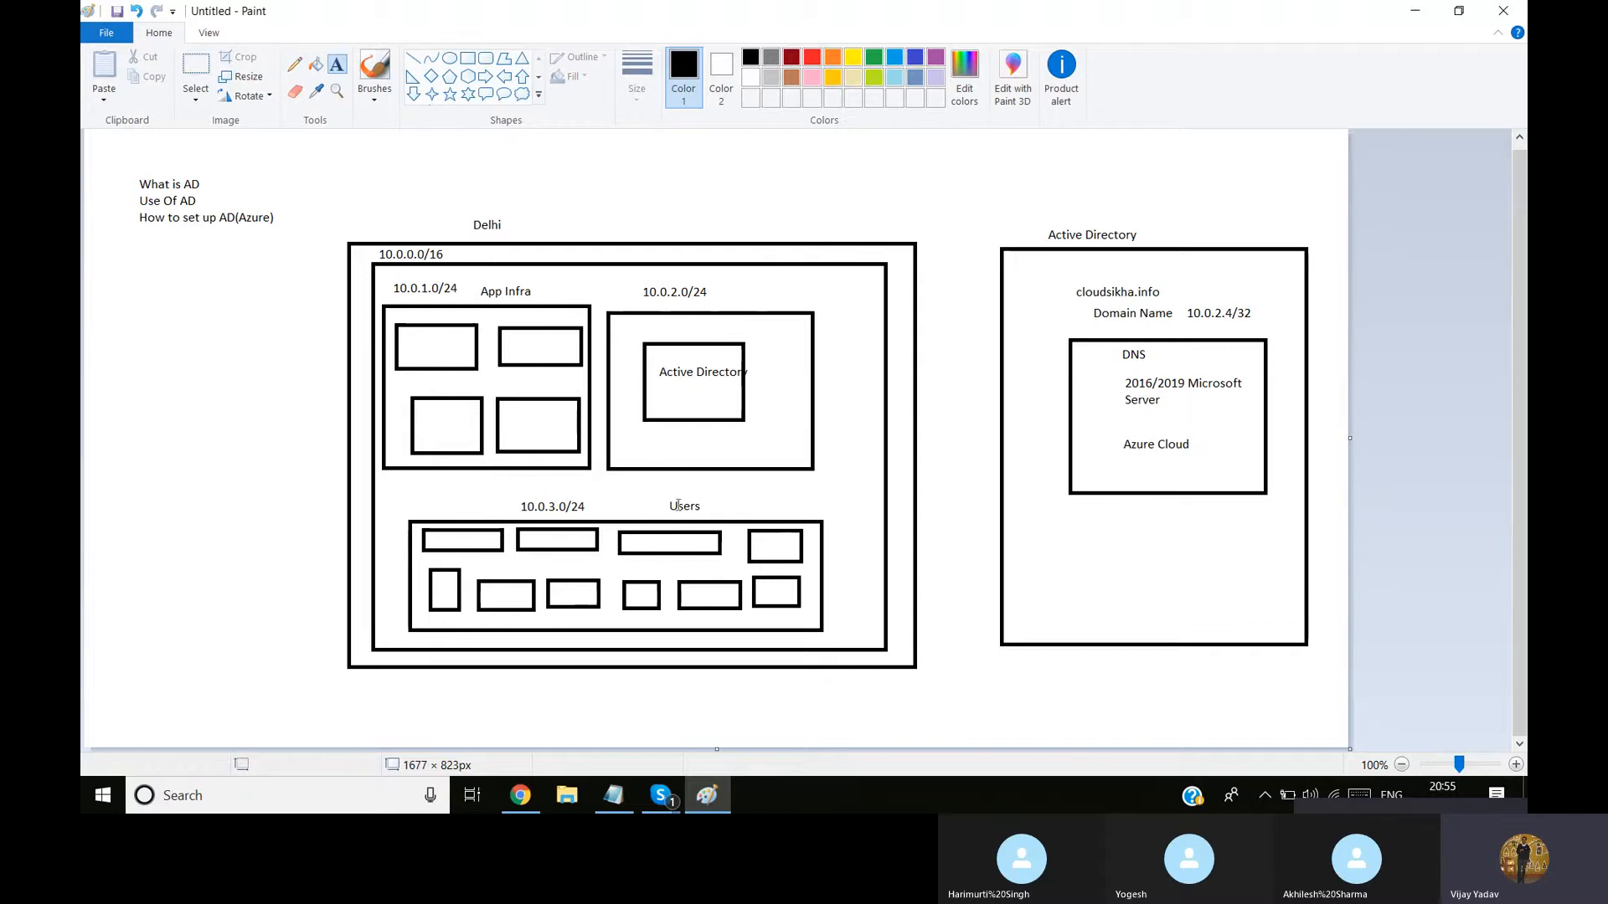
key(alt+Tab)
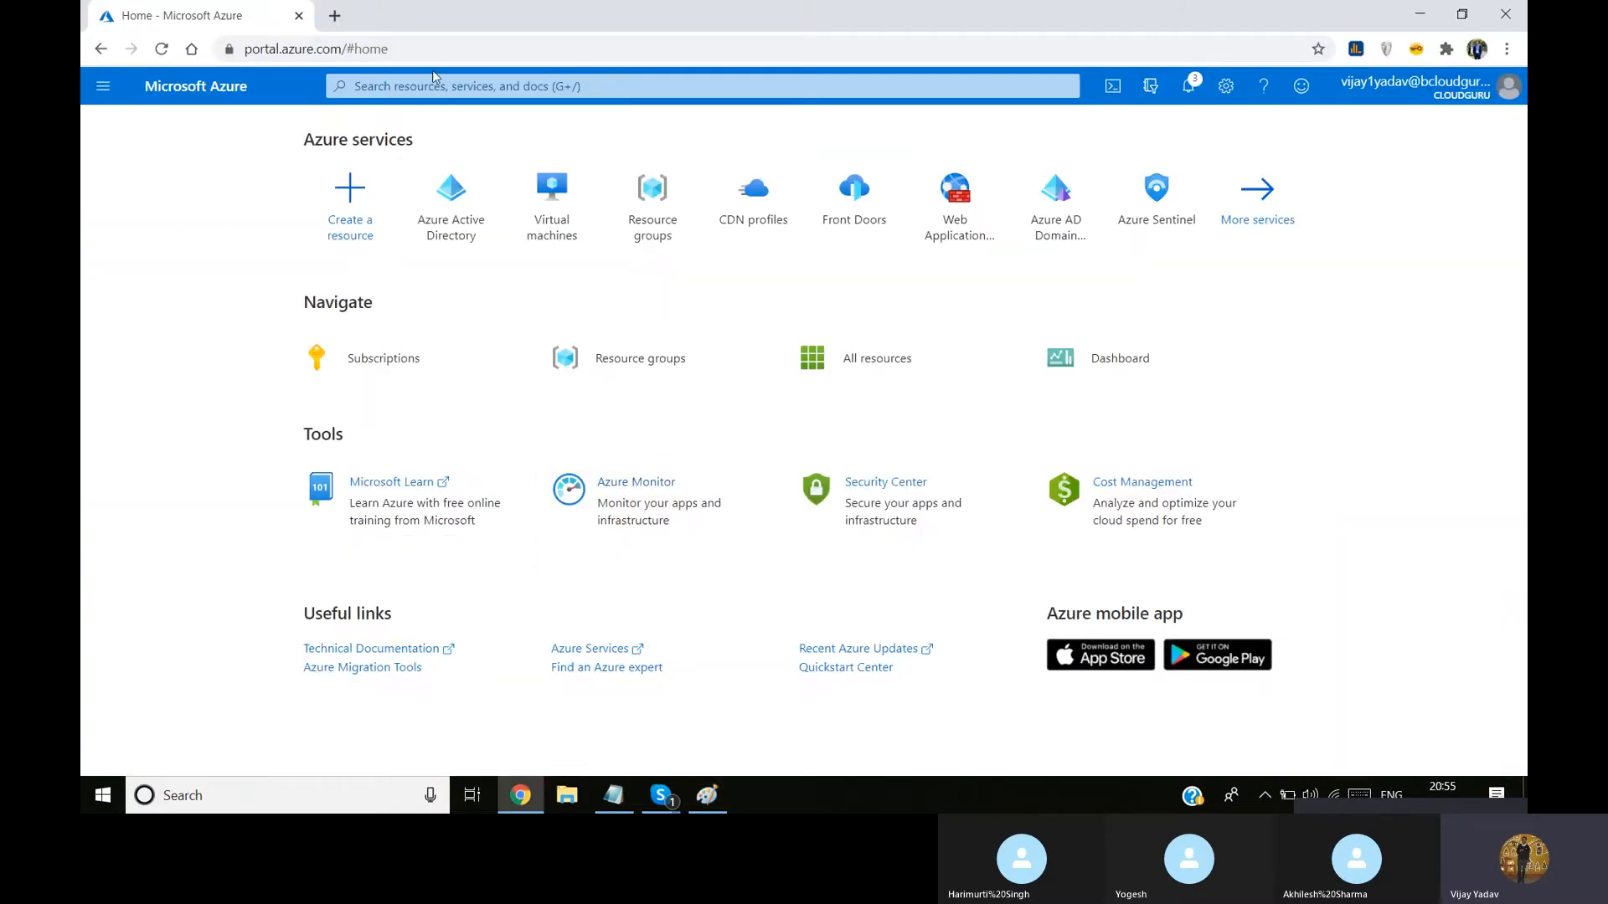
click(592, 88)
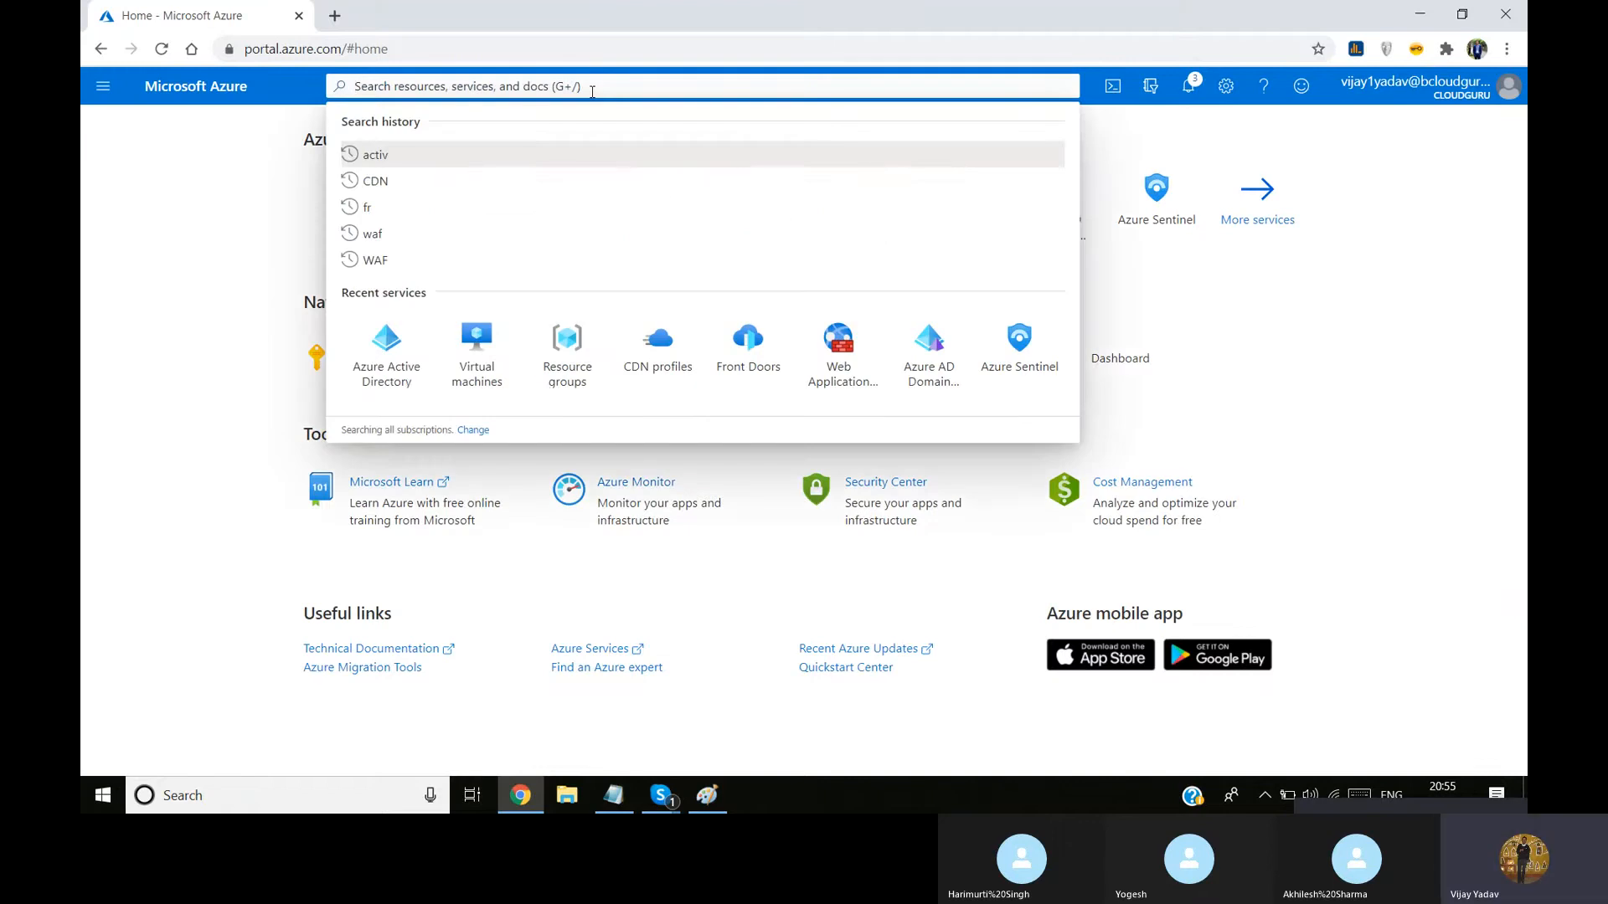
click(201, 222)
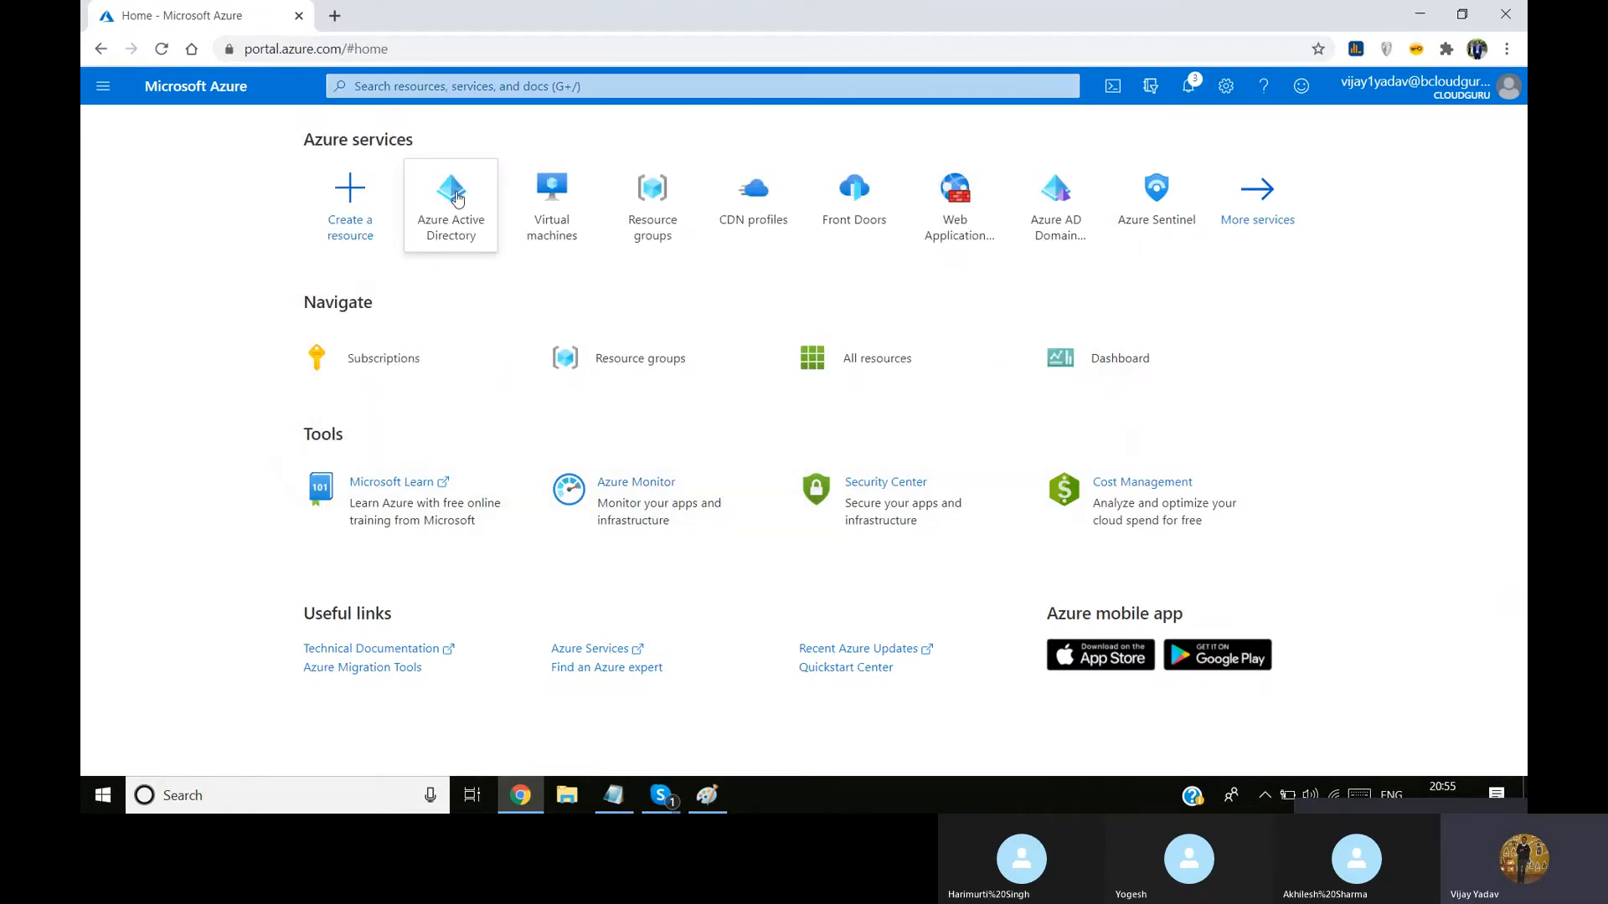
Create a resource group named delhi_dc_pop1 and dismiss its creation notification
click(665, 199)
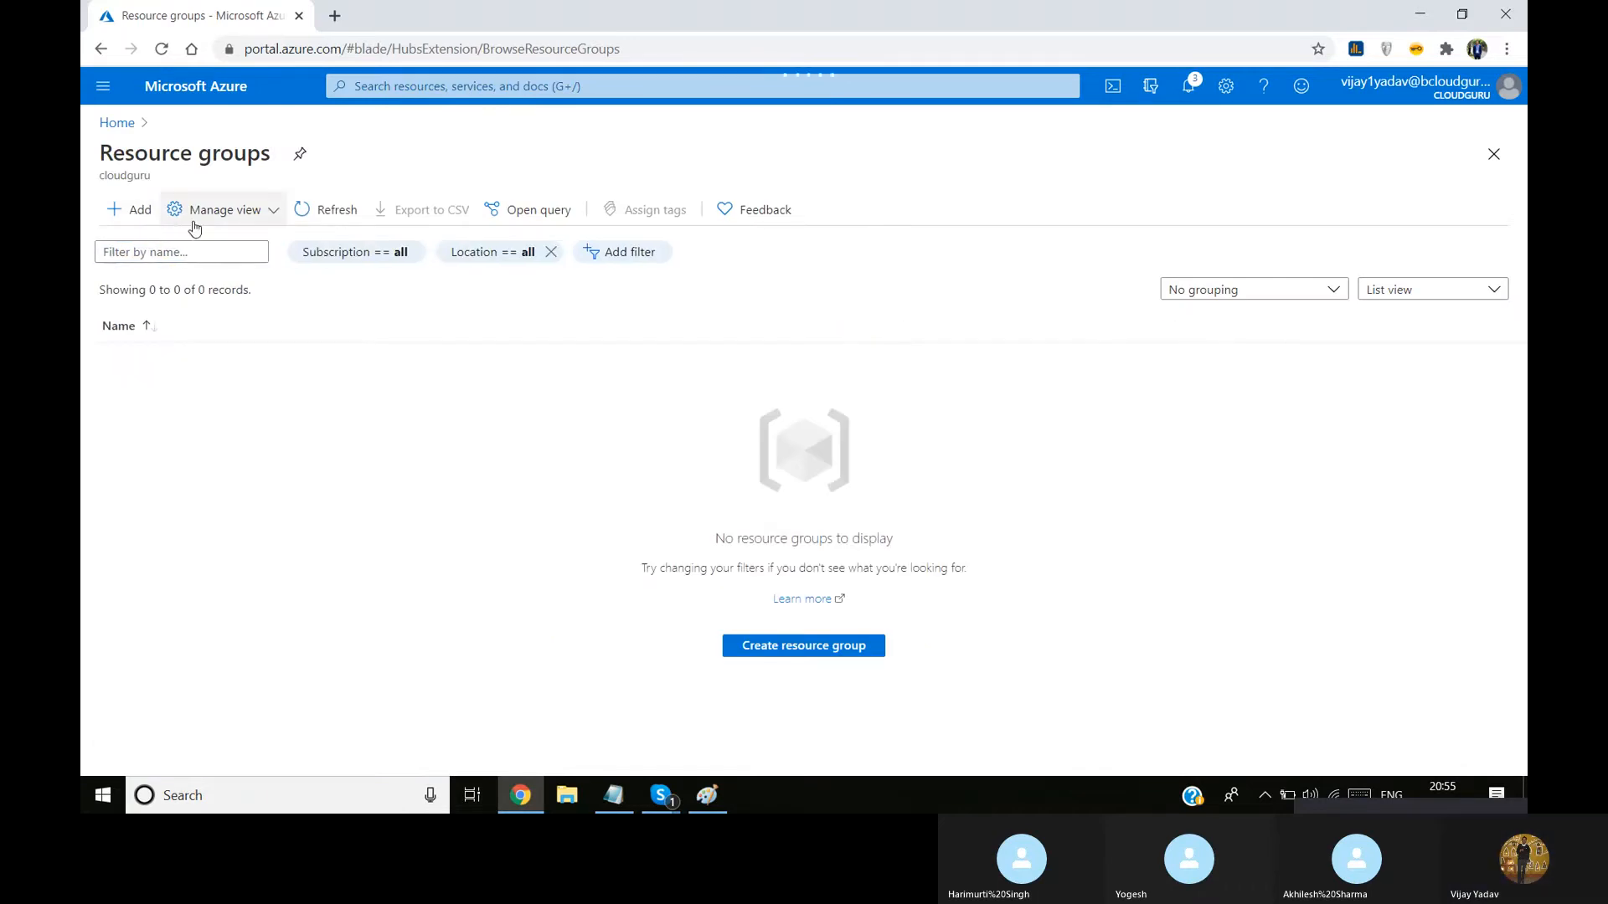
click(132, 209)
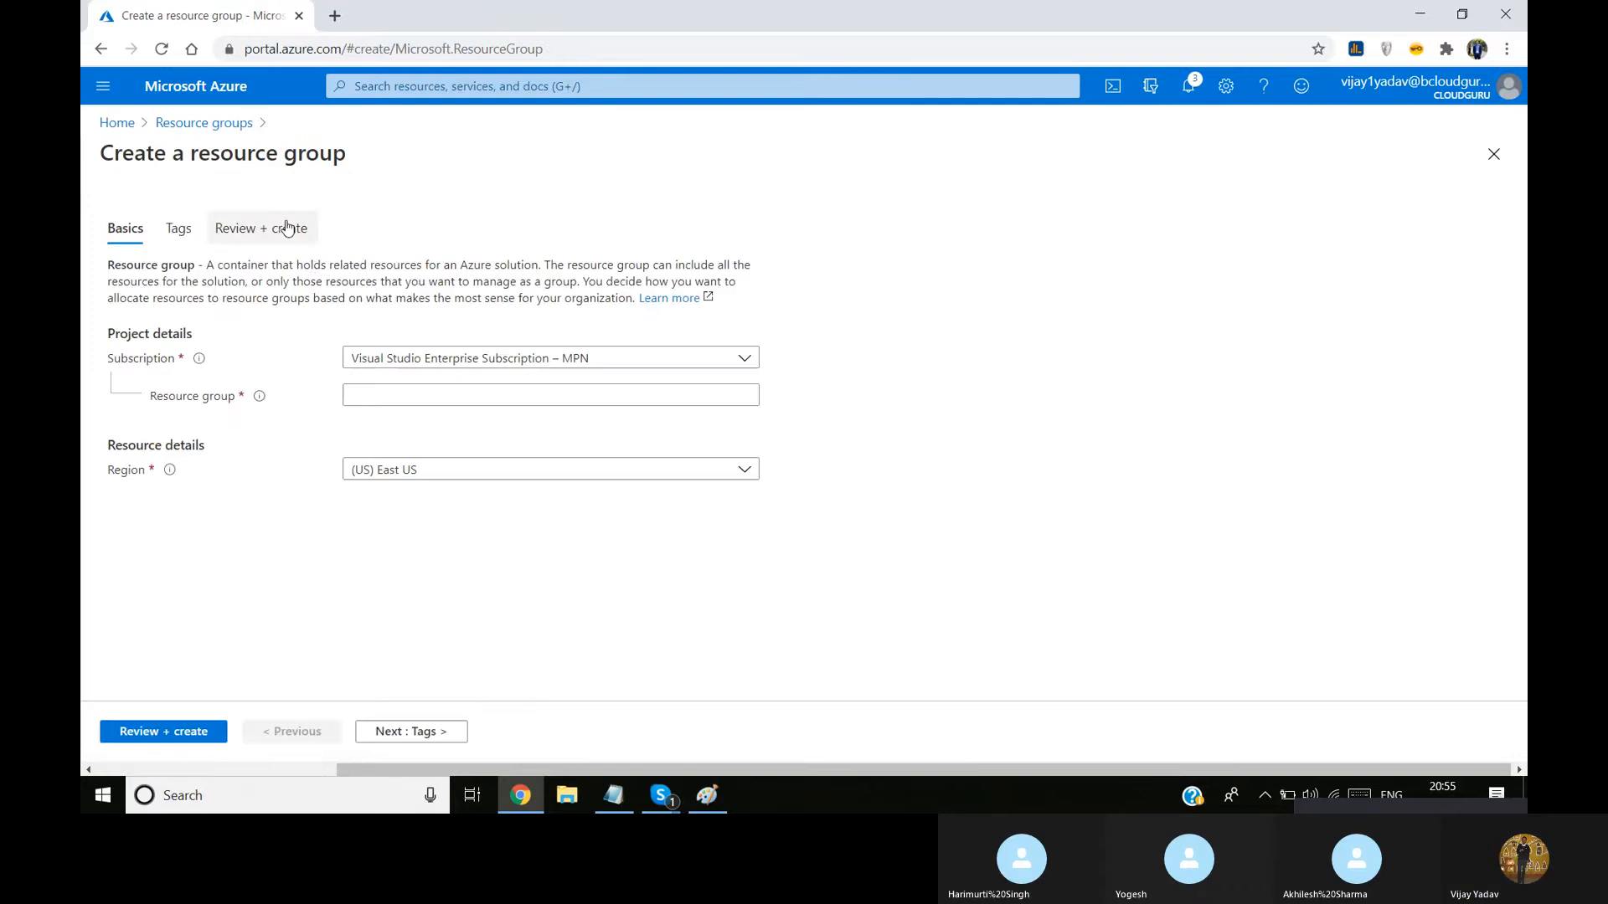
click(516, 402)
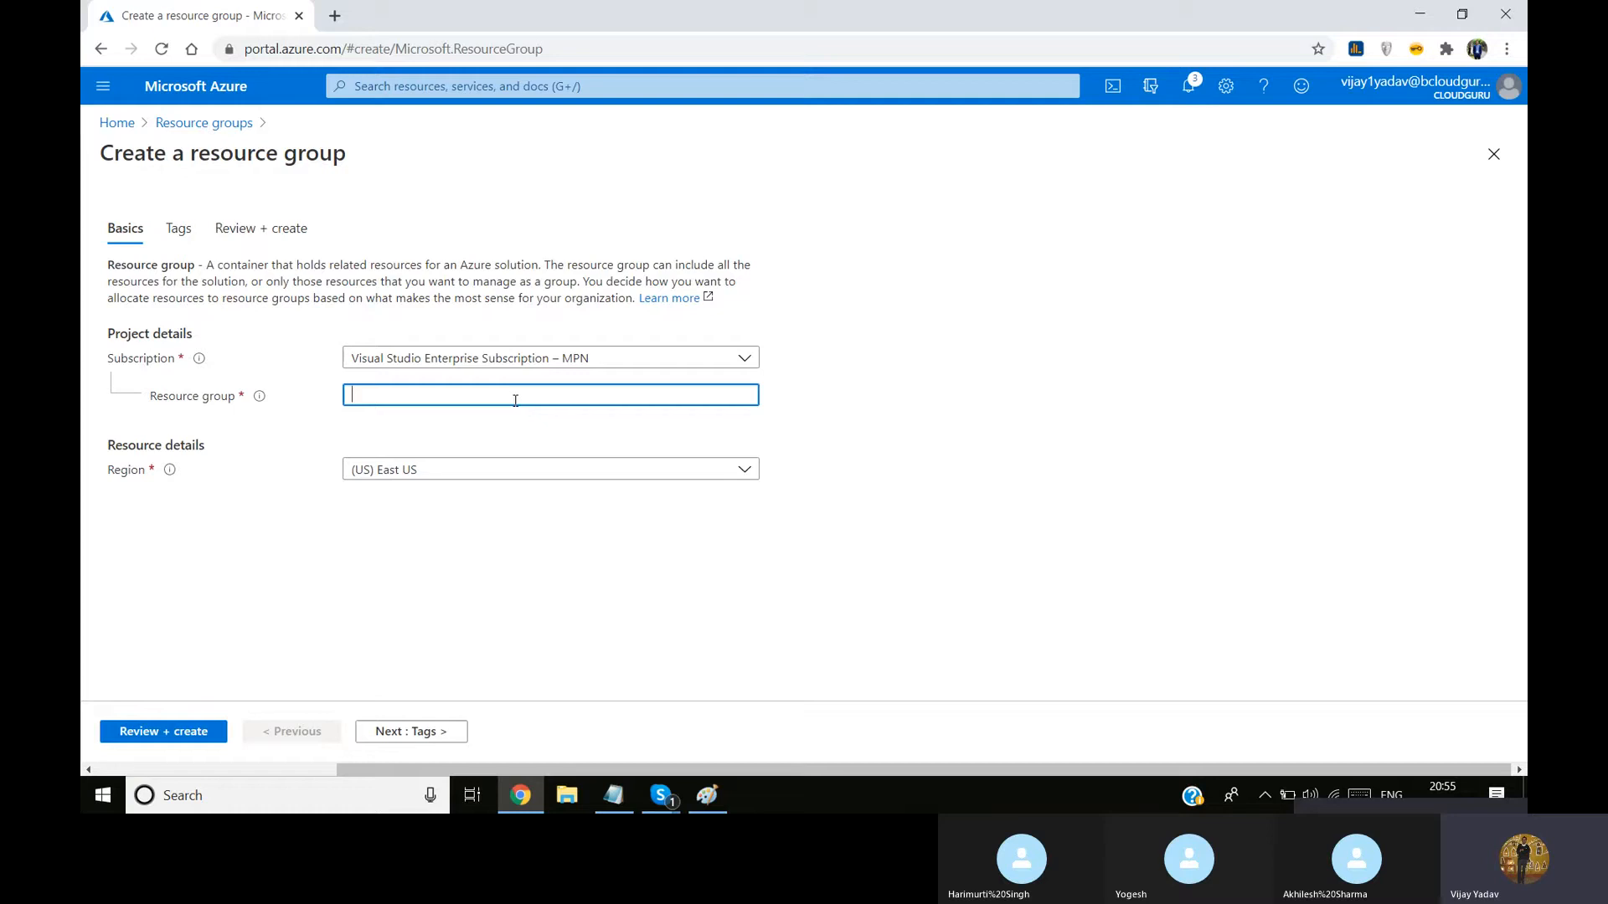
text(delhi_dc)
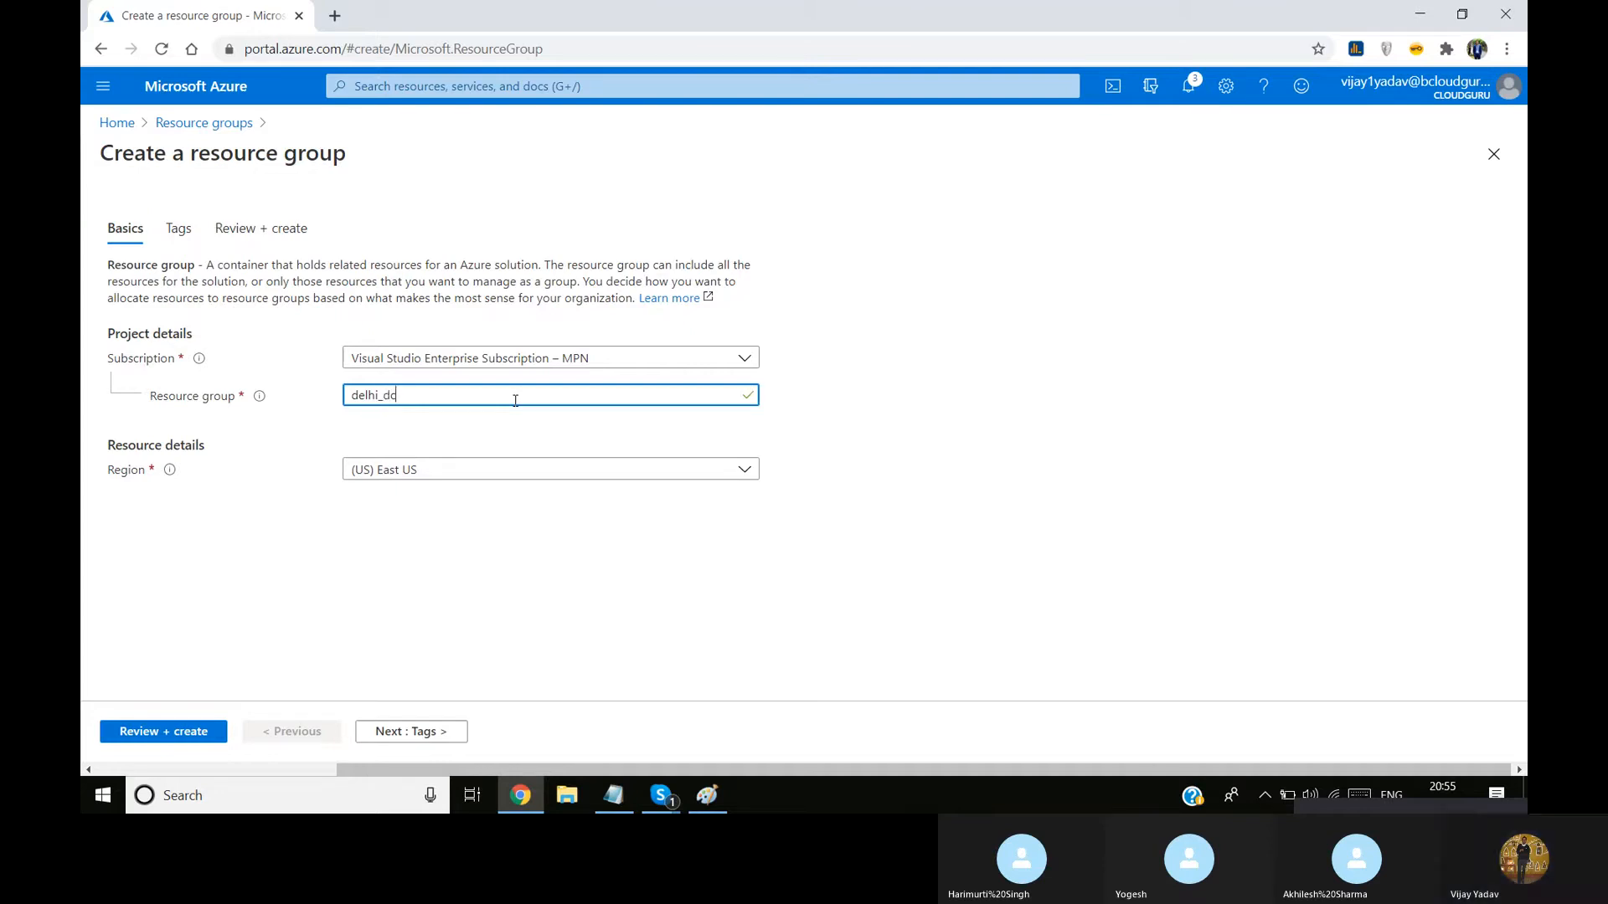
text(_)
text(pop1)
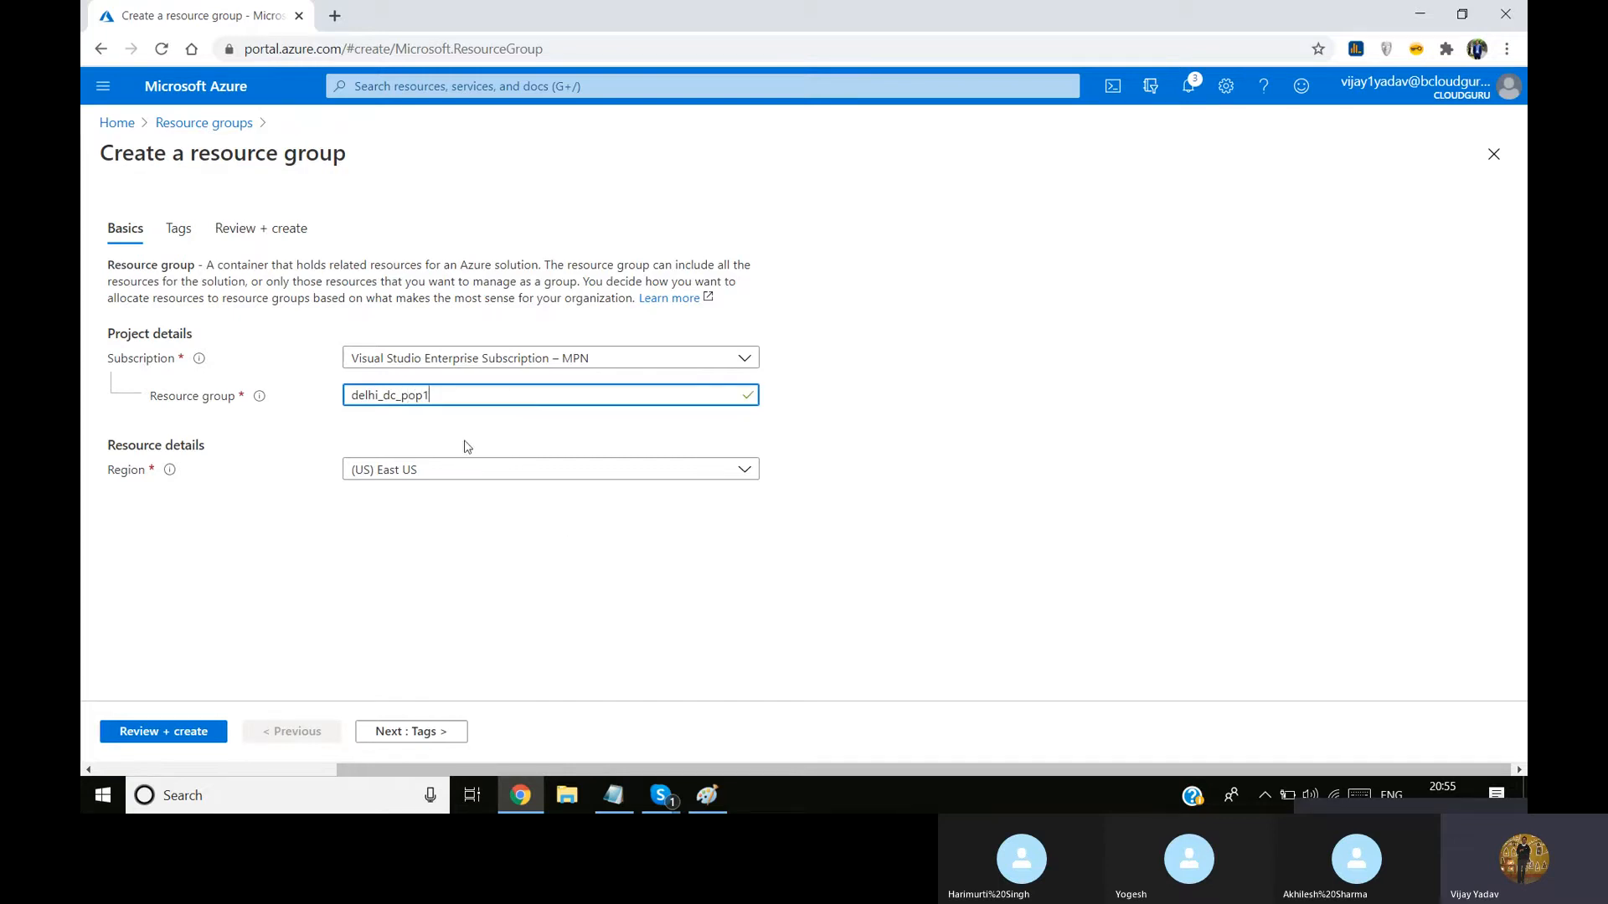
click(349, 432)
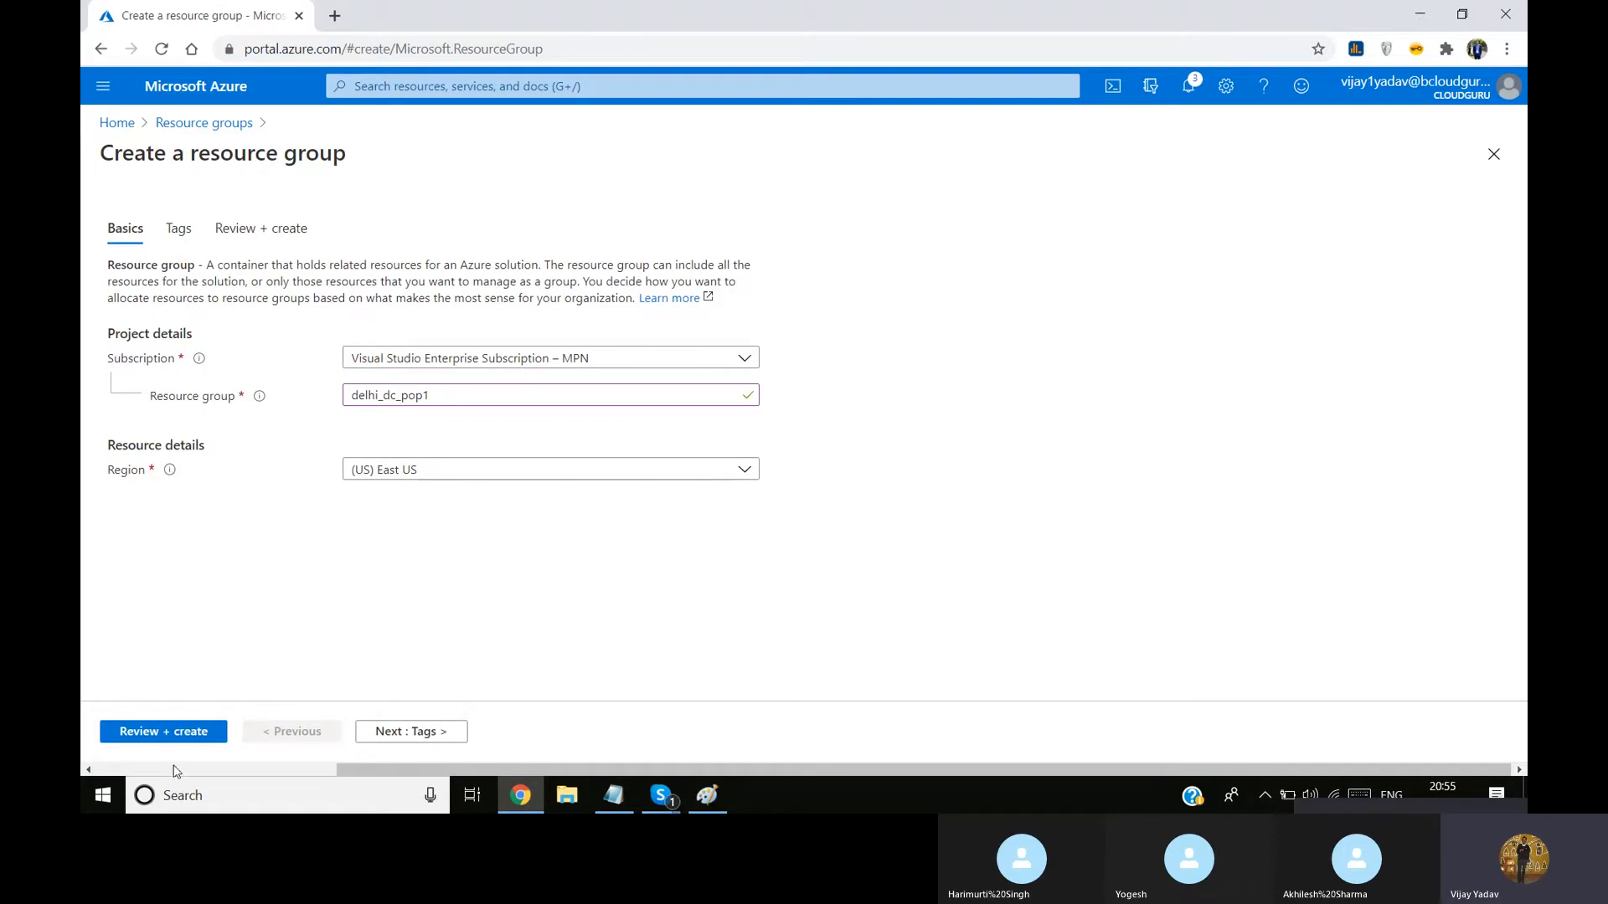
click(201, 734)
click(152, 734)
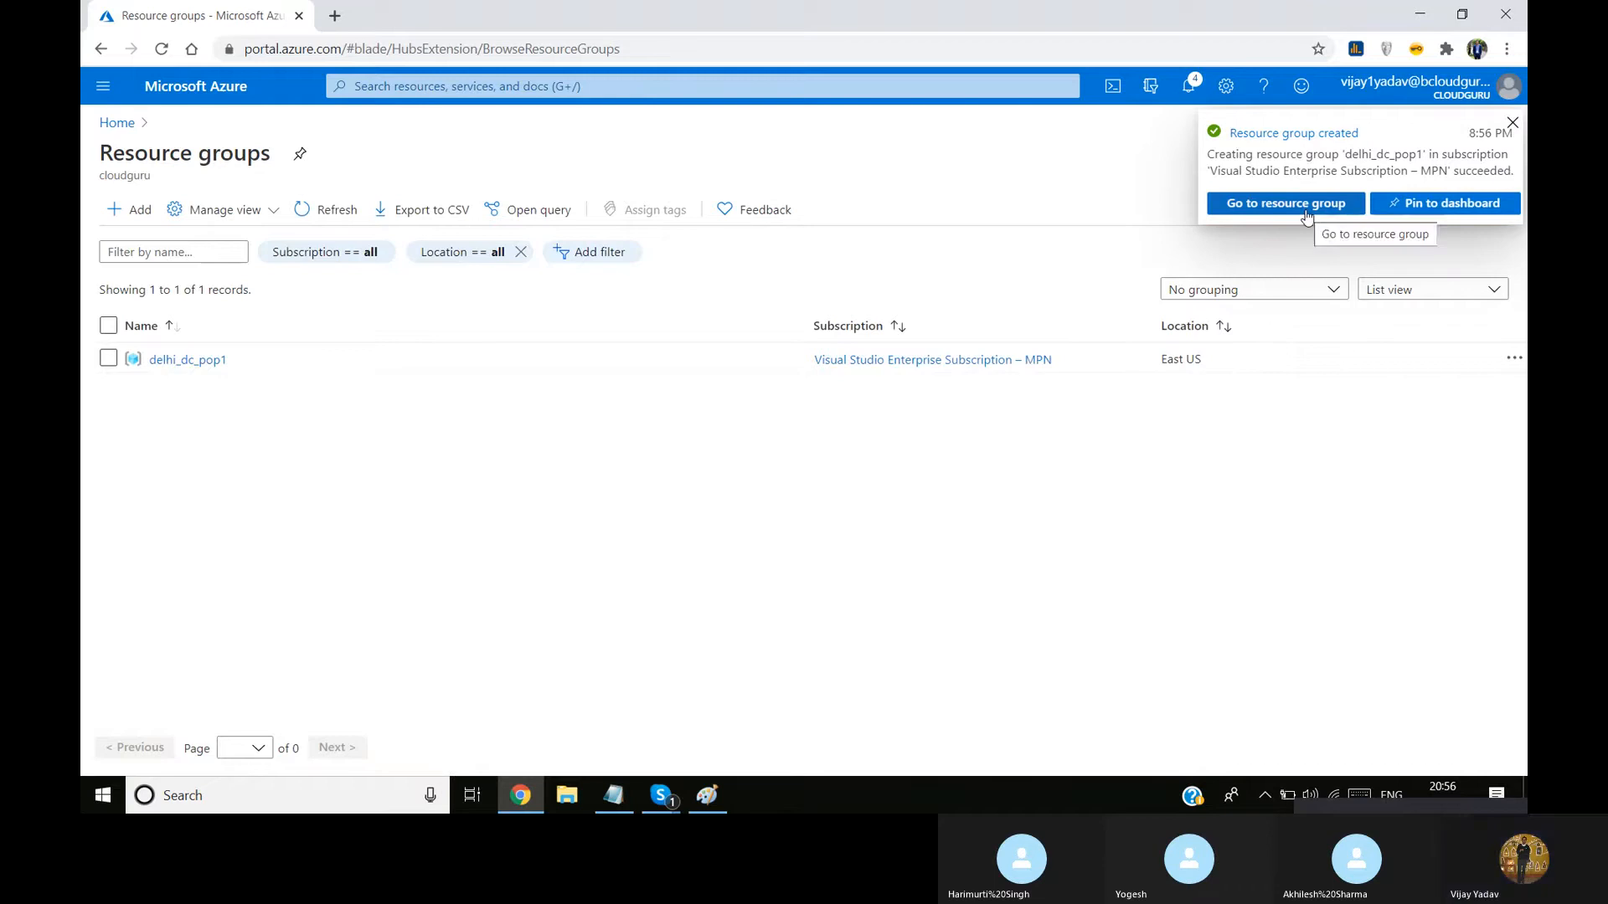
click(1513, 123)
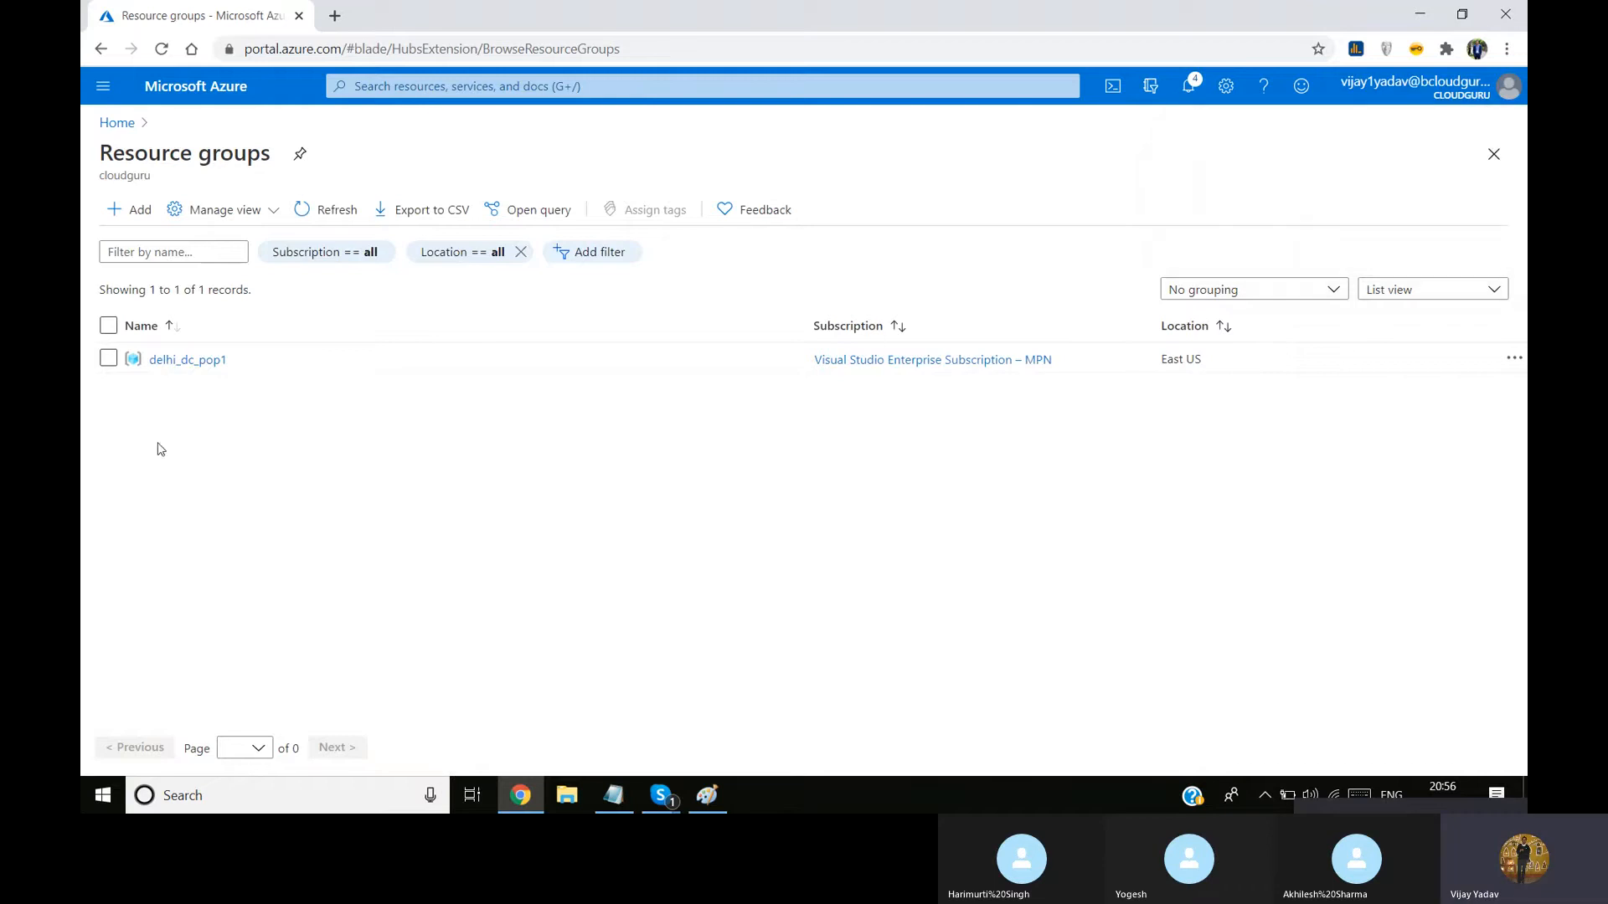
Search the portal for vnet, open the Virtual networks service and start creating a virtual network
click(197, 361)
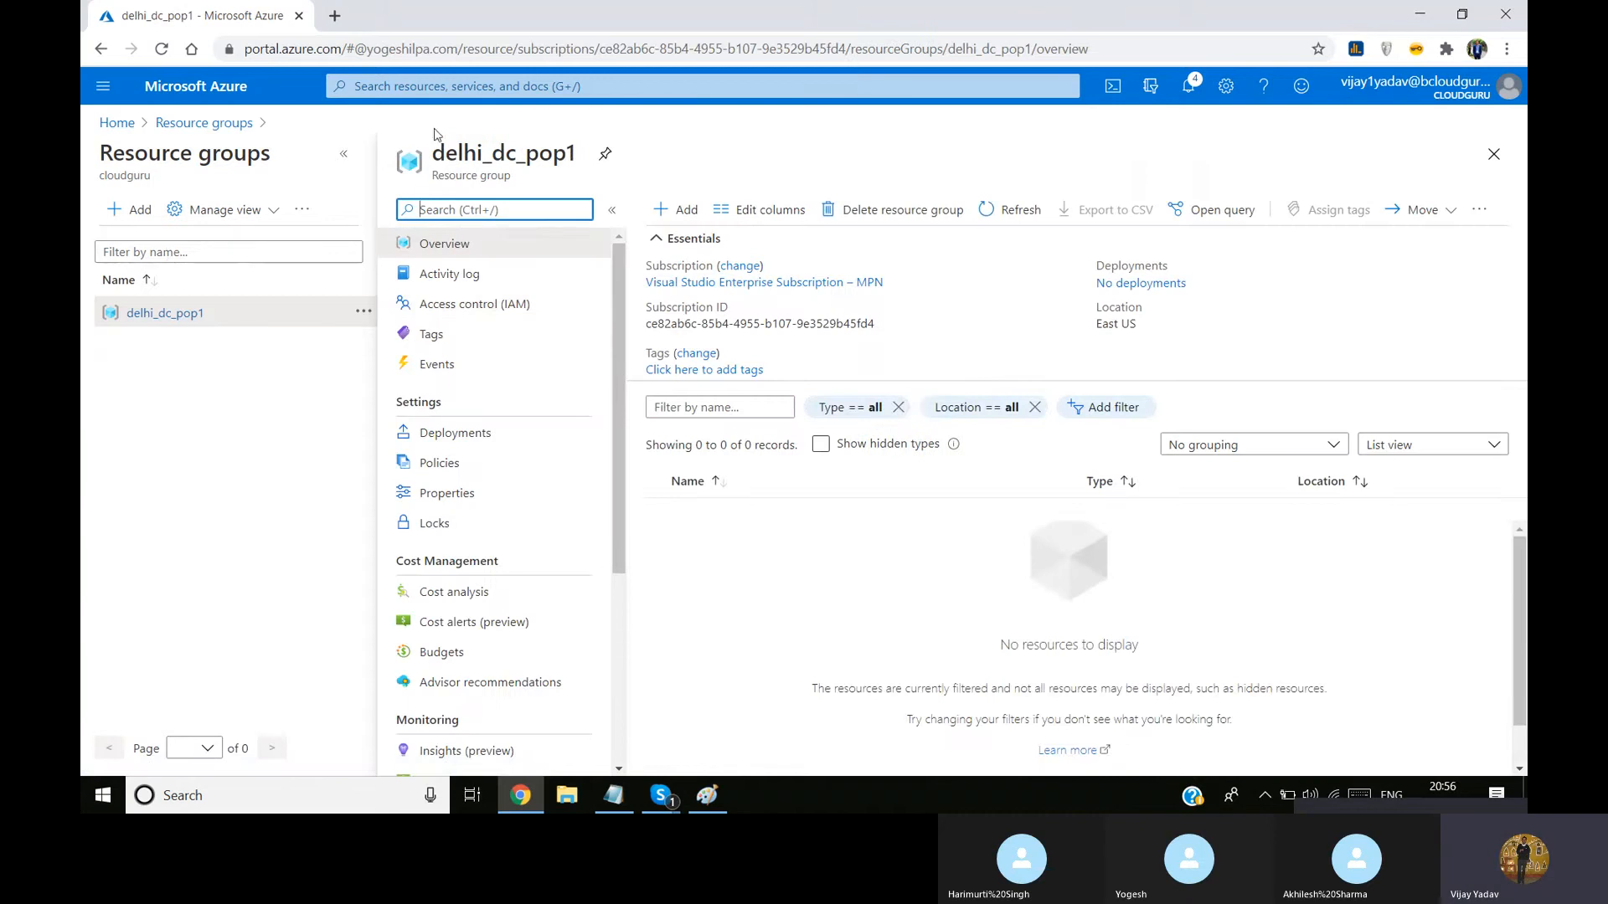
click(468, 81)
text(v)
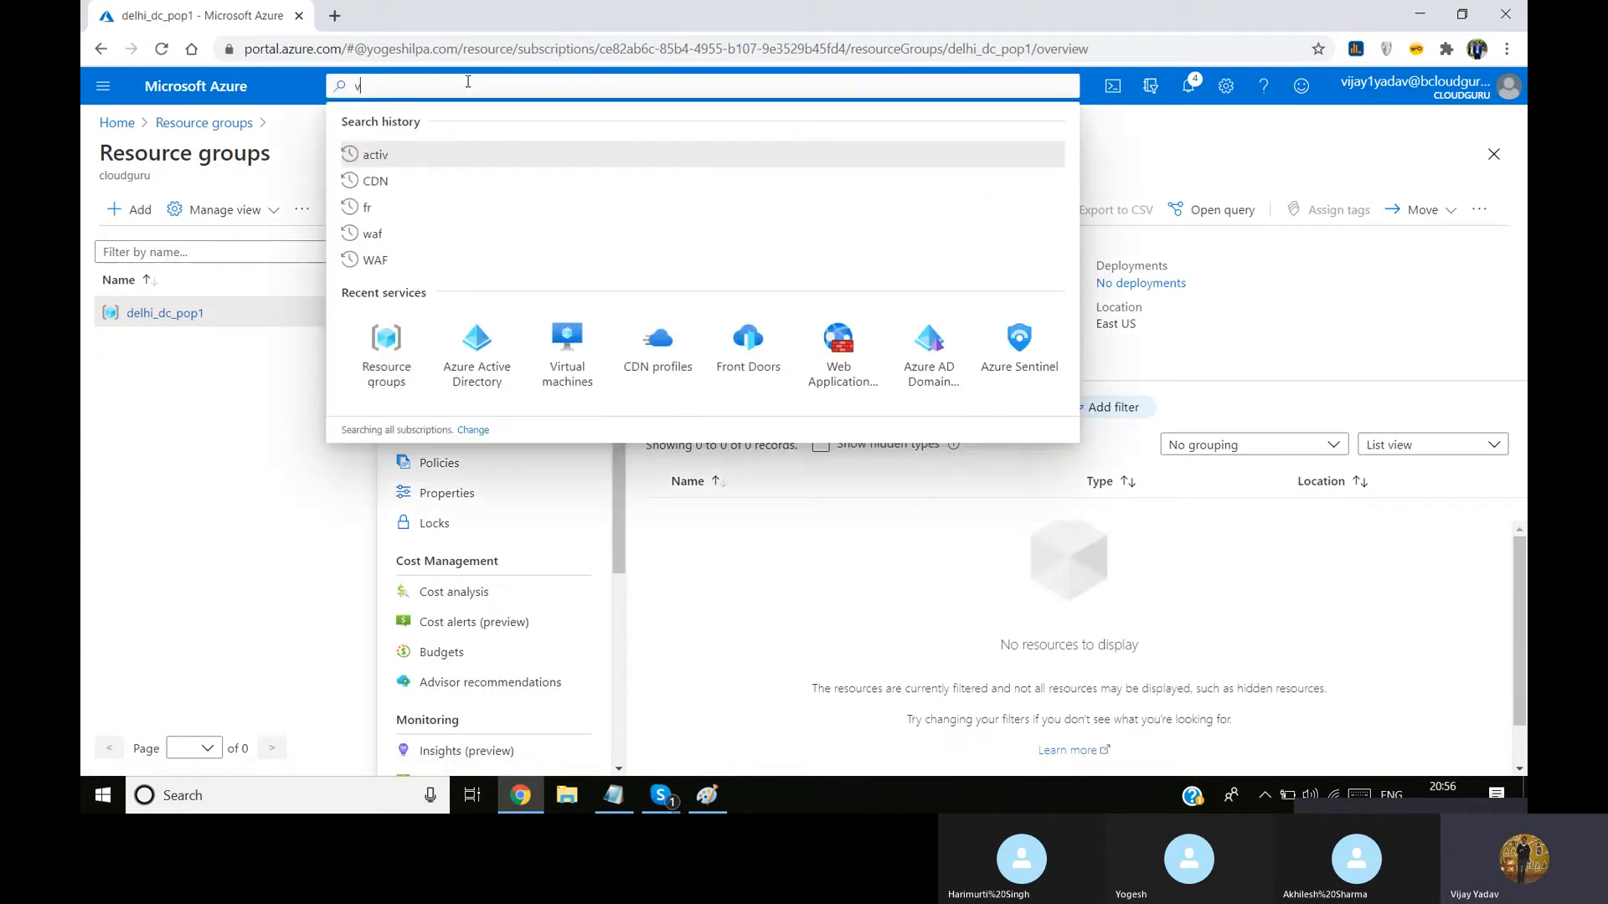
text(net)
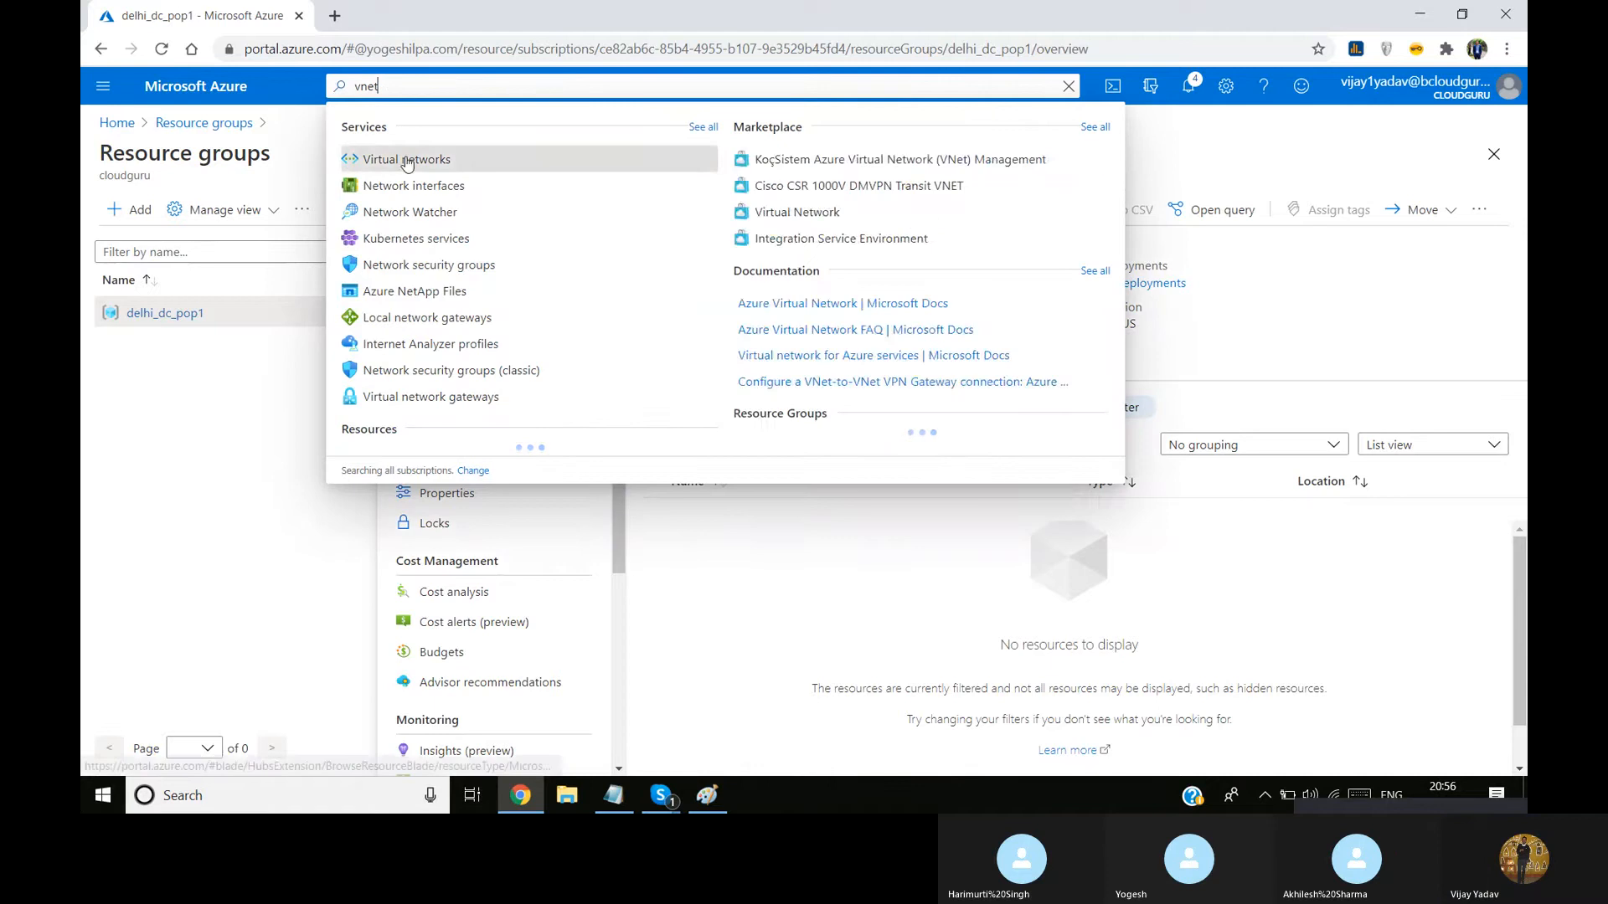
click(405, 162)
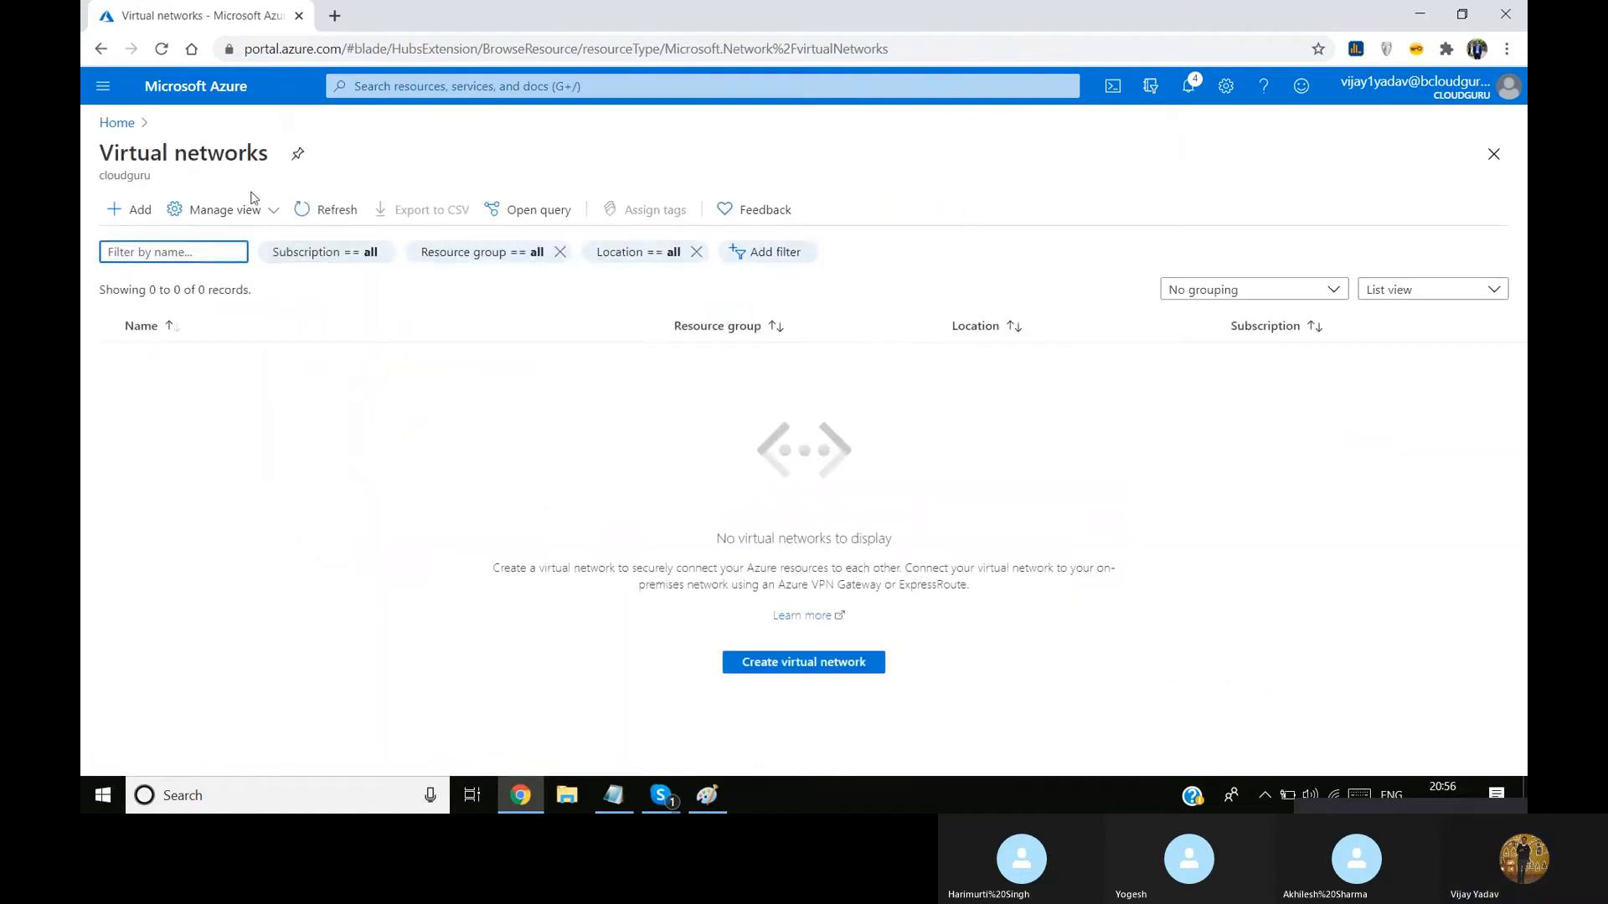
click(134, 209)
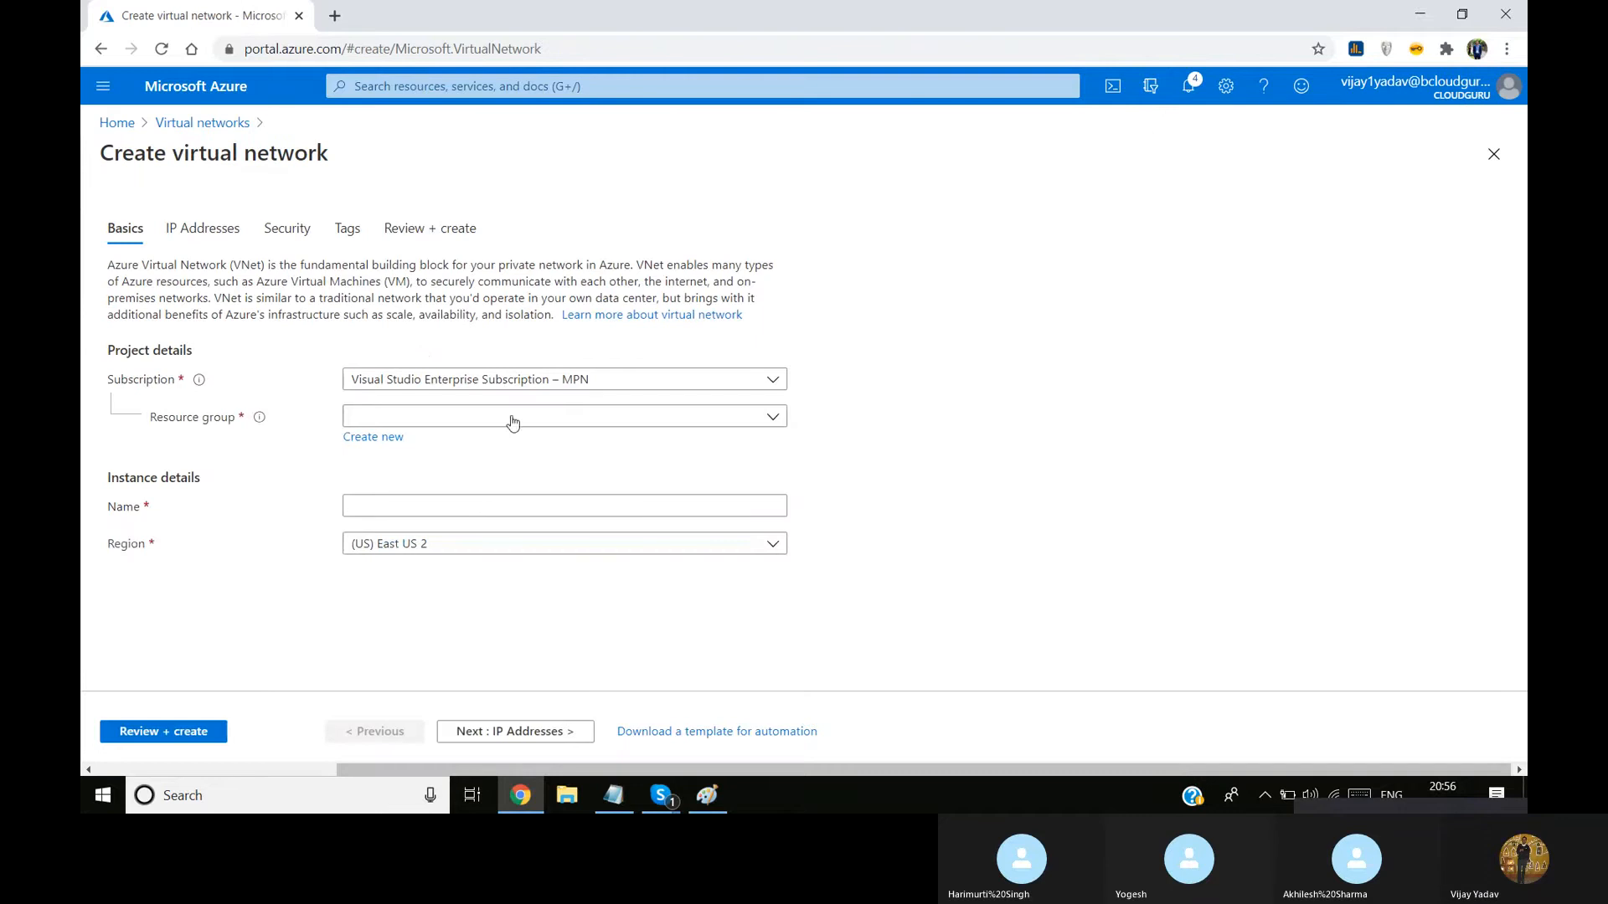
Assign the virtual network to the delhi_dc_pop1 resource group and name it delhi_dc_vnet1
click(553, 418)
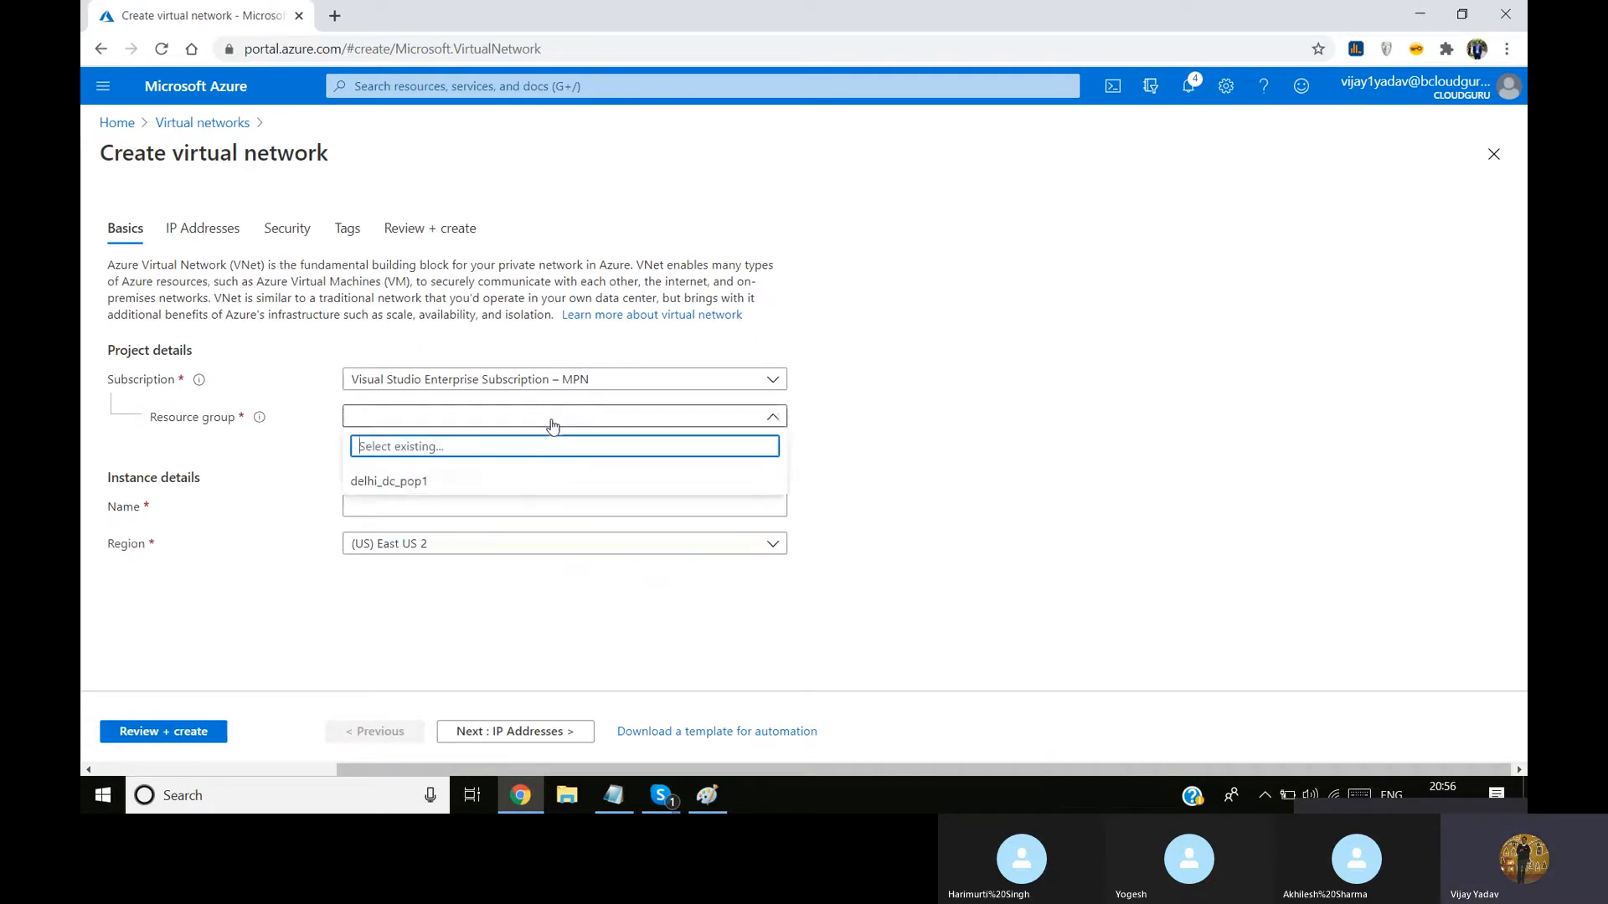
click(408, 484)
click(396, 503)
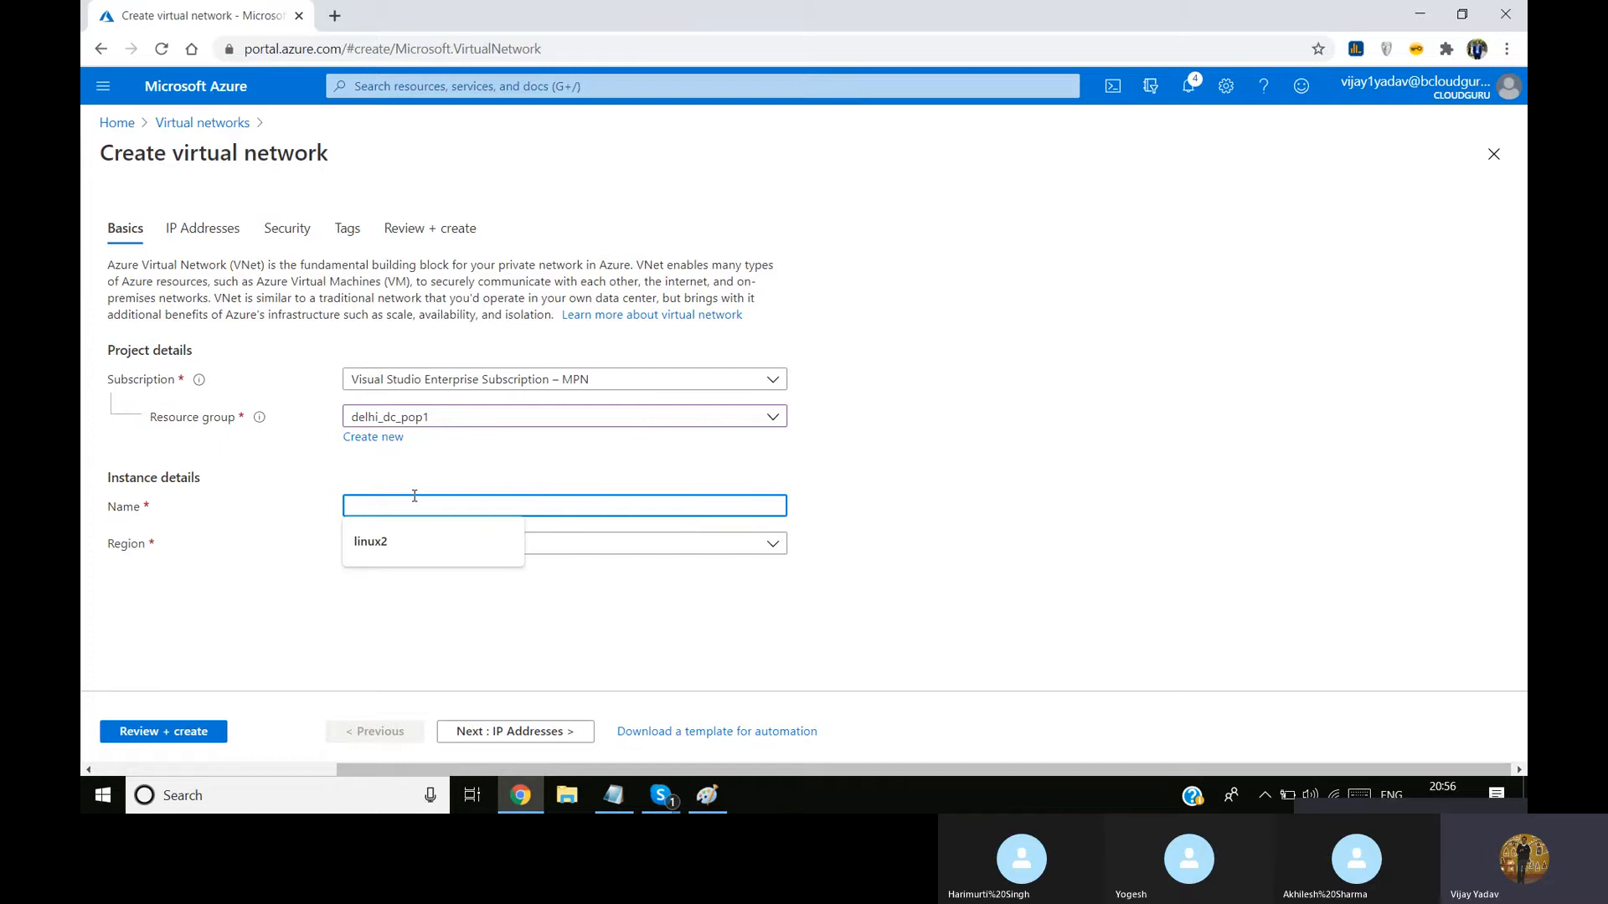
text(delhi_)
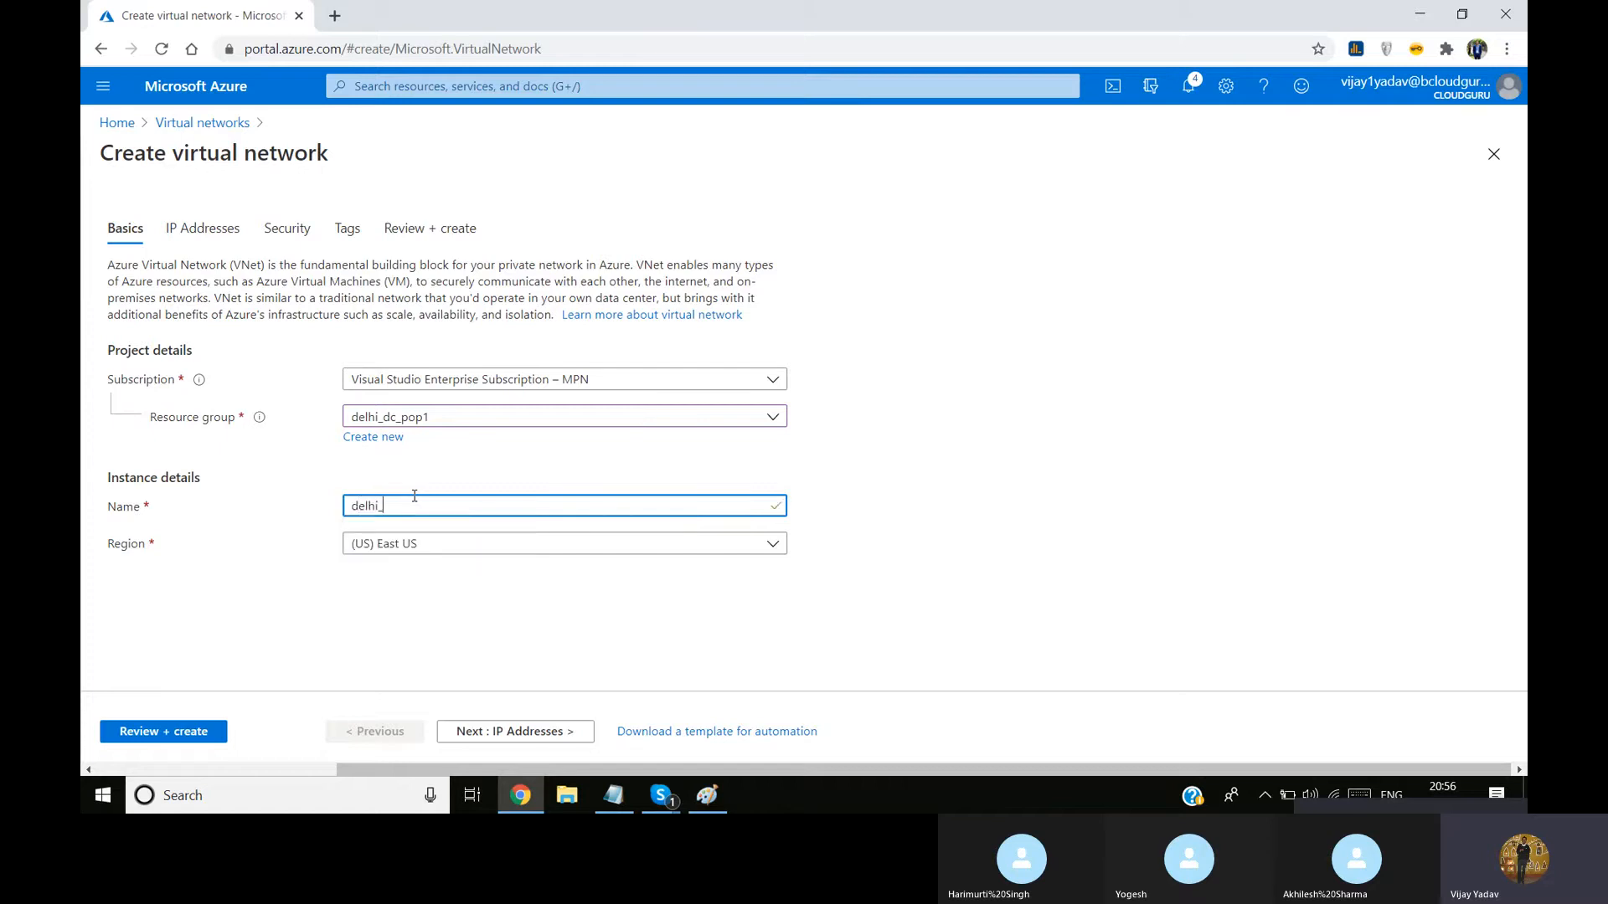
text(dc_vnet)
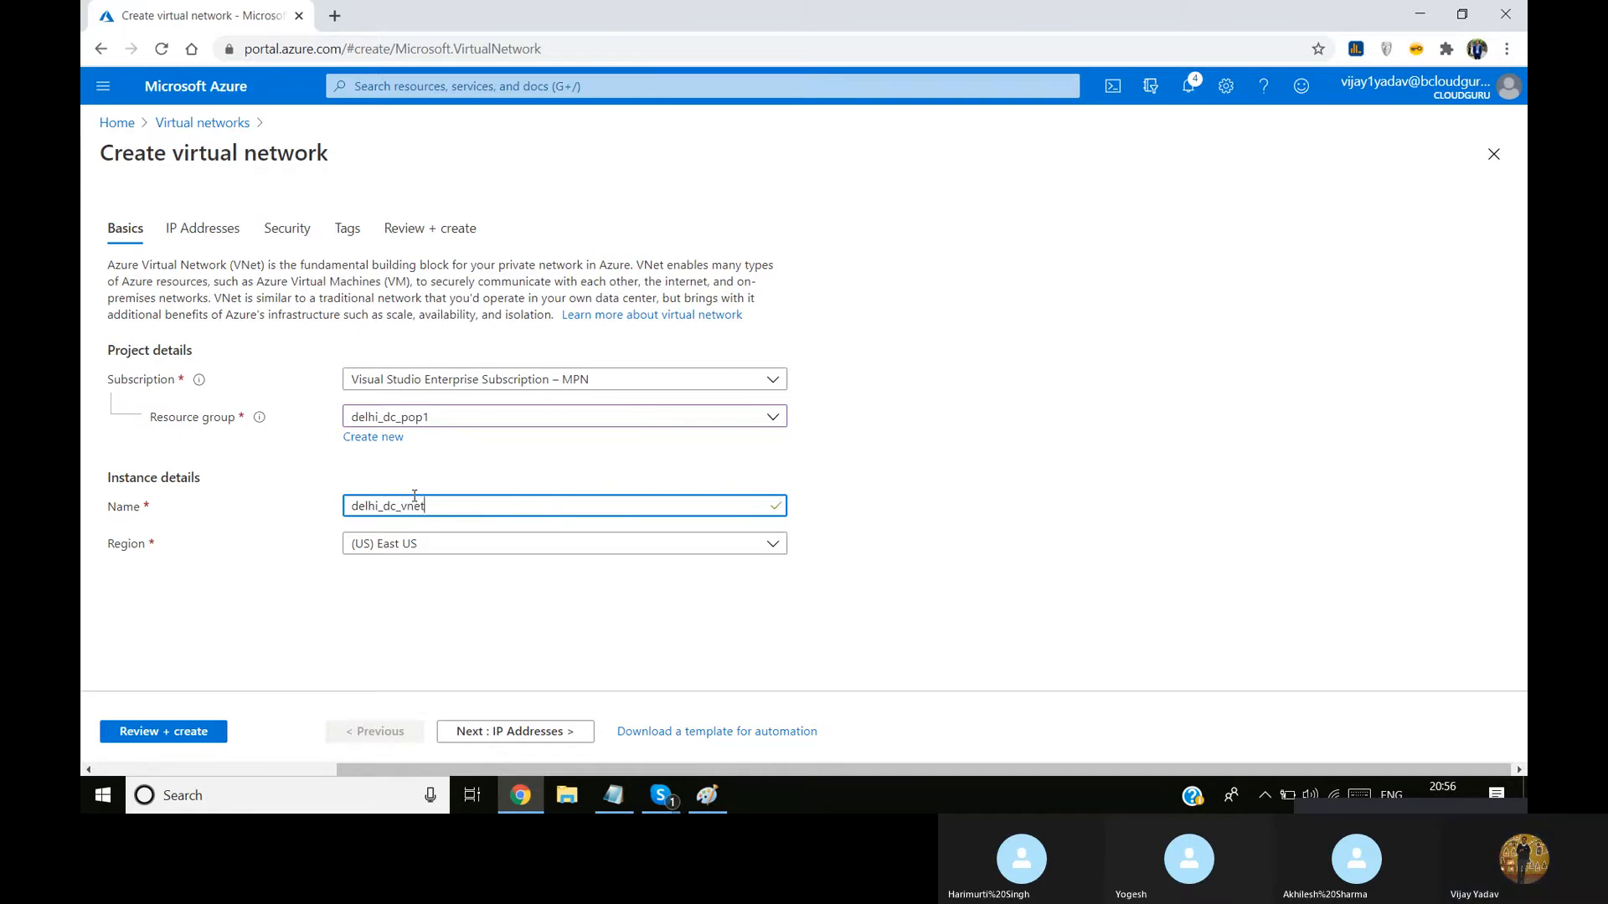
text(1)
click(295, 650)
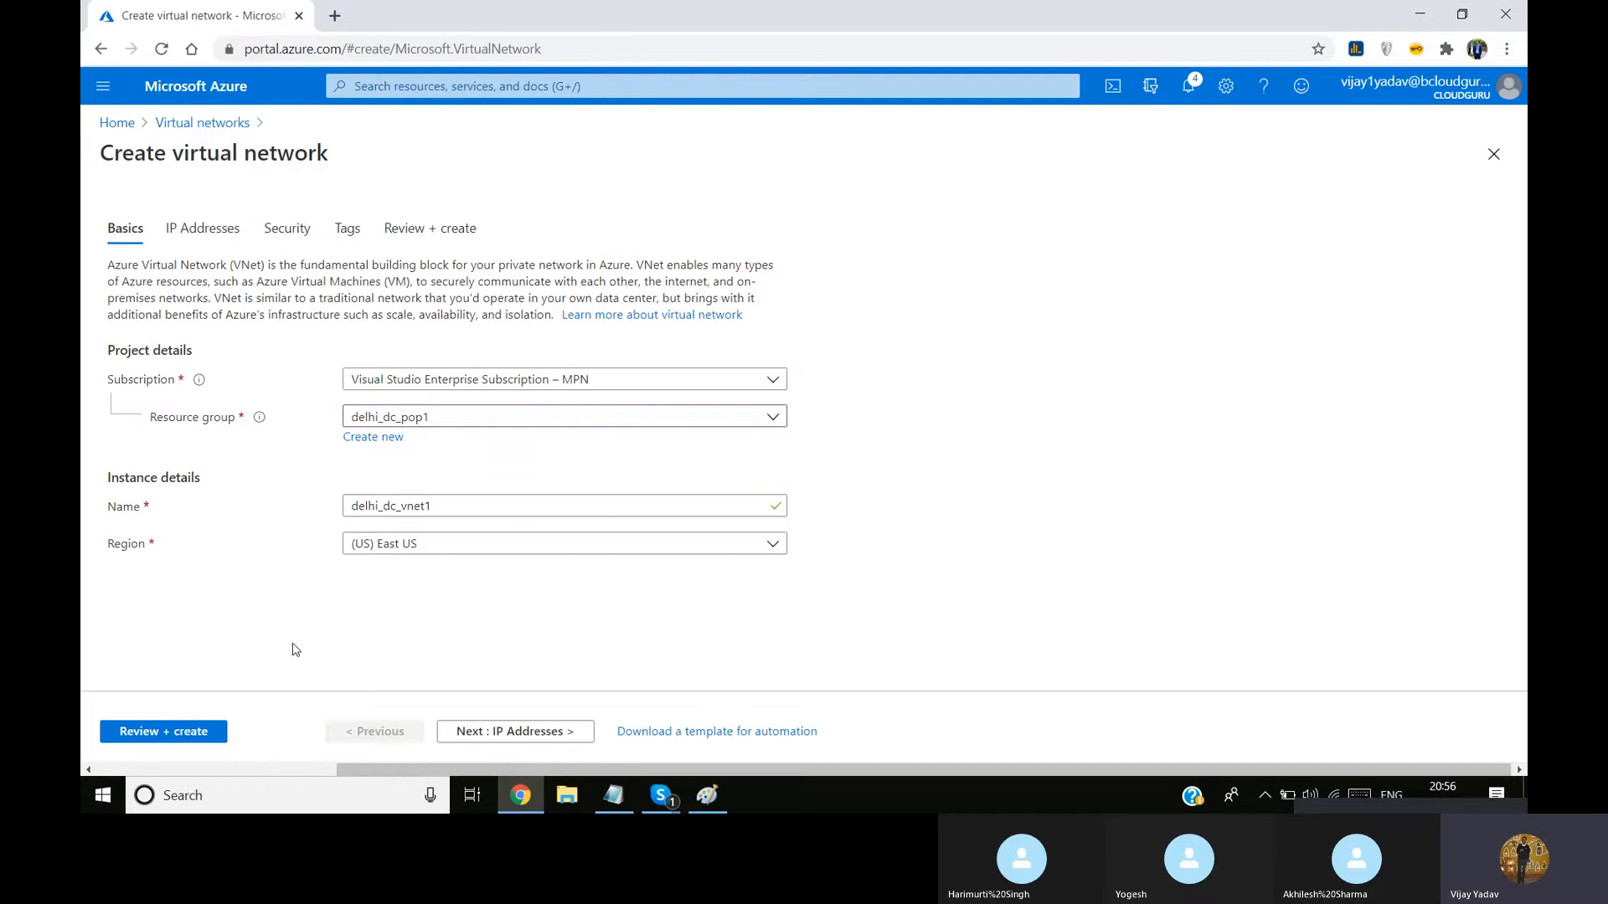
Remove the default subnet from the new virtual network's IP address configuration
click(549, 731)
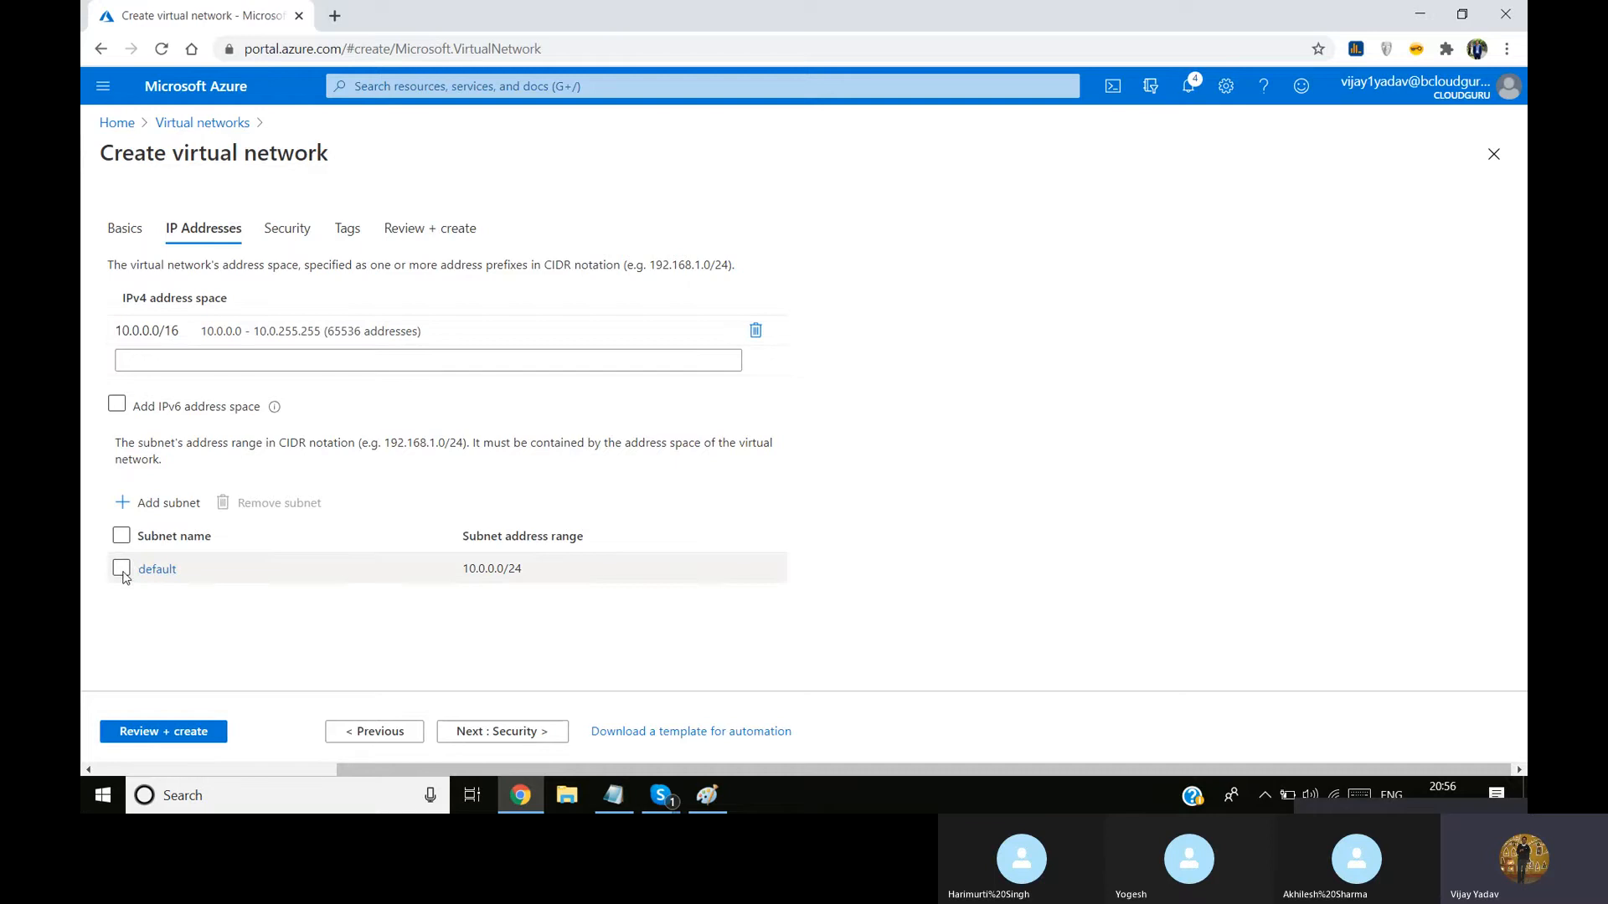
click(122, 568)
click(260, 503)
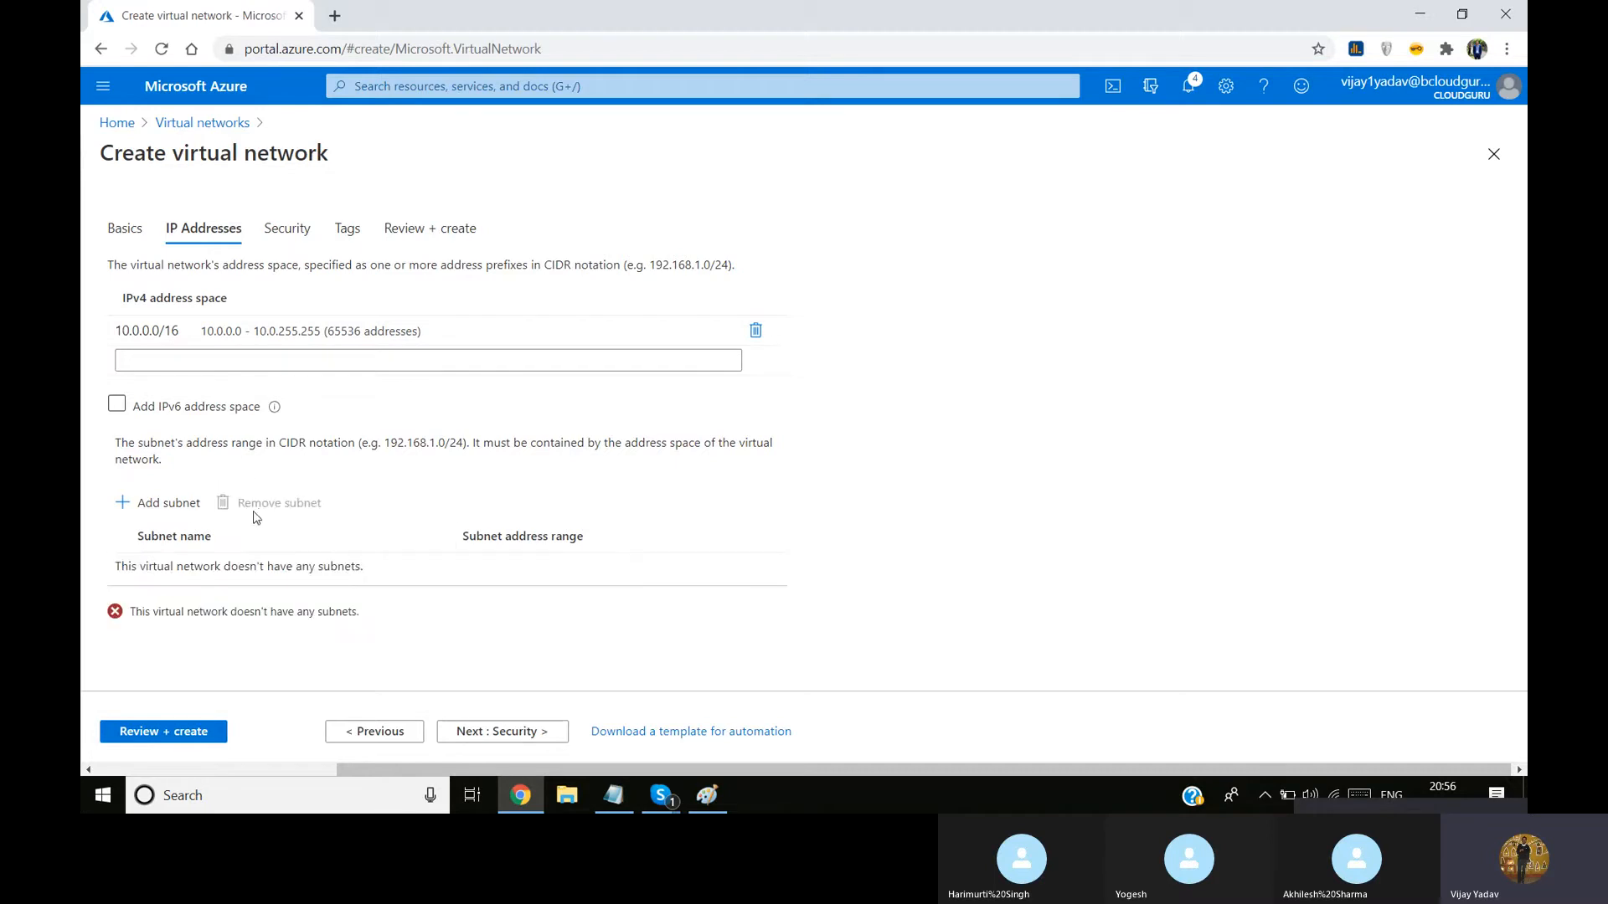
Add a subnet named Mangement_Subnet with the address range 10.0.2.0/24, checking the range against the Paint diagram
click(160, 503)
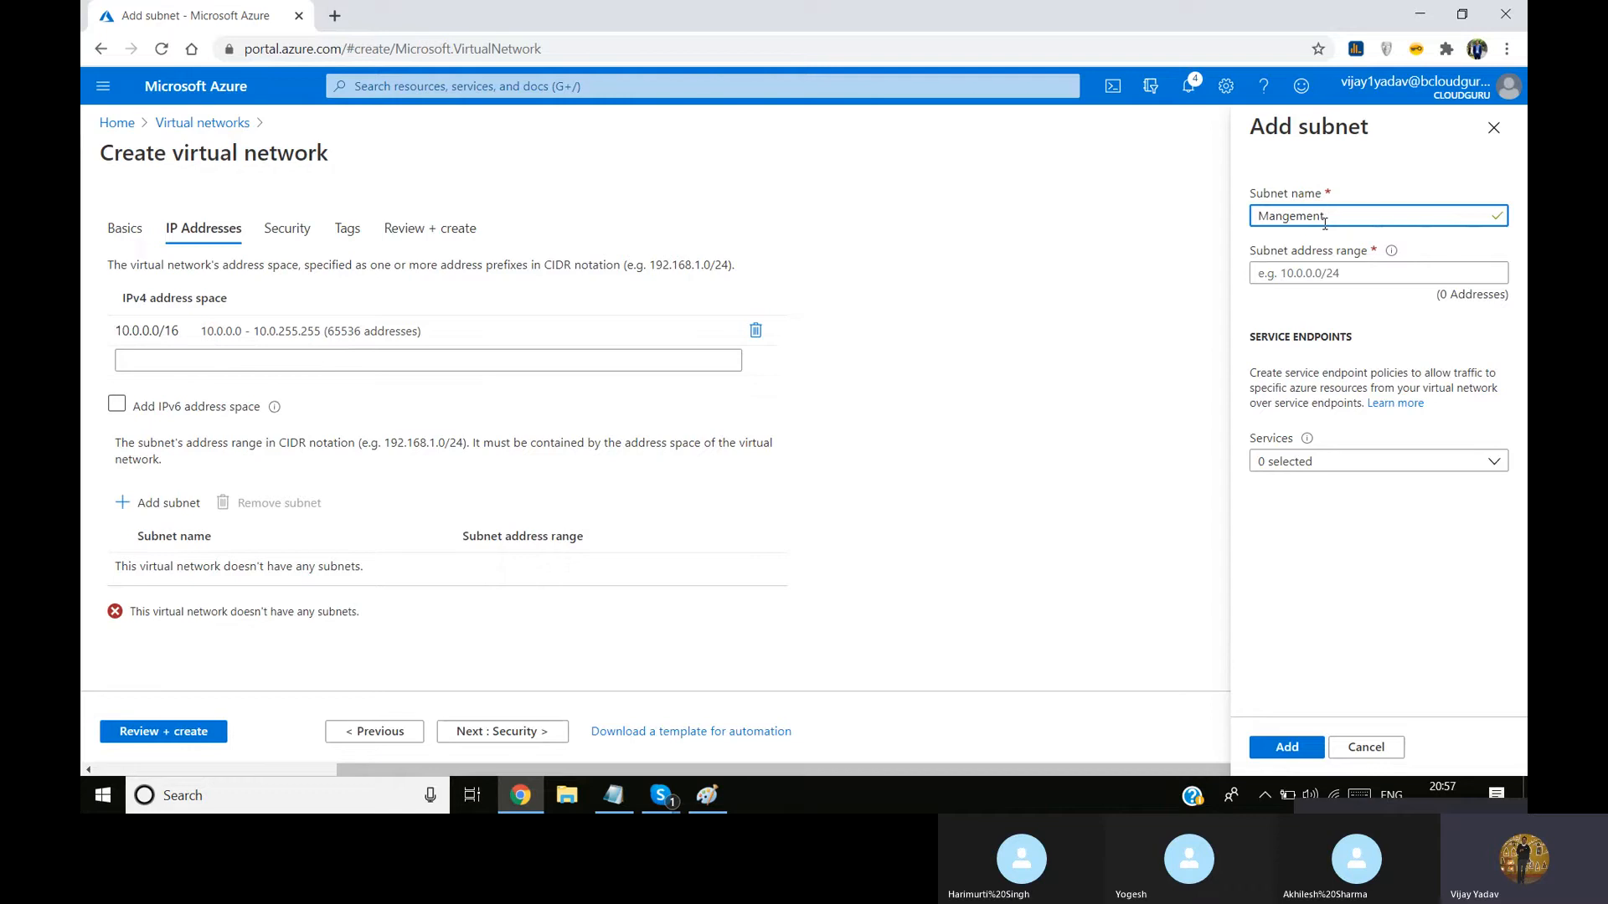
text(bnet)
click(1310, 269)
text(10)
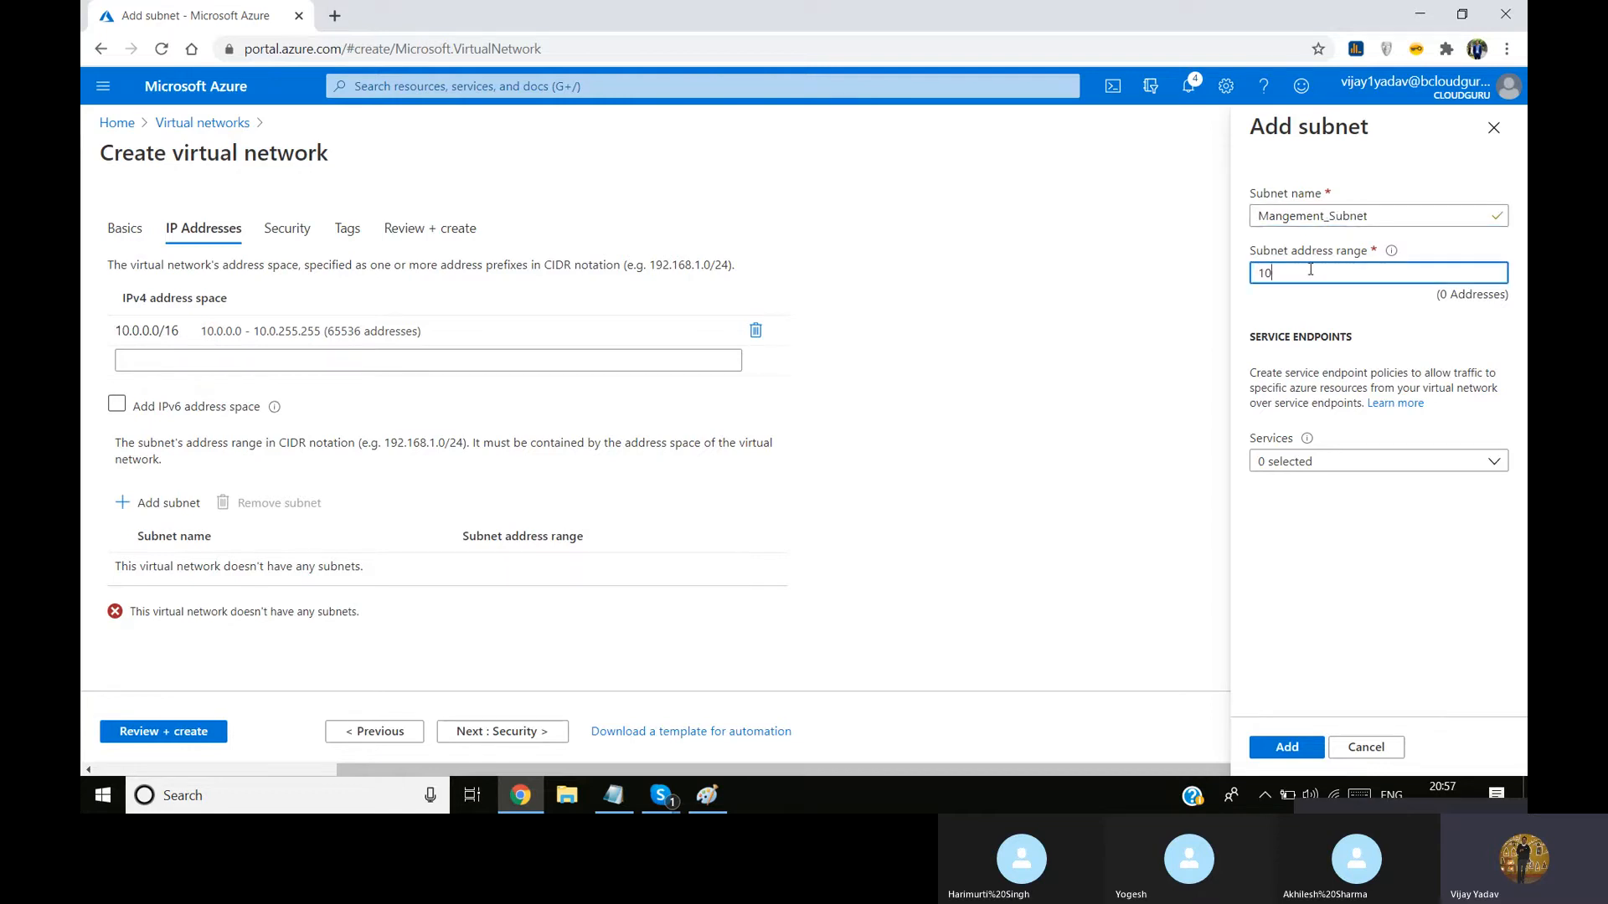
text(.0.2.0)
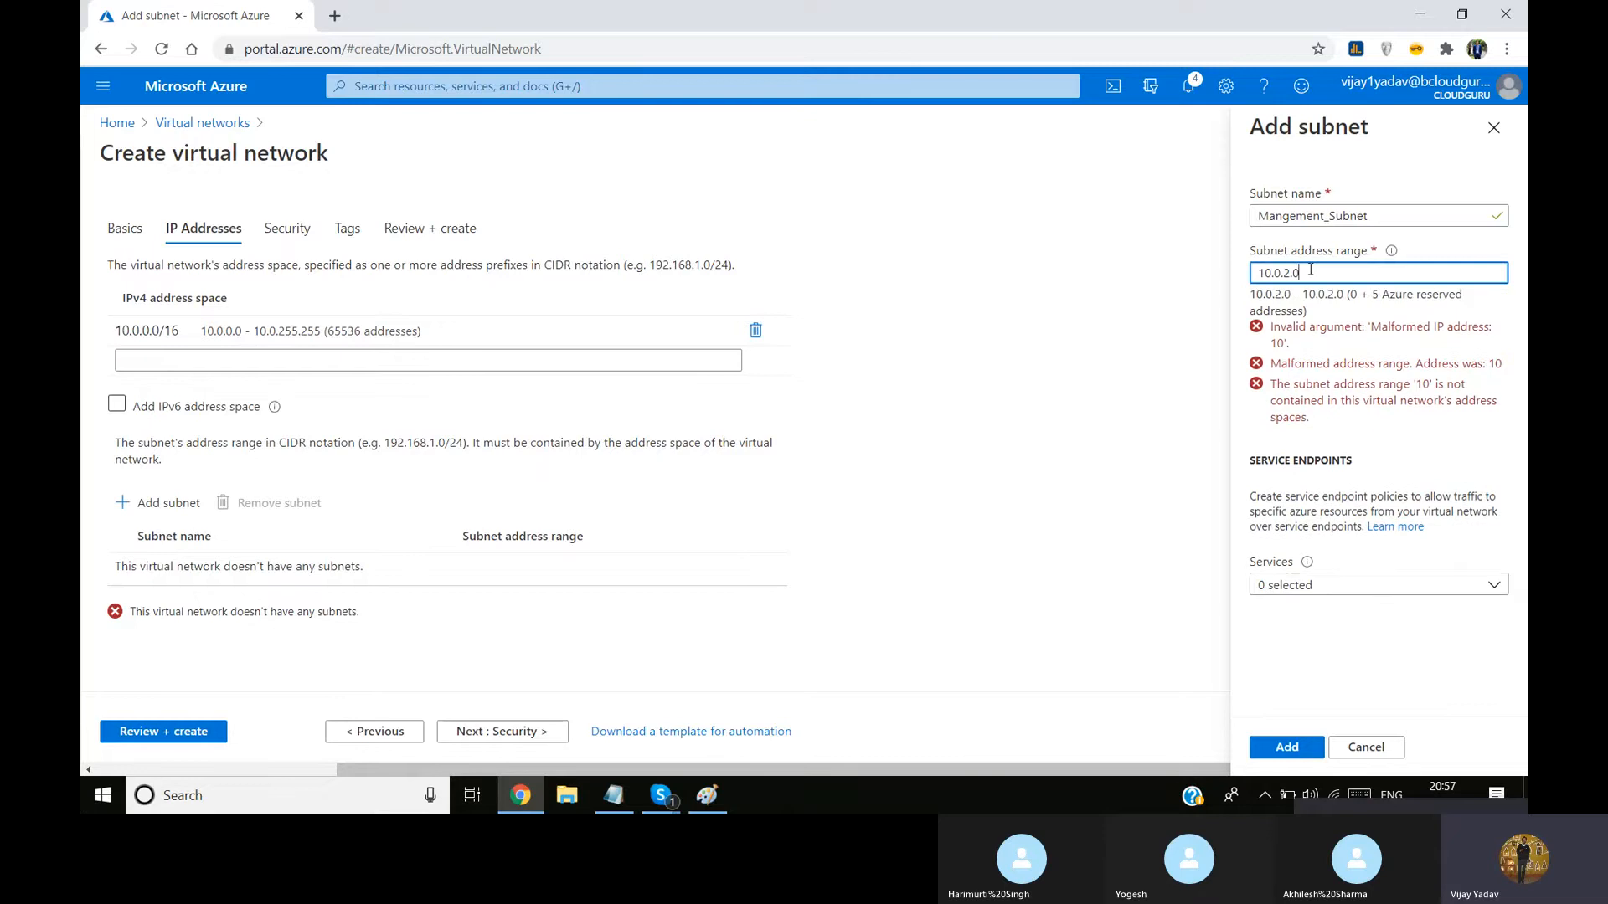
text(/24)
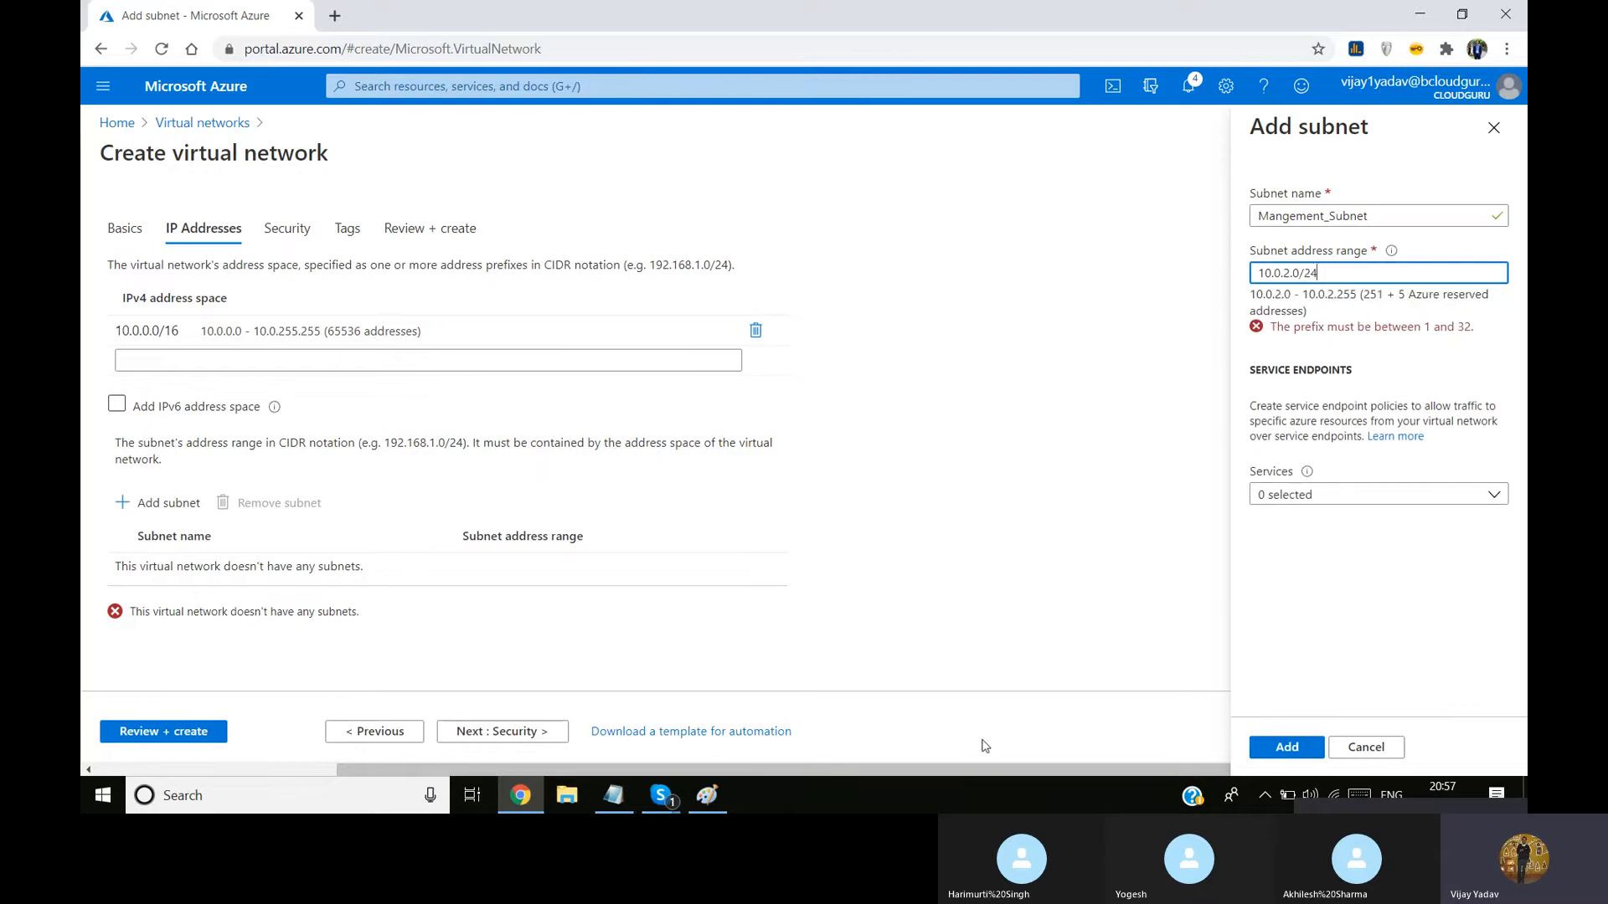
click(707, 795)
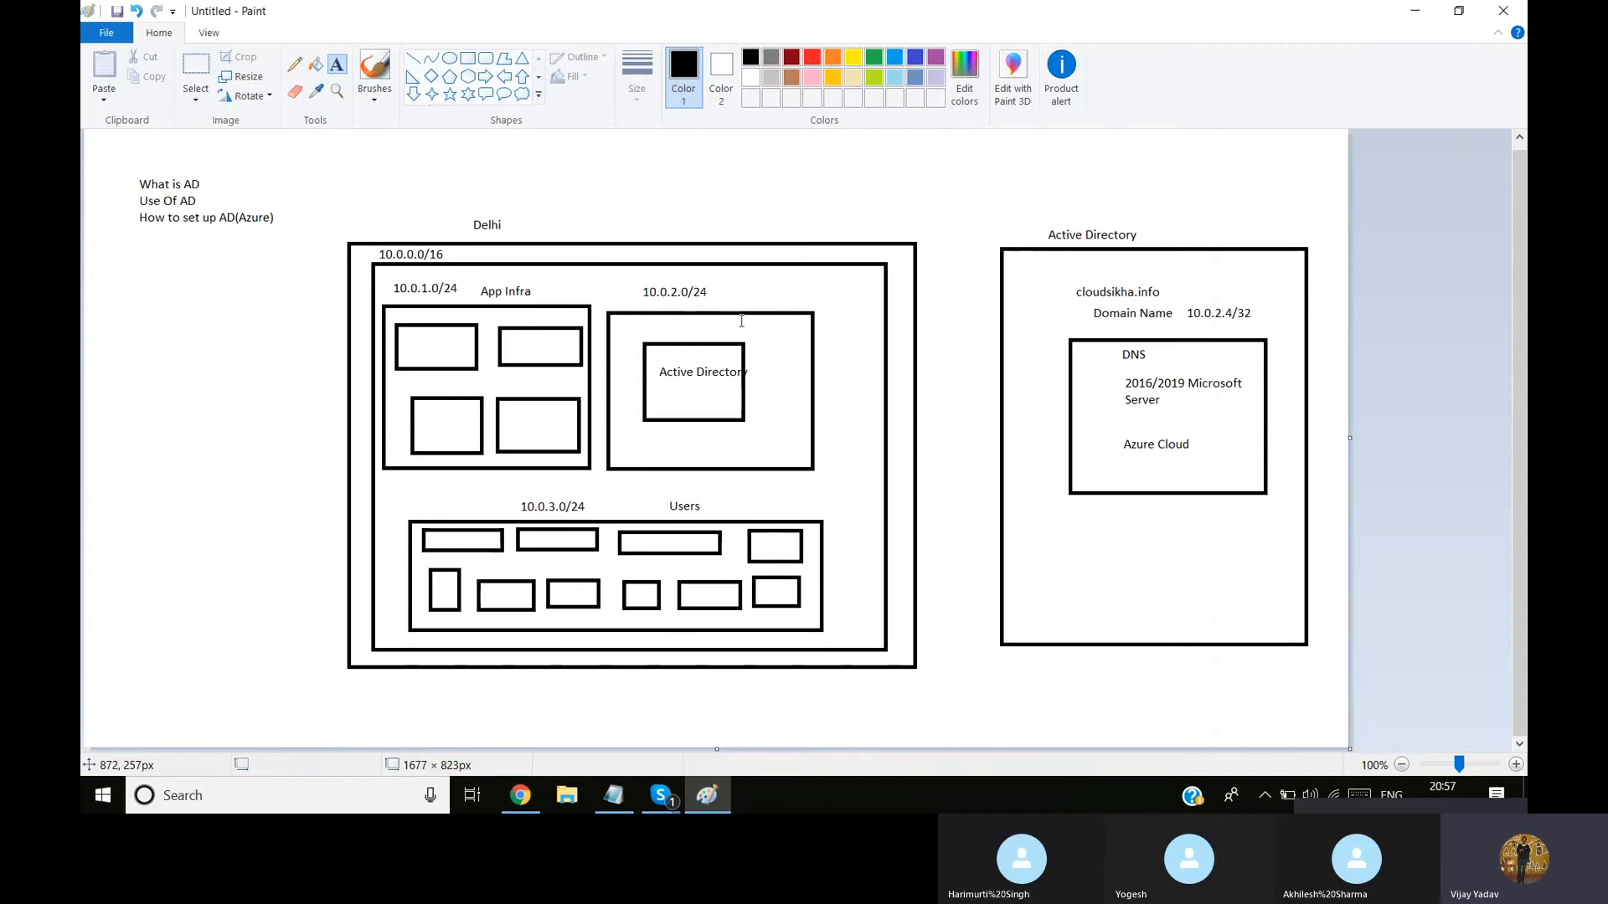
click(1415, 10)
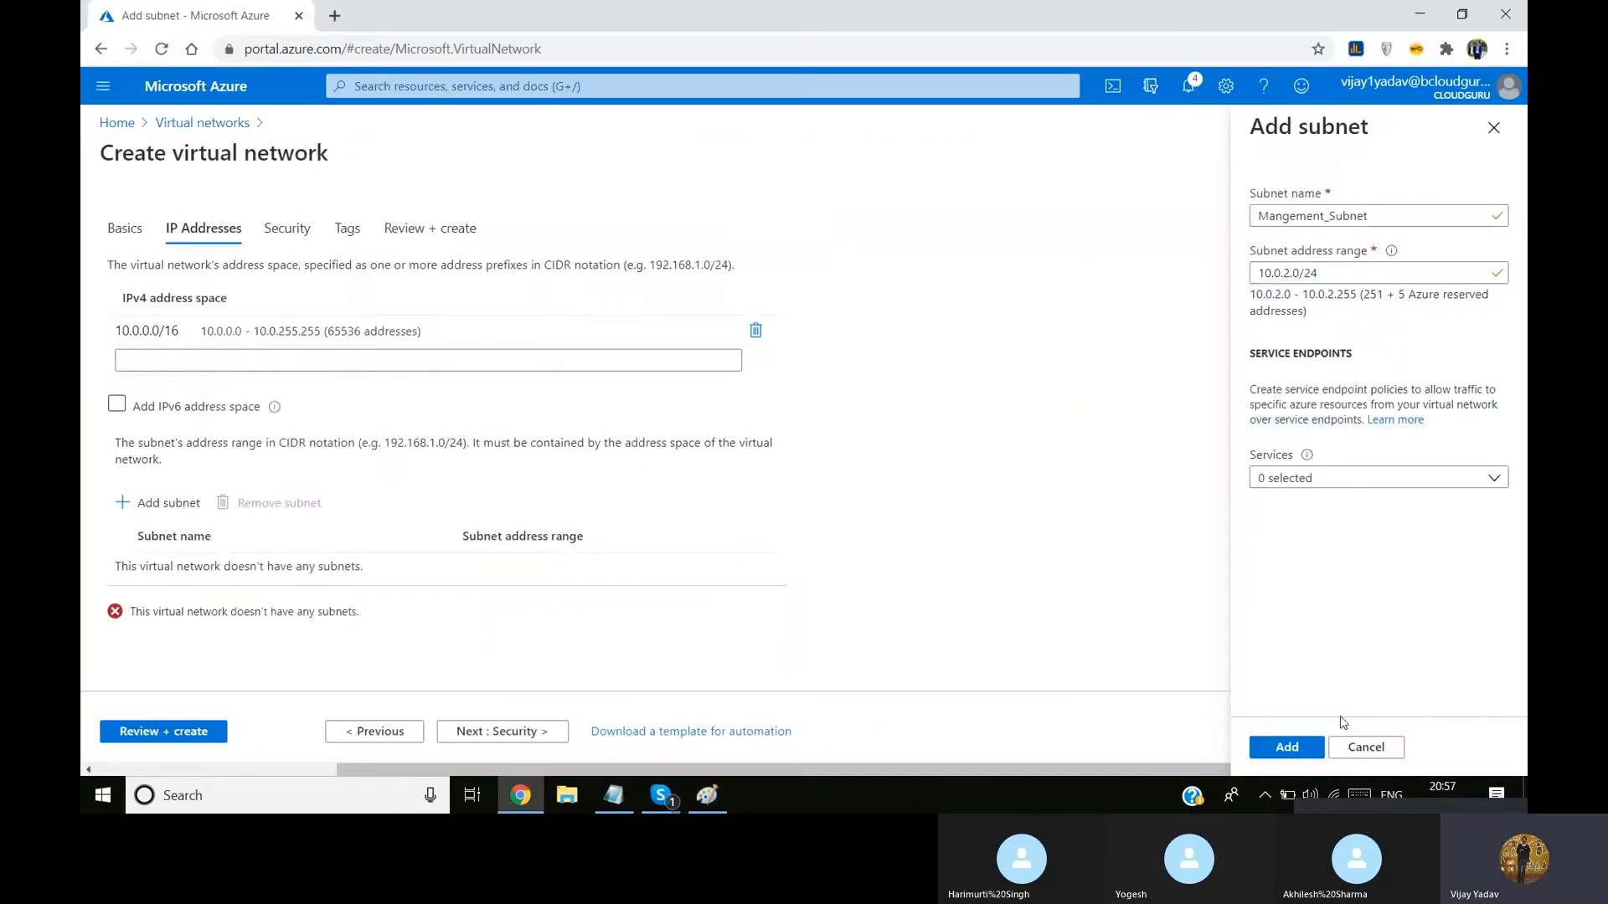
click(1290, 747)
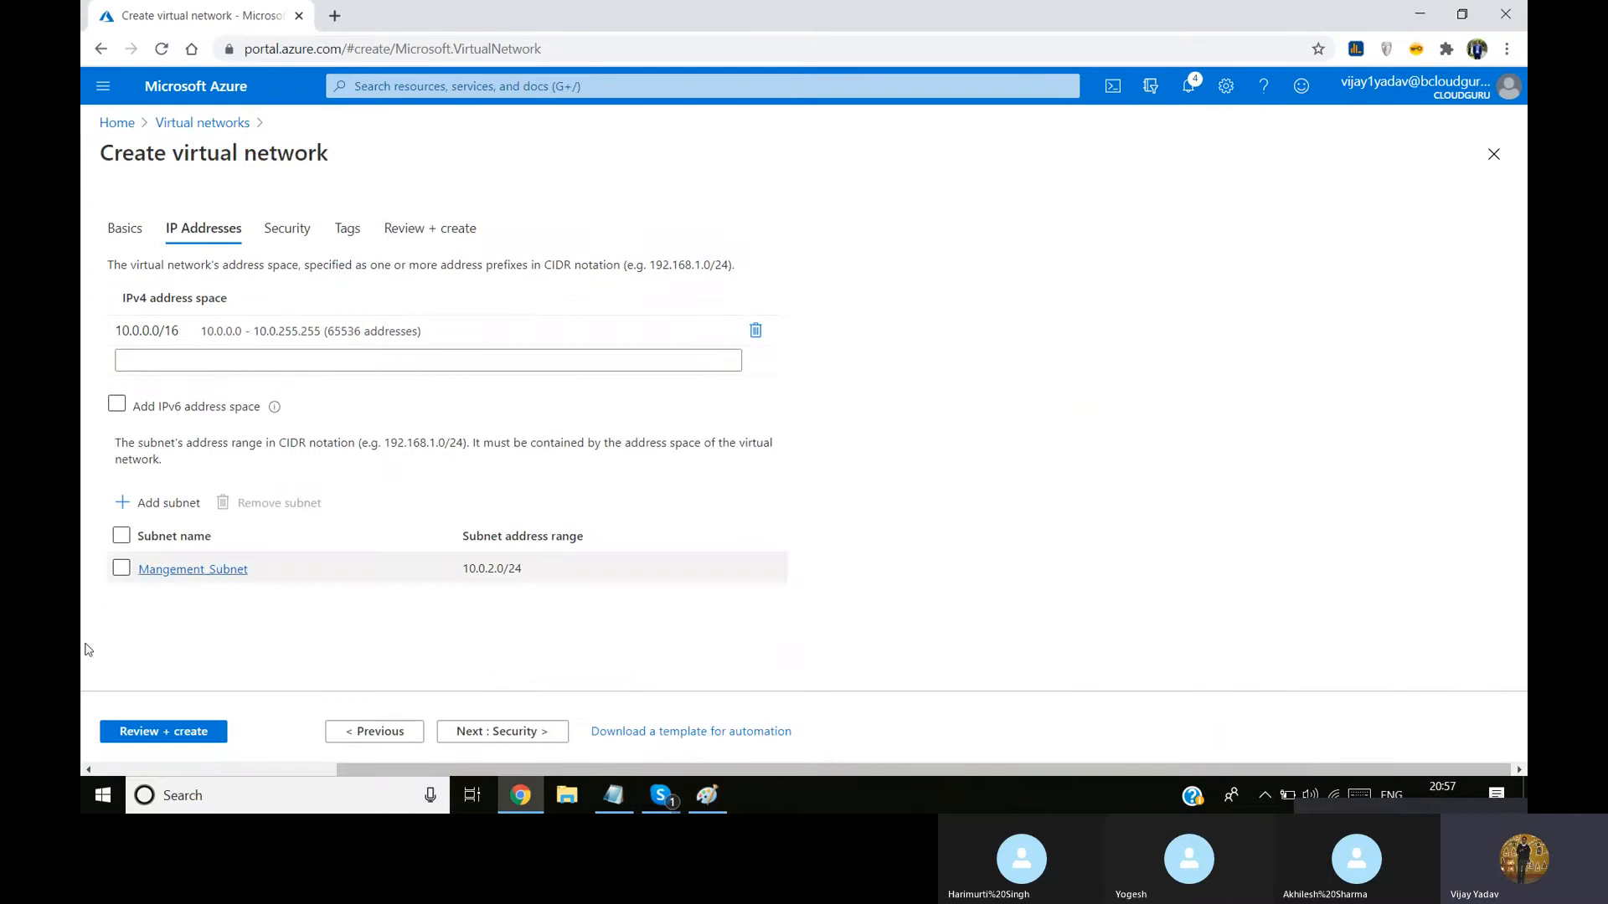
Add a subnet named App_Subnet with the address range 10.0.1.0/24 to the new virtual network
click(168, 503)
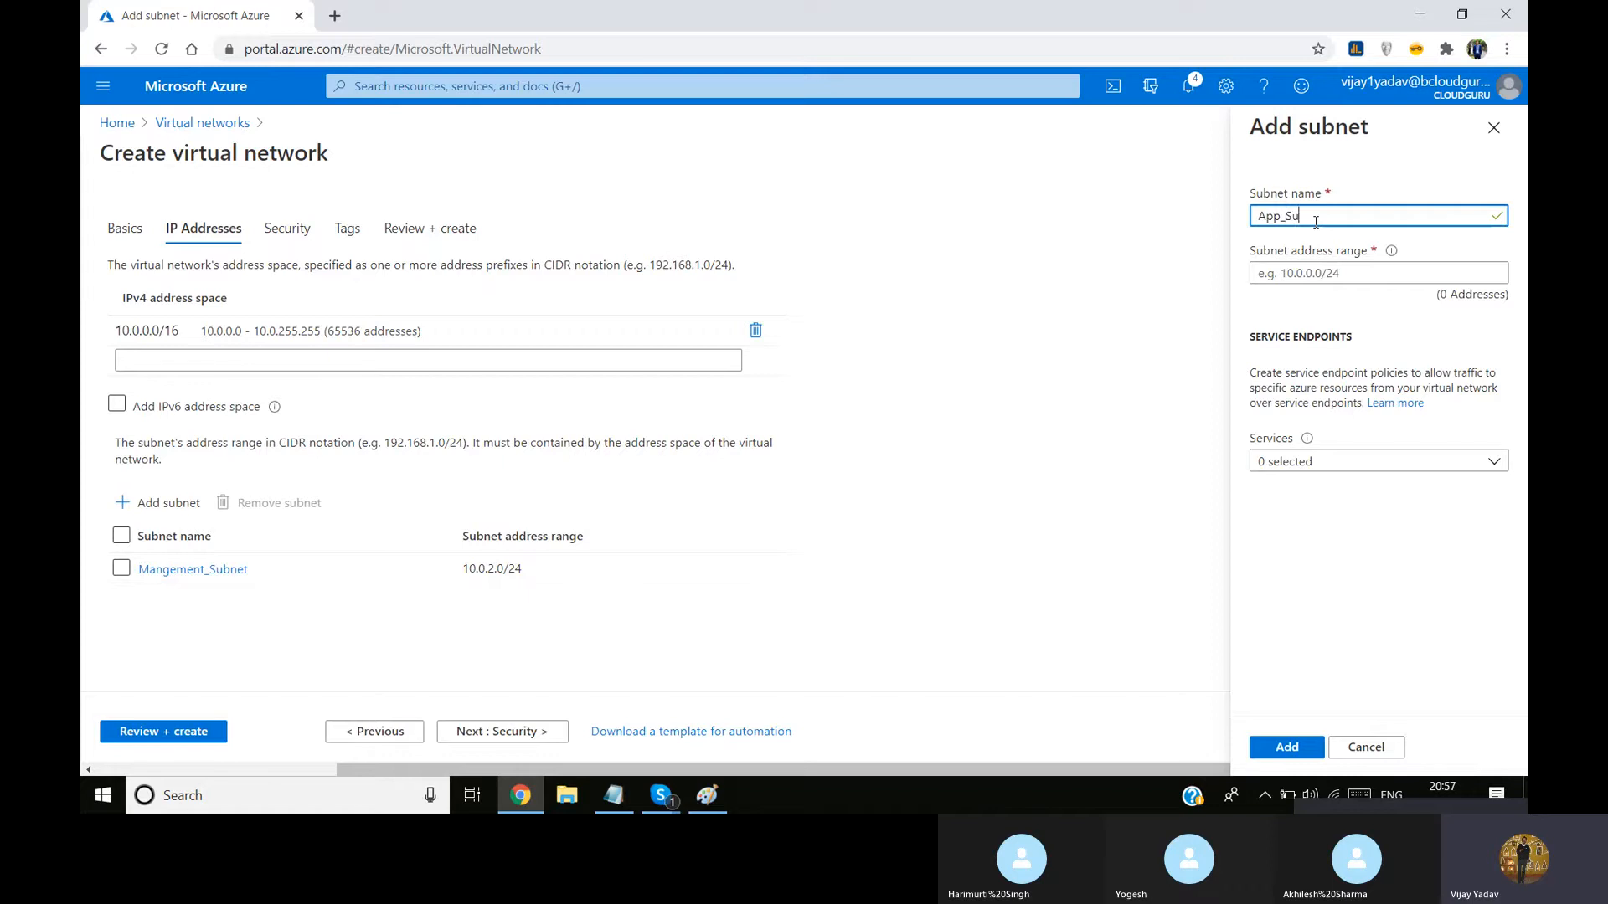
text(t)
click(1269, 273)
text(10)
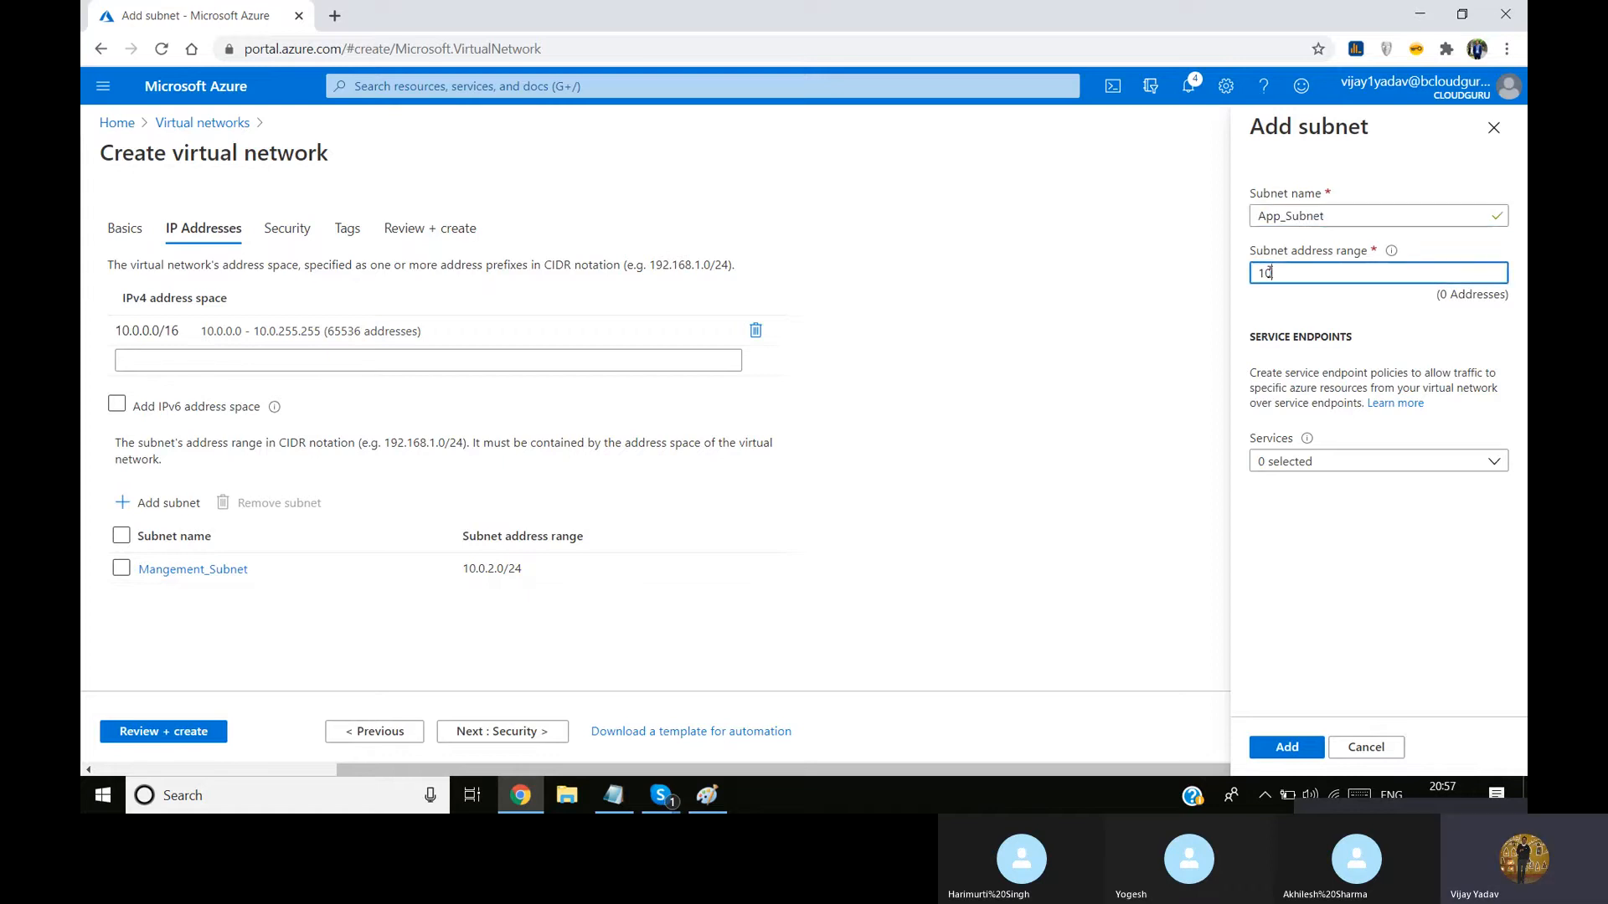
text(.0.1.)
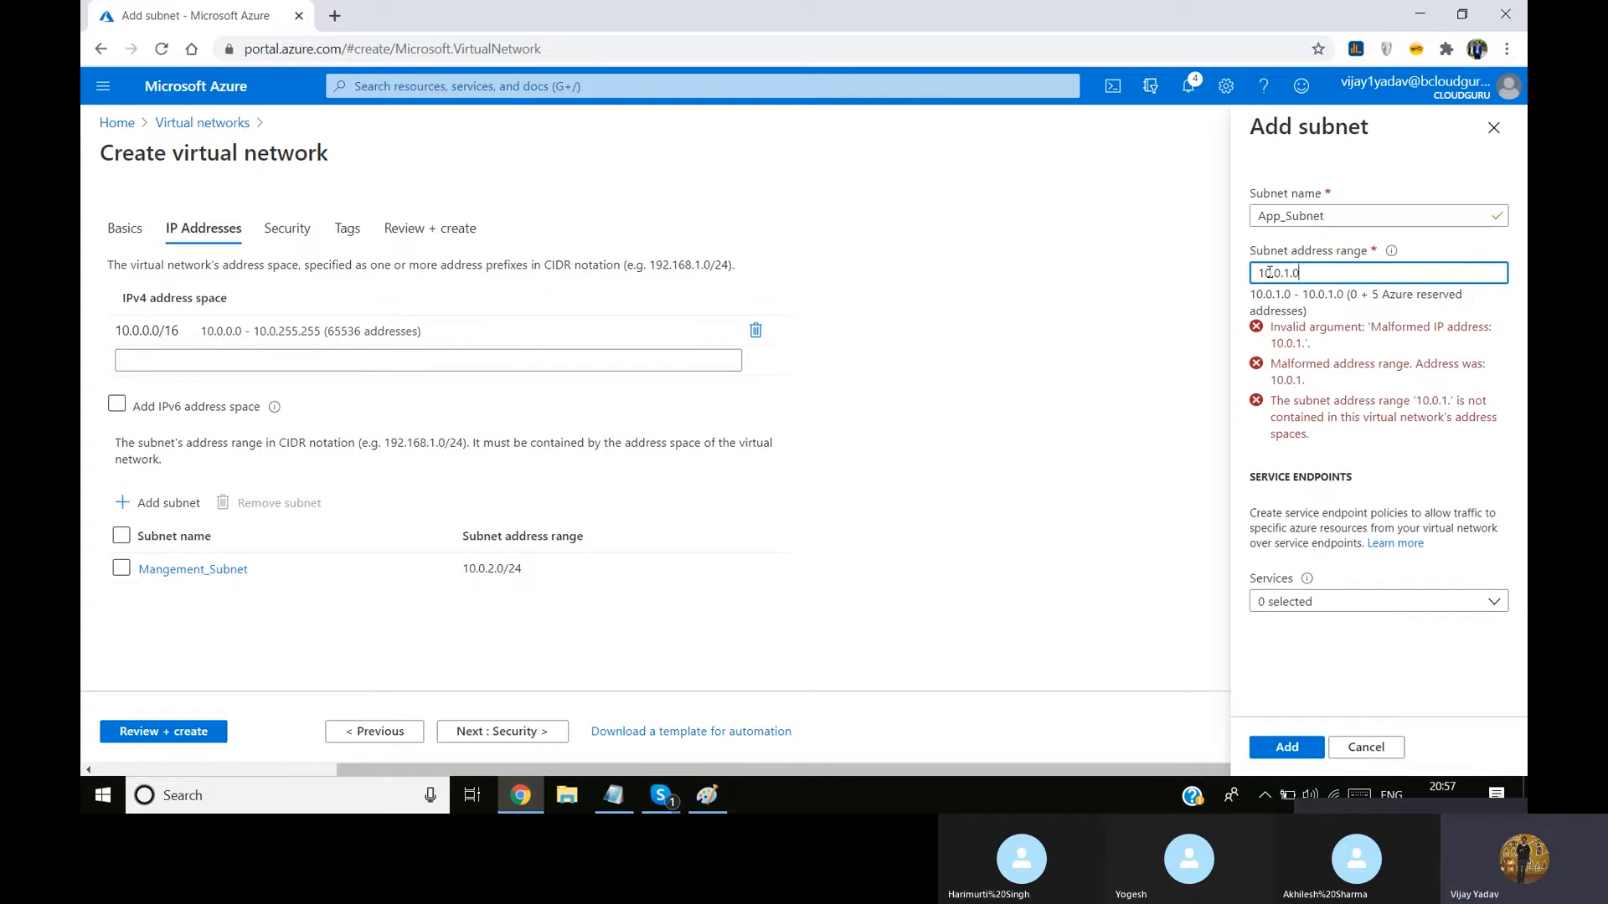
text(0/24)
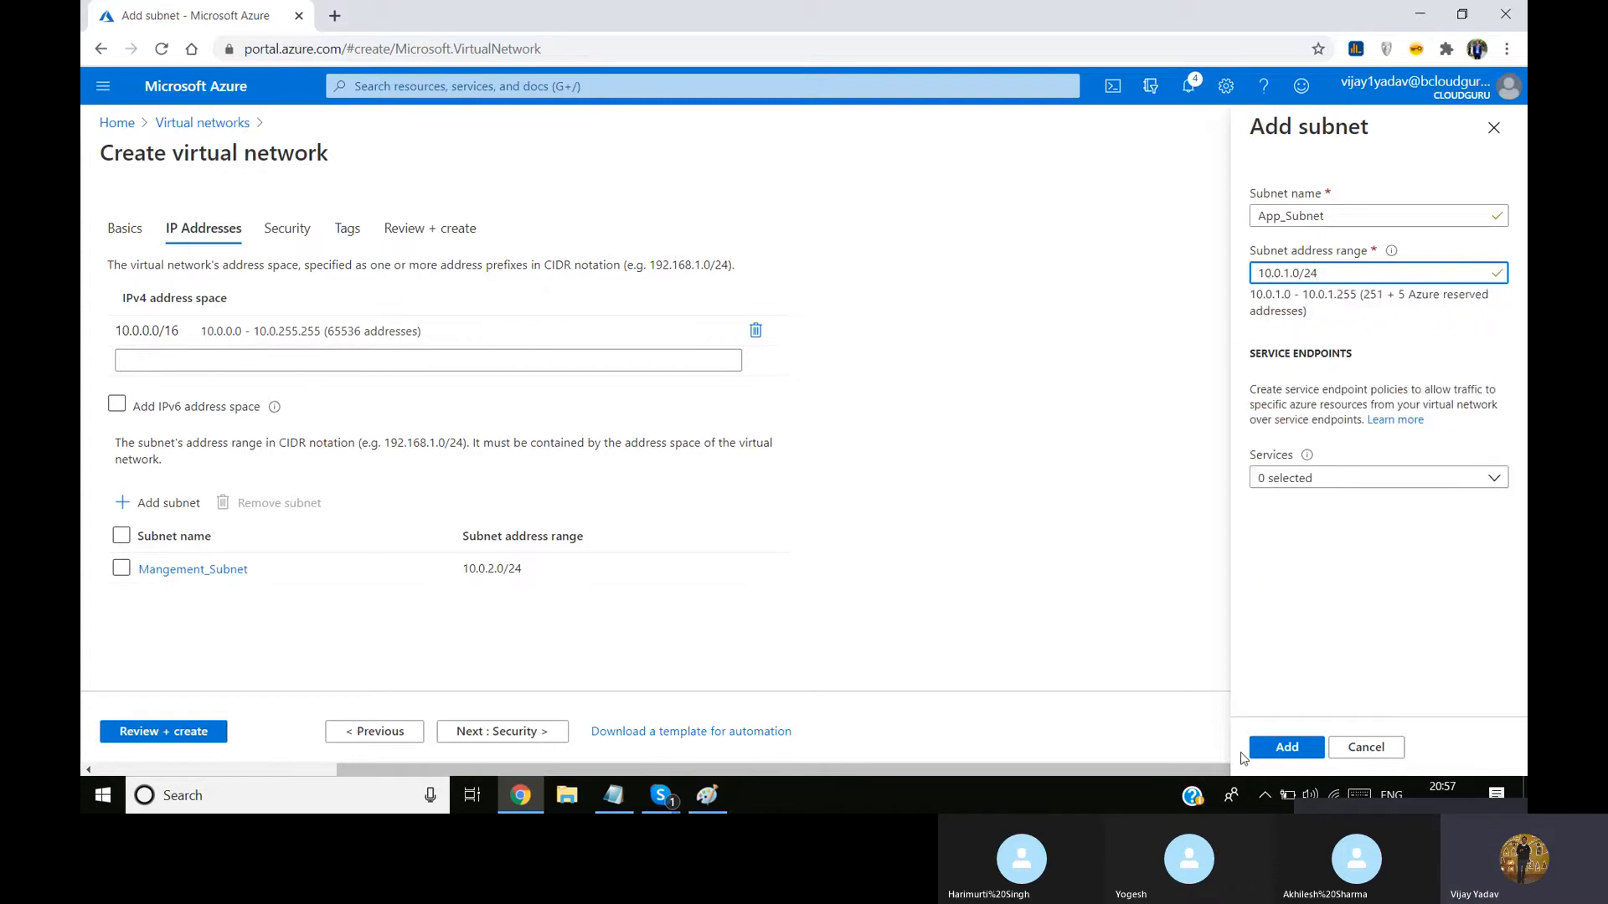
click(1297, 747)
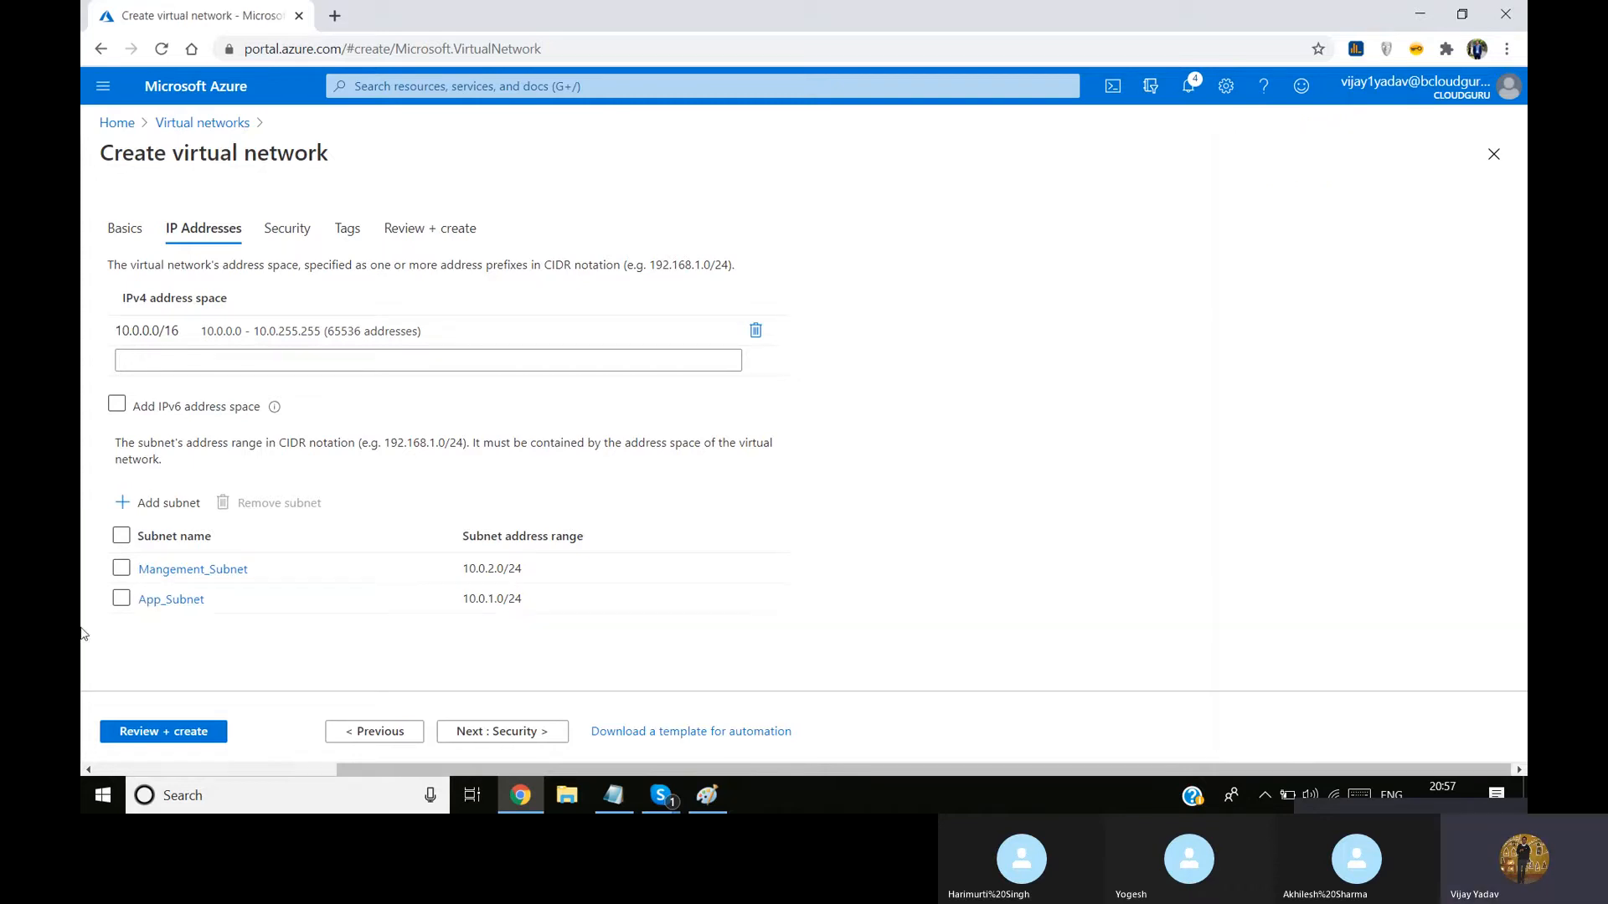
Add a subnet named User_Subnet with the address range 10.0.3.0/24 to the new virtual network
click(156, 510)
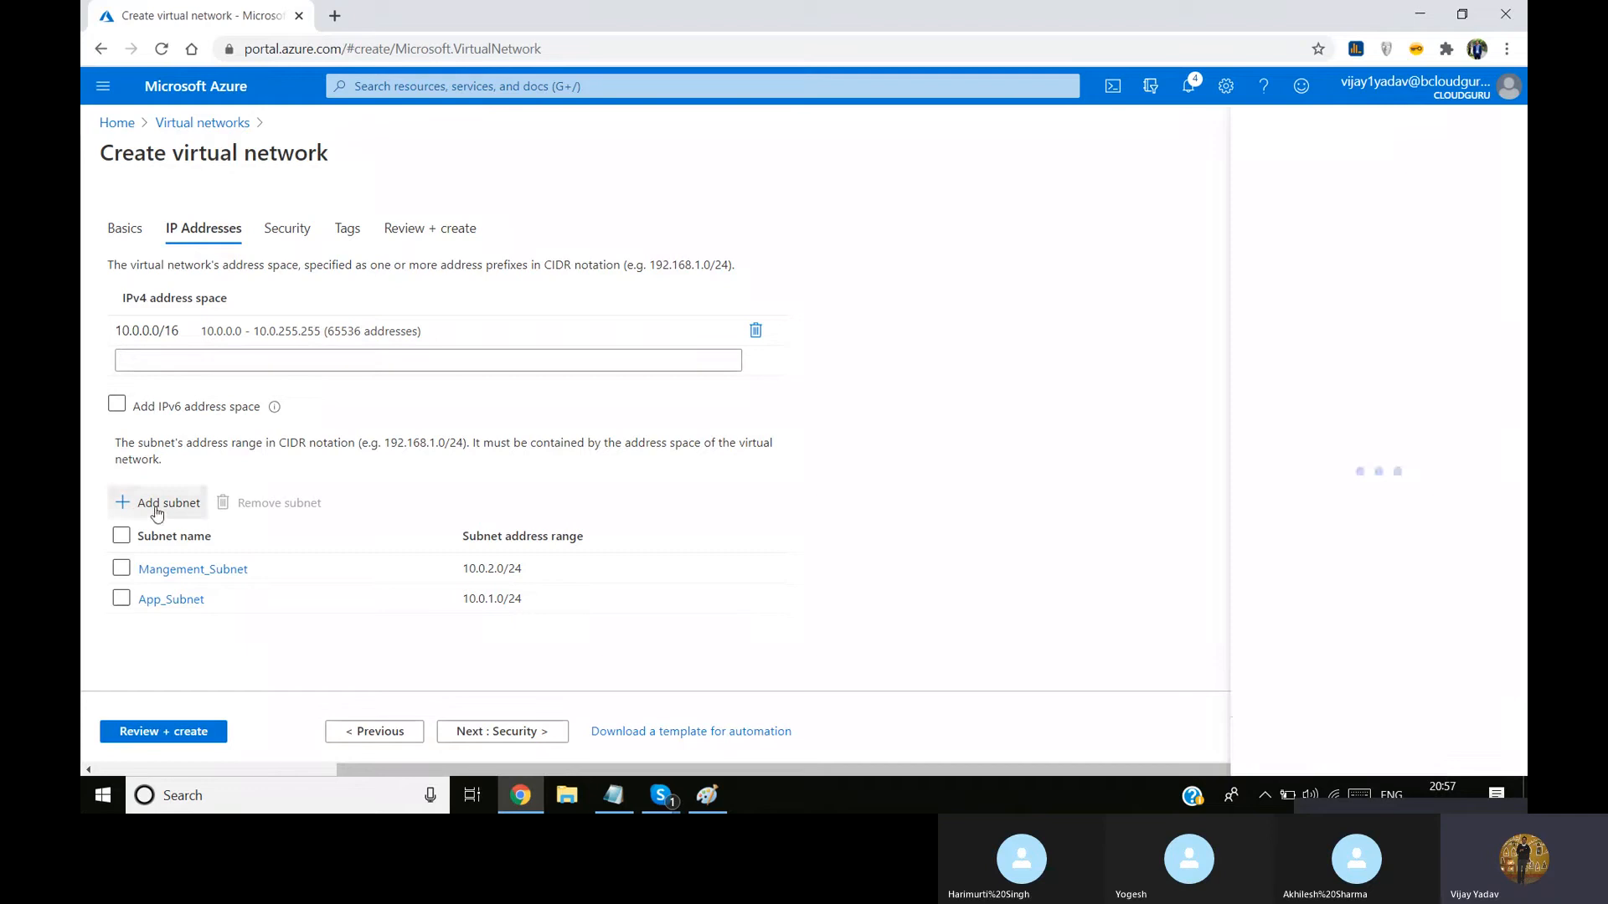
text(U)
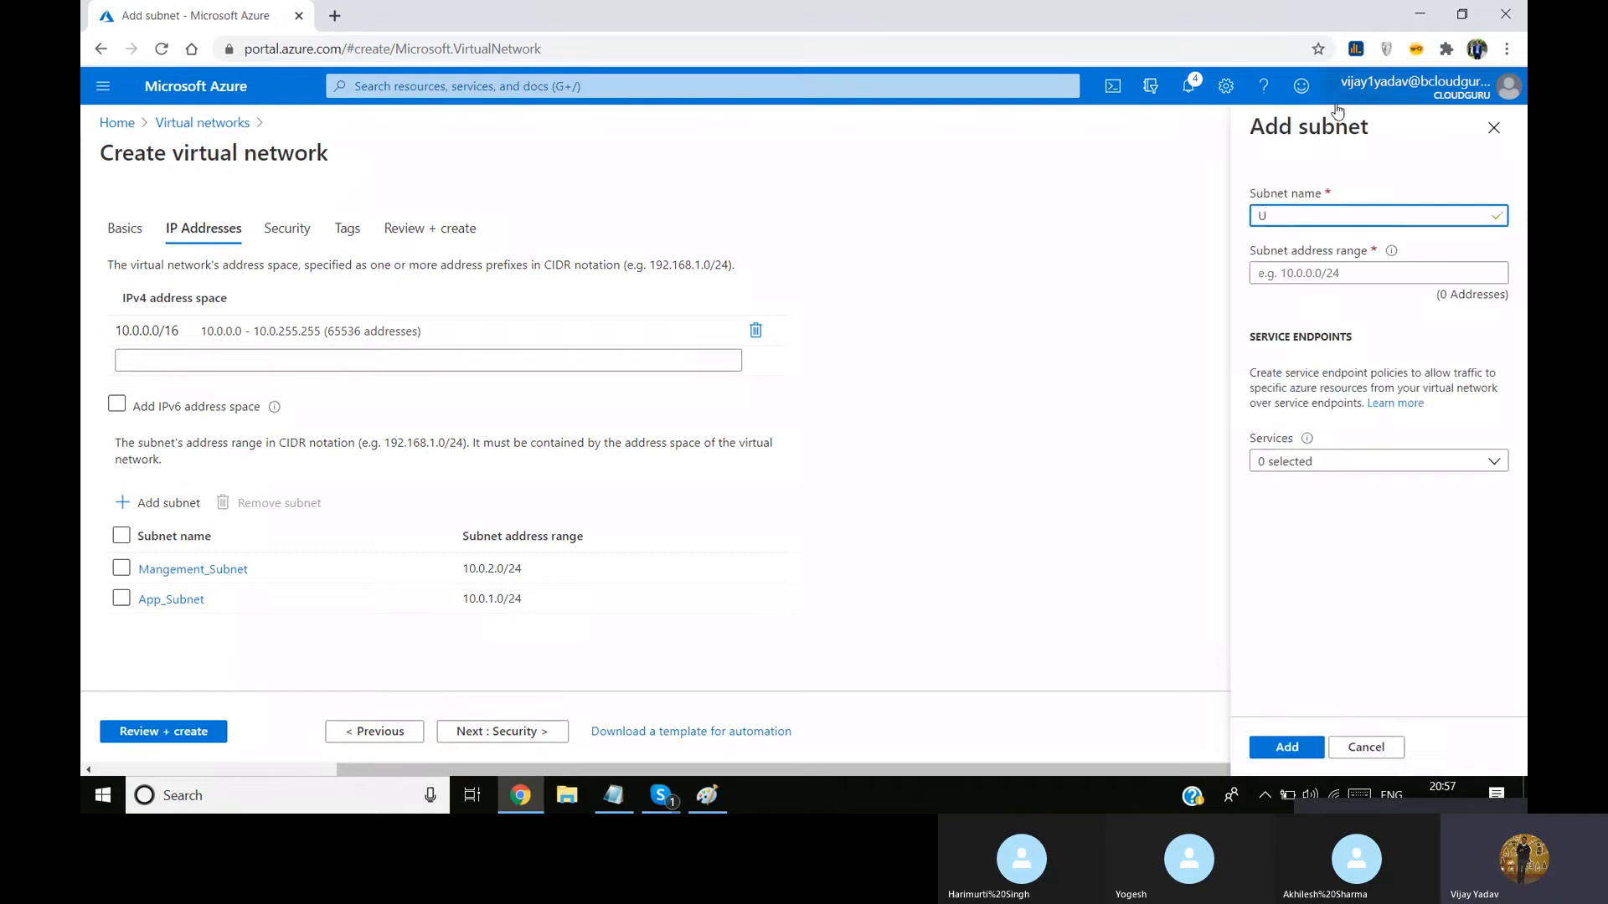
text(ser_Subnet)
click(1306, 275)
text(10)
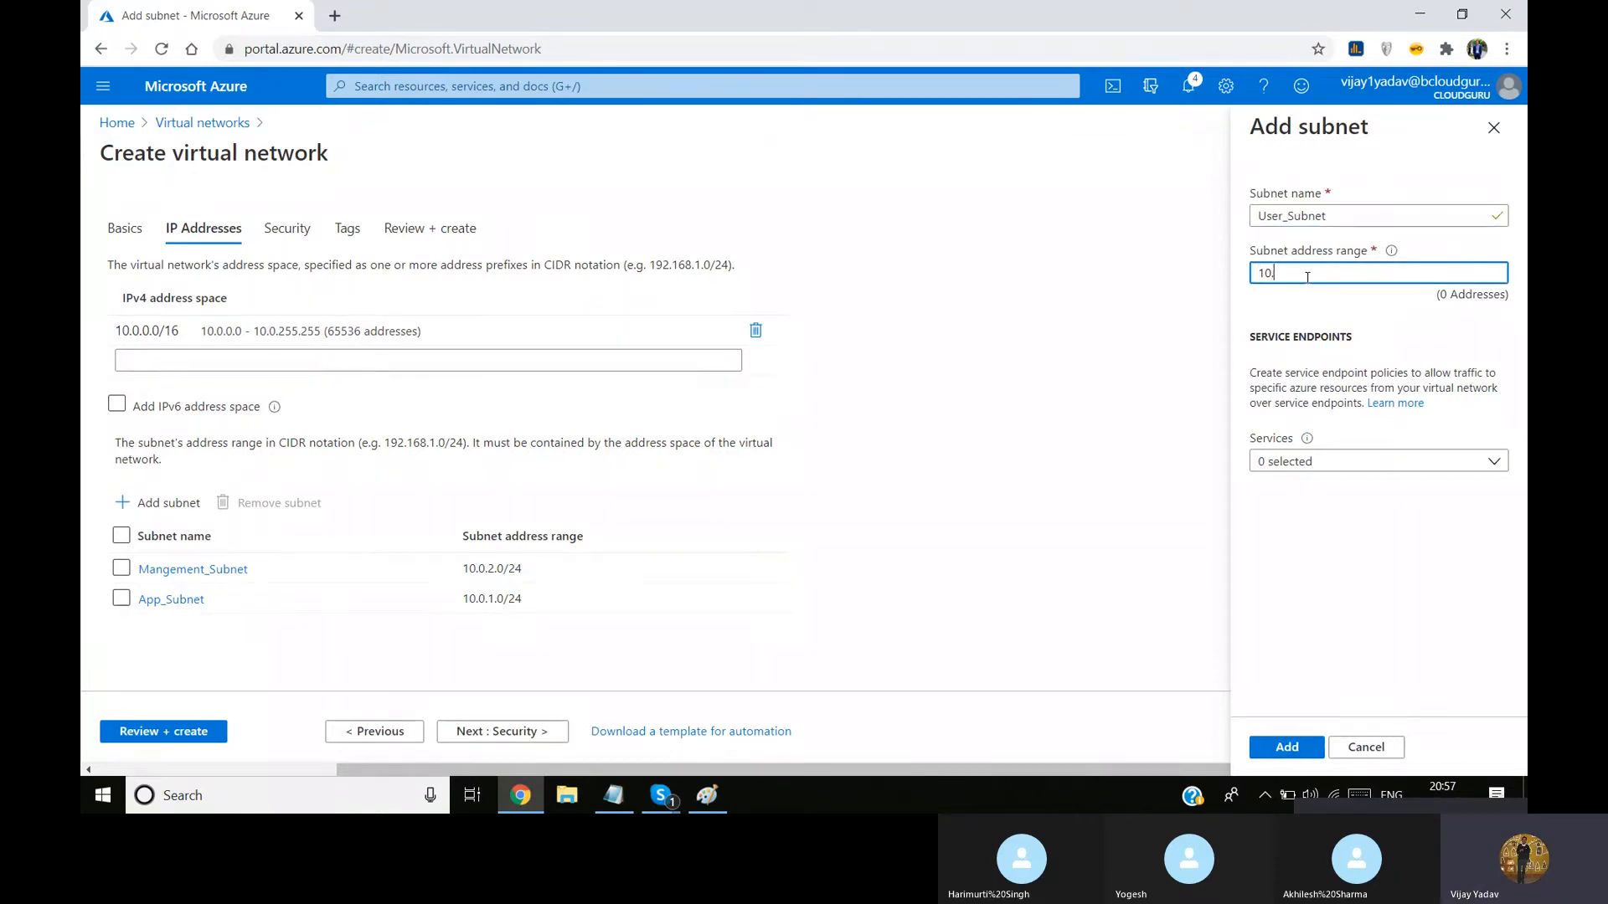
text(.0.3.0/24)
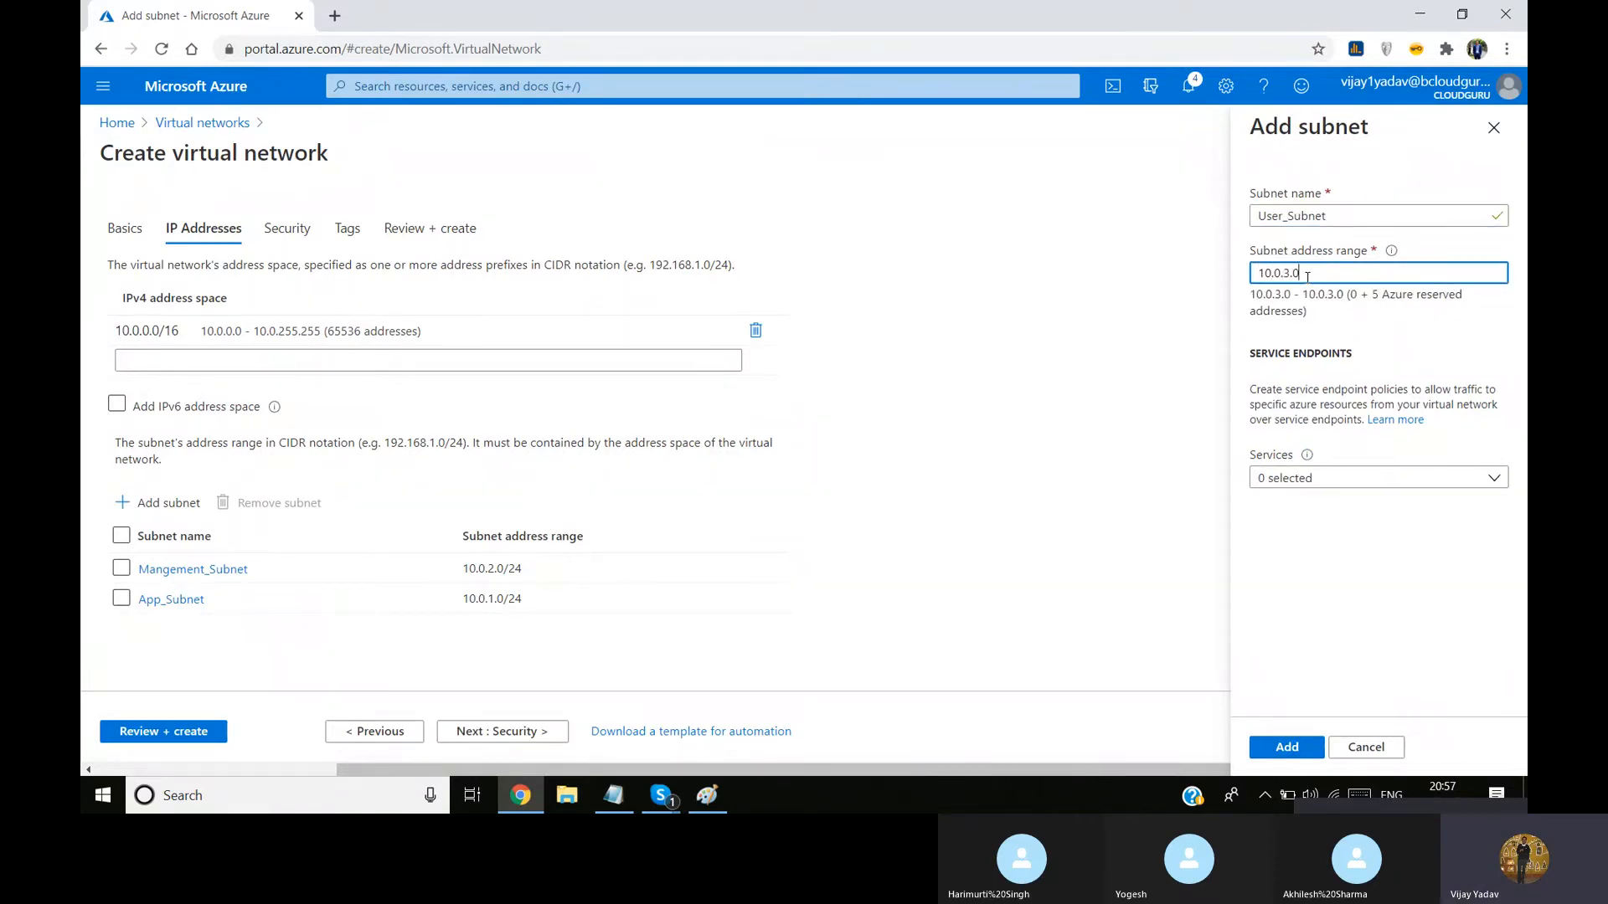
click(1281, 746)
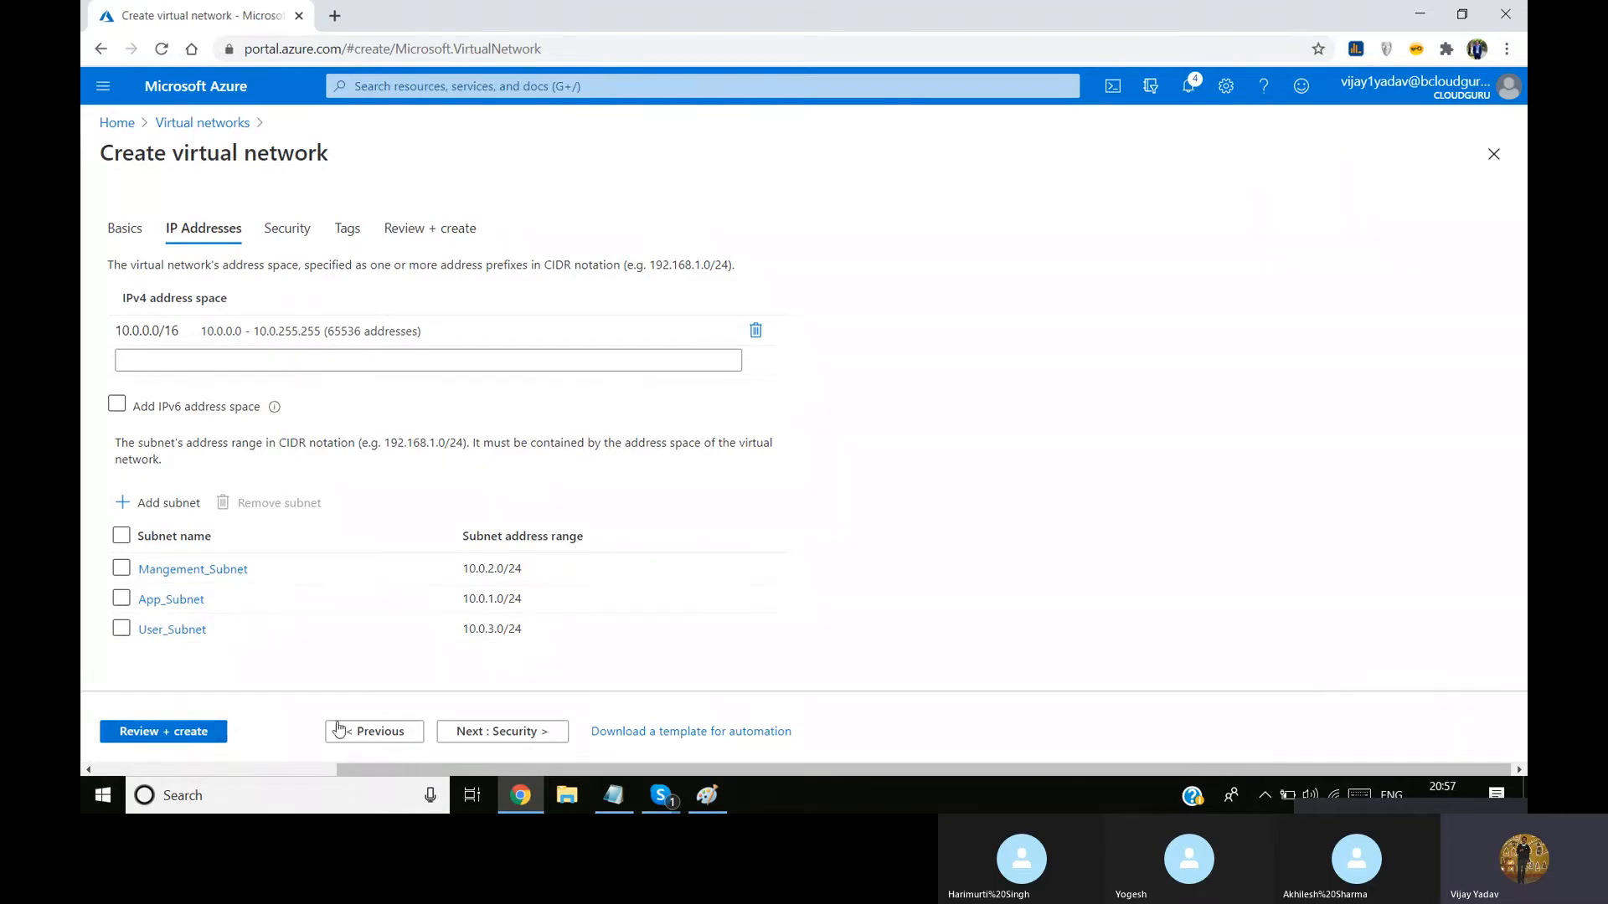
Review and create the virtual network, and consult the Paint network diagram during its deployment
click(201, 733)
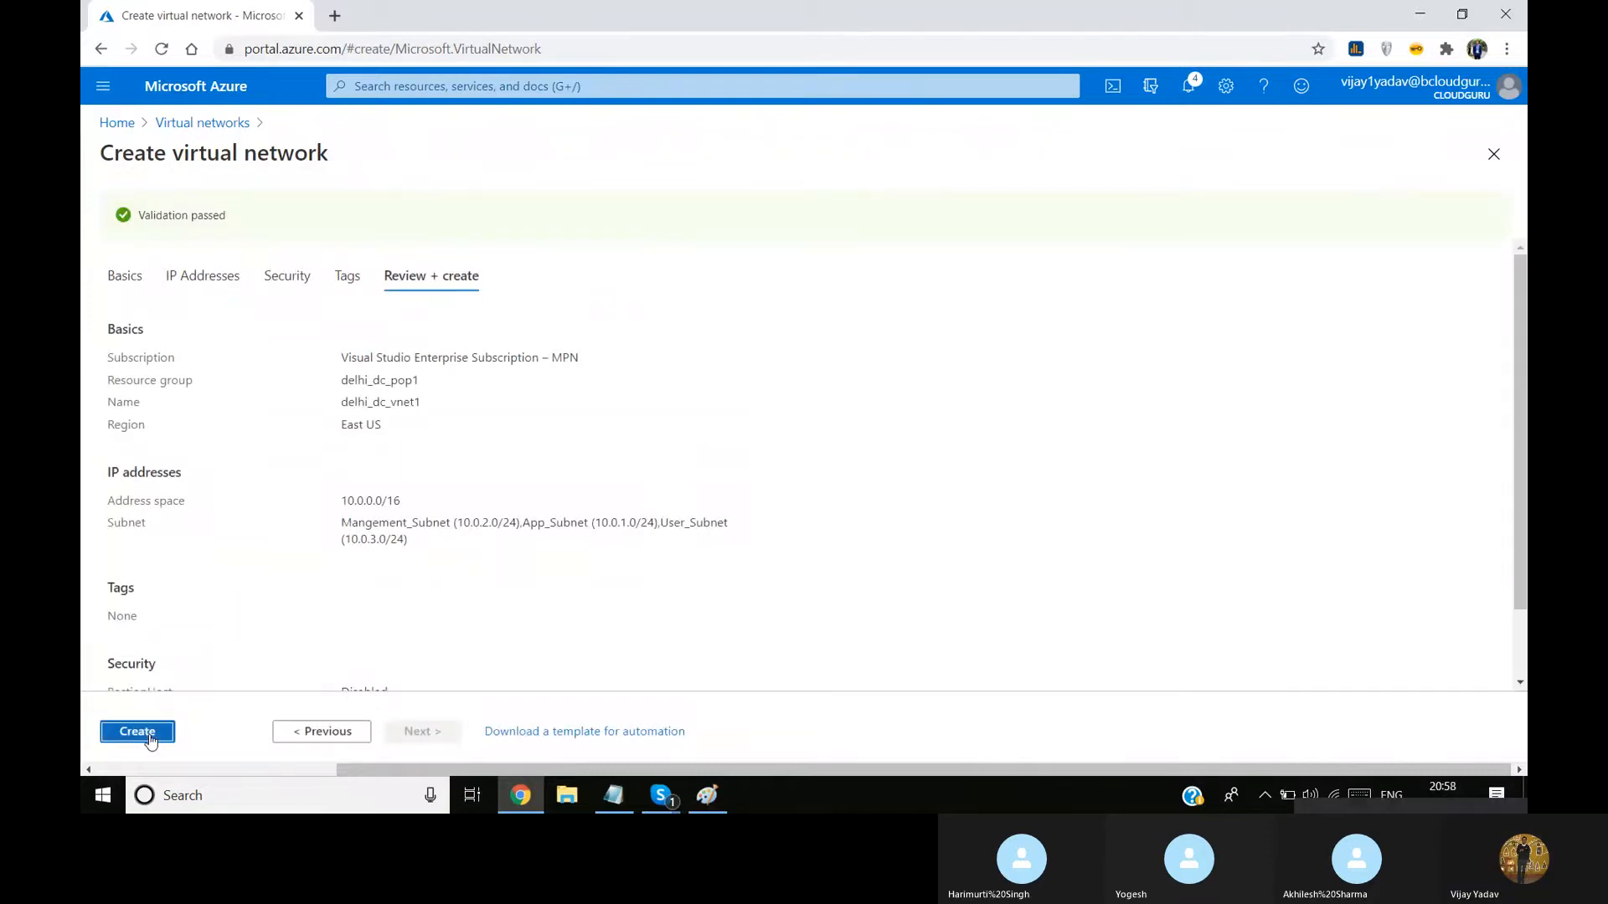
click(137, 732)
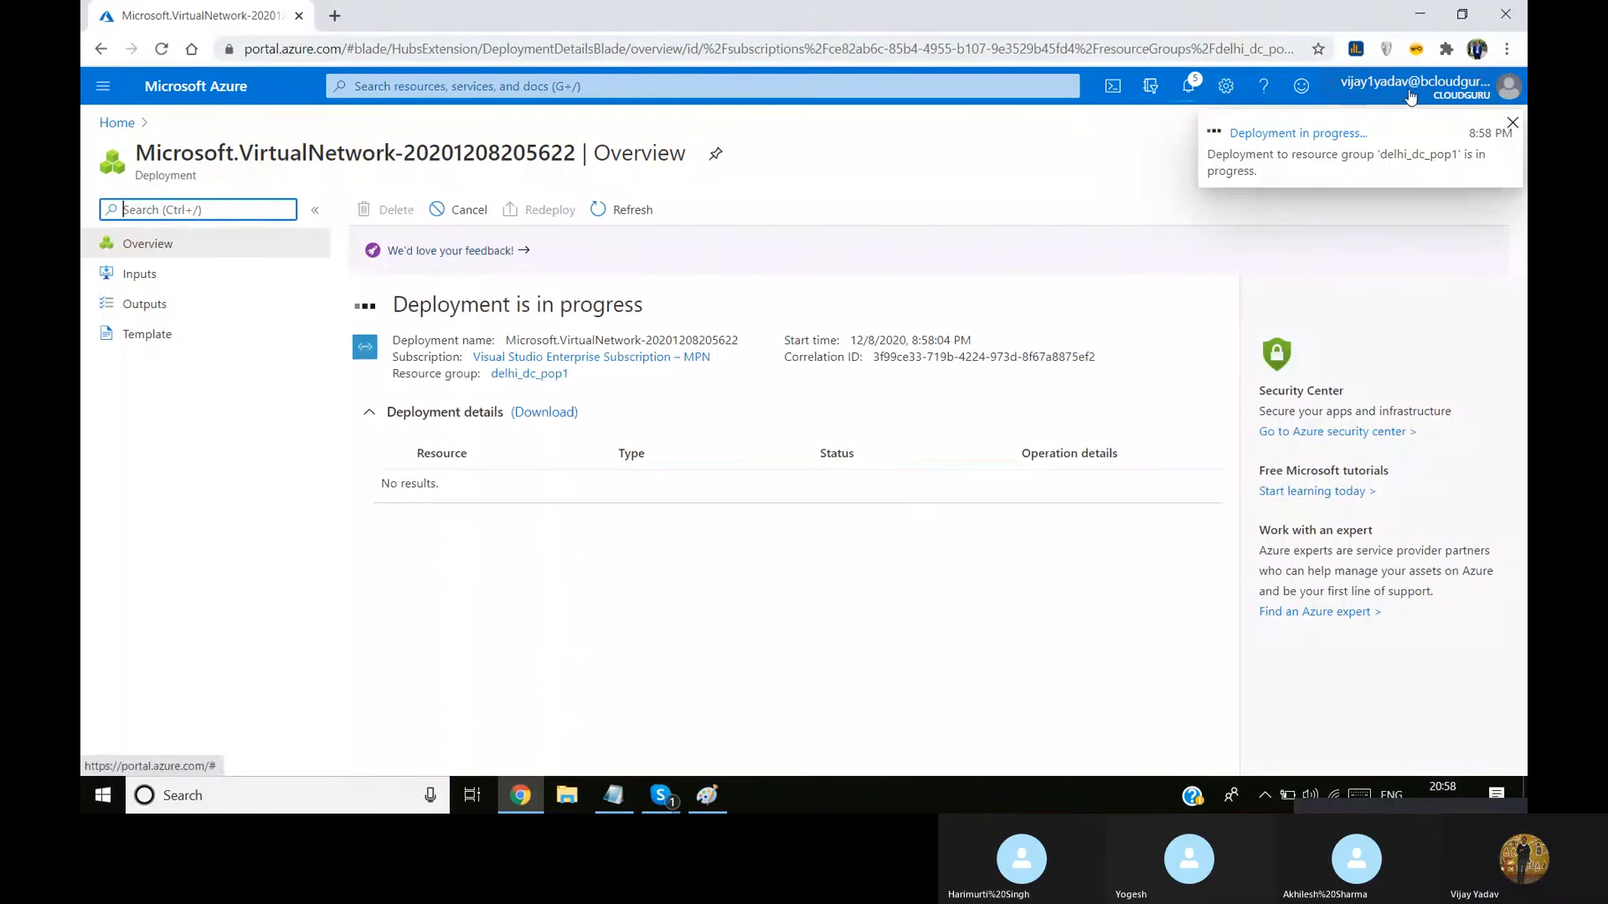
click(1512, 122)
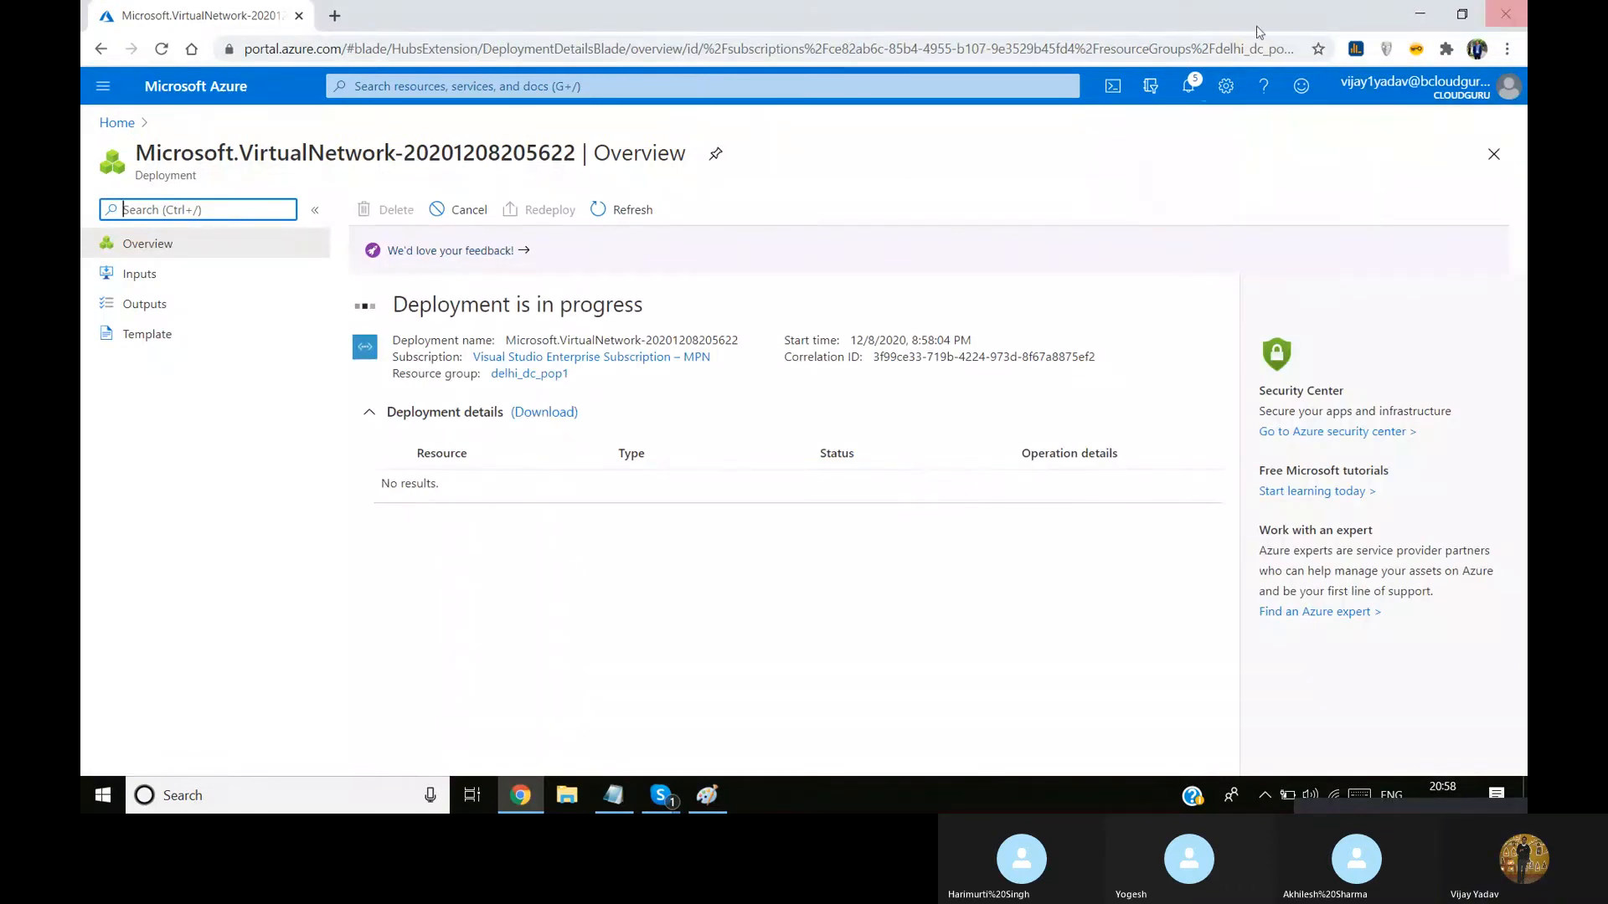
click(706, 794)
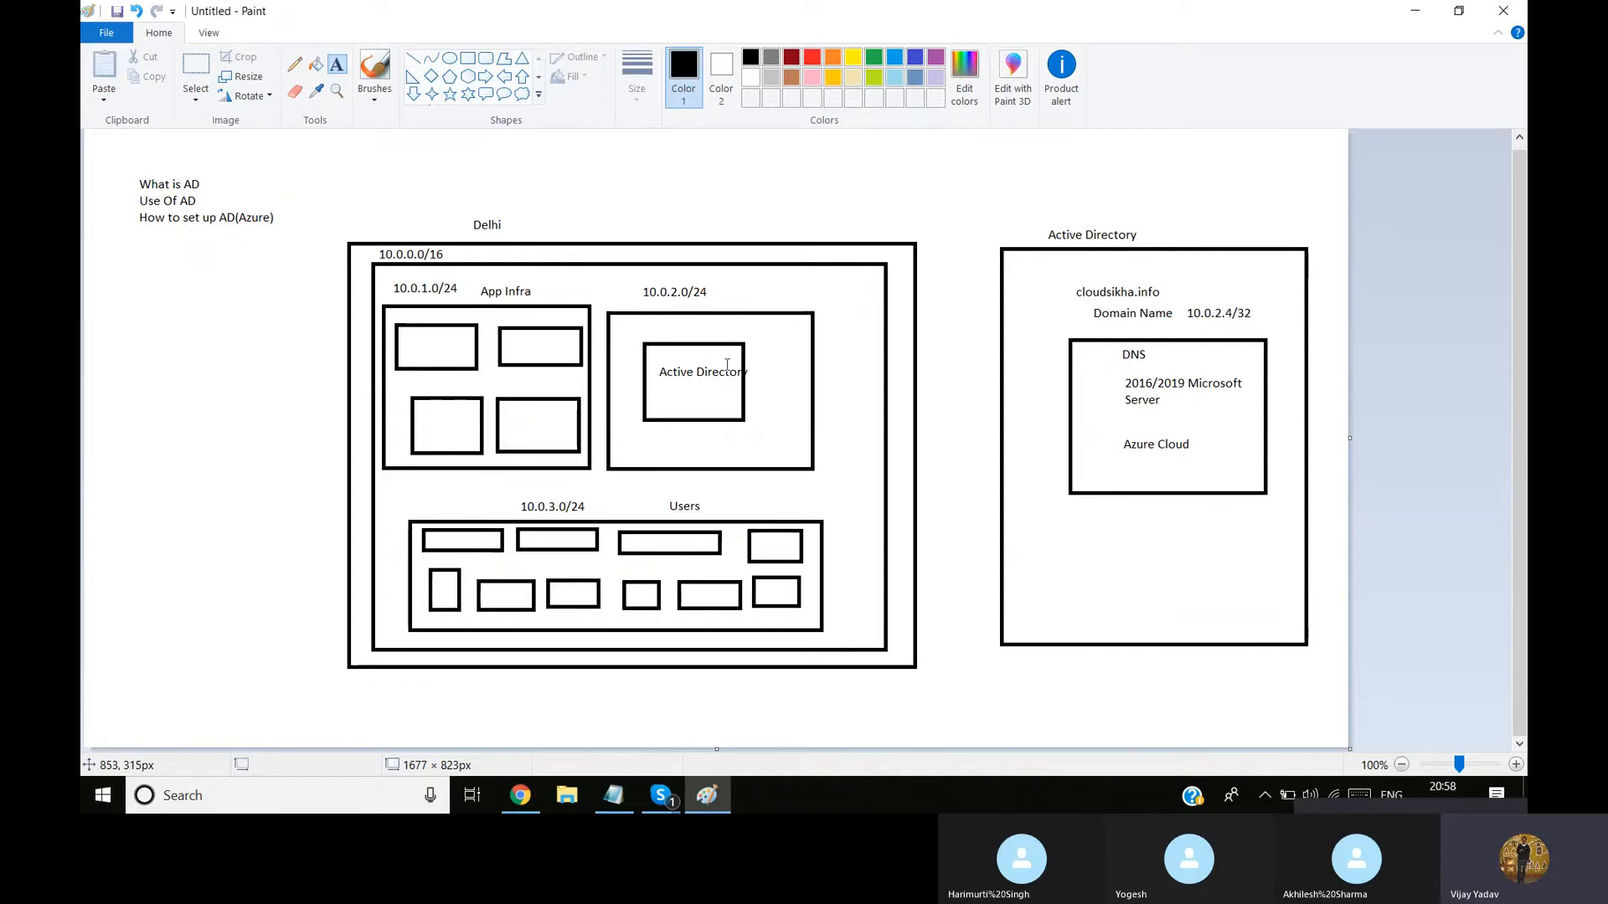
key(alt+Tab)
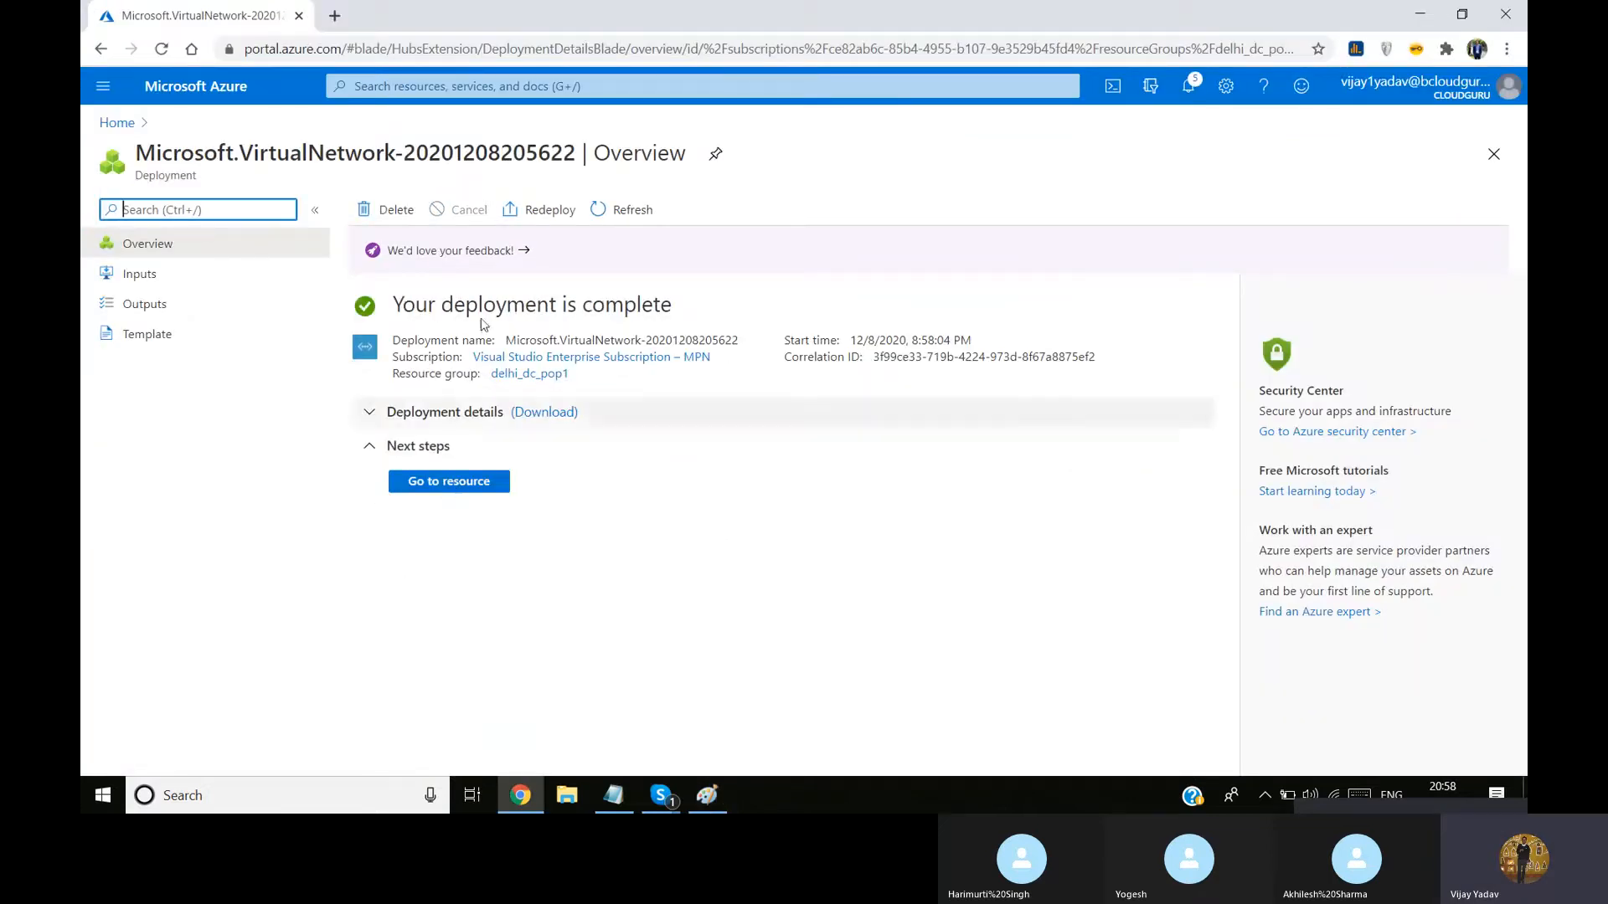
Open the delhi_dc_pop1 resource group and start creating a virtual machine in it from the Compute category
click(128, 126)
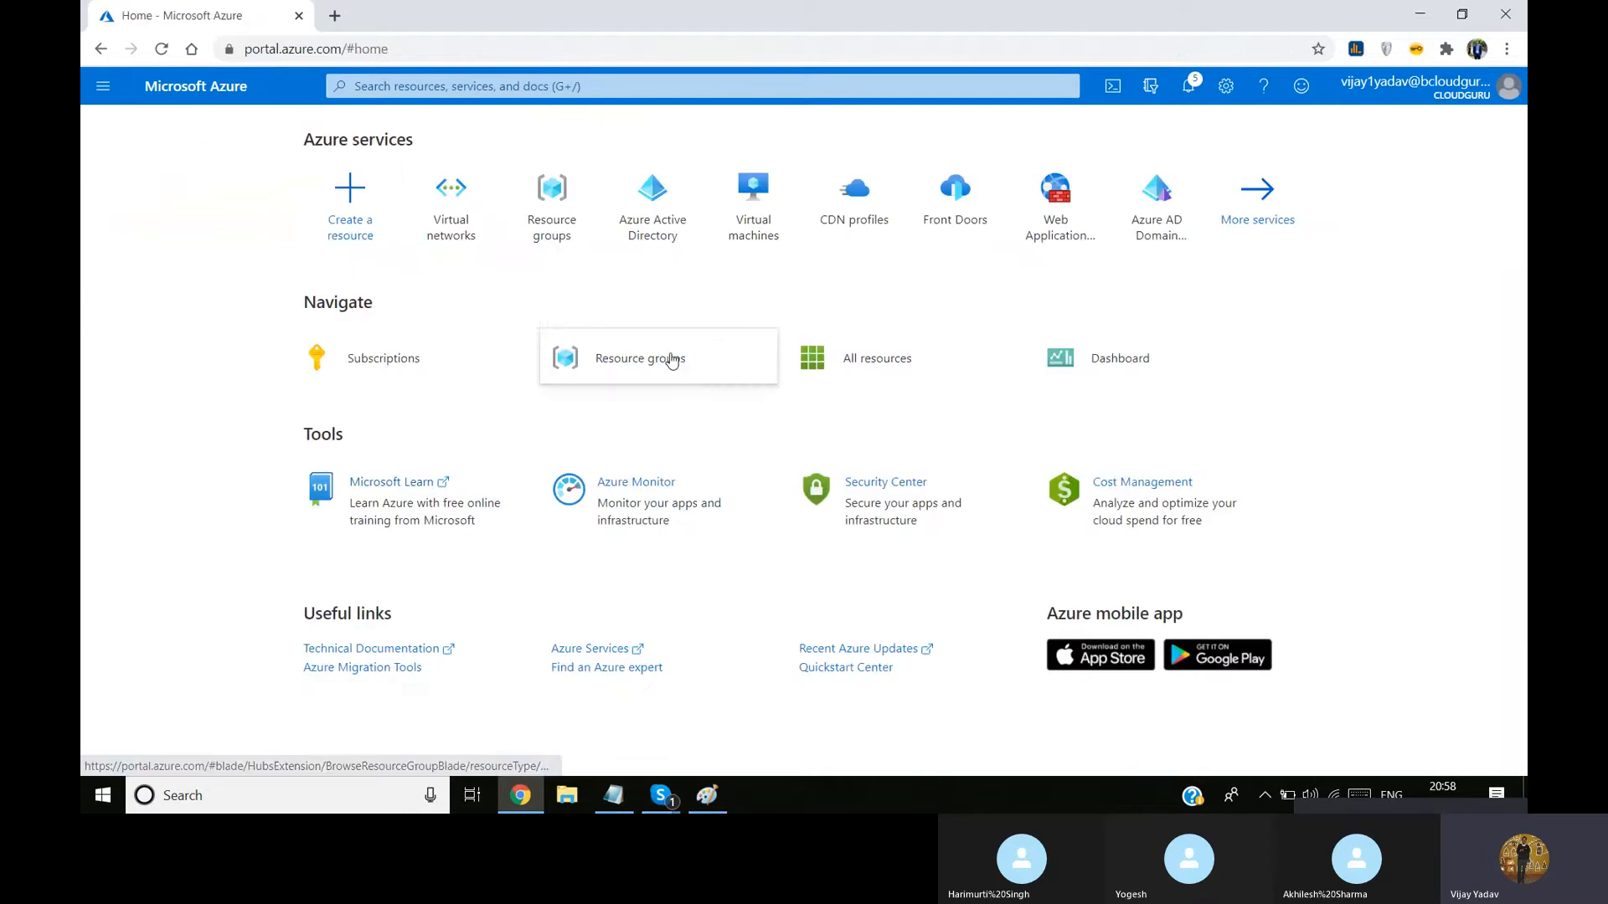
click(667, 358)
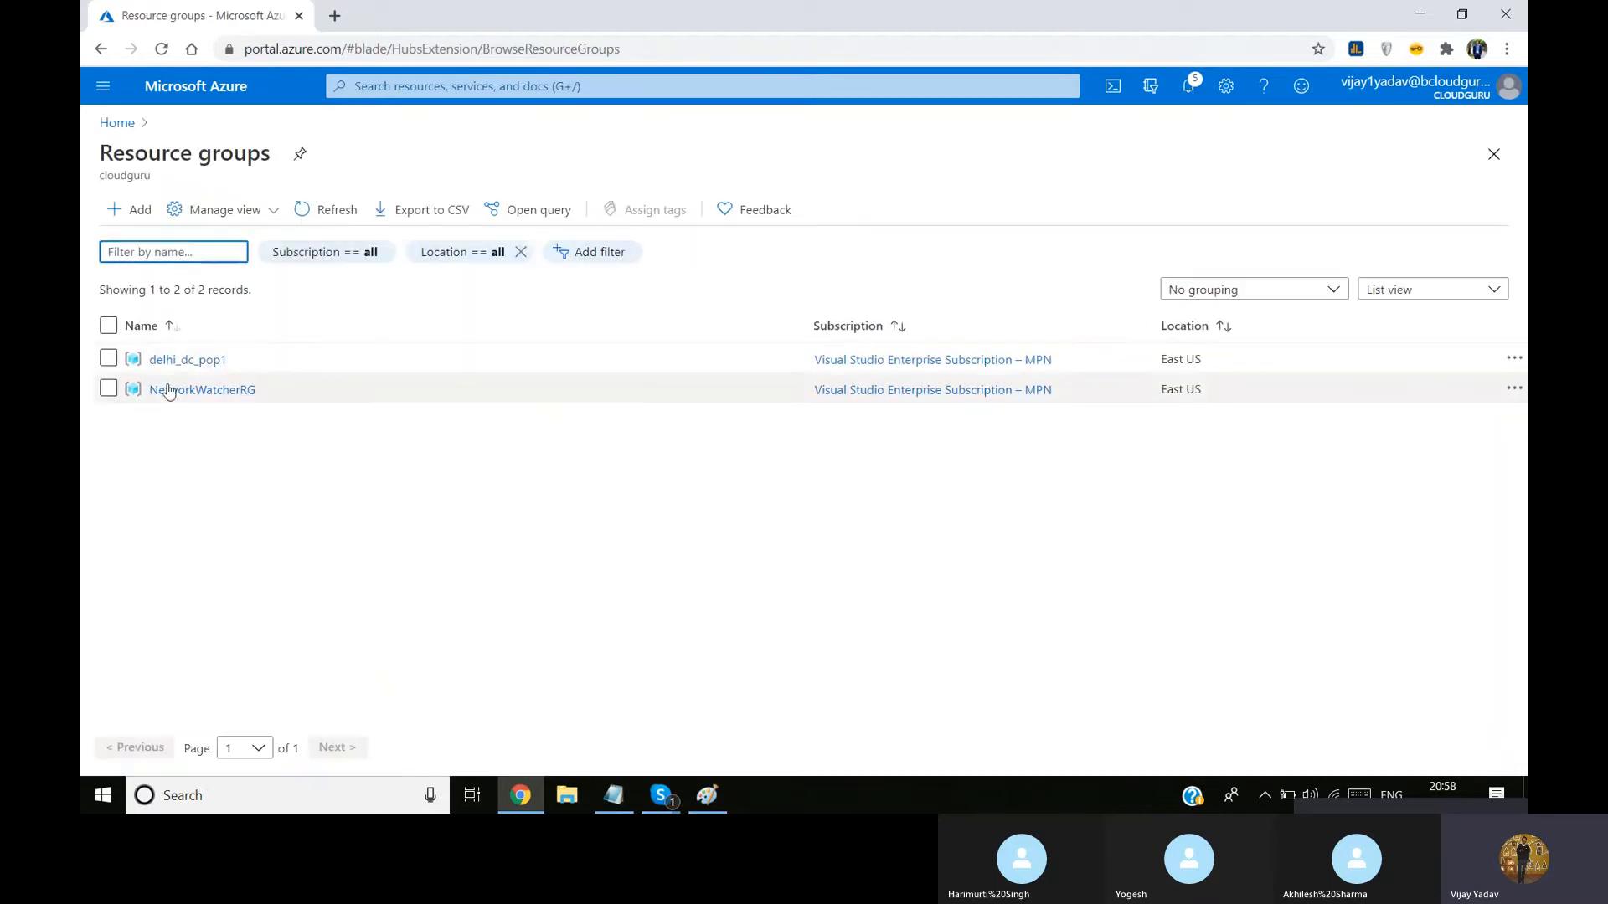
click(205, 361)
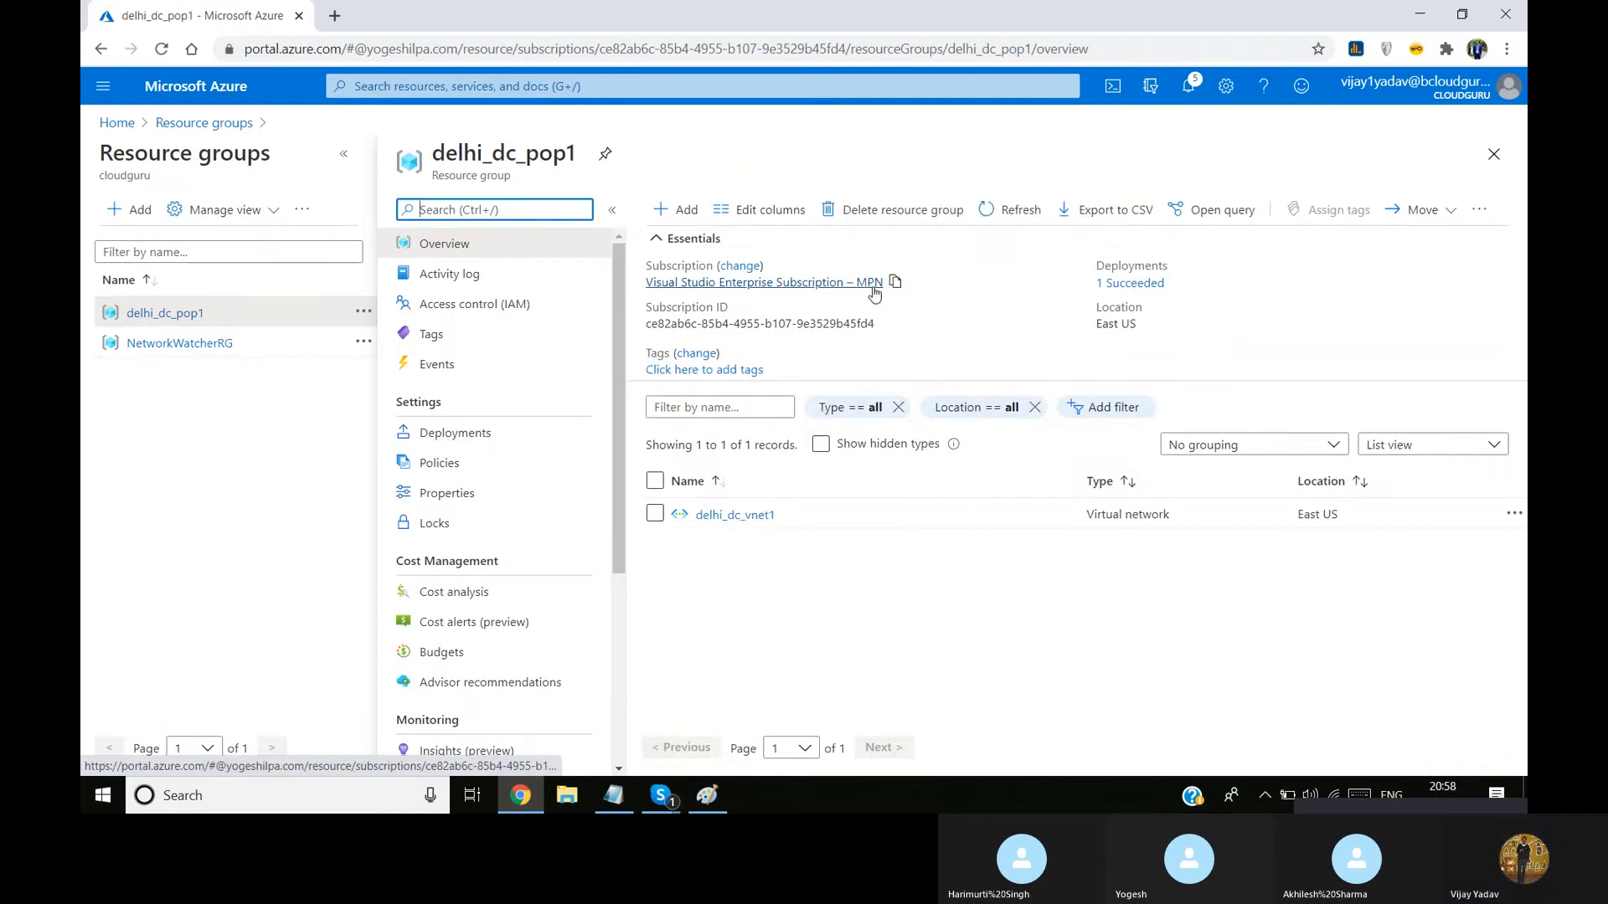
click(685, 219)
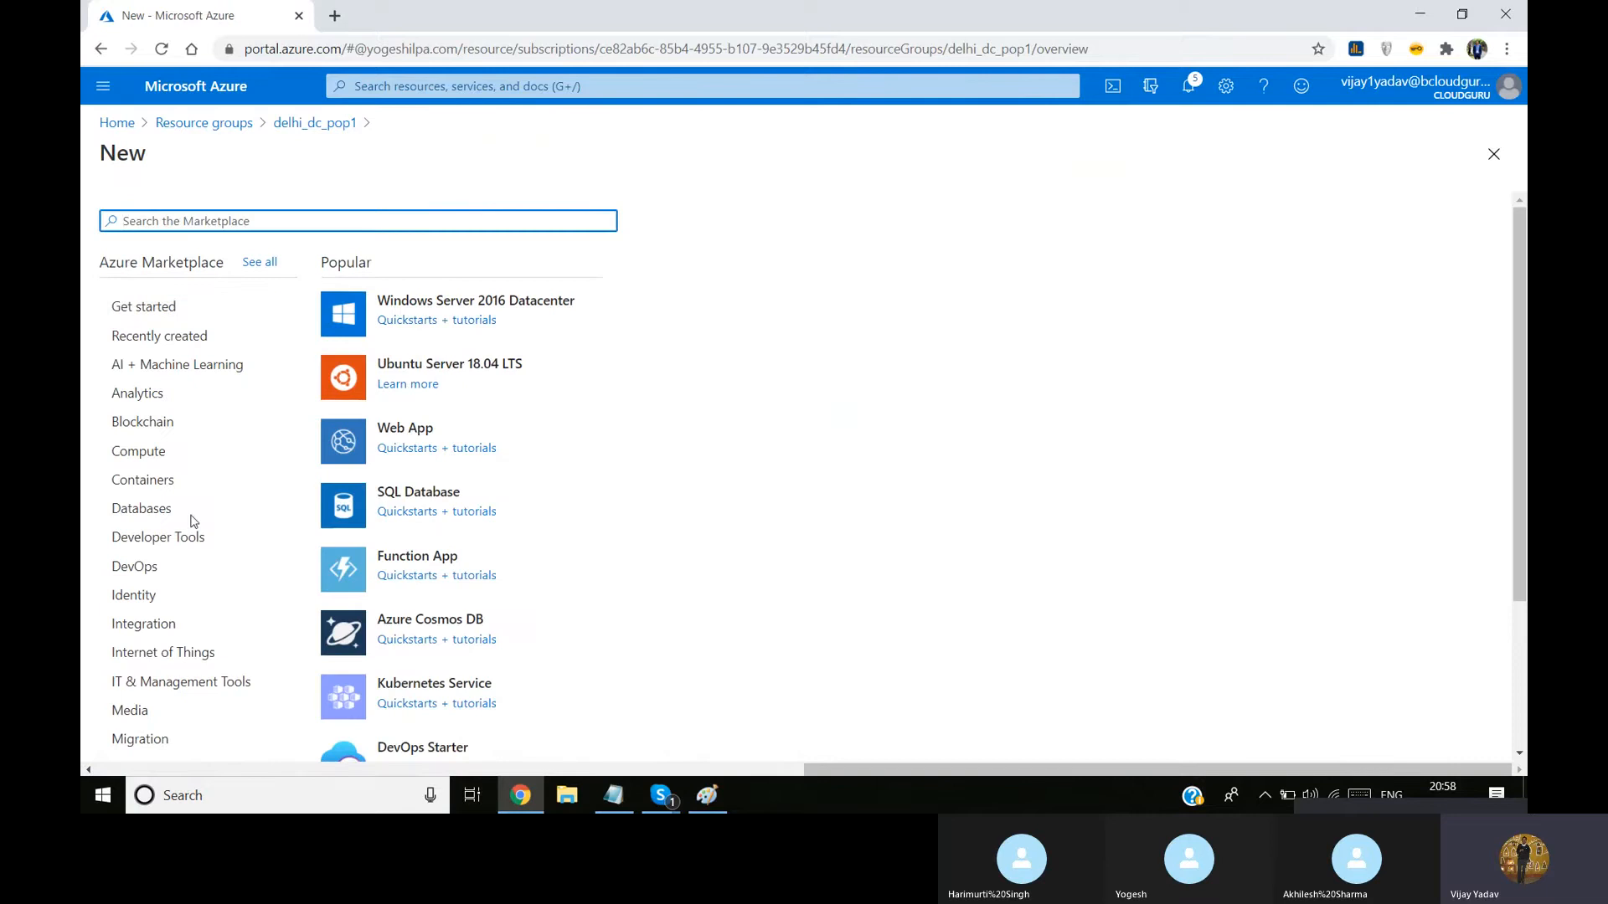
click(204, 458)
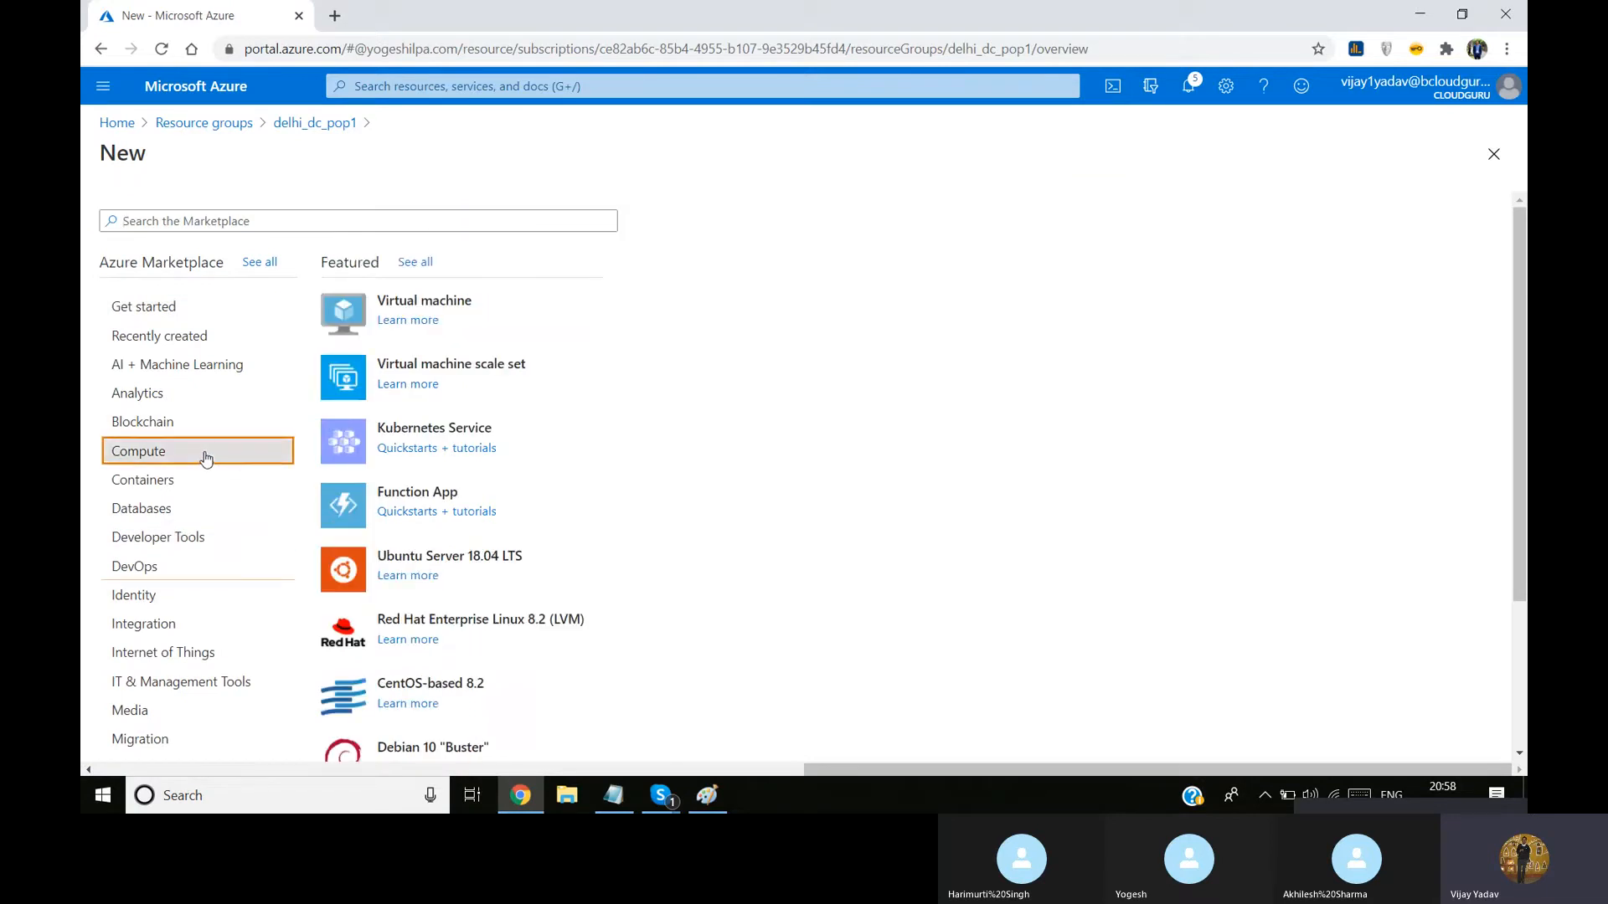
click(436, 310)
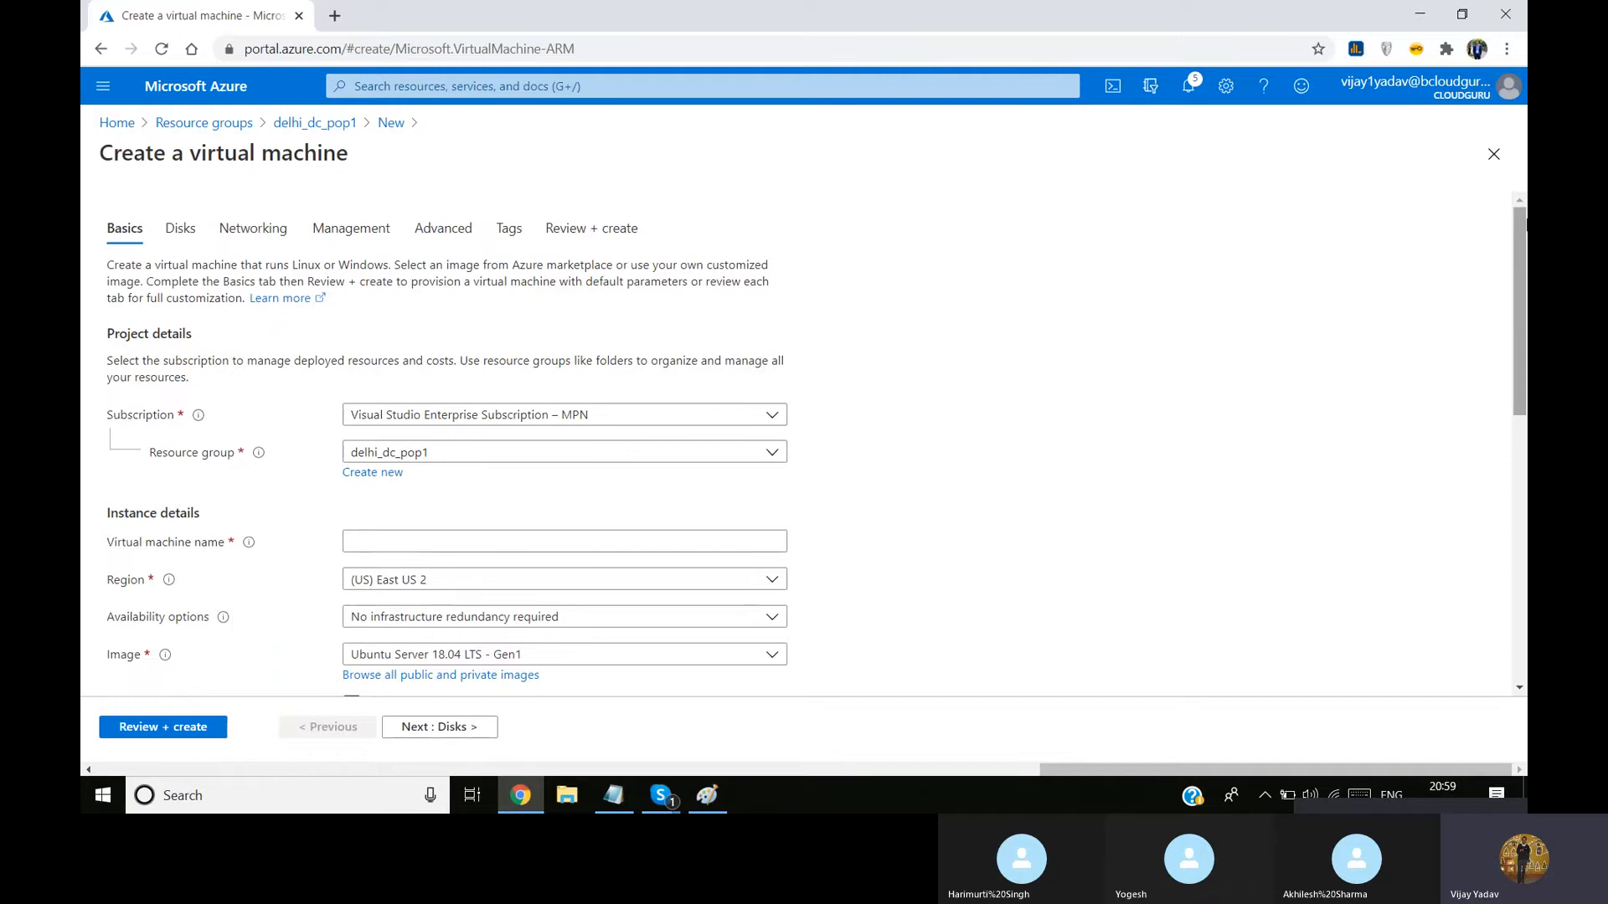
Name the virtual machine addelhidc, without underscores
scroll(1526, 222, down, 3)
click(473, 268)
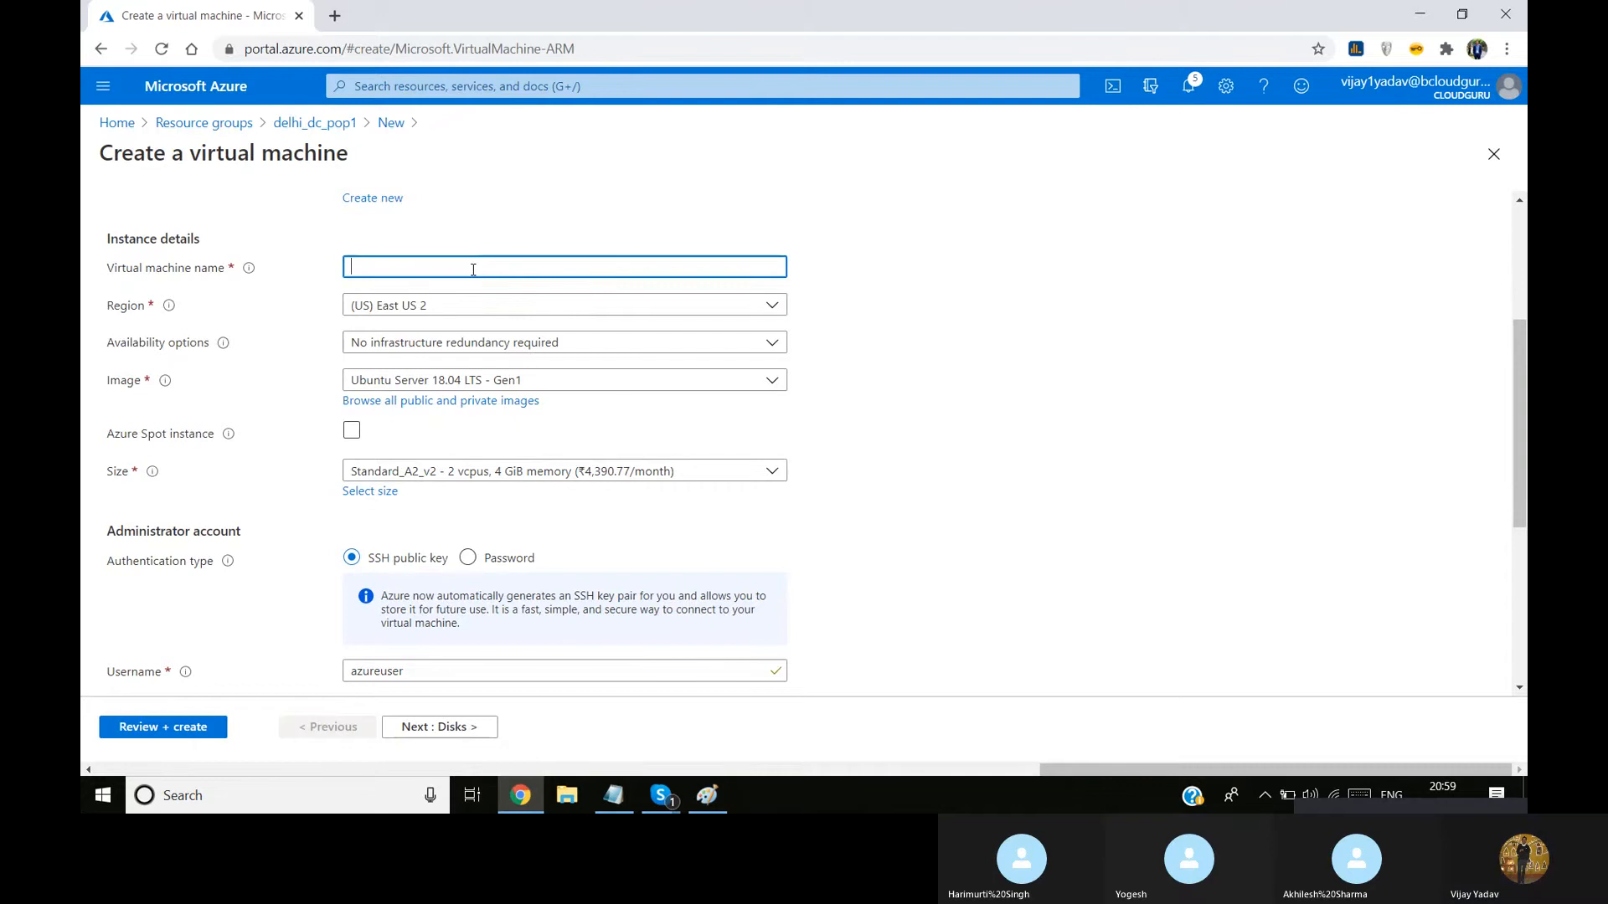
text(ad_delh)
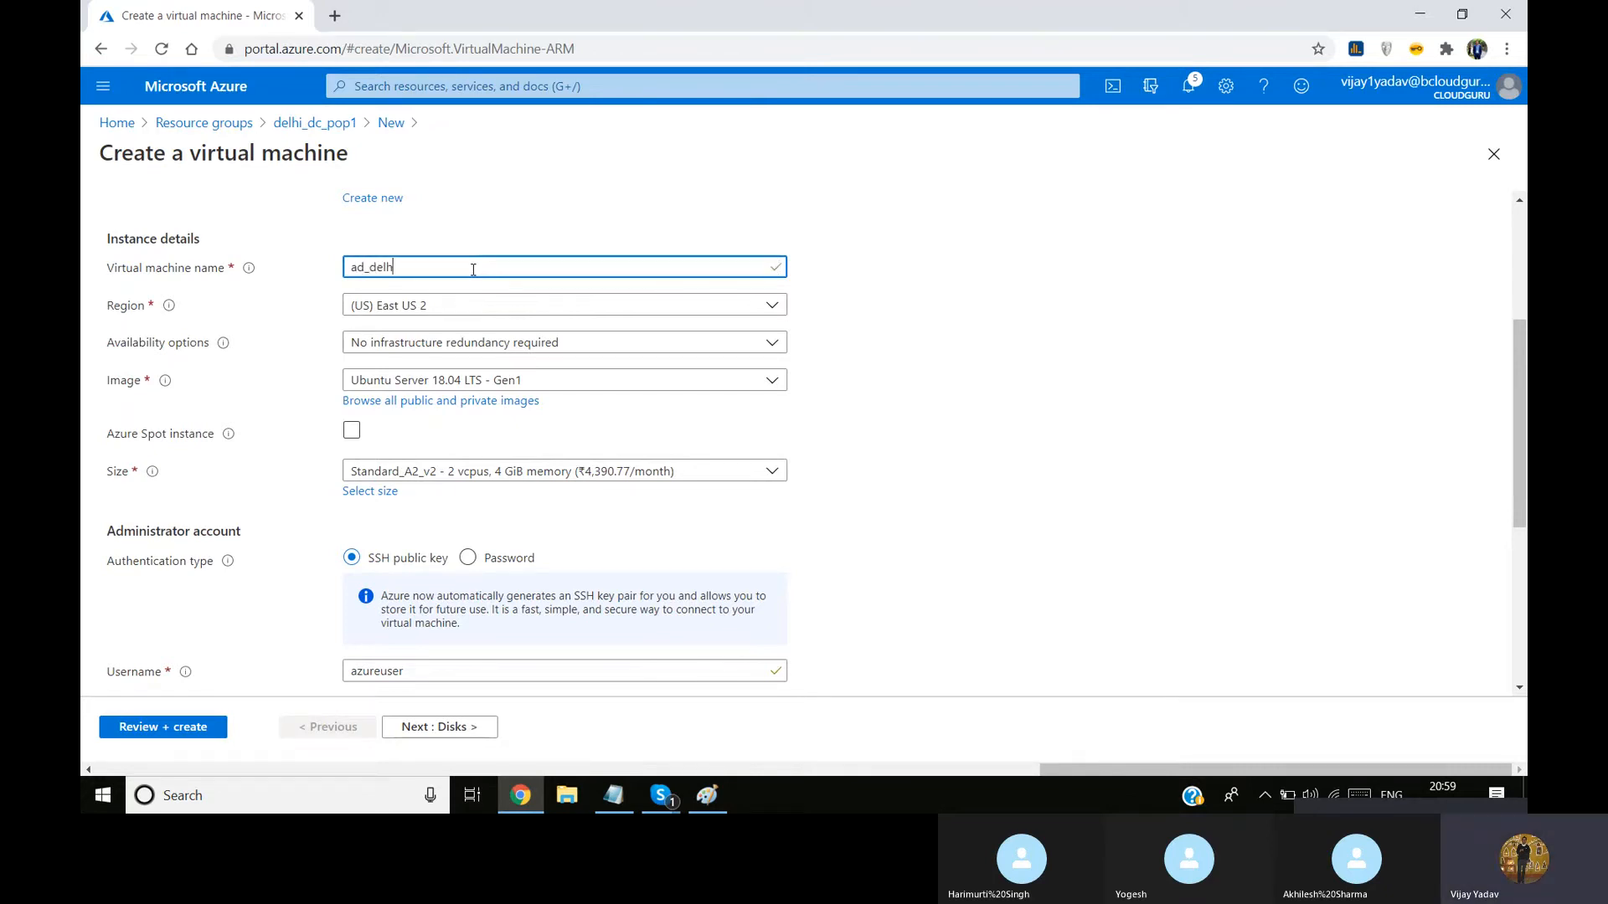
text(i_D)
key(BackSpace)
key(BackSpace)
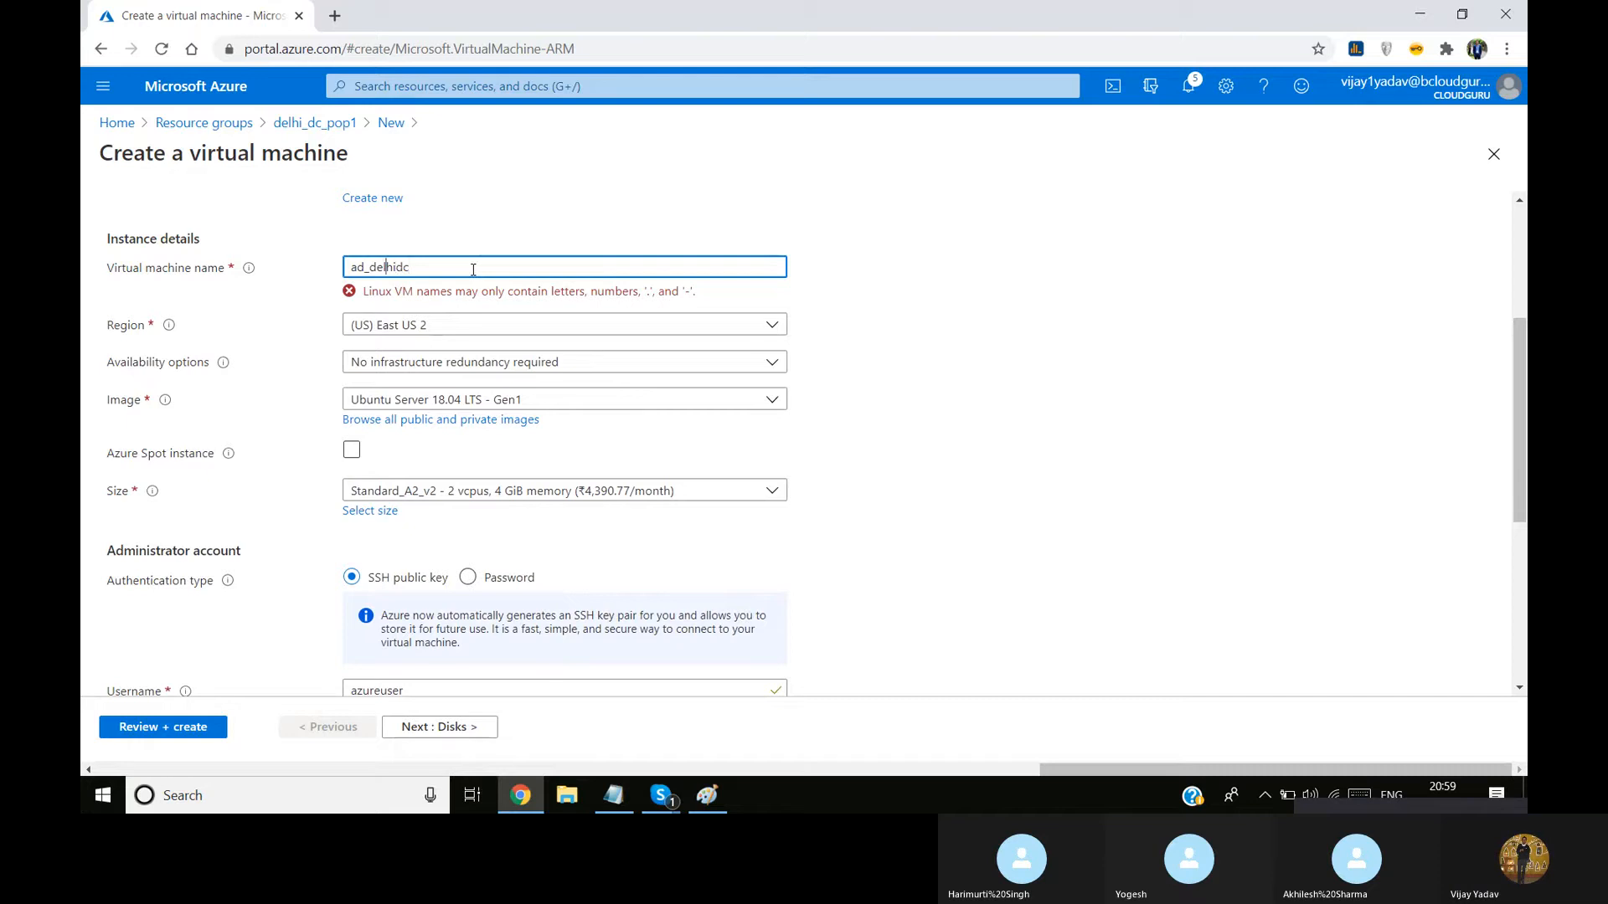
key(BackSpace)
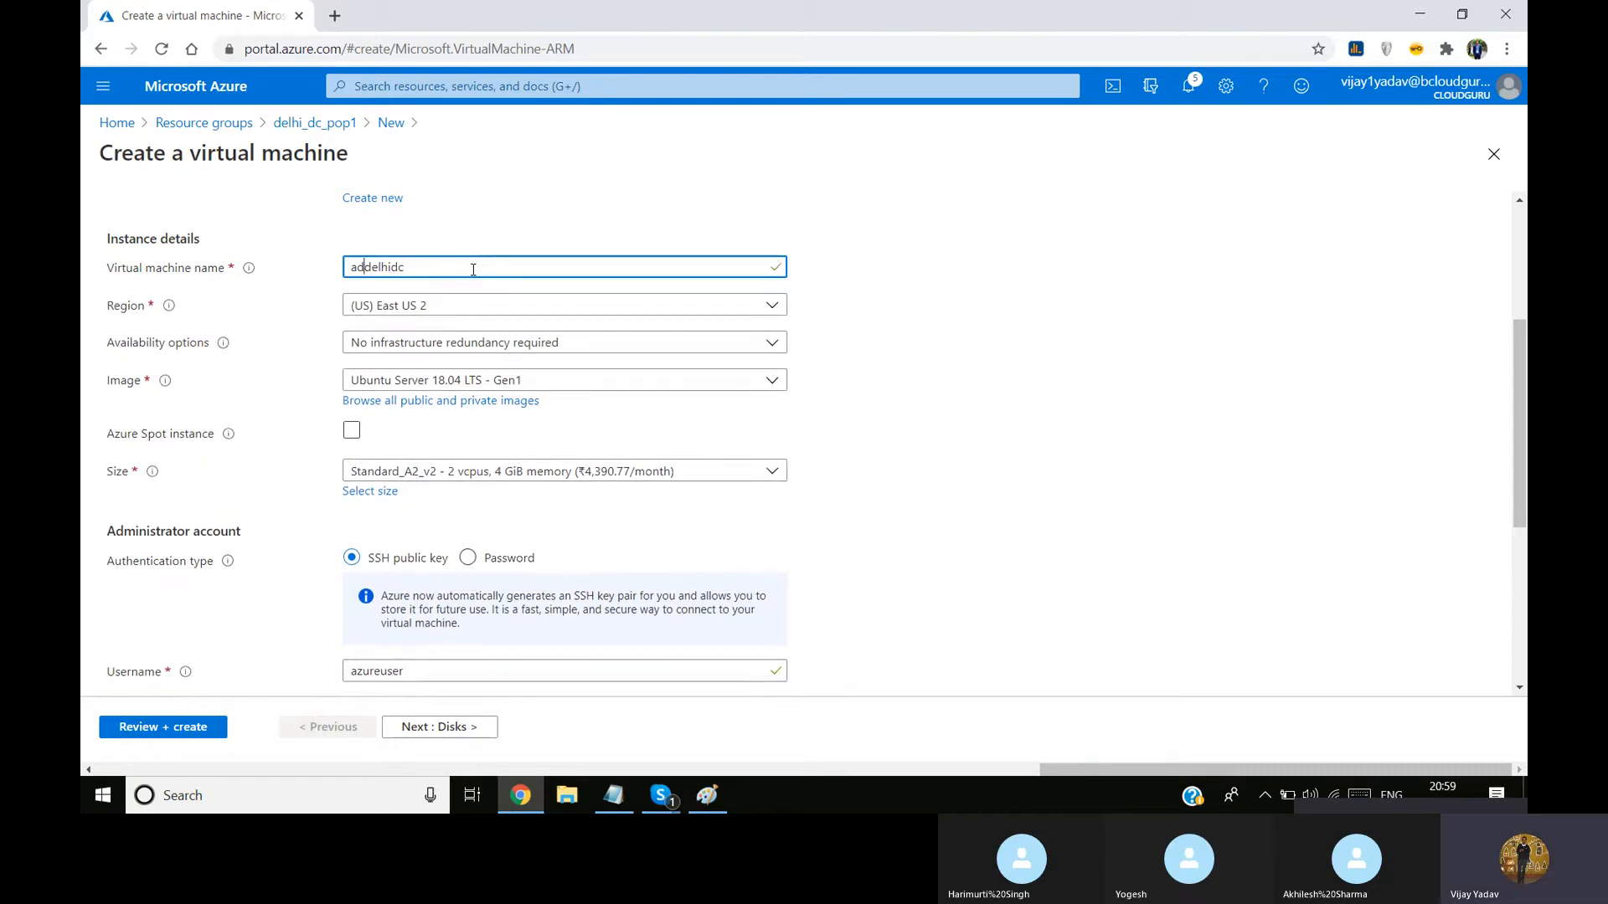
click(473, 270)
Choose the Windows Server 2019 Datacenter - Gen1 image and the Standard_D2s_v3 size for the virtual machine
click(593, 383)
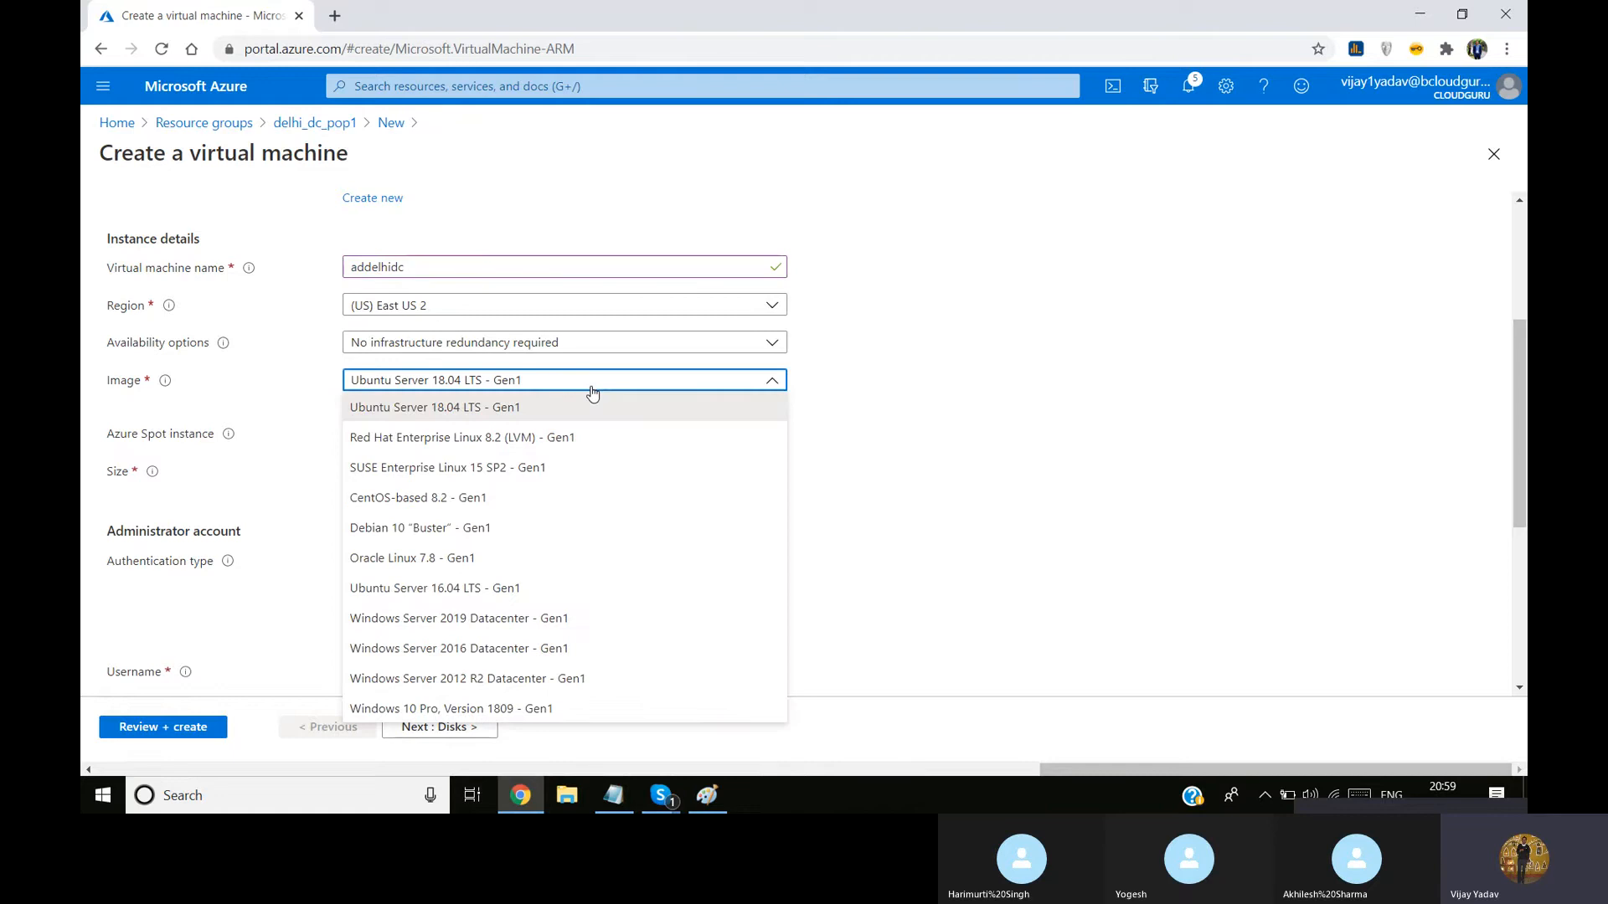
click(546, 621)
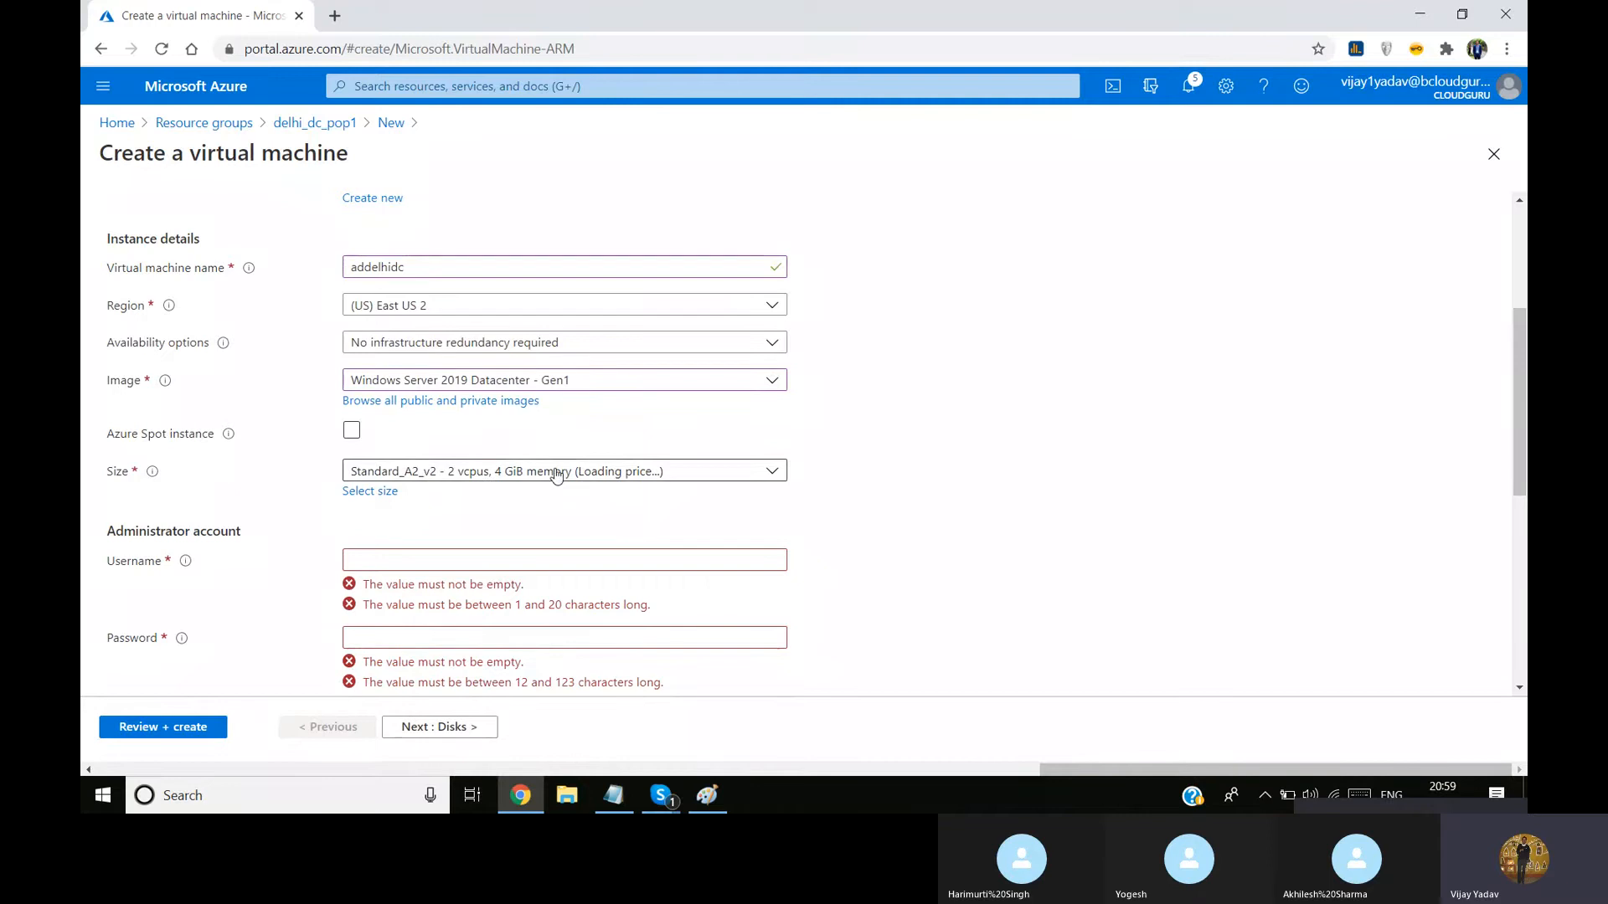
click(508, 479)
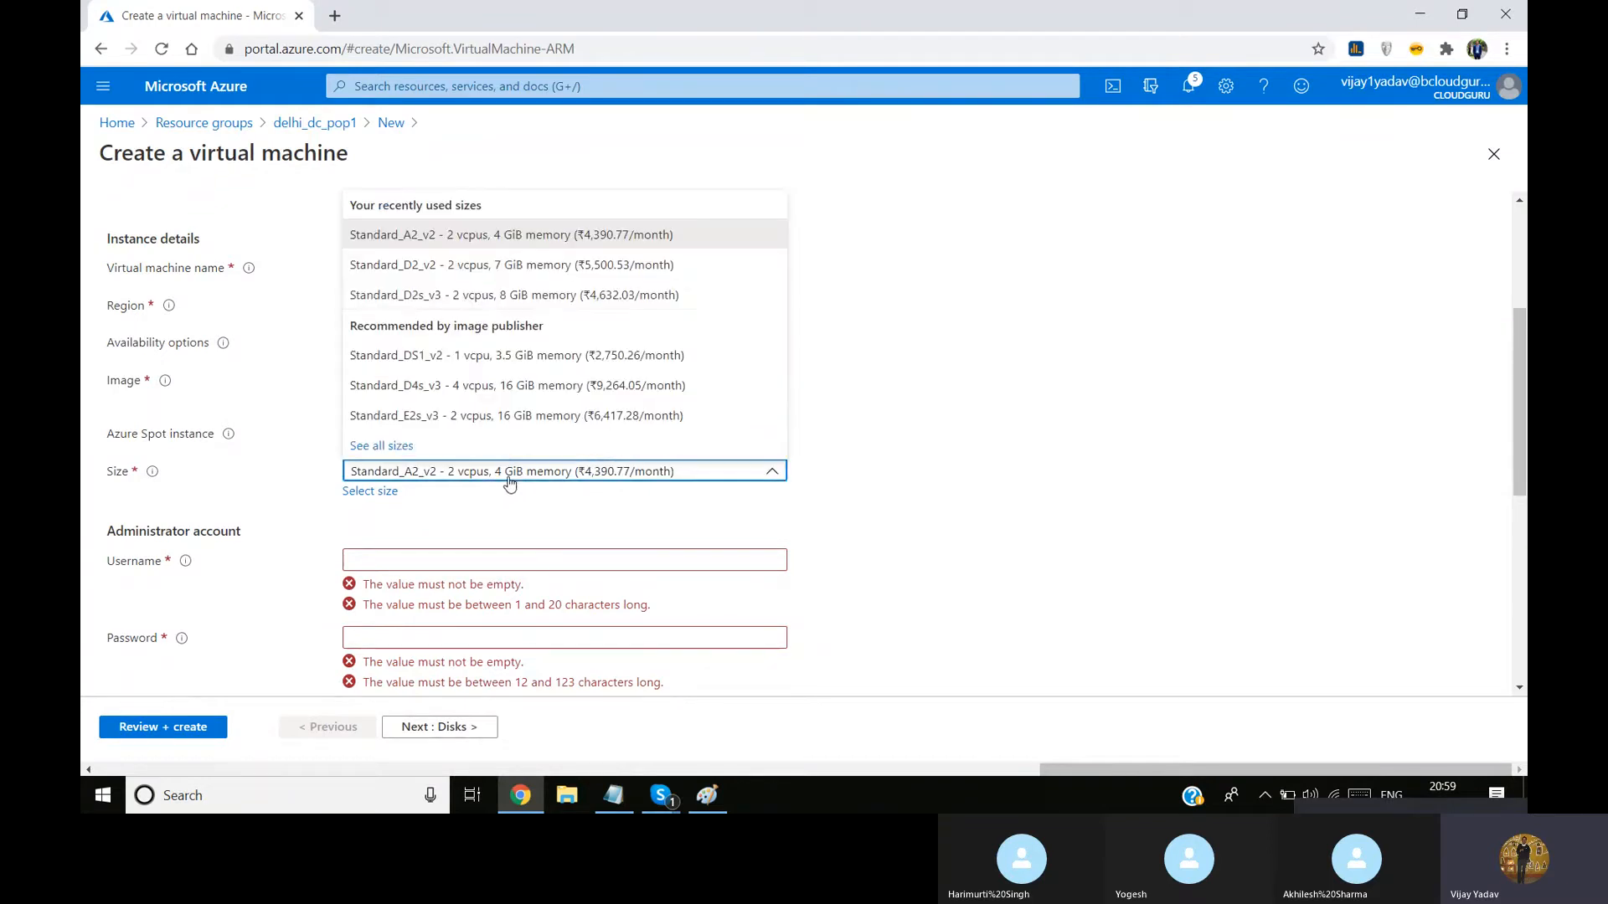
click(550, 297)
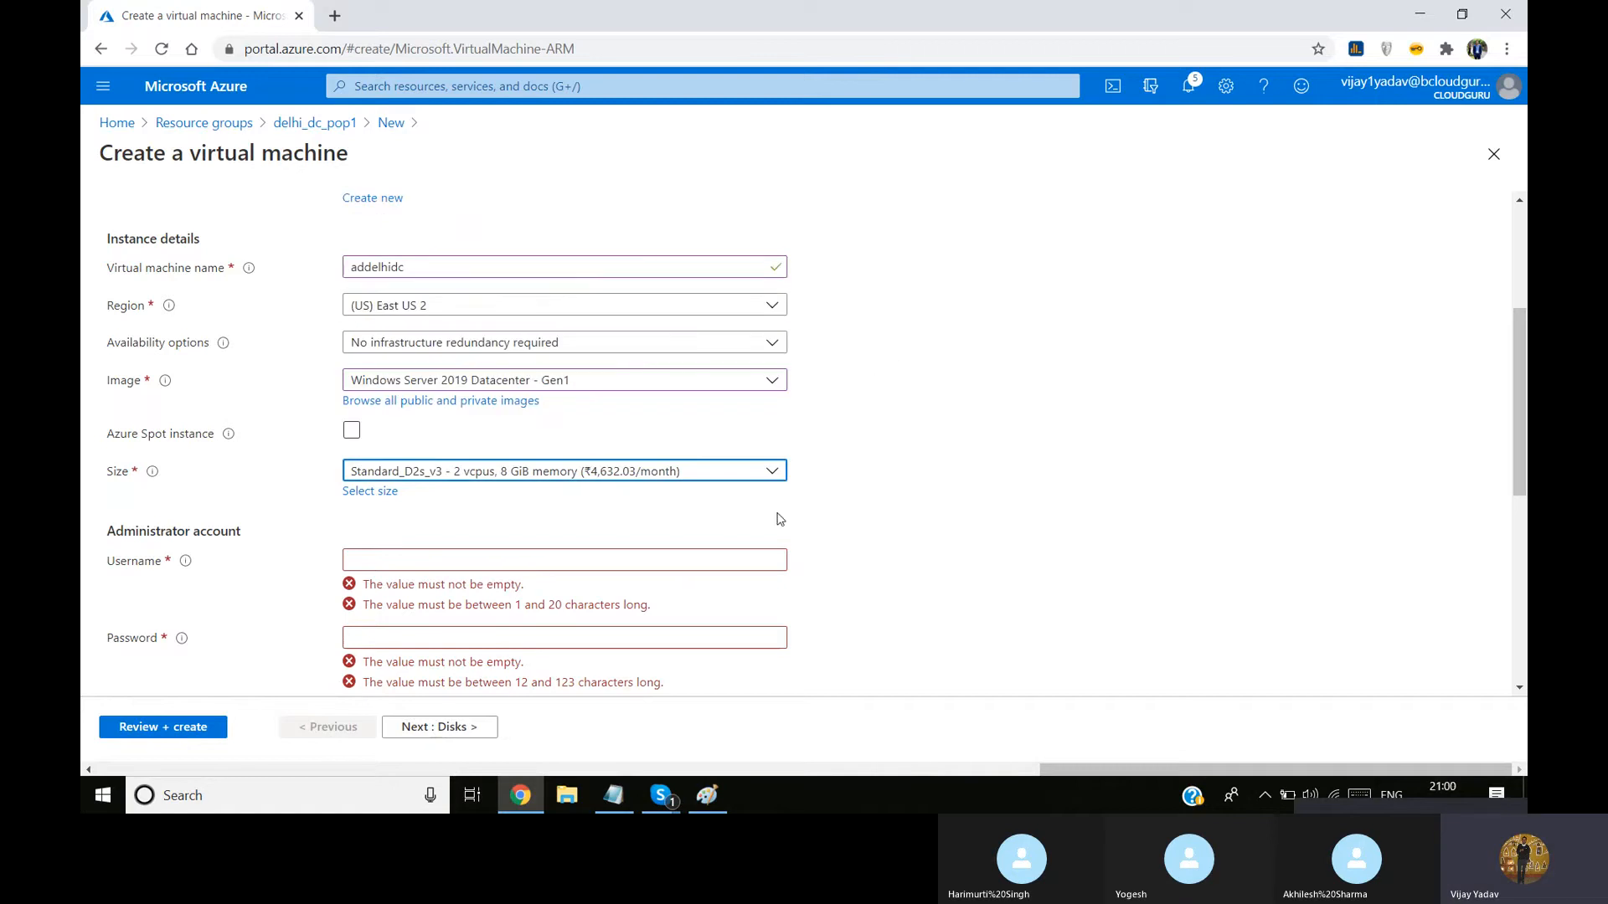
Set the virtual machine's administrator username to adserver1
scroll(481, 433, down, 3)
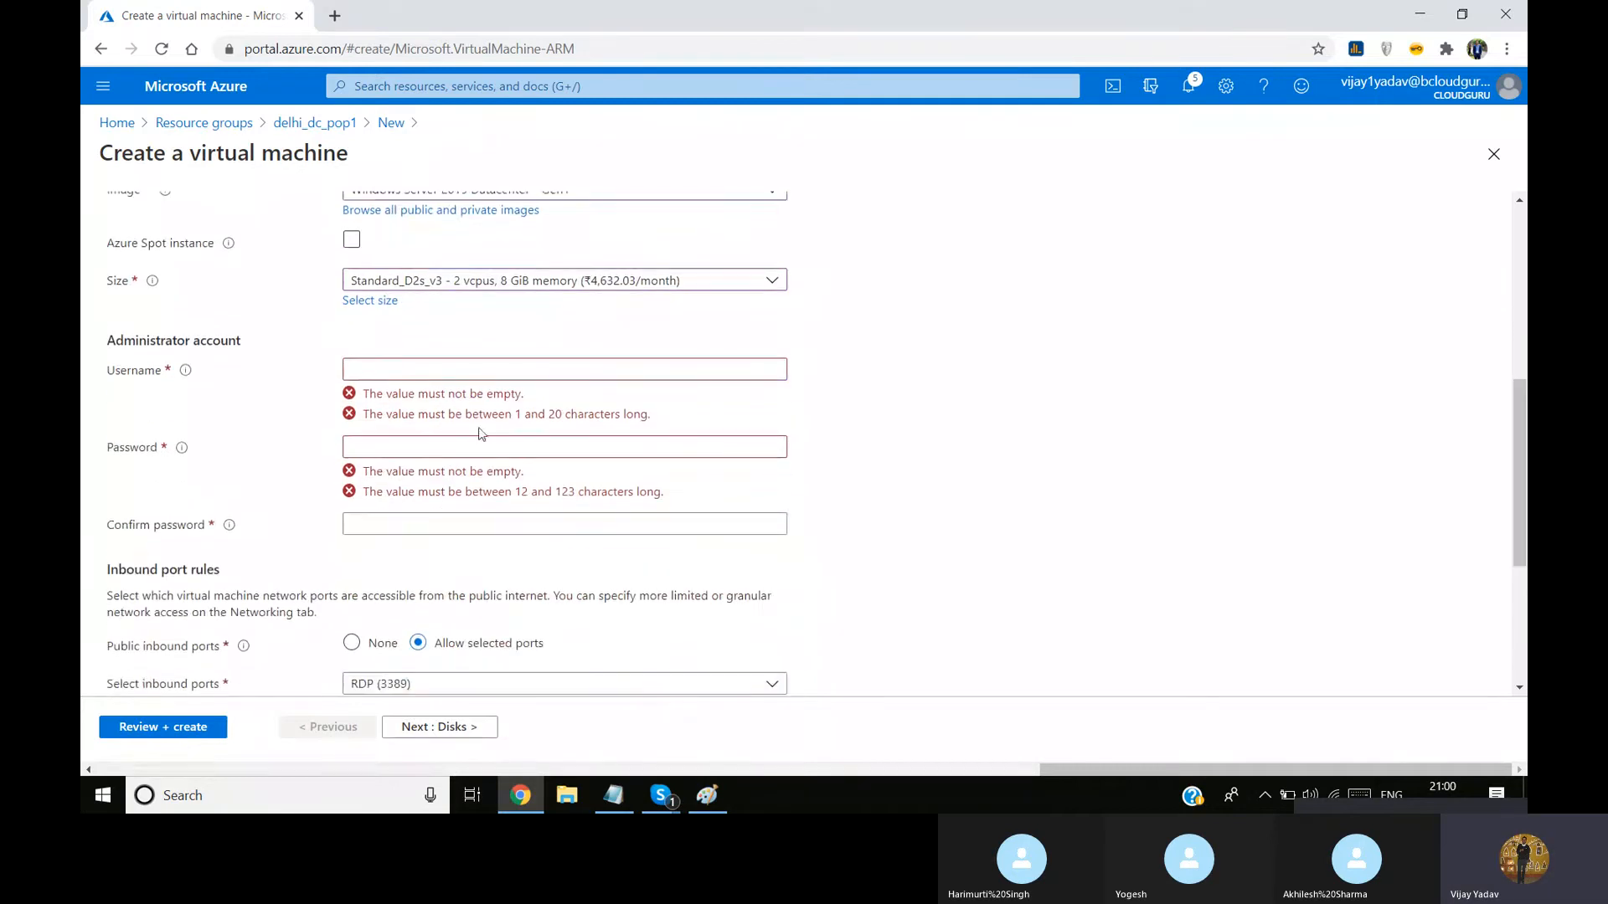
click(488, 363)
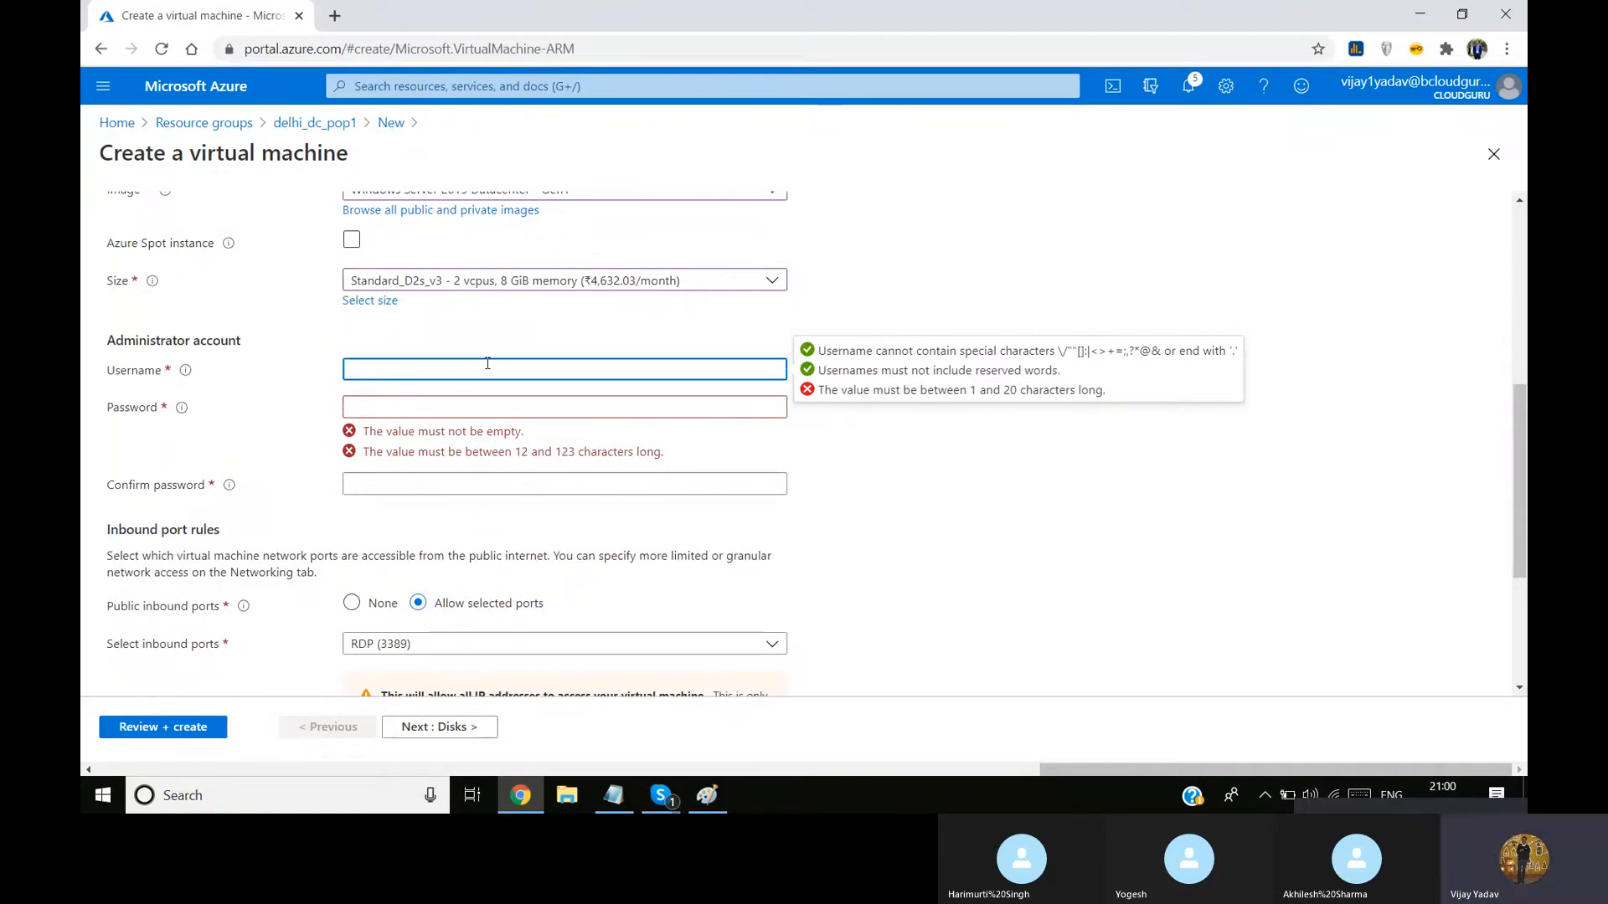
text(s)
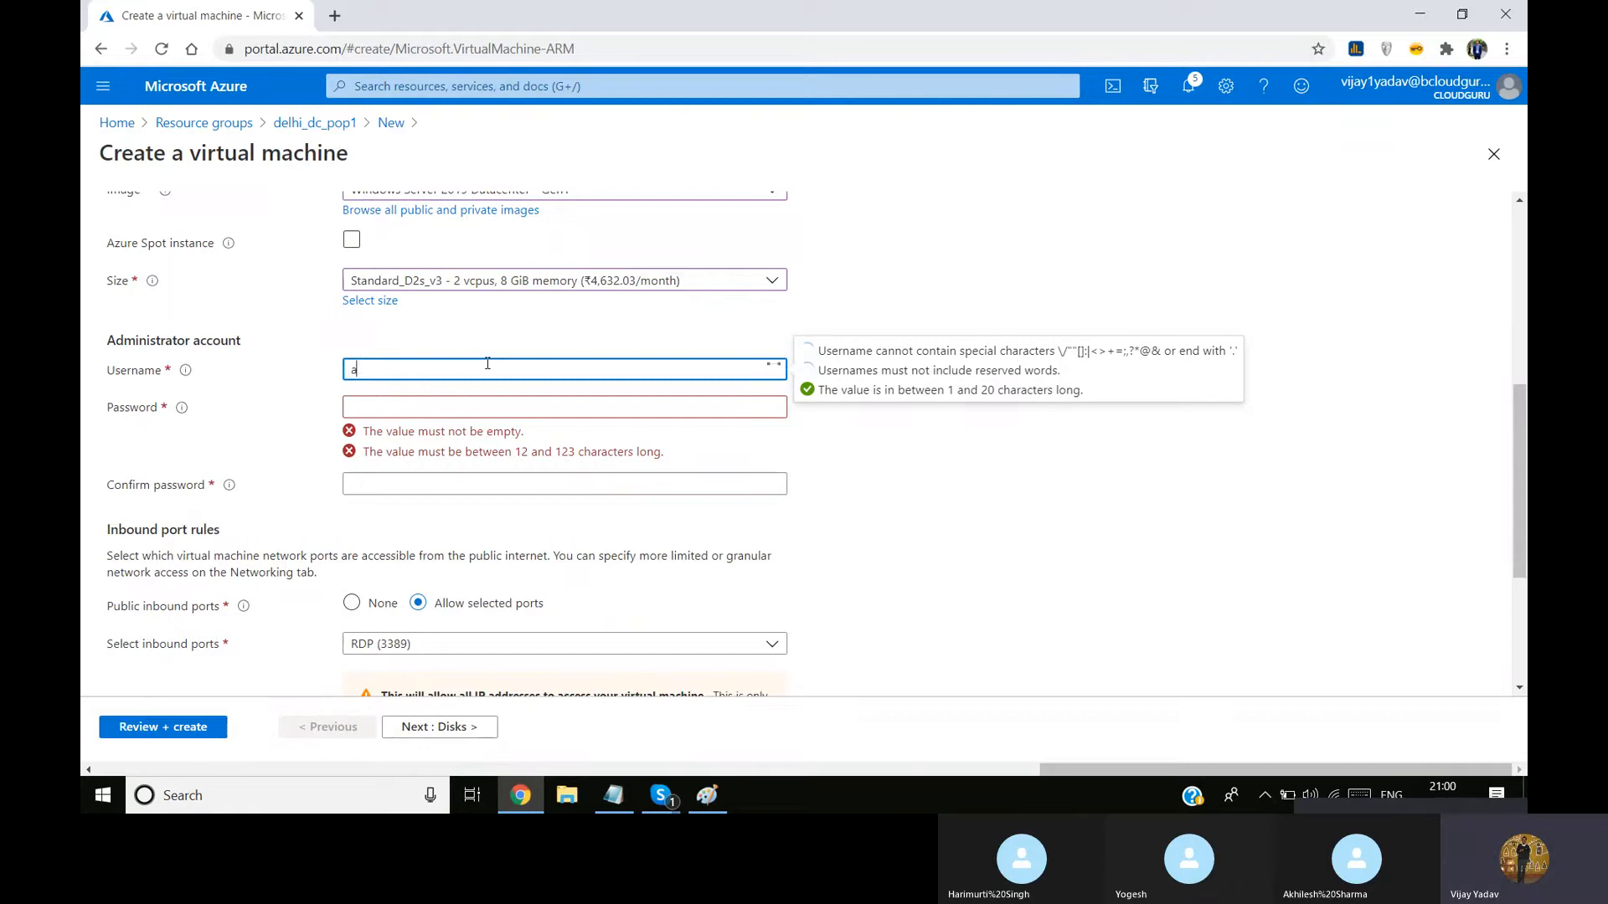
text(erve)
key(Left)
key(Left)
key(Left)
key(Left)
key(Left)
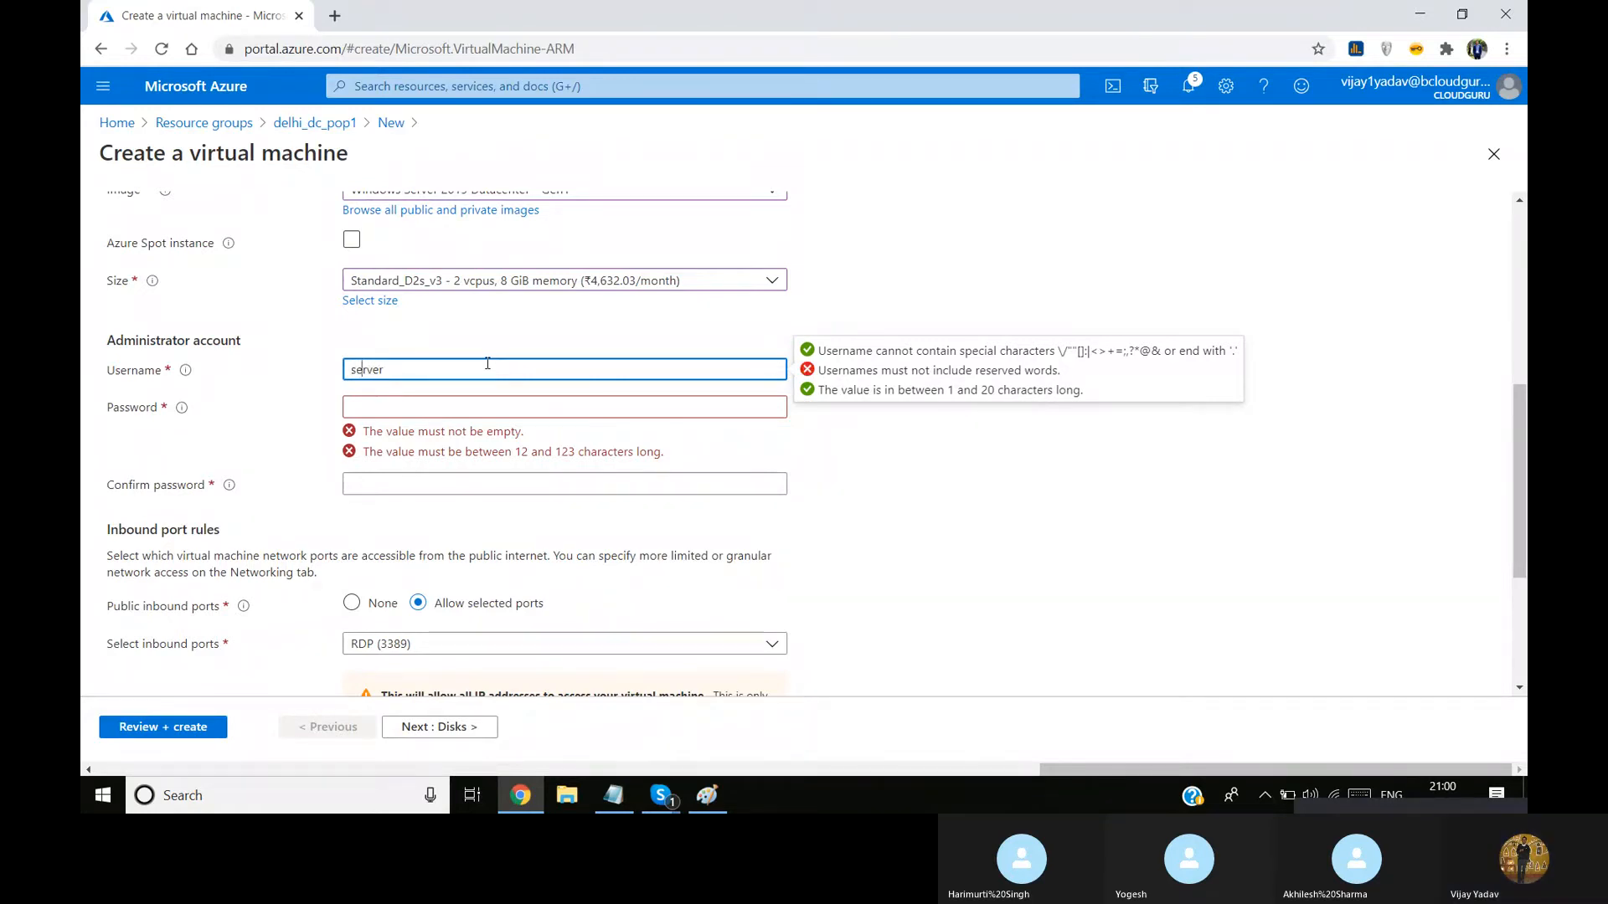
text(ad)
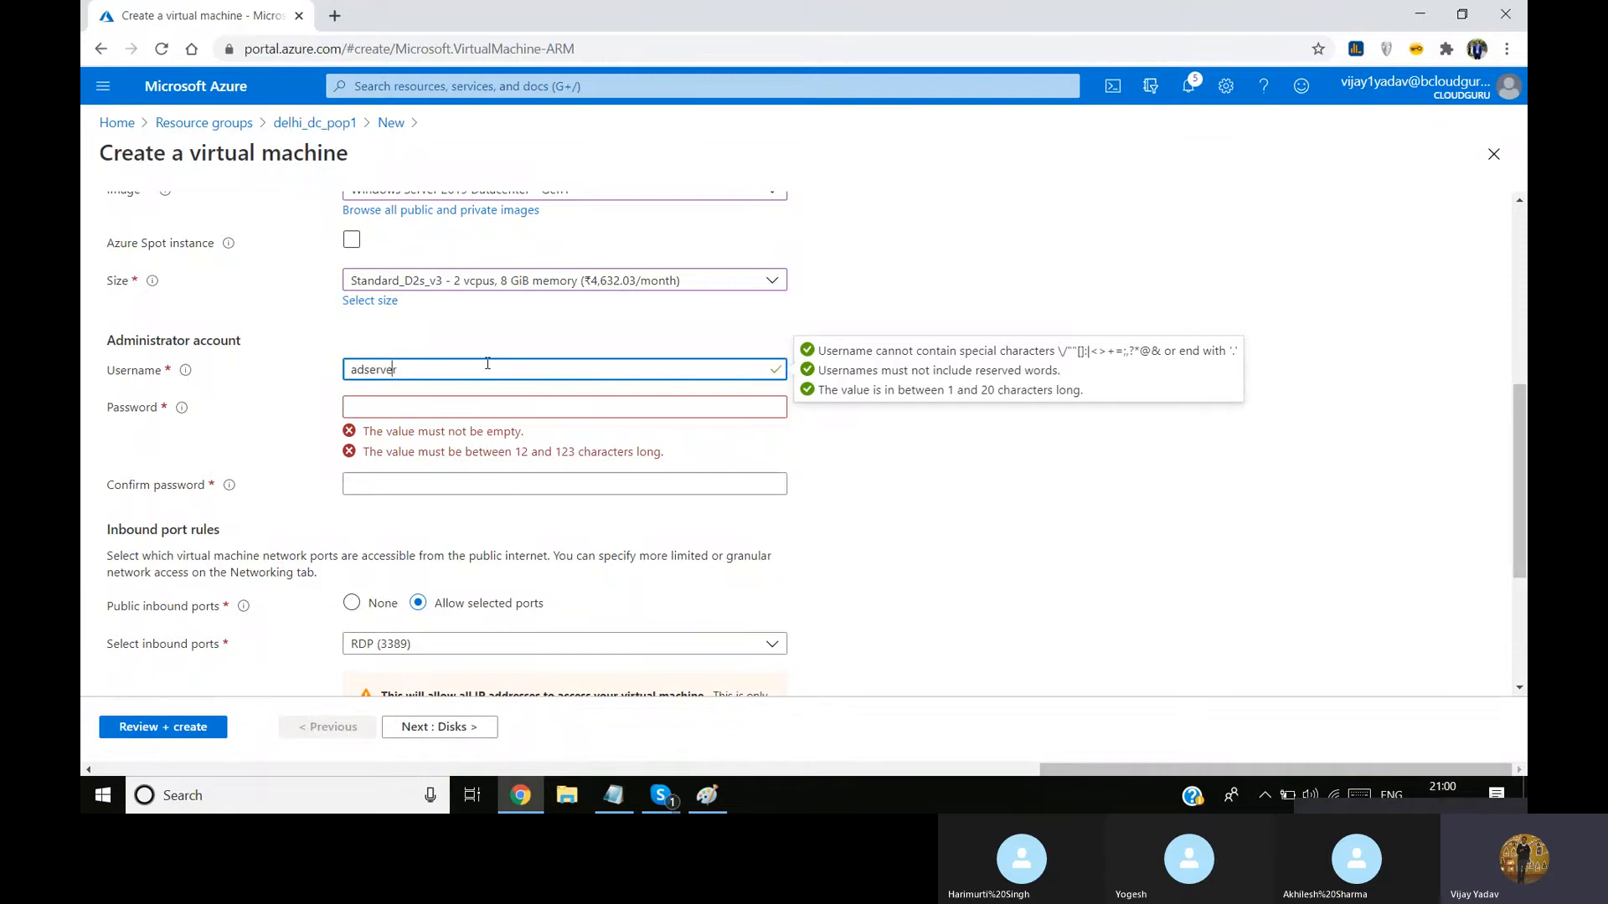
Enter the administrator account password and repeat it in the confirmation field
click(418, 406)
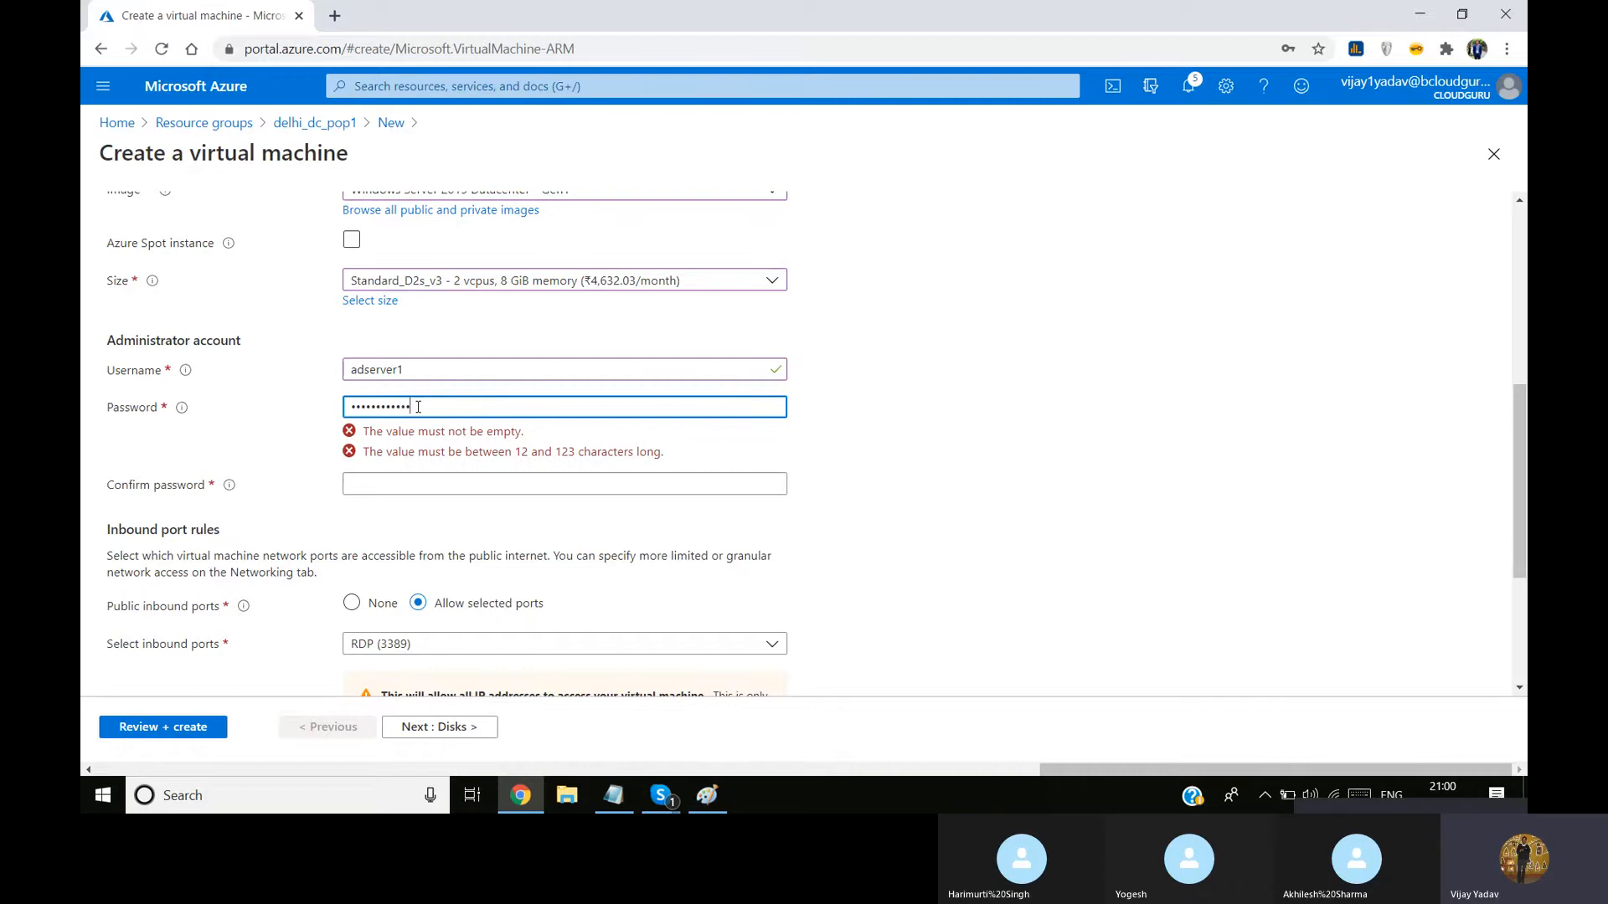
click(402, 447)
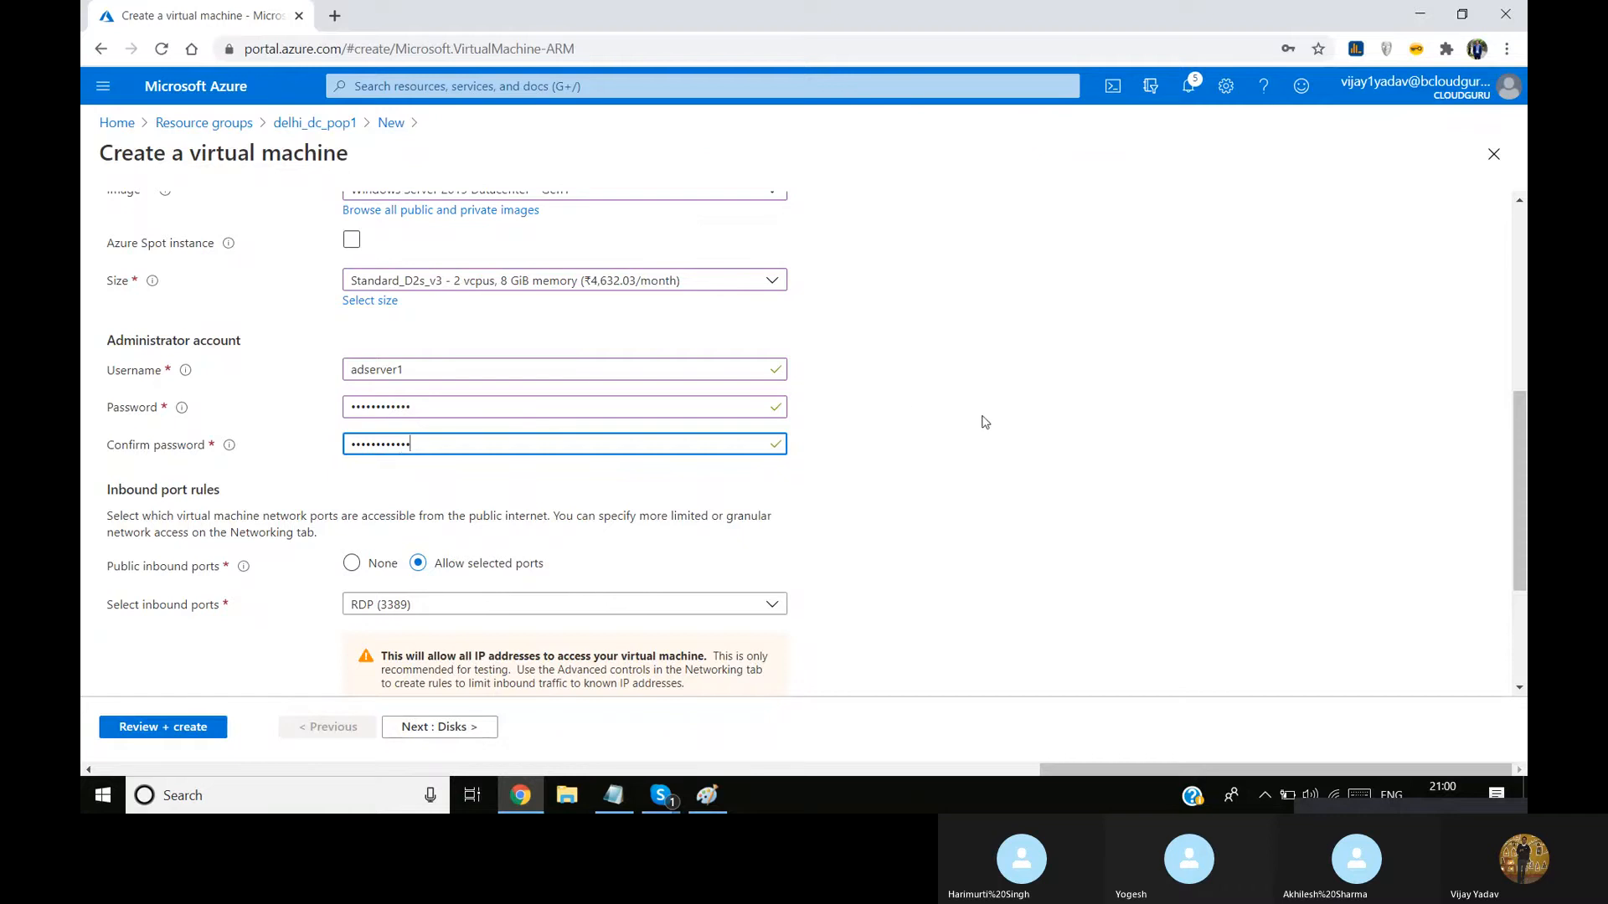
click(1022, 433)
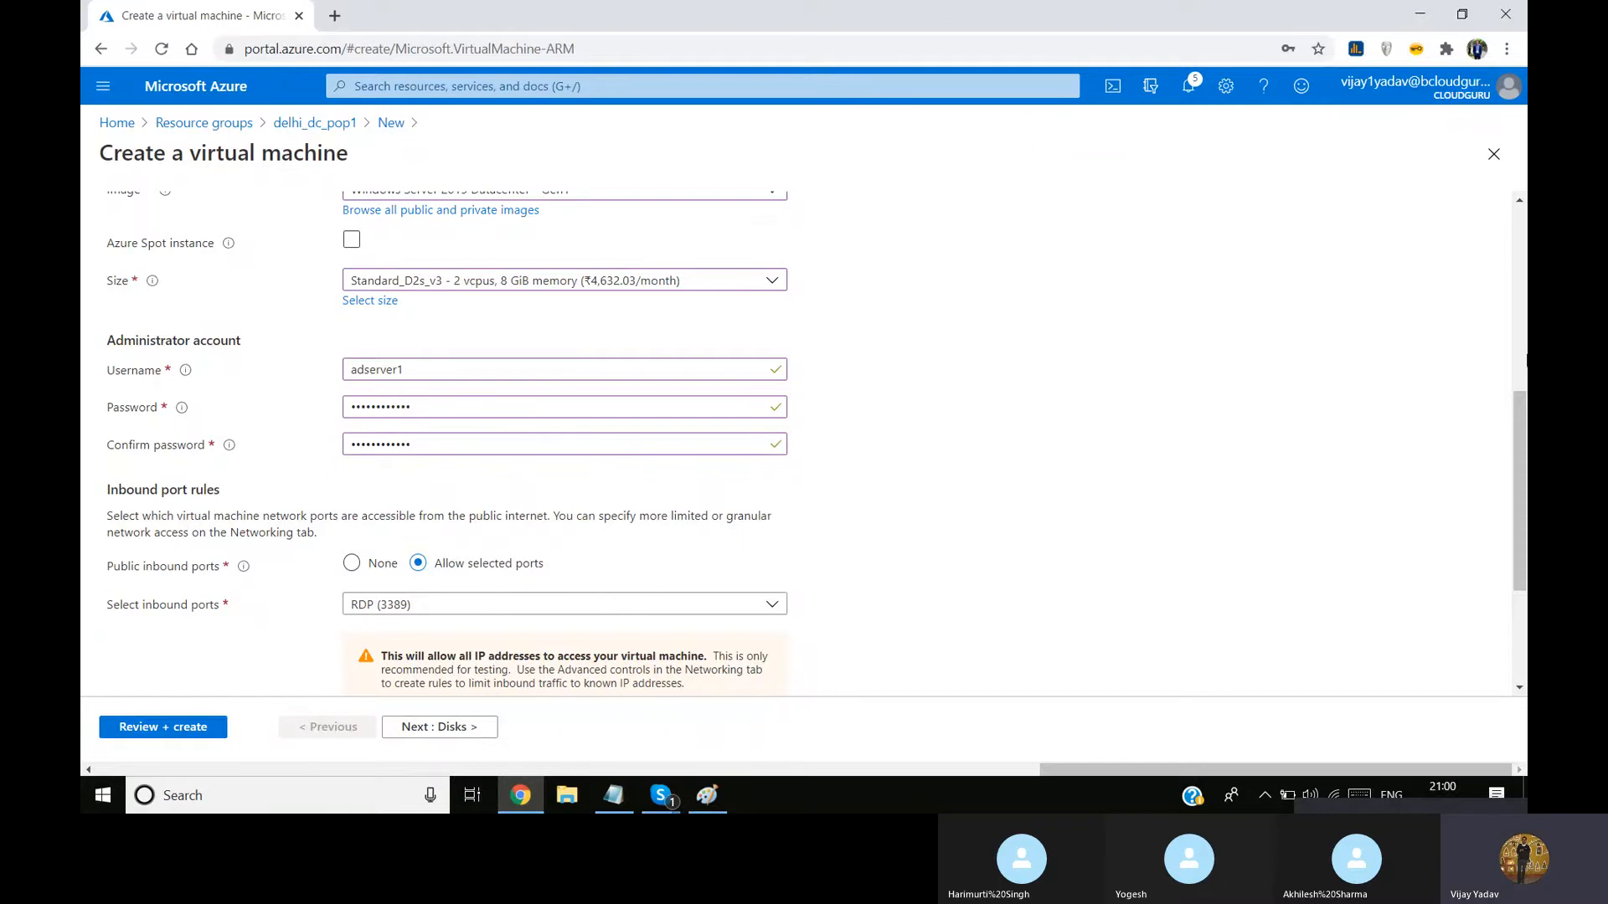
Submit the virtual machine settings for final review and decline saving the password in the browser
scroll(1514, 536, down, 3)
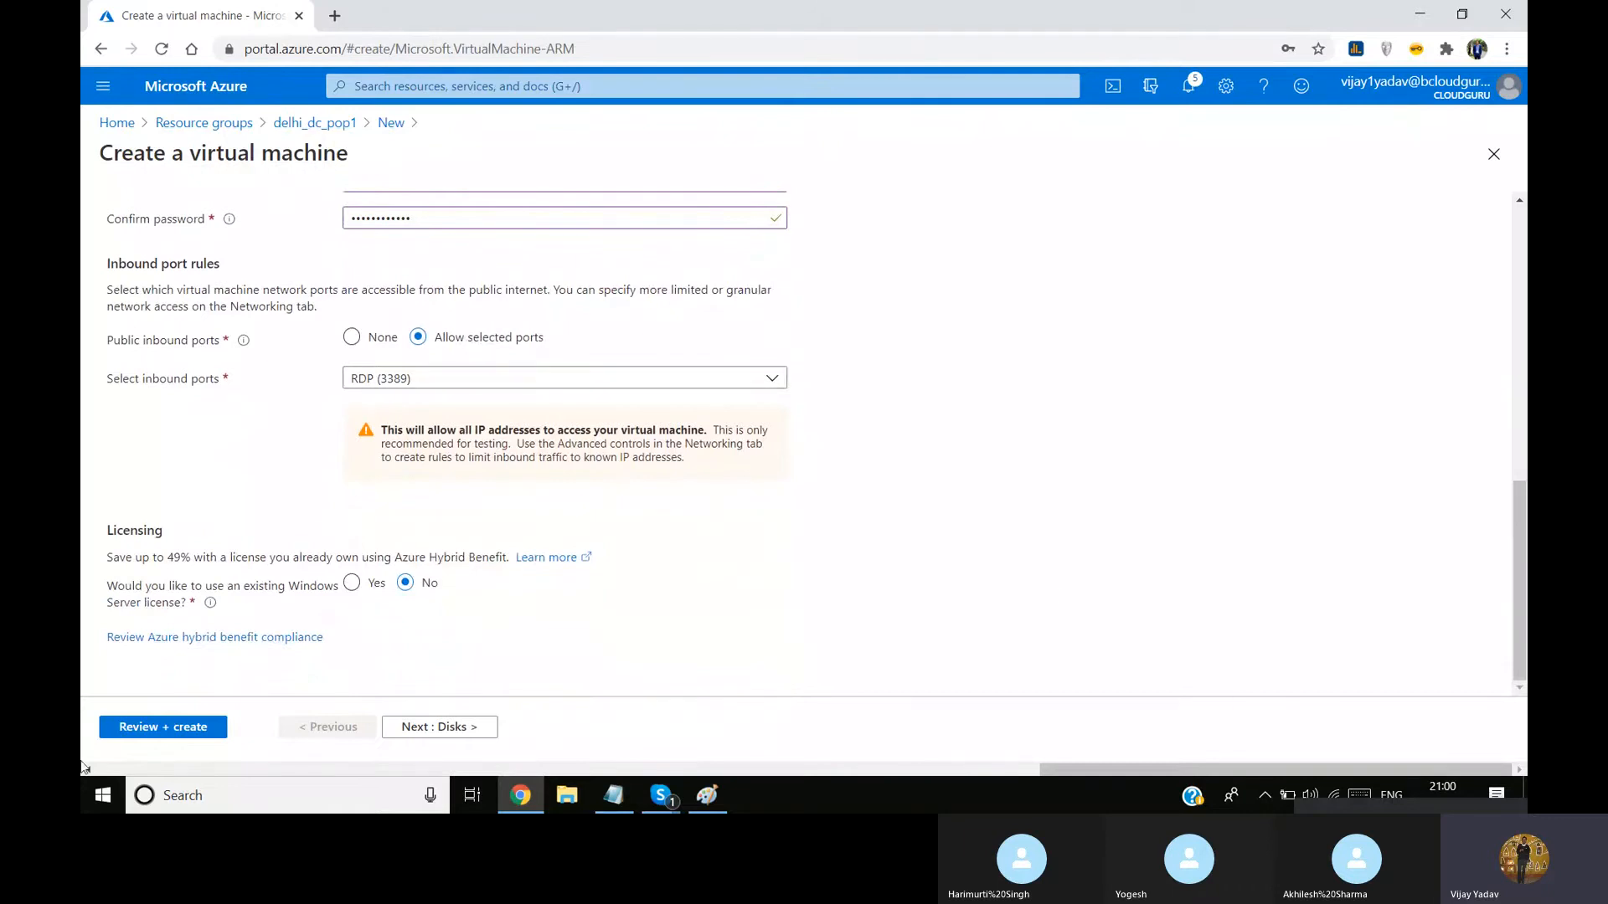
click(162, 722)
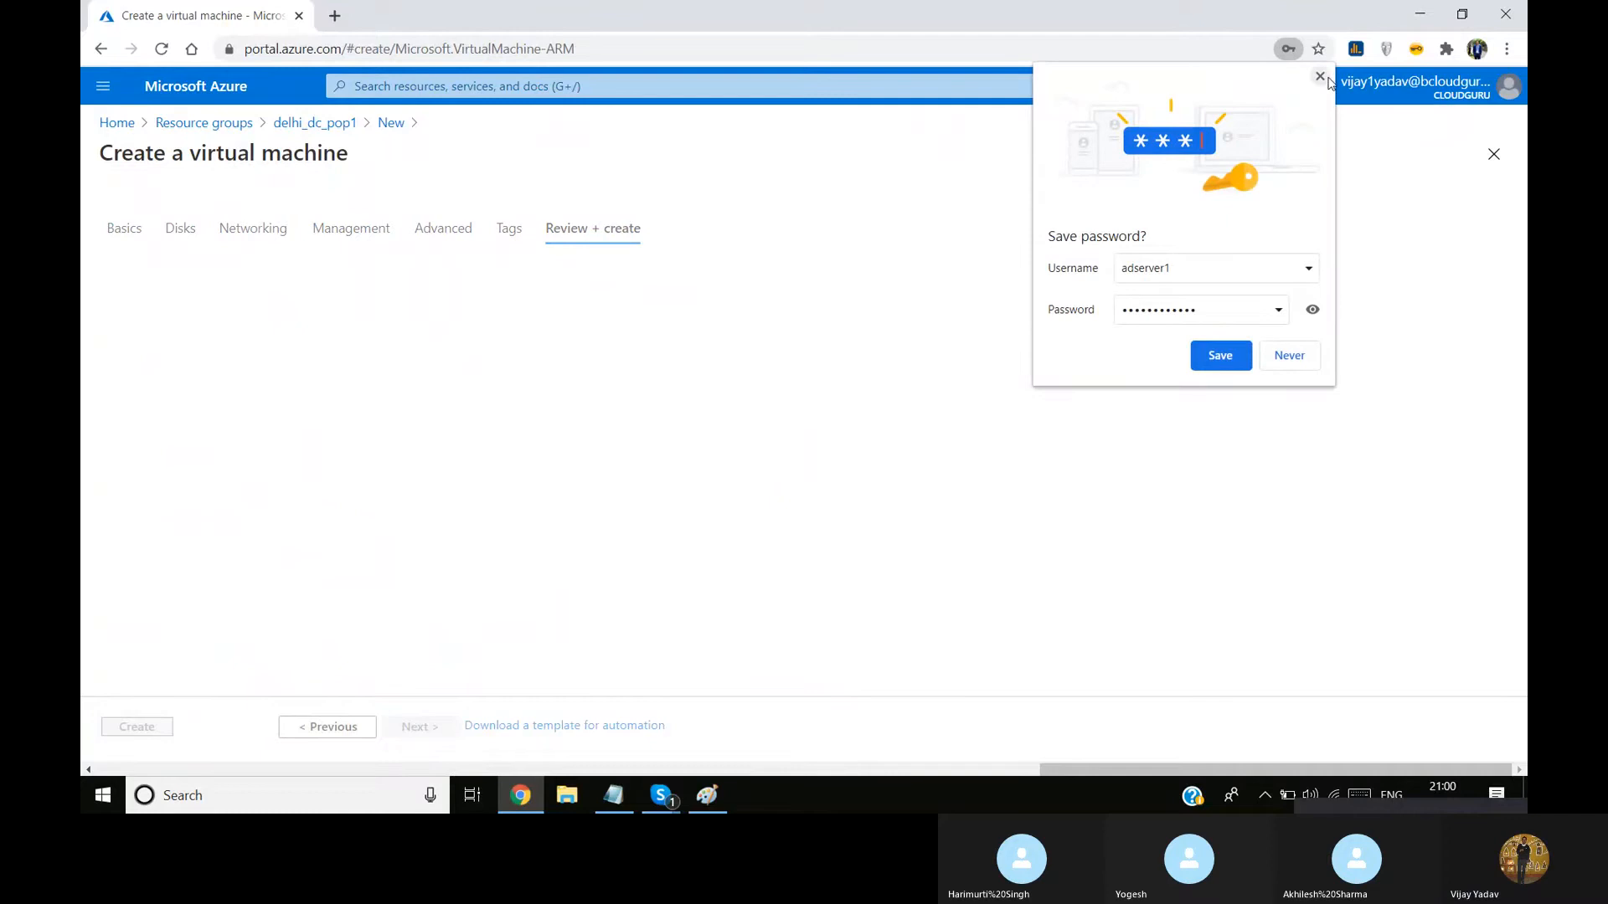
click(1290, 355)
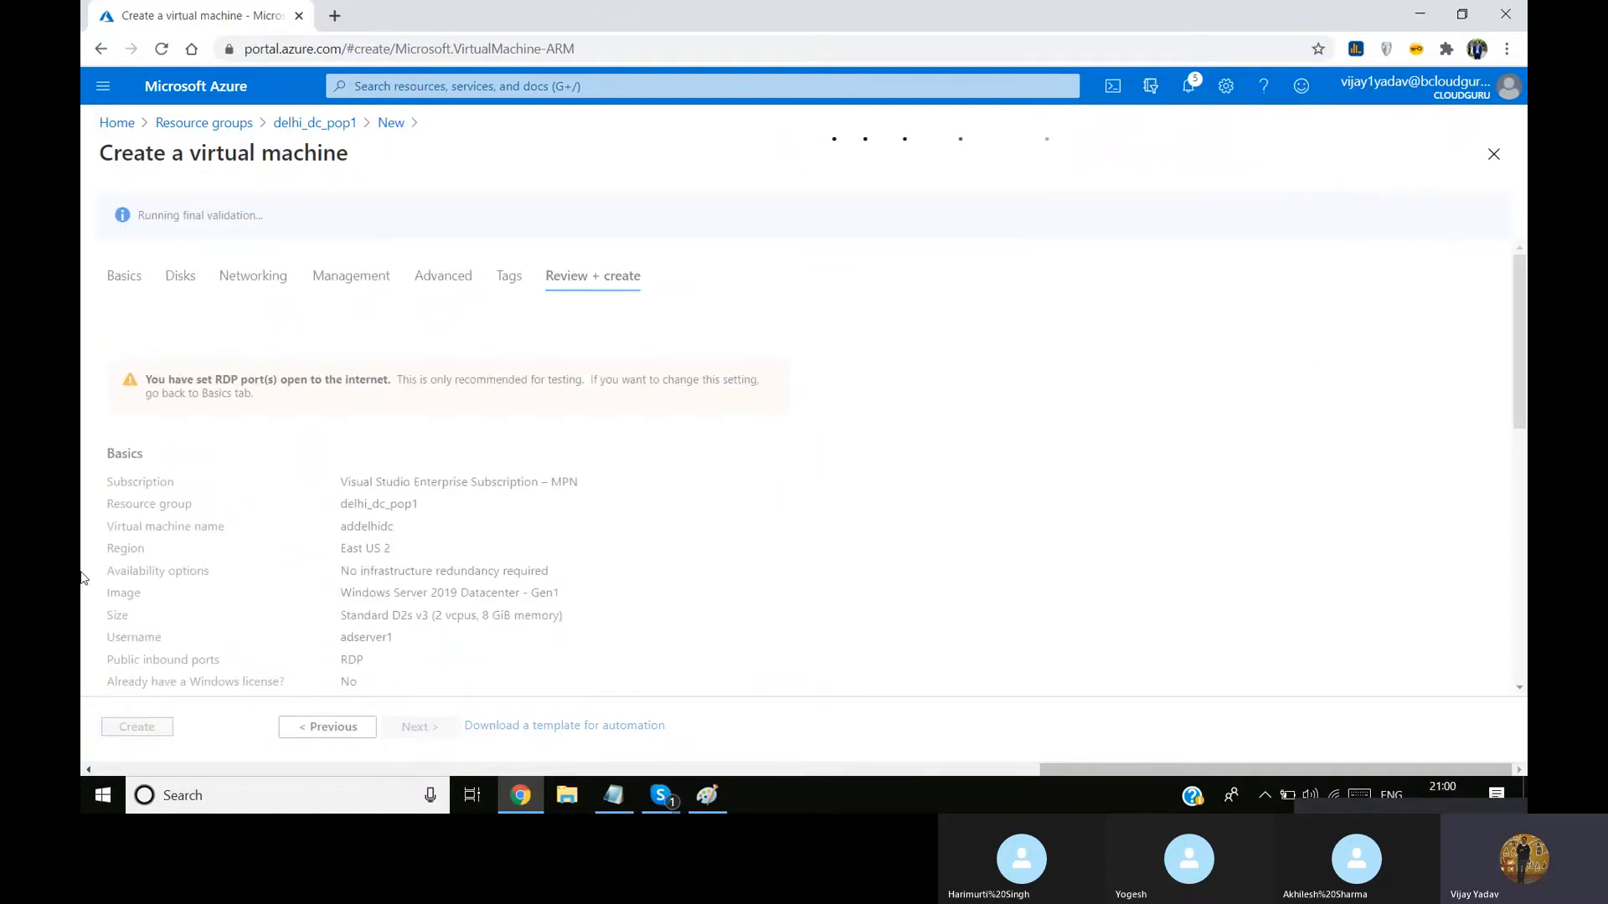
Go back from the review to the Networking settings and check which subnets are available for the virtual machine
click(340, 734)
click(340, 734)
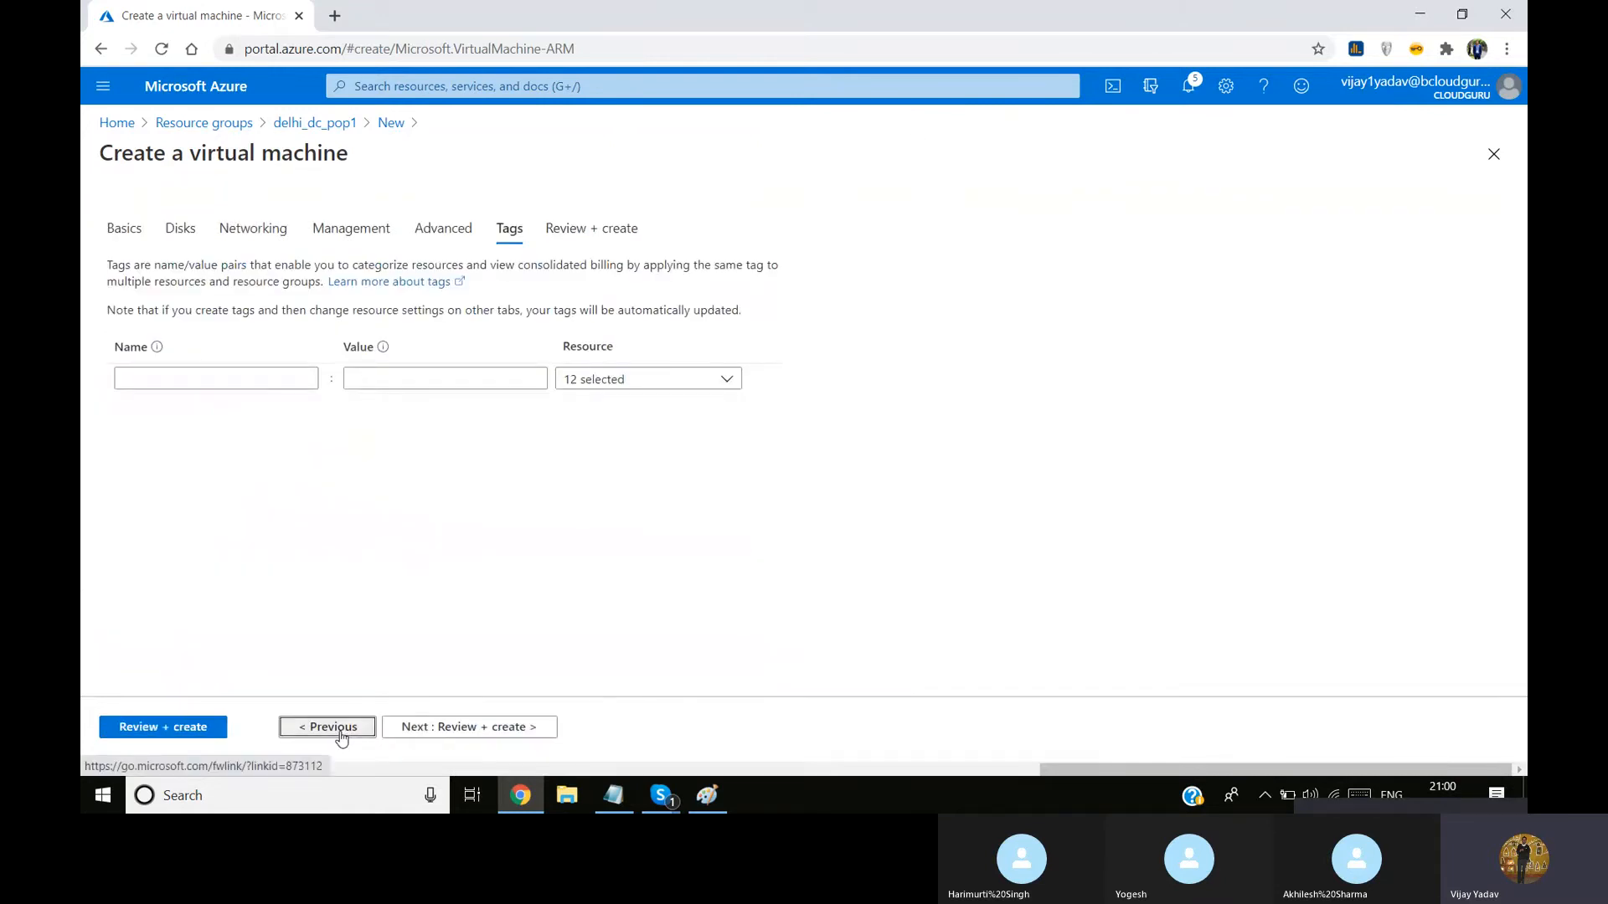
click(341, 735)
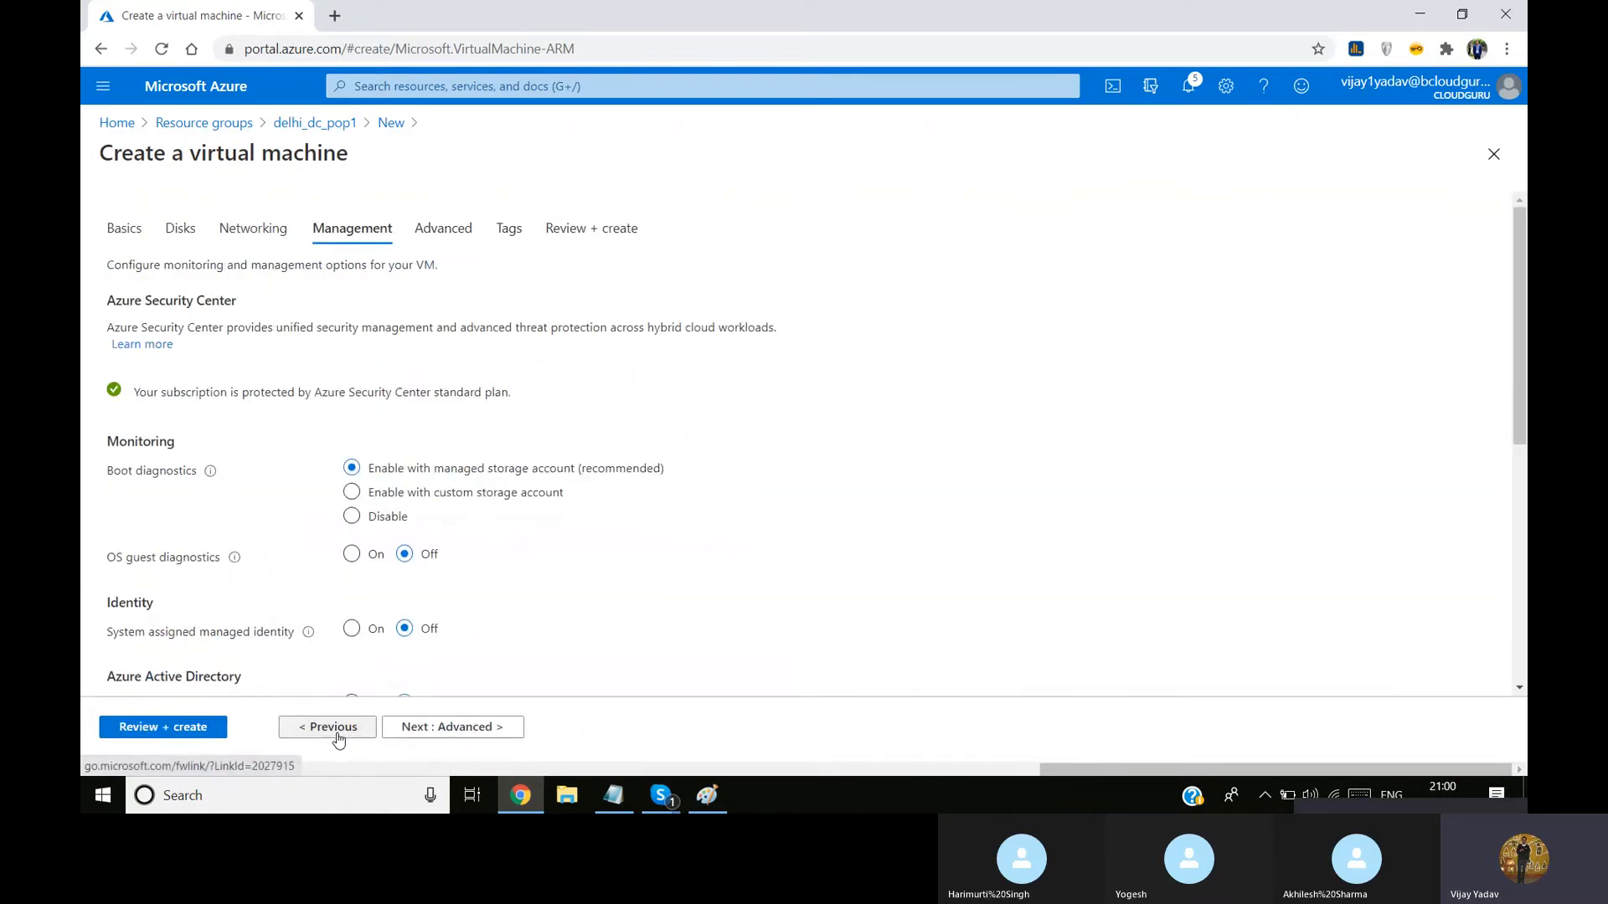
click(339, 735)
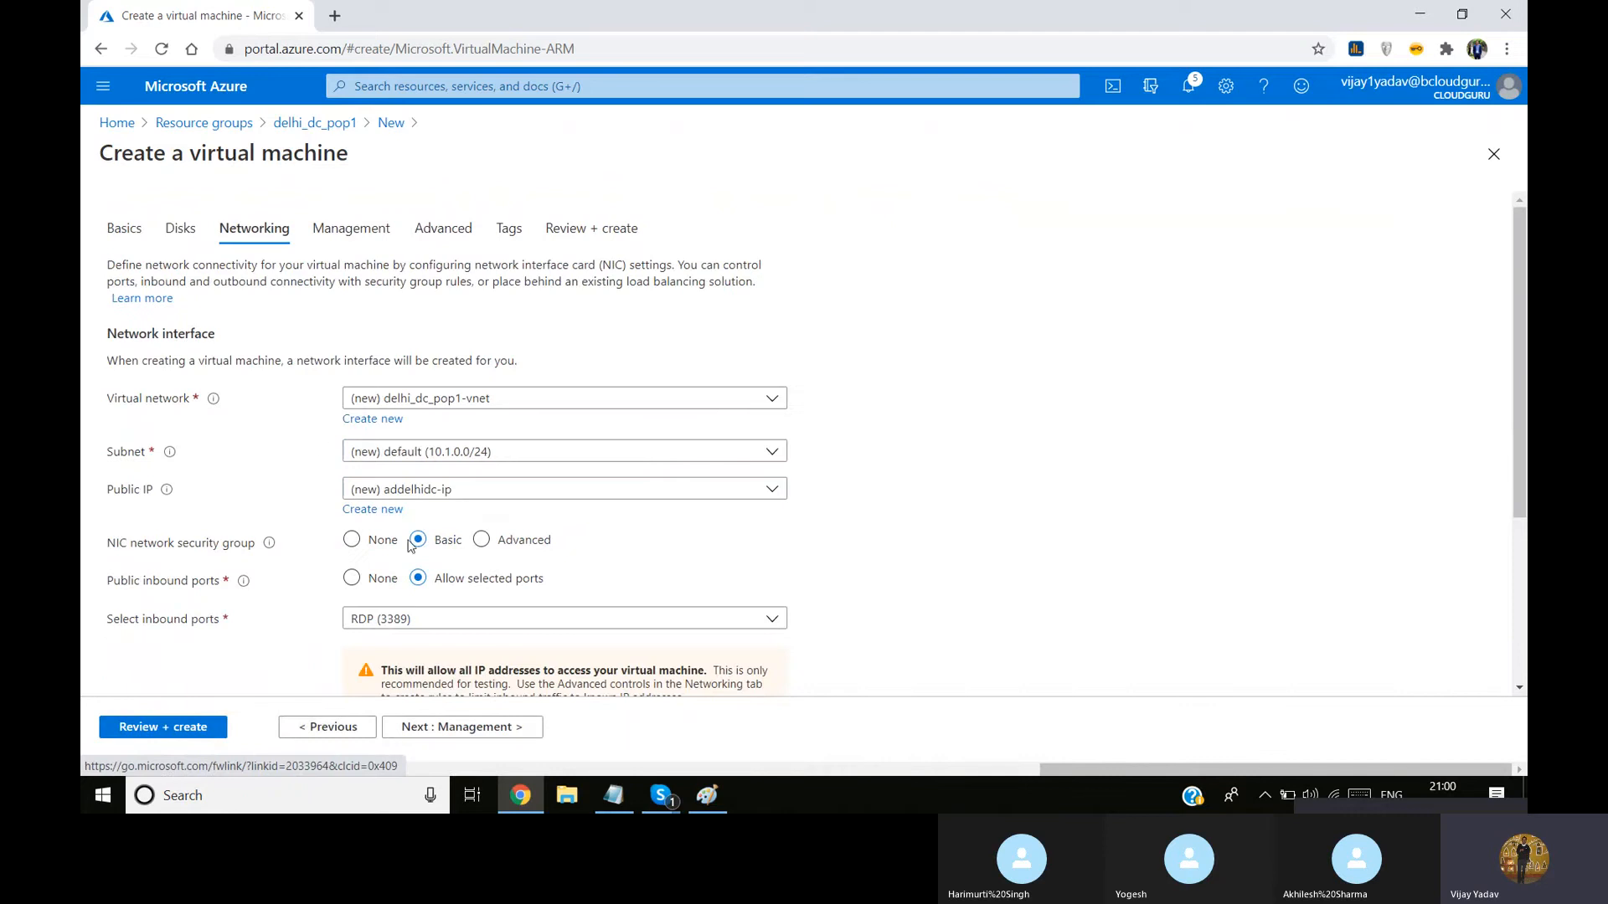
scroll(1066, 269, down, 3)
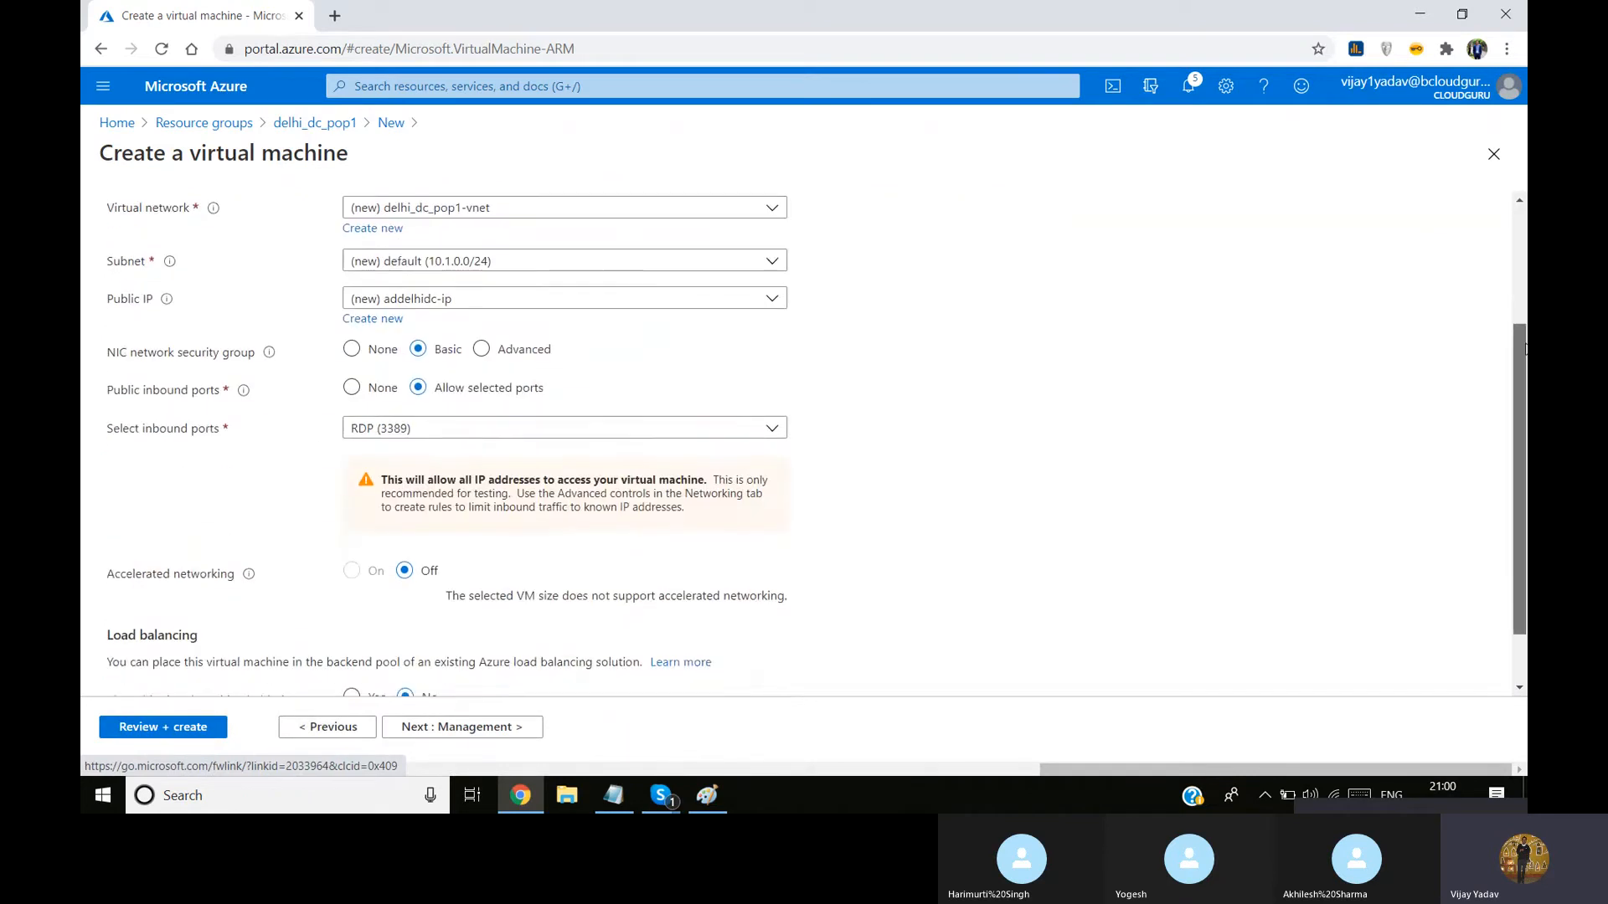
click(772, 263)
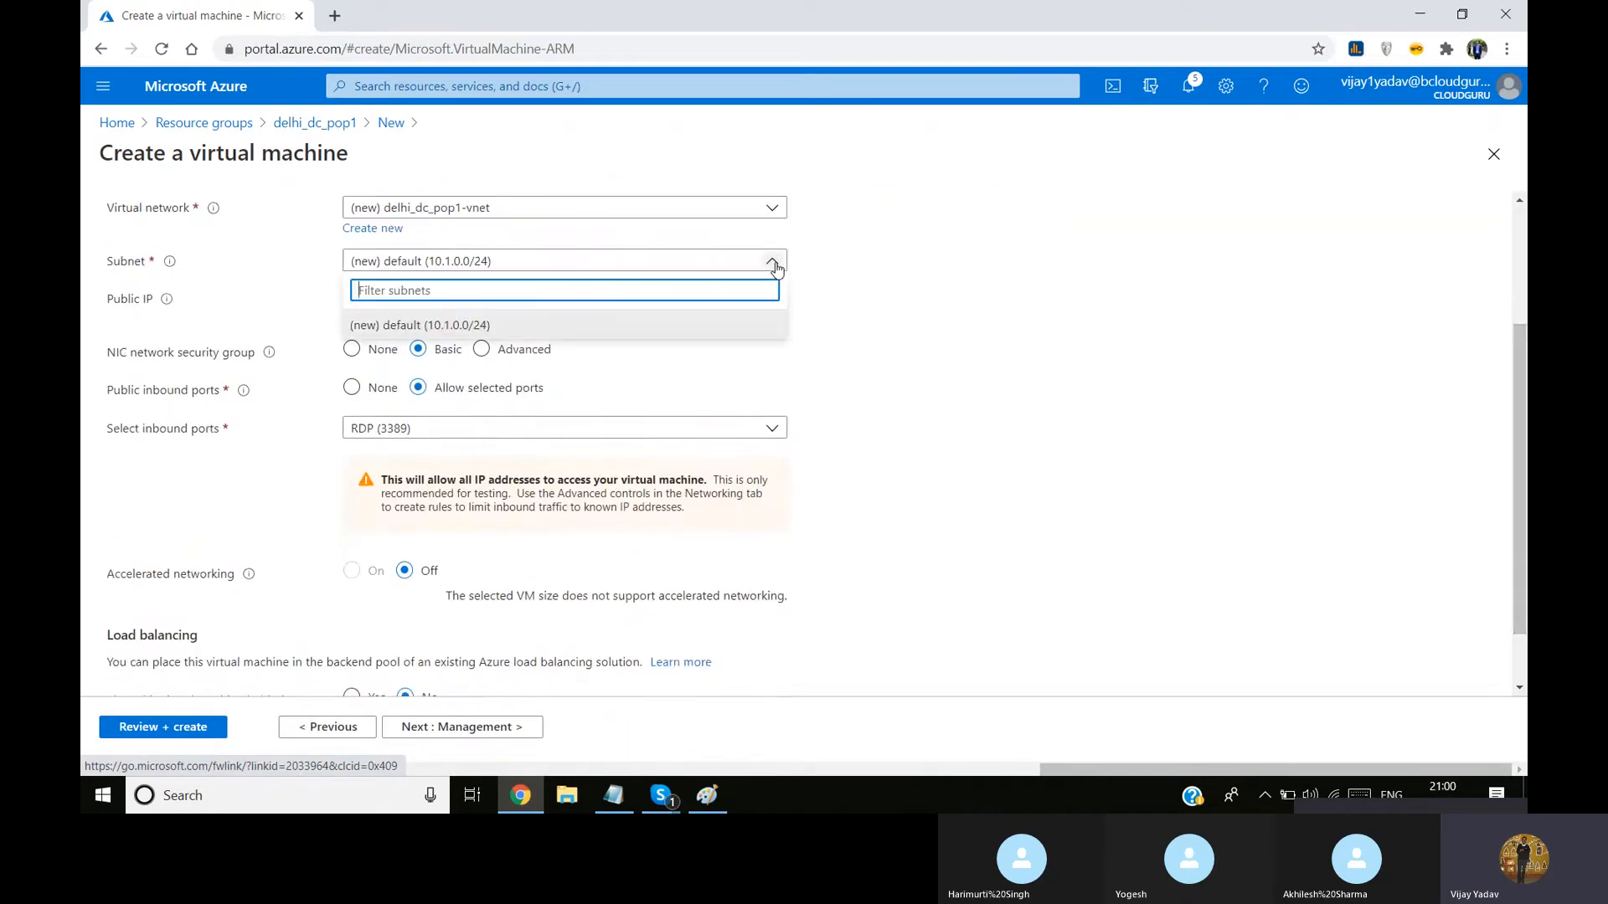
click(871, 261)
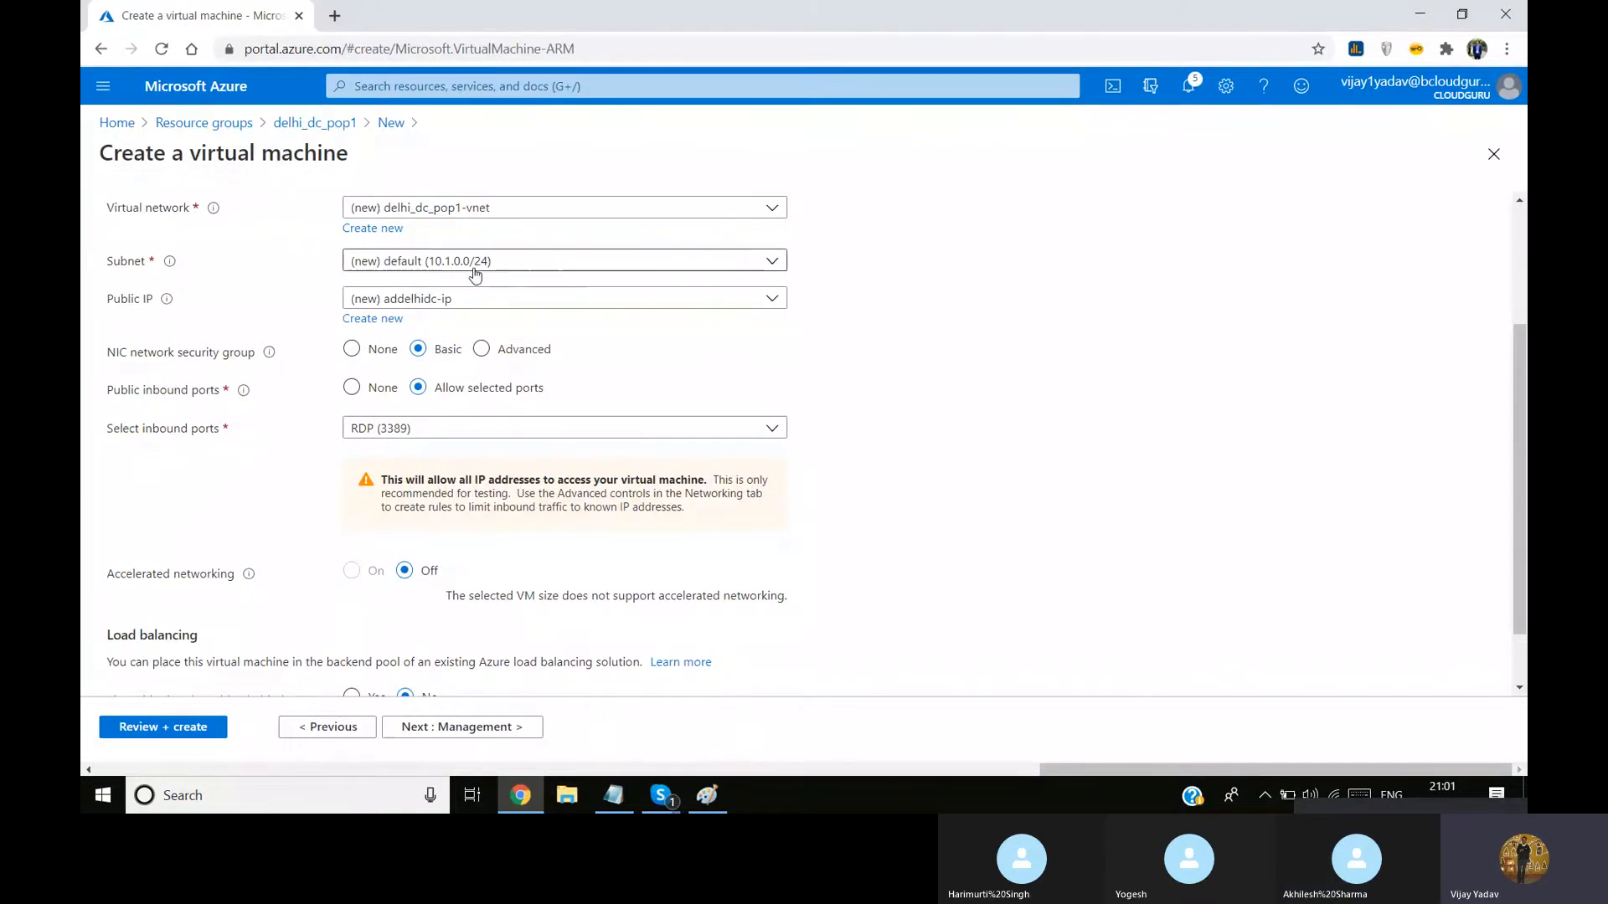
click(421, 263)
click(868, 253)
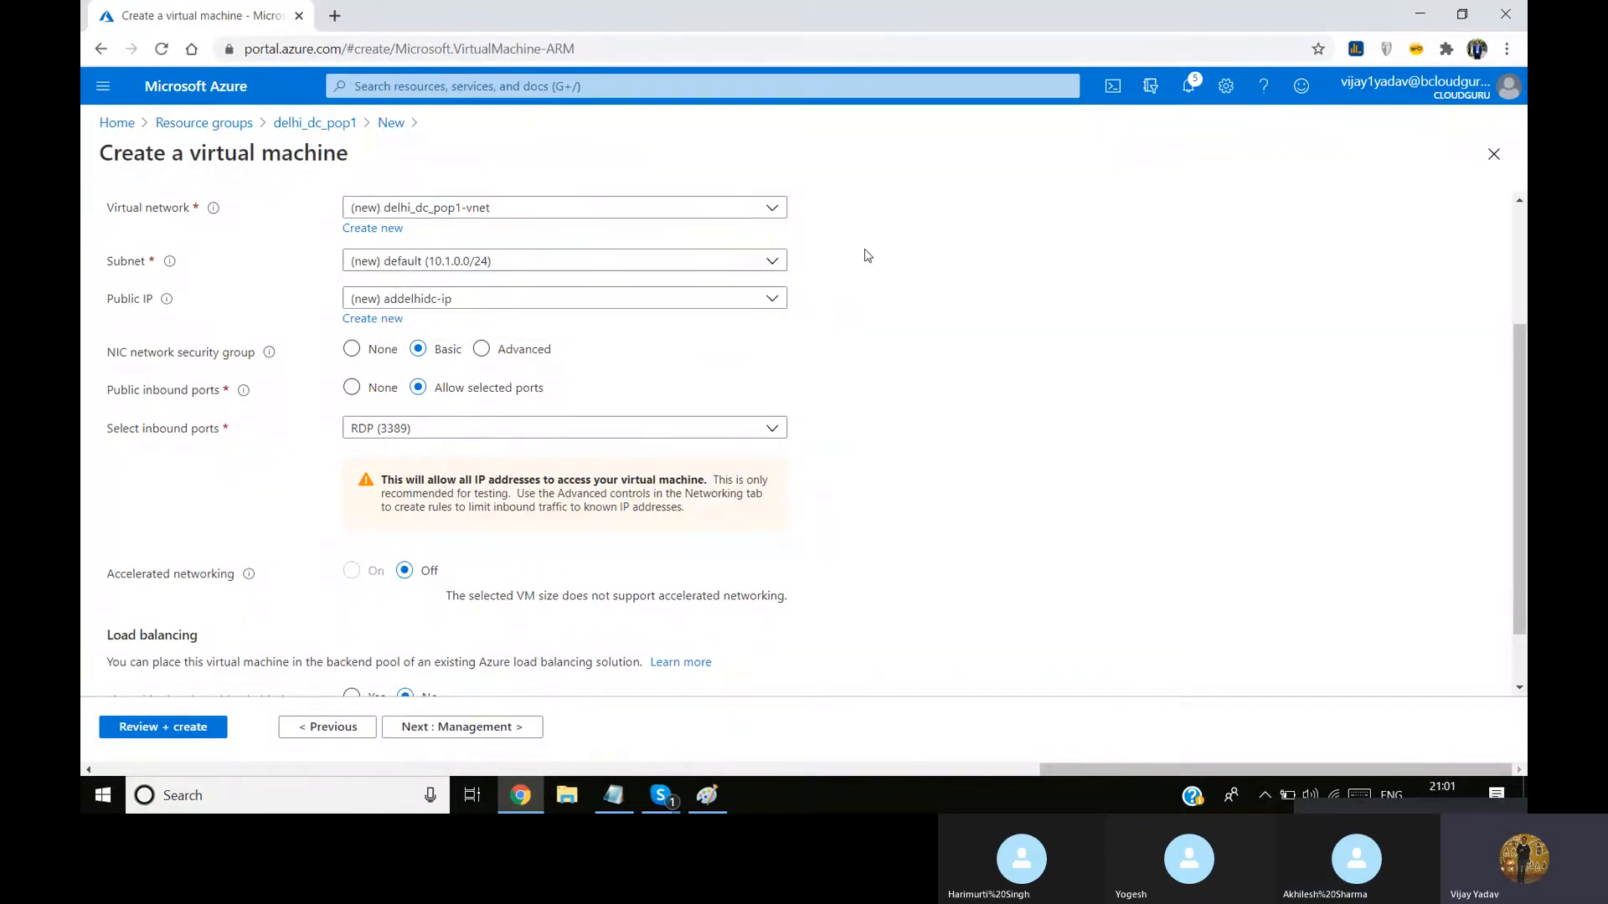
Check the disk options and the network interface's subnet choices, and select the new delhi_dc_pop1-vnet virtual network
click(338, 728)
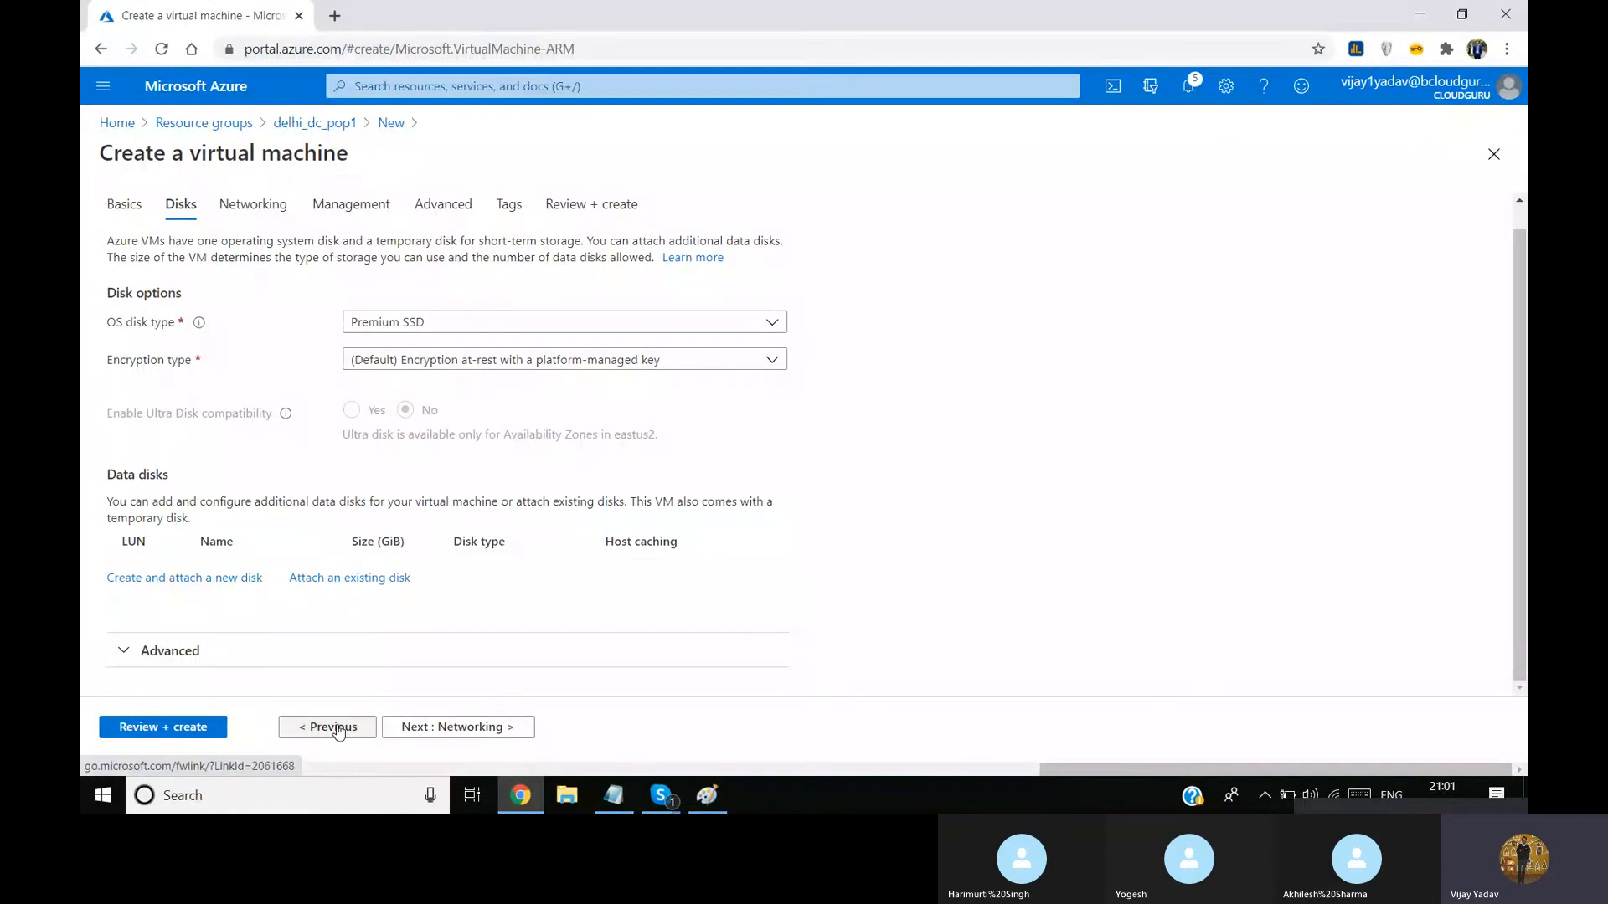
click(469, 725)
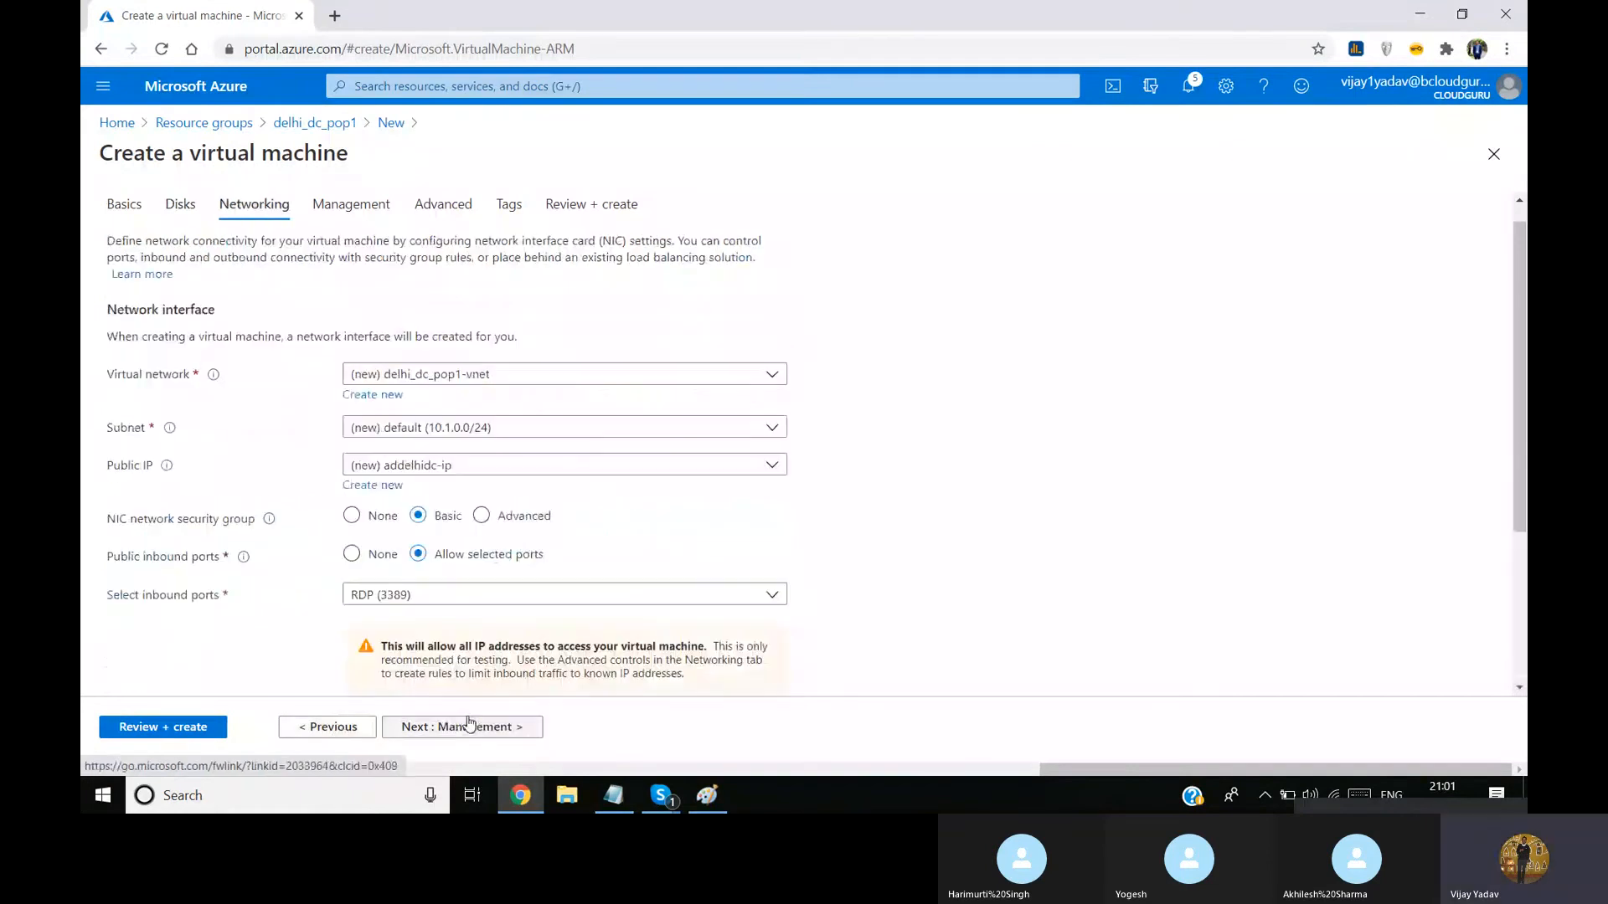
click(381, 432)
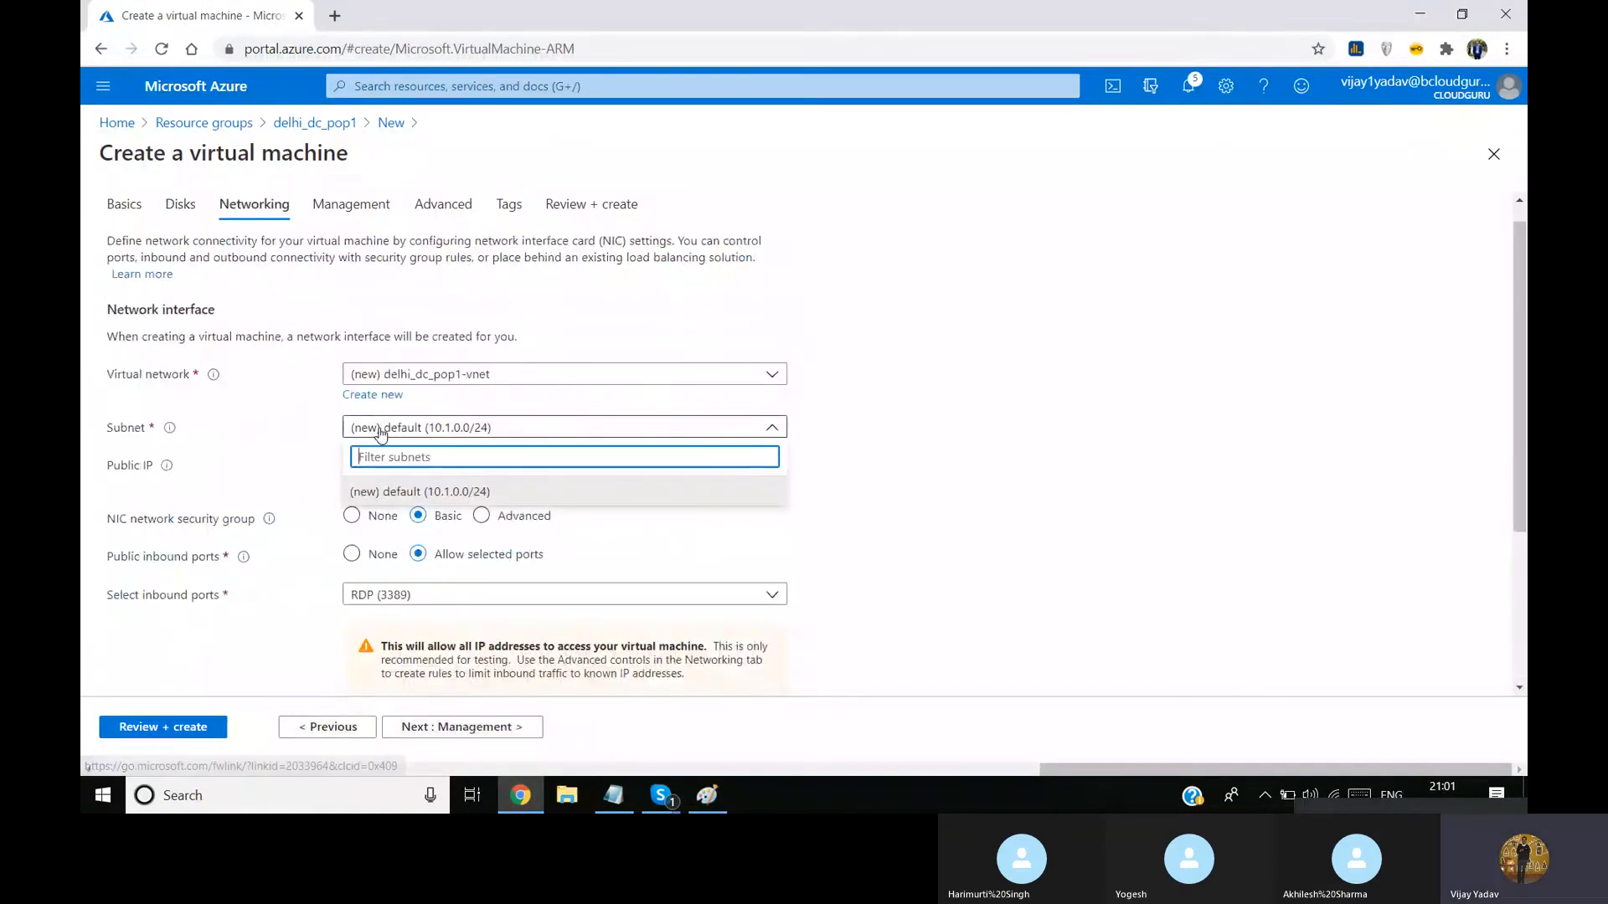
click(427, 383)
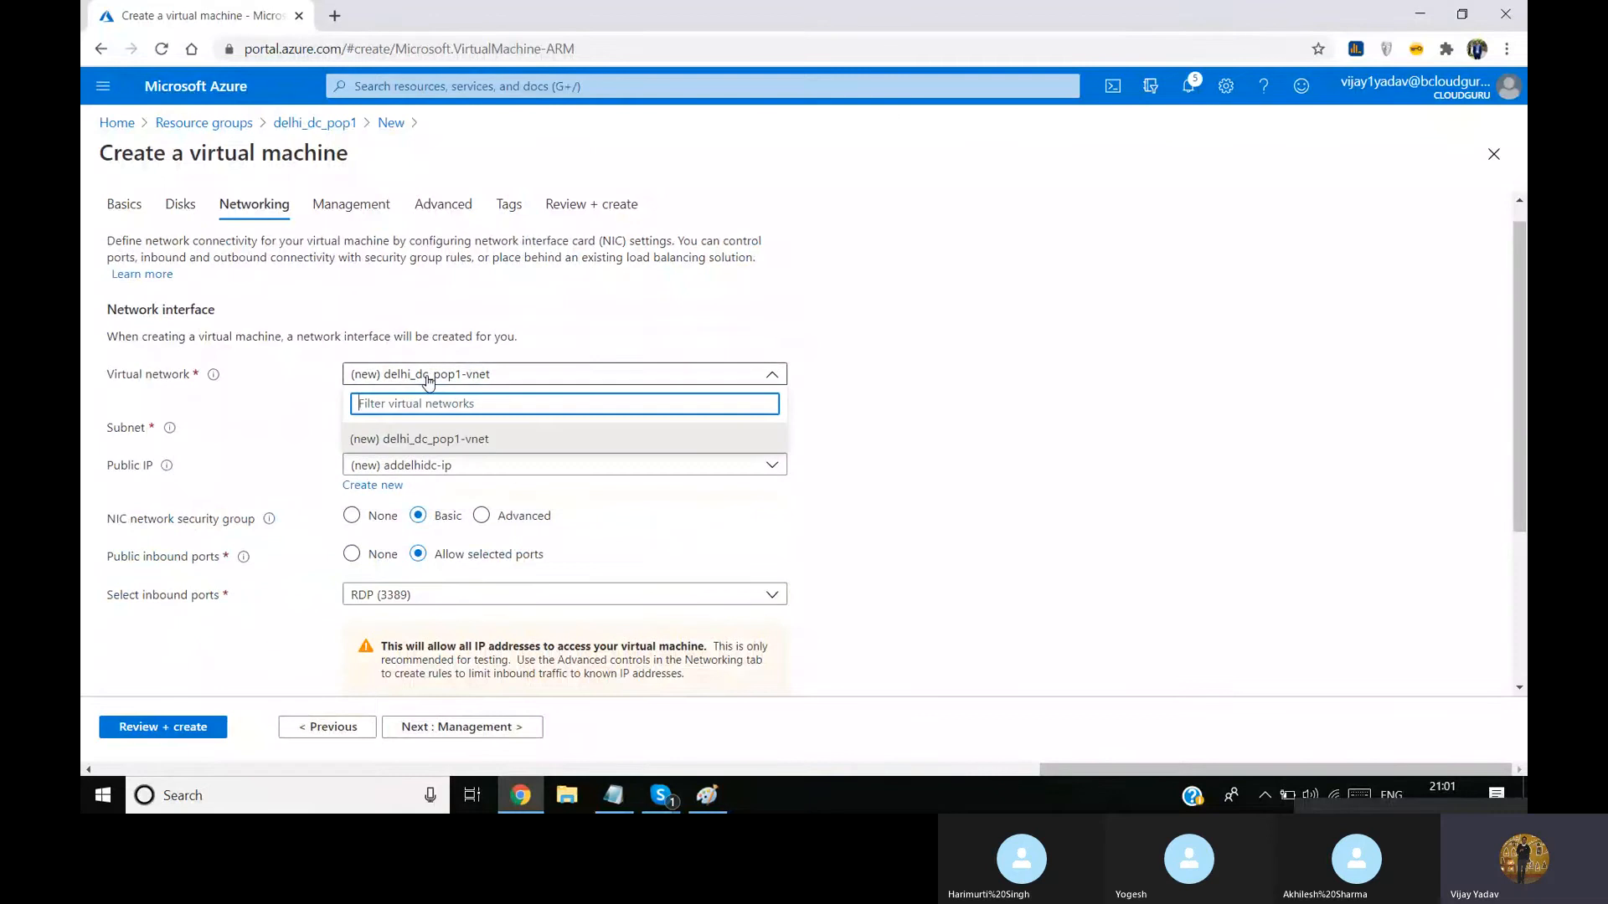
click(425, 441)
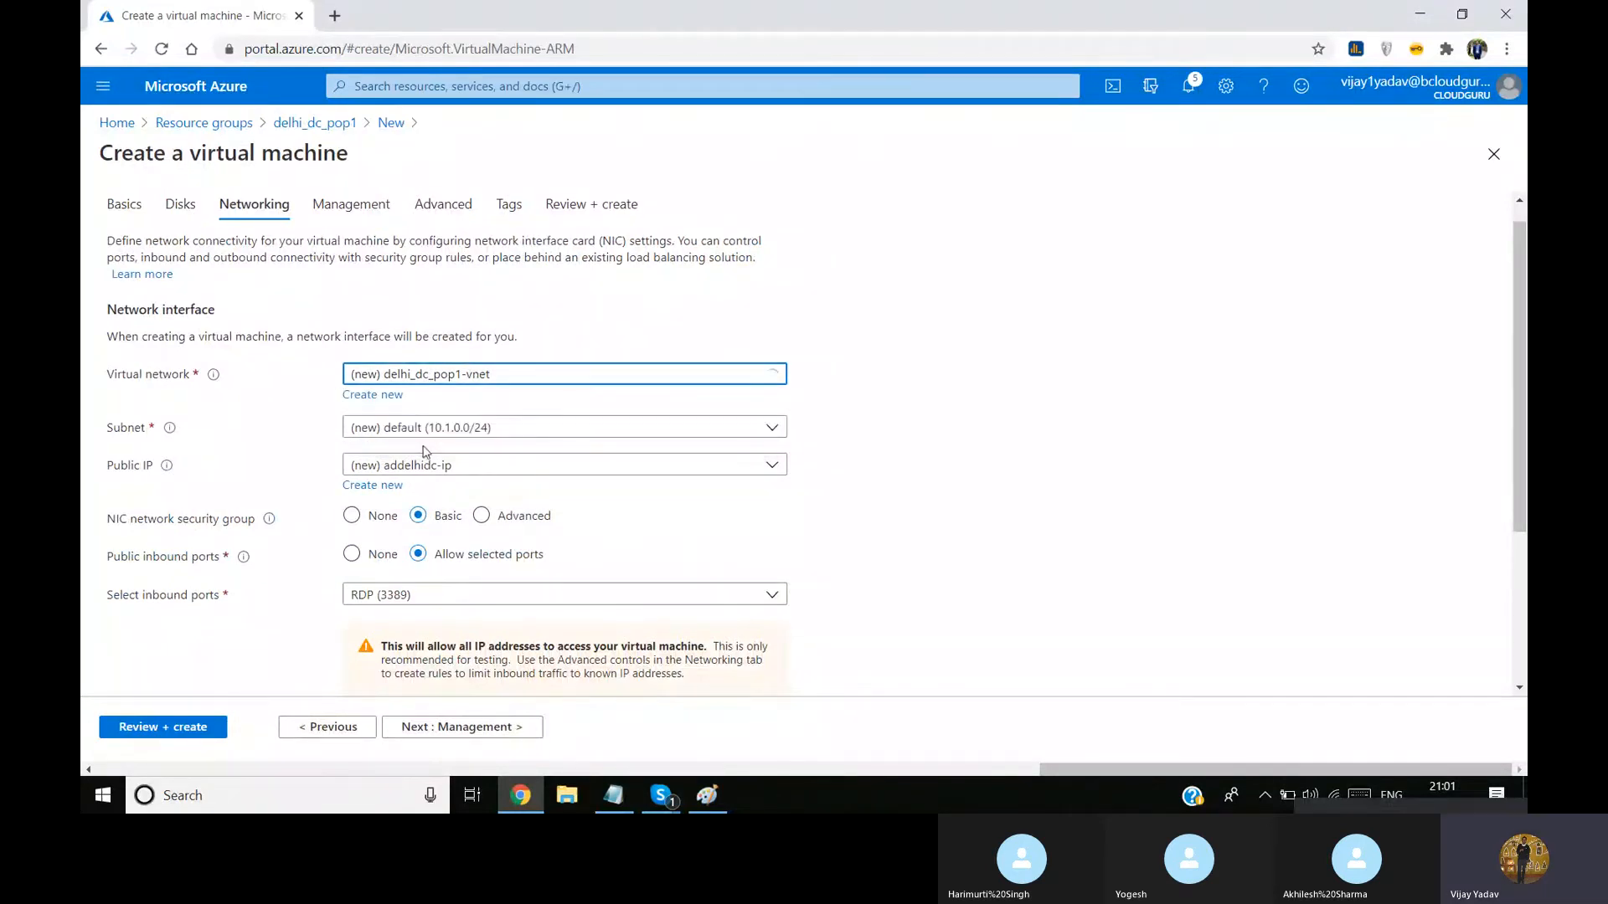
Recheck the Basics and Disks settings, and examine the Networking virtual network and subnet choices again
click(339, 731)
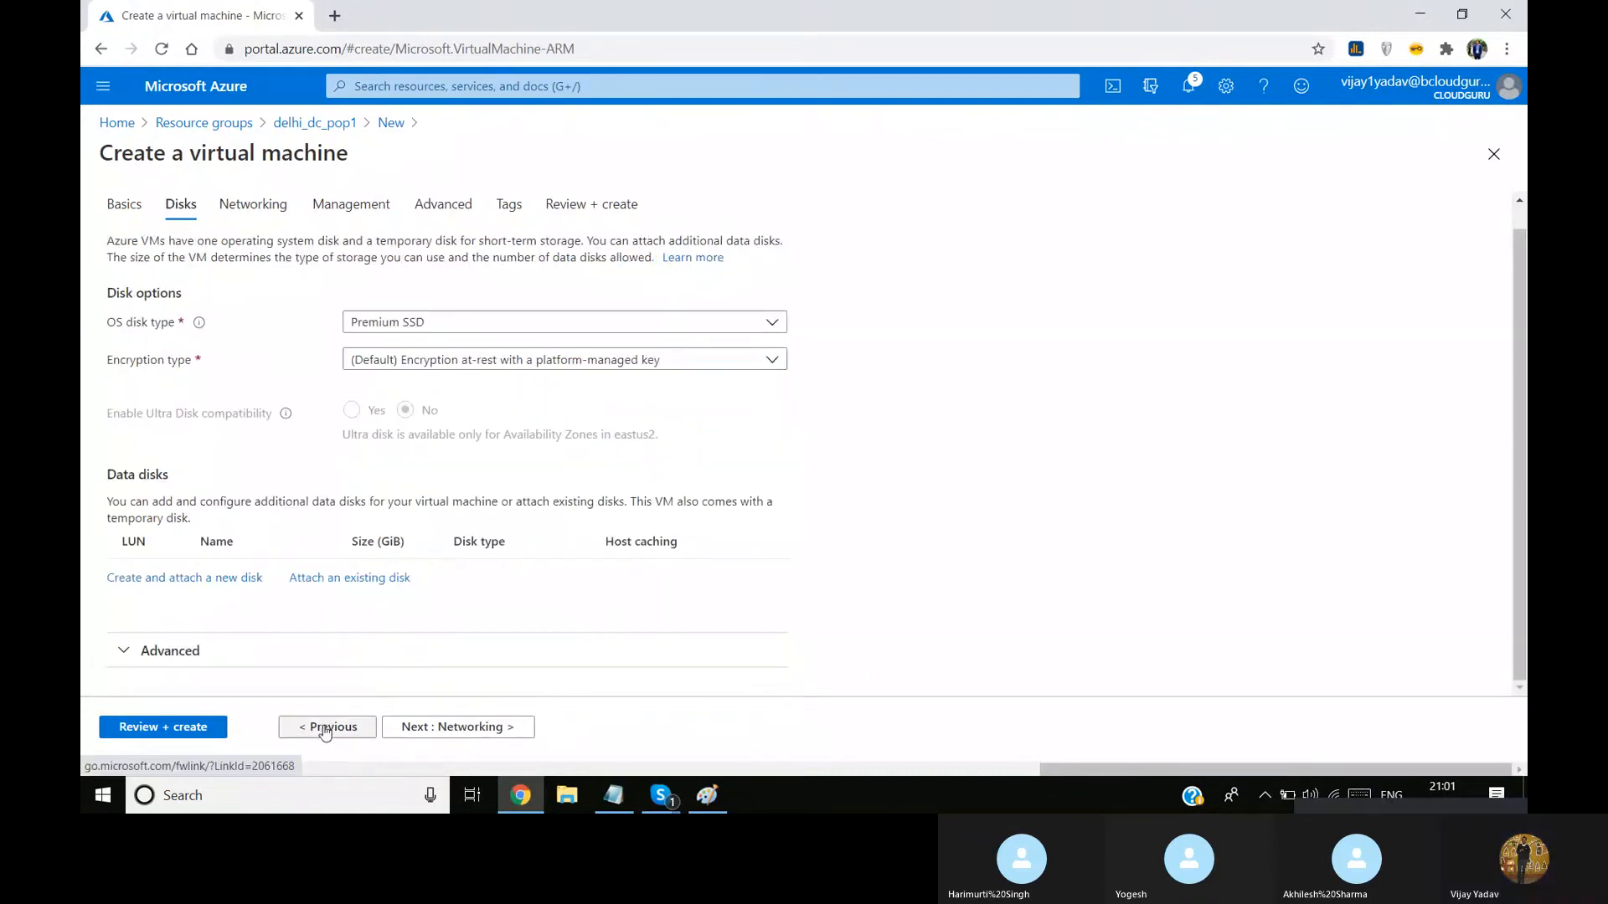
click(327, 731)
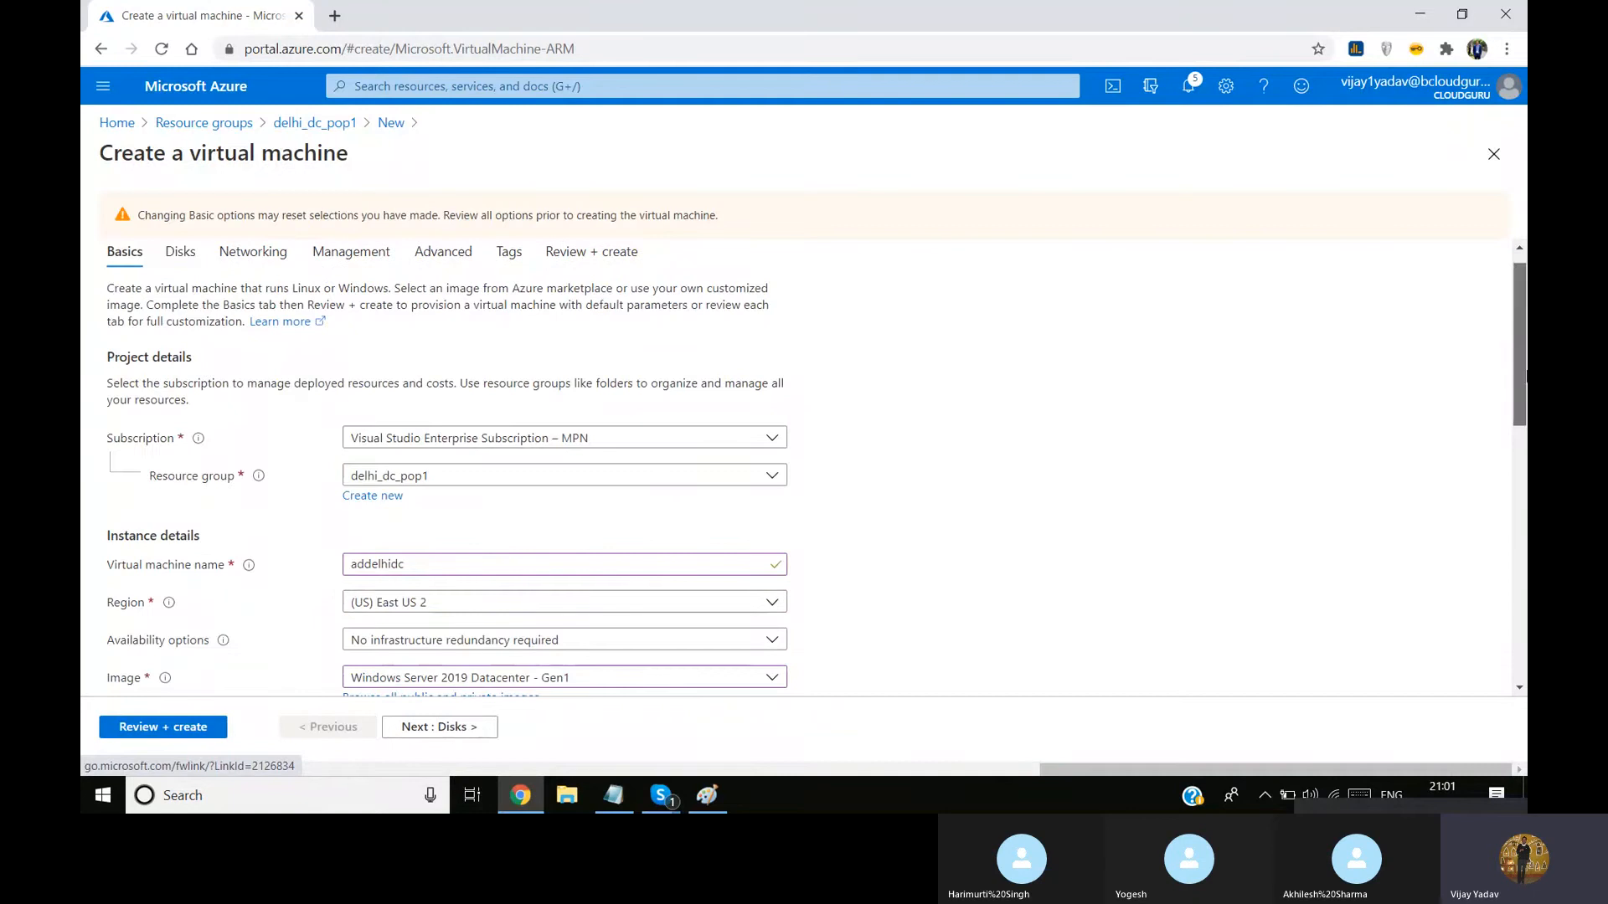
drag(1523, 379, 1524, 632)
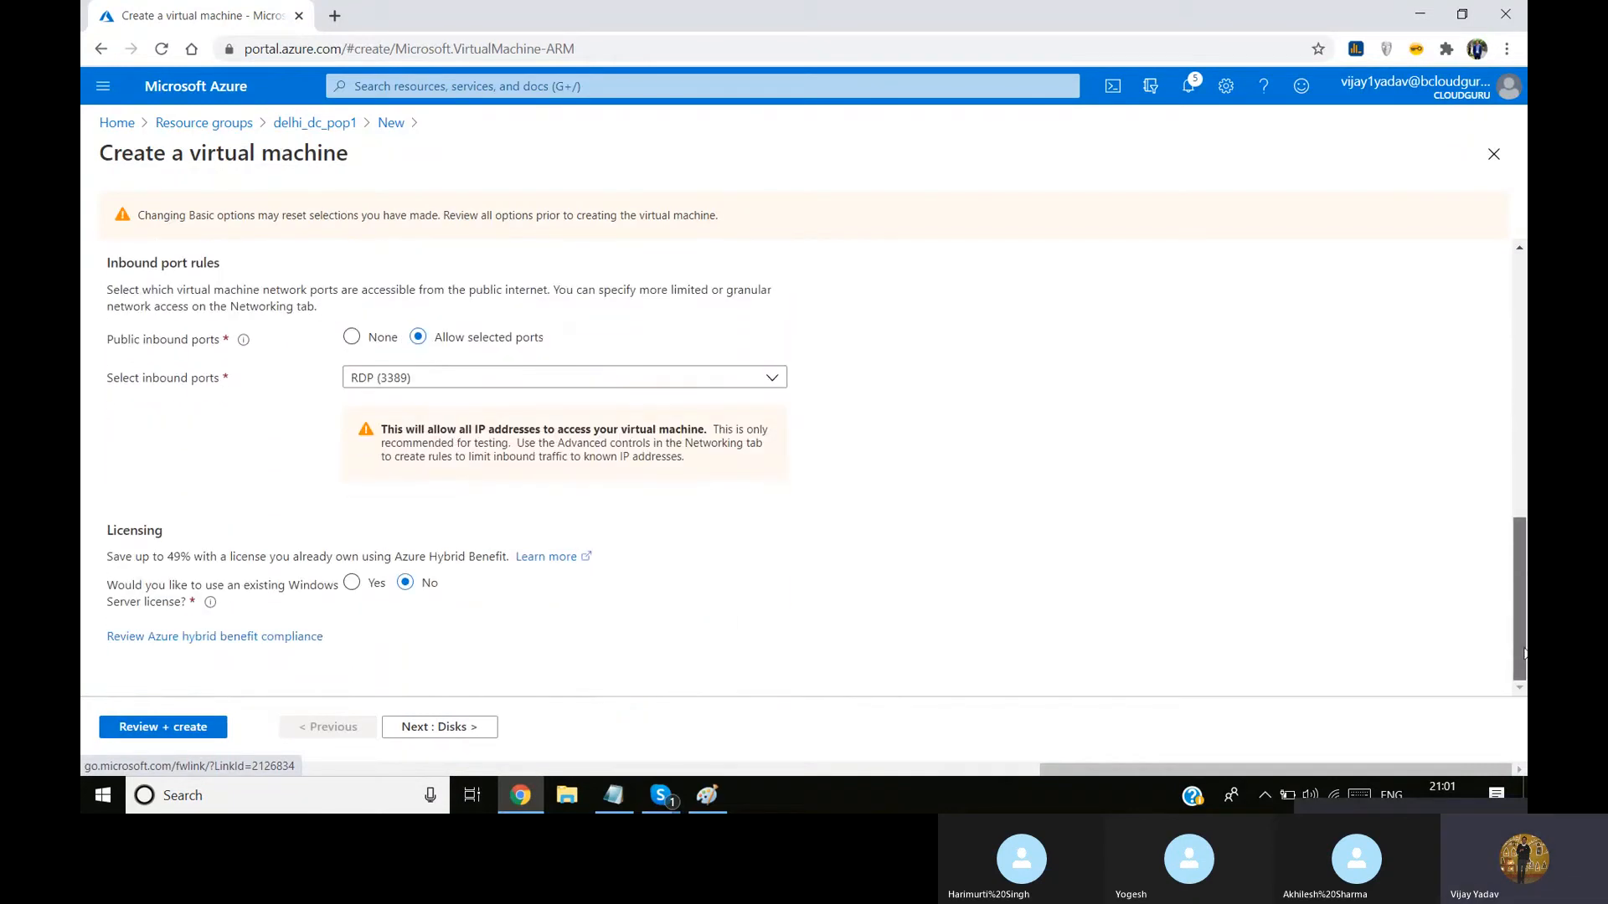
click(453, 727)
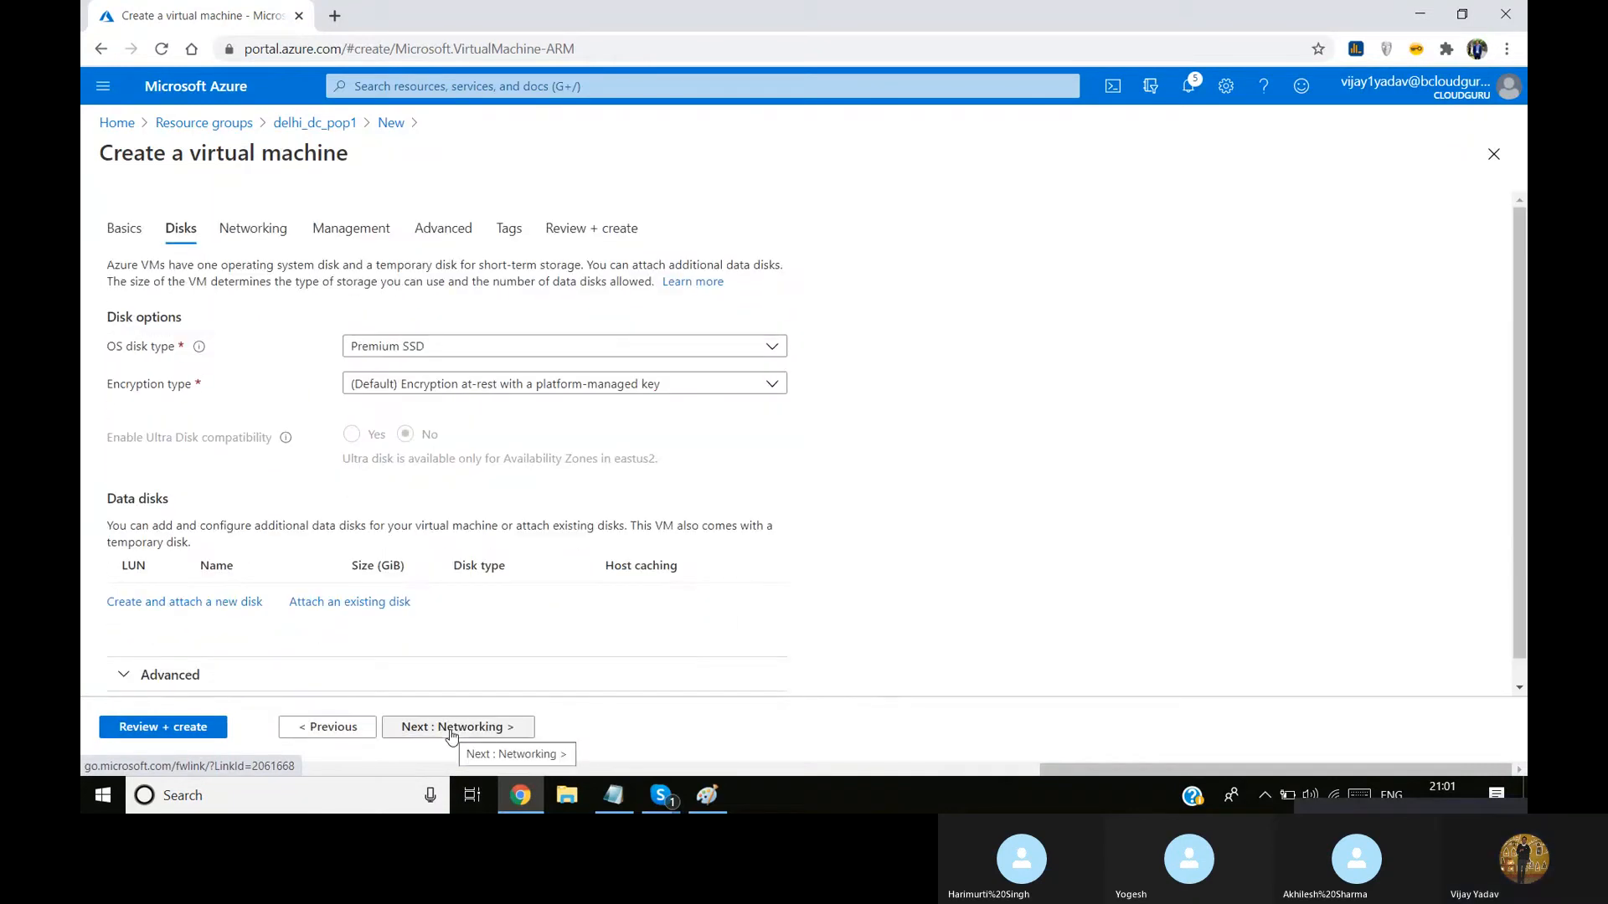
click(451, 735)
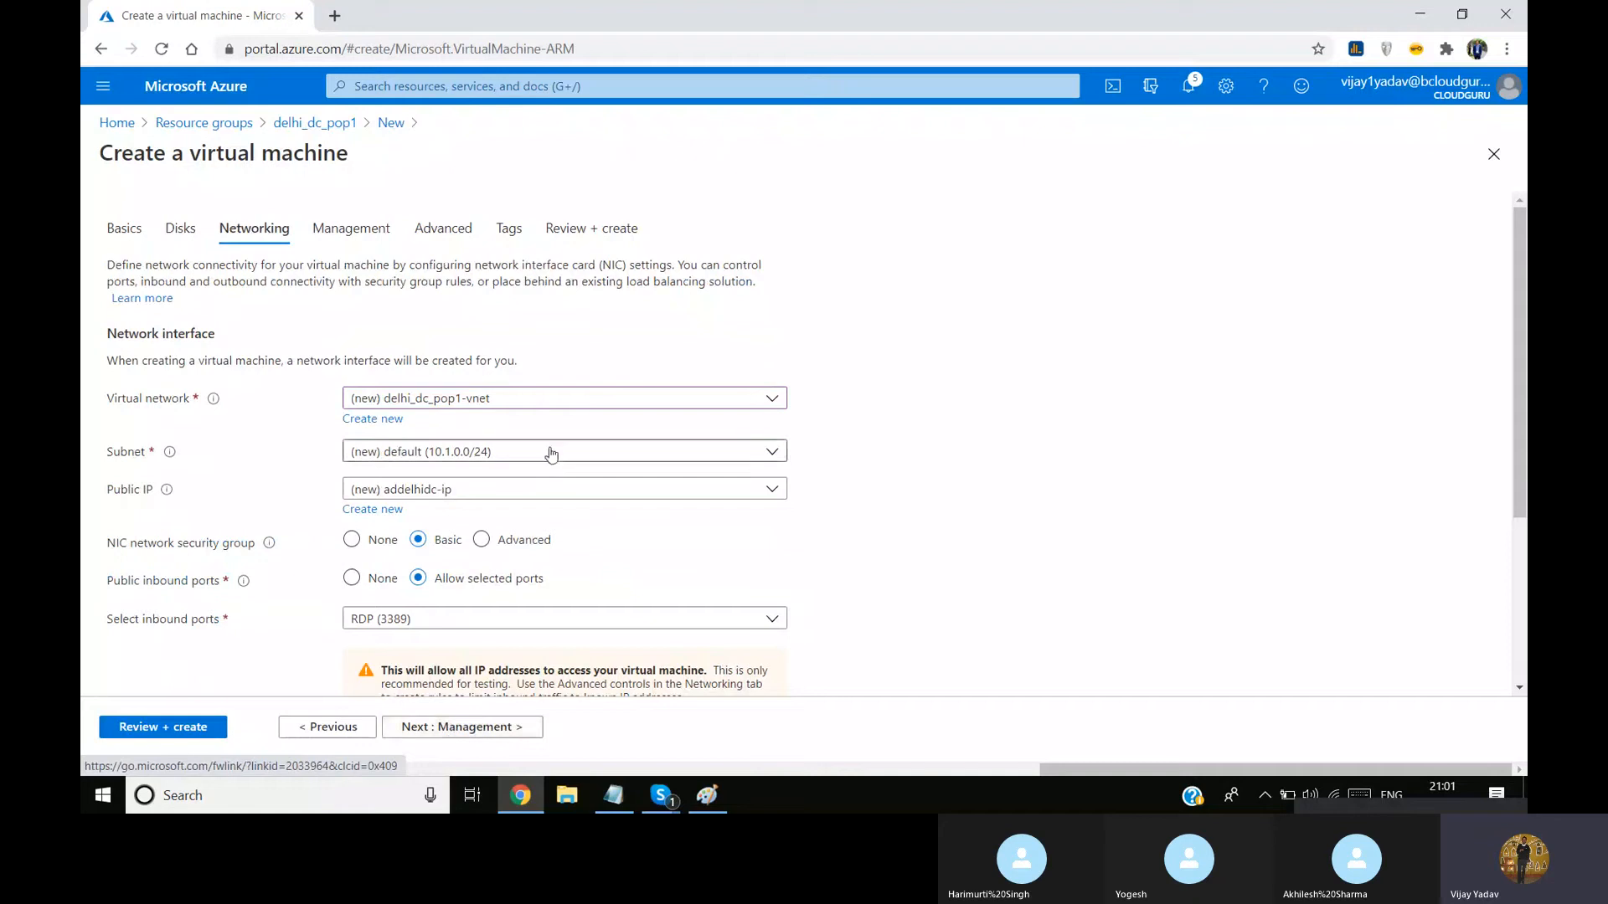
click(419, 408)
click(925, 340)
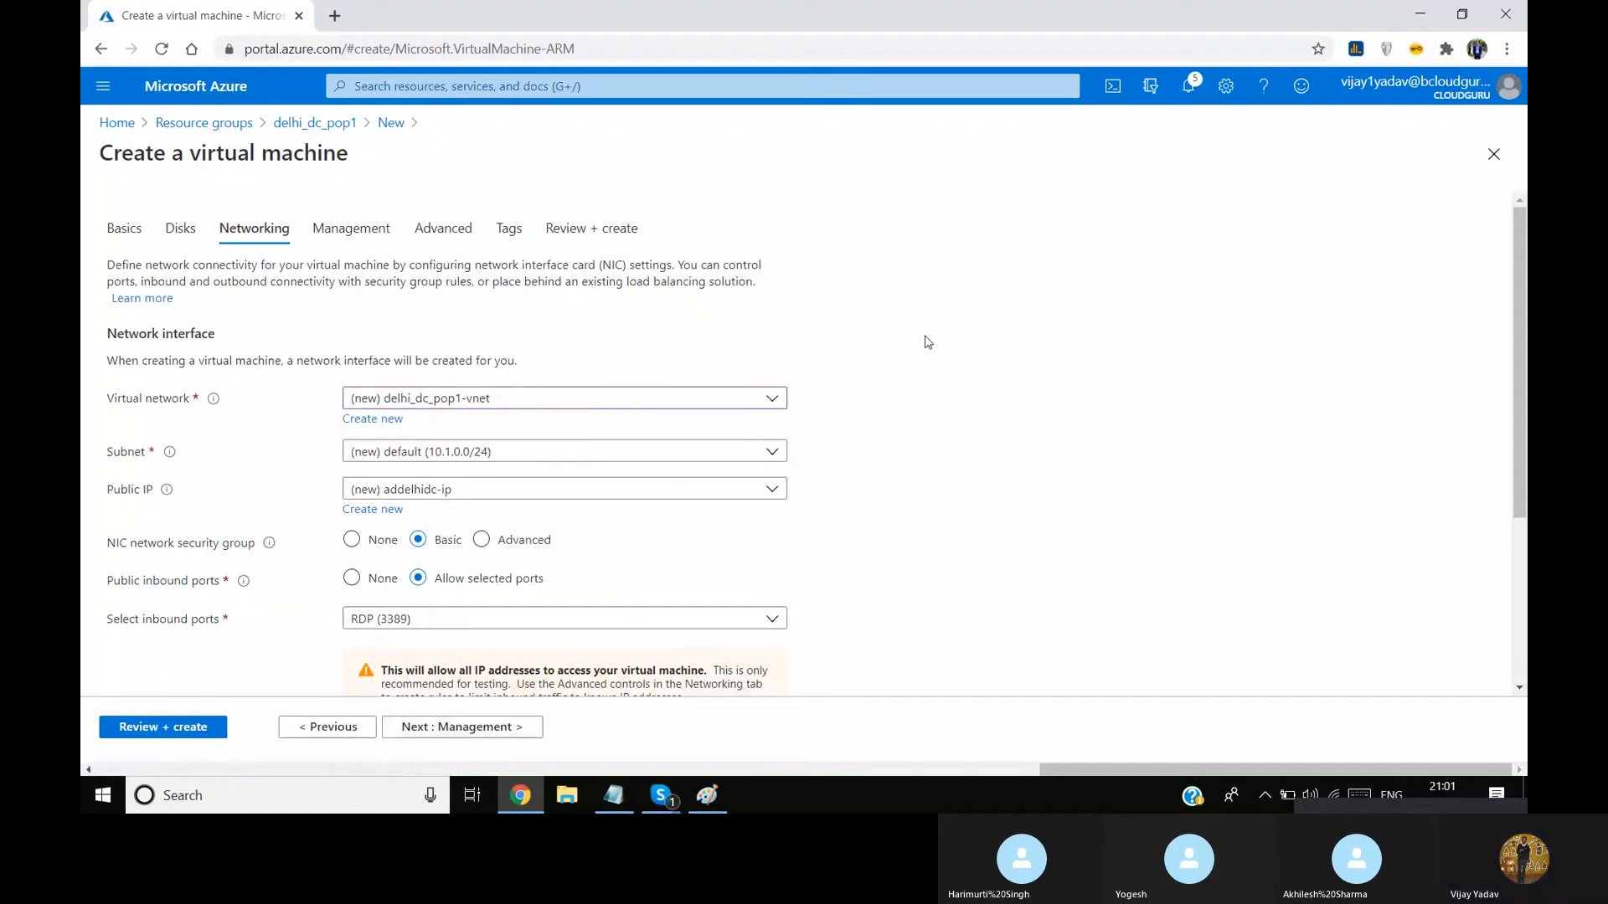
click(545, 464)
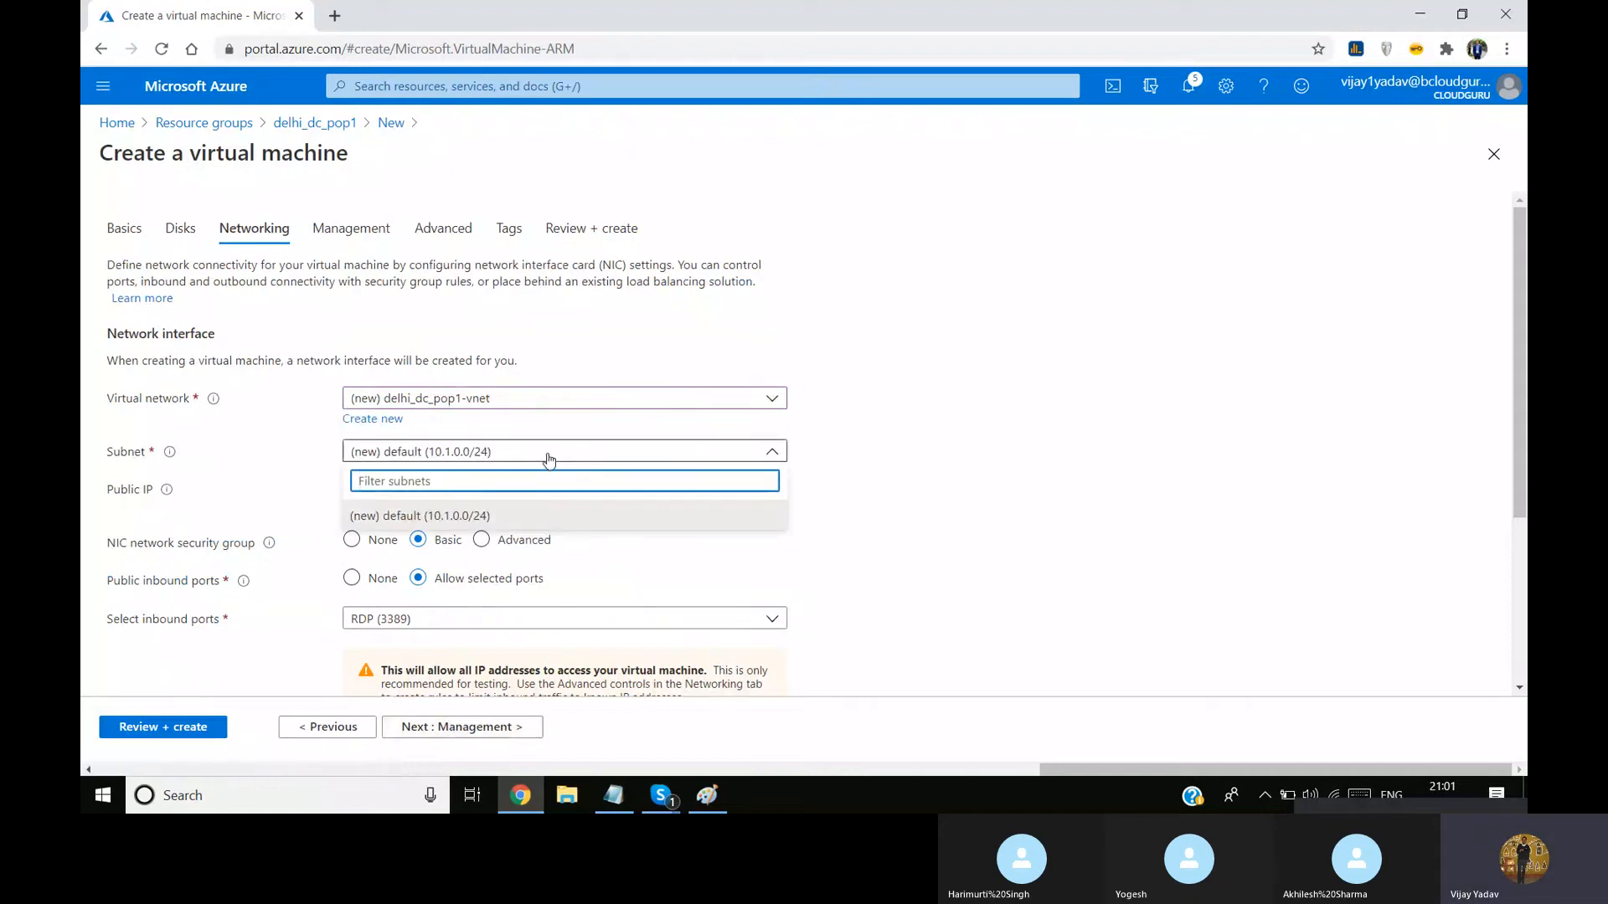
click(911, 409)
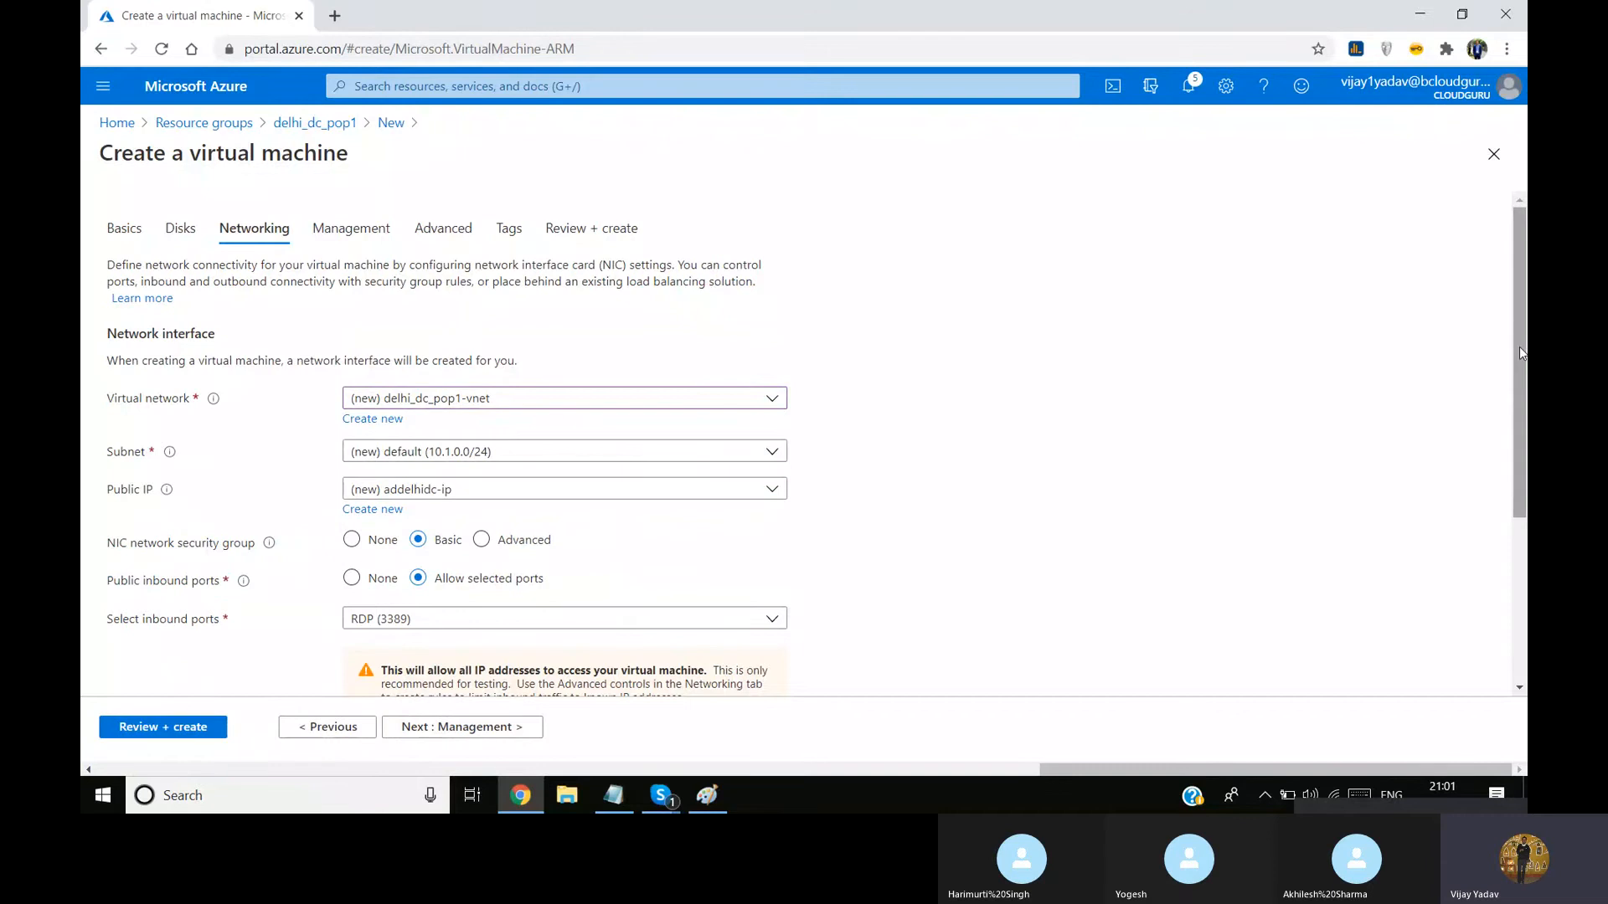
drag(1521, 353, 1446, 335)
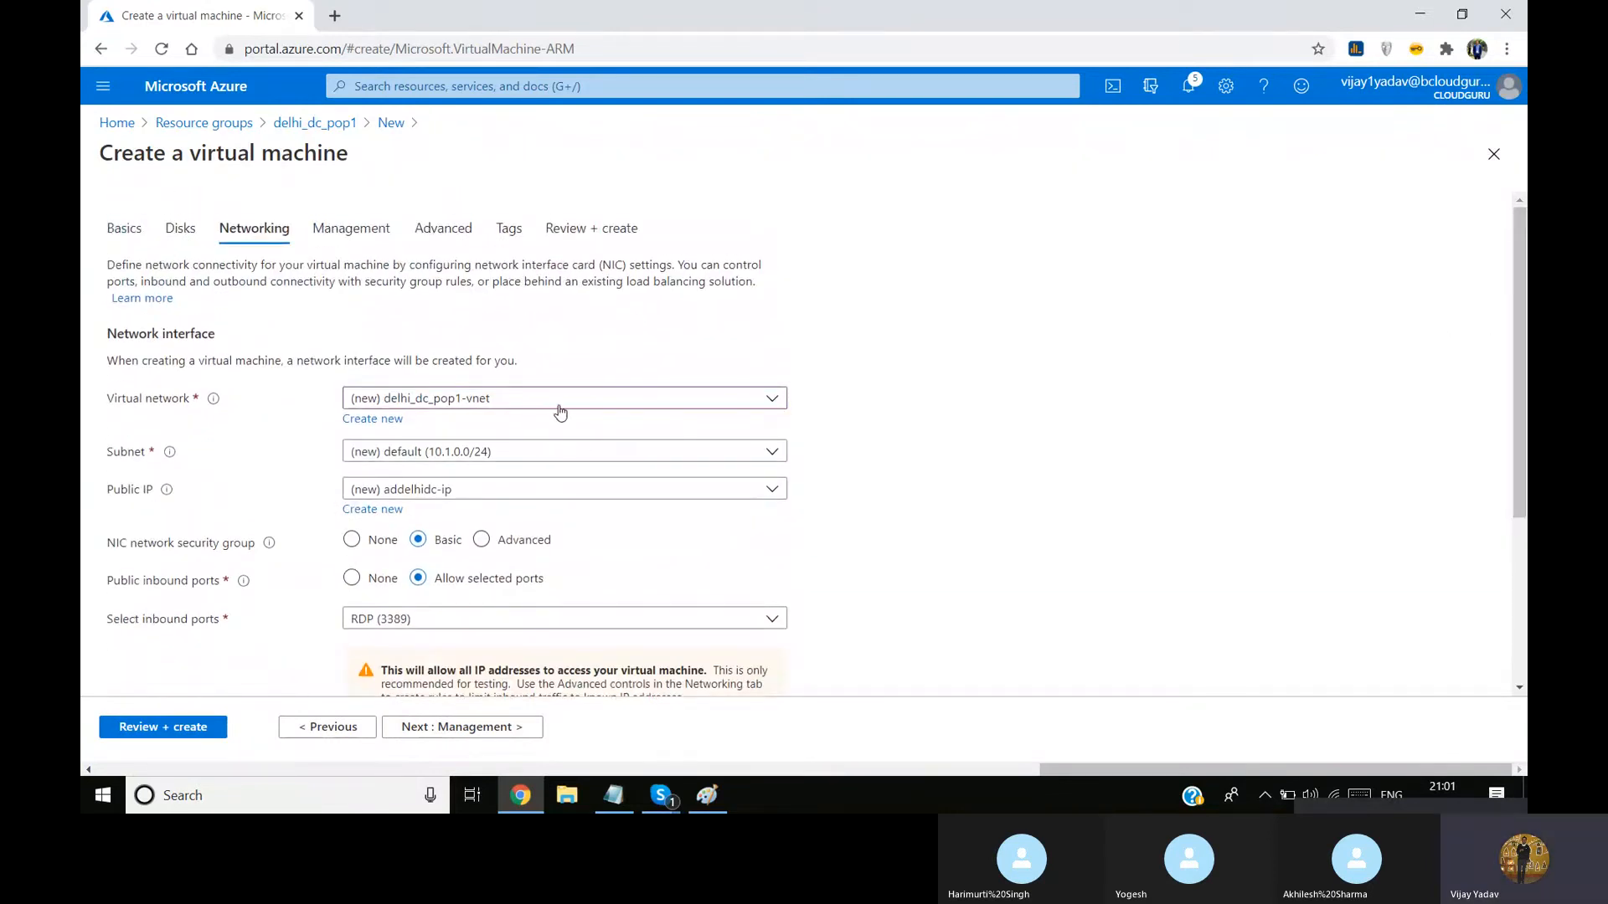
Search the portal for vnet and open the Virtual networks list to check the location of delhi_dc_vnet1
click(421, 85)
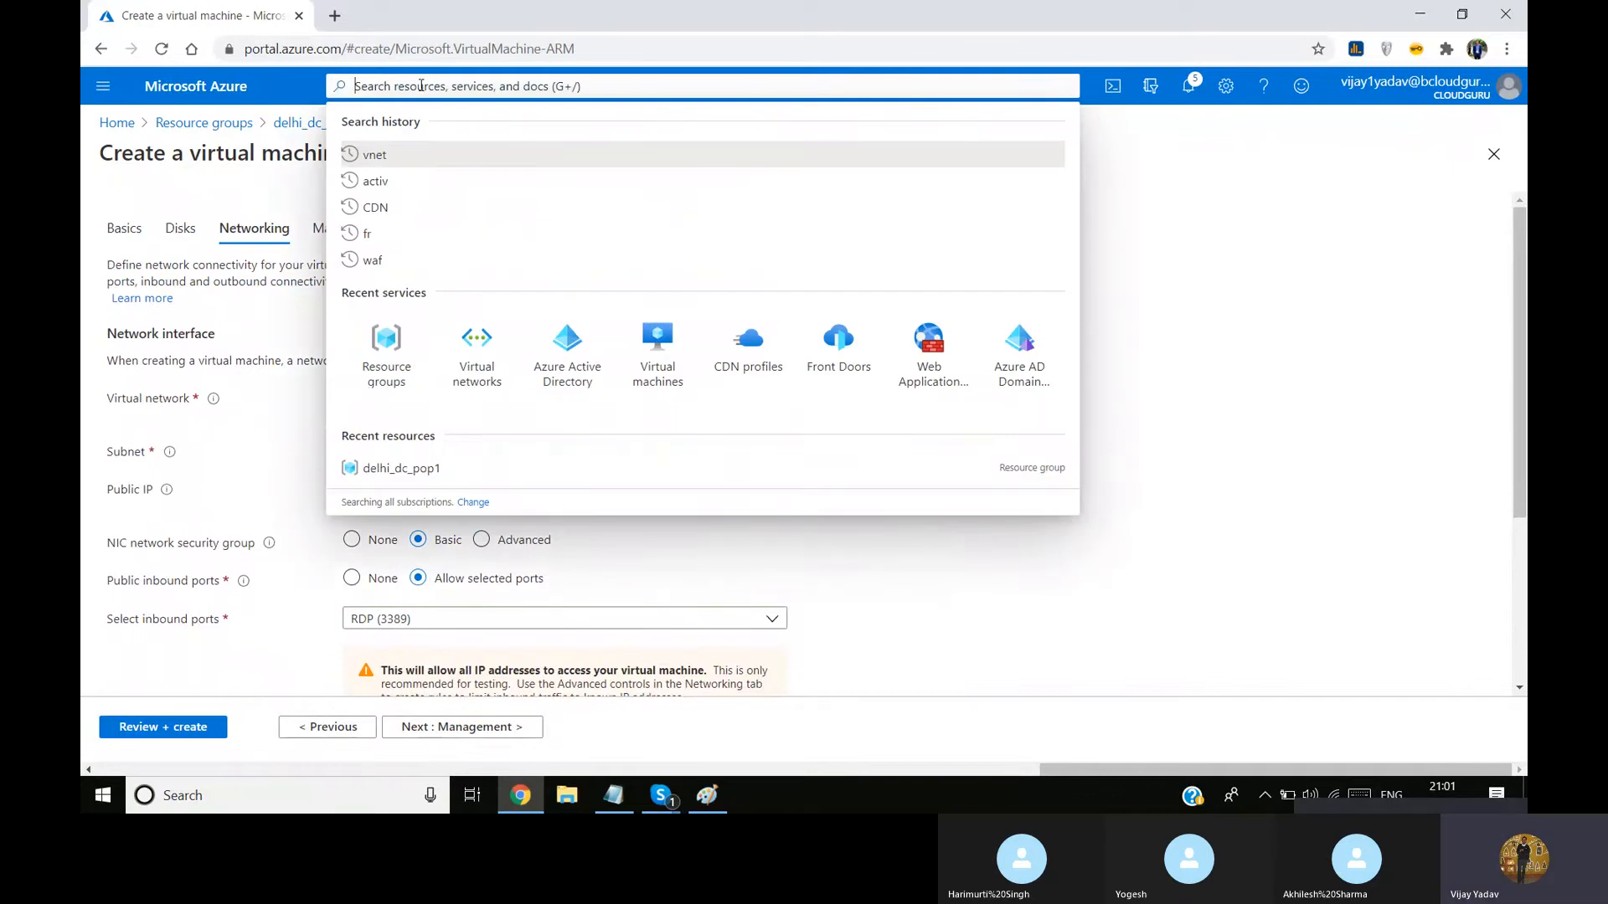
click(1238, 305)
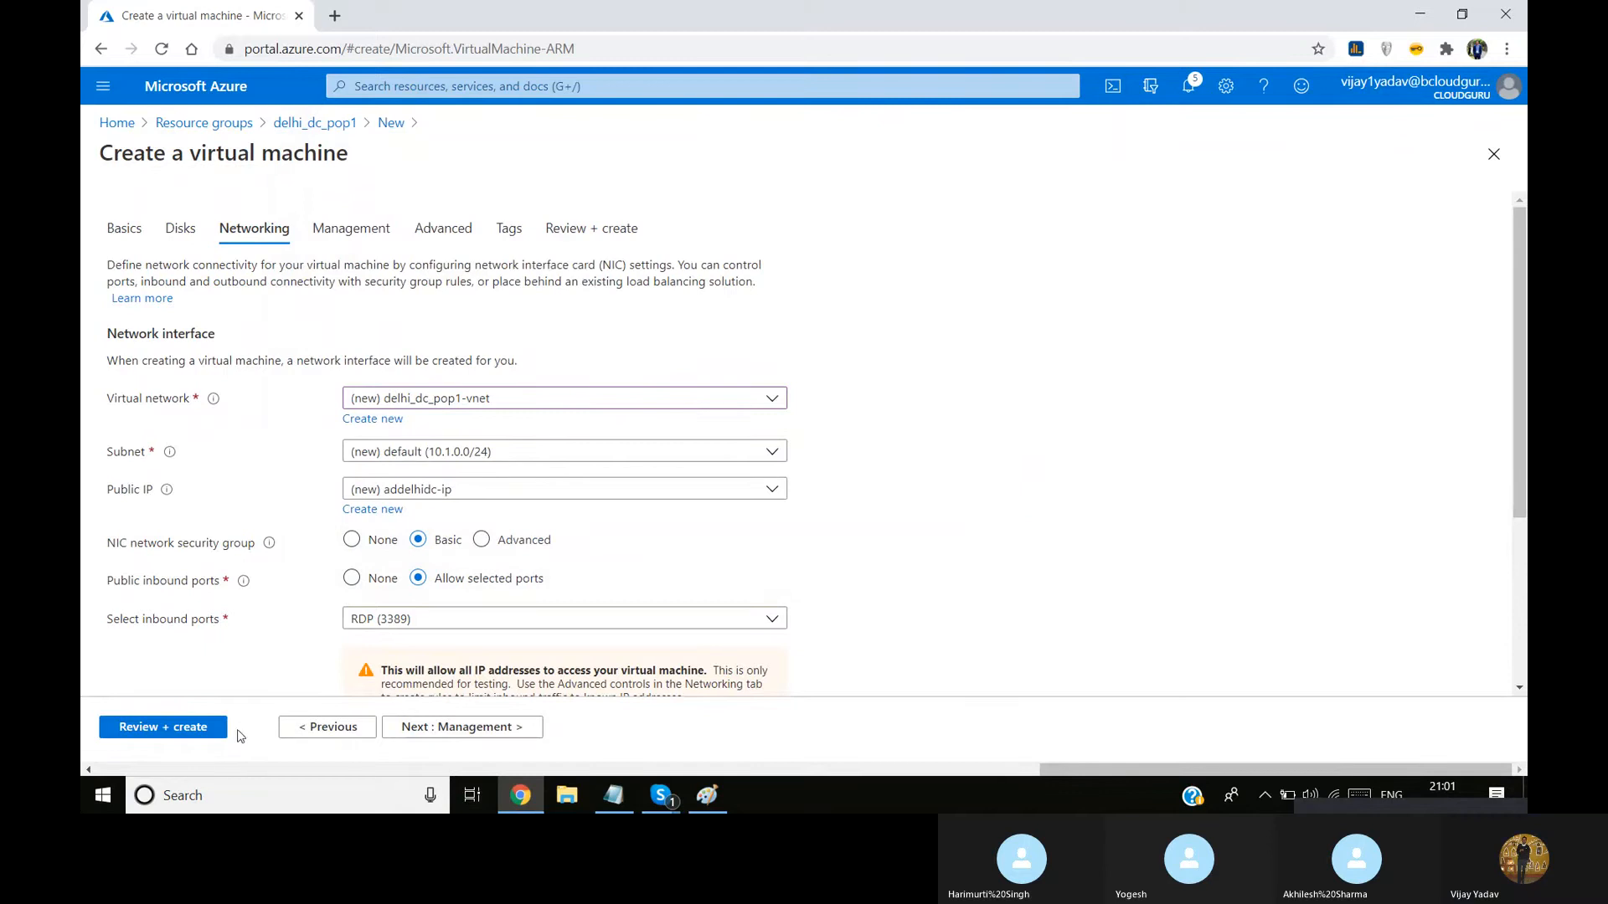
click(133, 232)
click(433, 84)
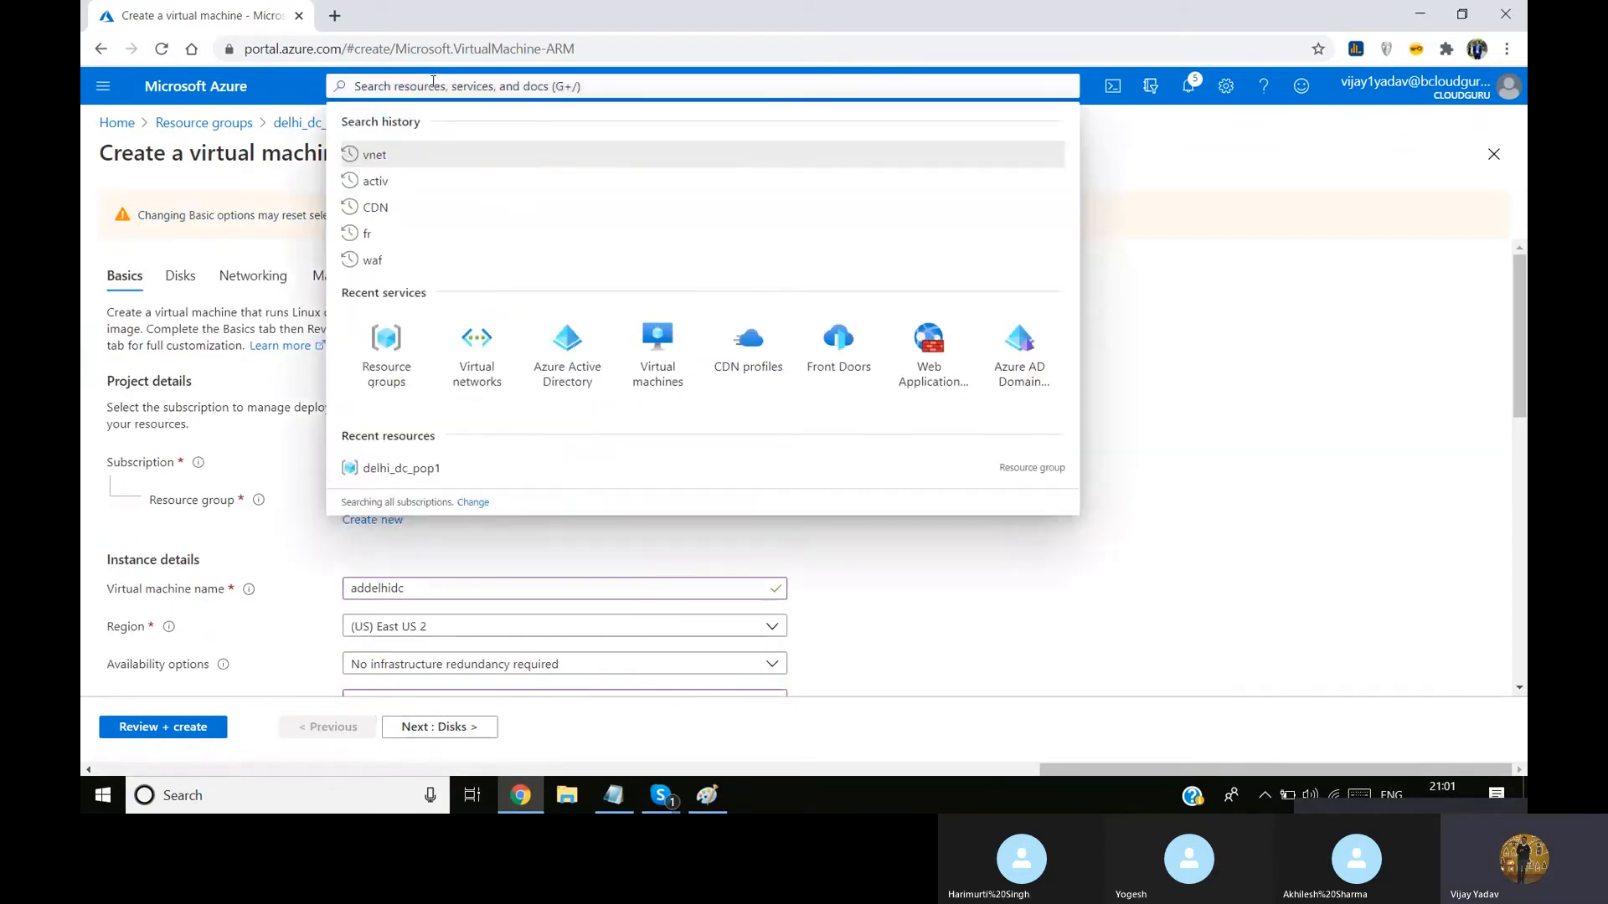
text(vnet)
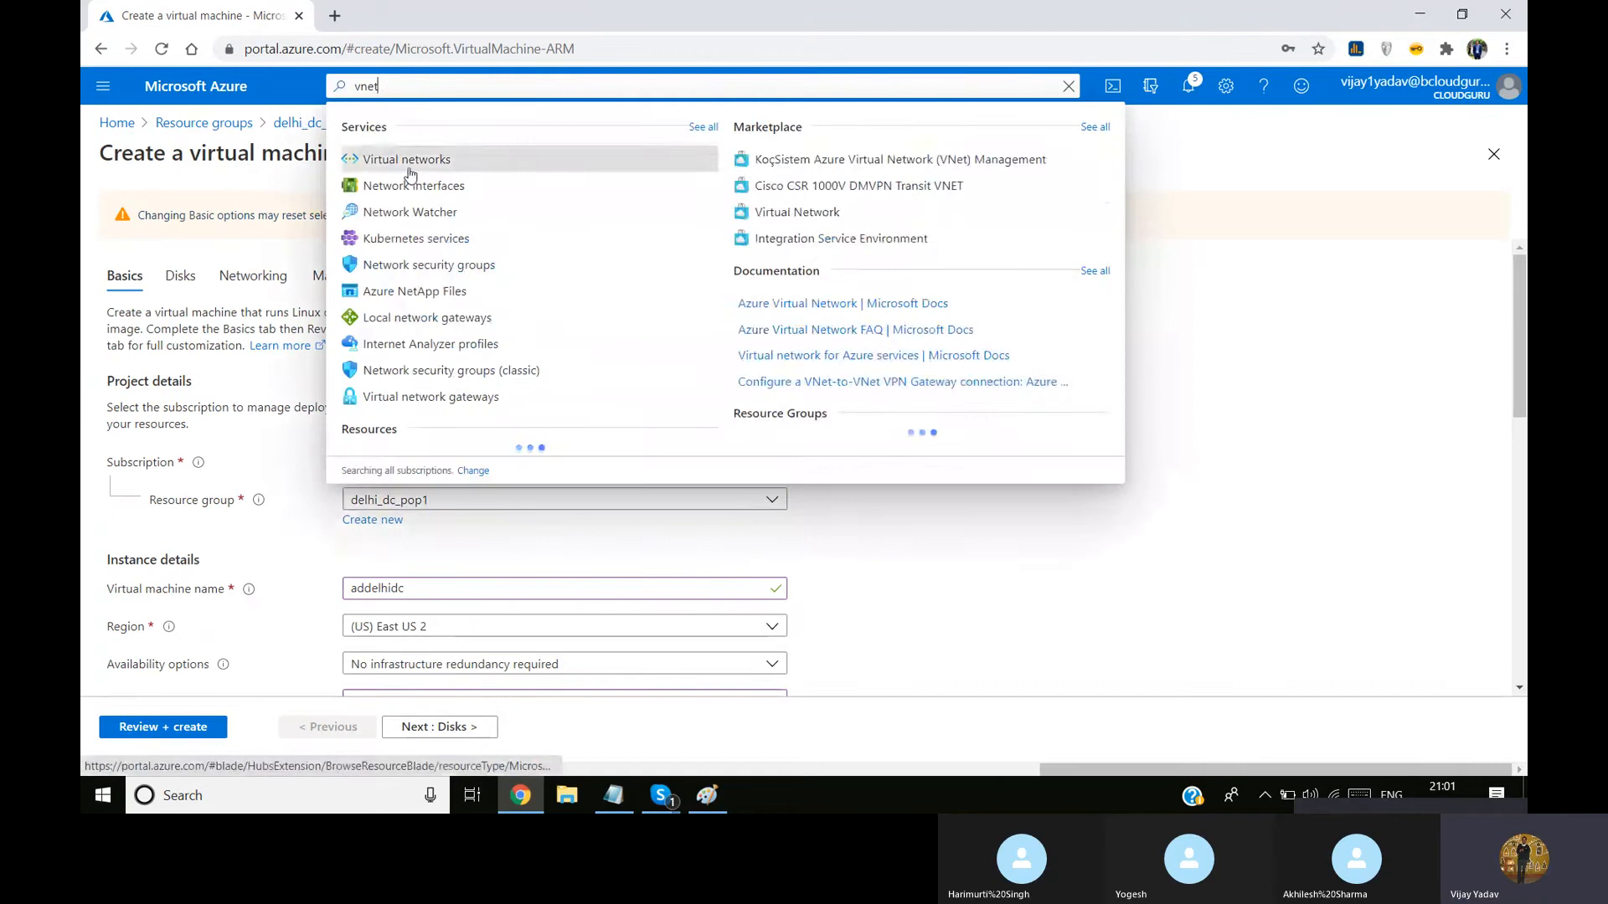
click(407, 160)
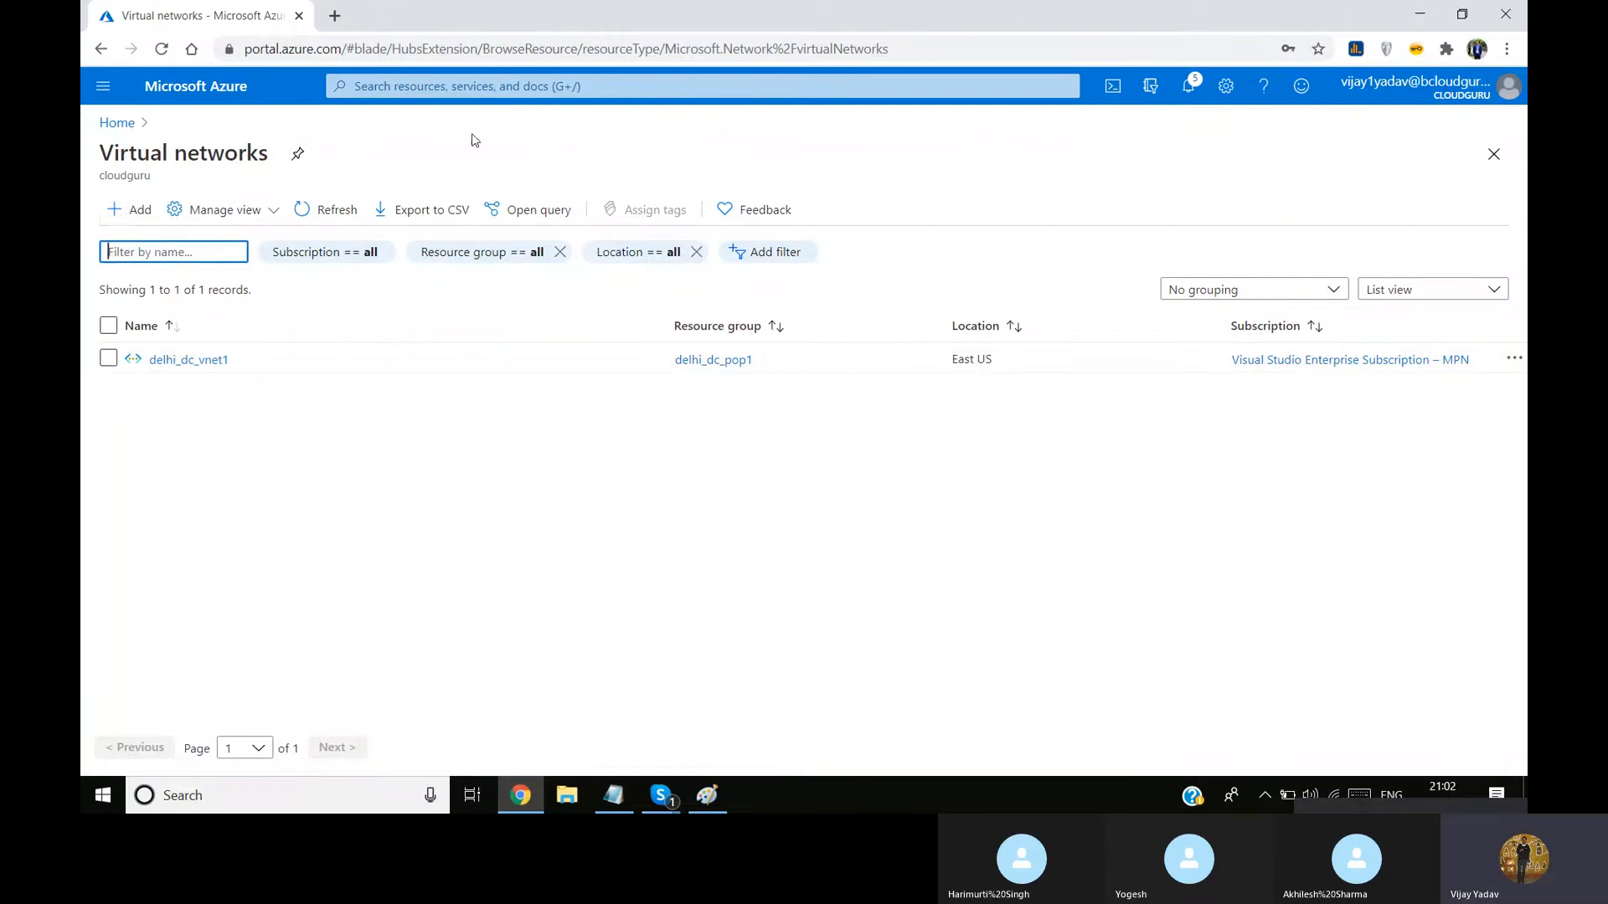
Search for Virtual machines, start creating a new virtual machine, and assign it to the delhi_dc_pop1 resource group
click(462, 84)
text(vir)
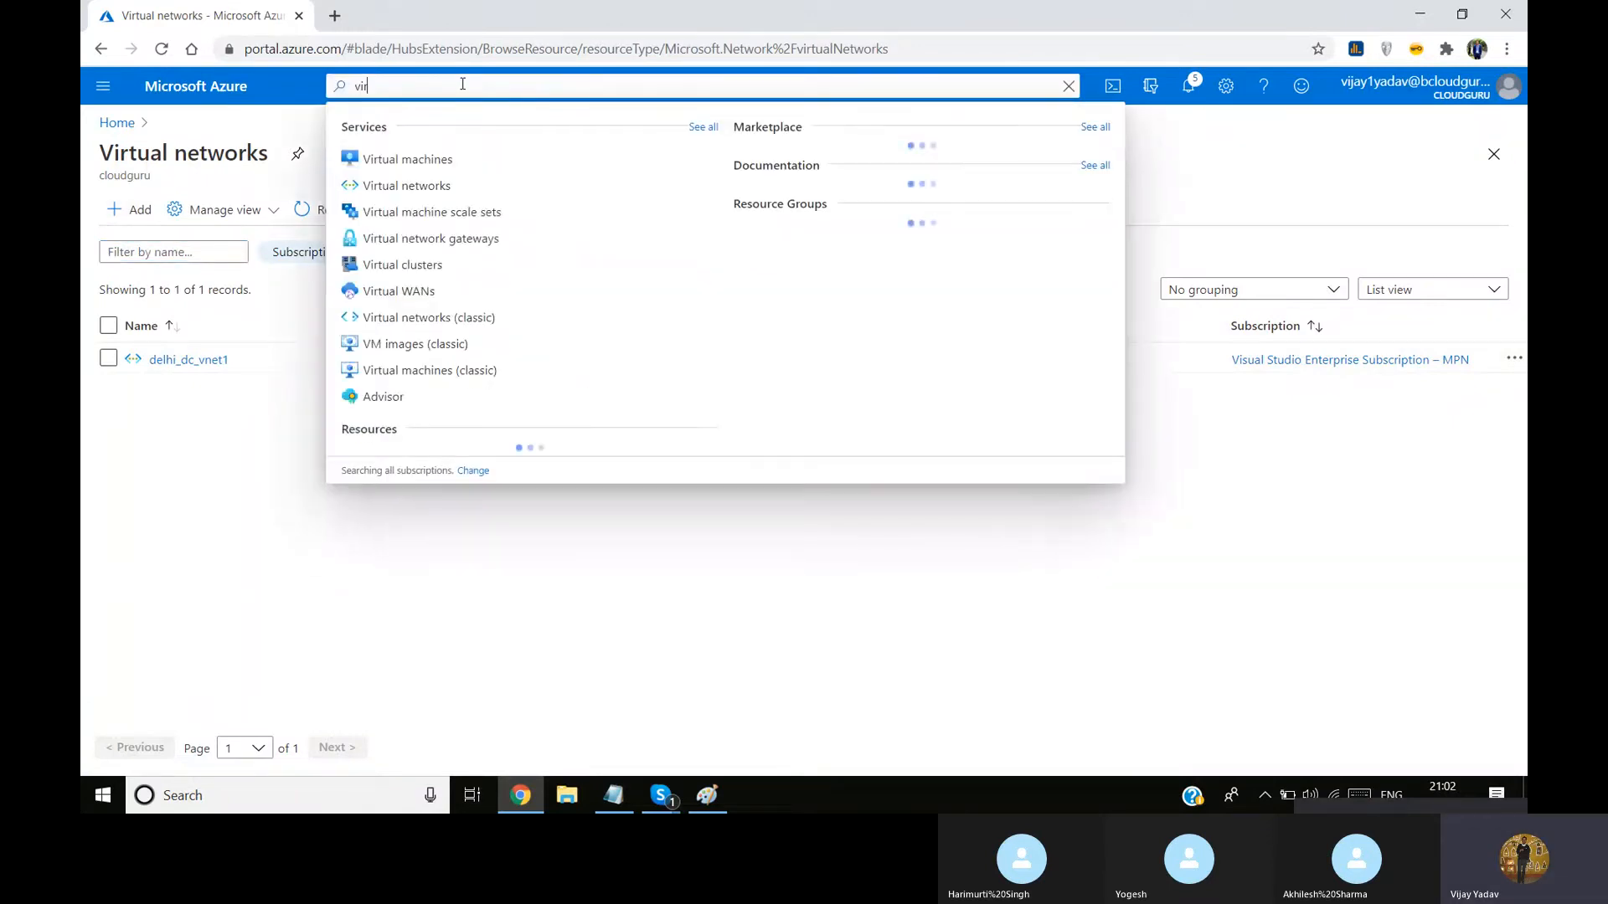
click(423, 164)
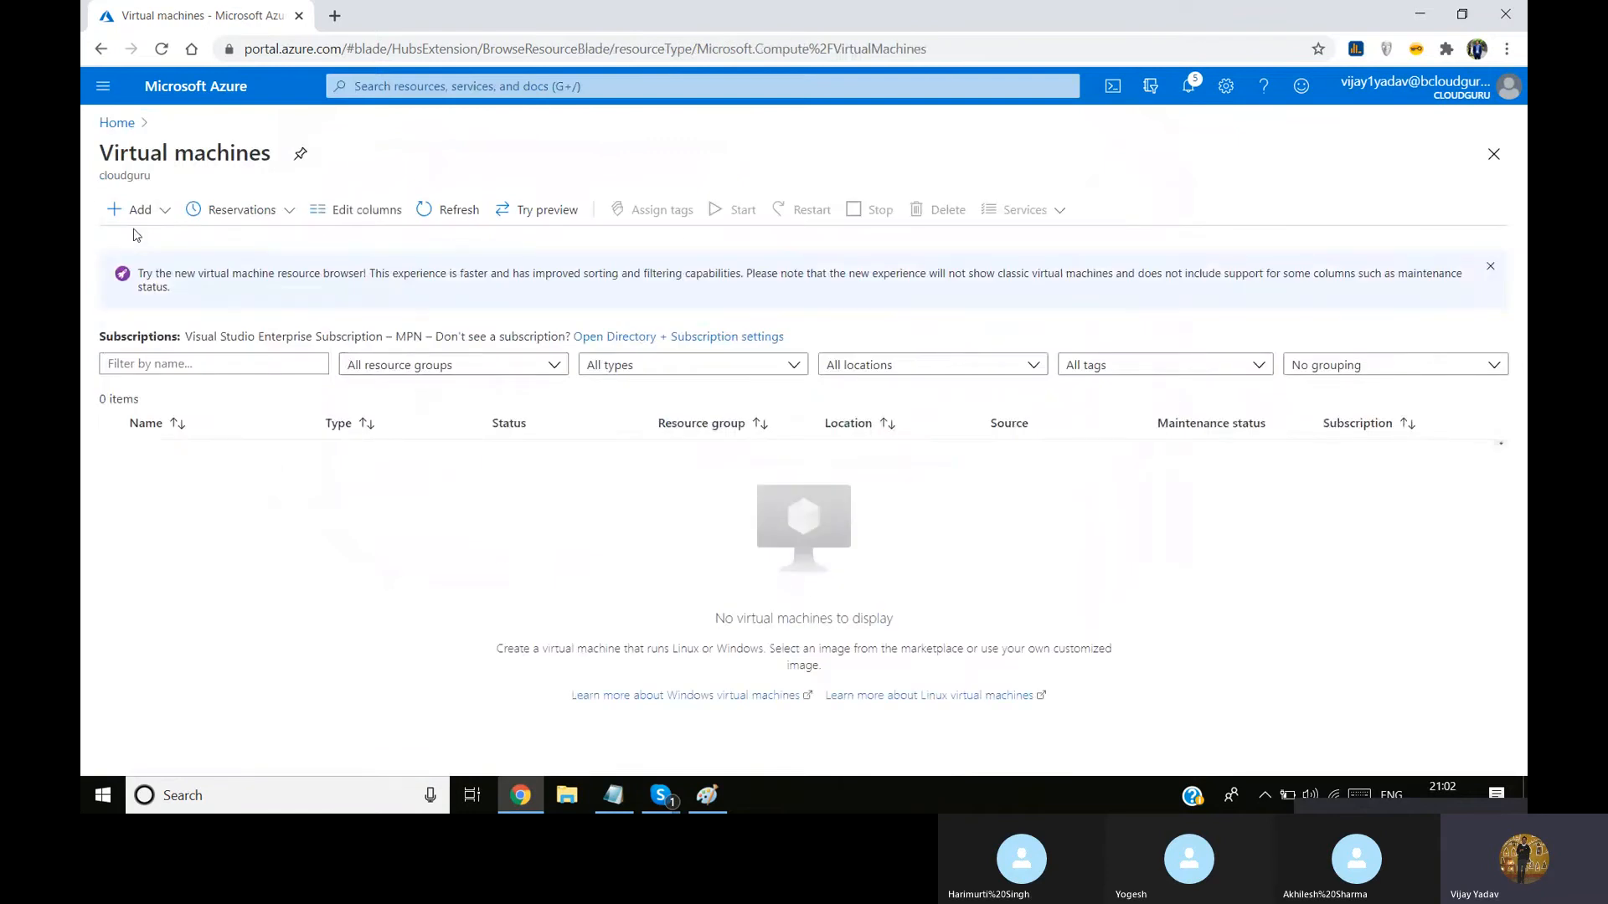
click(134, 209)
click(167, 241)
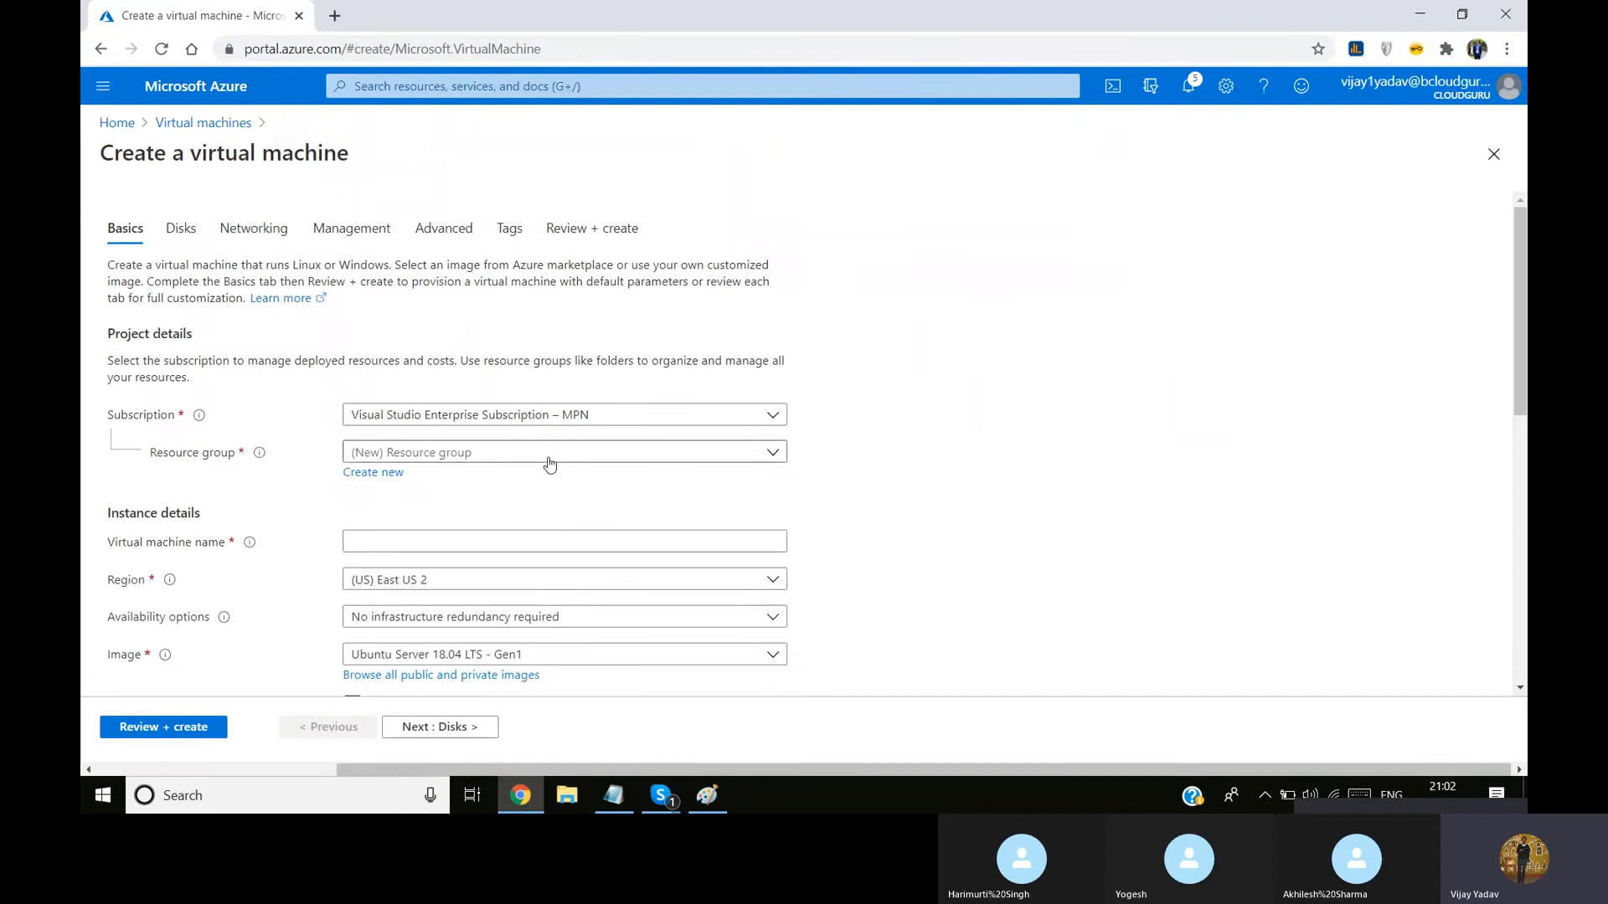
click(546, 453)
click(502, 523)
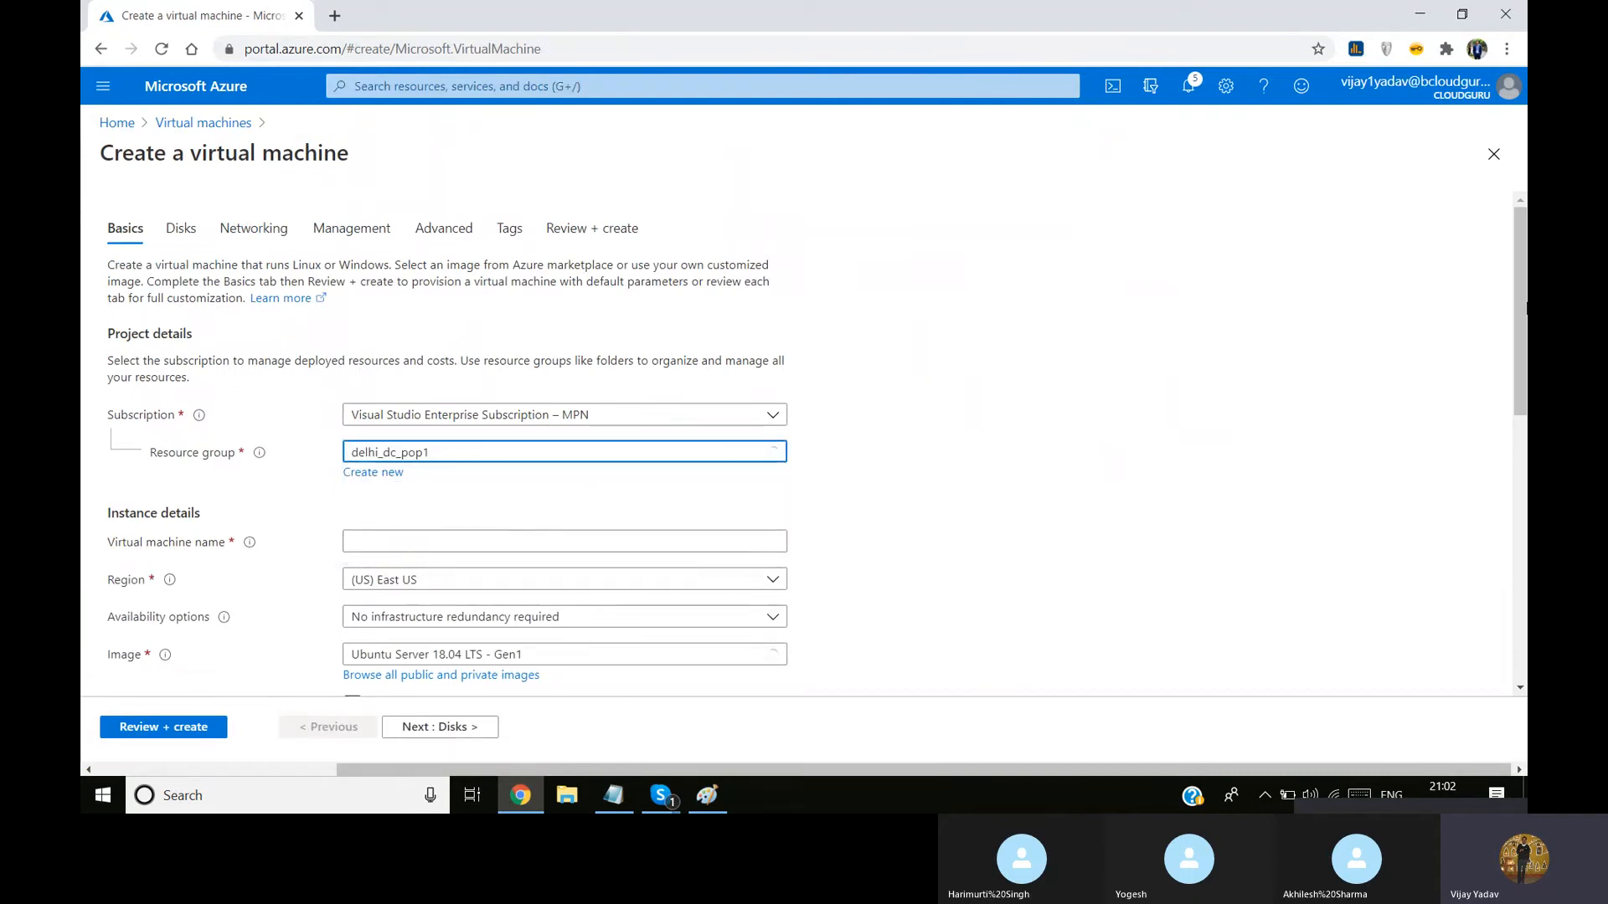
Name the virtual machine addelhidc and select (US) East US as its region
scroll(1524, 299, down, 1)
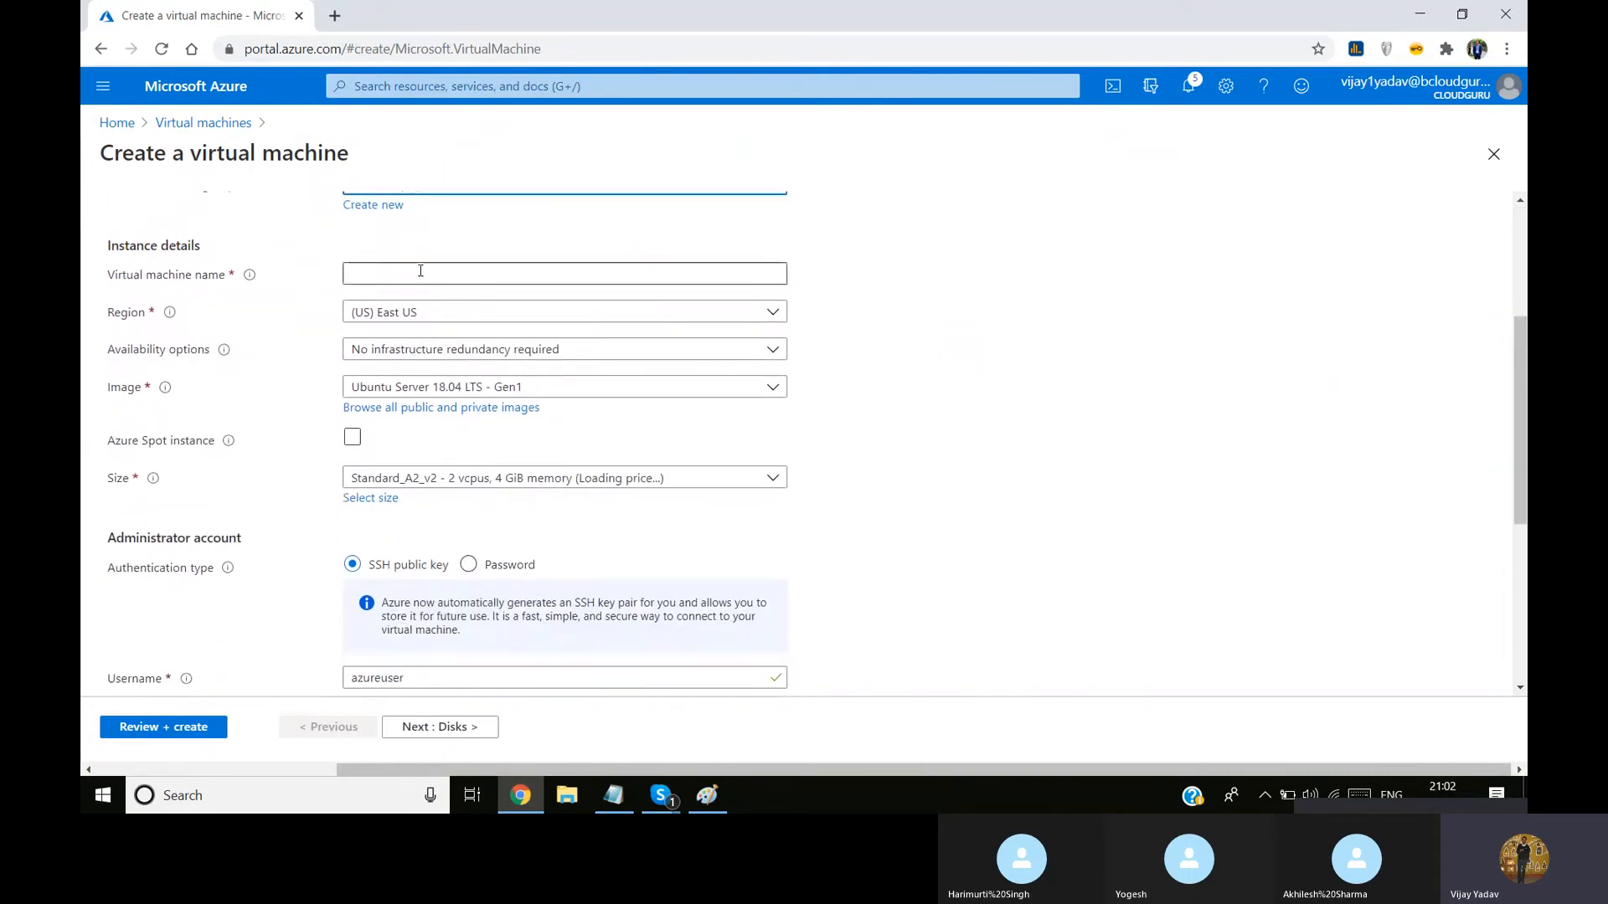
click(419, 271)
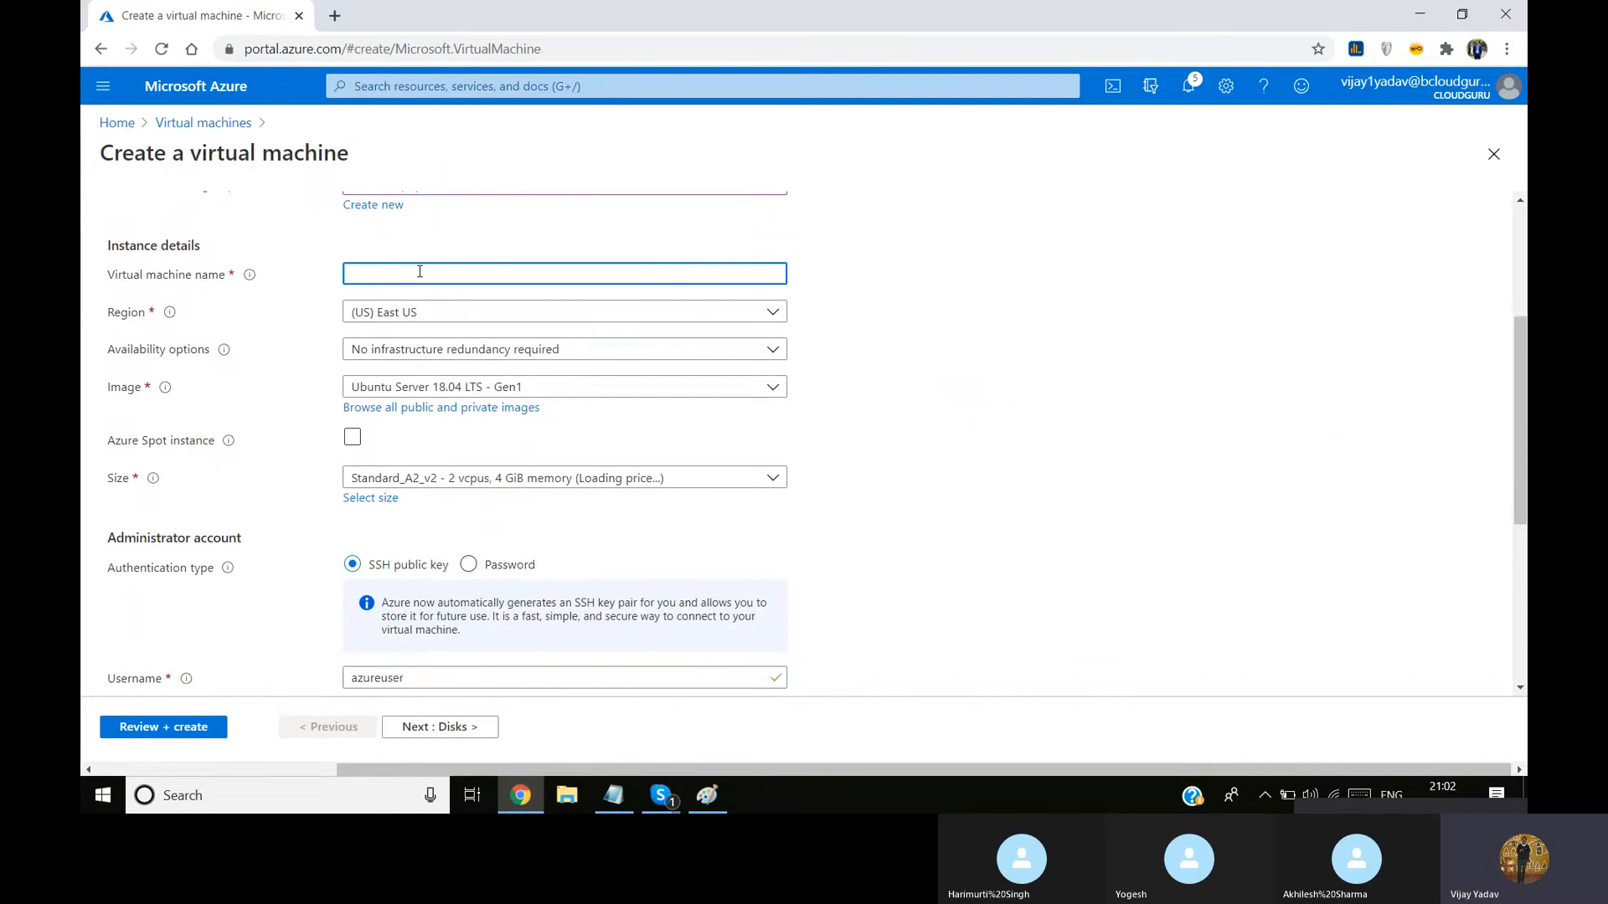
text(addelhidc)
click(436, 320)
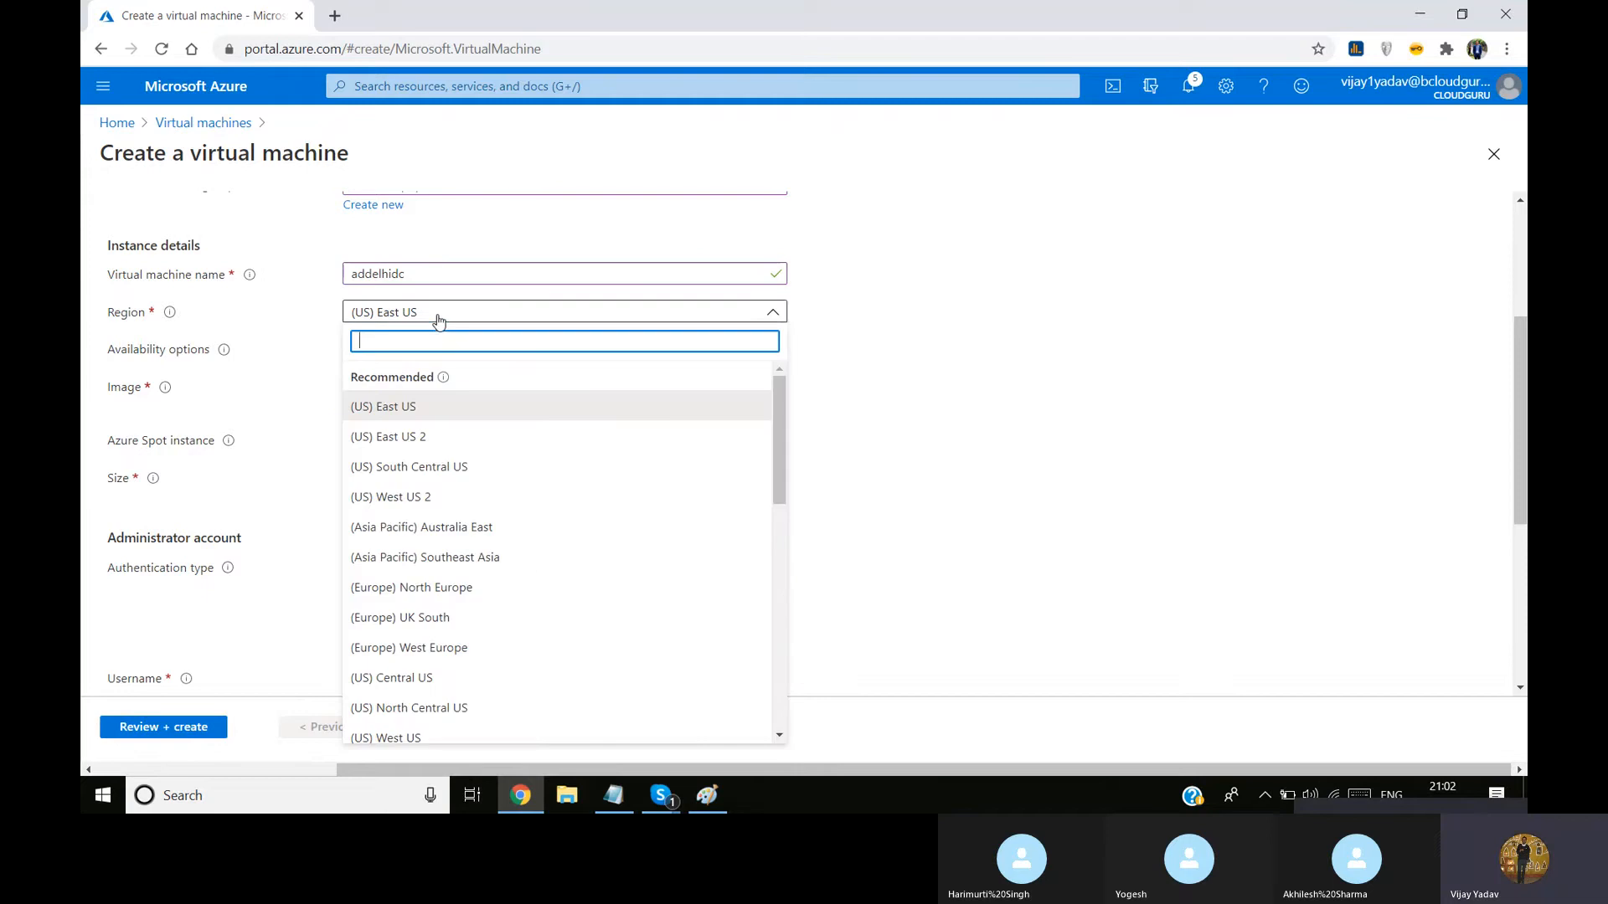
click(459, 416)
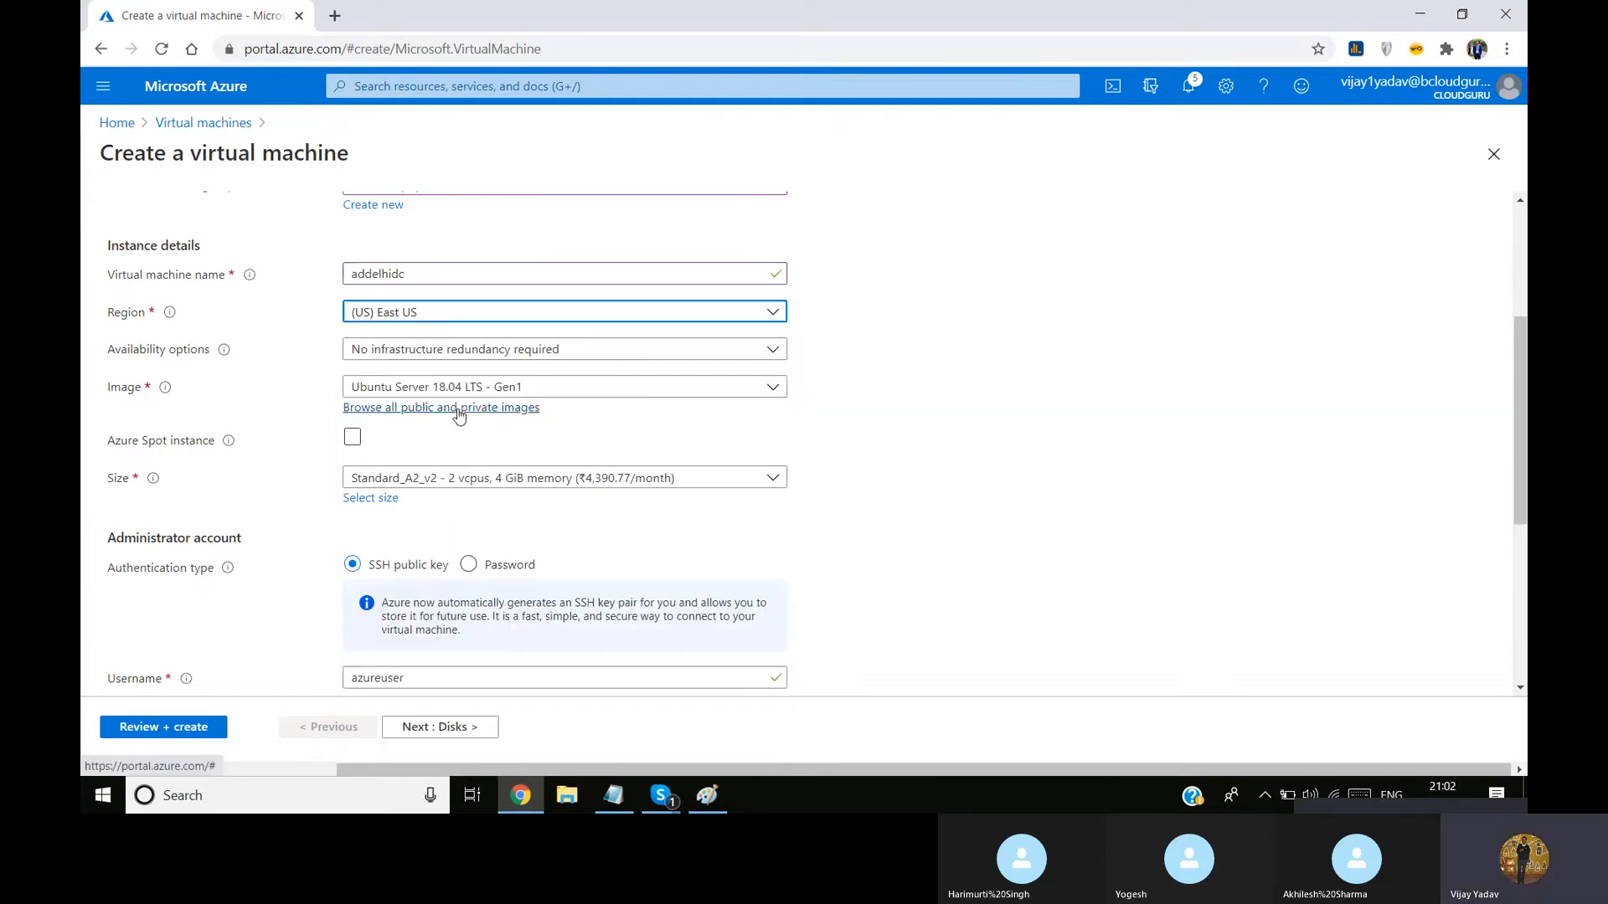
Choose the Windows Server 2019 Datacenter - Gen1 image and the Standard_D2s_v3 size with 2 vcpus and 8 GiB memory
click(546, 385)
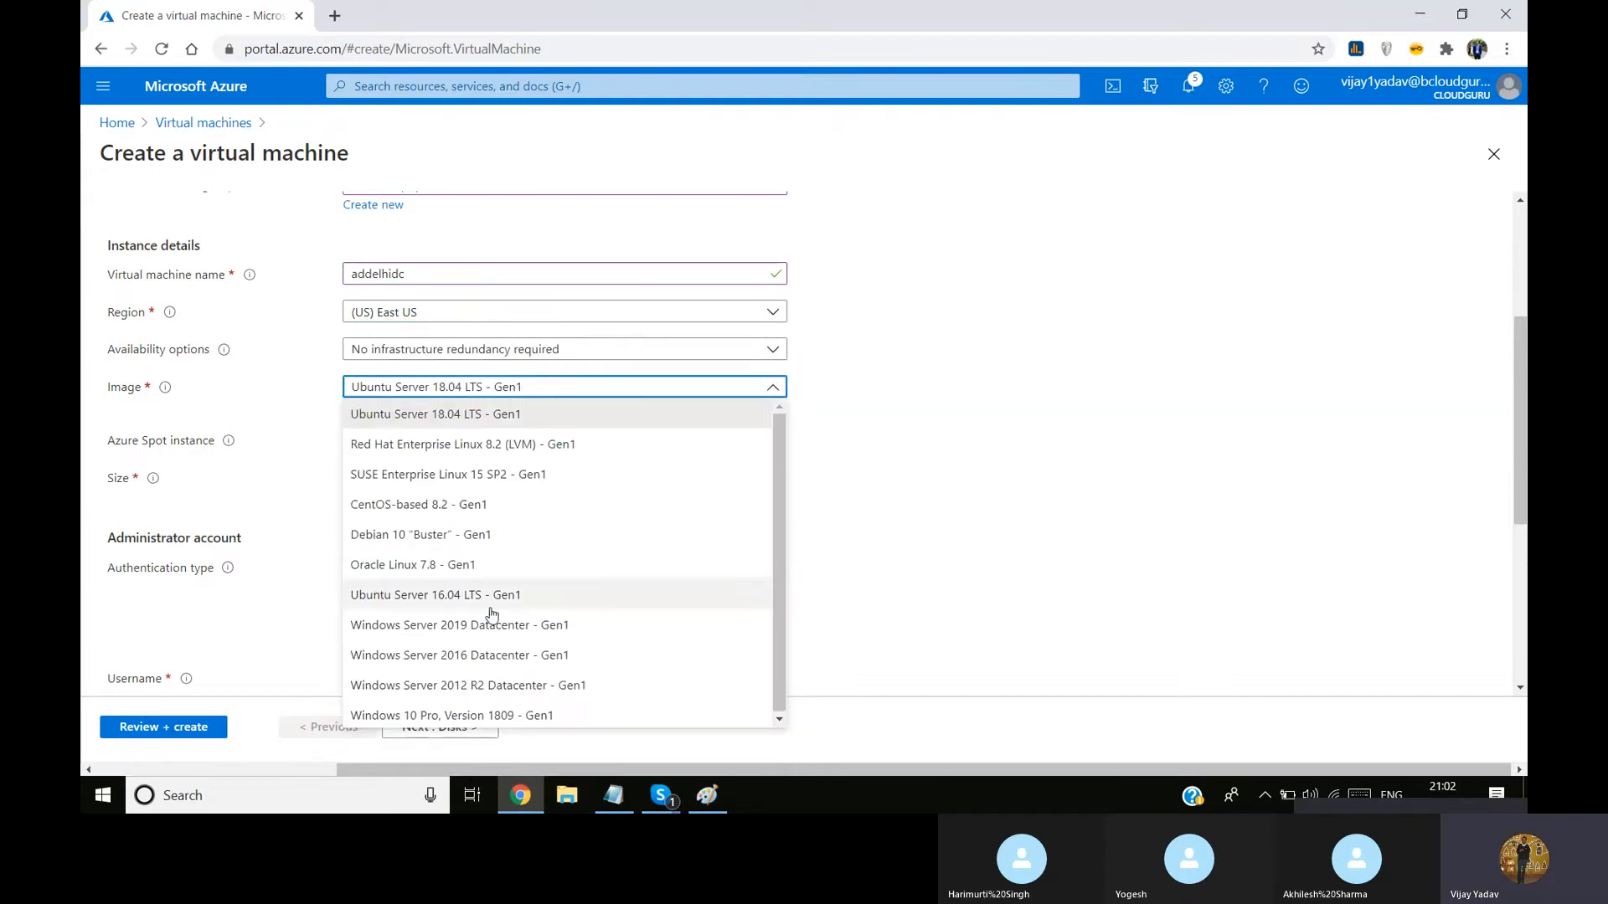
click(549, 625)
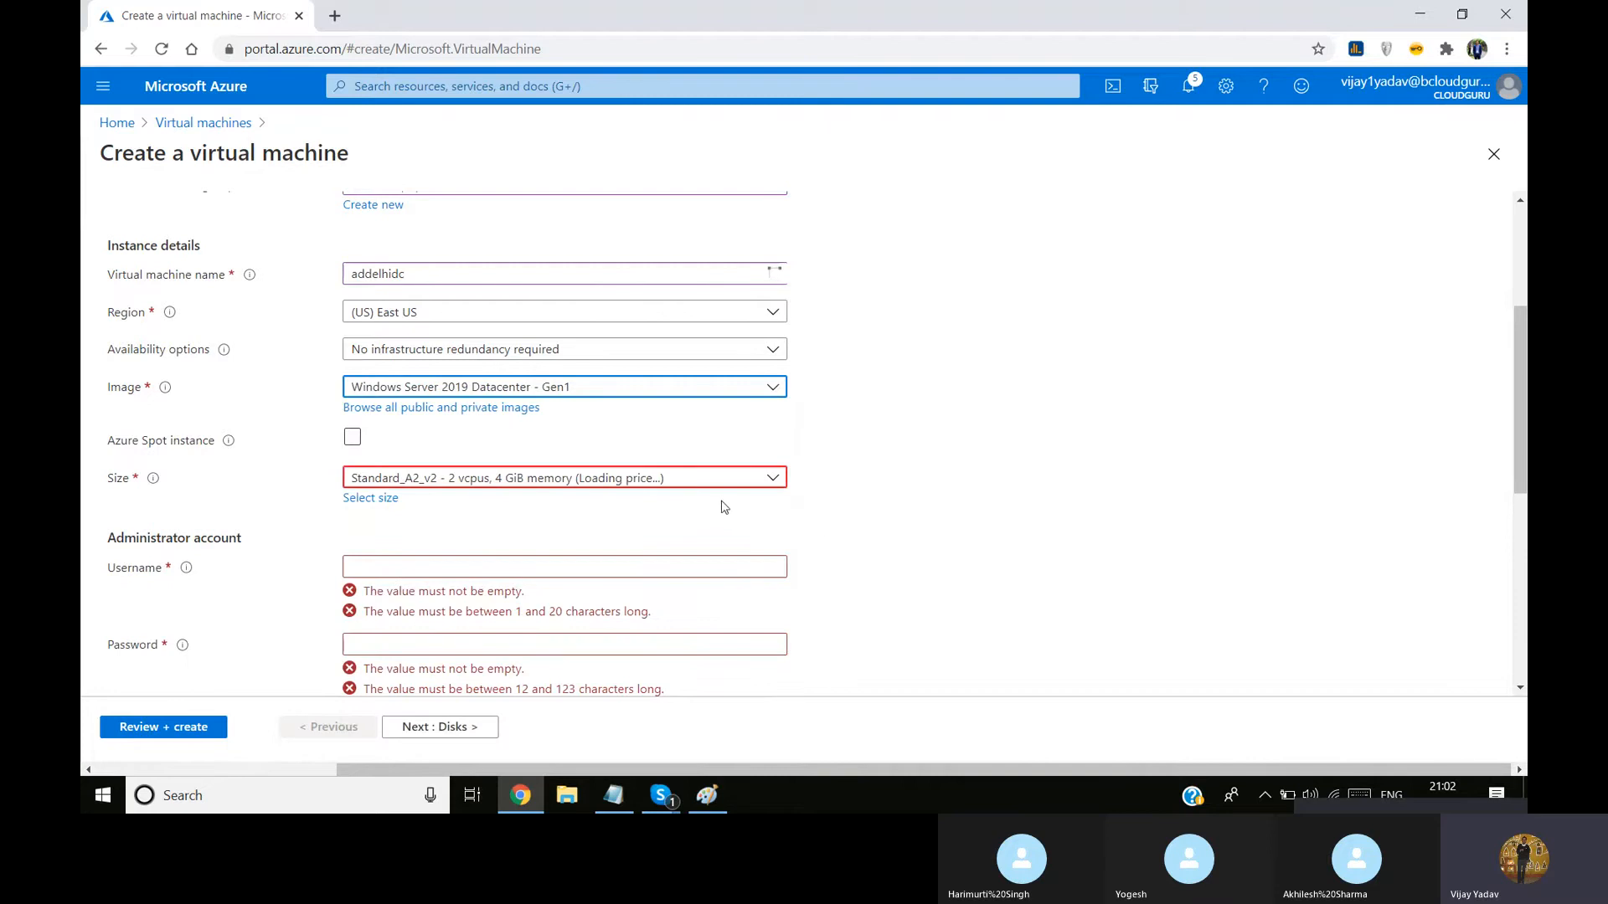
click(707, 479)
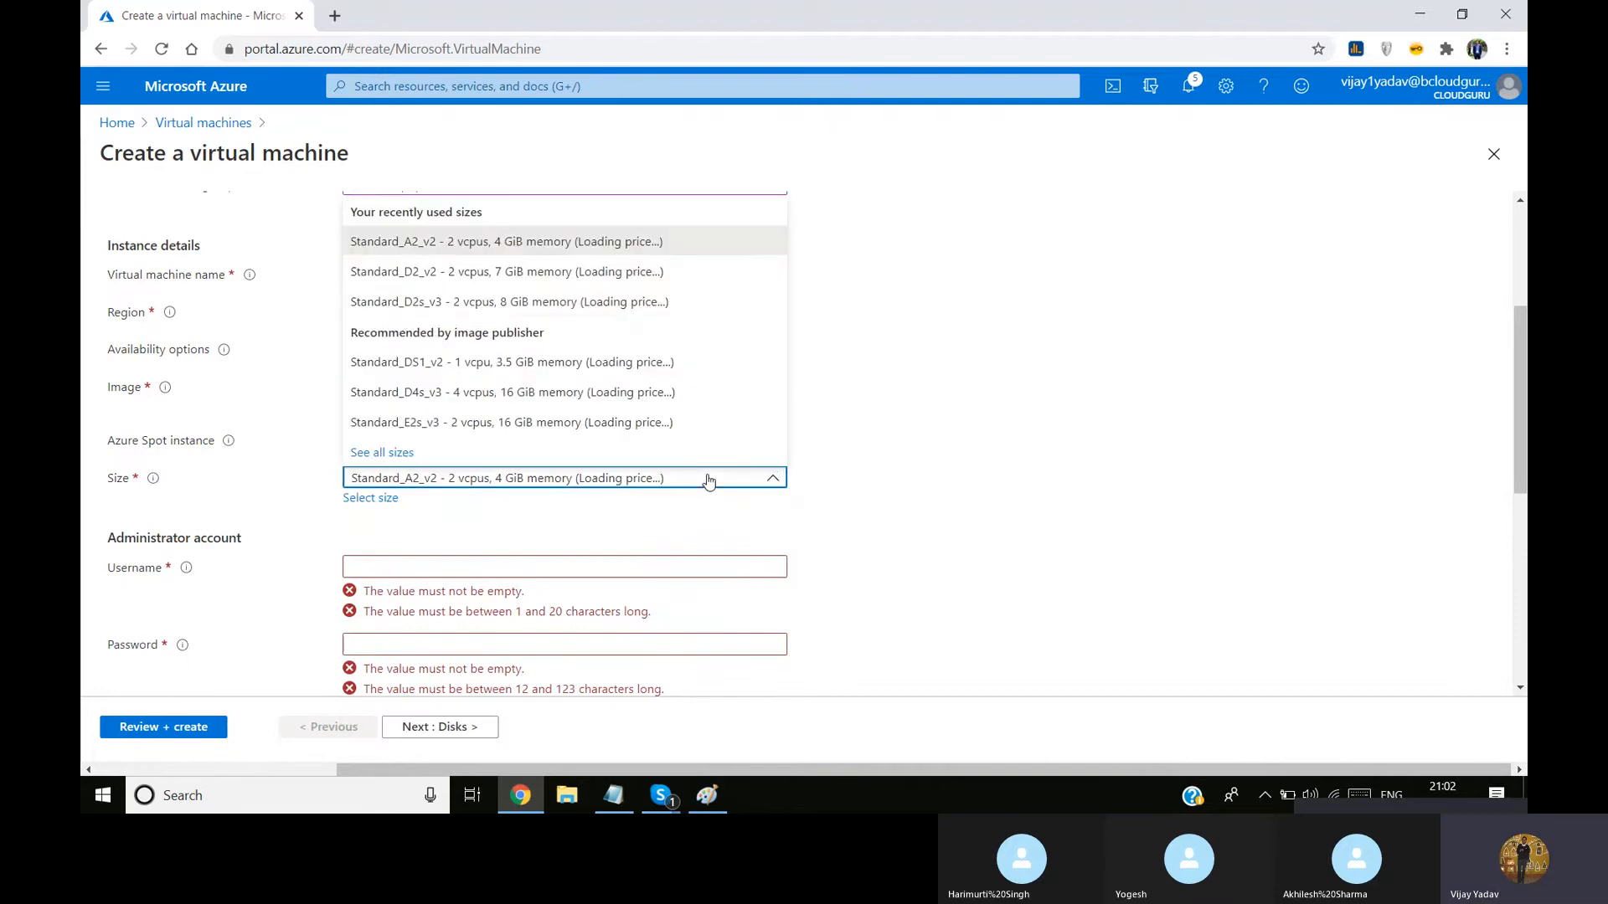
click(646, 269)
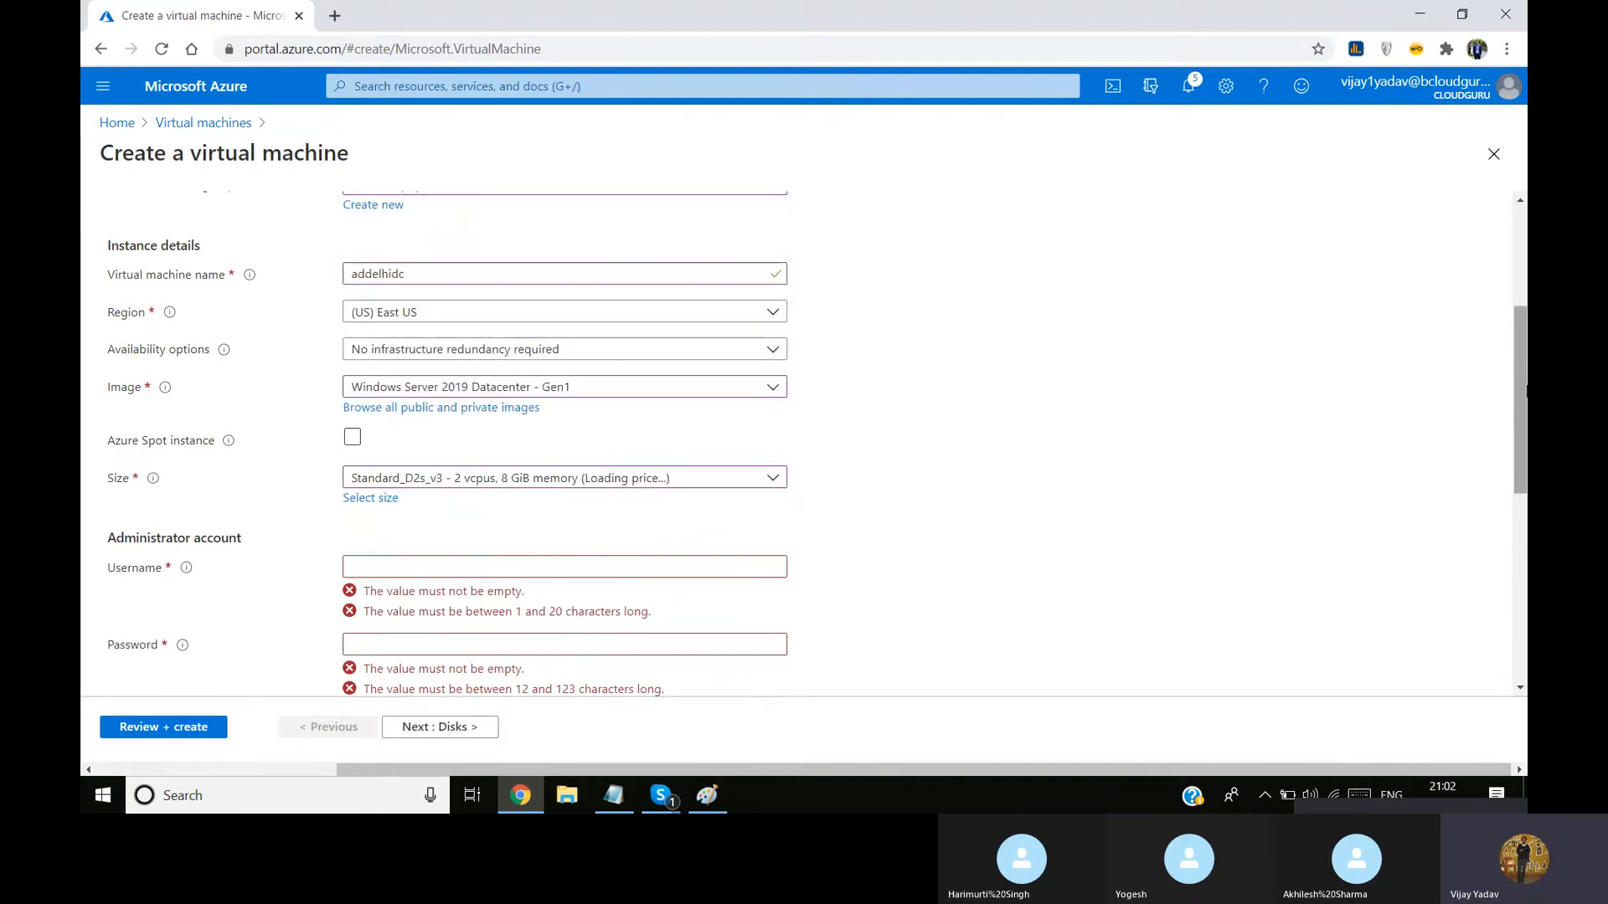
Set the administrator account username to adserver1 and review the instance details
scroll(768, 477, down, 2)
click(632, 429)
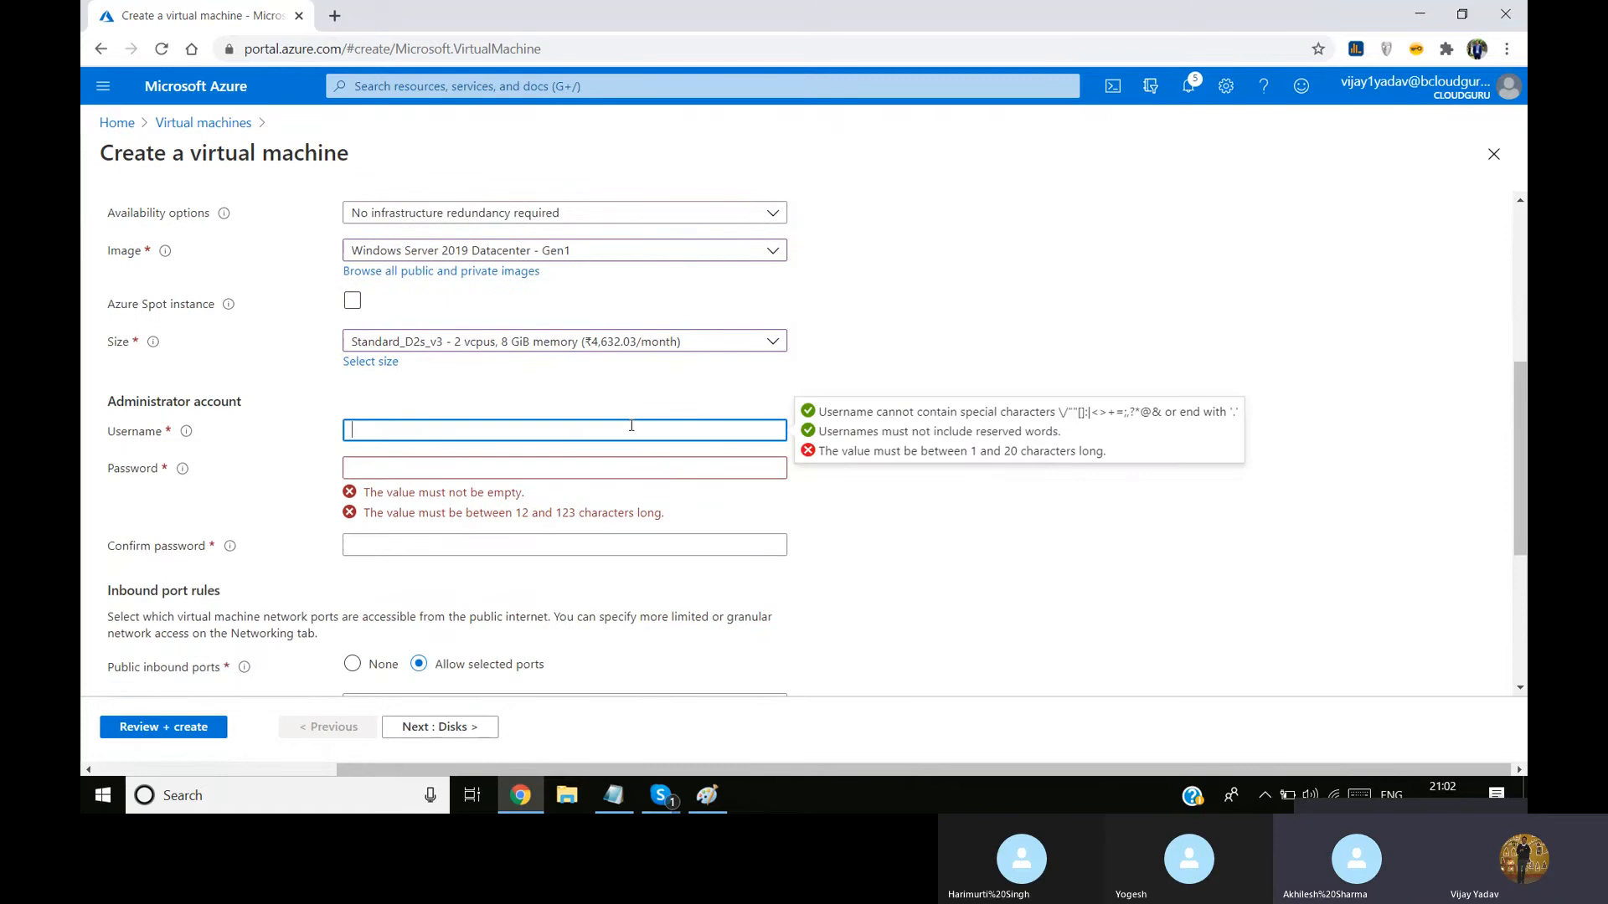
text(adserver1)
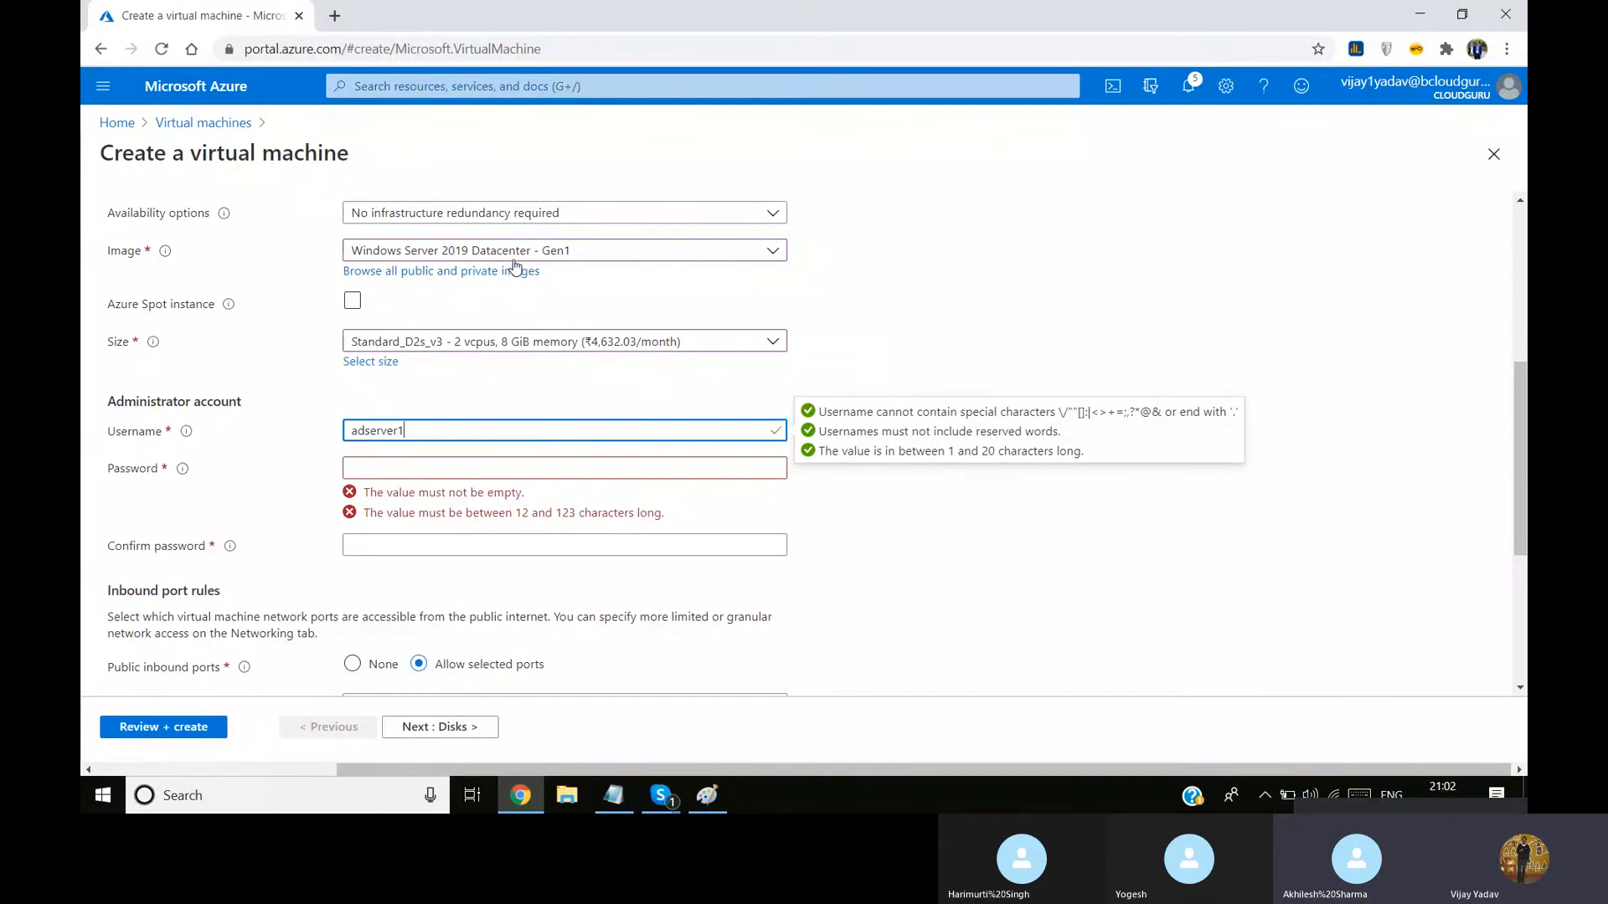
drag(1513, 384, 1516, 330)
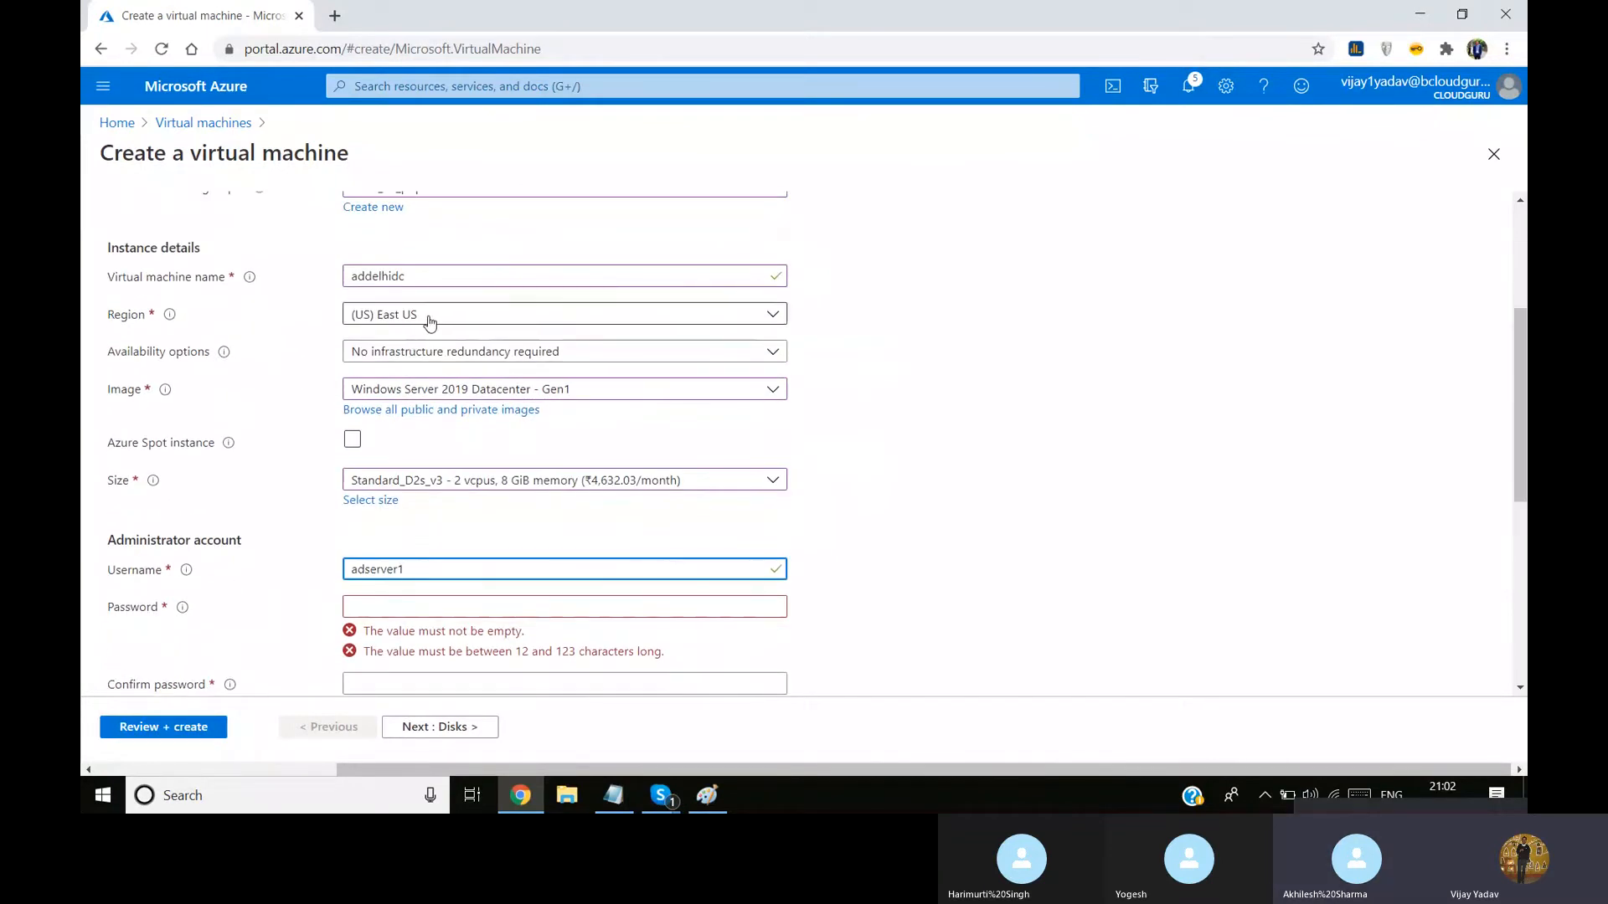
drag(1517, 344, 1516, 378)
Enter the administrator account password and repeat it in the confirmation field
click(418, 518)
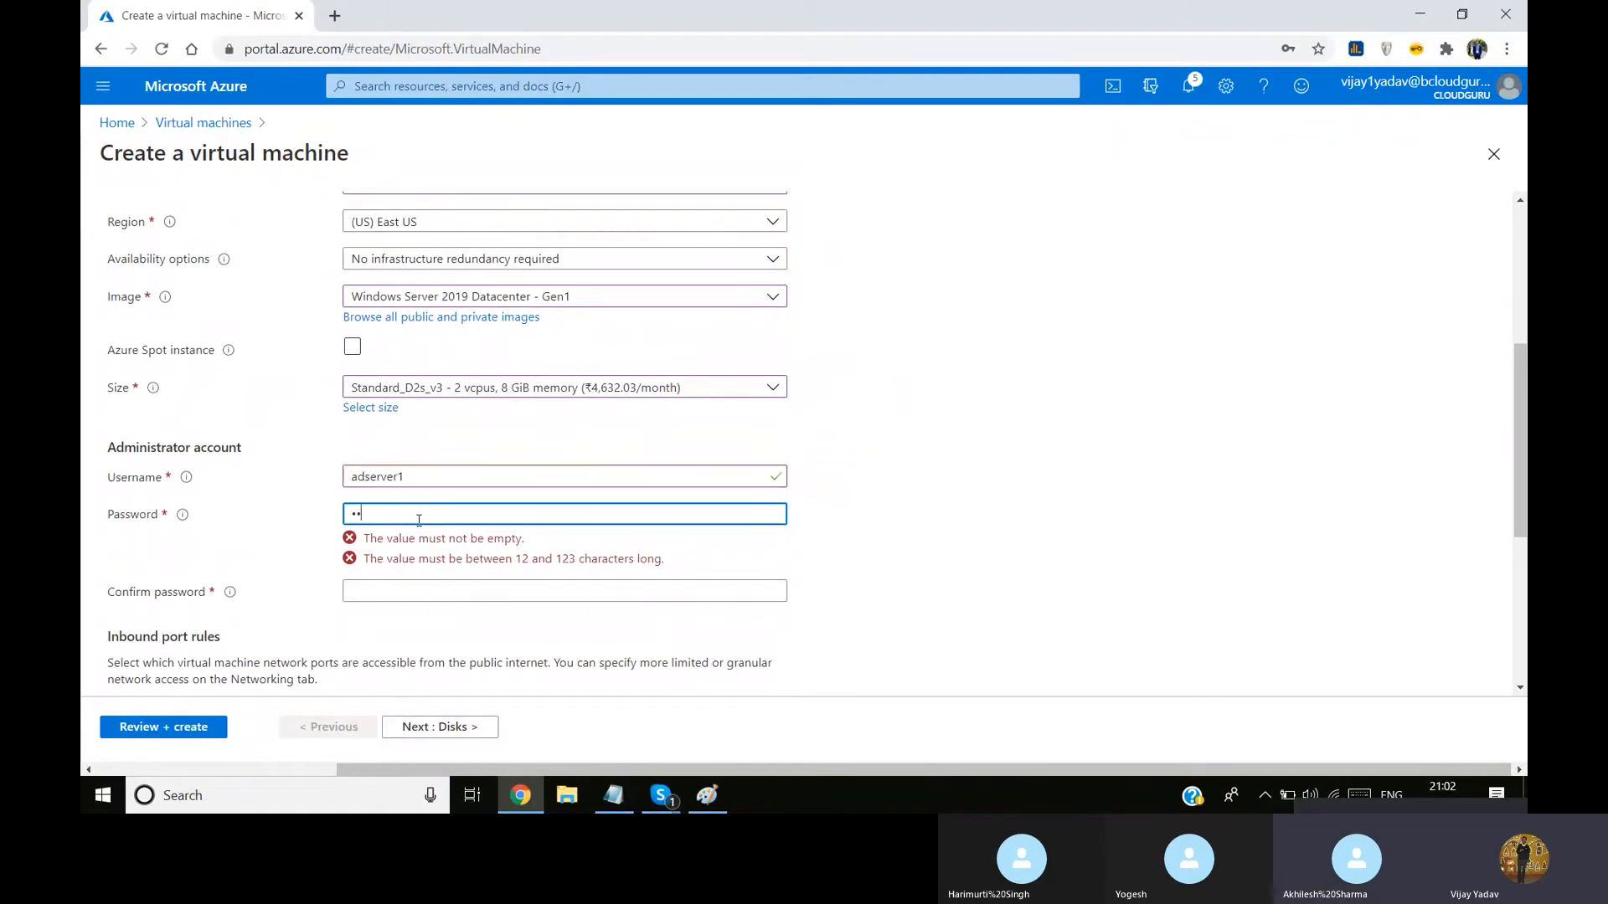
text(•••••••••)
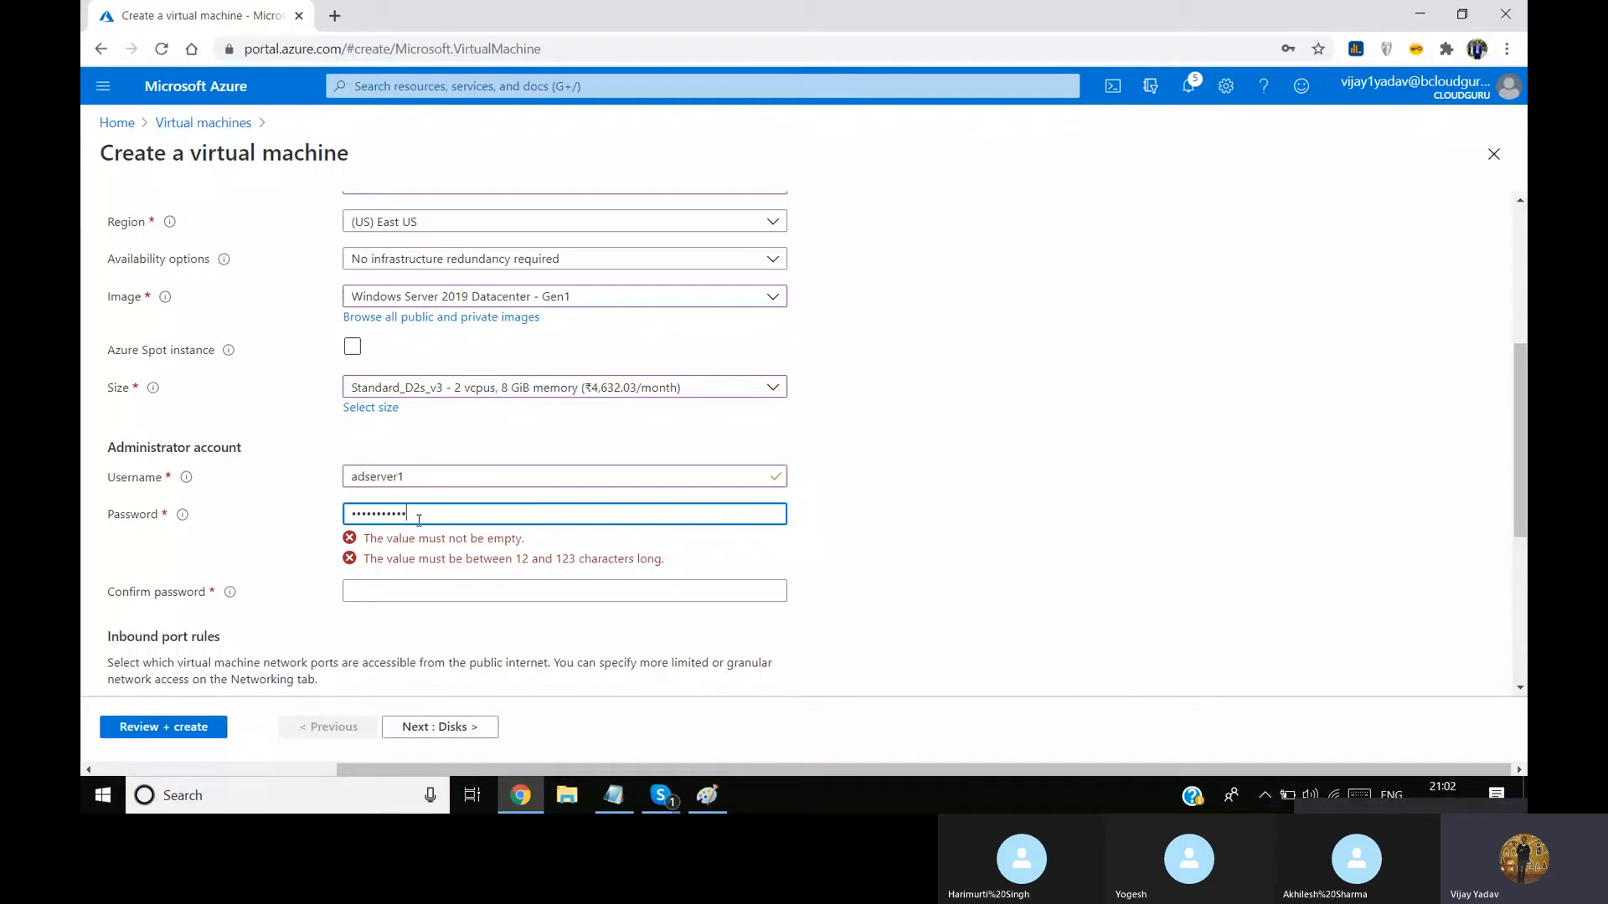
text(•)
key(Tab)
text(••••)
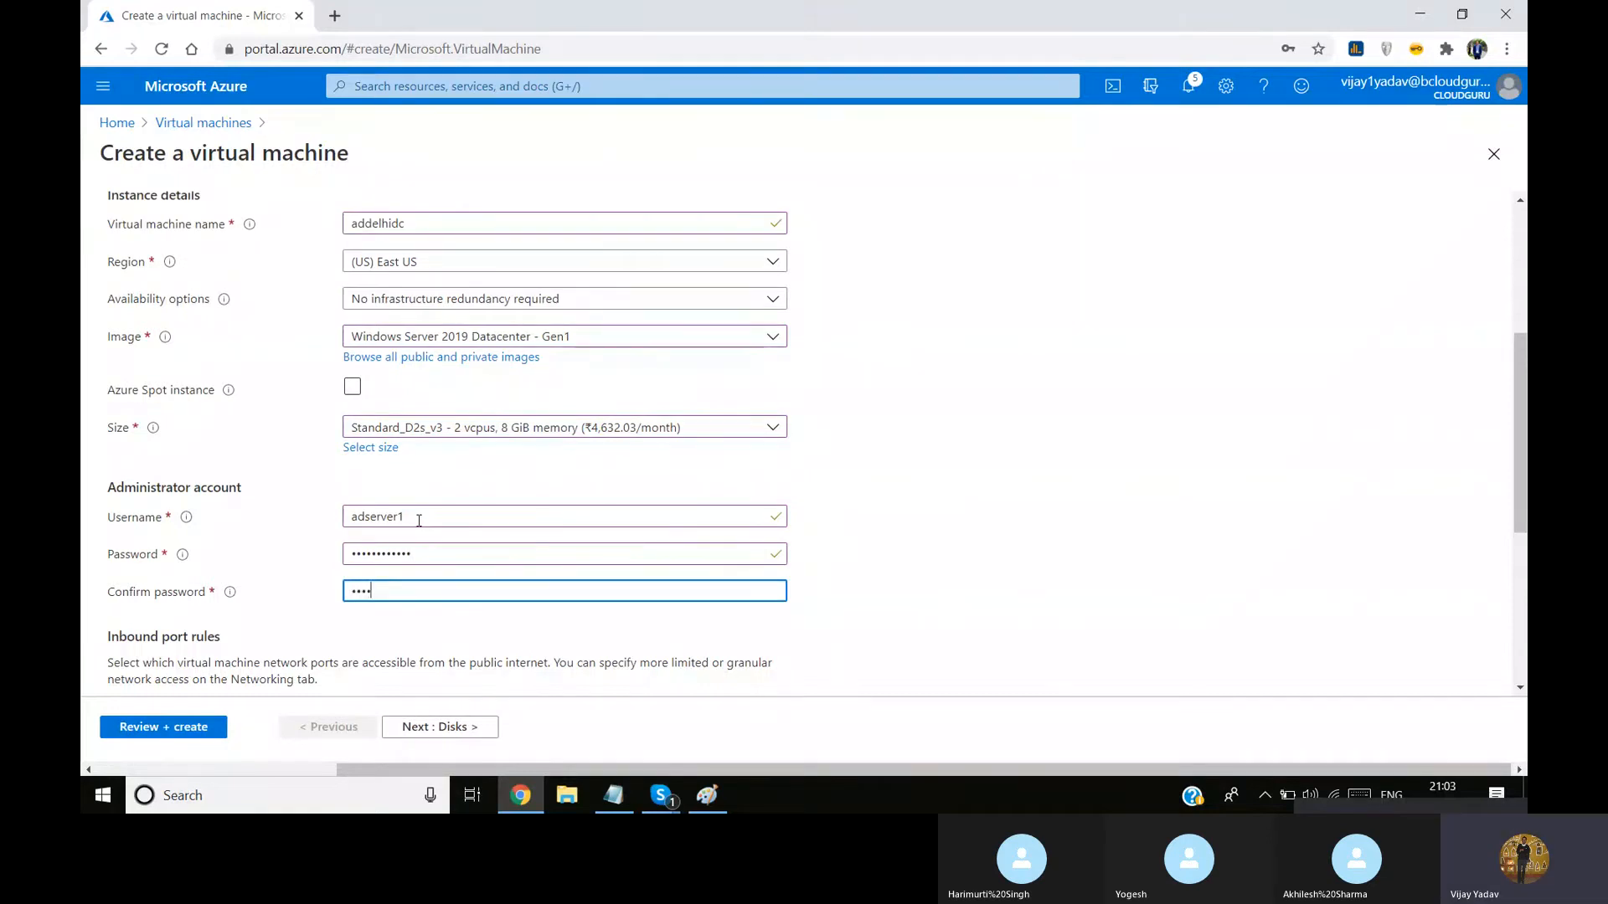
text(•••••••)
Keep the default disk options and place the network interface in Mangement_Subnet (10.0.2.0/24) of delhi_dc_vnet1
click(452, 727)
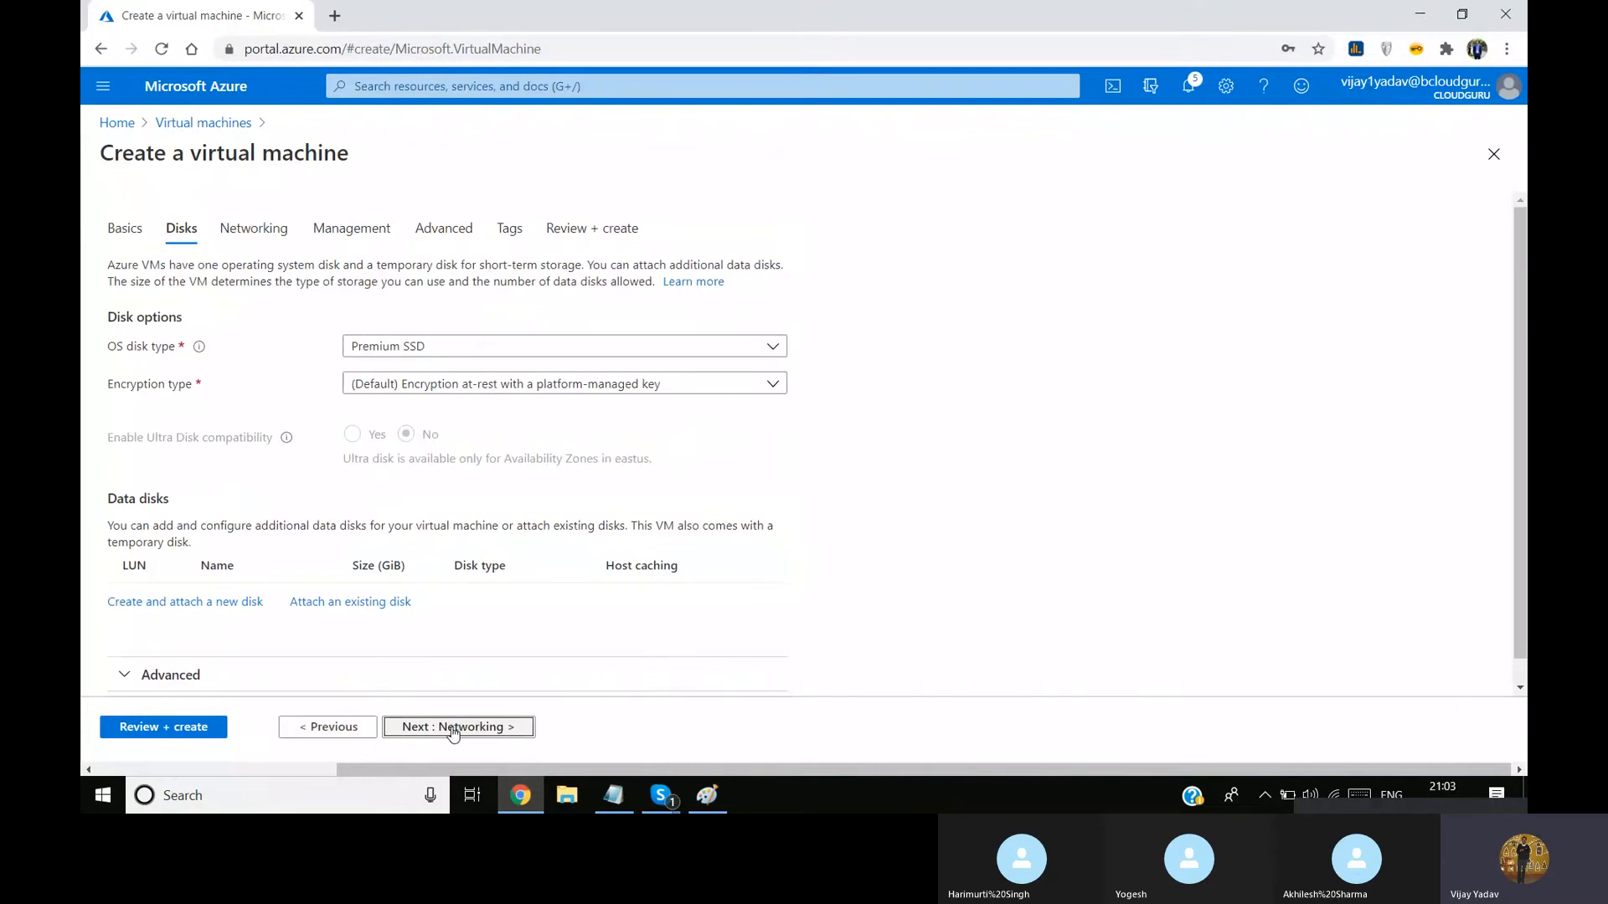
click(451, 733)
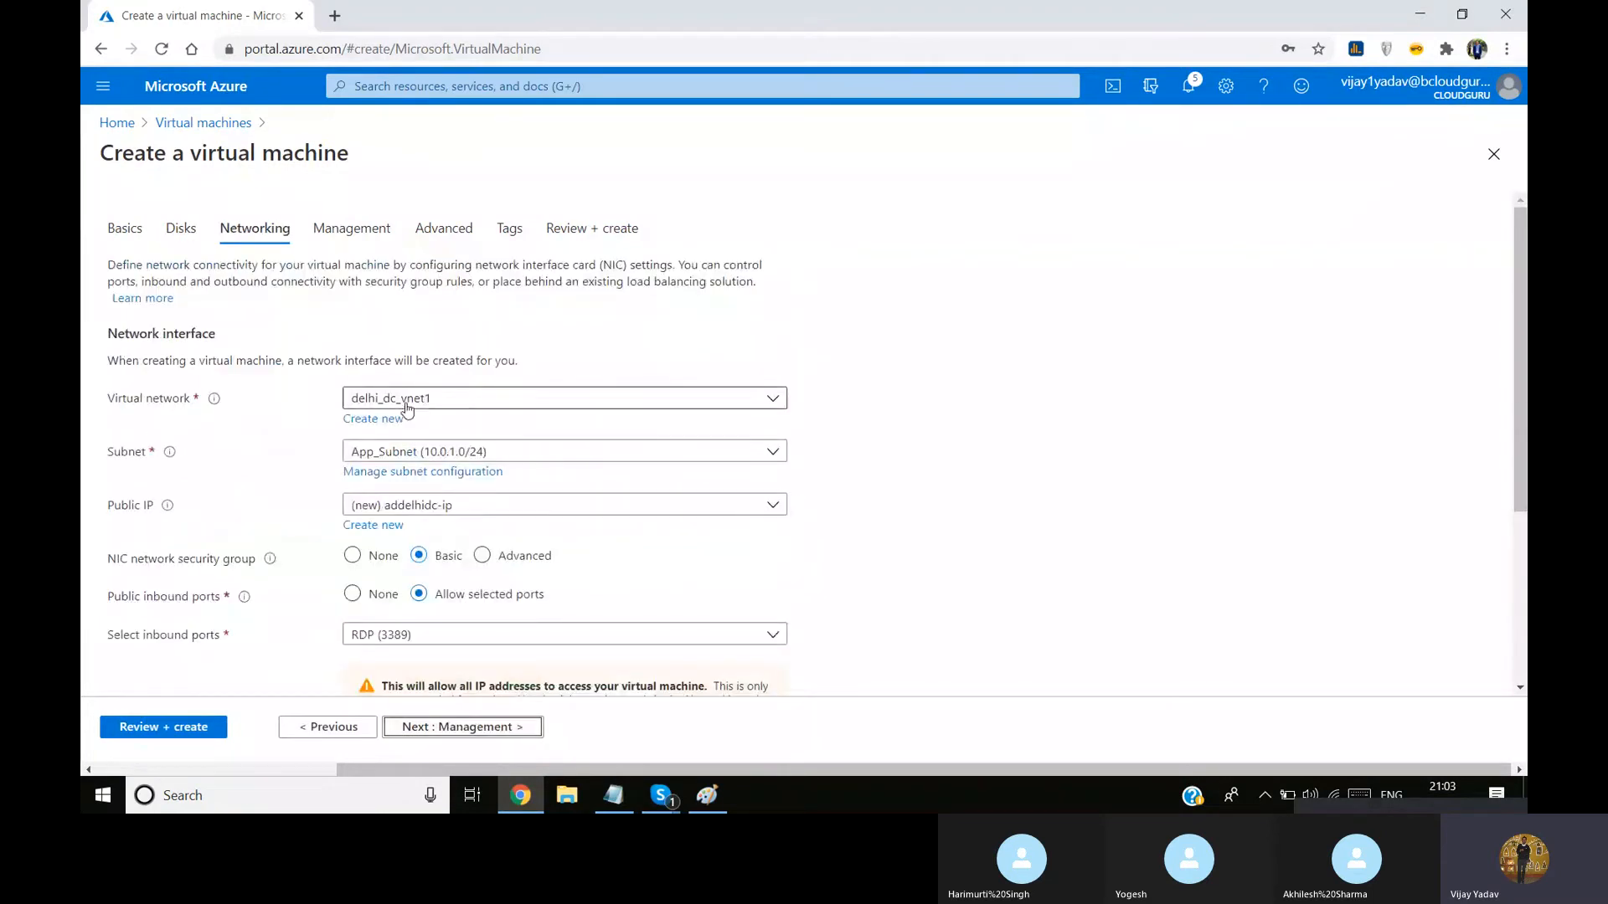
click(510, 452)
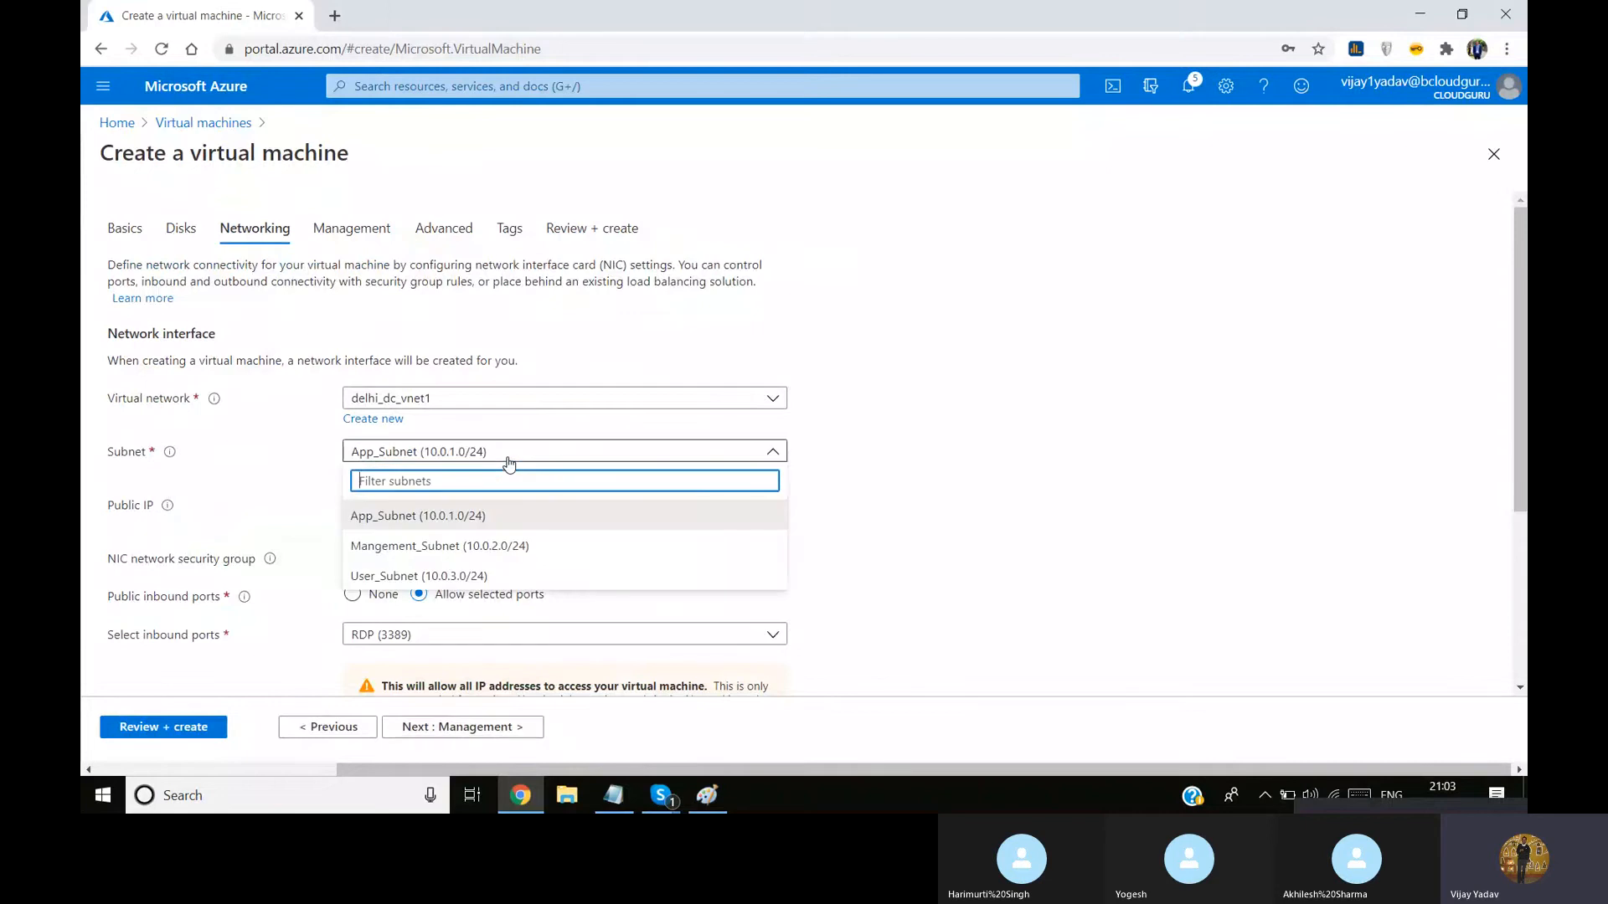
click(467, 546)
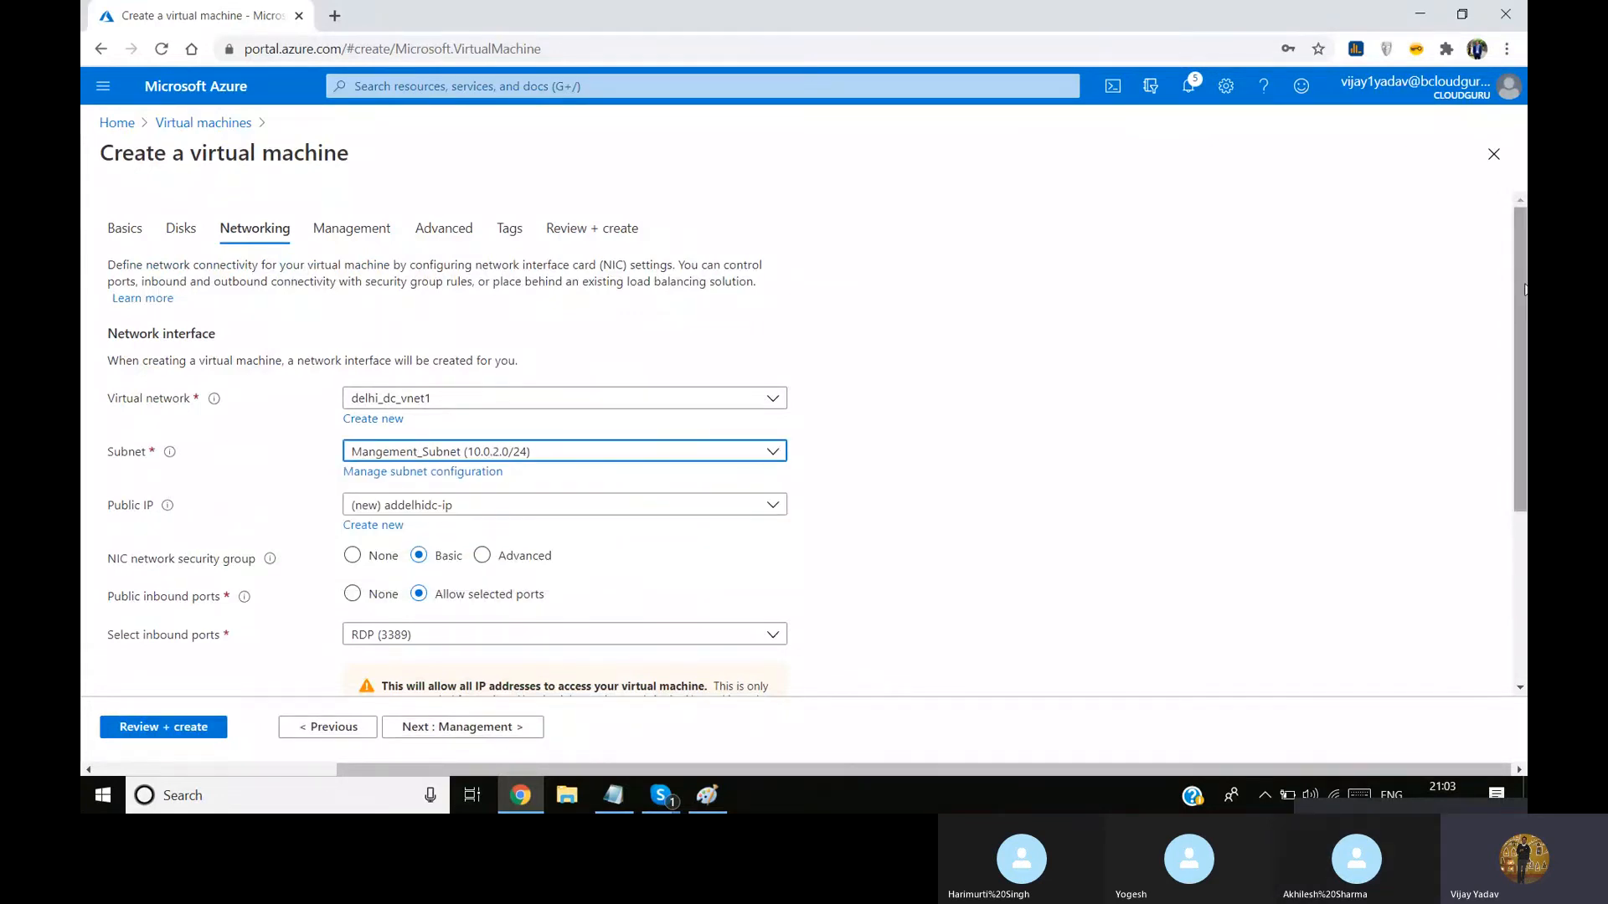
drag(1513, 295, 1512, 467)
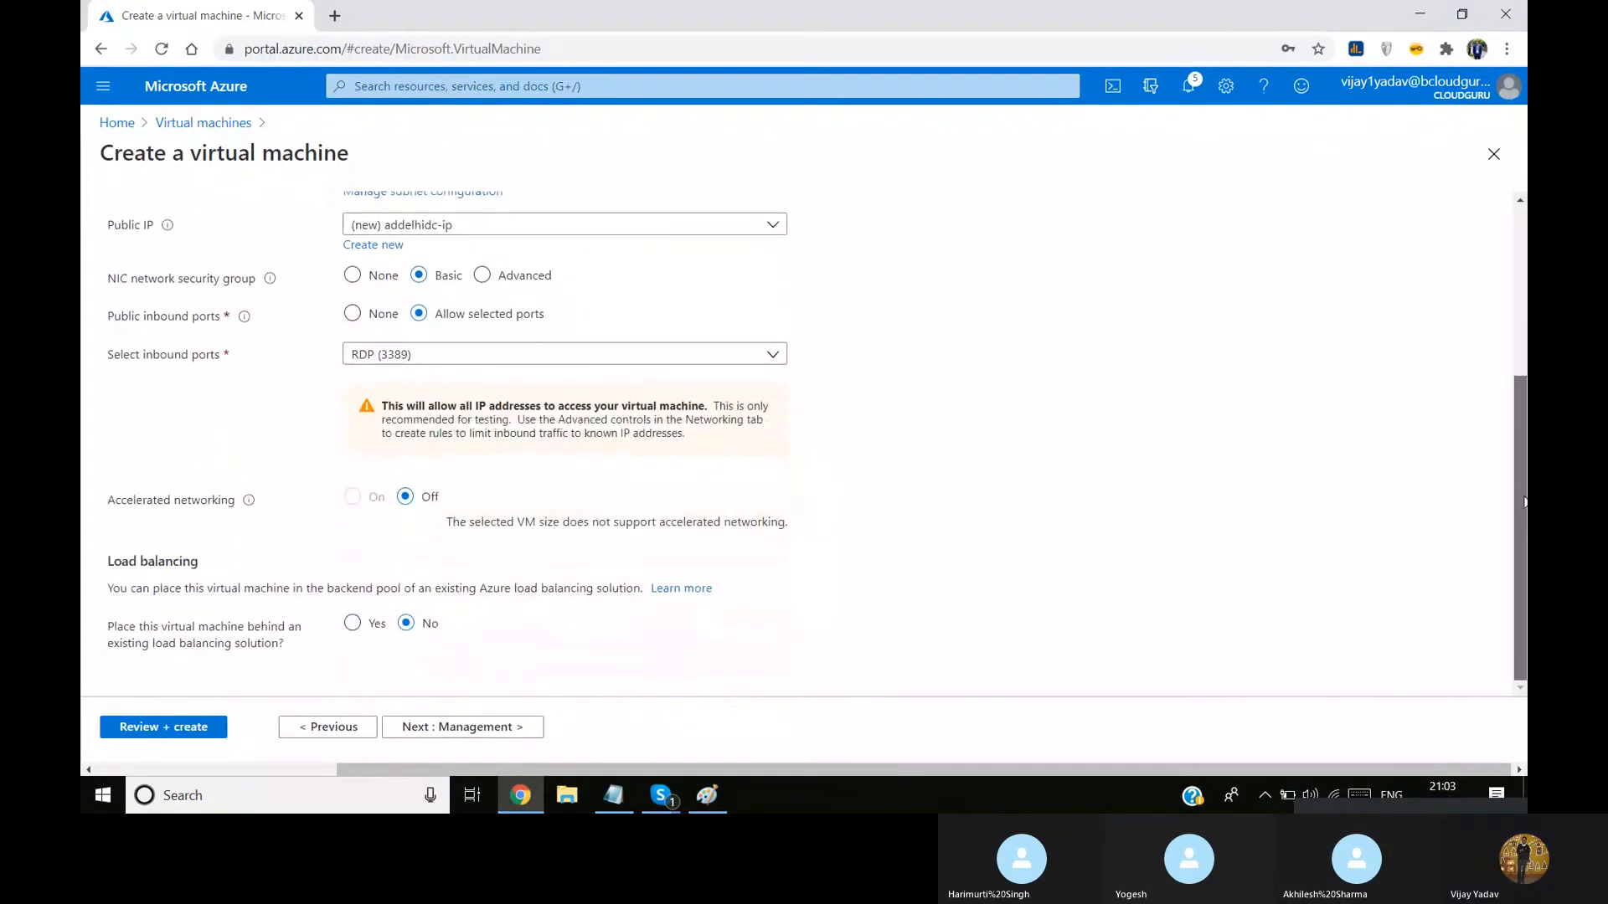
Validate and create the virtual machine, dismiss the browser's offer to save the password, and check the deployment notifications
click(171, 728)
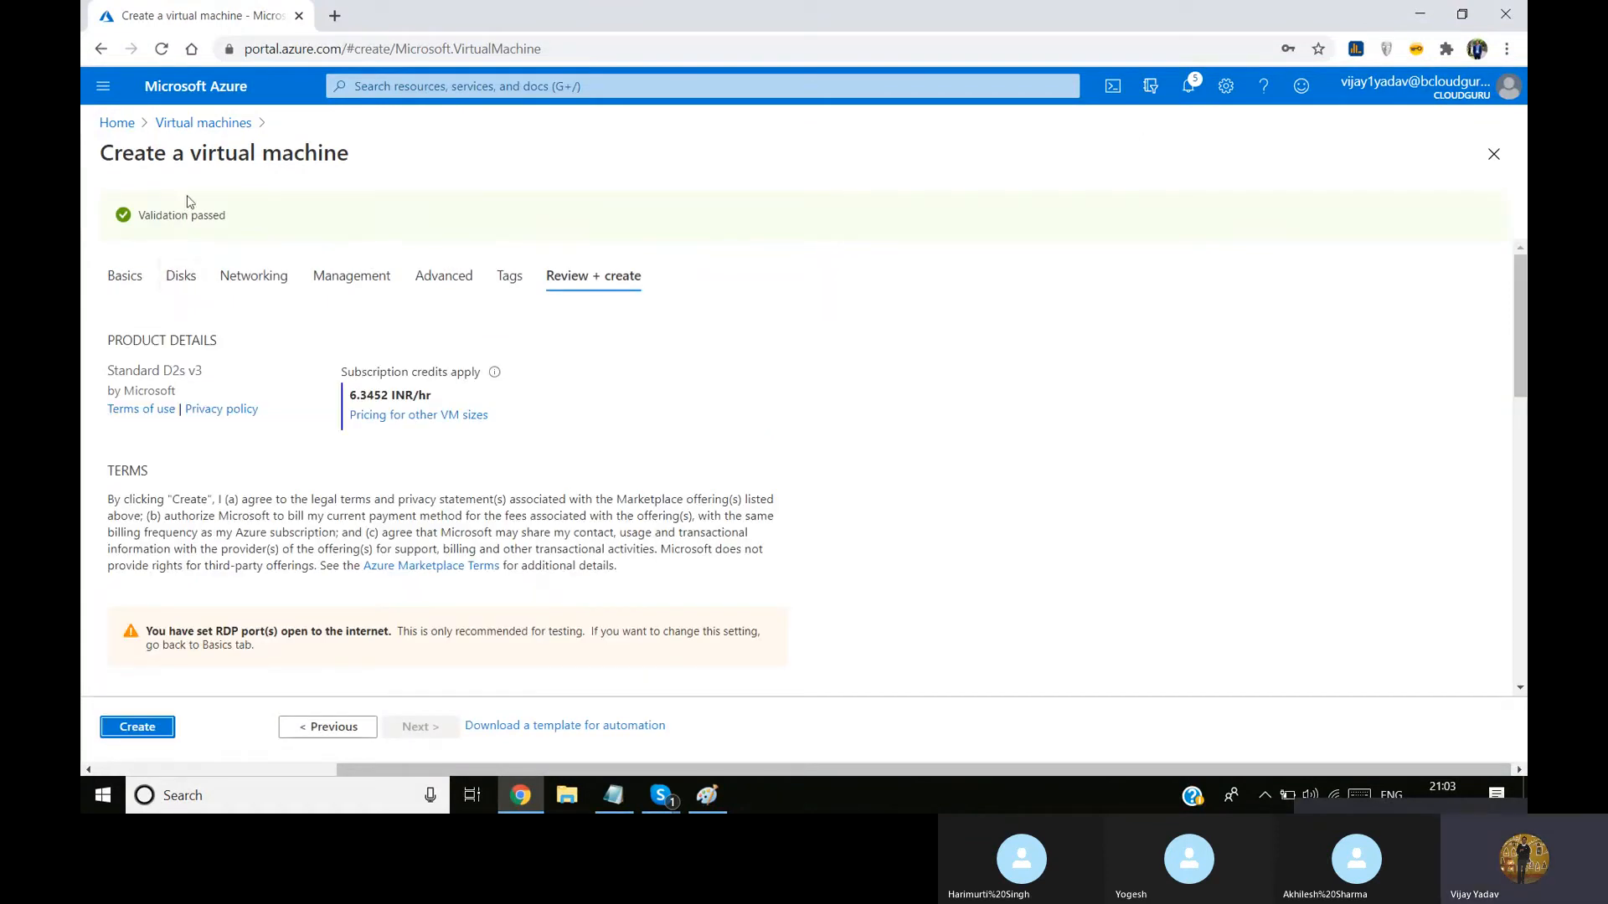
click(154, 731)
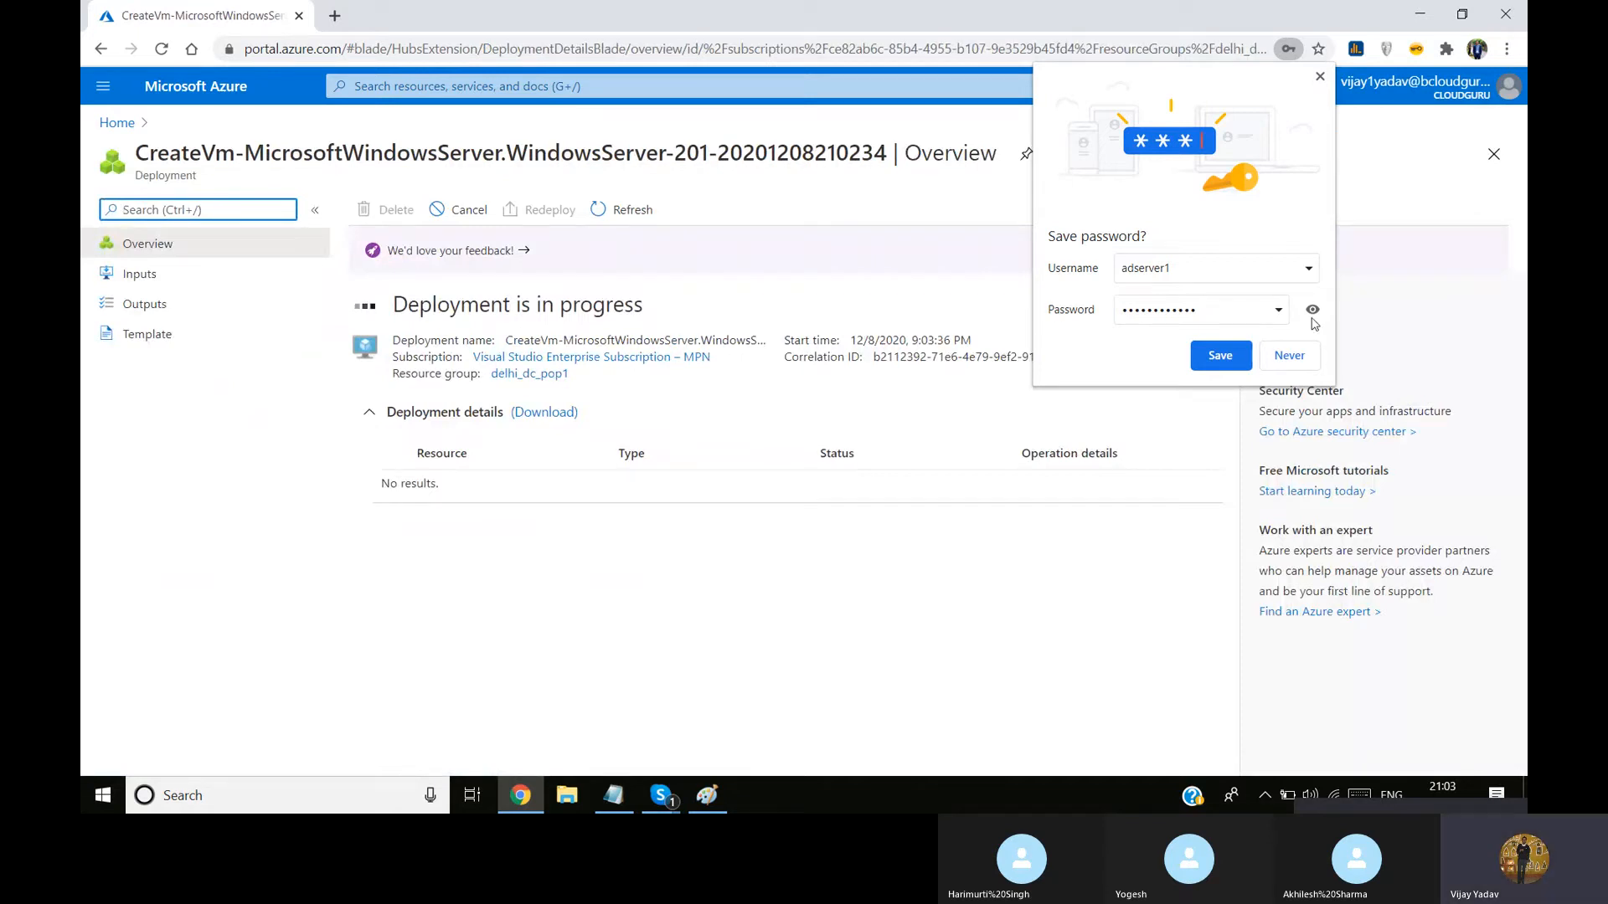
click(1320, 76)
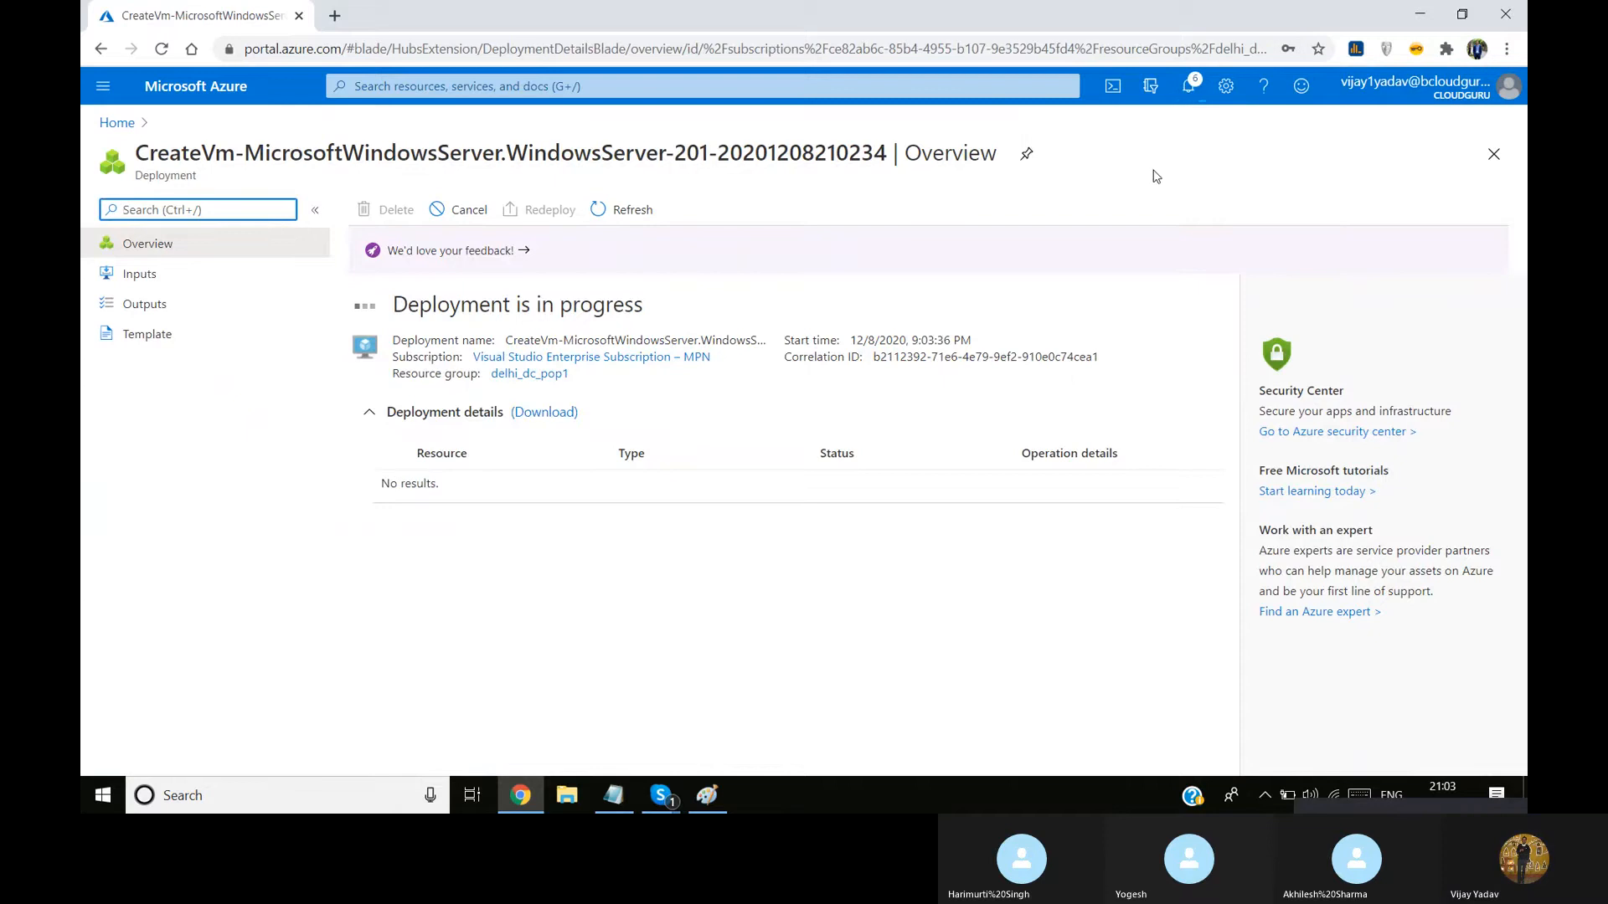
click(1191, 91)
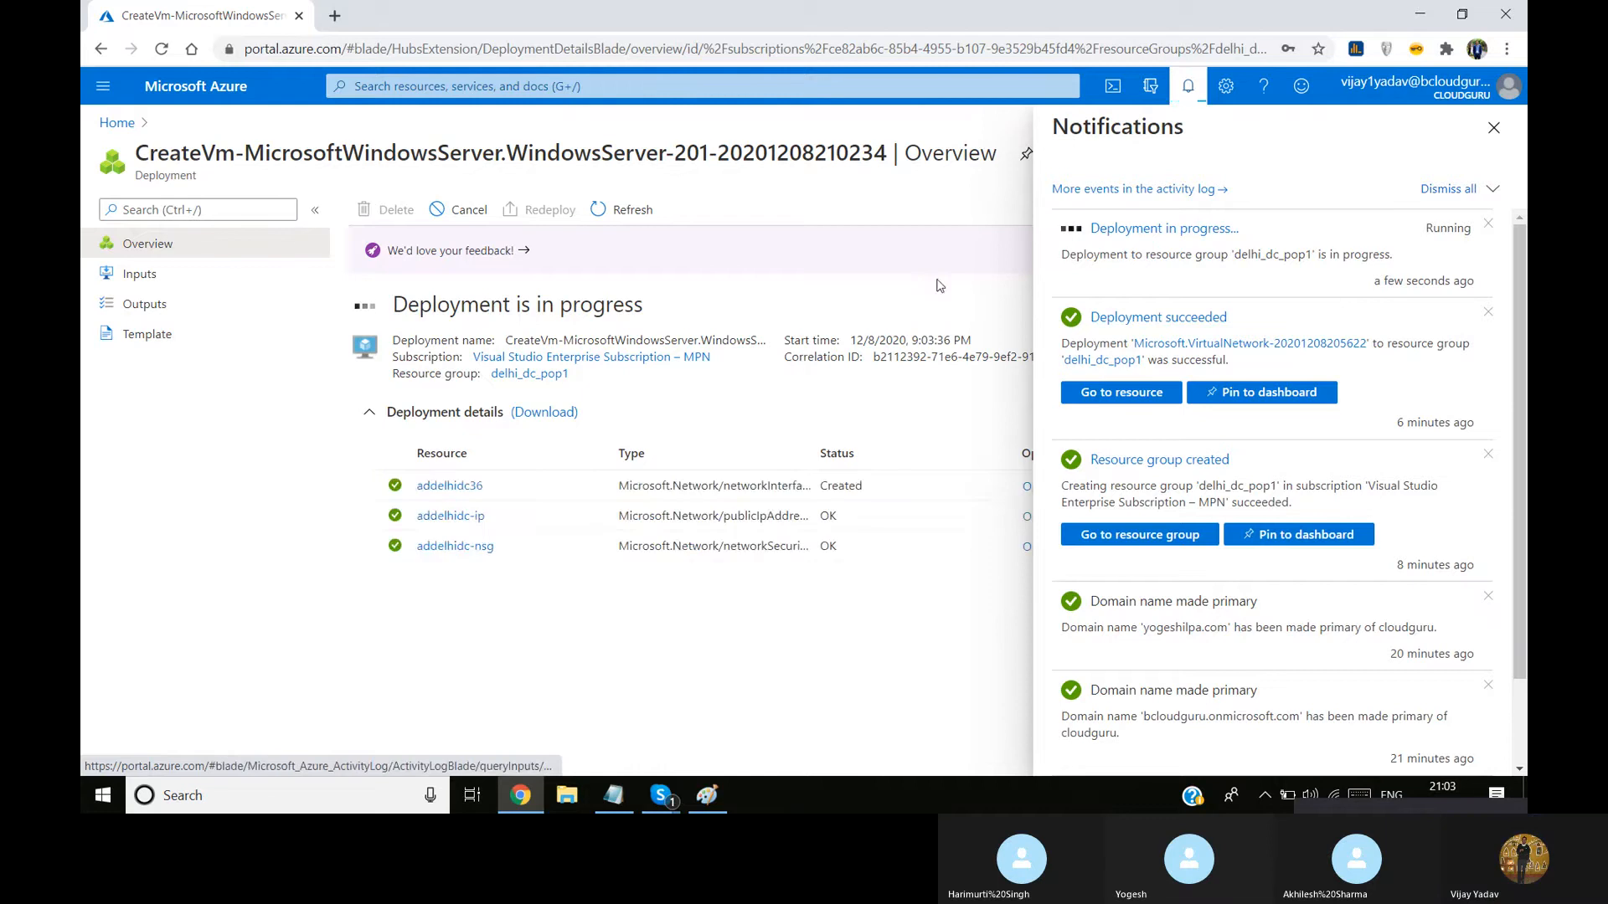
Switch to the Paint network diagram and add the label Management Subnet beside the 10.0.2.0/24 address
click(708, 796)
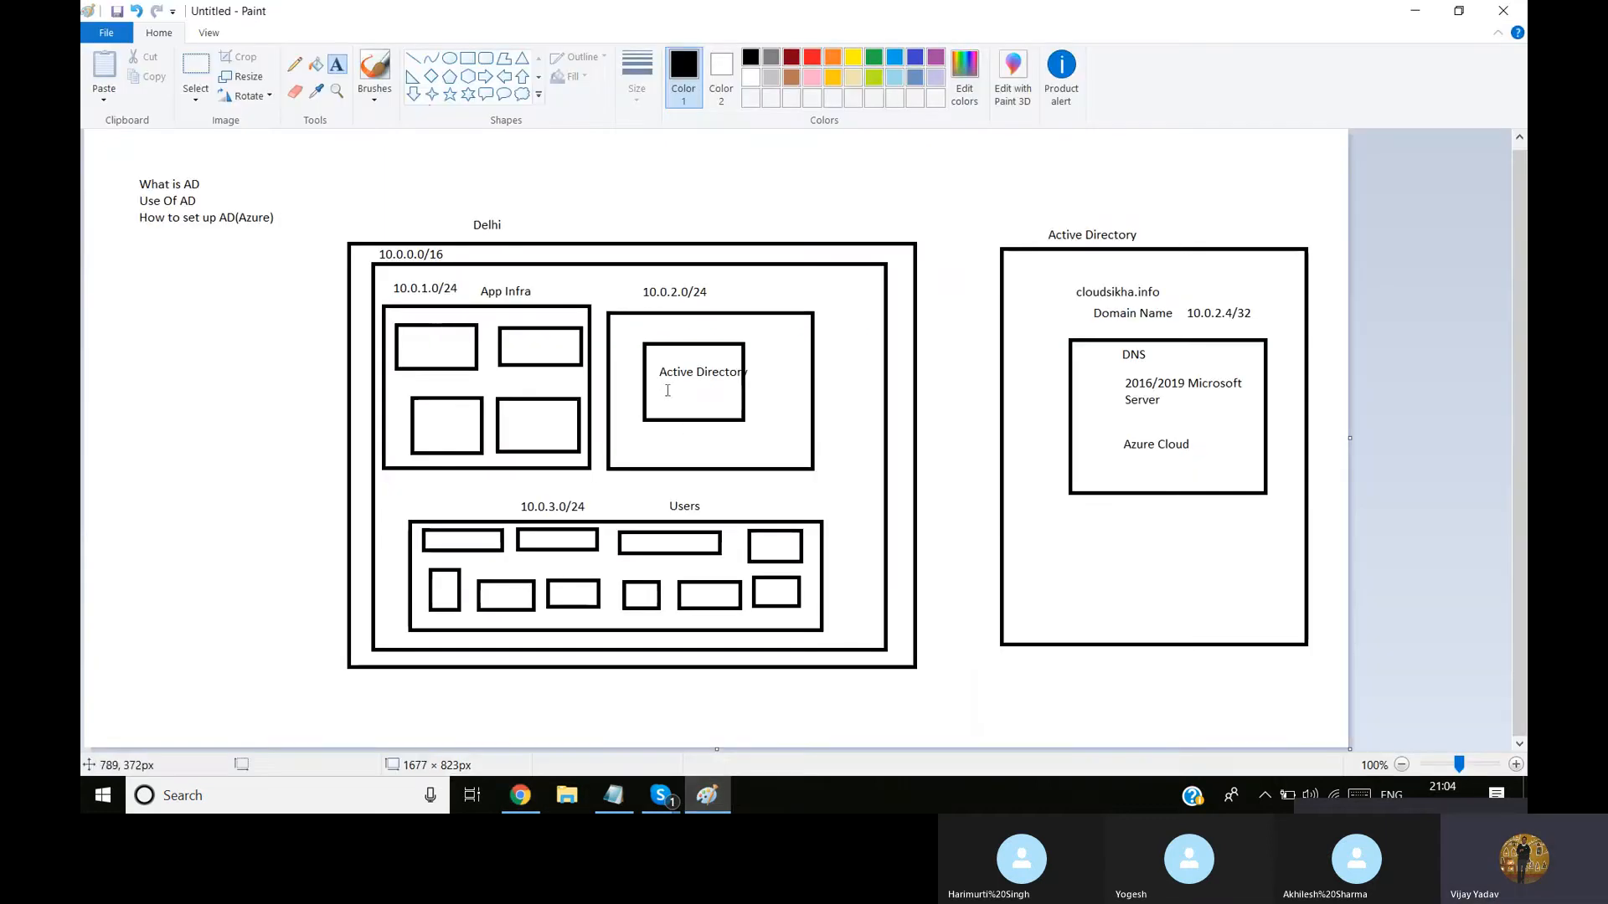
click(718, 290)
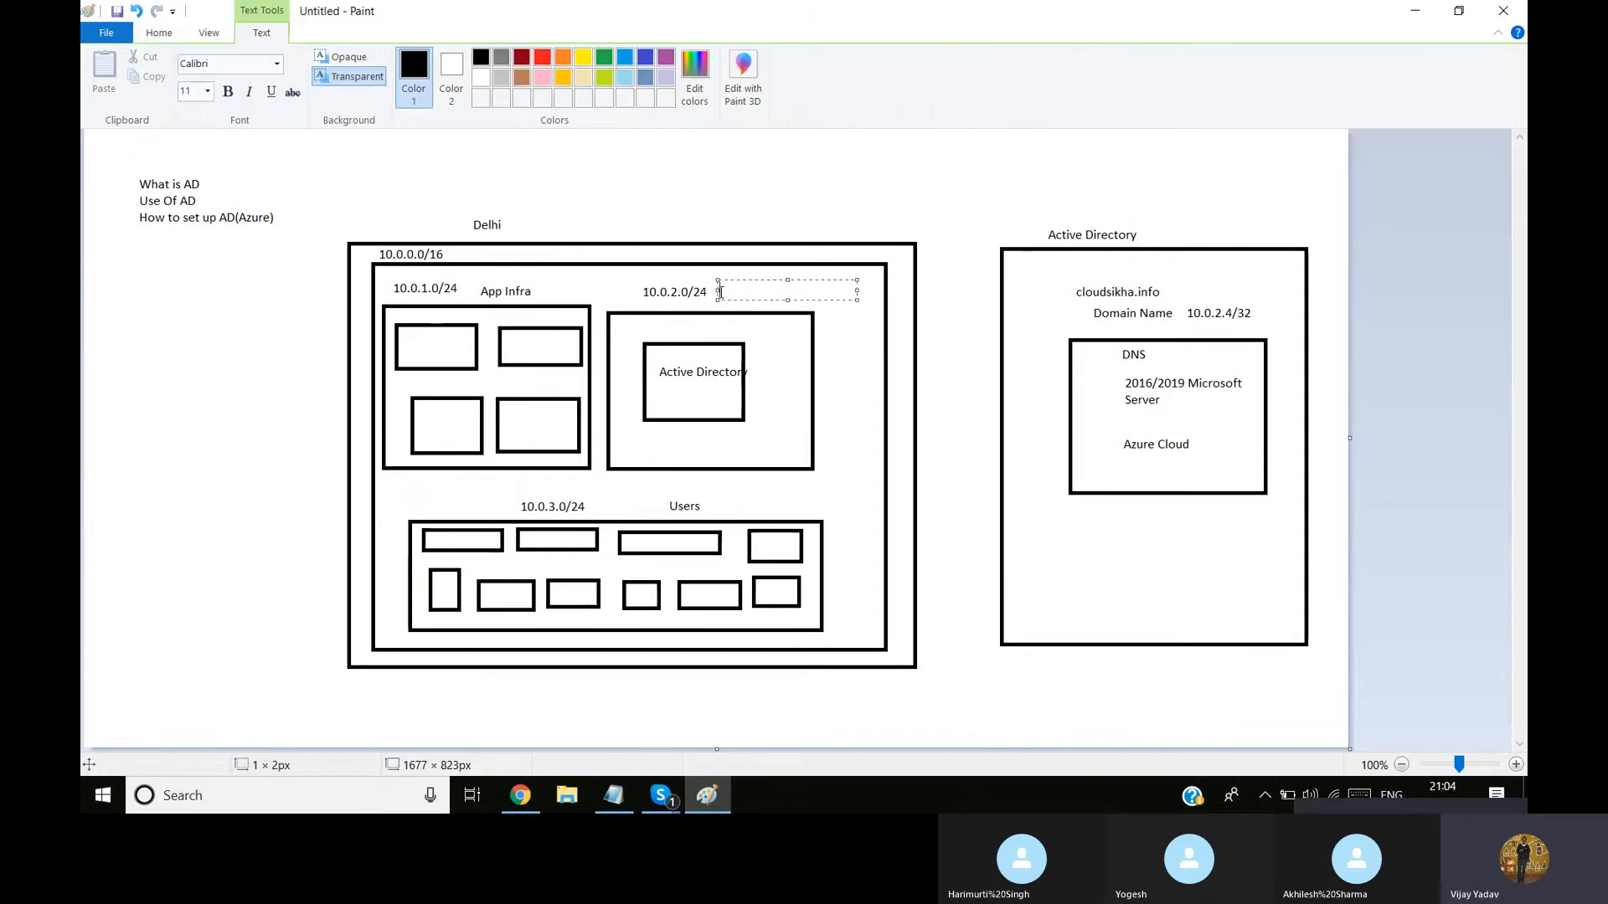
text(Manage)
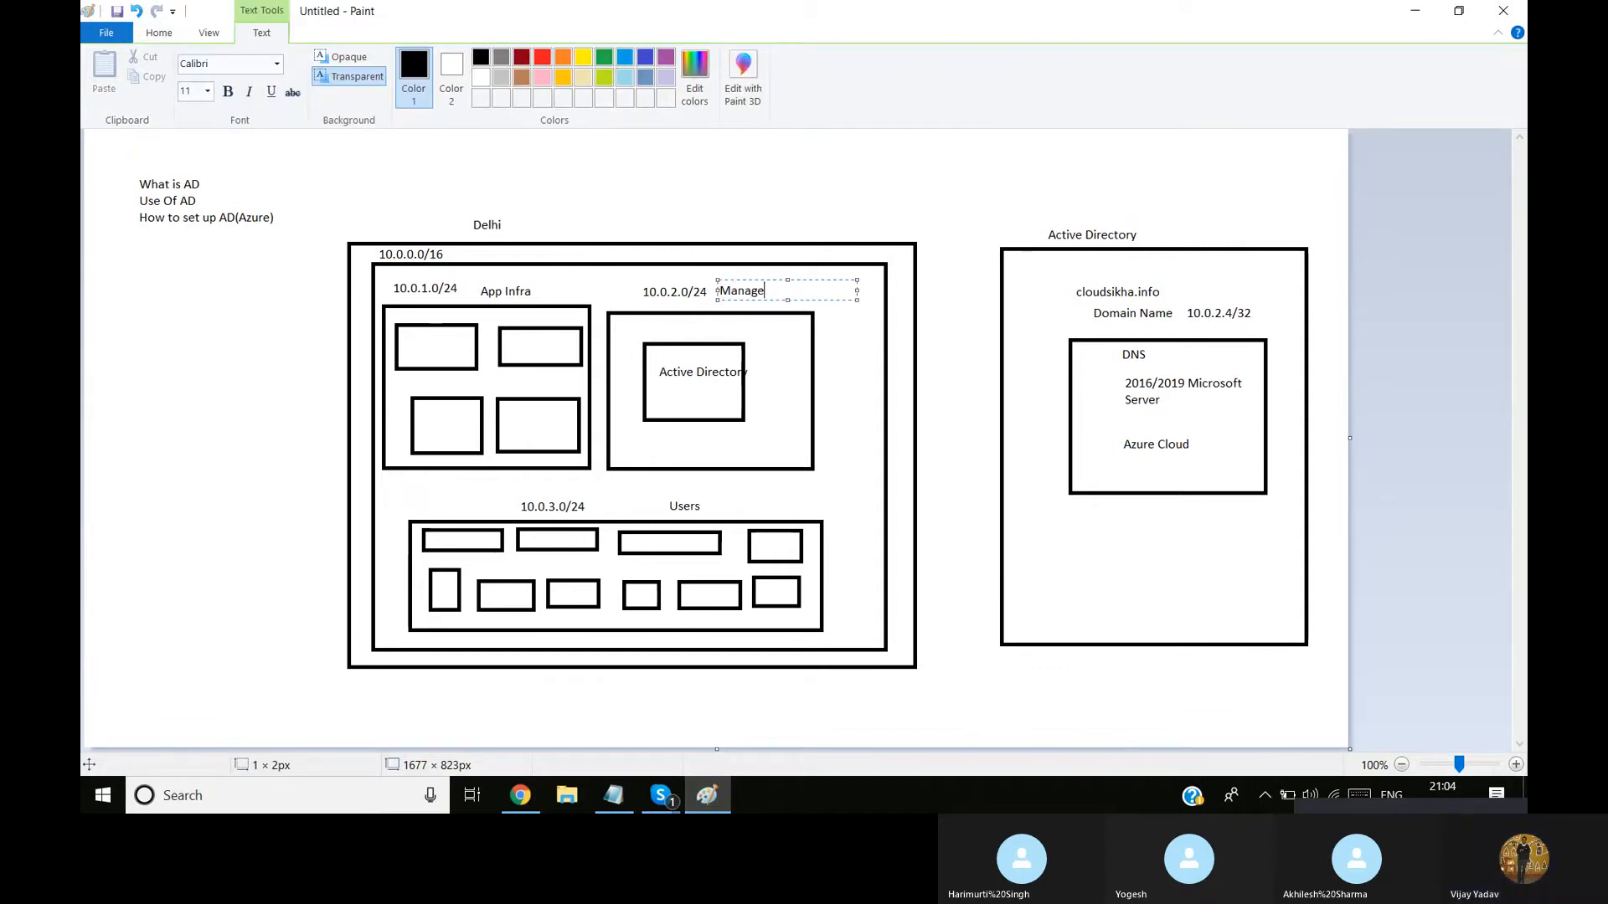
text(ment Subnet)
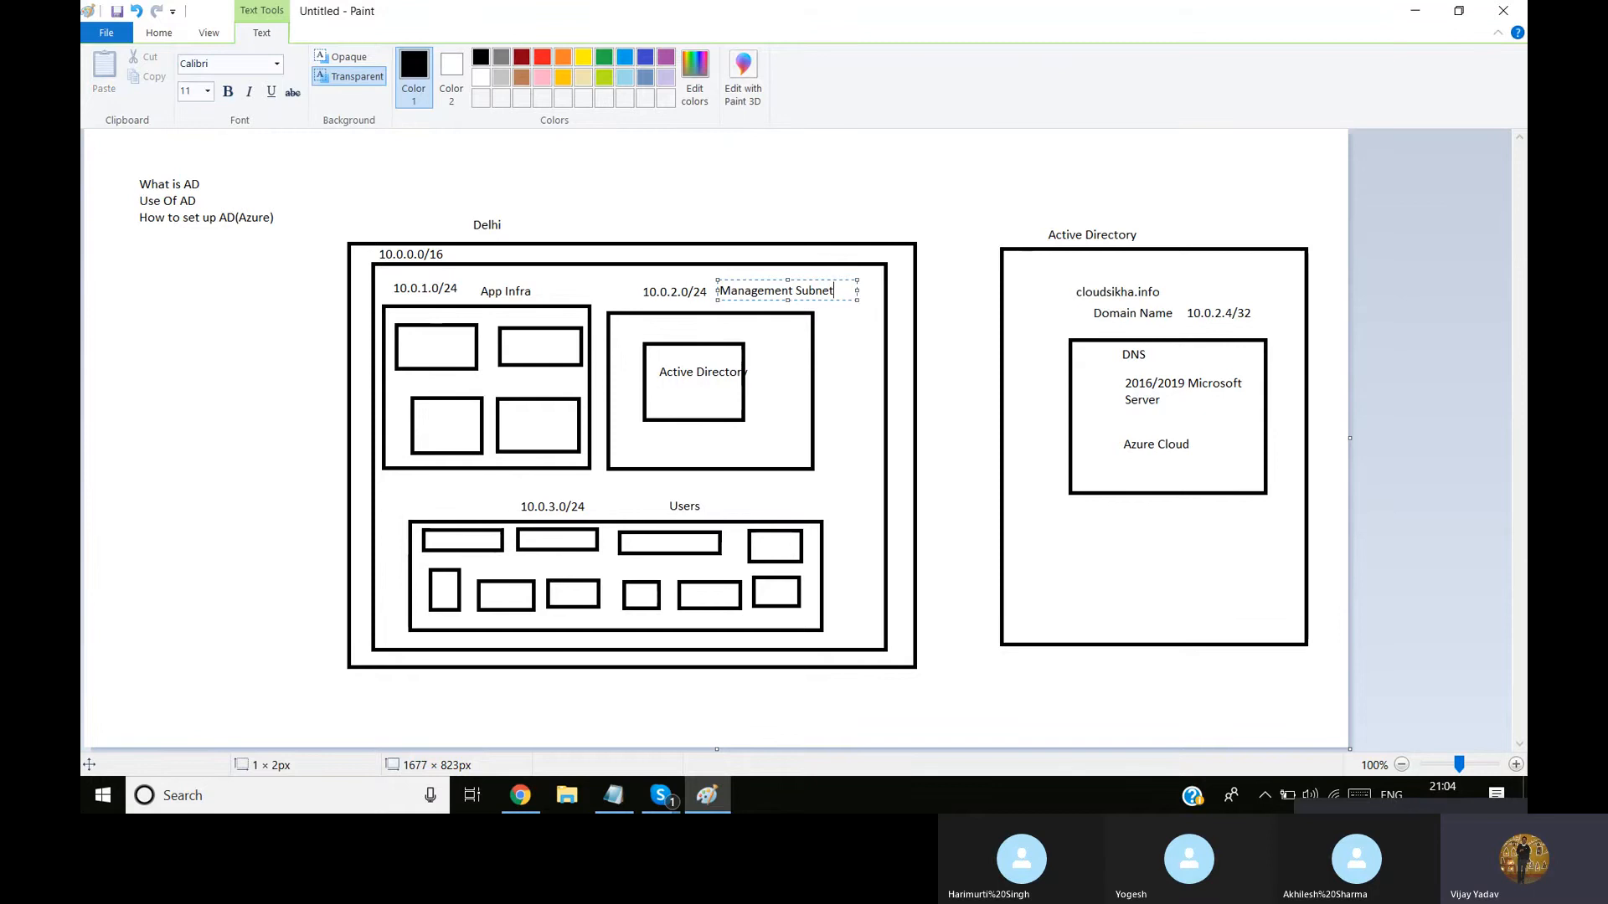
click(675, 452)
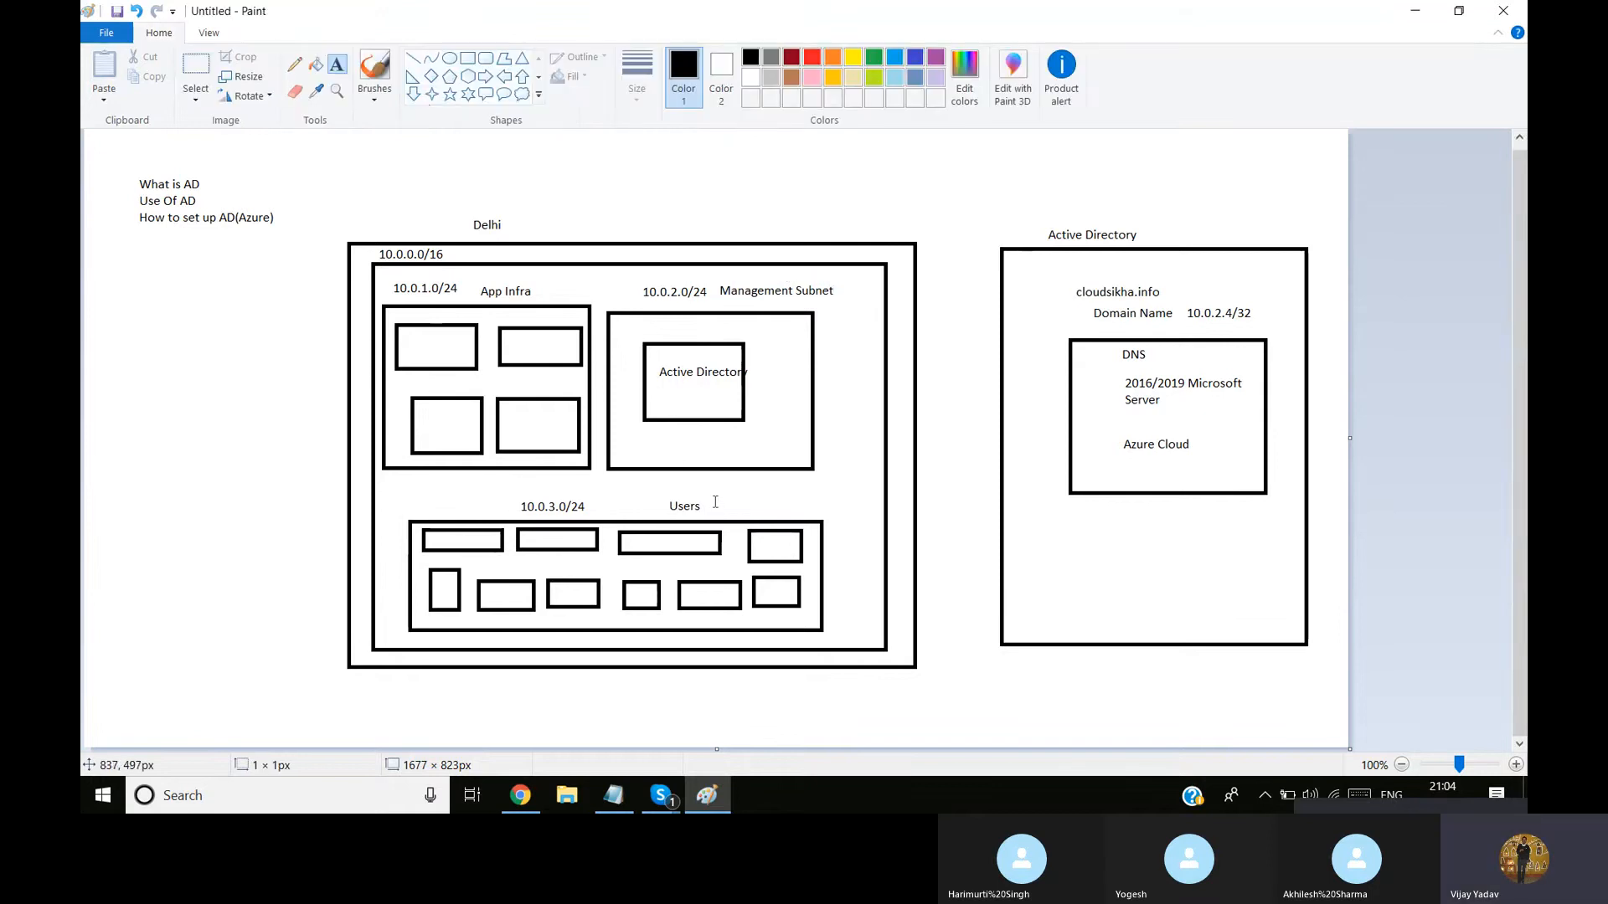
Add the word Subnet after the Users label above the 10.0.3.0/24 box and align it with that label
click(713, 503)
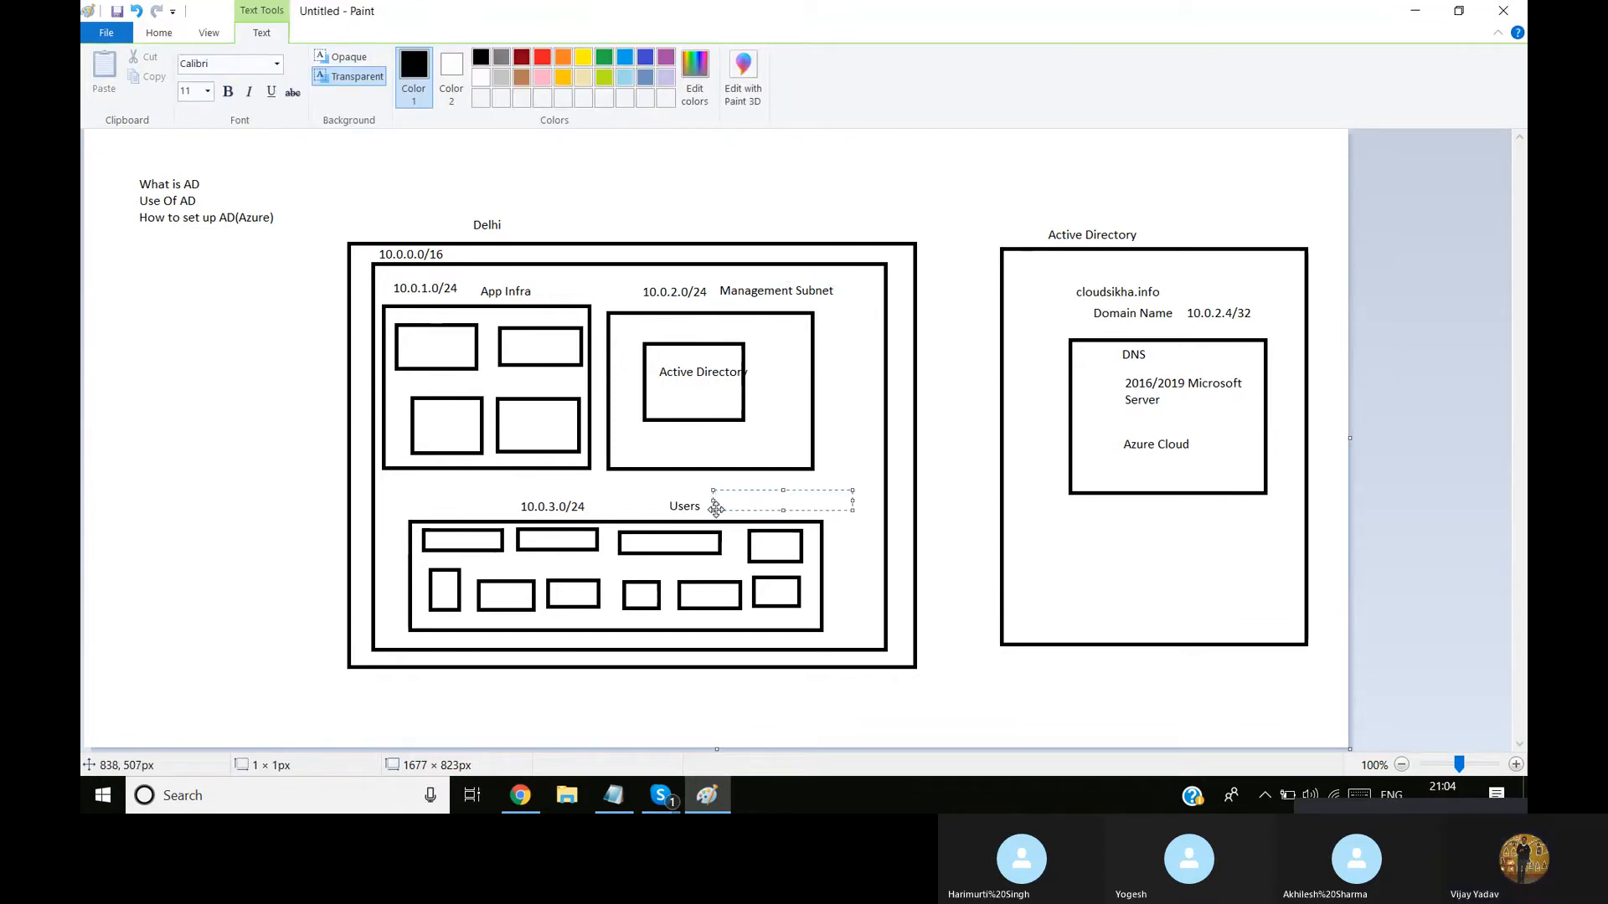
text(Subnet)
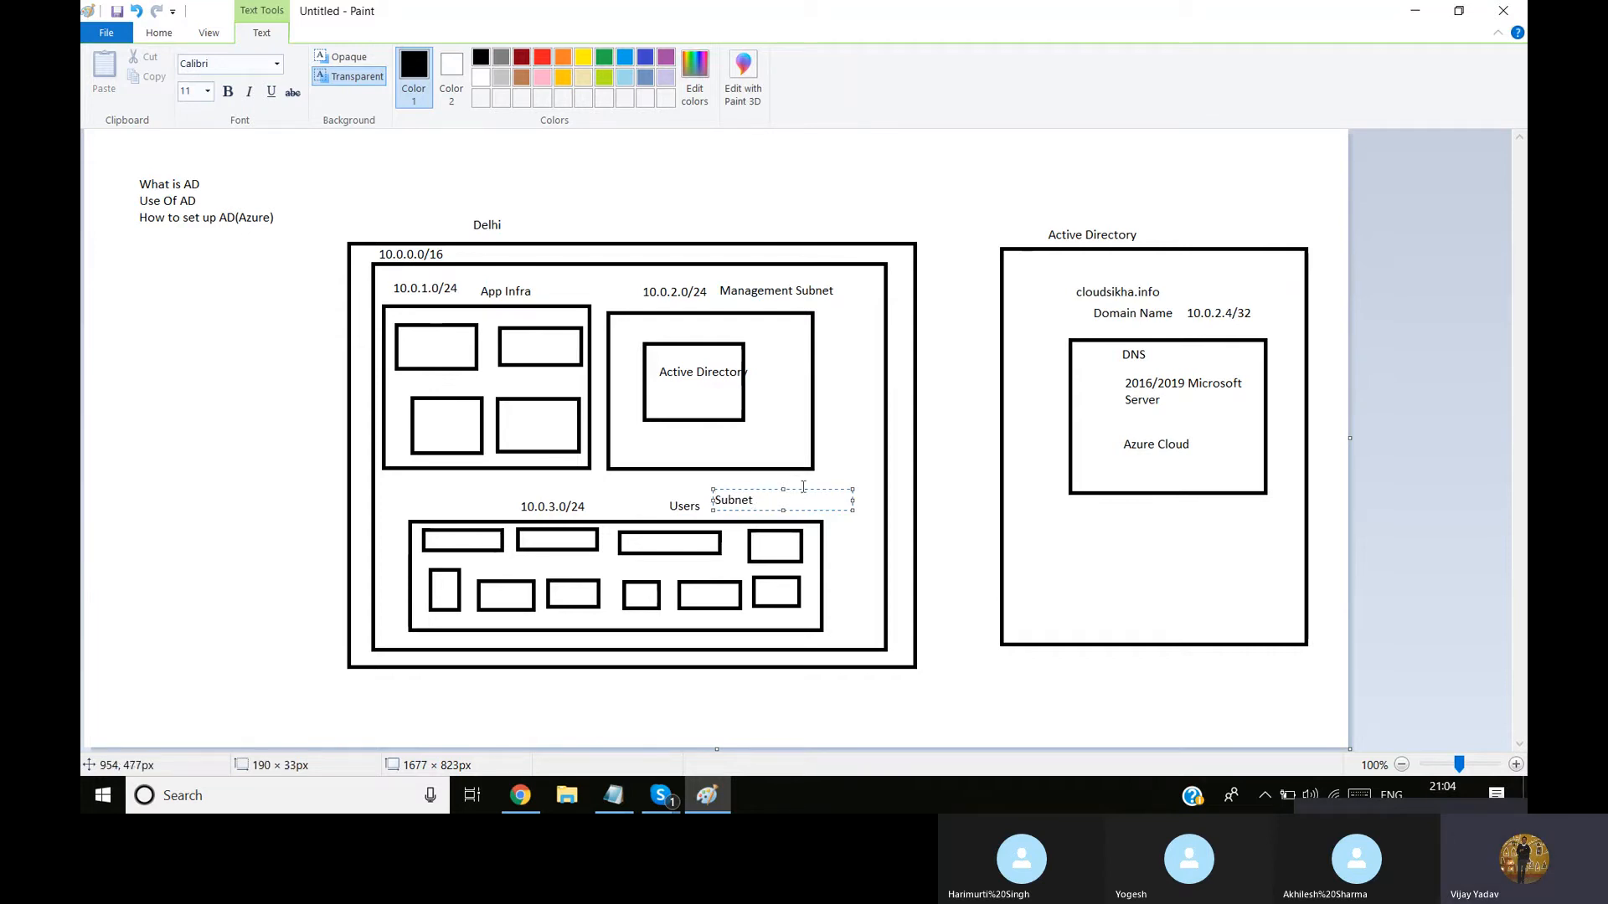
drag(801, 489, 794, 495)
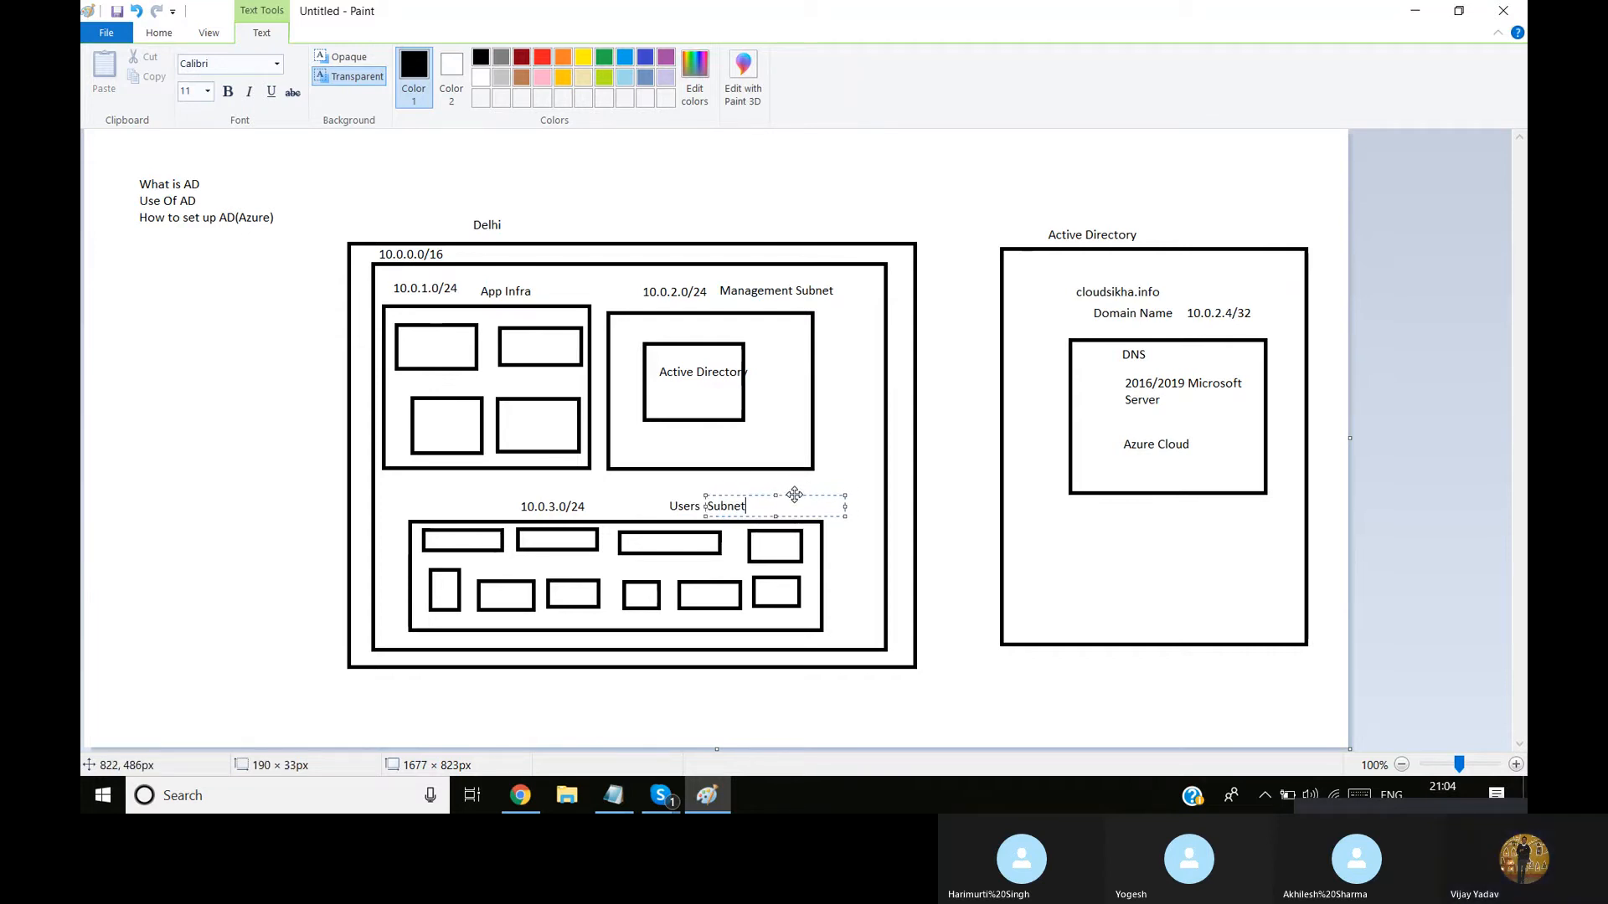
click(933, 492)
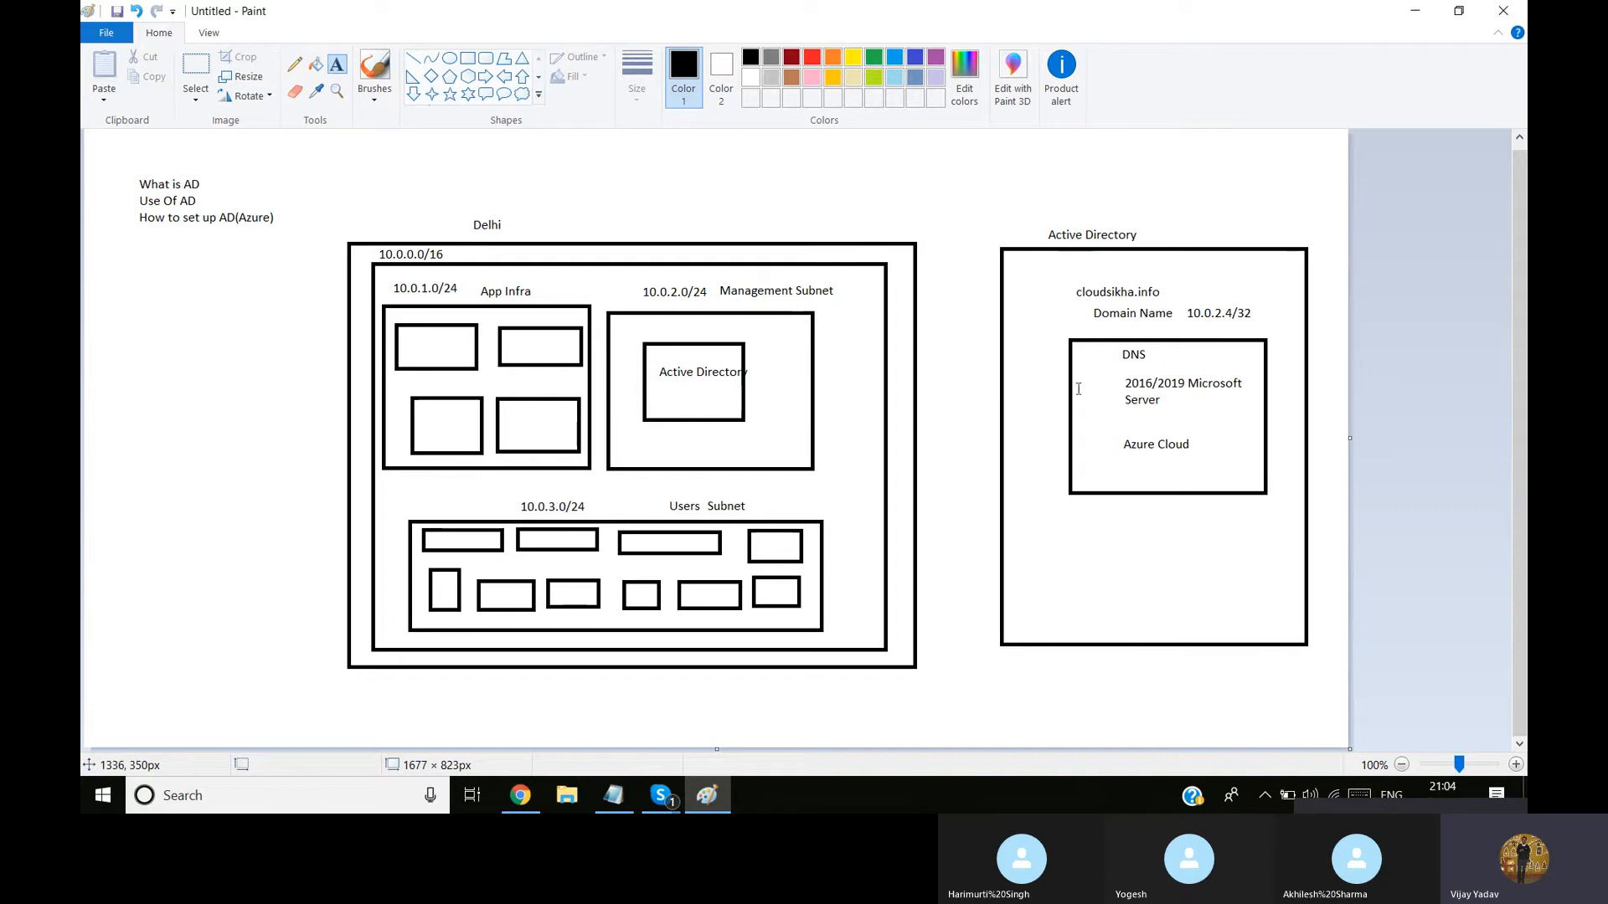
Switch to the Azure portal, close the notifications to check the virtual machine's deployment, and return to the Paint diagram
key(alt+Tab)
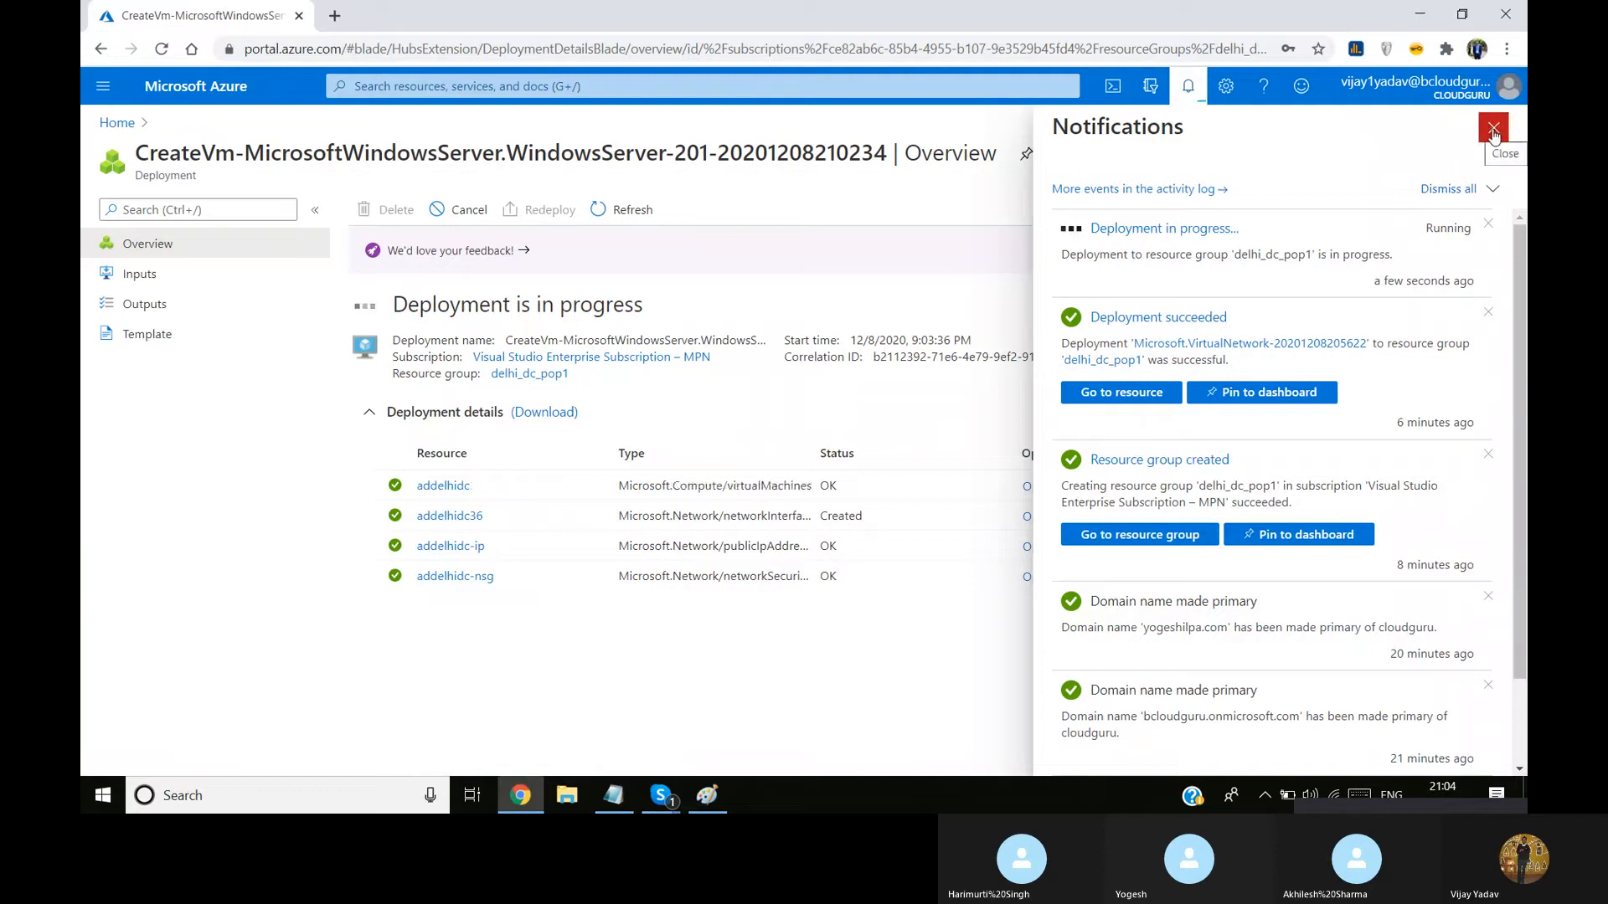
click(1494, 130)
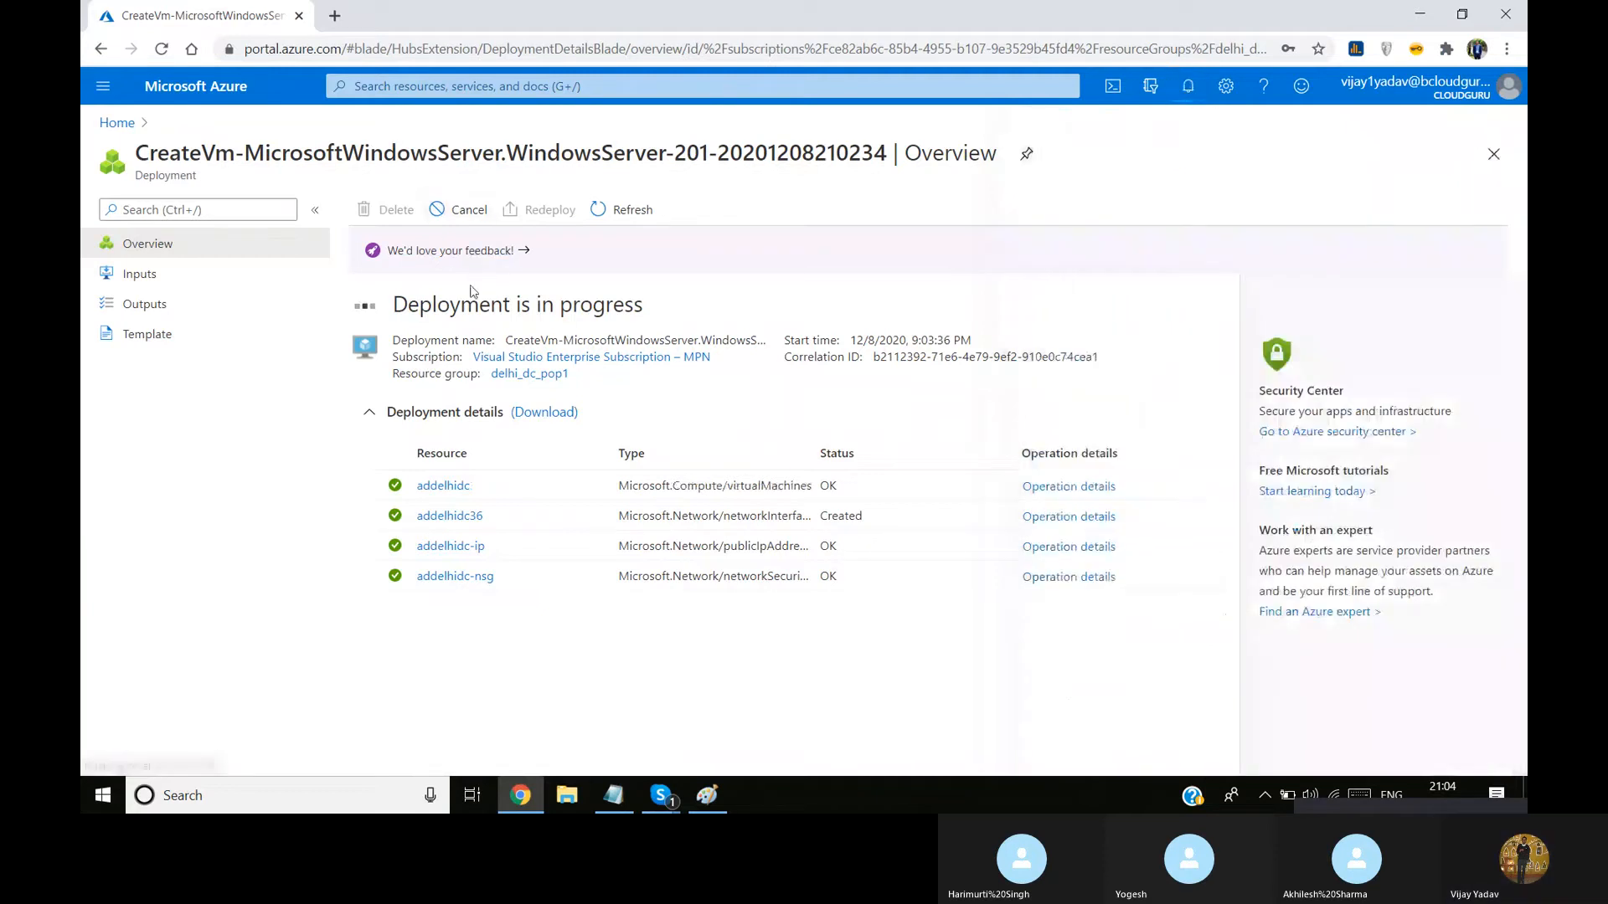
mouse_move(712, 793)
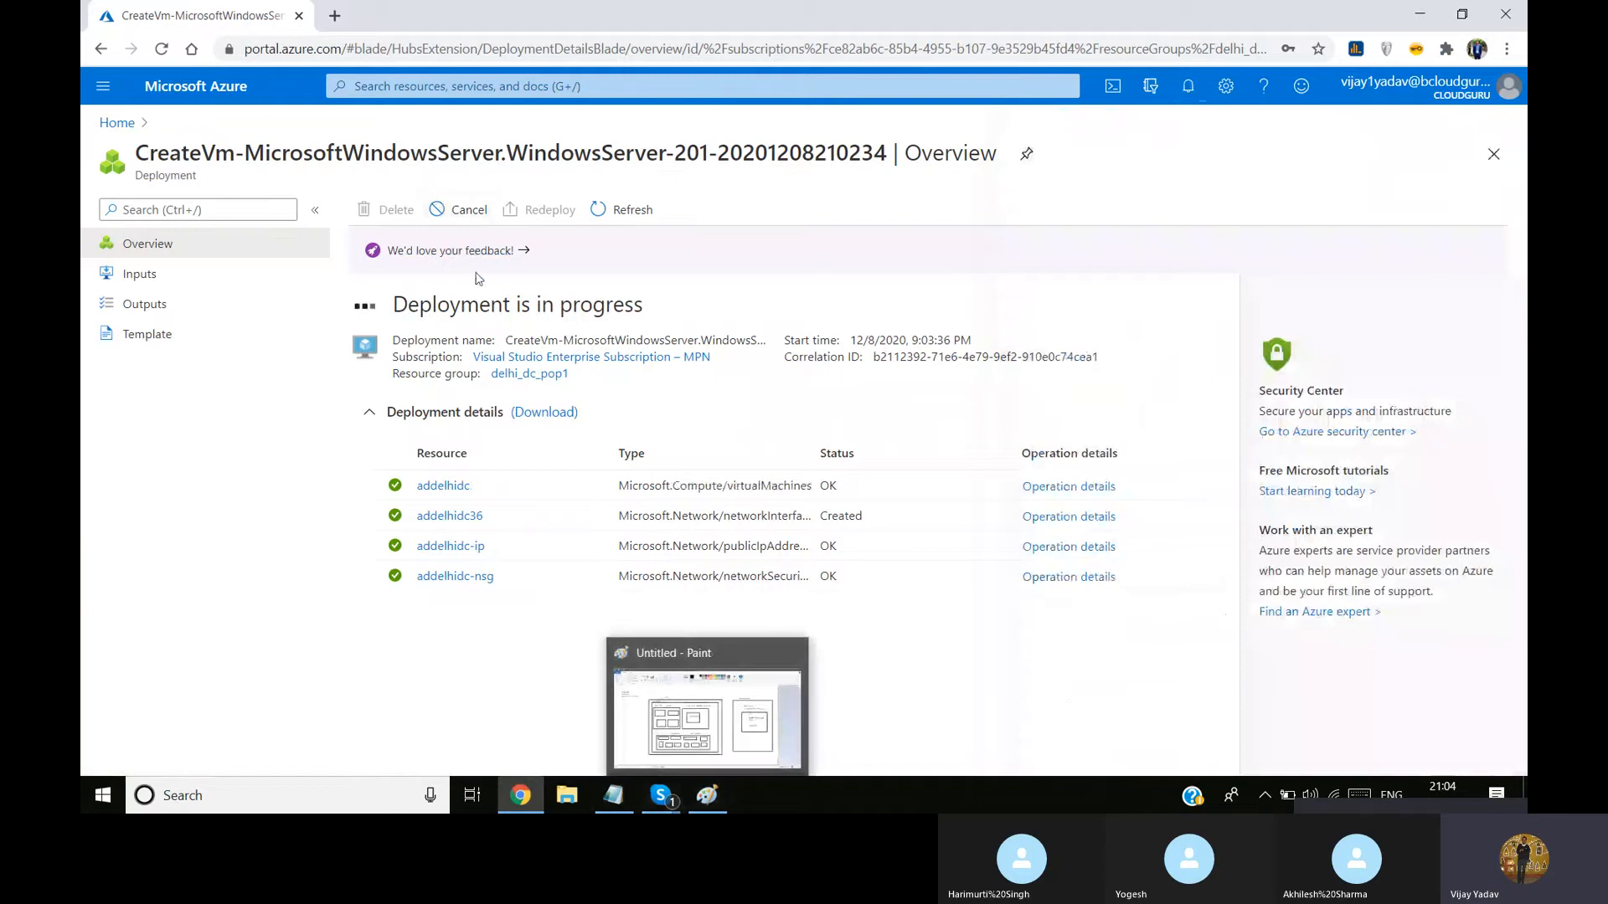
click(713, 793)
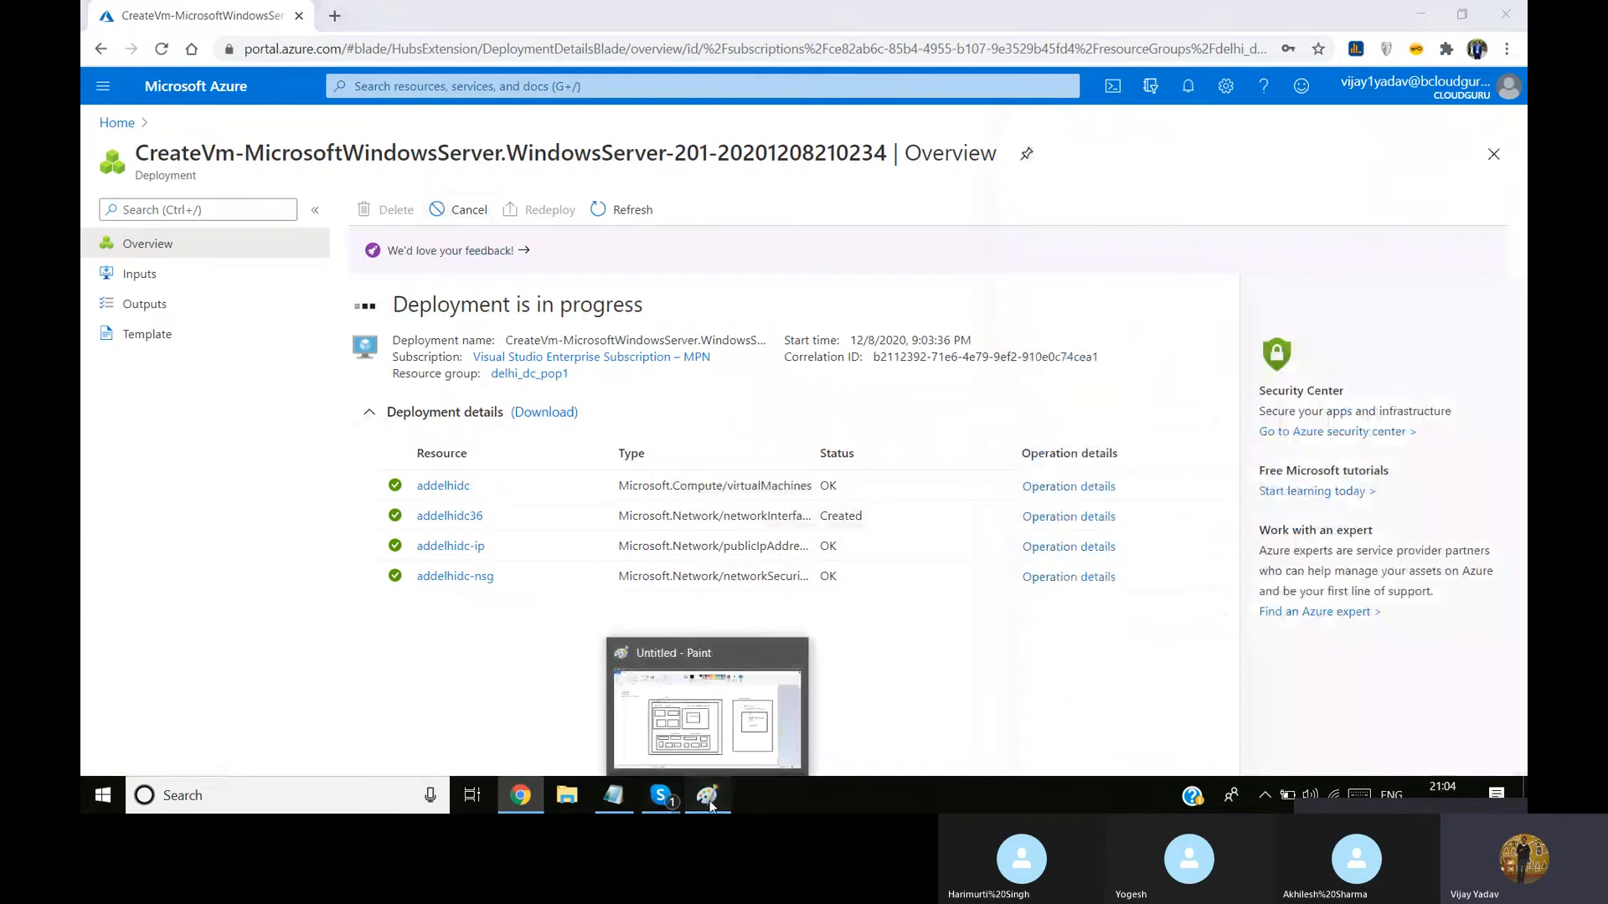
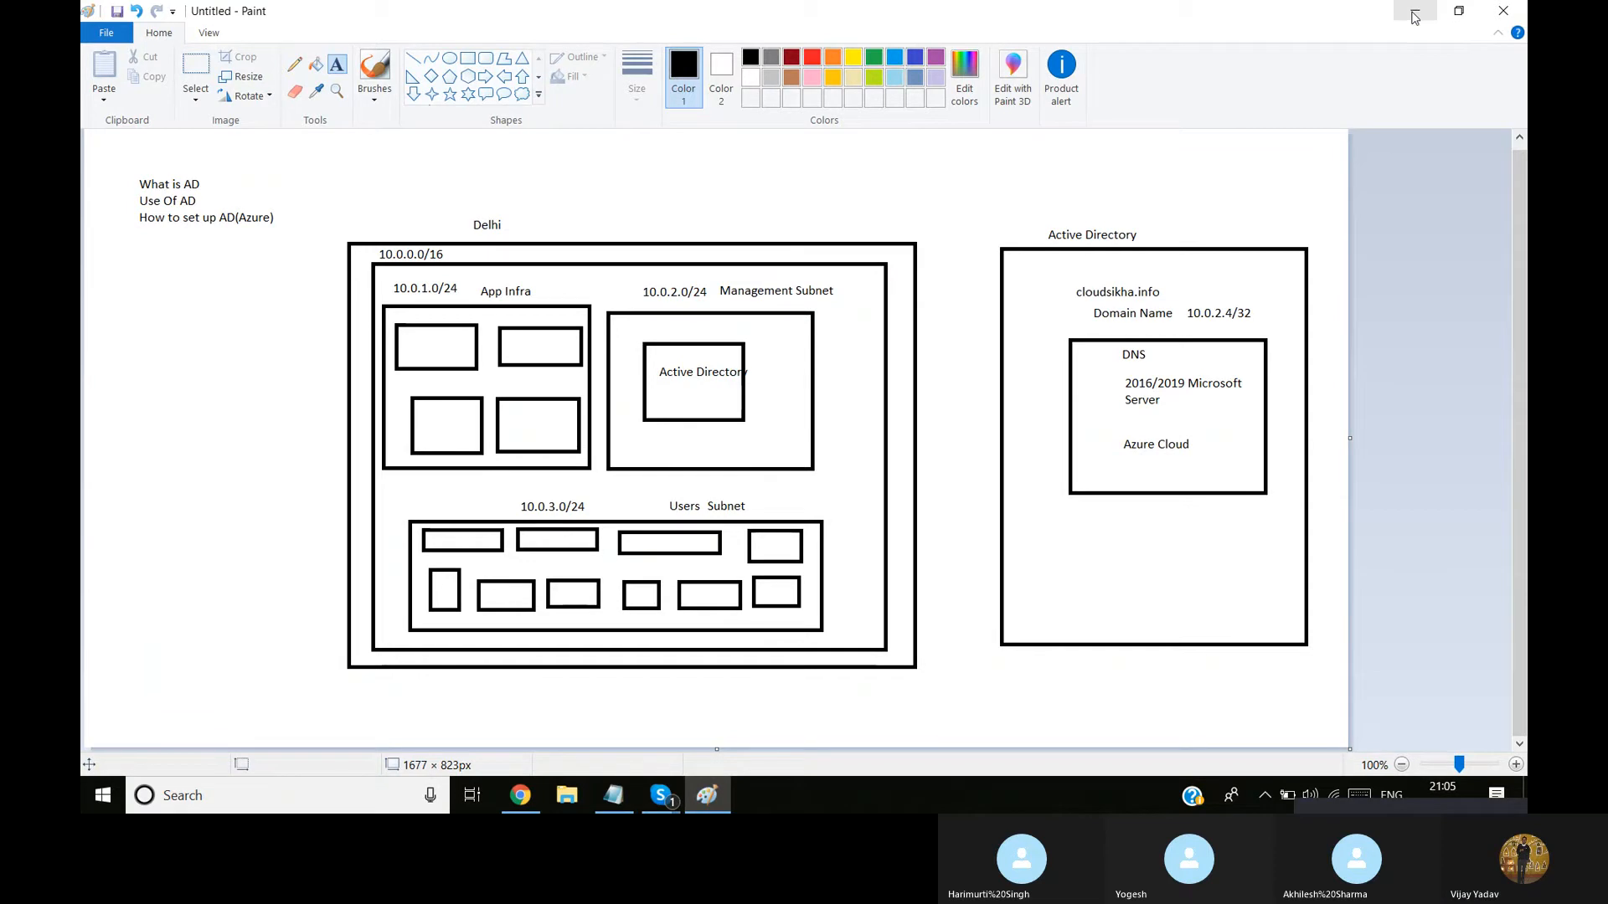
Switch to the Azure portal, open the newly deployed virtual machine, and copy its public IP address
click(1414, 17)
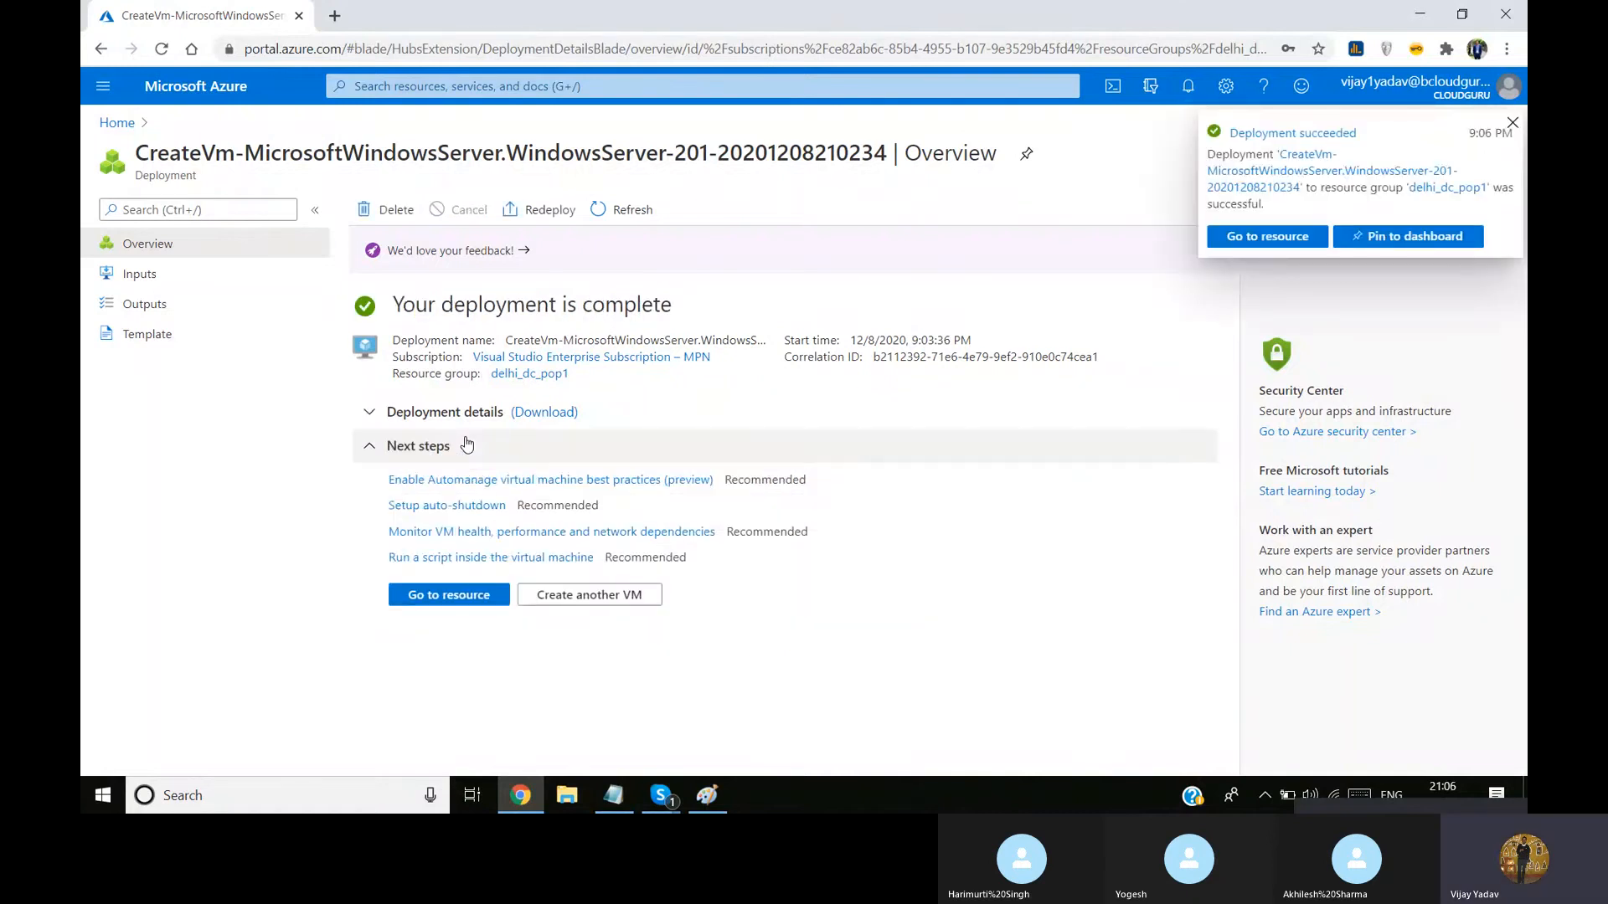
click(444, 604)
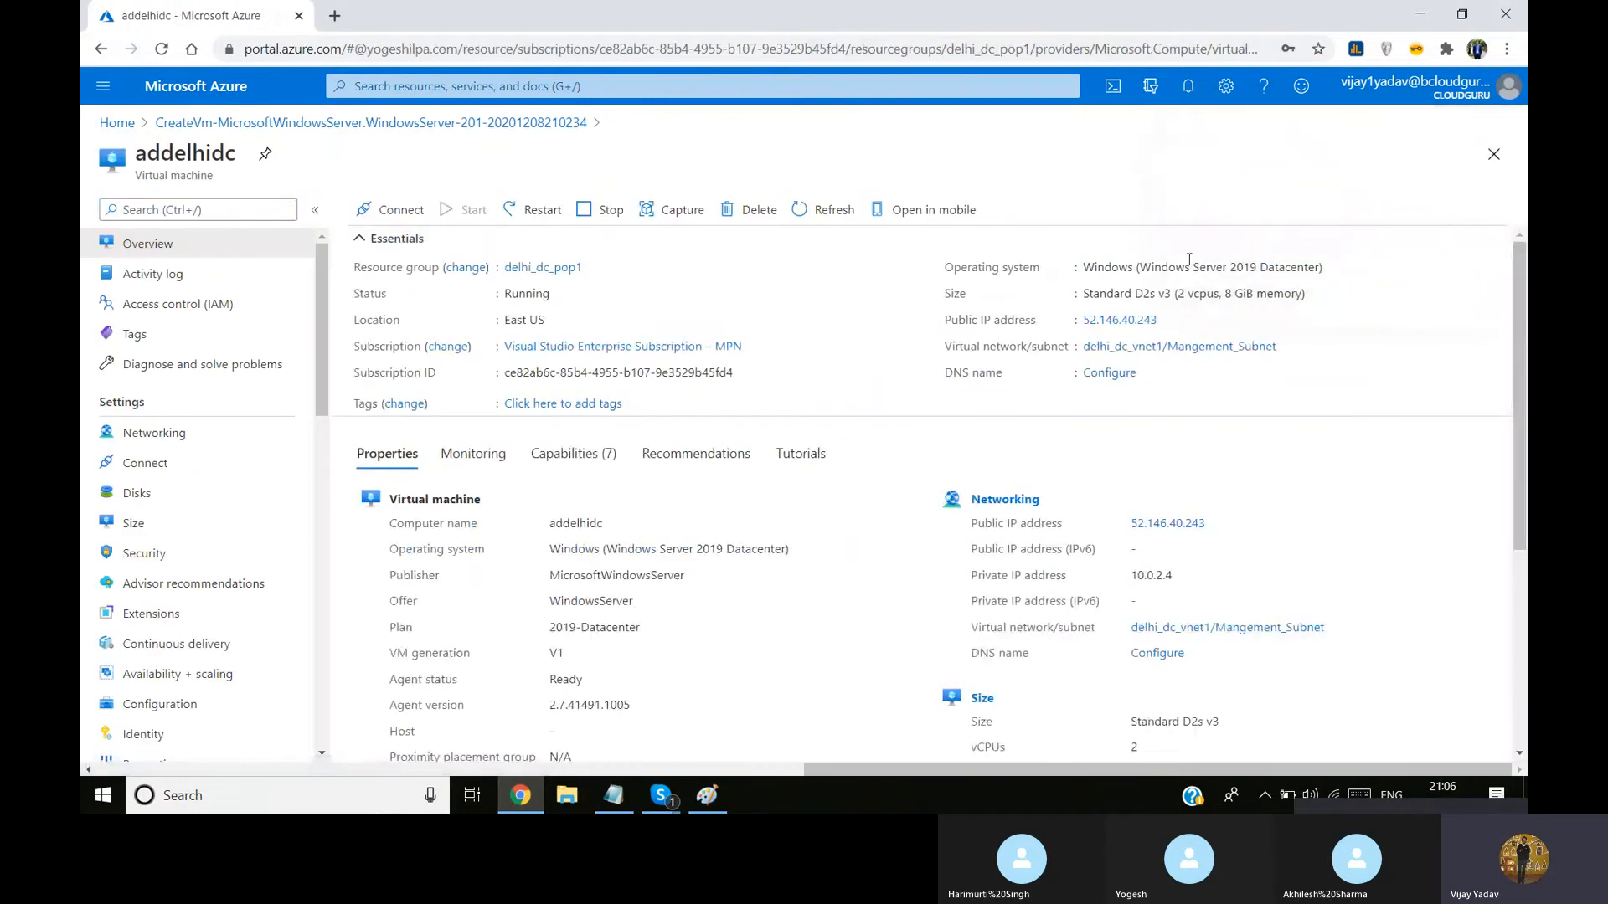
click(1168, 321)
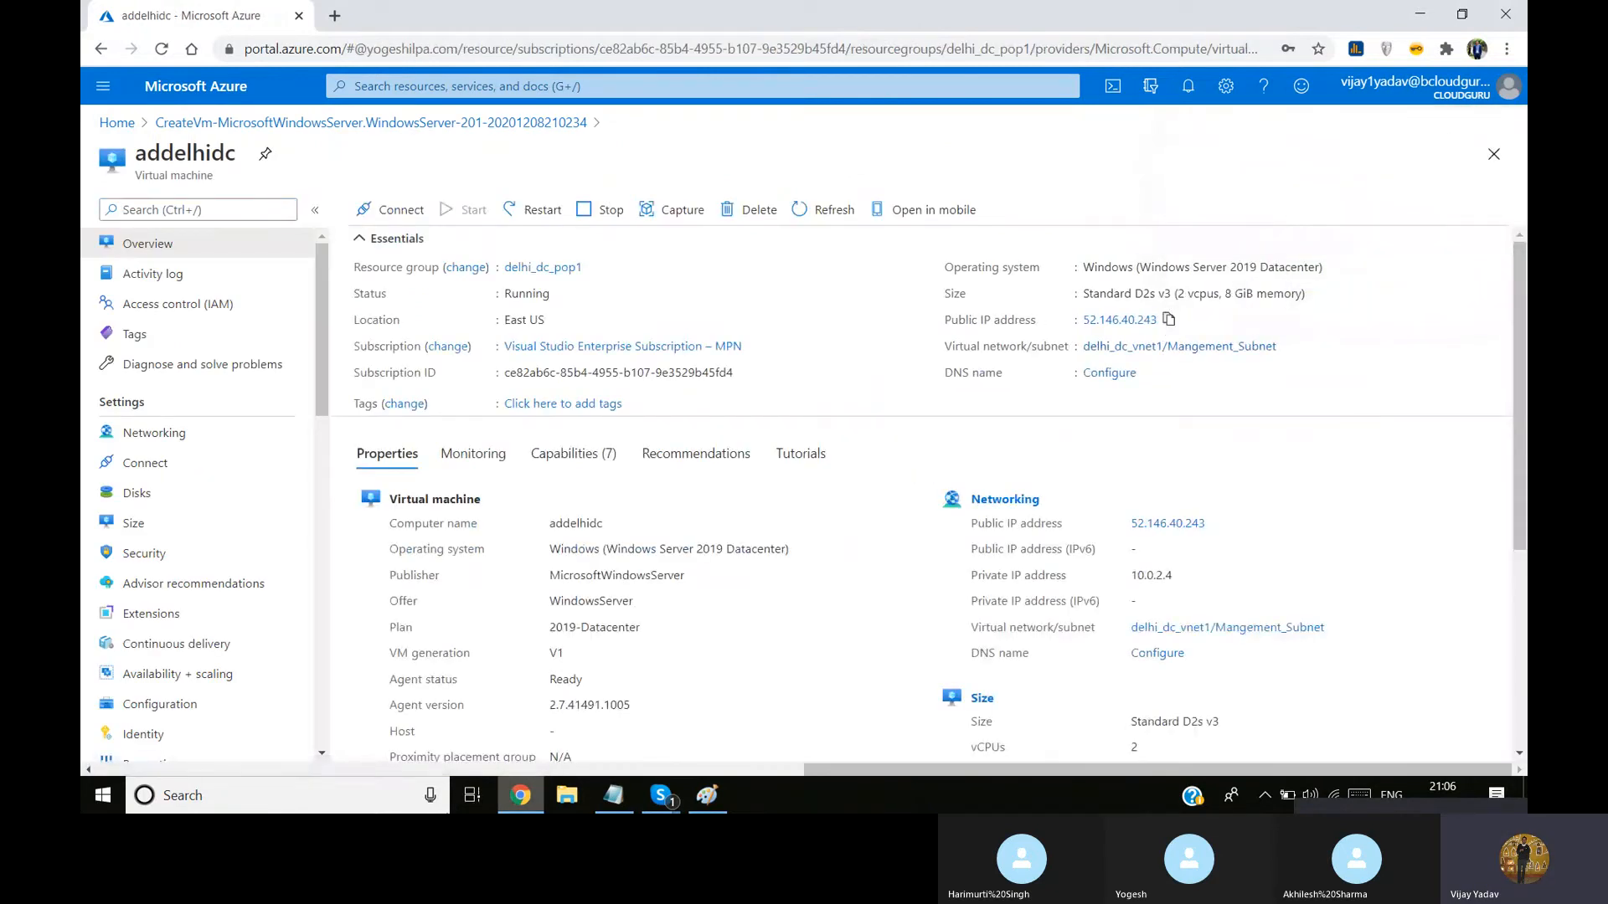
Open Remote Desktop Connection and enter 52.146.40.243 as the computer to connect to
click(345, 796)
text(rdp)
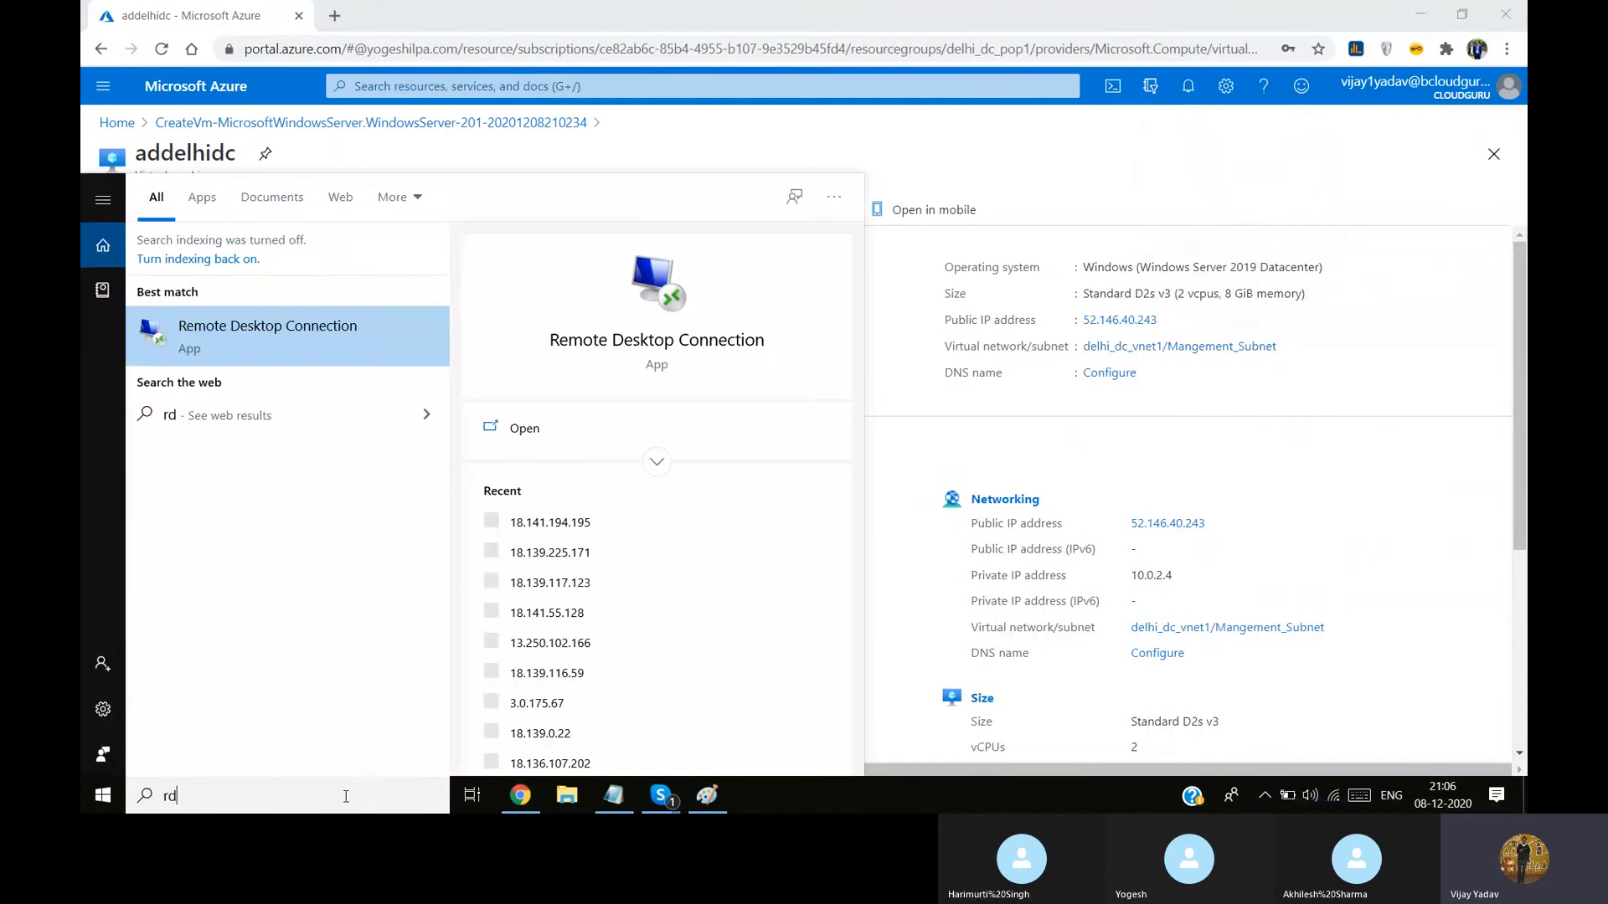
click(317, 324)
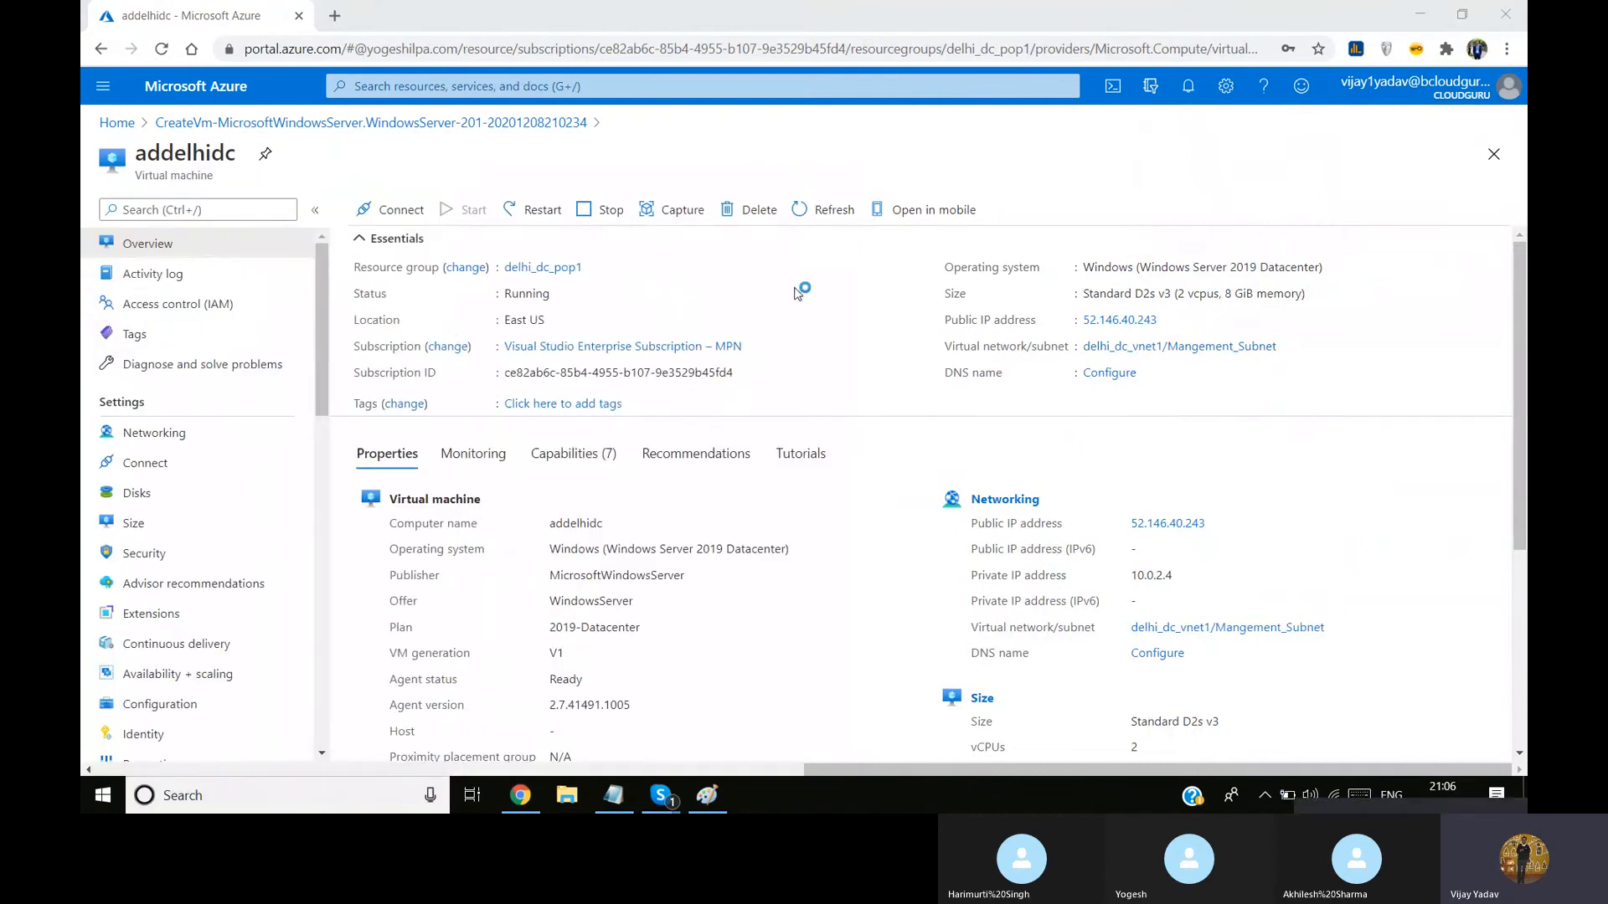
text(52.146.40.243)
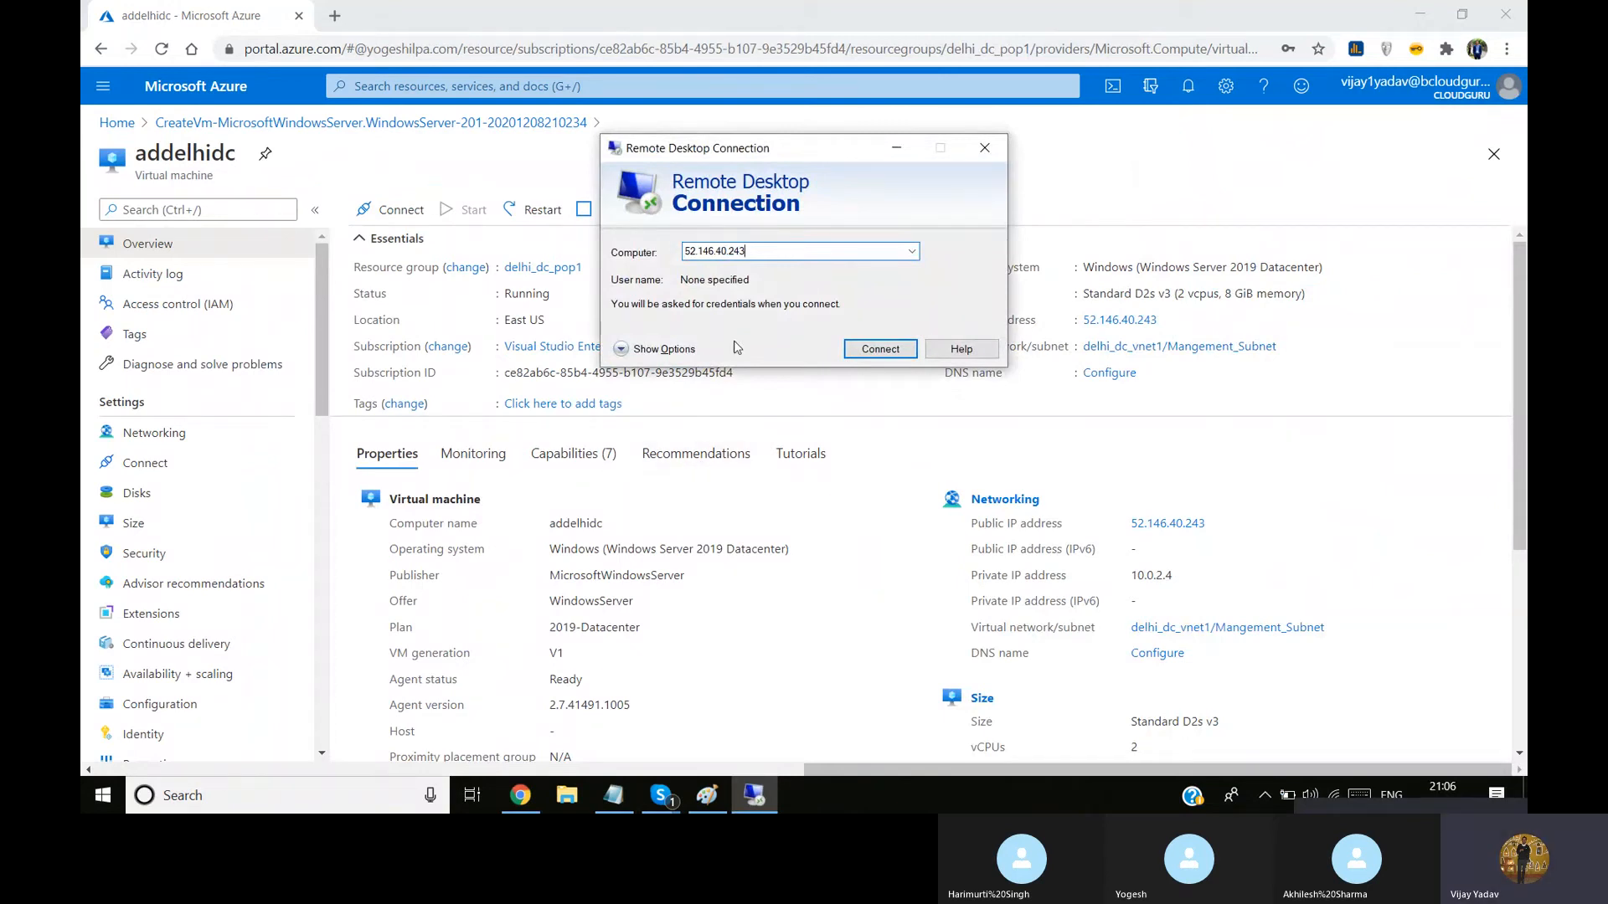
drag(842, 155, 772, 303)
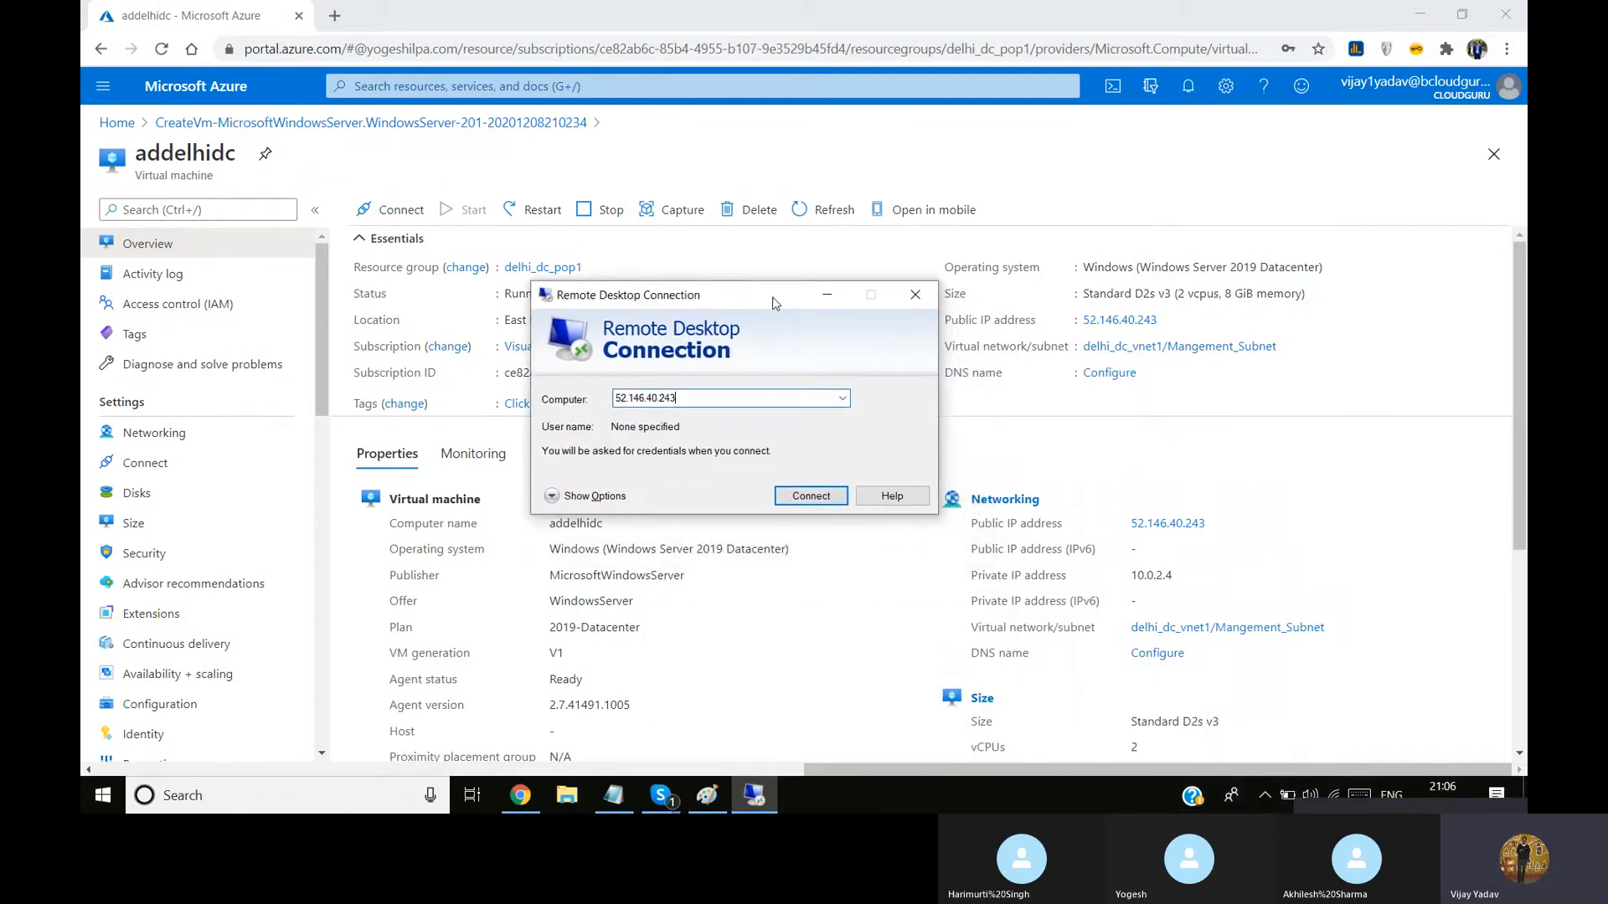
View the DNS name configuration of the virtual machine's public IP address and return to the machine's overview
click(1160, 656)
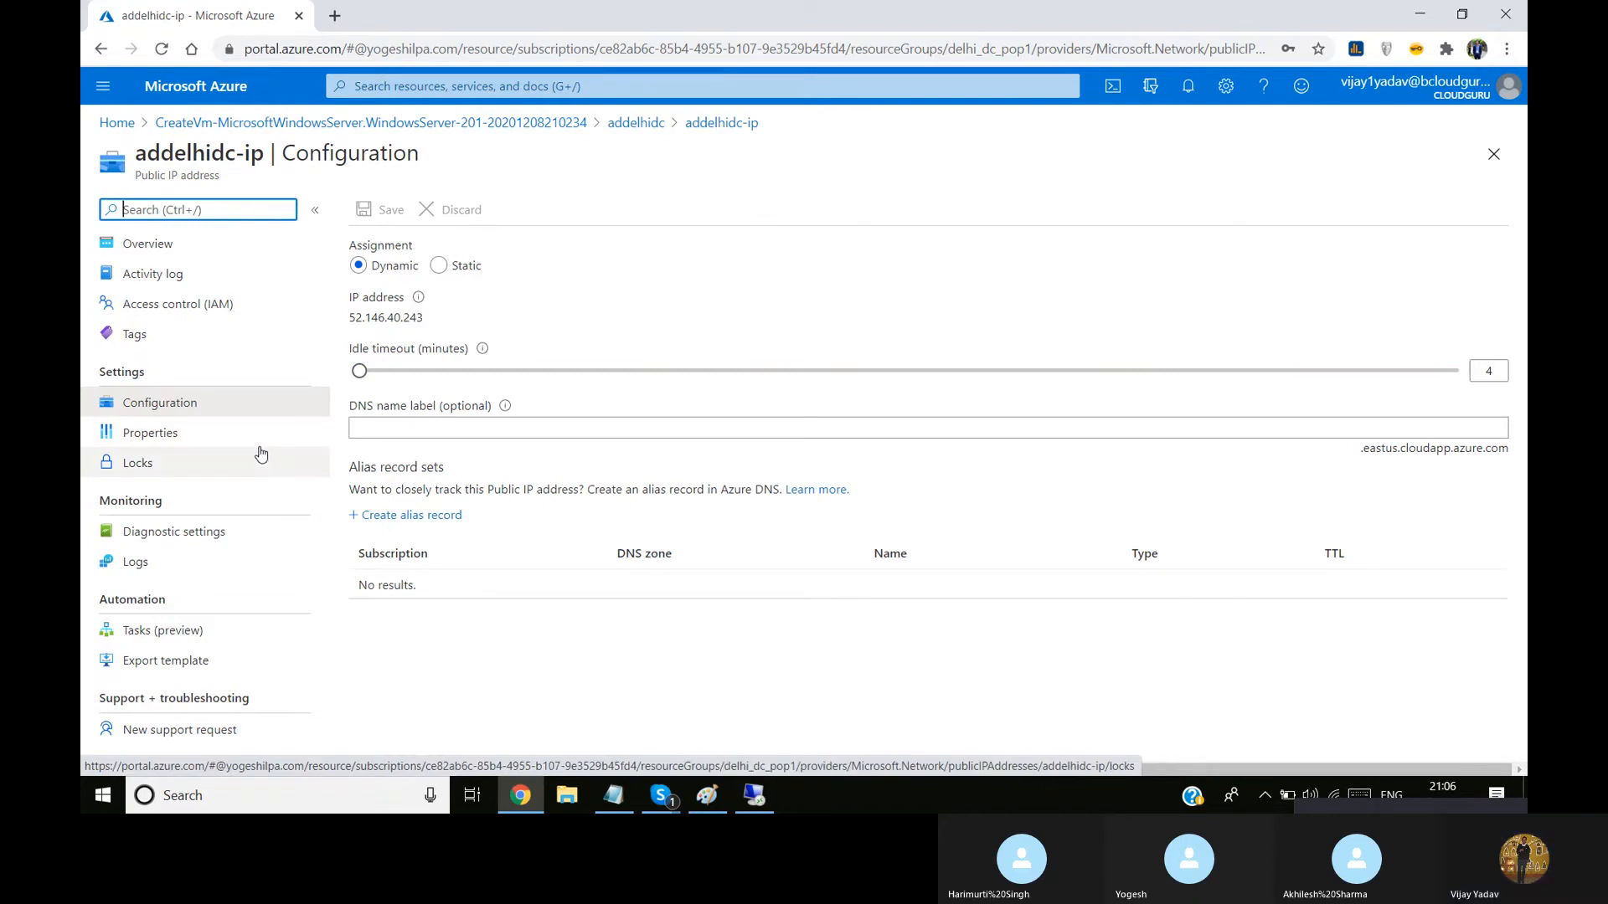
click(1494, 155)
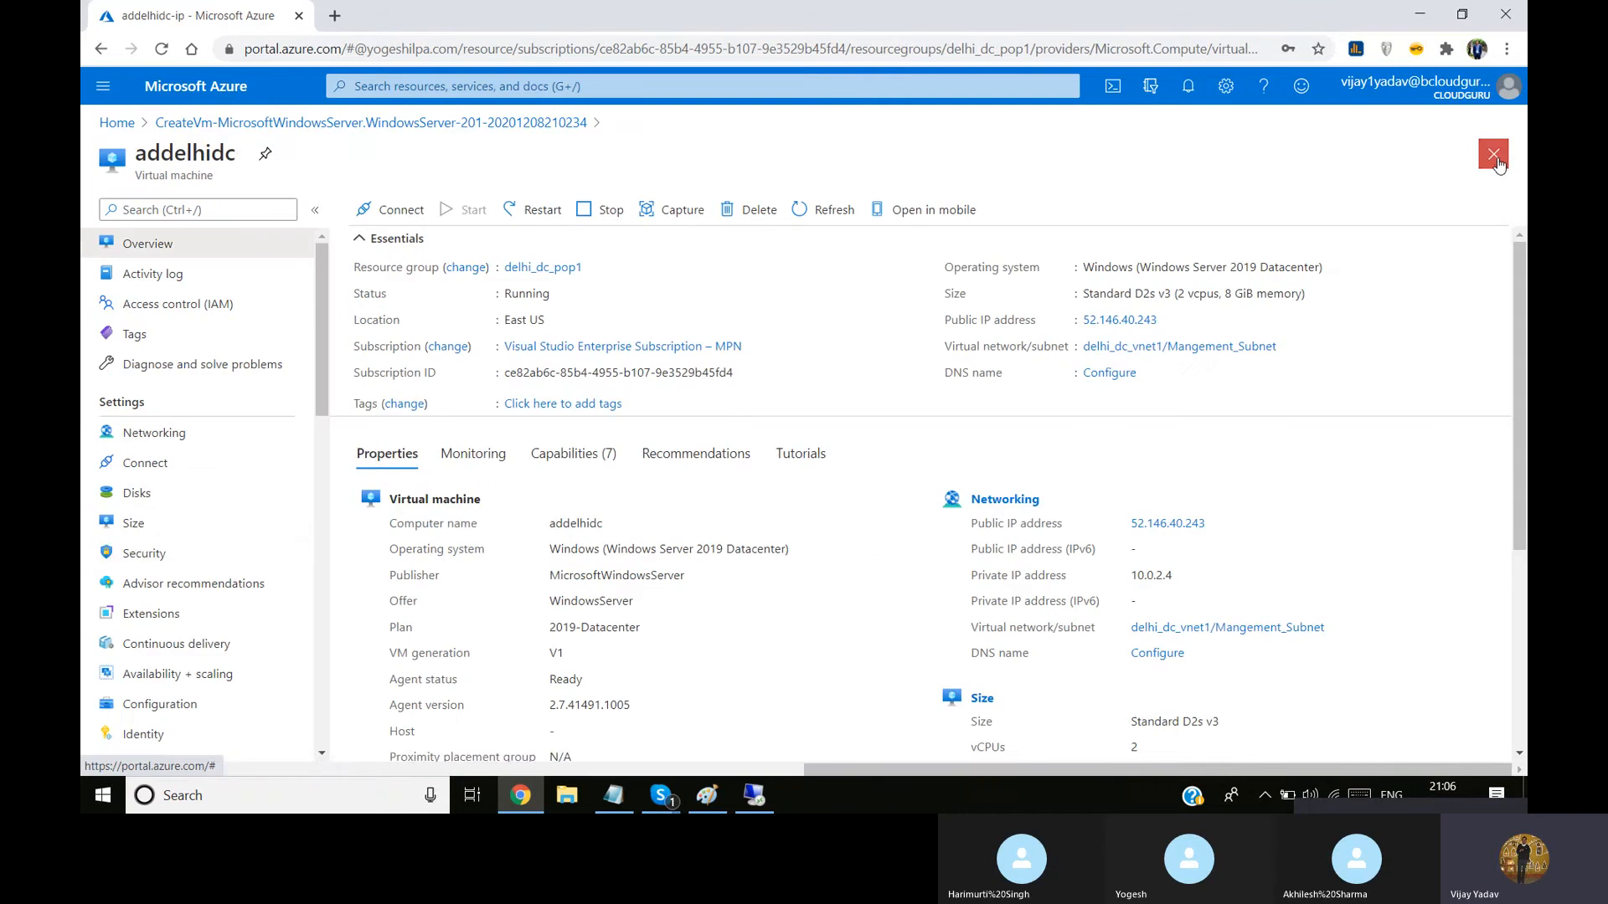
mouse_move(325, 347)
mouse_down()
mouse_move(328, 410)
mouse_move(327, 346)
mouse_up()
Start the remote desktop connection to 52.146.40.243 and choose to sign in with a different account
click(755, 795)
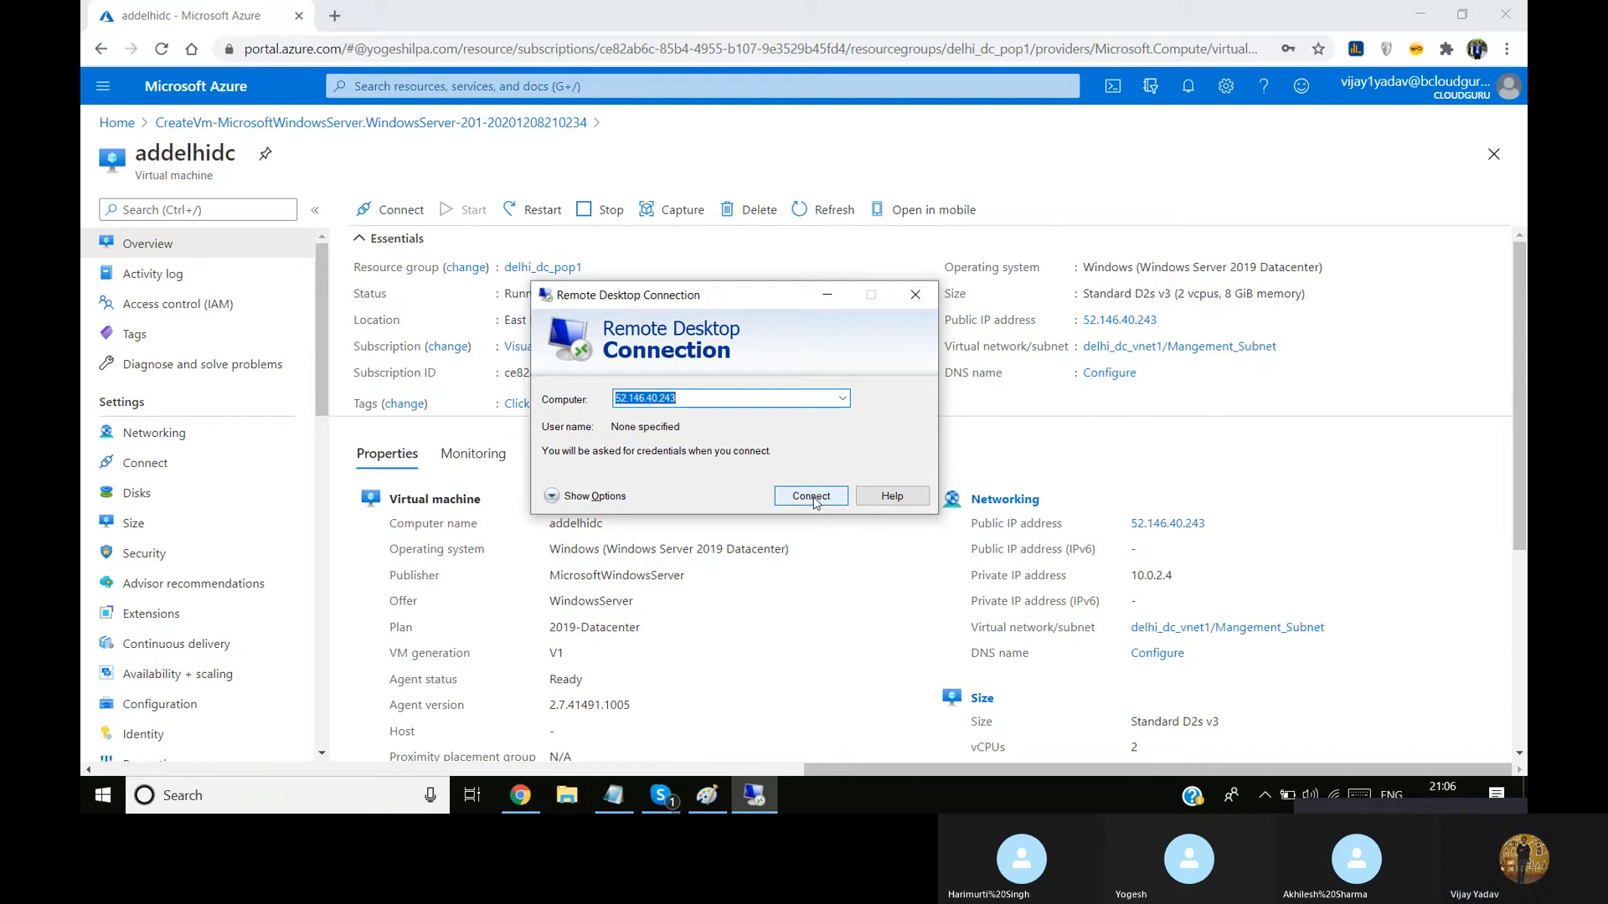
click(811, 496)
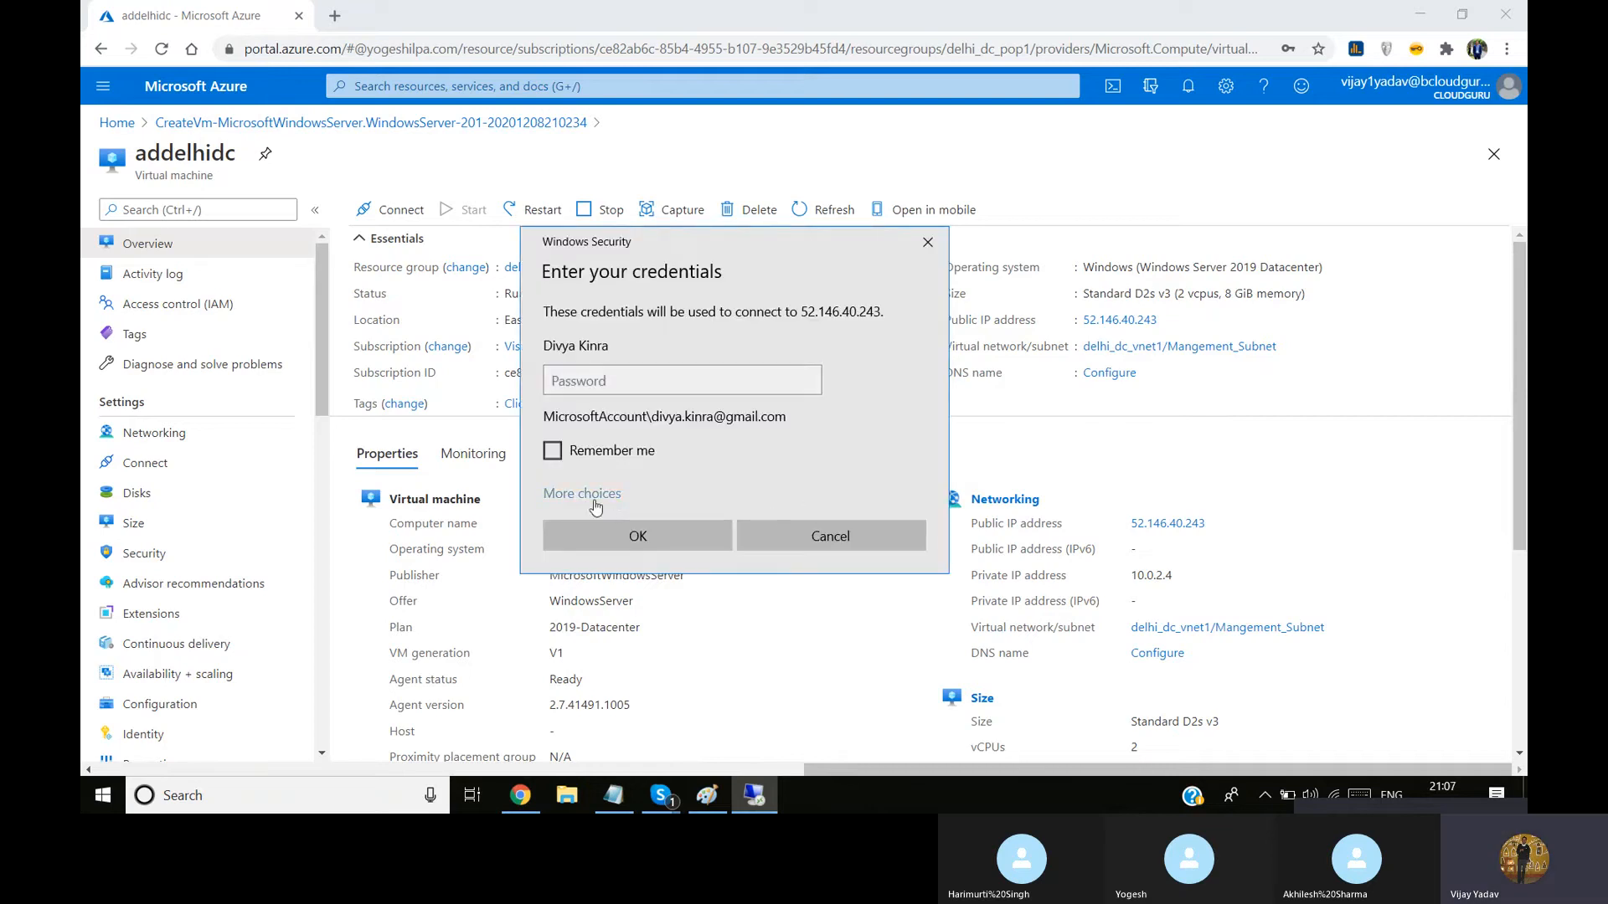
click(613, 495)
click(641, 590)
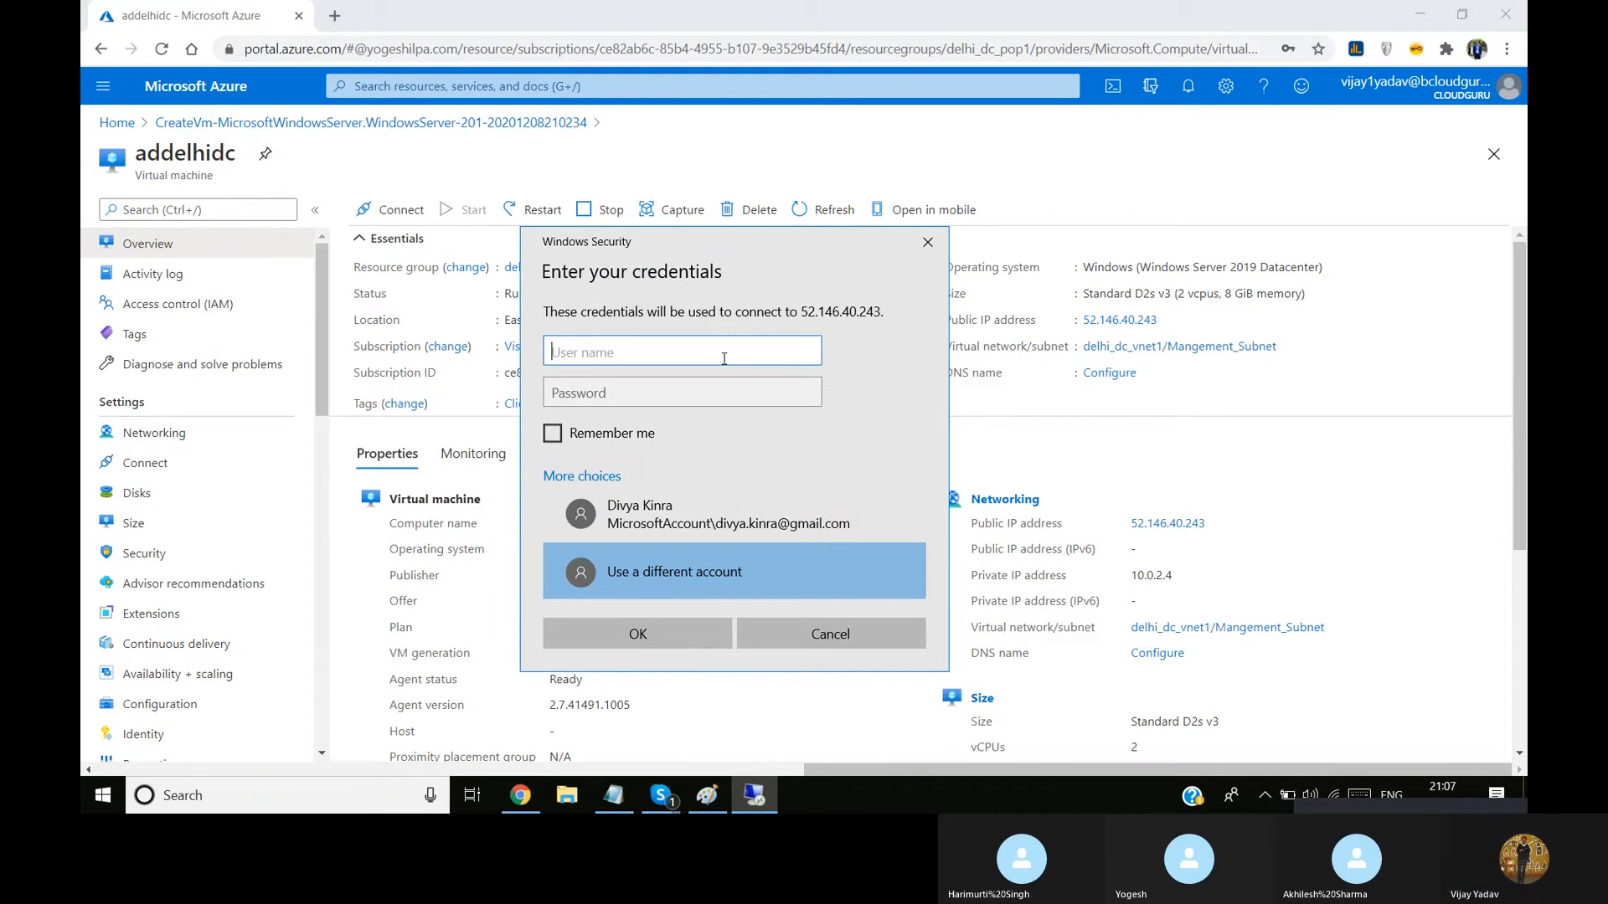
Sign in with the user name adserver1 and the account password, and accept the connection despite the certificate errors
text(adserver)
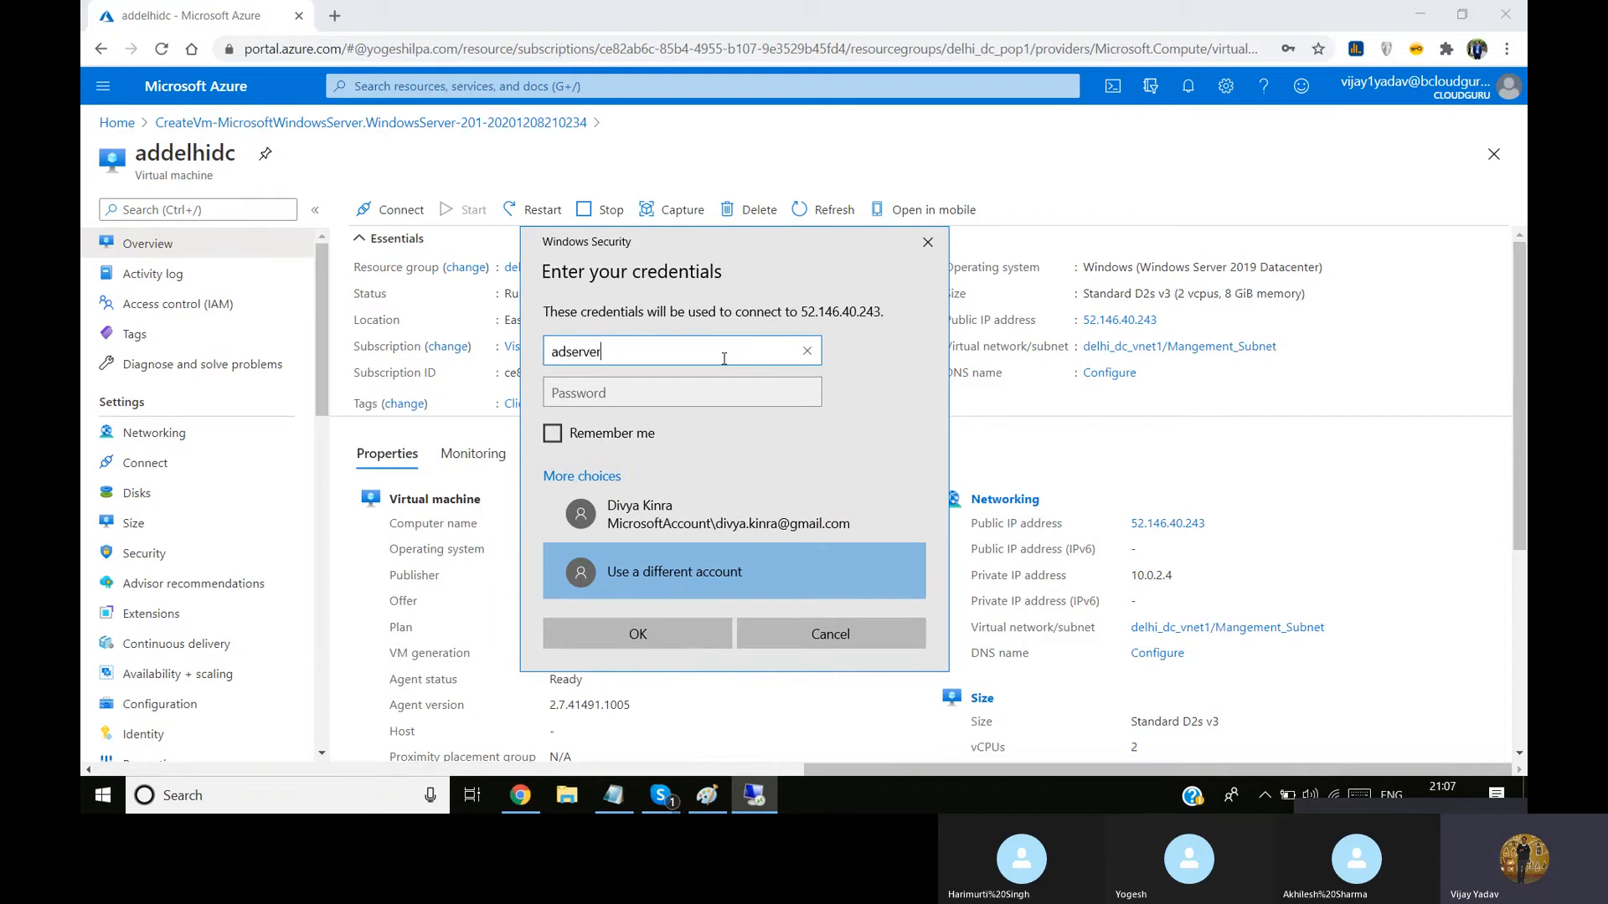
key(Tab)
click(745, 339)
text(1)
click(674, 389)
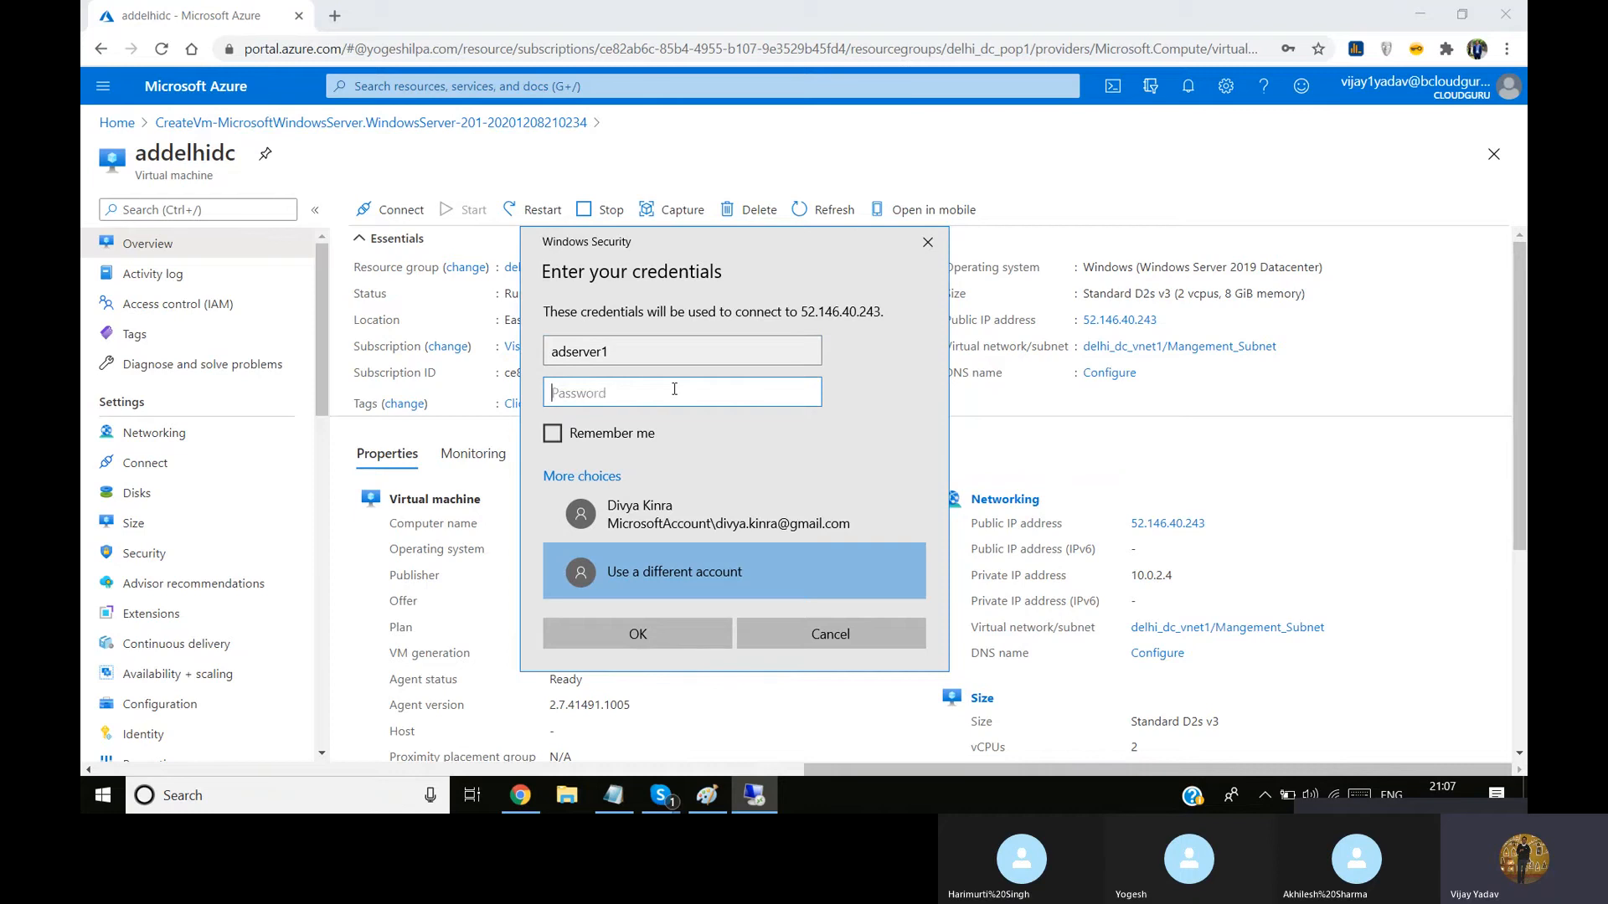
text(••••)
click(681, 644)
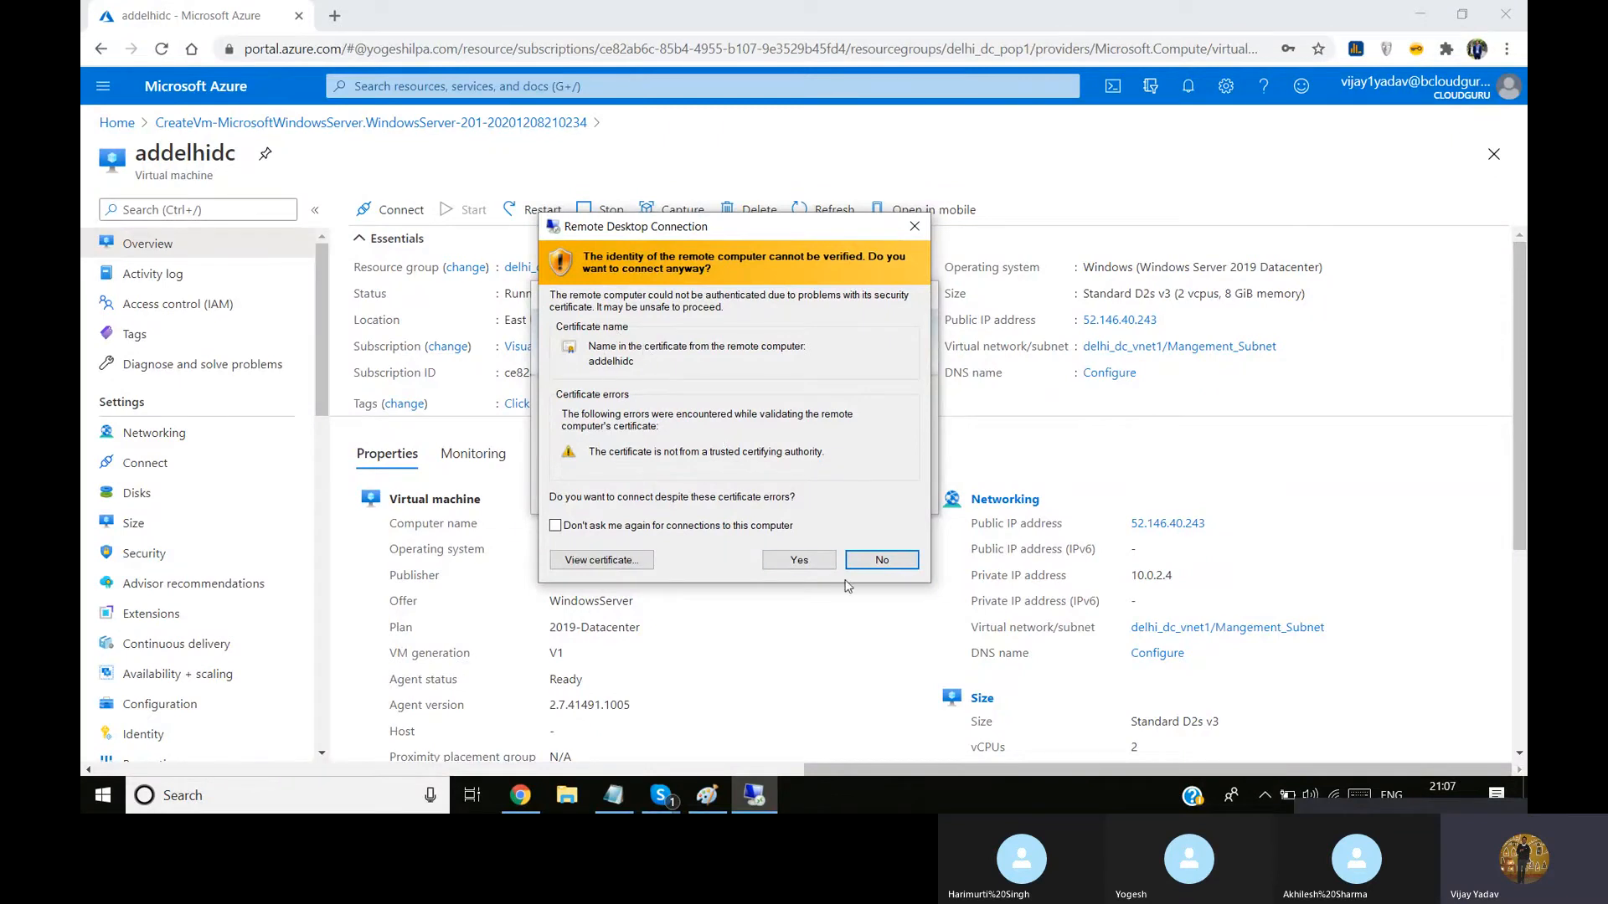
click(799, 559)
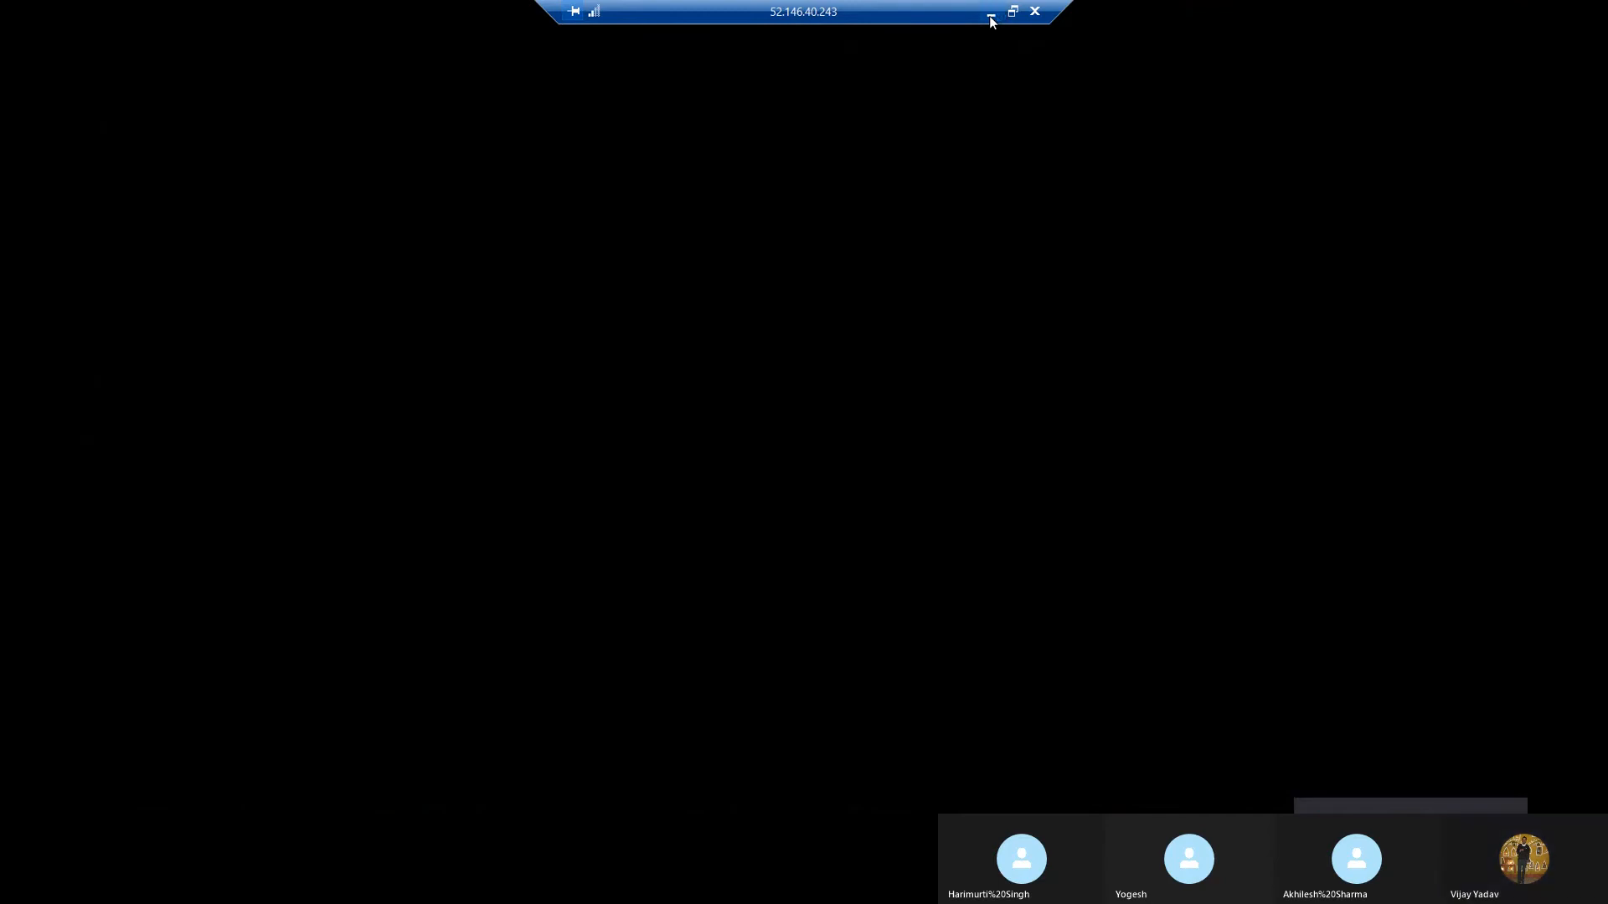
Minimize the remote session and display the subnets of the virtual network delhi_dc_vnet1 in the Azure portal
click(991, 17)
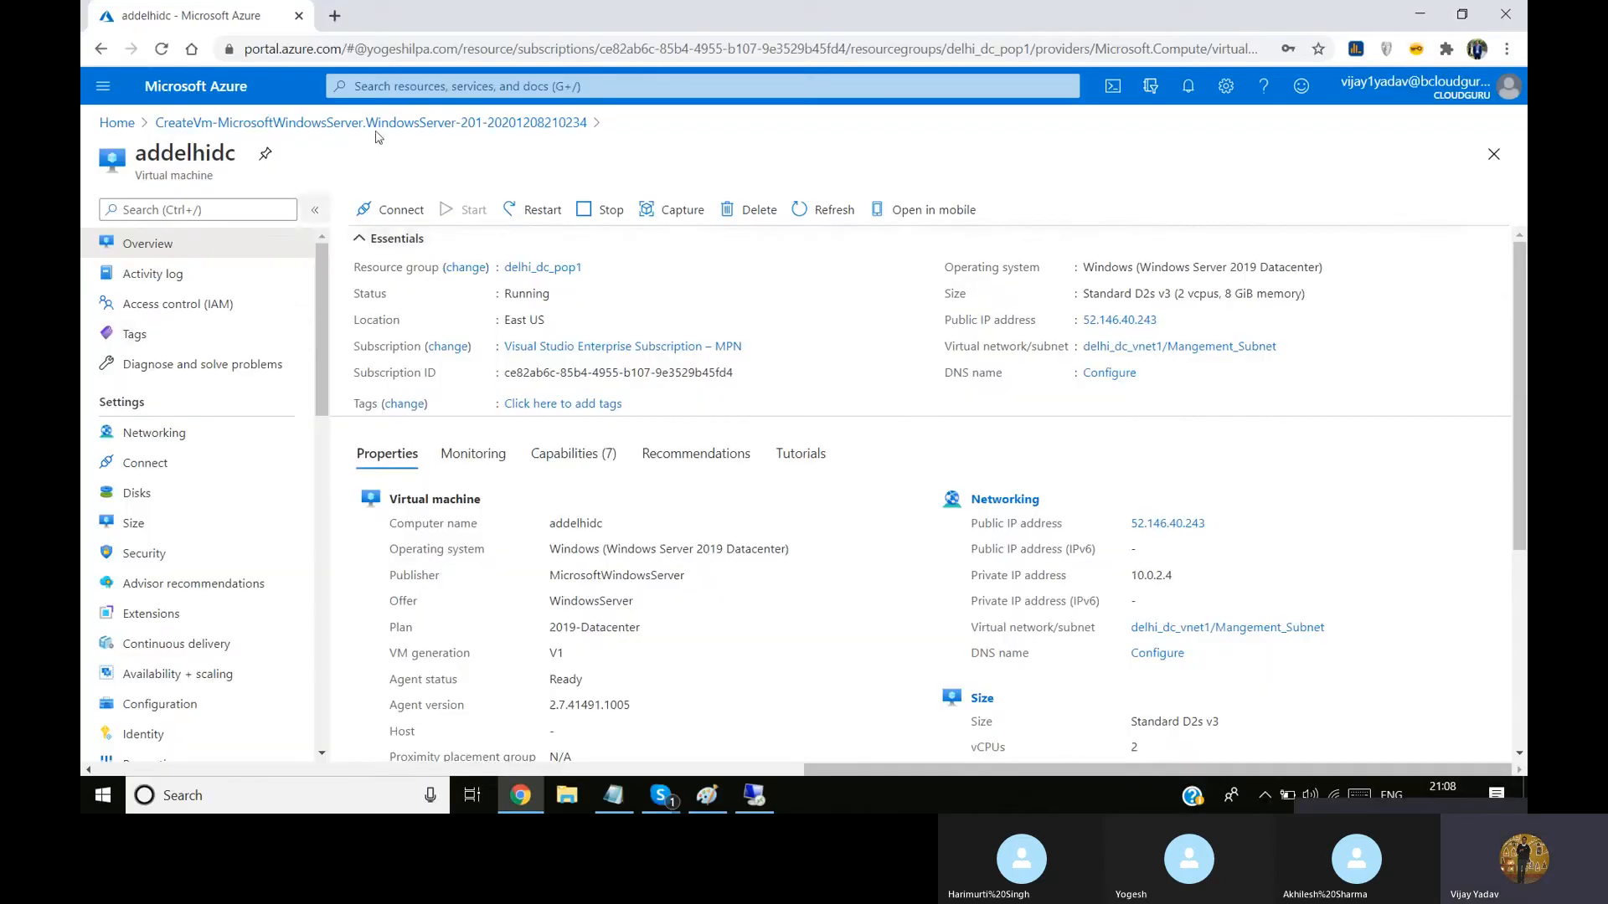
click(425, 86)
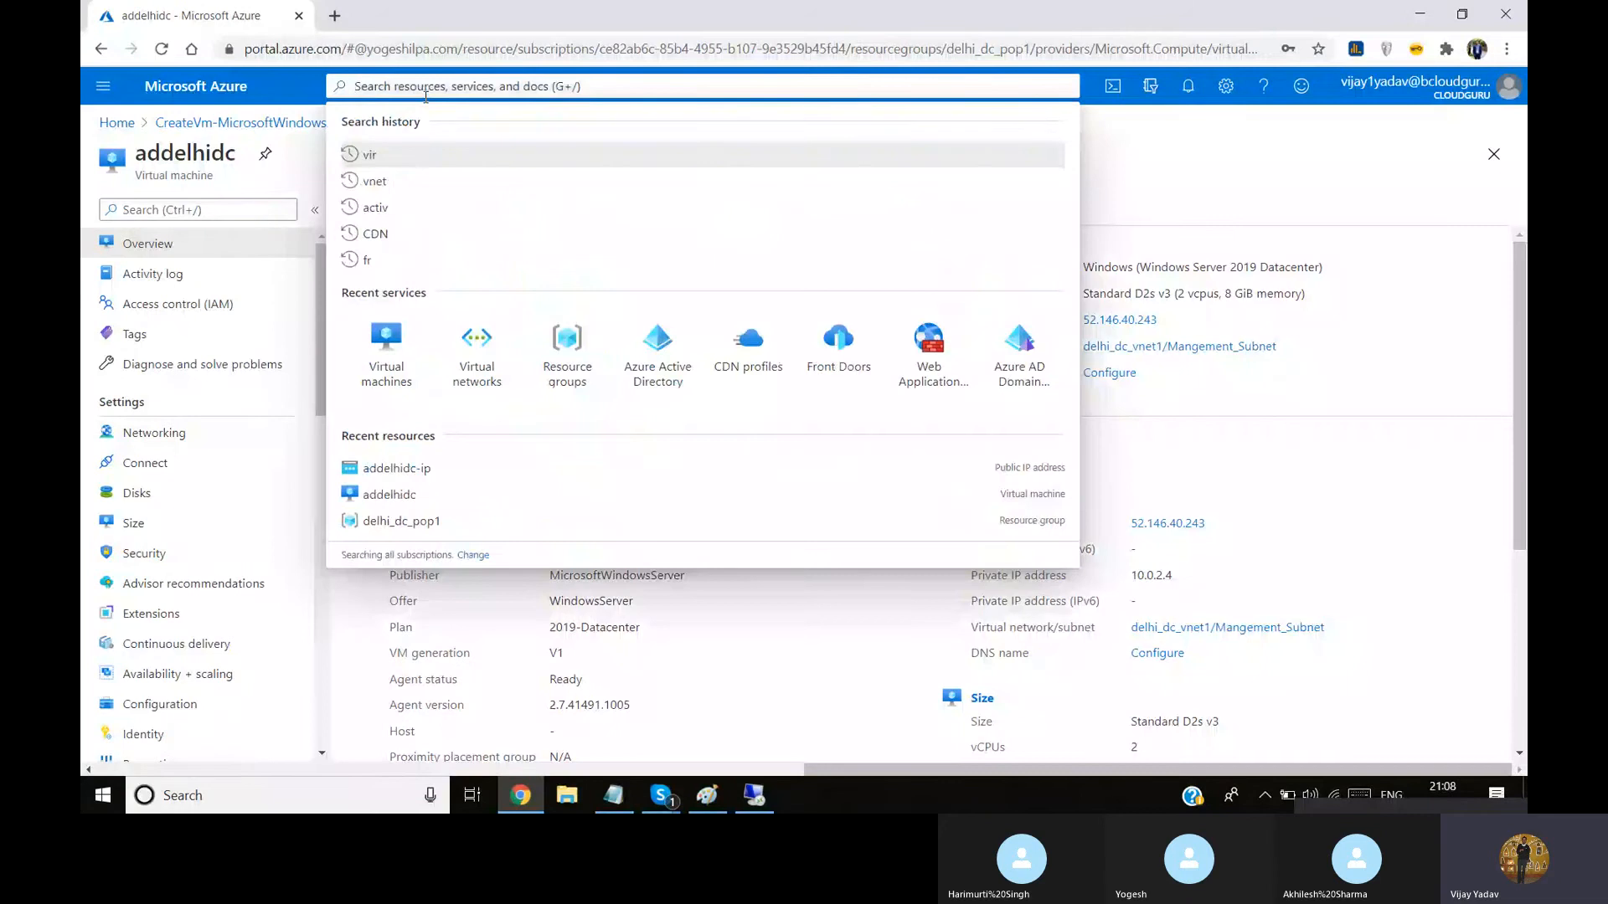
text(vnet)
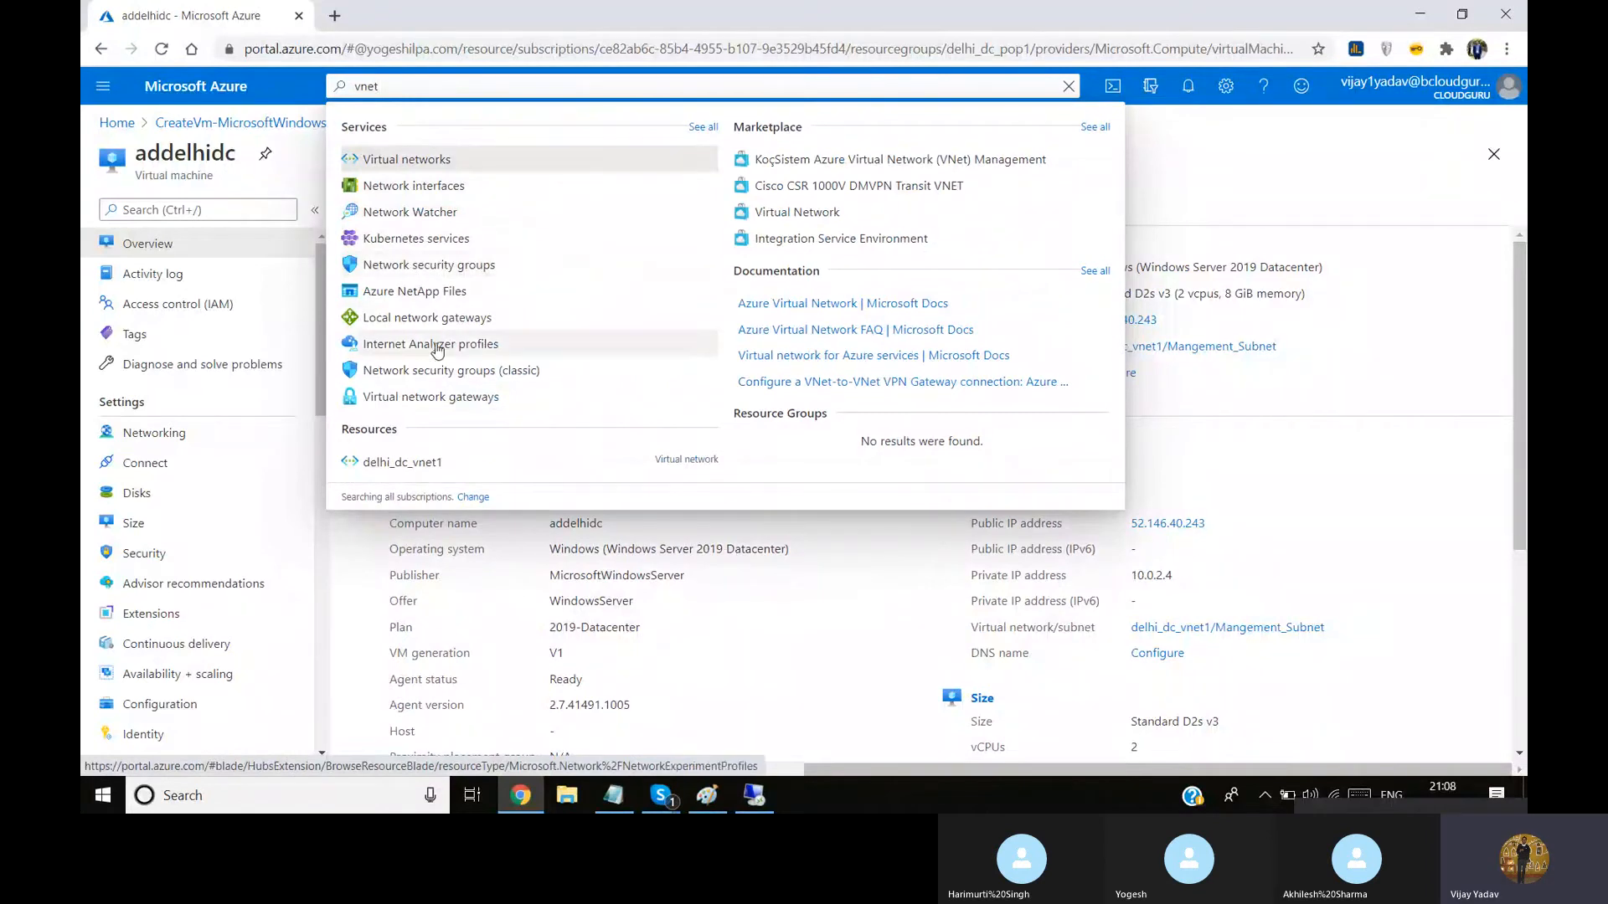
click(403, 160)
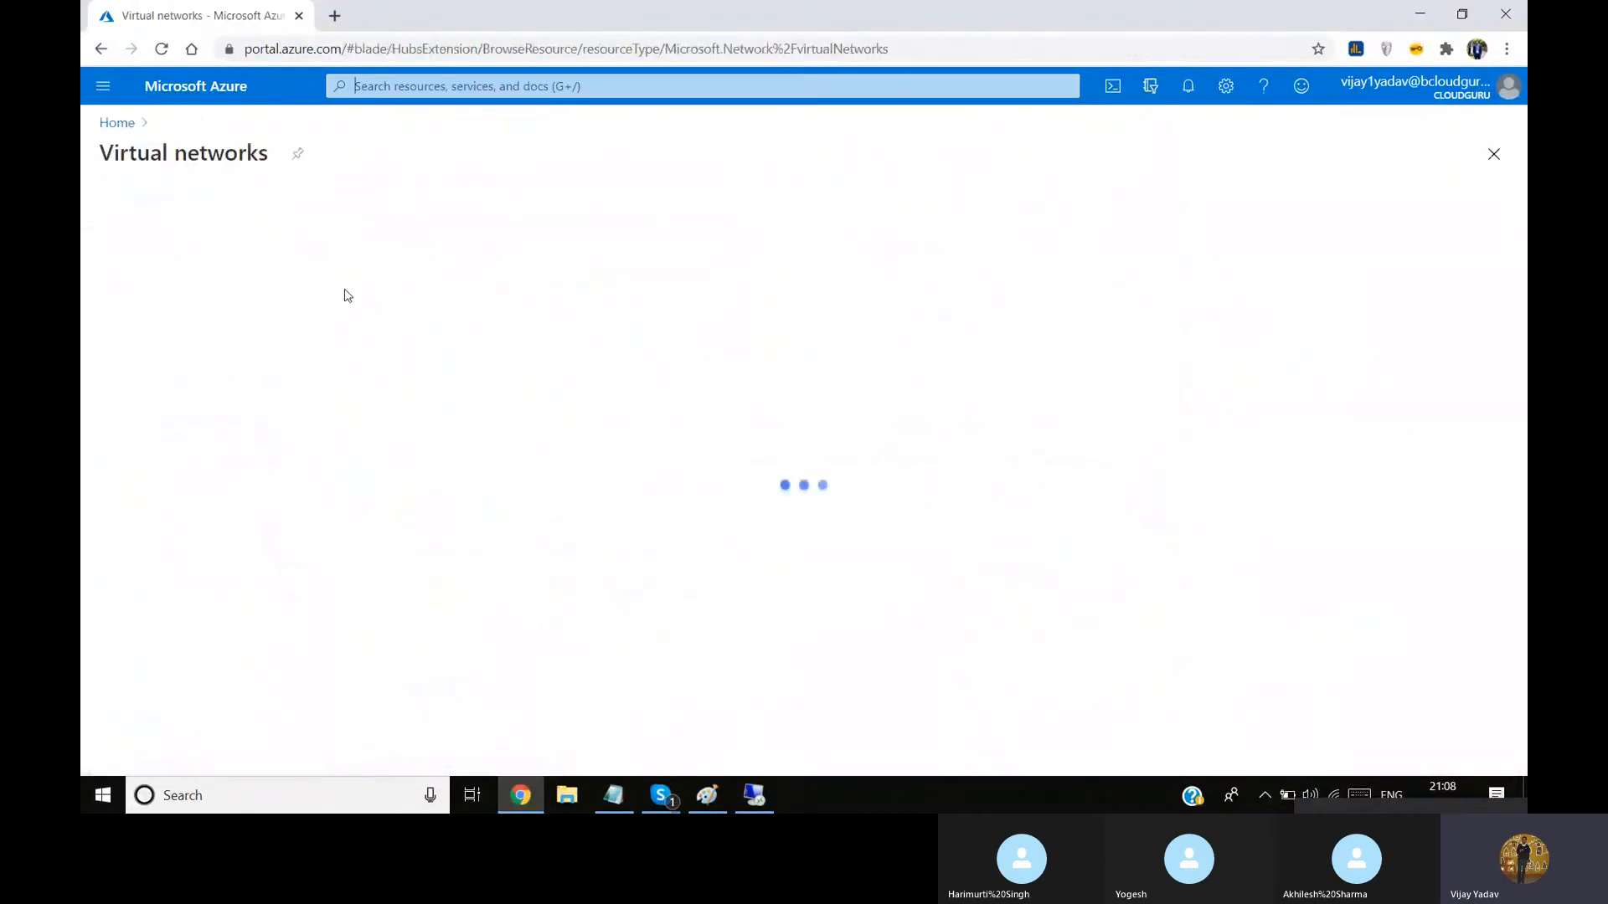
click(186, 360)
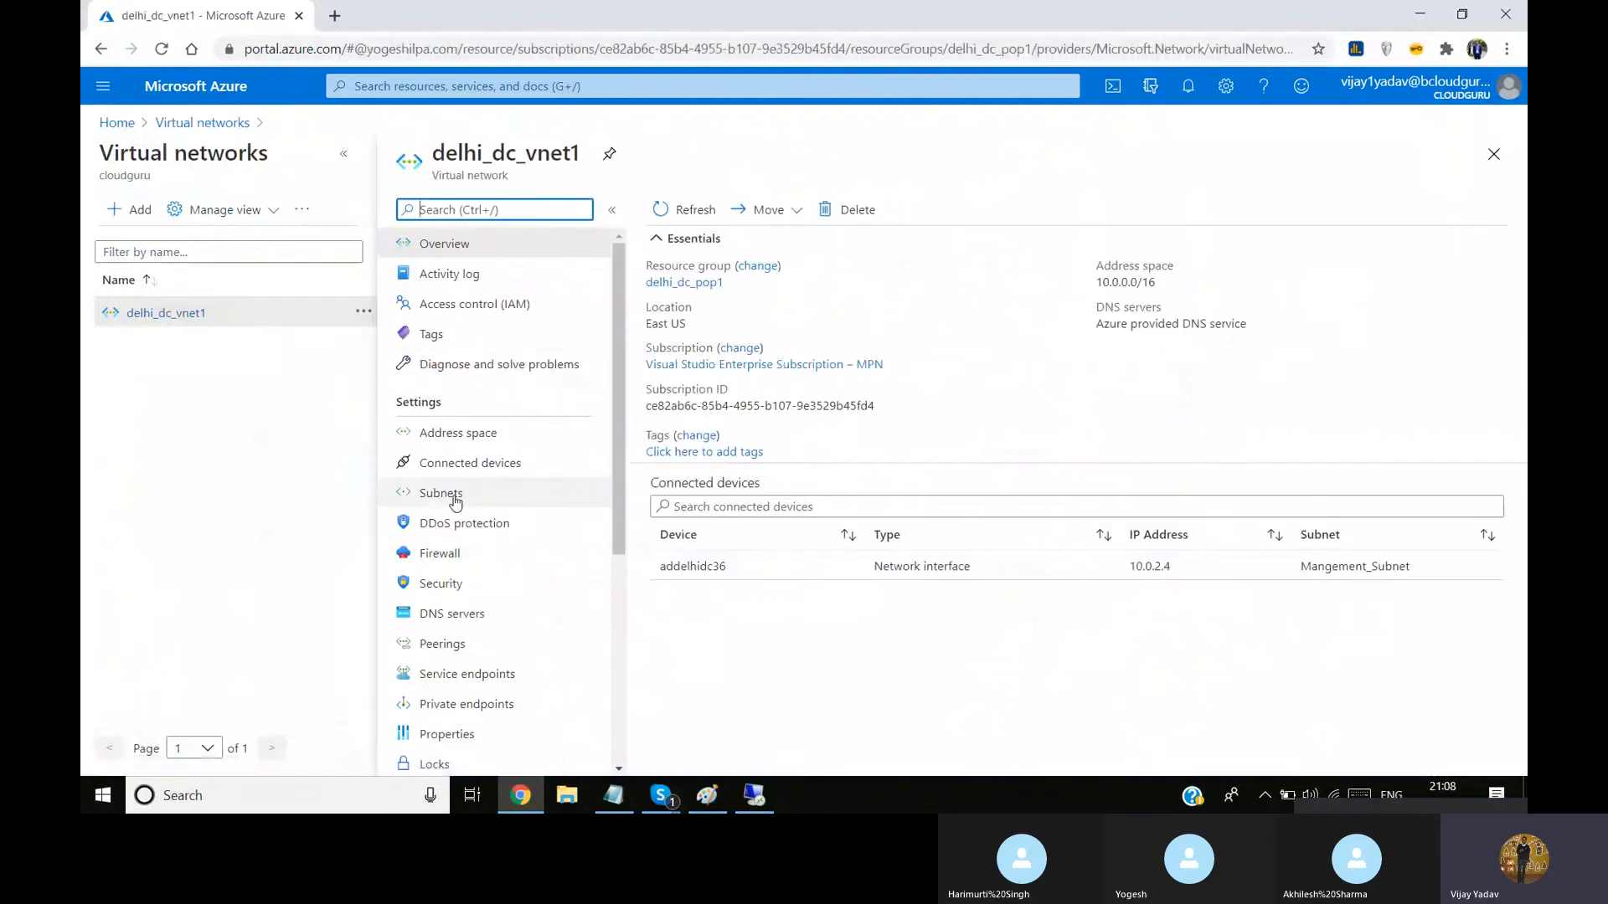
click(465, 493)
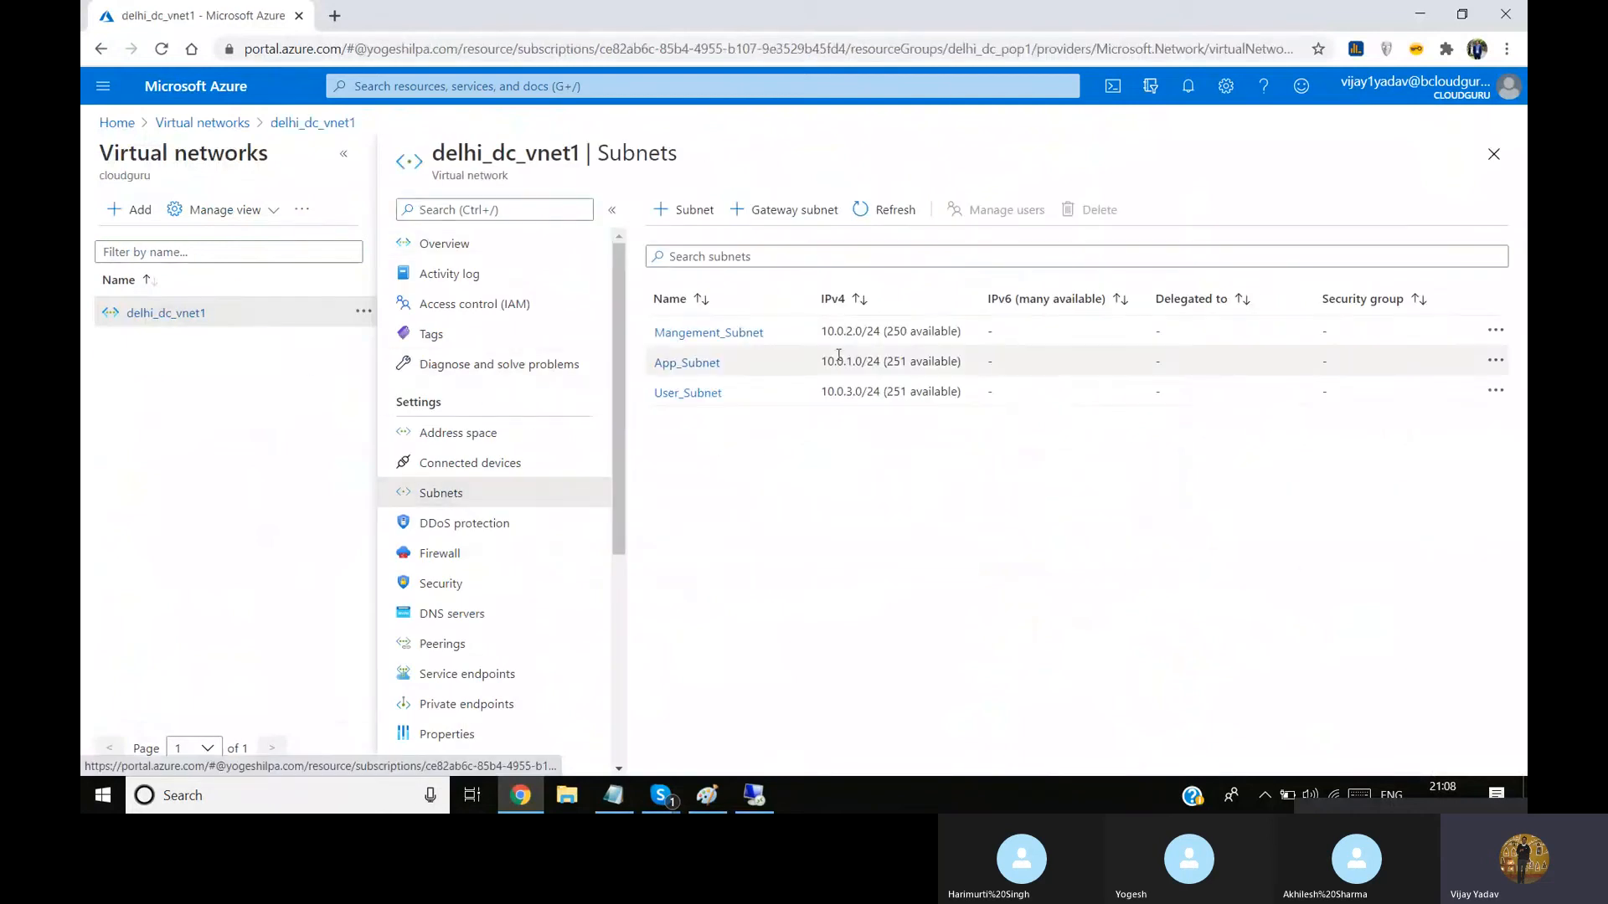
Examine the settings of Mangement_Subnet, from its address range to its subnet delegation, and close them without saving
click(723, 341)
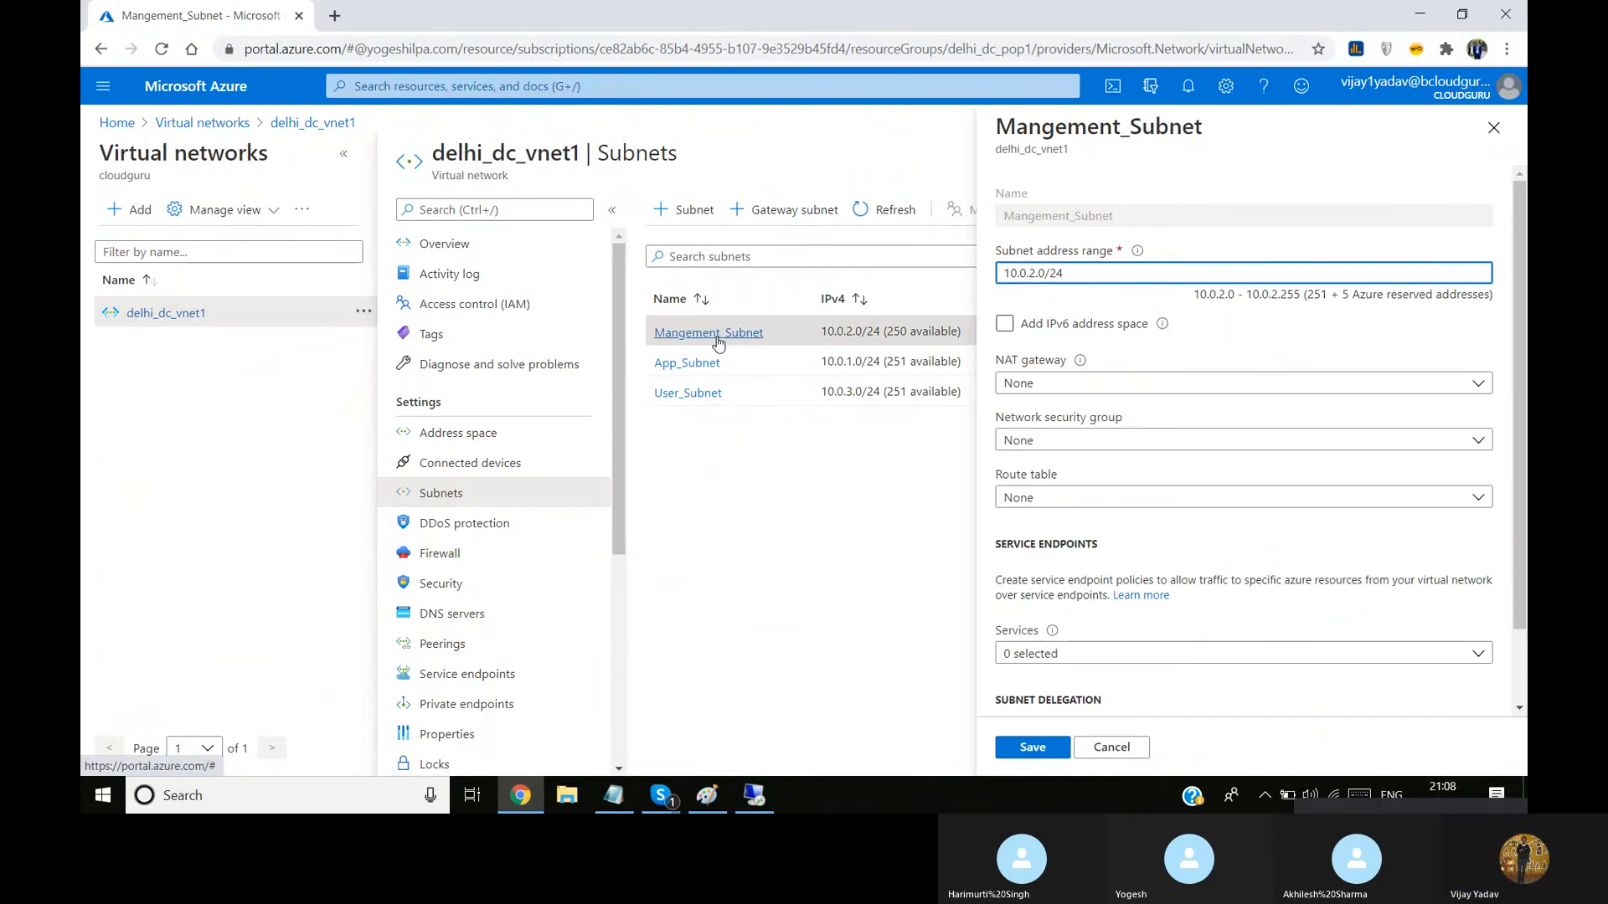
click(716, 335)
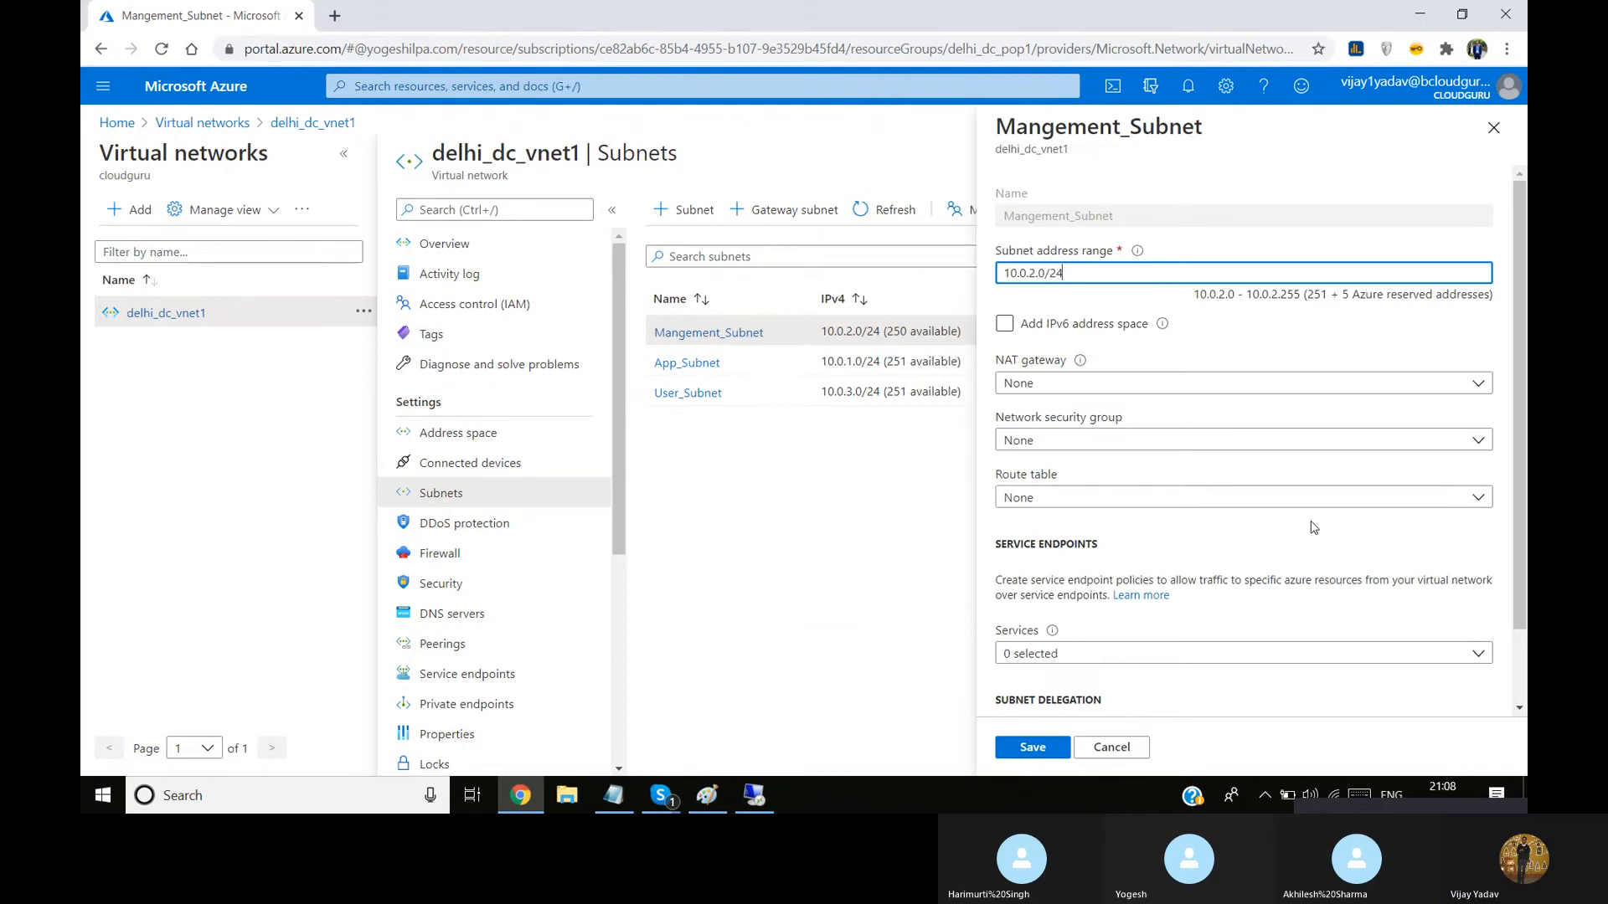
scroll(1218, 487, down, 1)
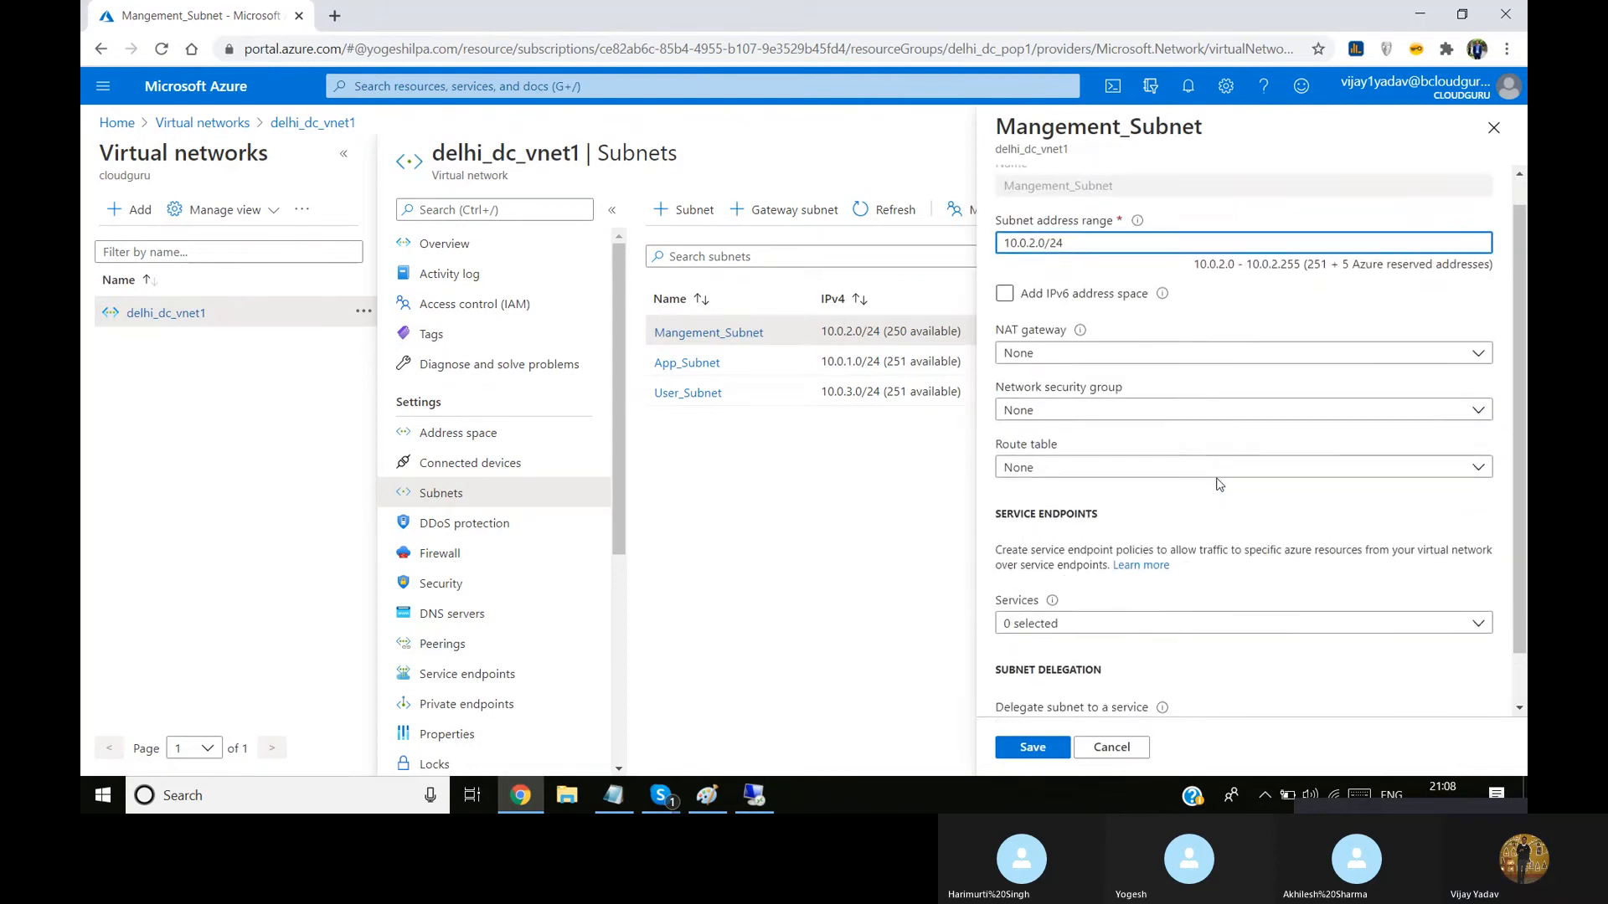
scroll(1218, 484, up, 1)
scroll(1219, 484, down, 1)
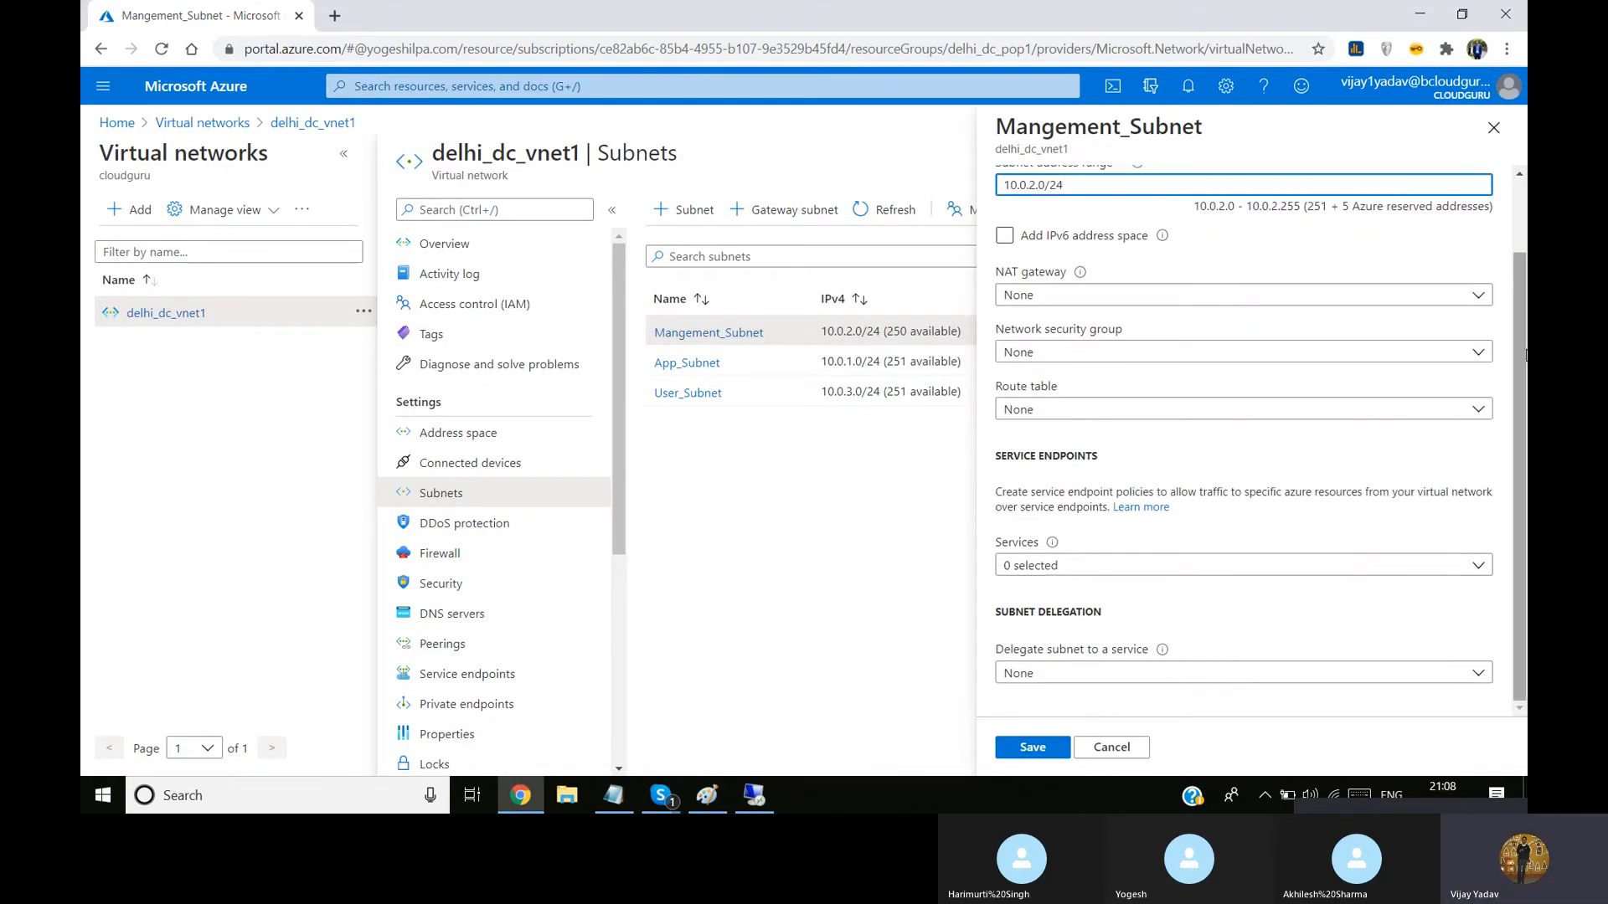
scroll(1516, 323, up, 1)
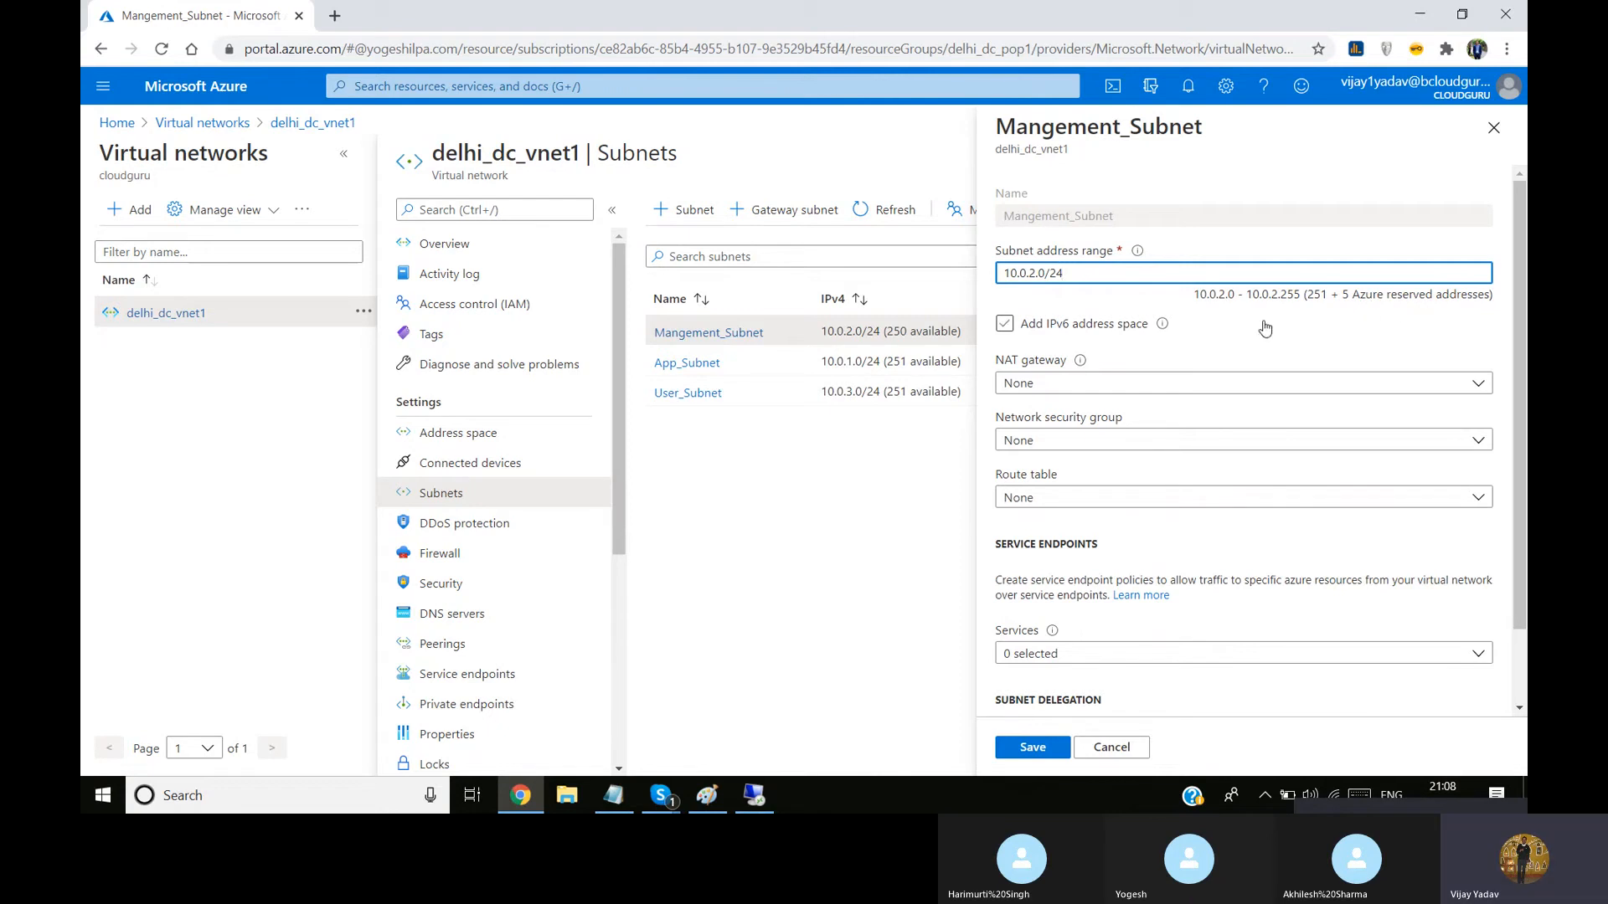
click(1217, 323)
click(1215, 323)
mouse_move(1517, 316)
mouse_down()
mouse_move(1517, 392)
mouse_move(1517, 284)
mouse_up()
click(1497, 141)
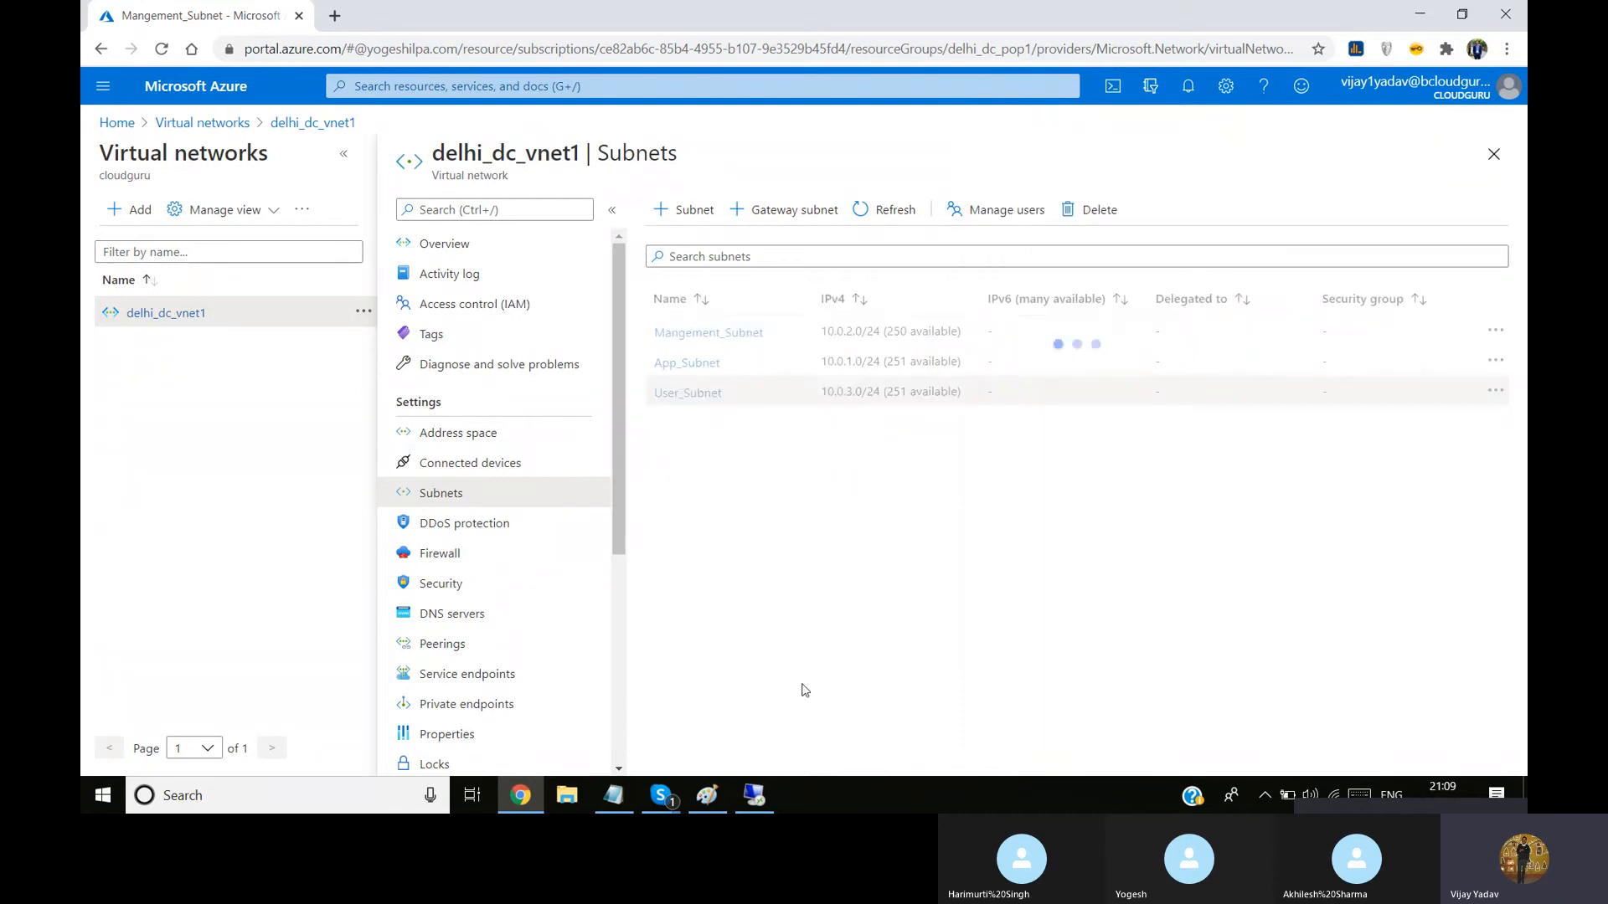
Switch back to the remote desktop session and dismiss Server Manager's Windows Admin Center message
click(756, 809)
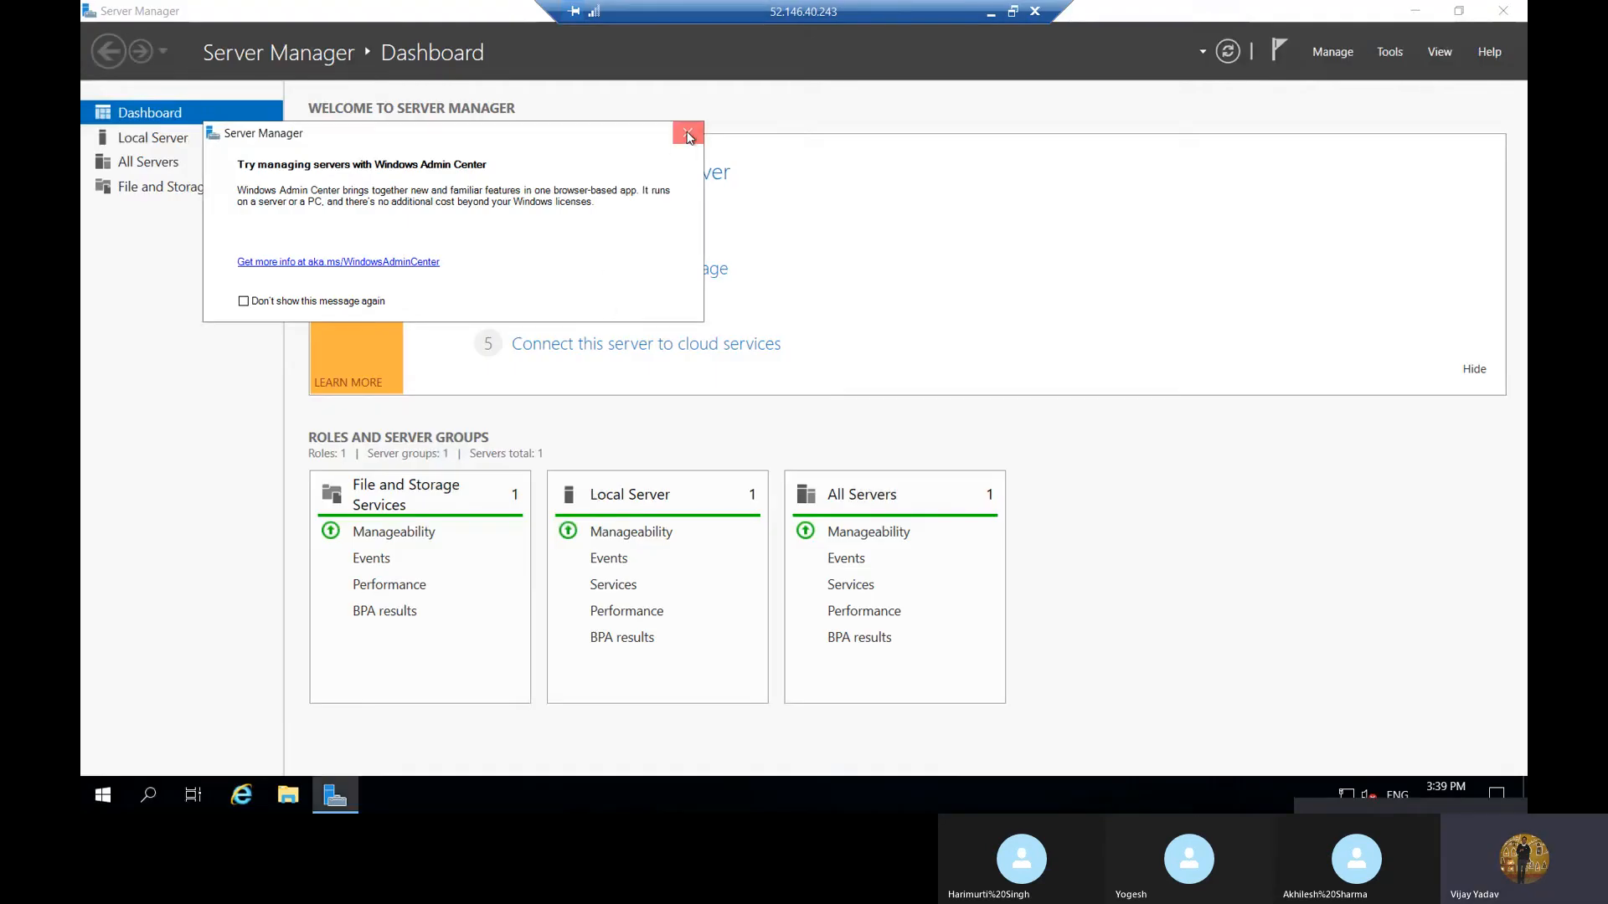
click(689, 135)
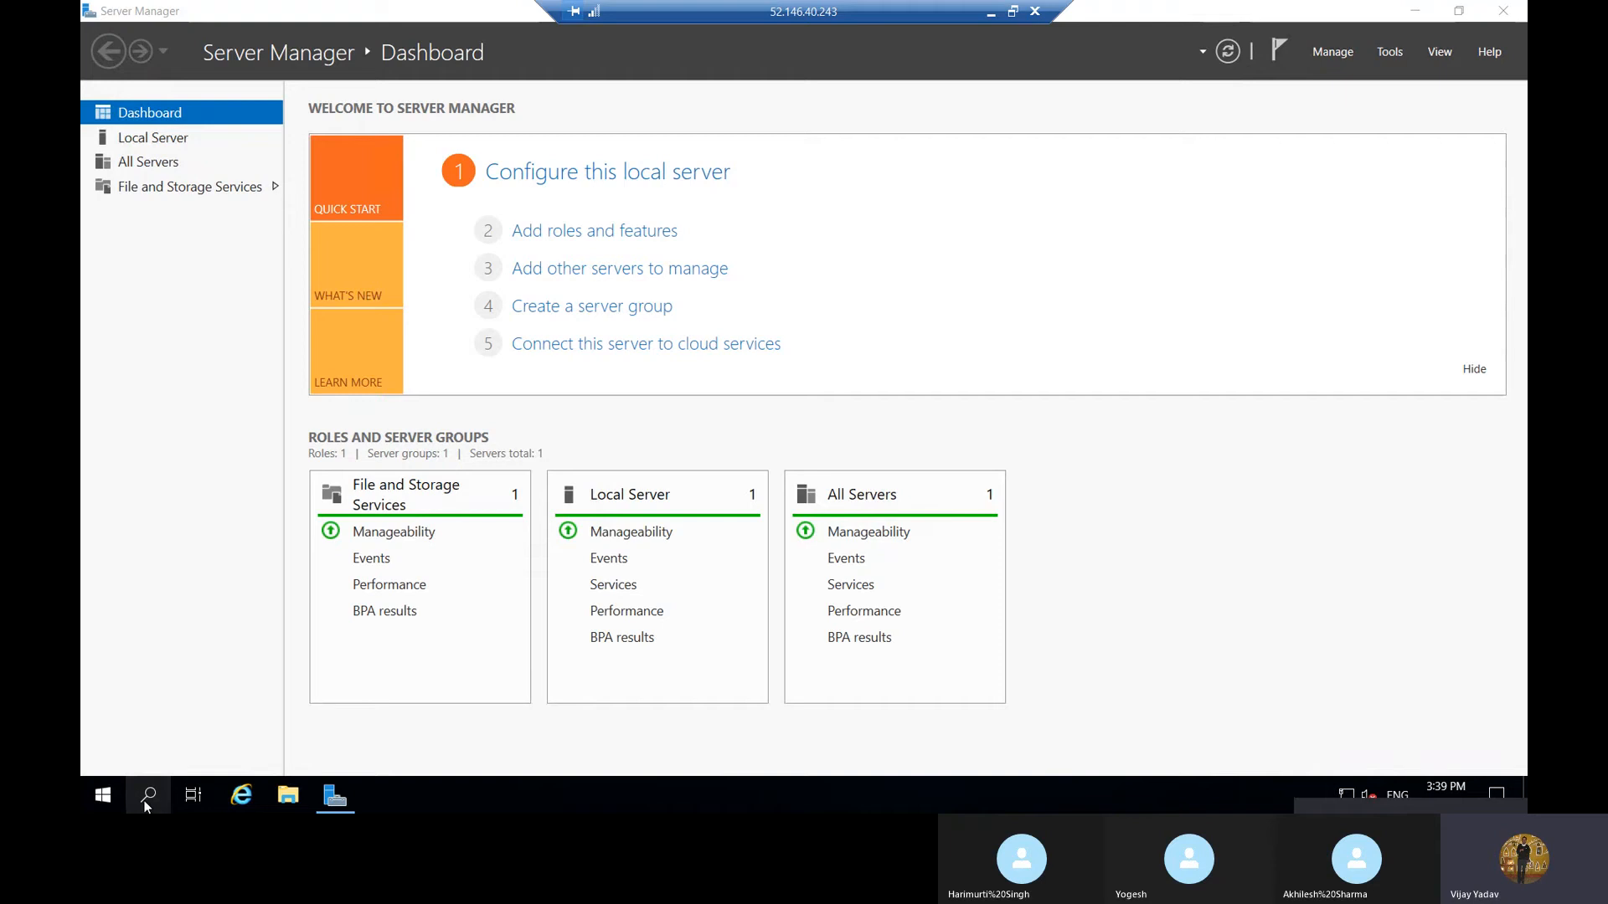
Open Command Prompt on the remote server and run ipconfig /all
click(145, 802)
click(143, 801)
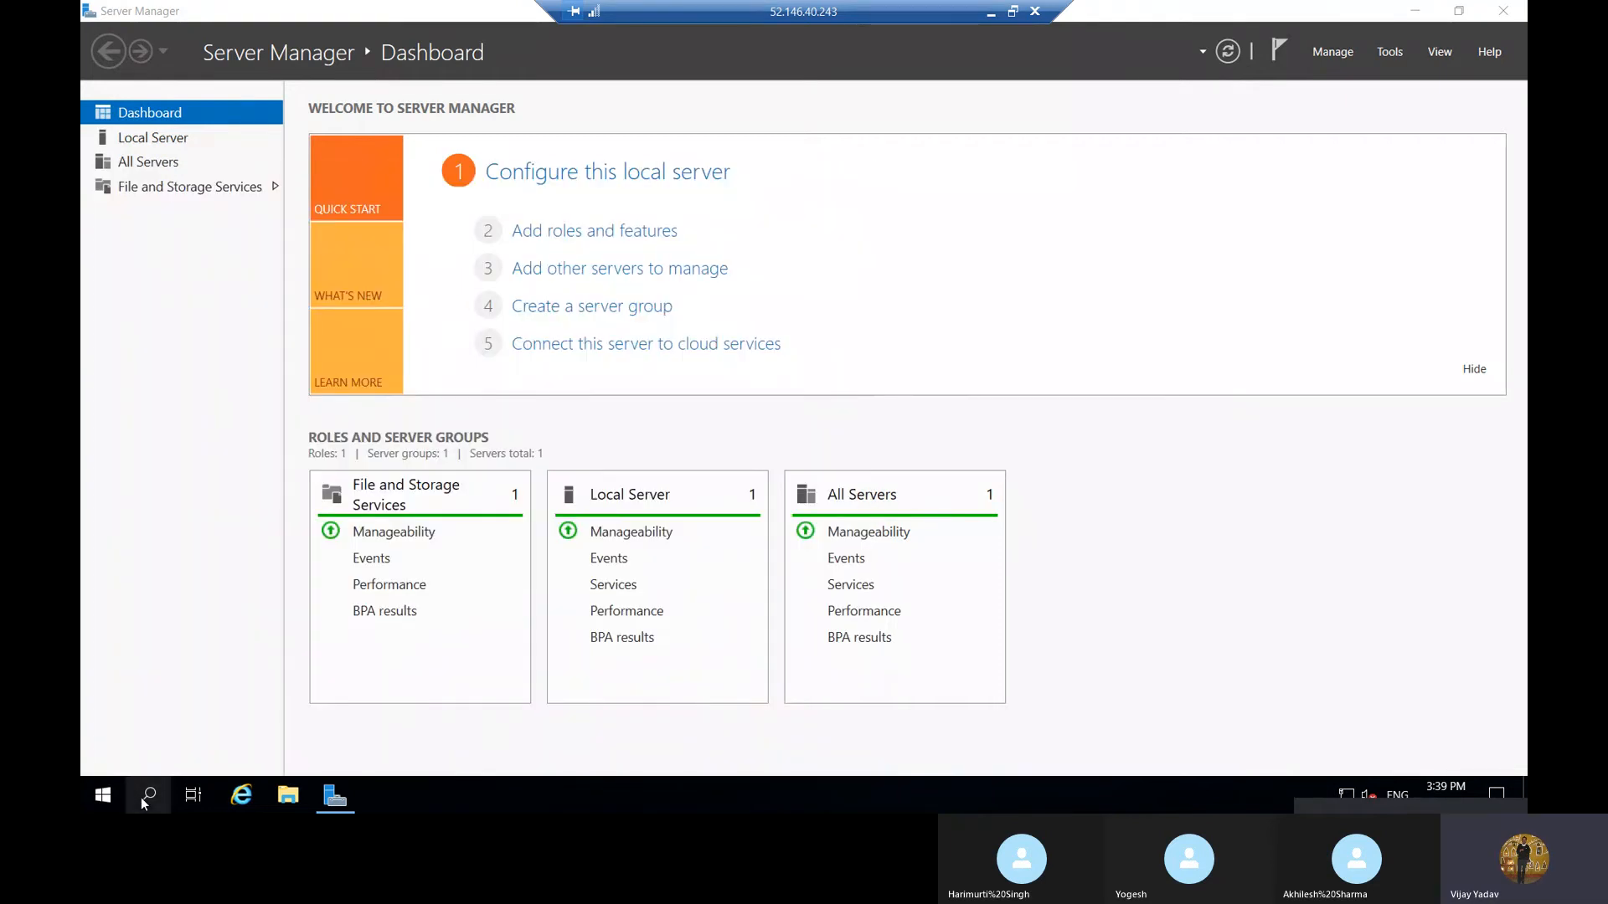
click(141, 797)
text(c)
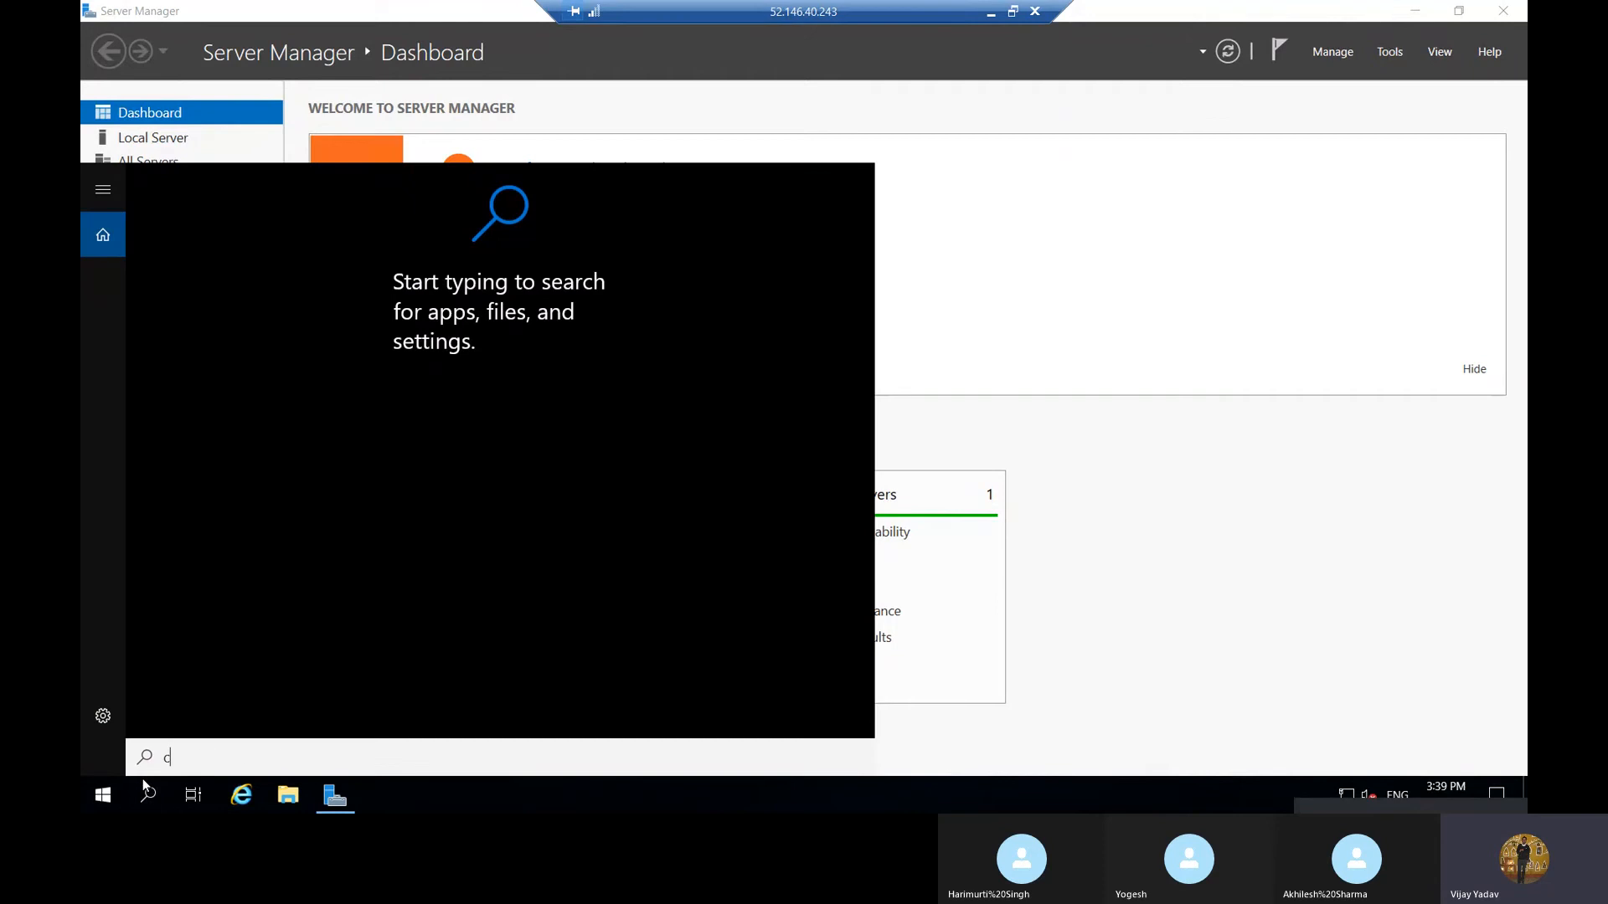
text(md)
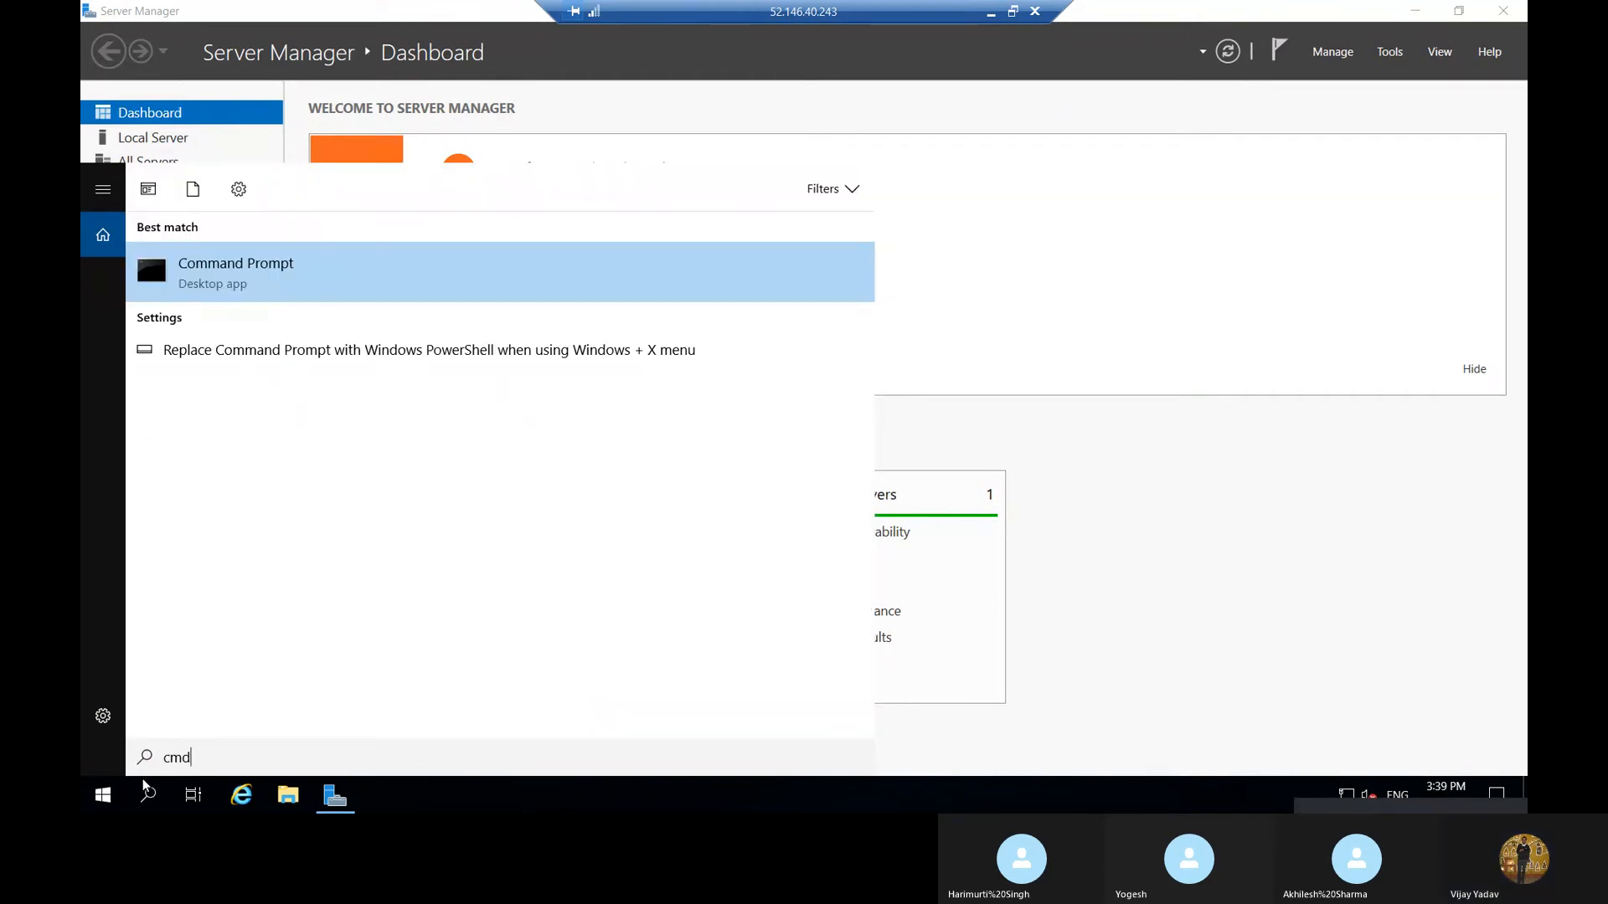
key(Return)
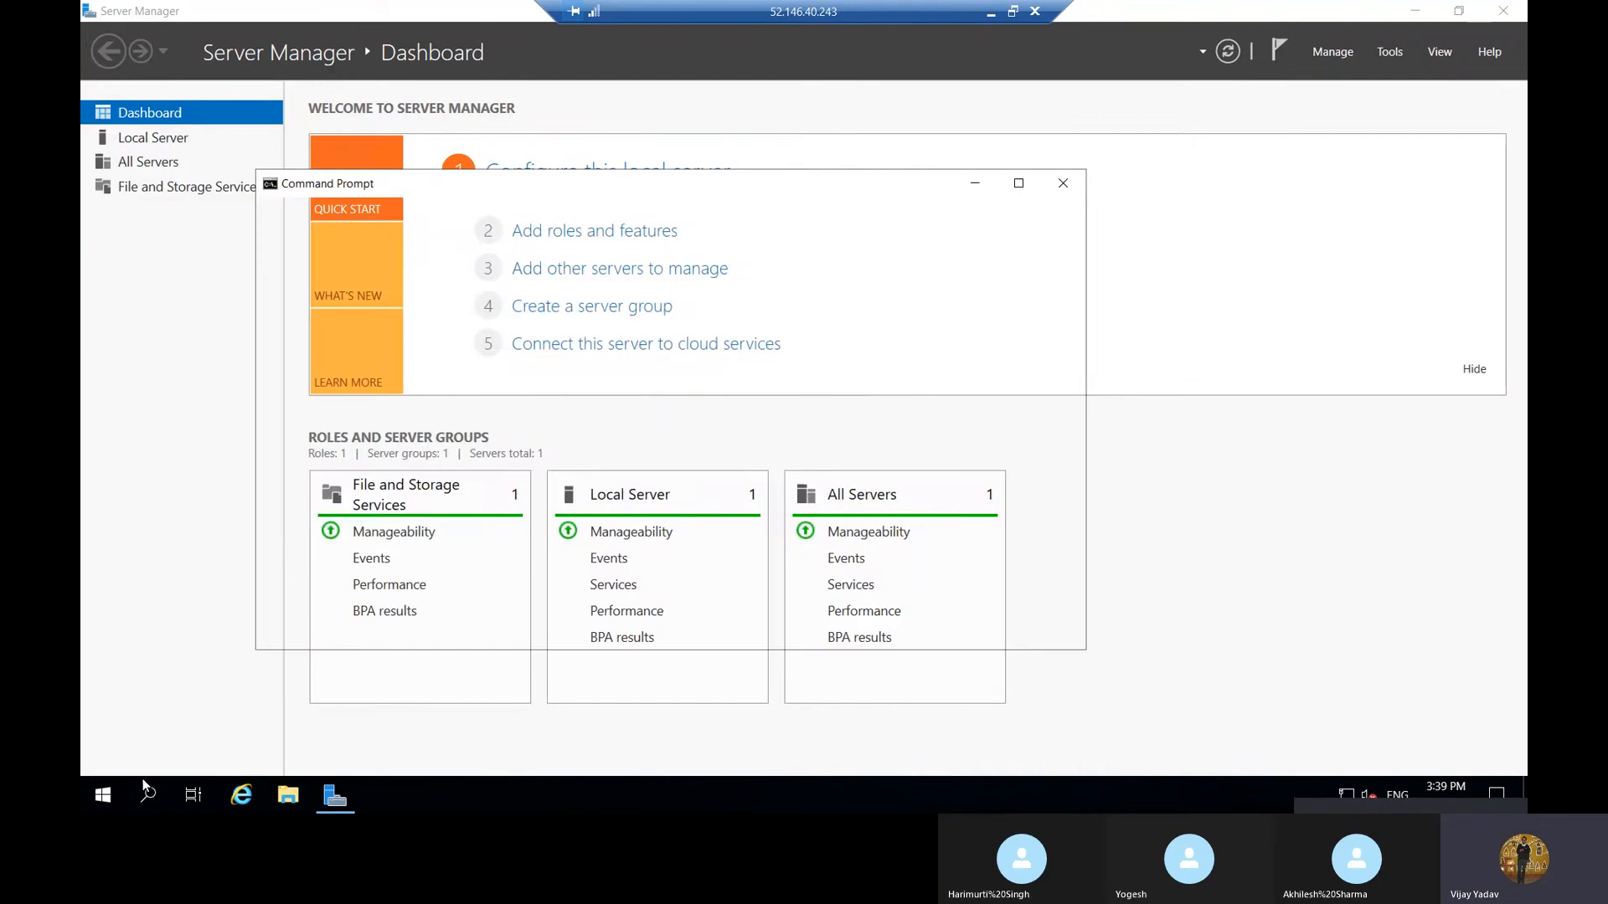
text(ipconfig /all)
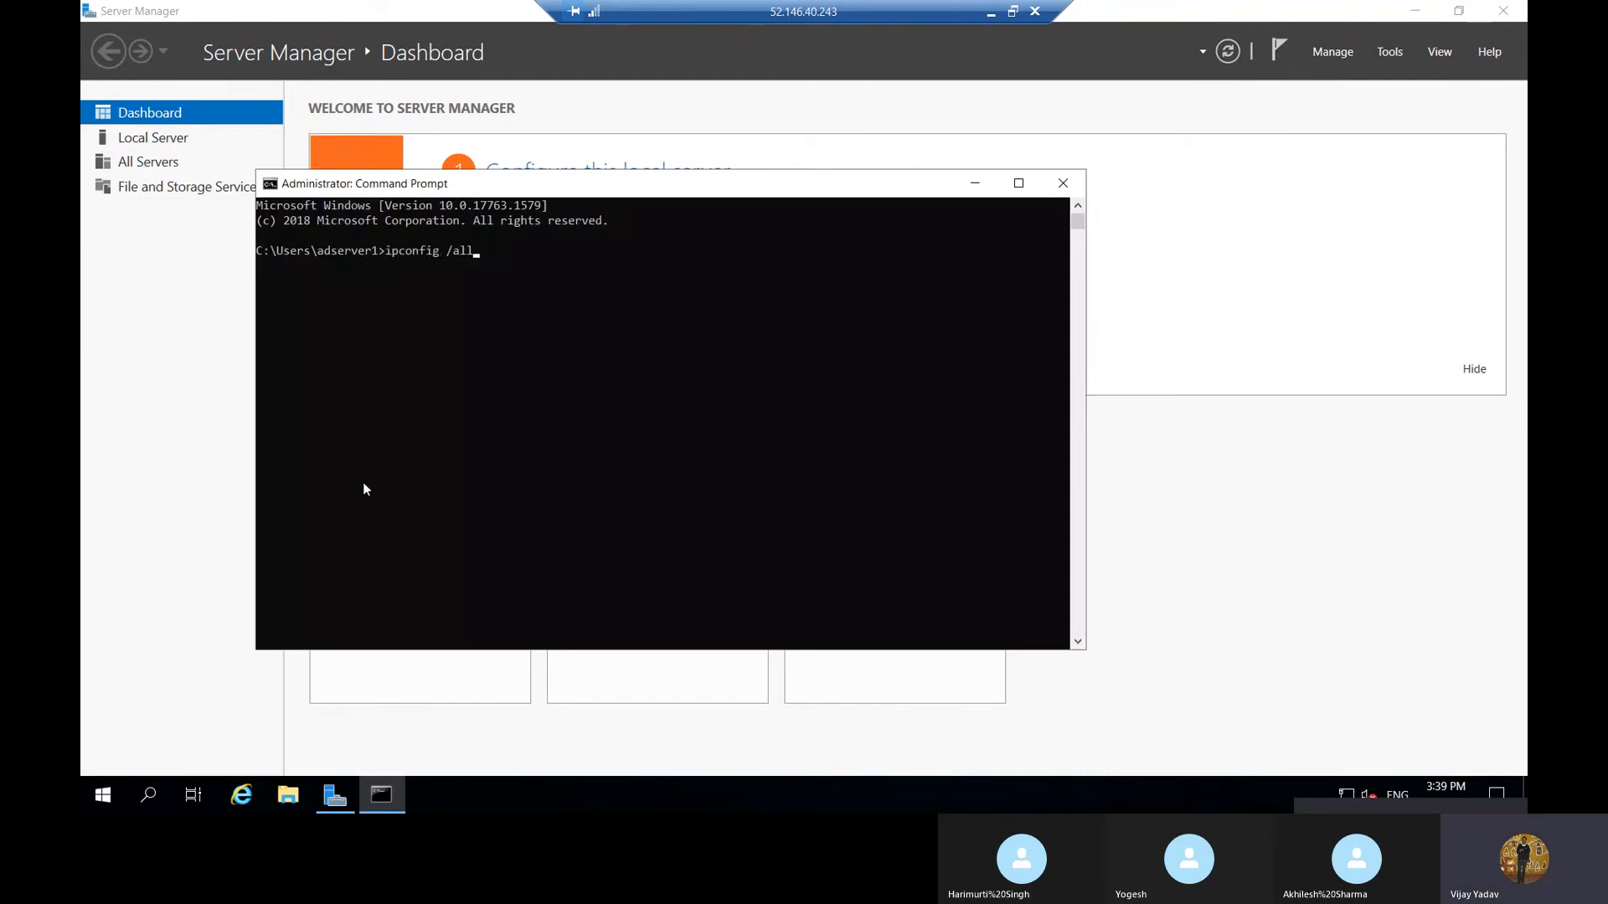
key(Return)
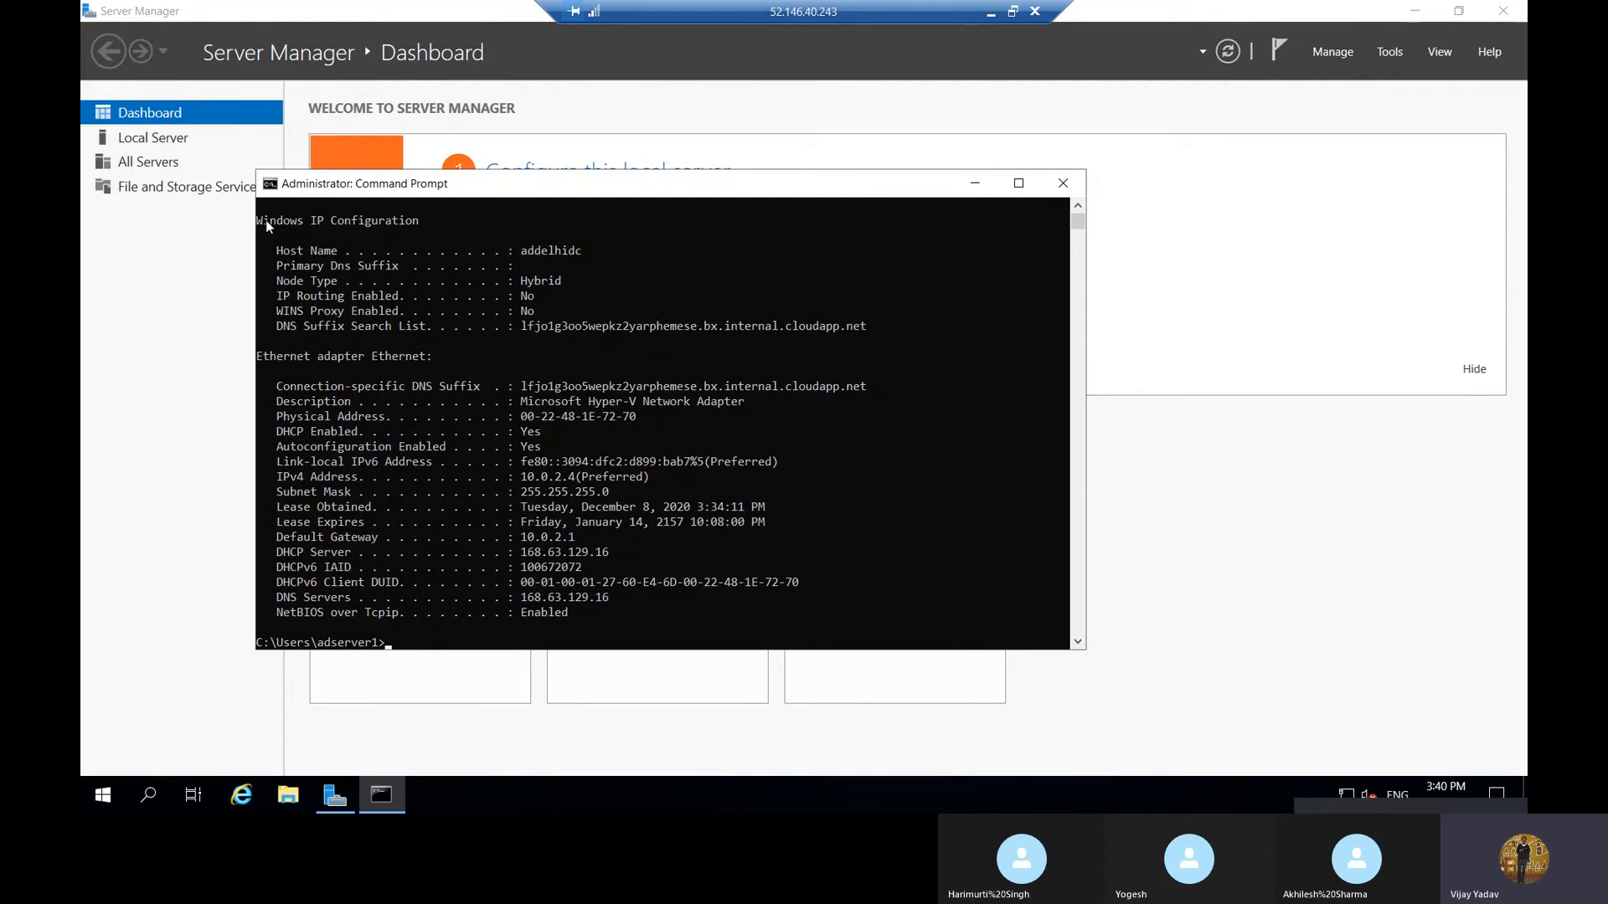
Copy the full IP configuration output, minimize the remote session and paste the output into the local Notepad file
drag(264, 219, 619, 628)
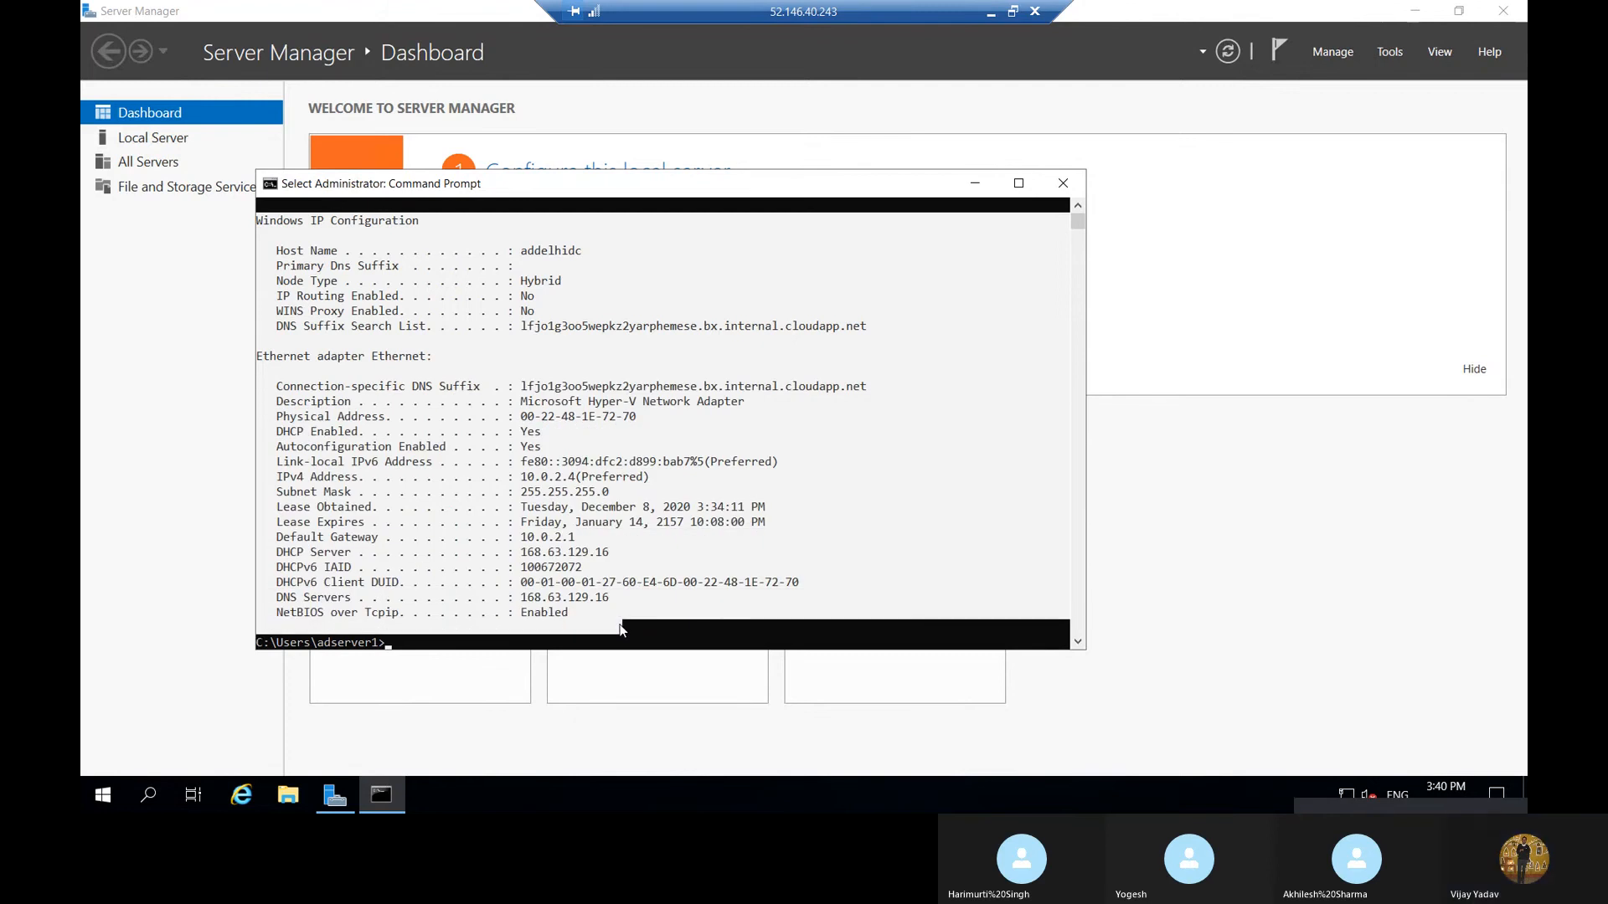
key(Return)
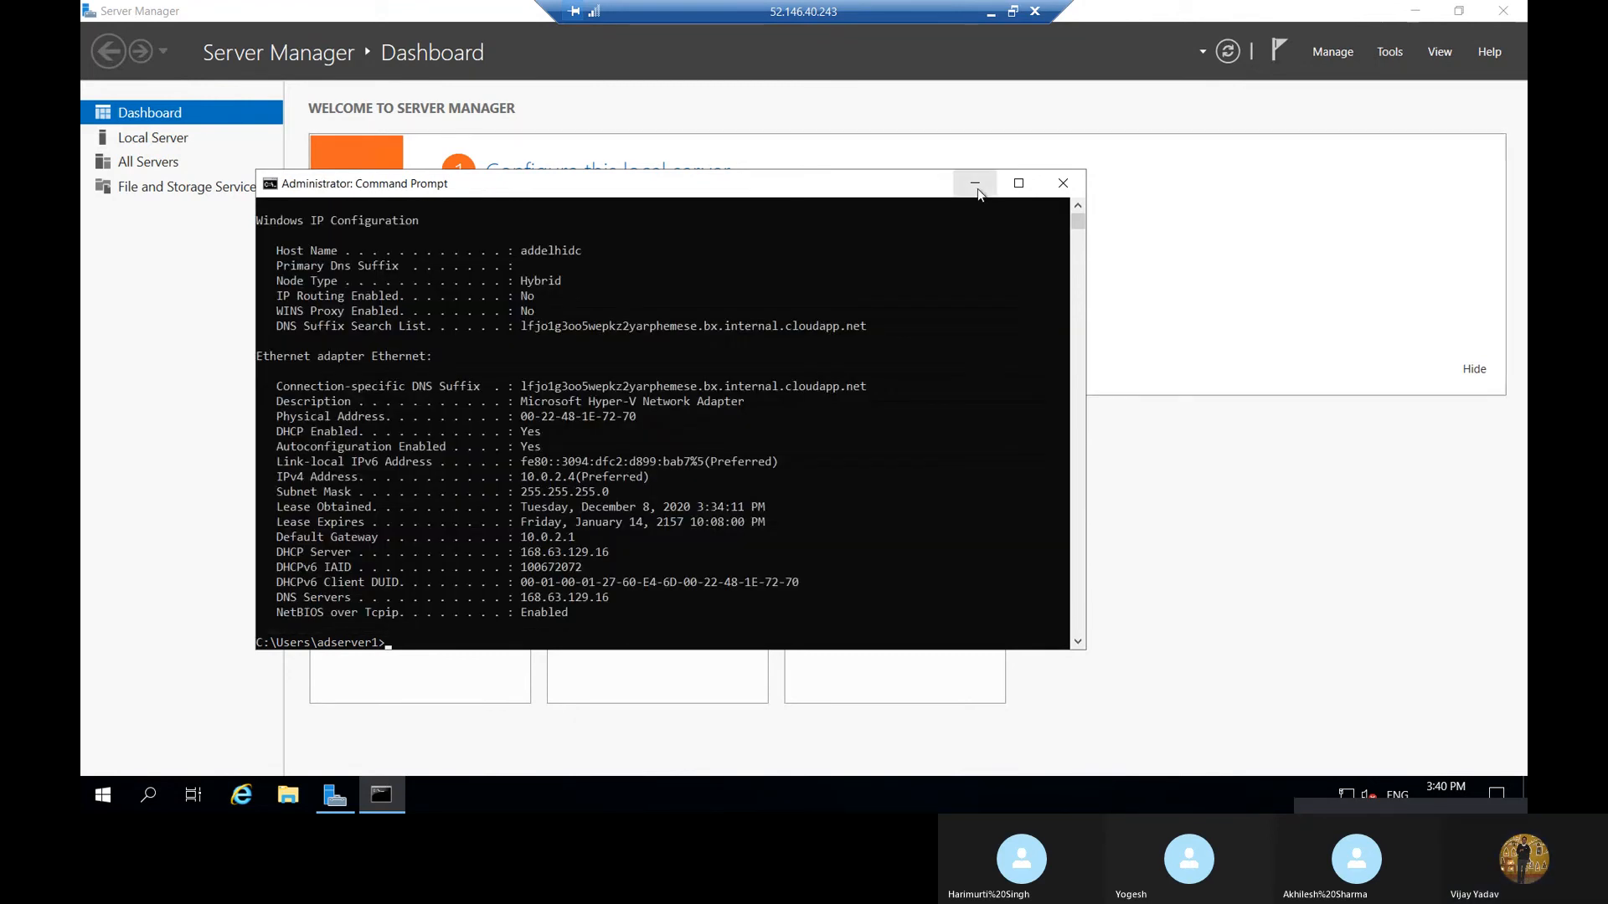
click(976, 185)
click(991, 12)
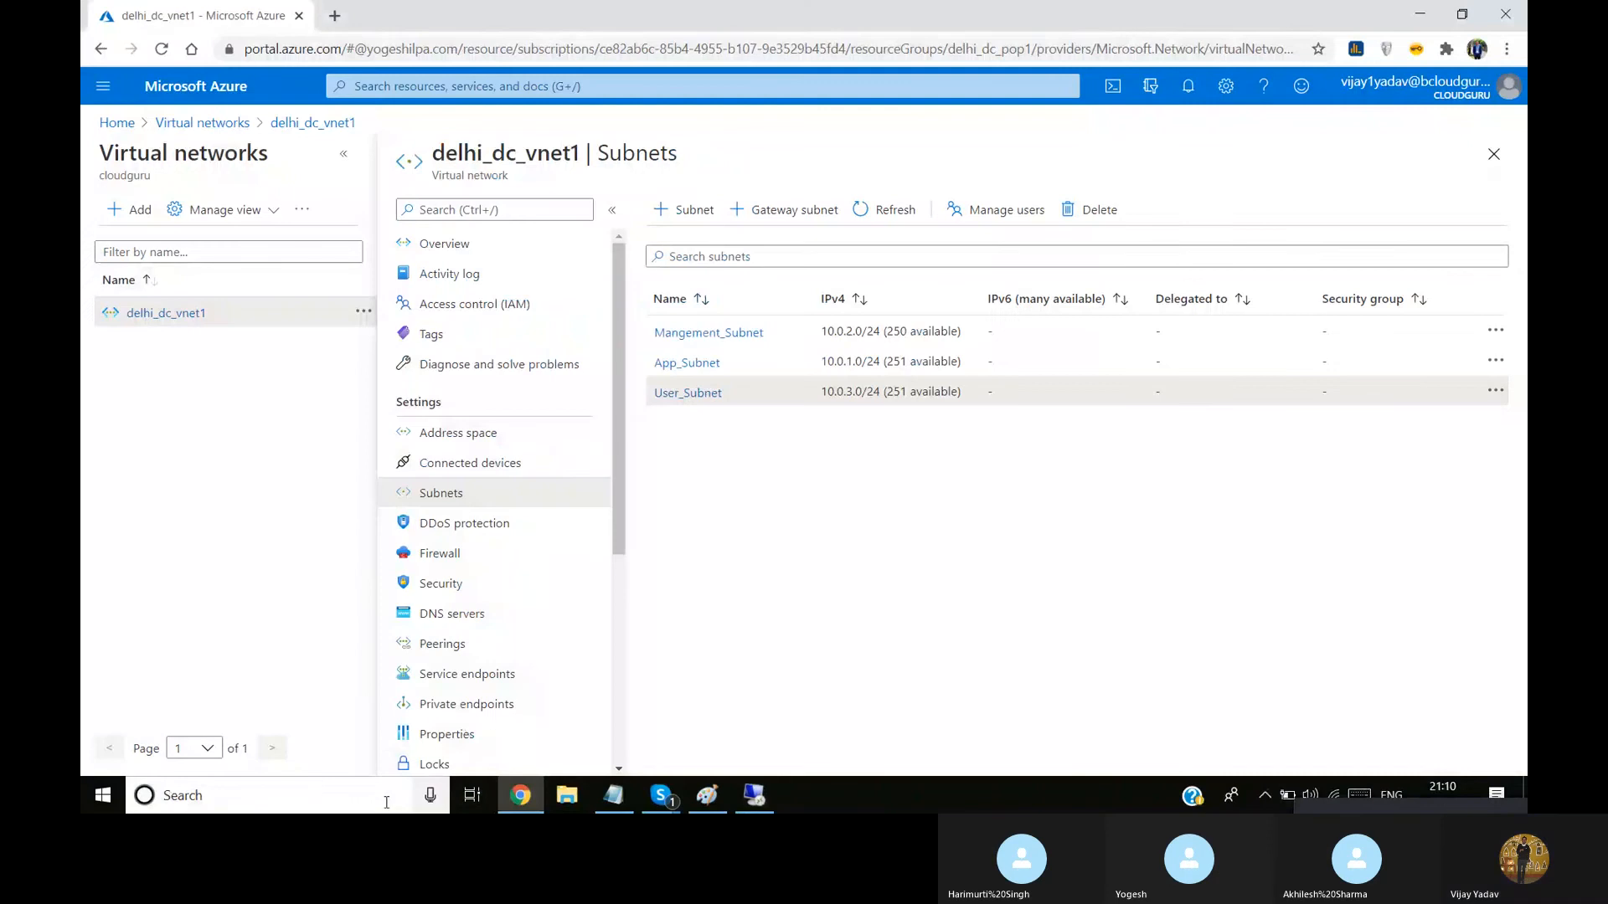
click(613, 795)
key(ctrl+v)
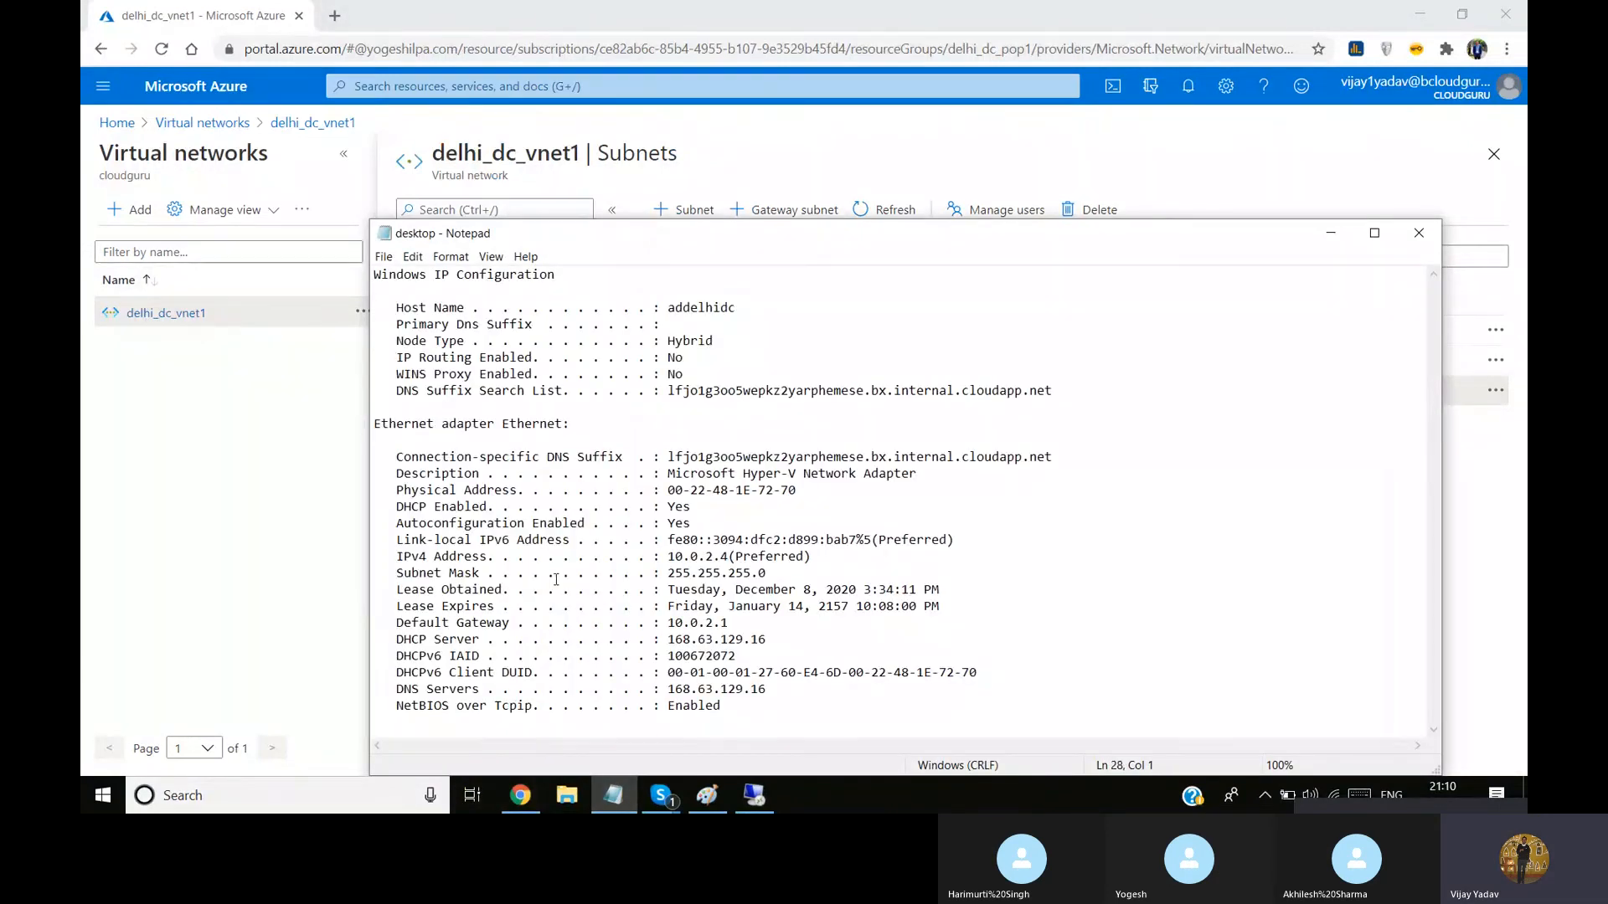
In the Azure portal, switch delhi_dc_vnet1's DNS servers to Custom and enter 10.0.2.4 as the server address
click(321, 579)
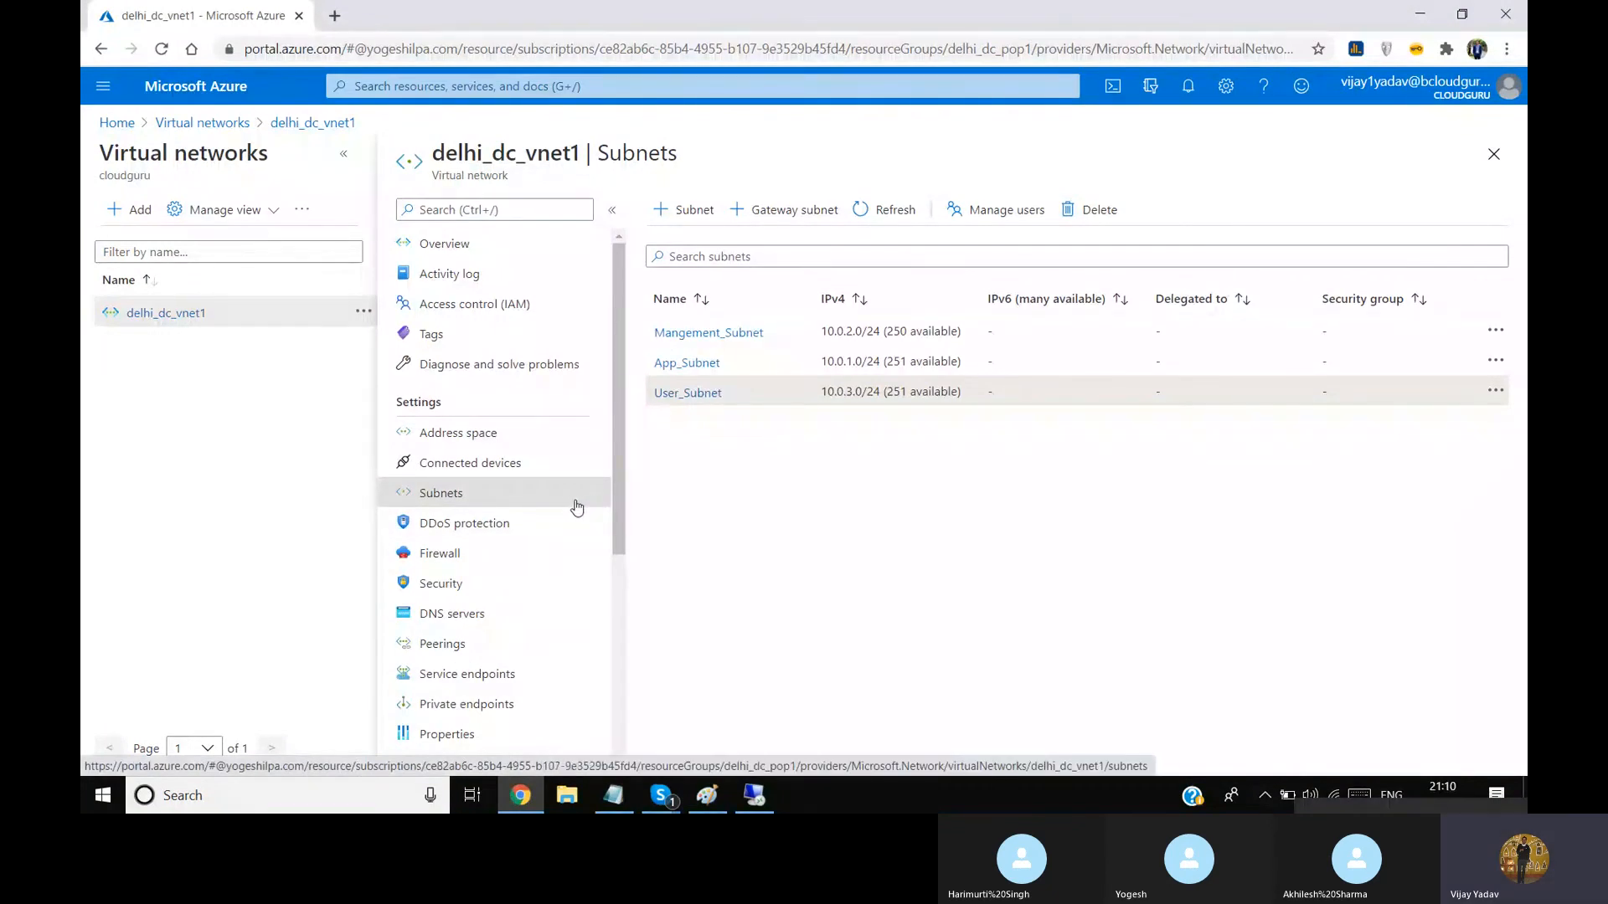
click(483, 615)
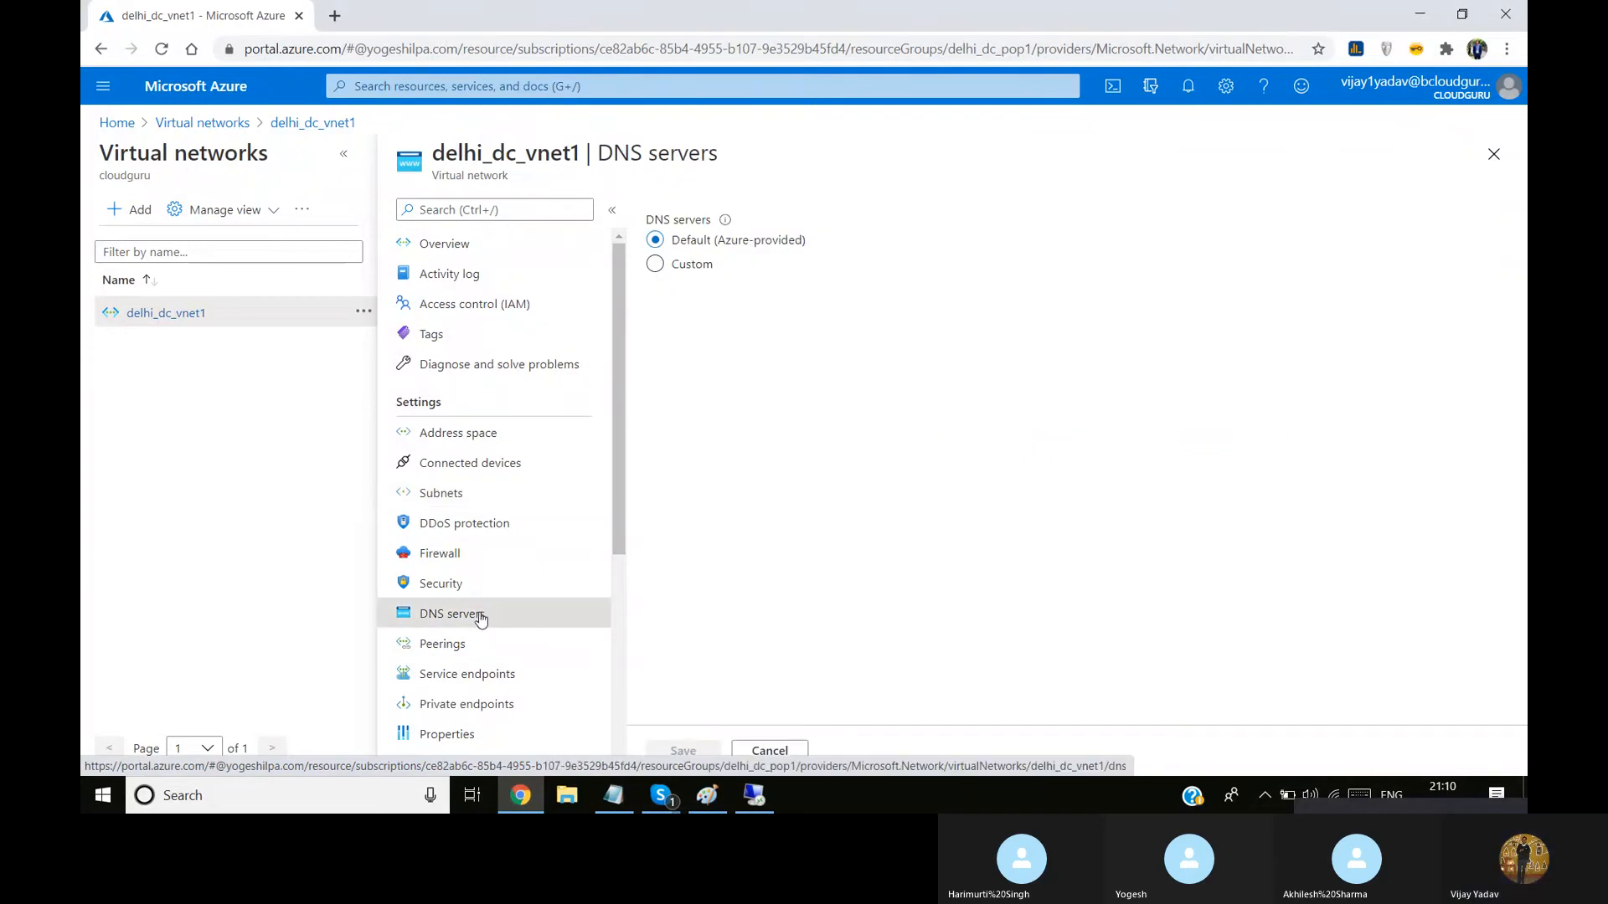
click(680, 267)
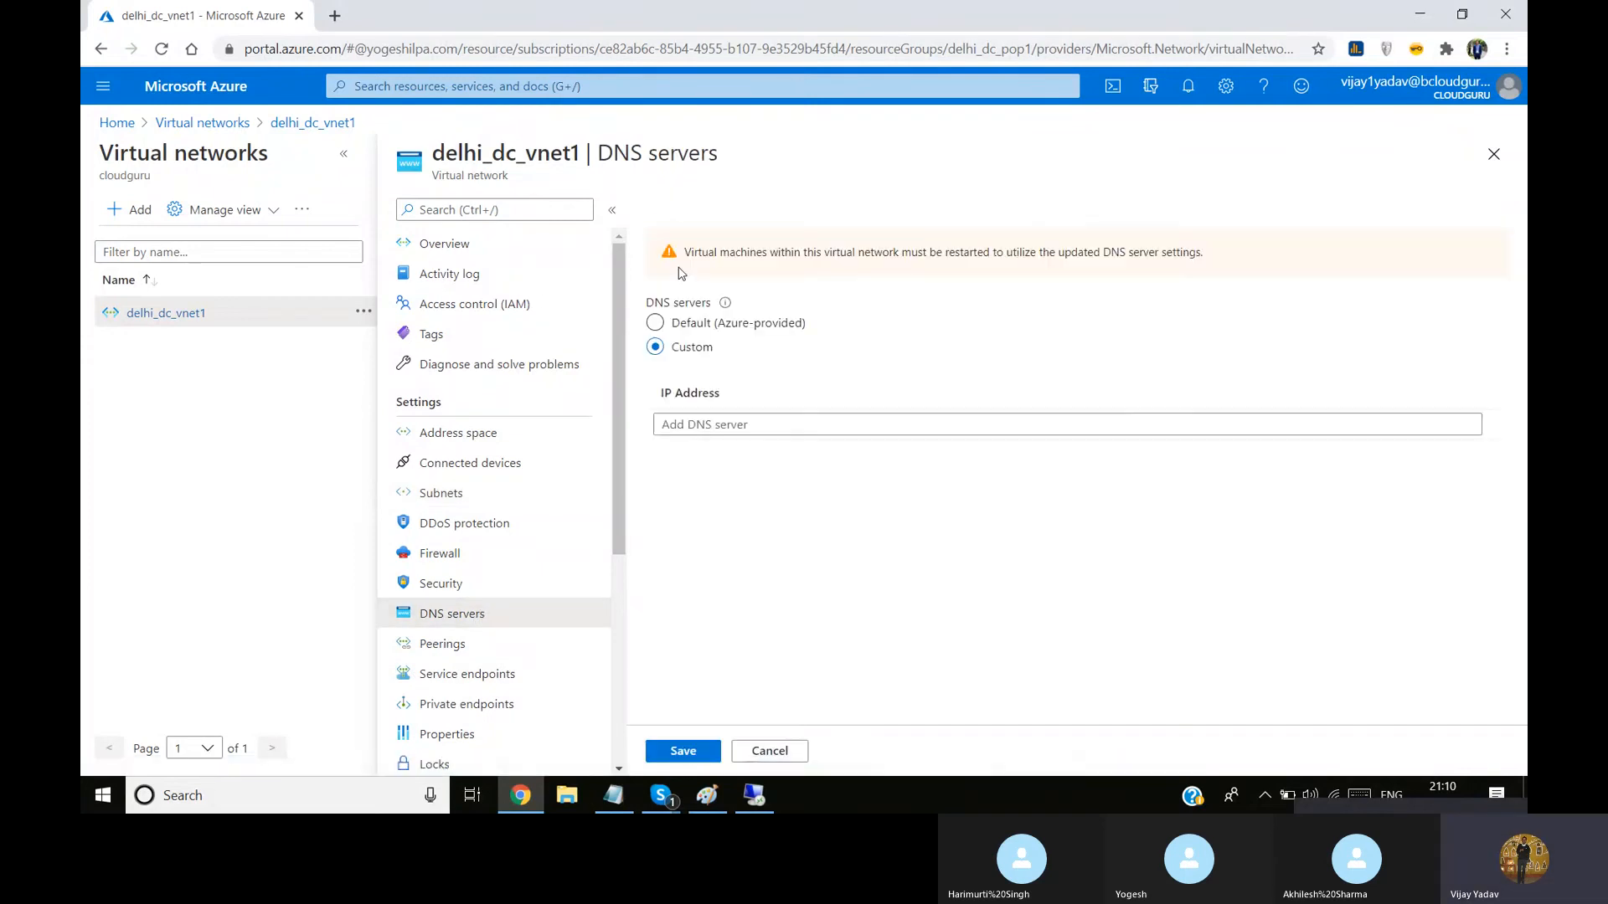
click(718, 424)
key(ctrl+v)
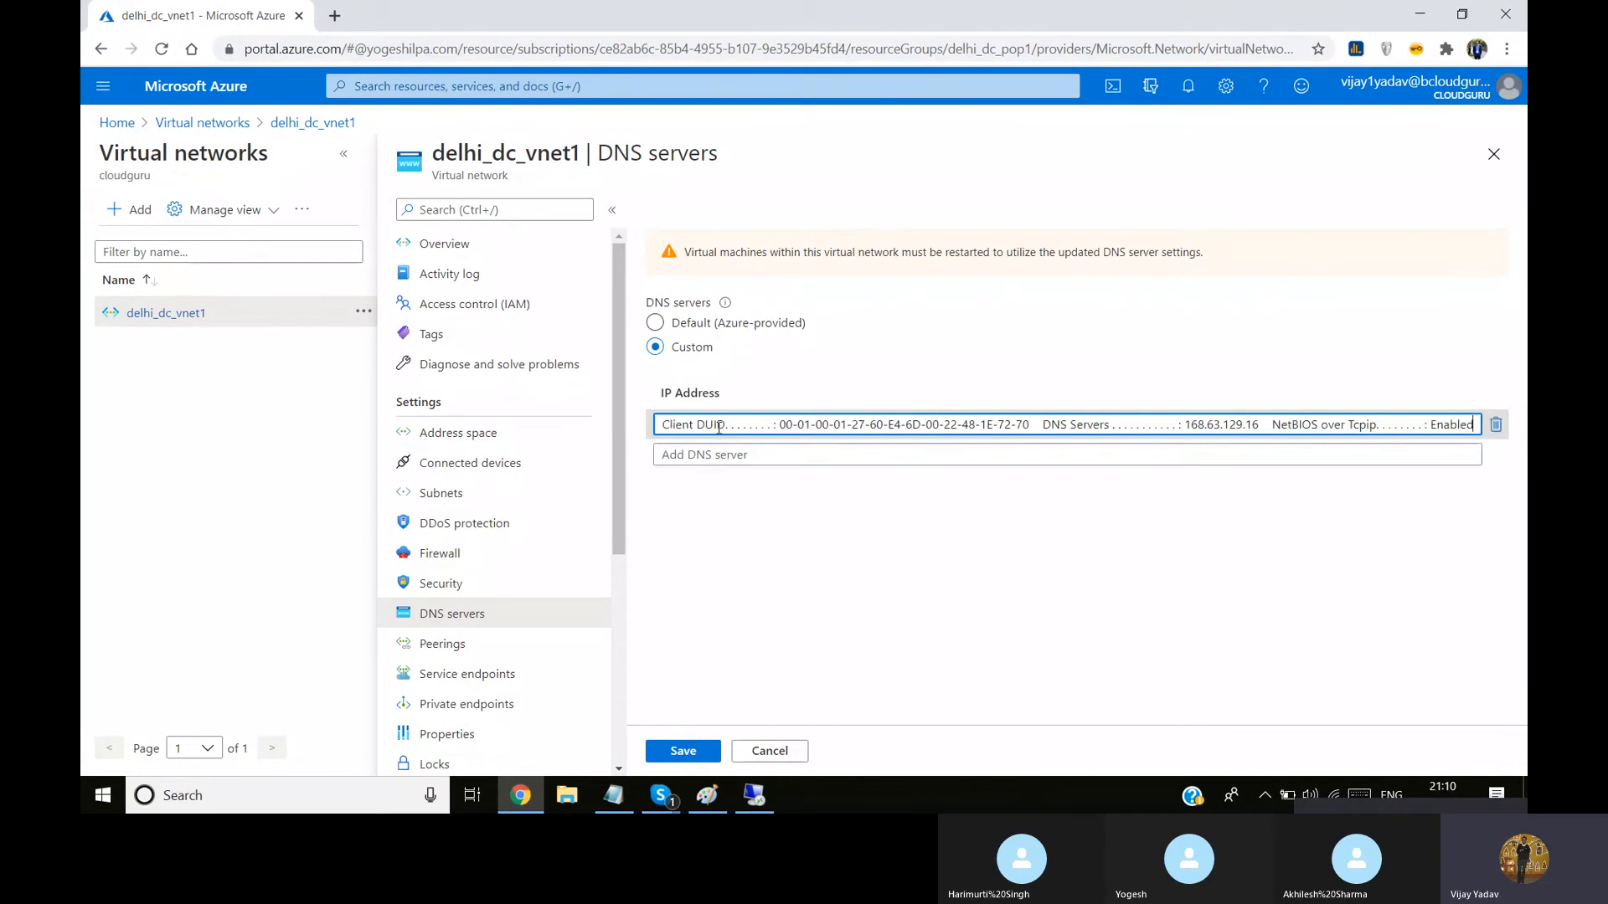
key(ctrl+a)
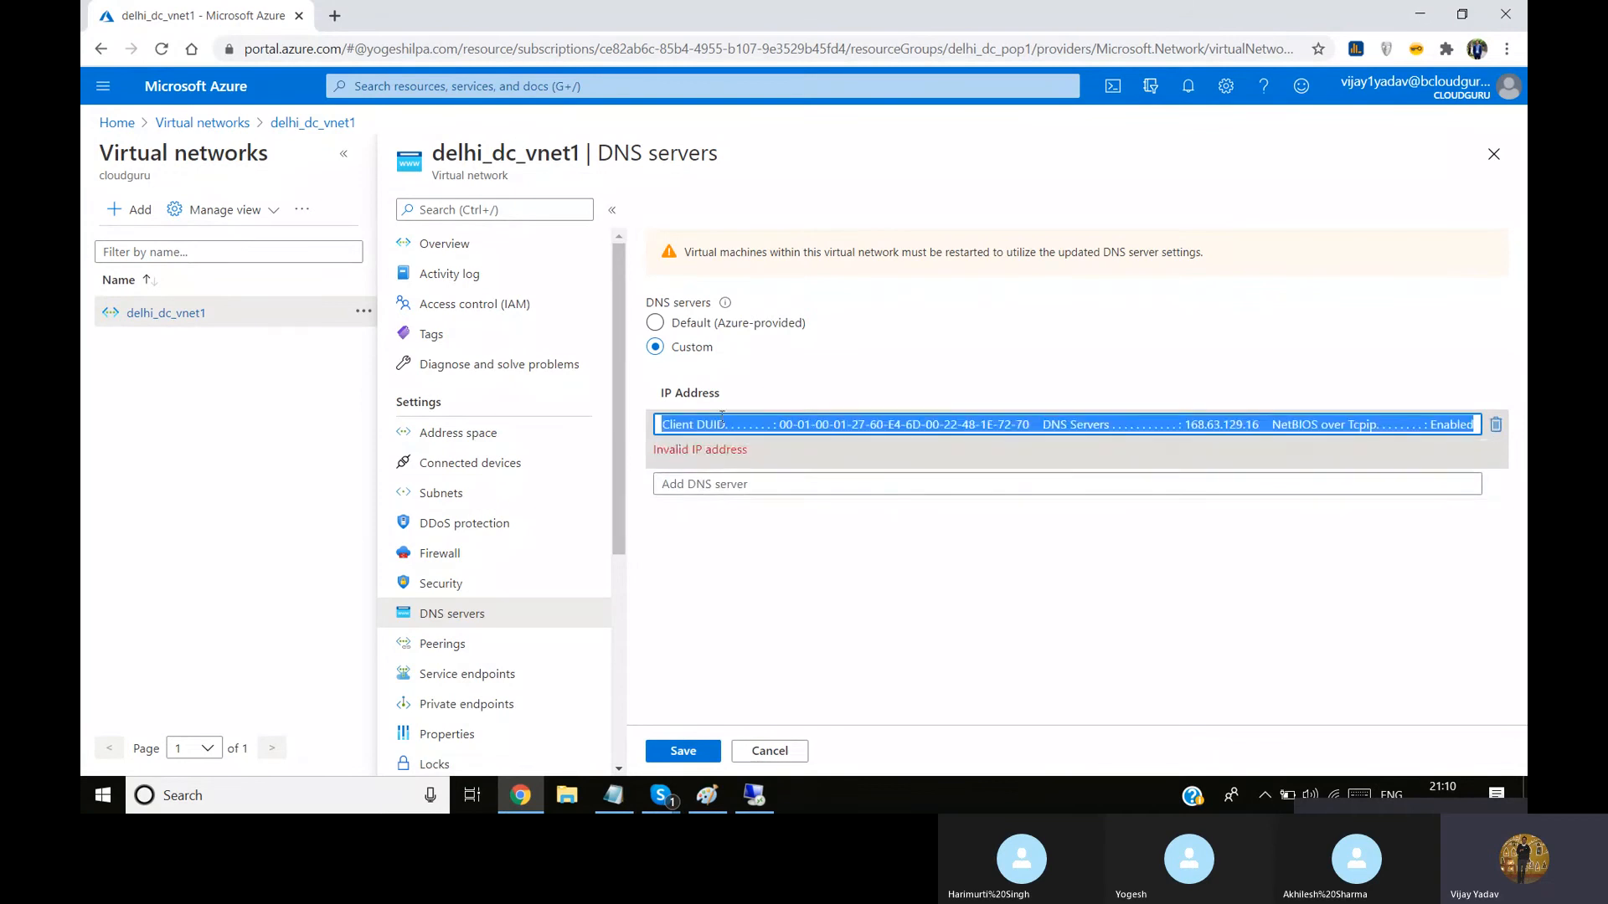
key(BackSpace)
text(10.0.2.4)
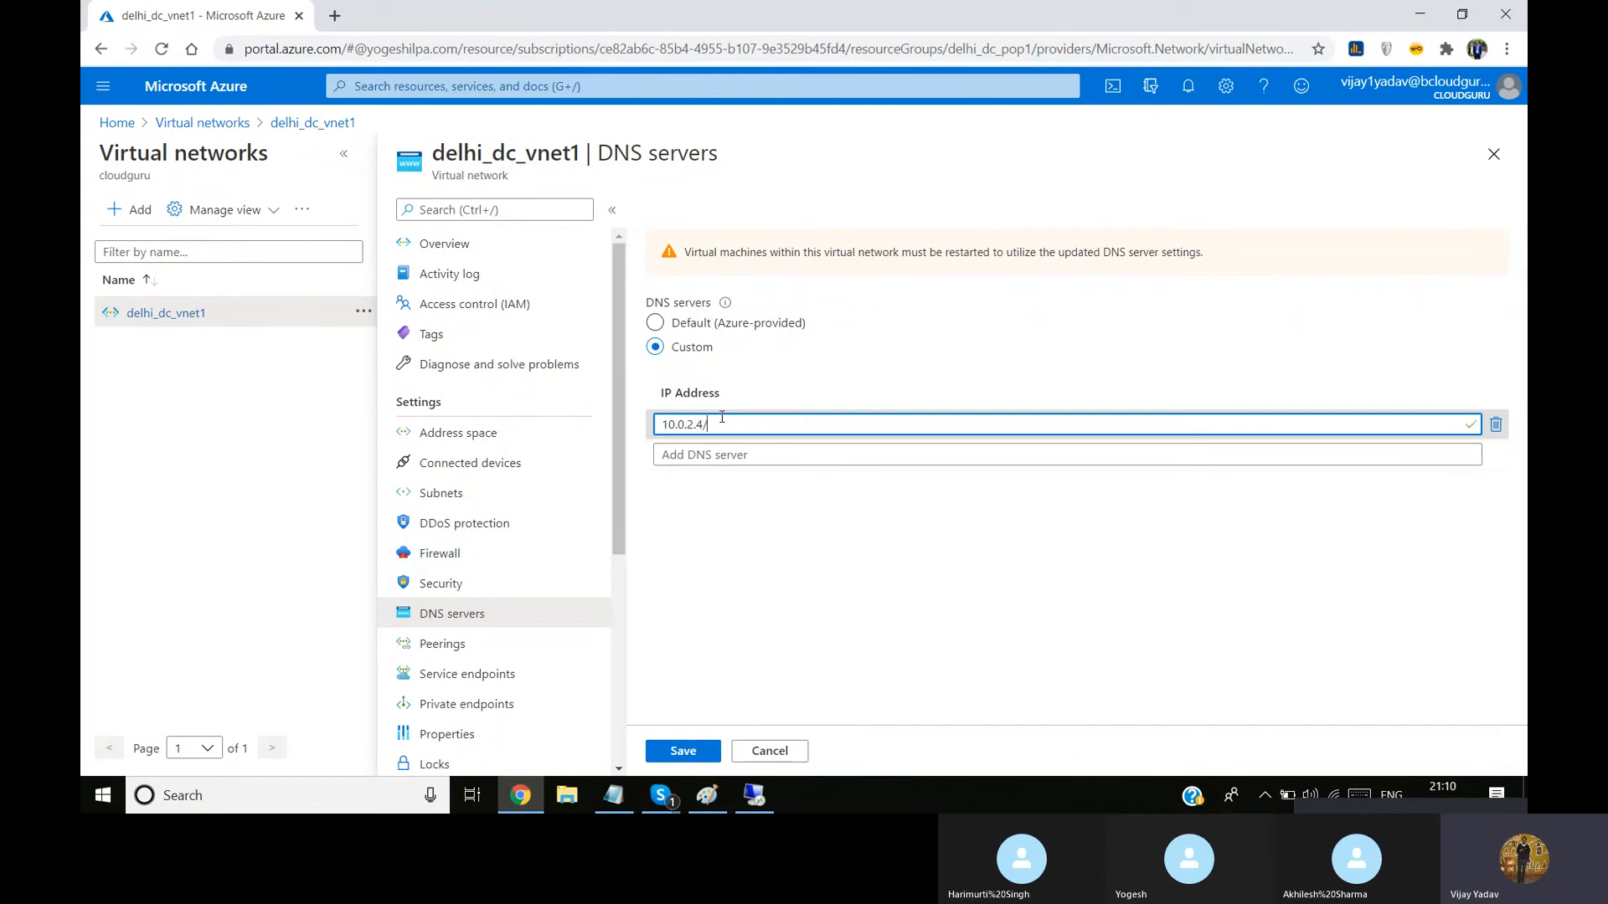
key(BackSpace)
click(717, 523)
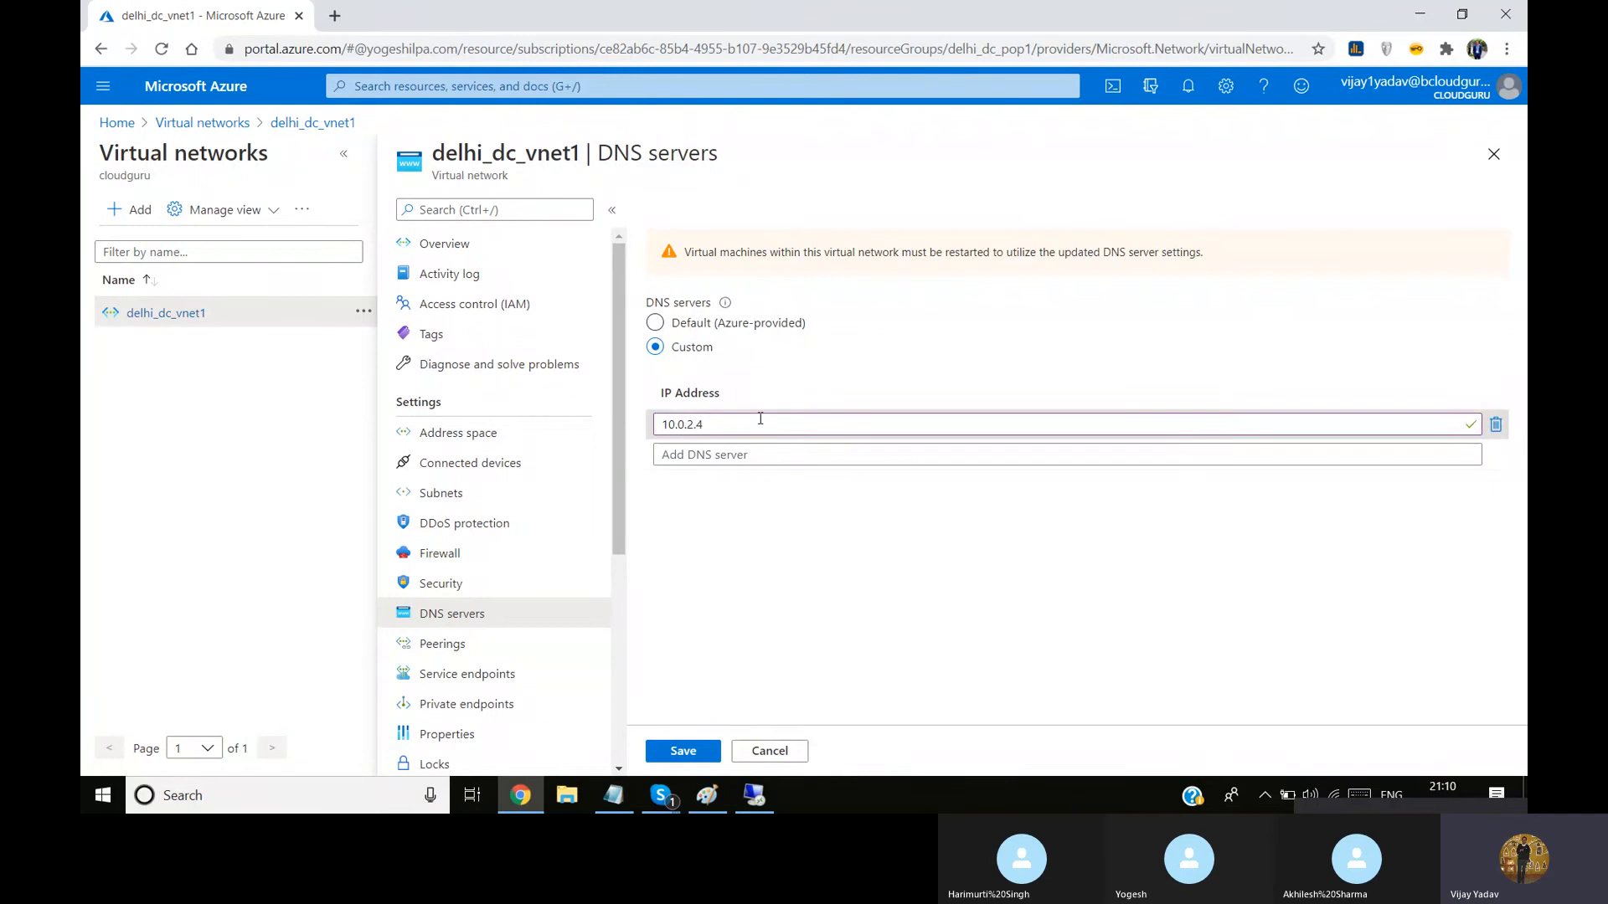
Return to the remote session, open the Ethernet adapter's TCP/IPv4 properties and choose to use a manually specified IP address
click(753, 795)
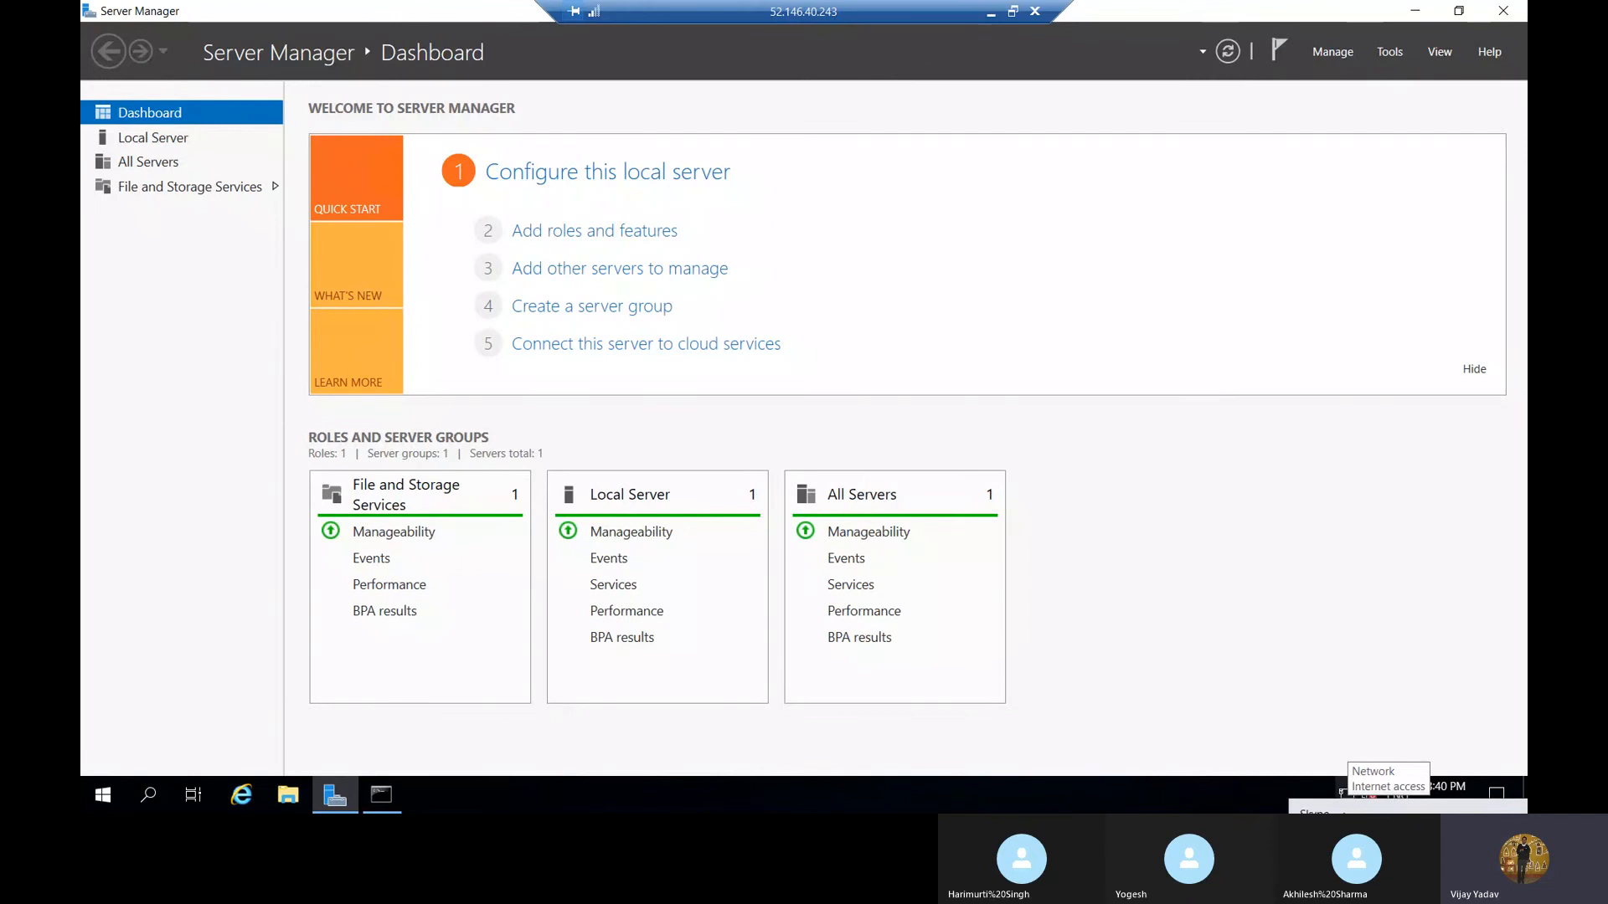
right_click(1357, 790)
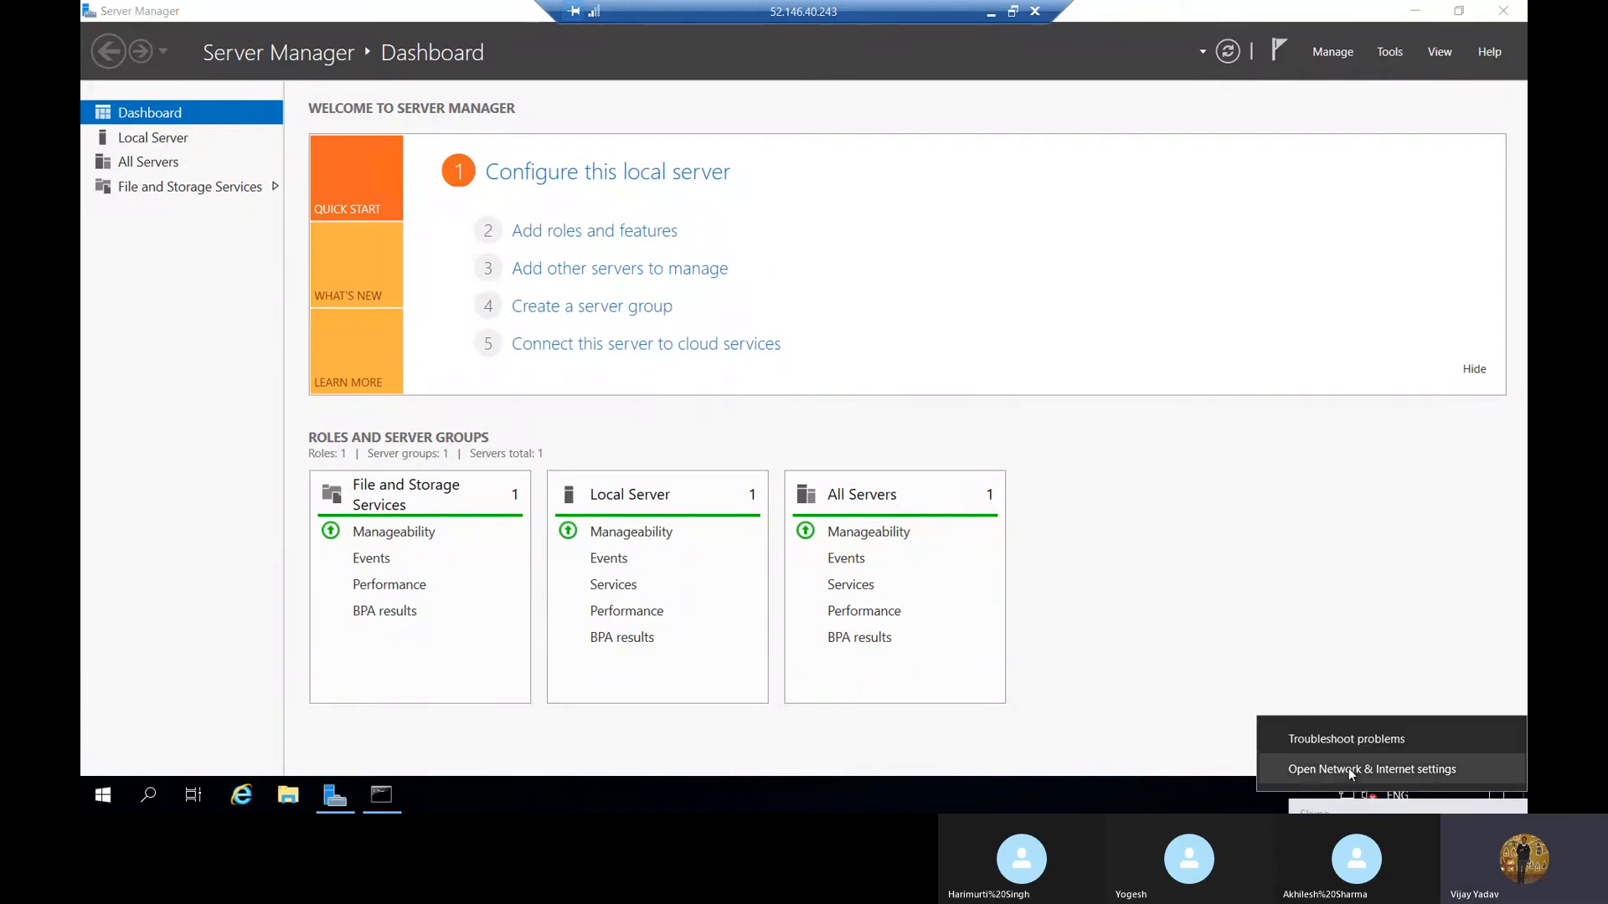
click(1348, 767)
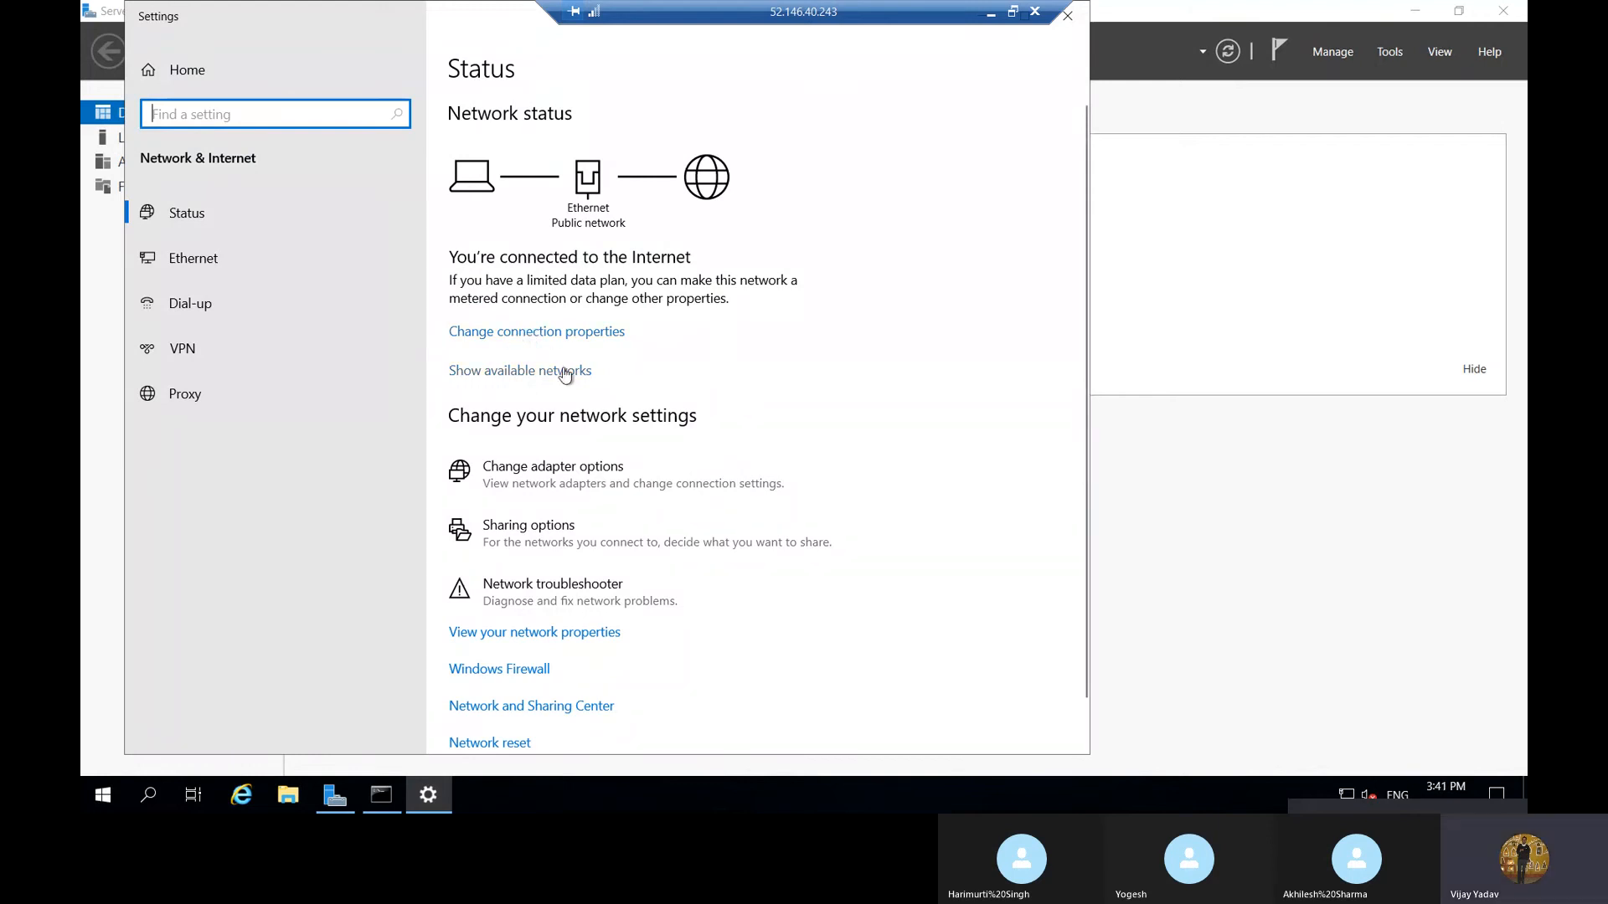
click(557, 473)
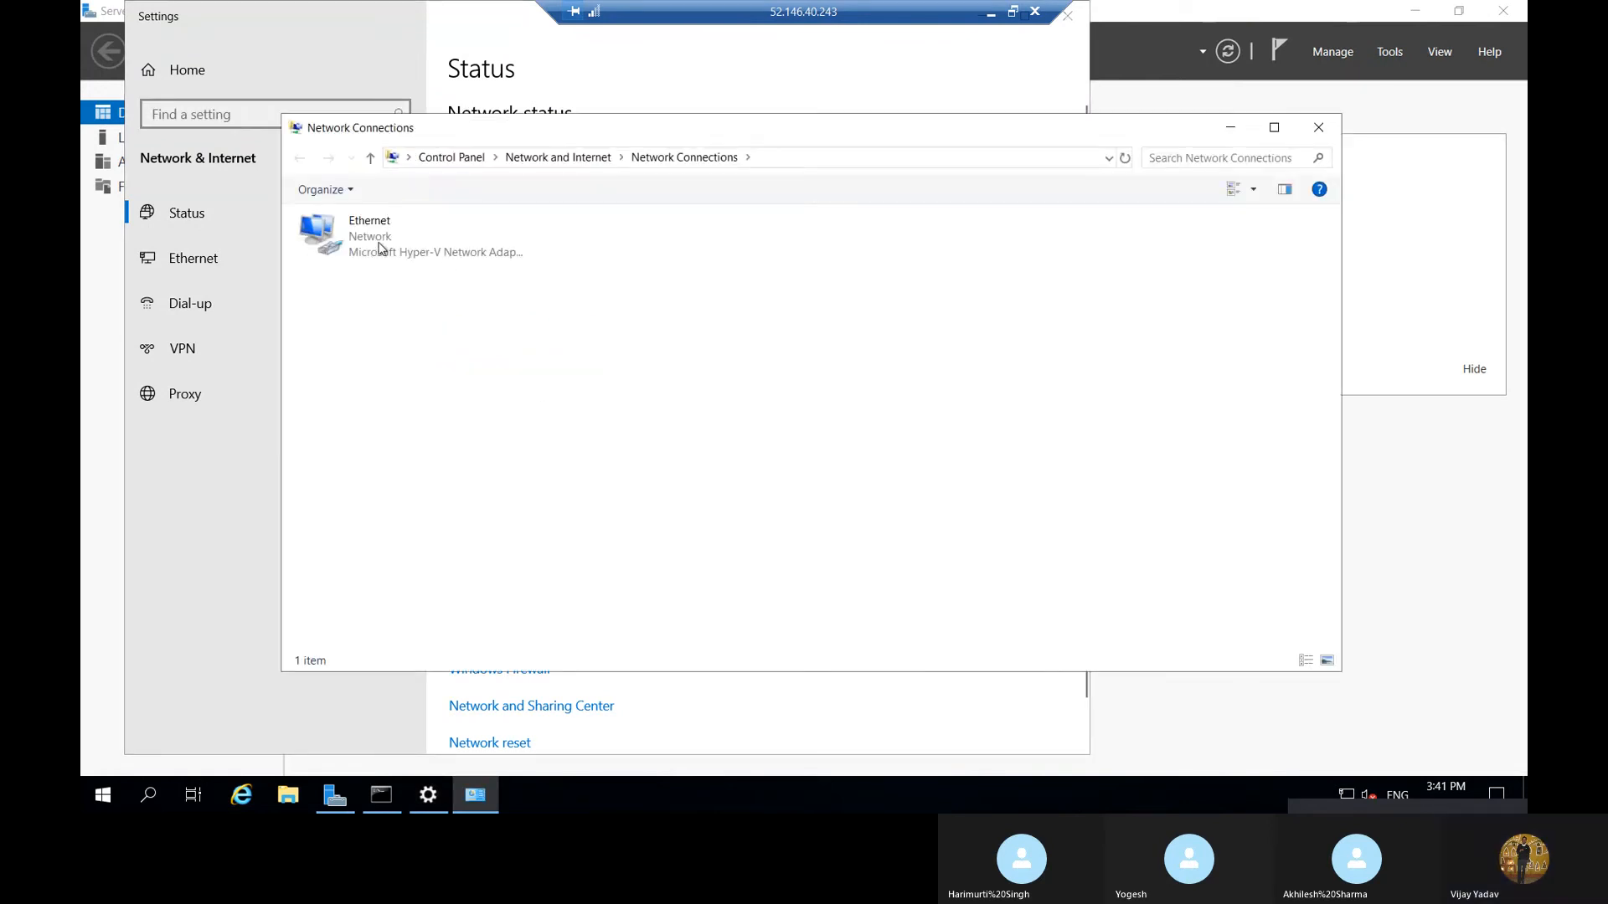
click(381, 244)
right_click(378, 243)
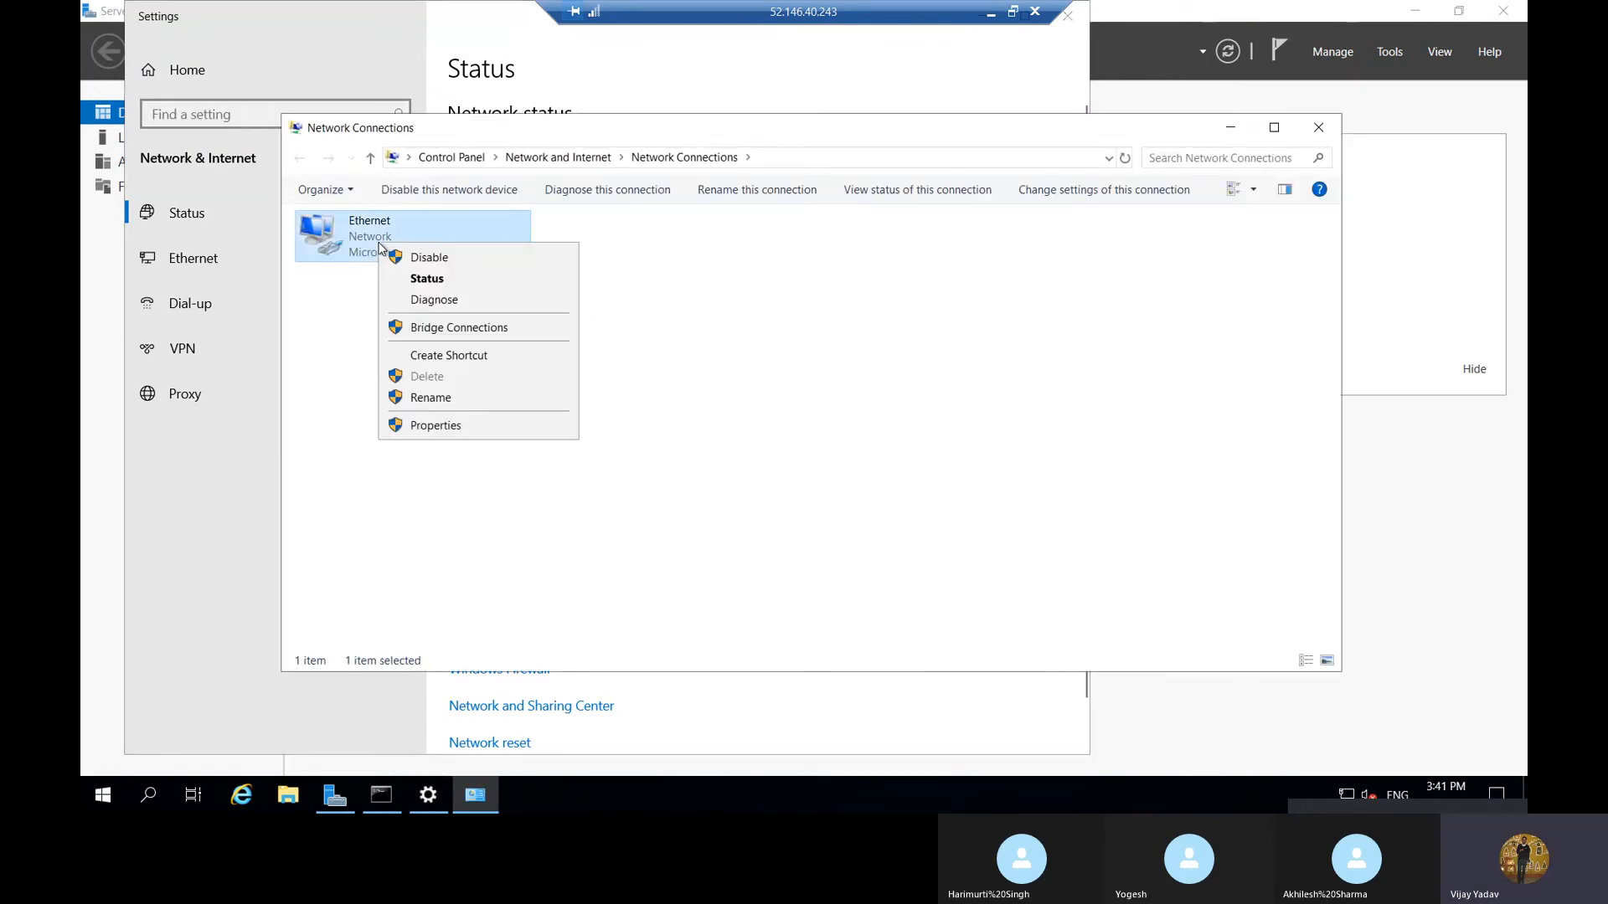
click(443, 432)
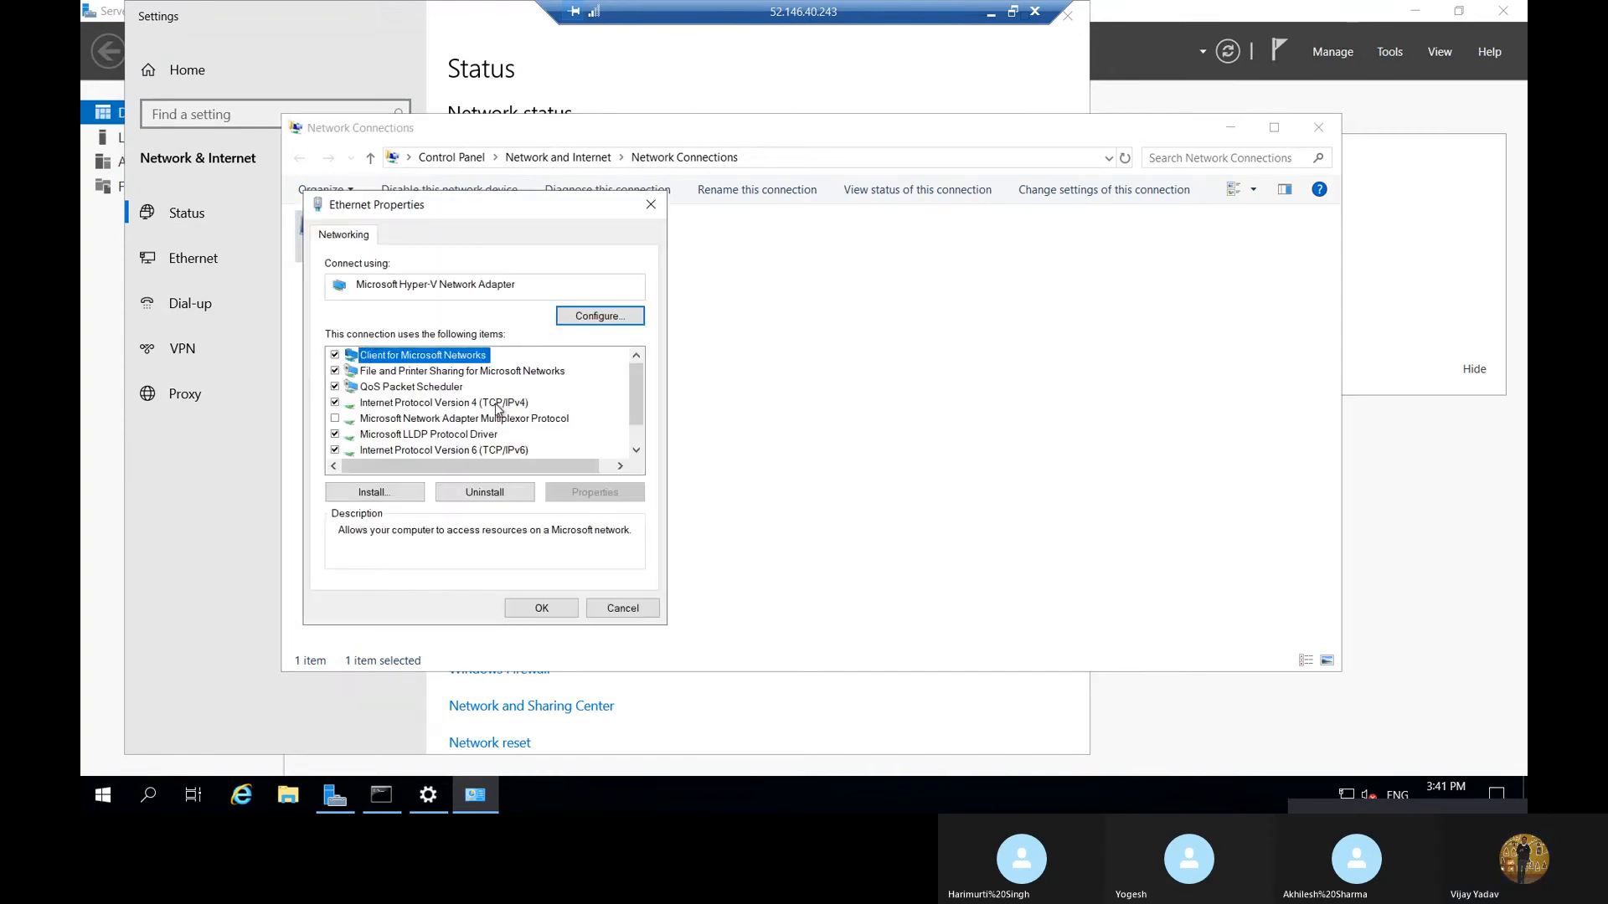
double_click(496, 405)
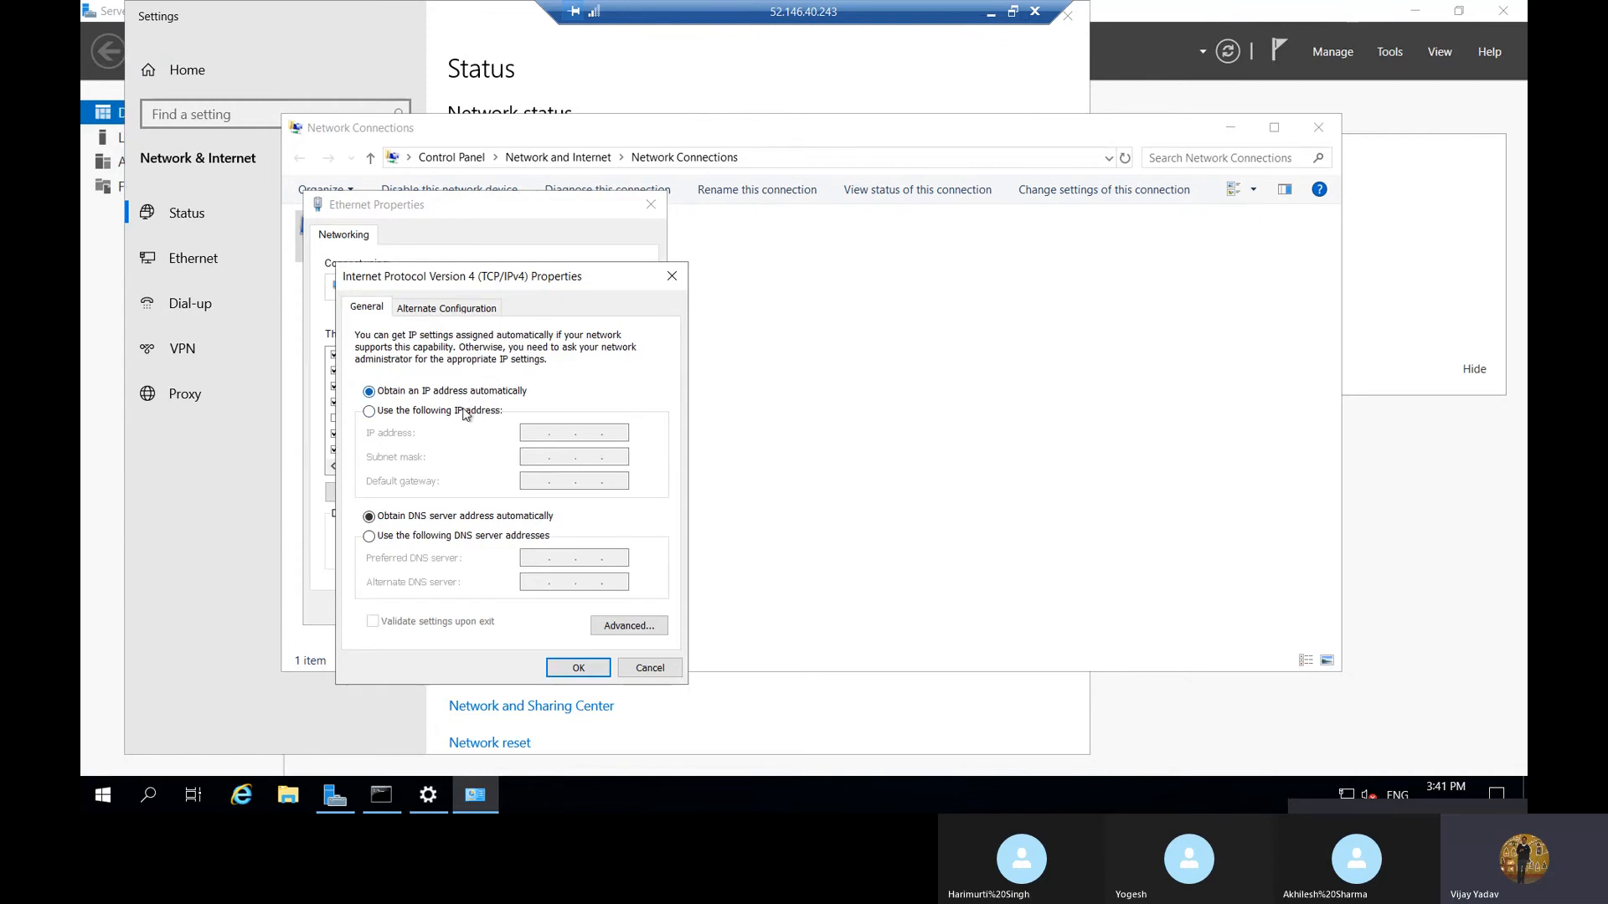
click(475, 416)
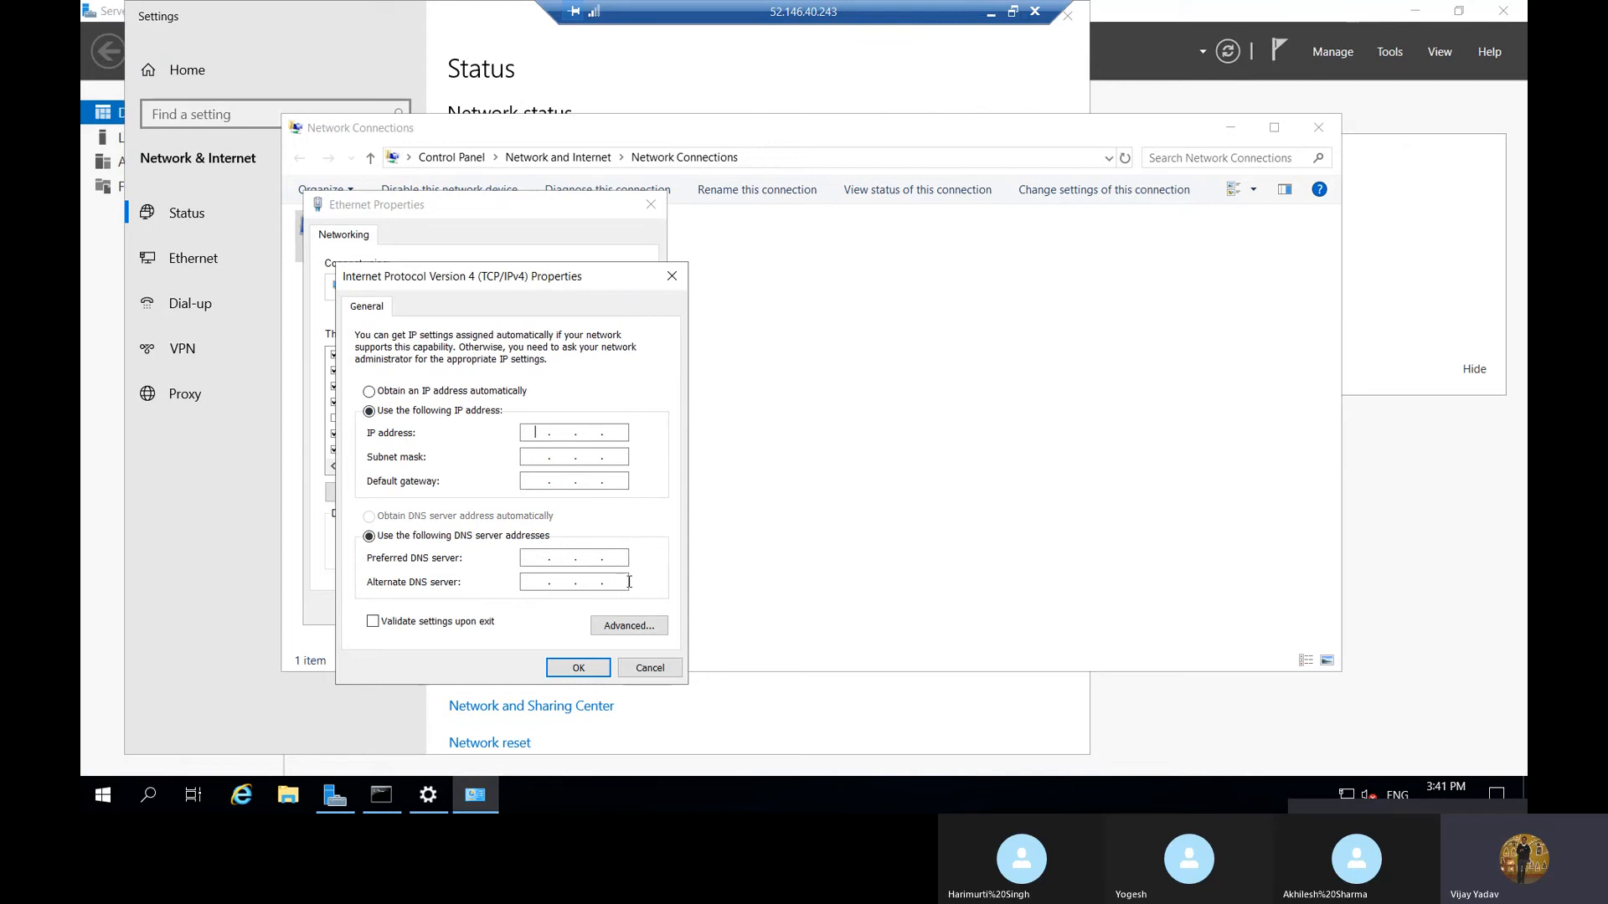
Copy the IPv4 address from the IP configuration in Notepad and return to the remote session
click(991, 13)
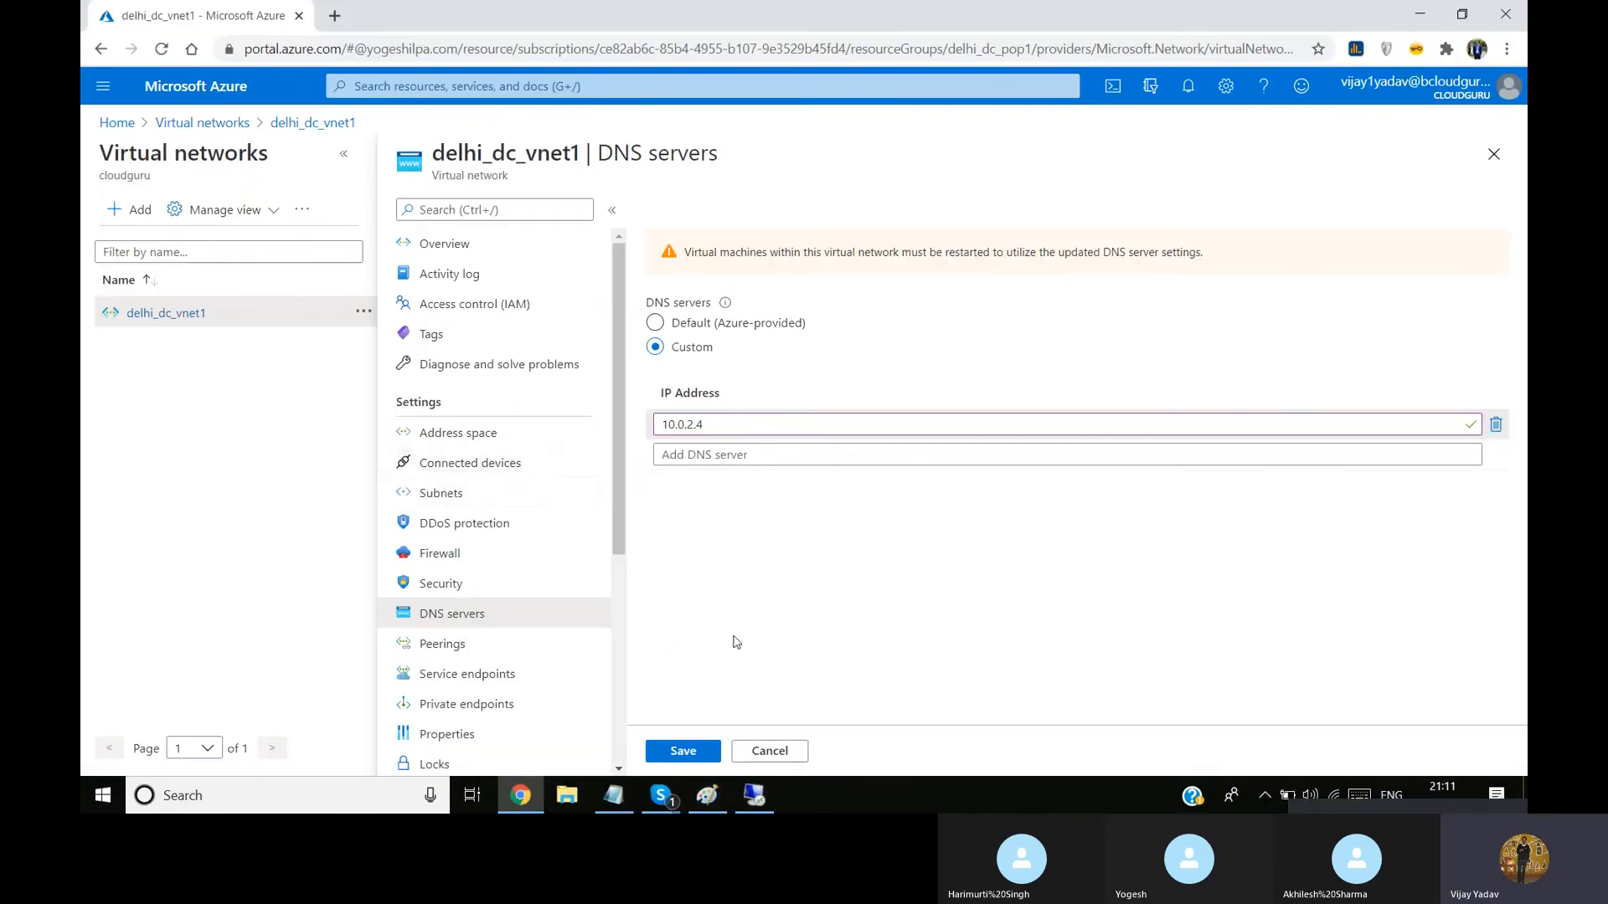
click(613, 795)
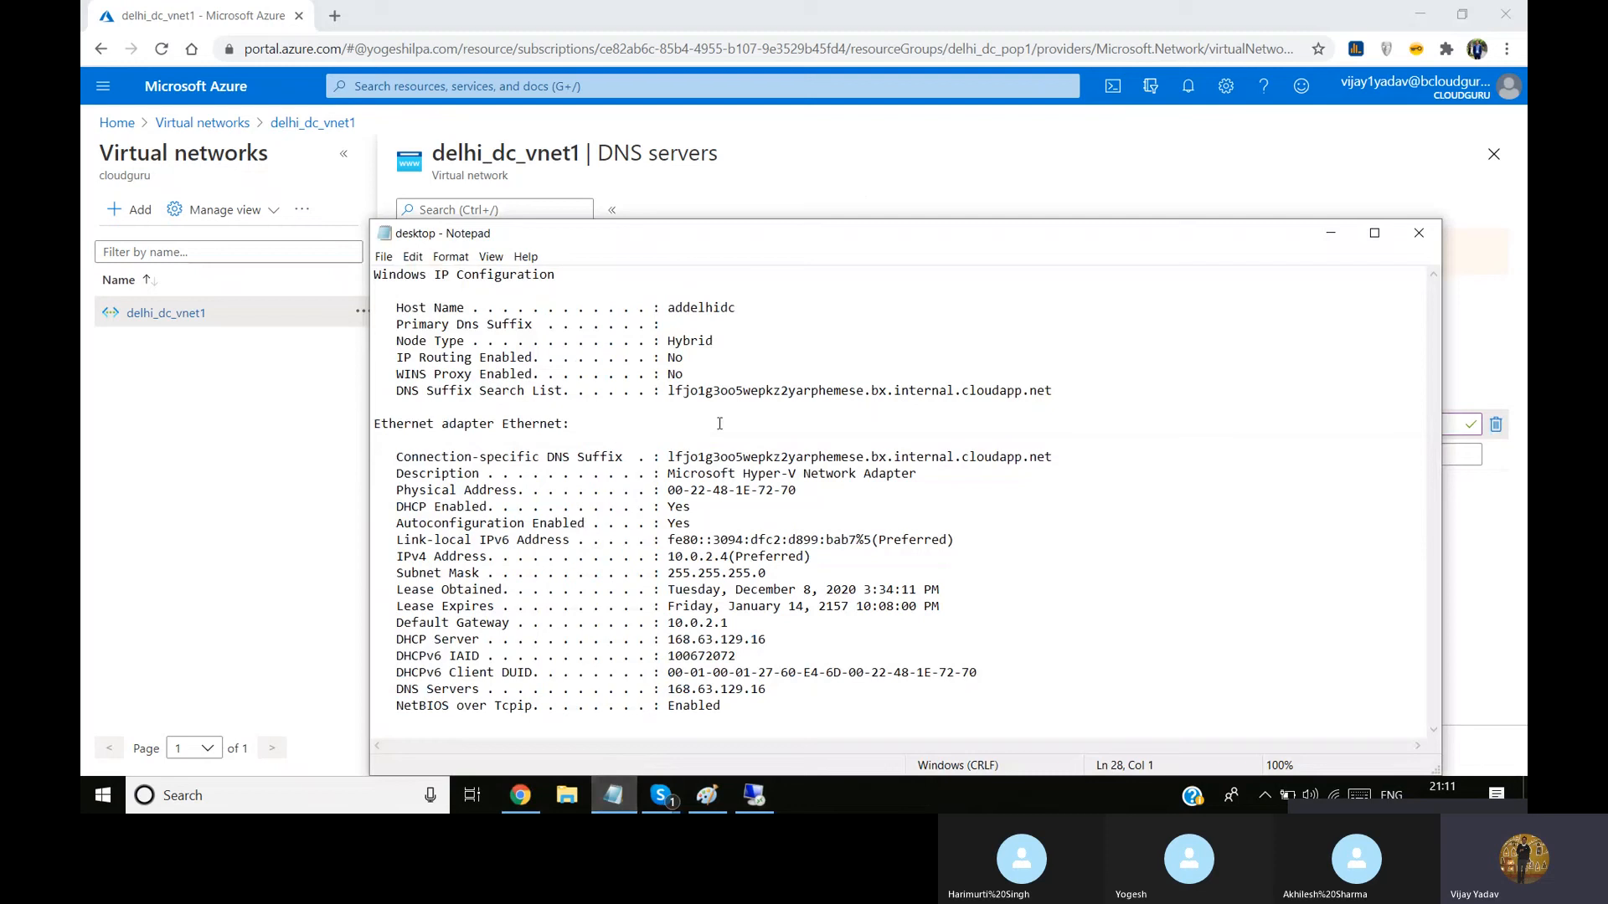
drag(730, 557, 670, 562)
key(ctrl+c)
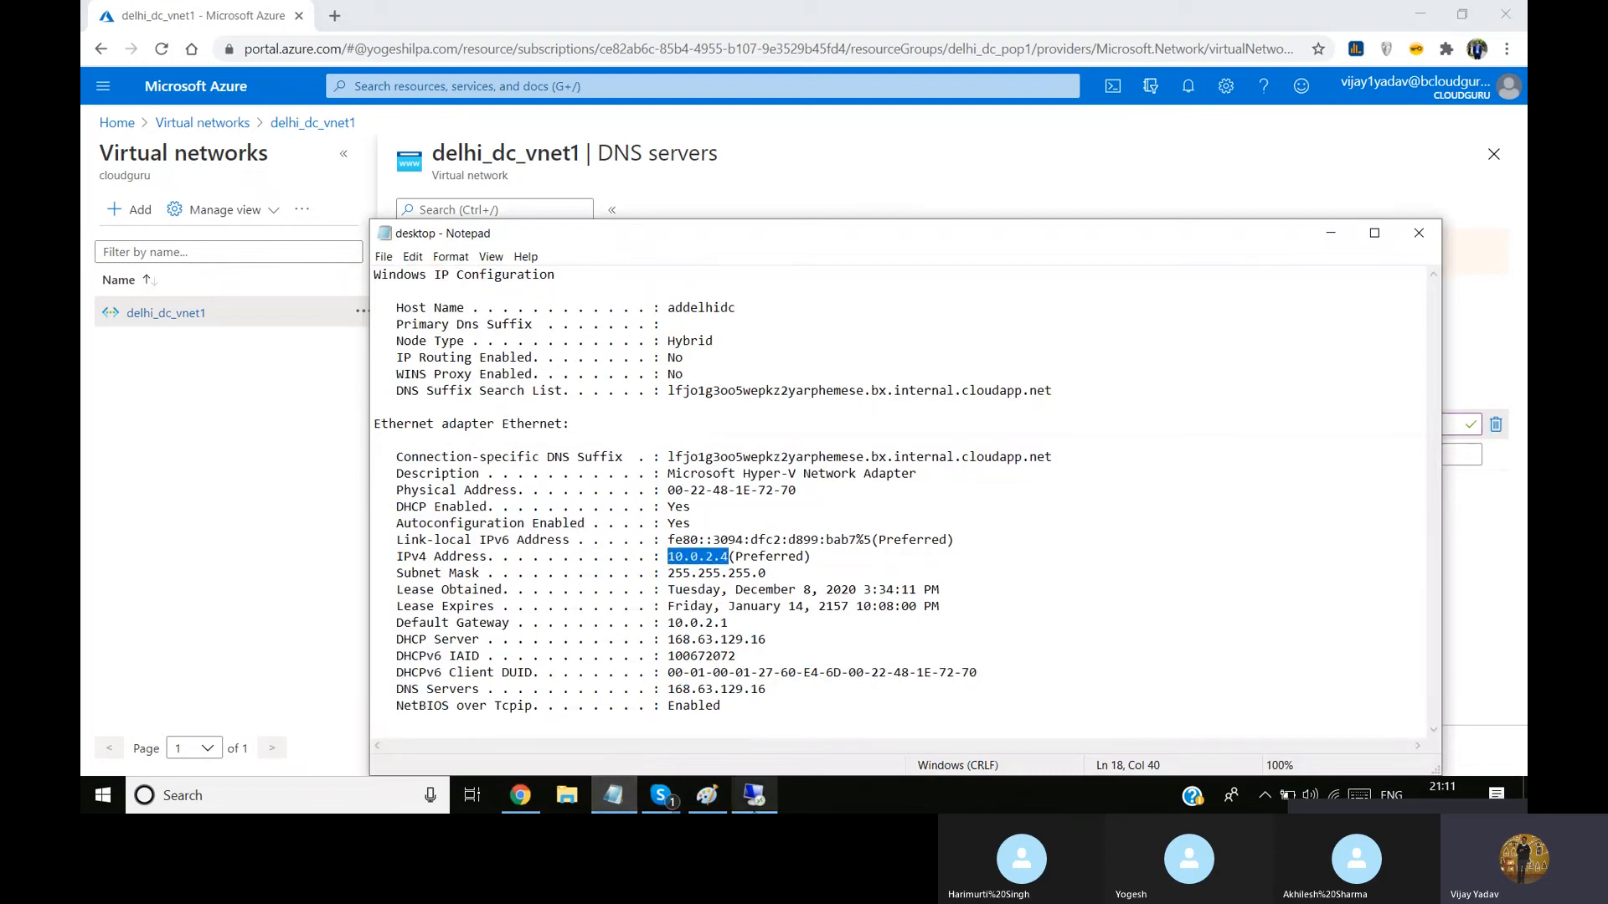
mouse_move(755, 811)
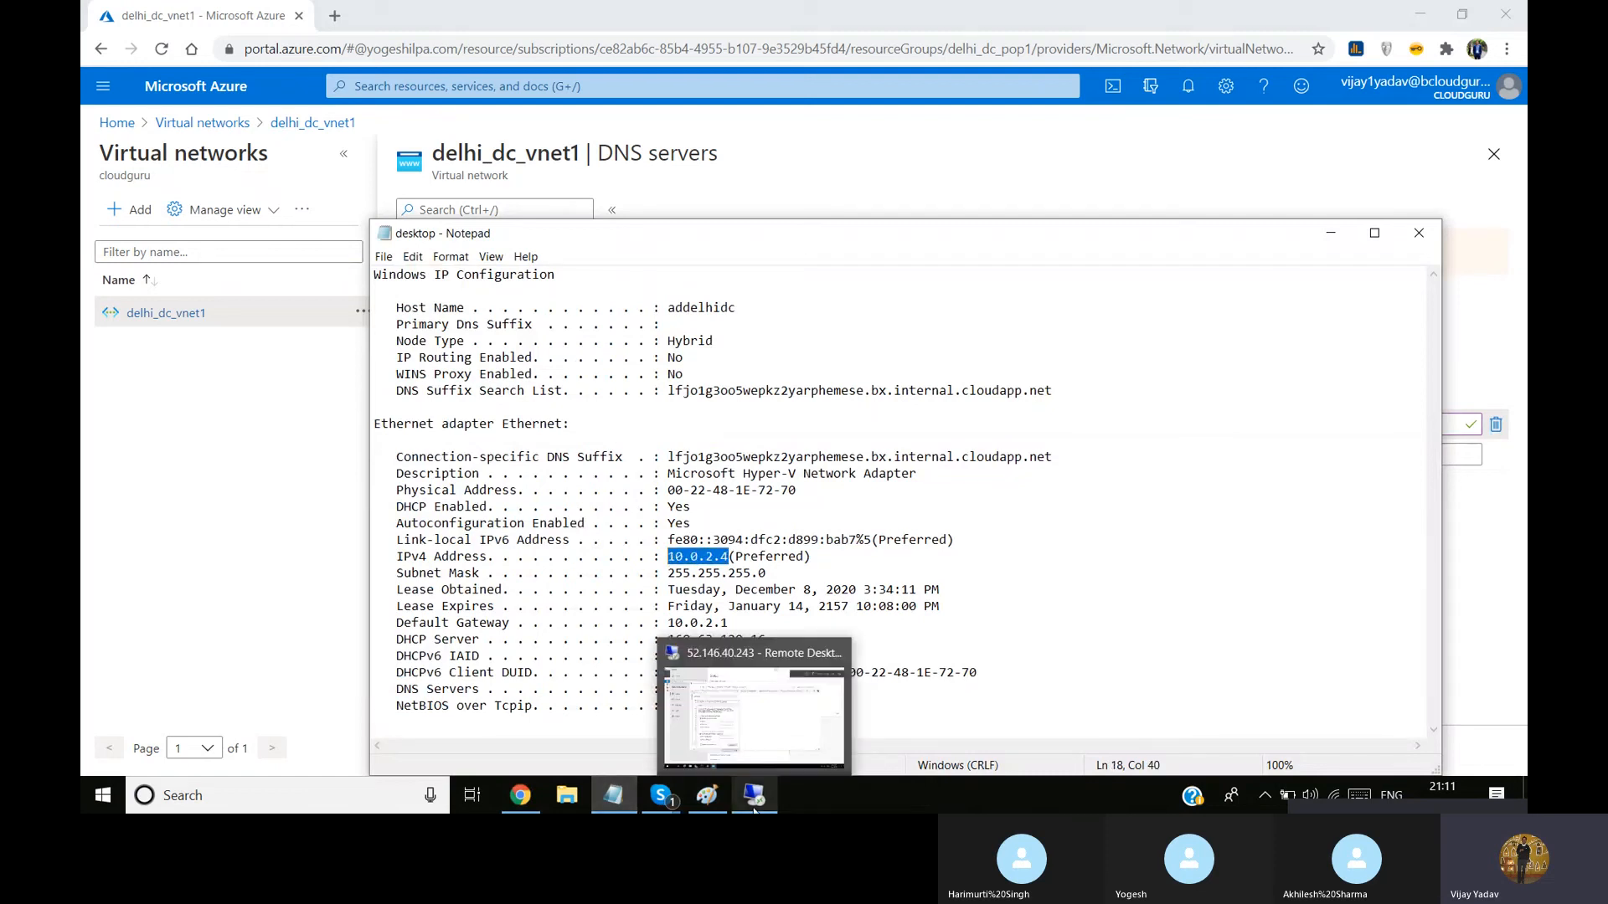
click(766, 748)
click(768, 748)
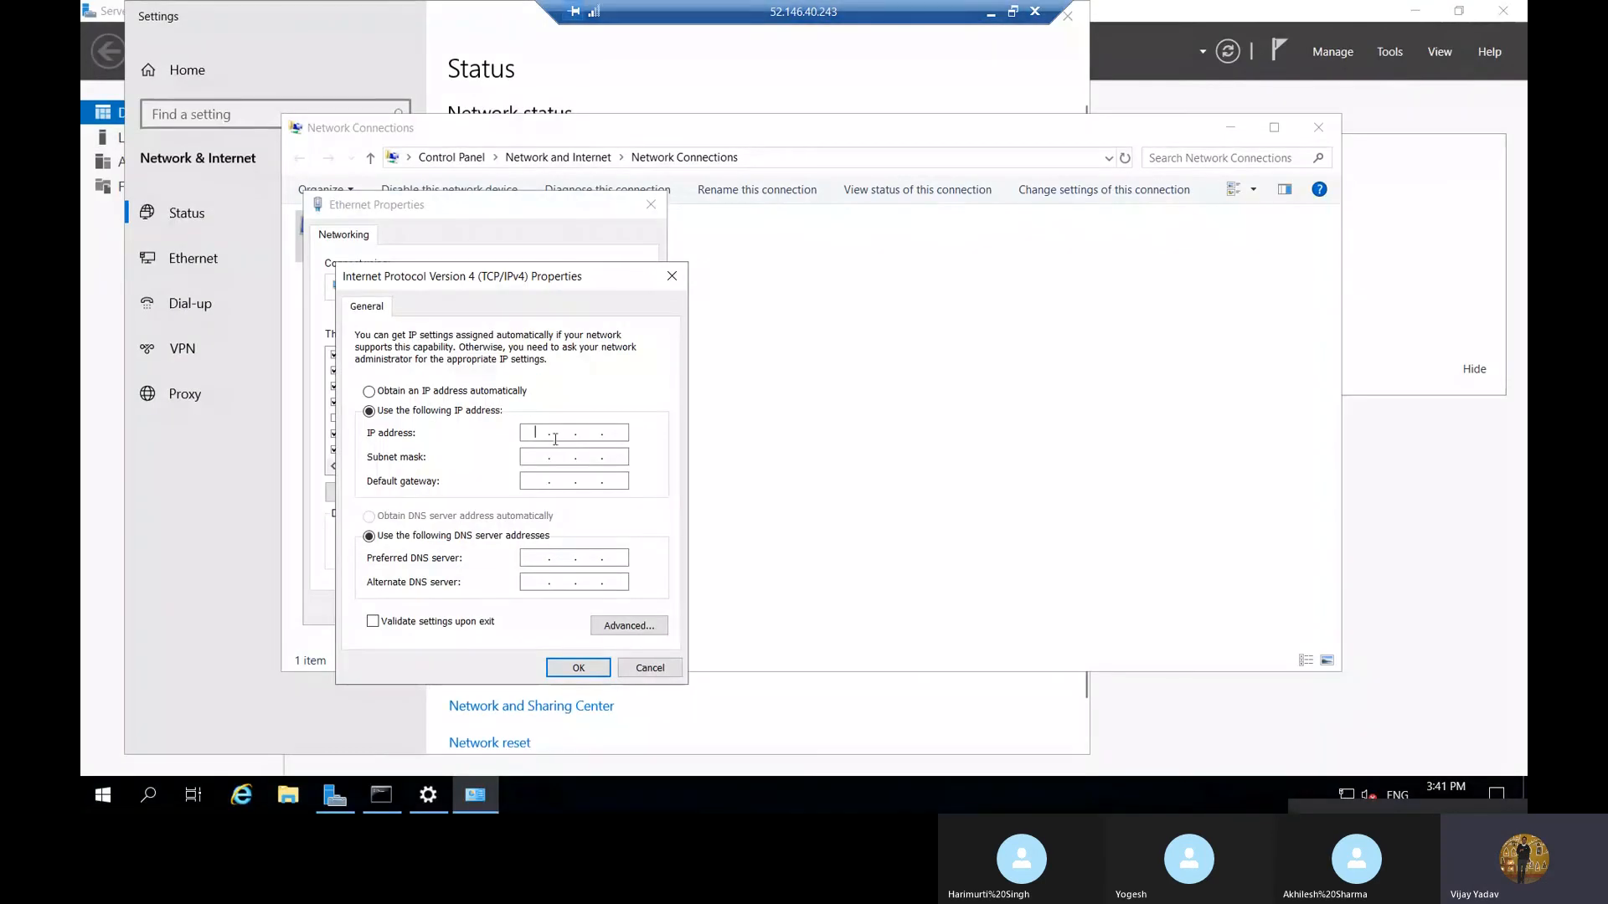
Set the IP address to 10.0.2.4, subnet mask to 255.255.255.0, default gateway to 10.0.2.1 and preferred DNS server to 10.0.2.4
key(ctrl+v)
click(543, 458)
click(542, 482)
key(ctrl+v)
key(BackSpace)
text(1552)
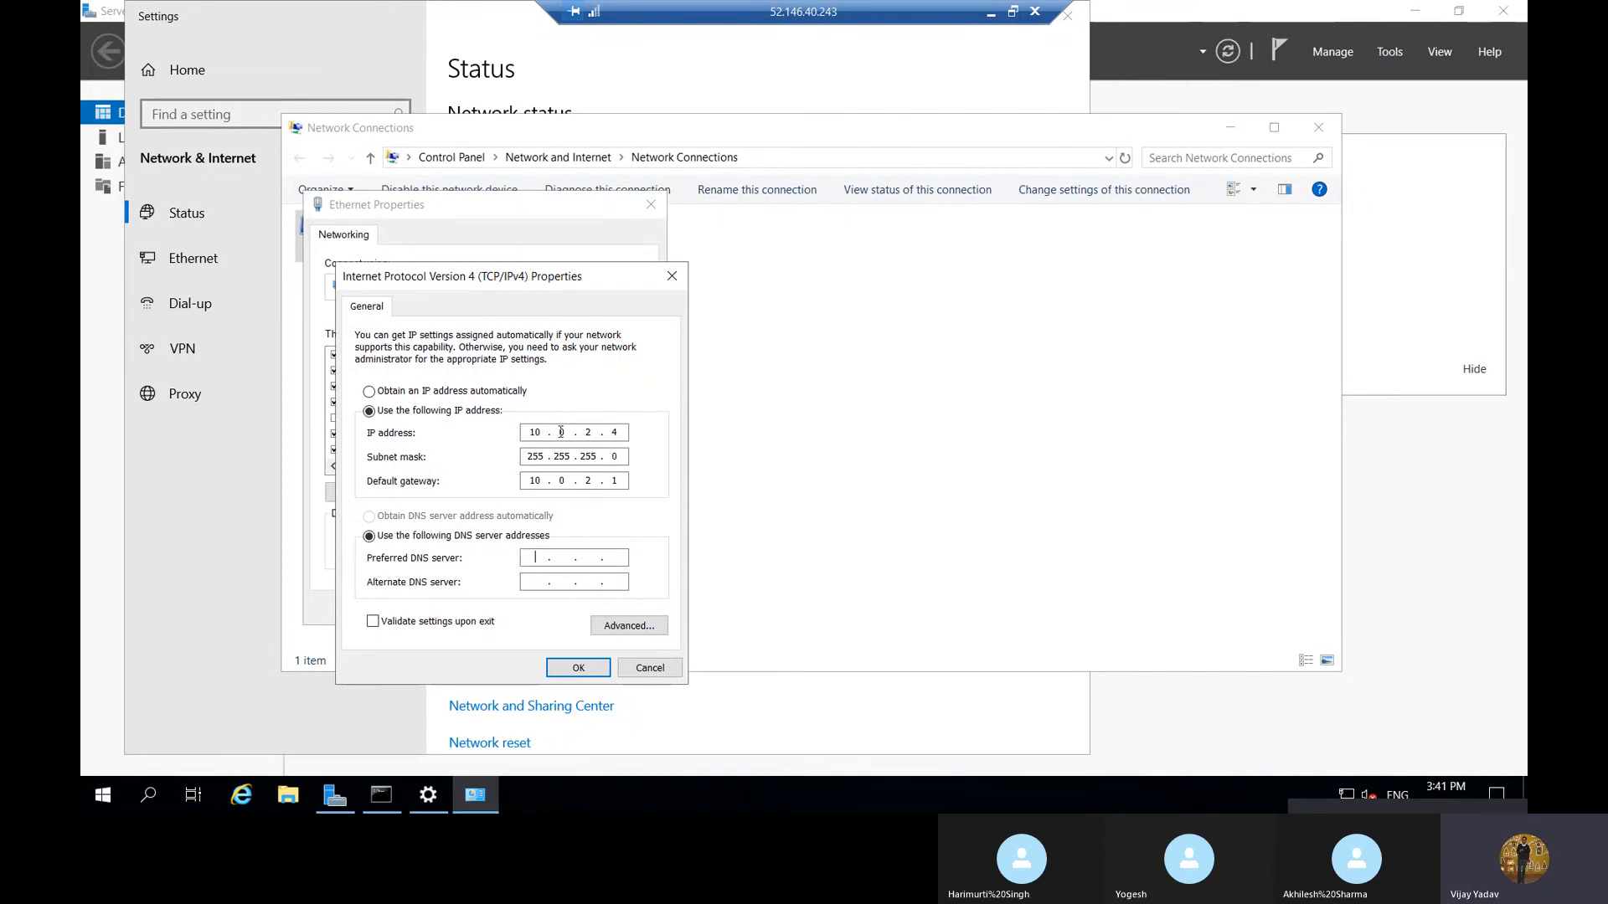
text(10.0.2.4)
Copy the DHCP server address from the Notepad IP configuration and set the remote adapter's alternate DNS server to 168.63.129.16
click(991, 14)
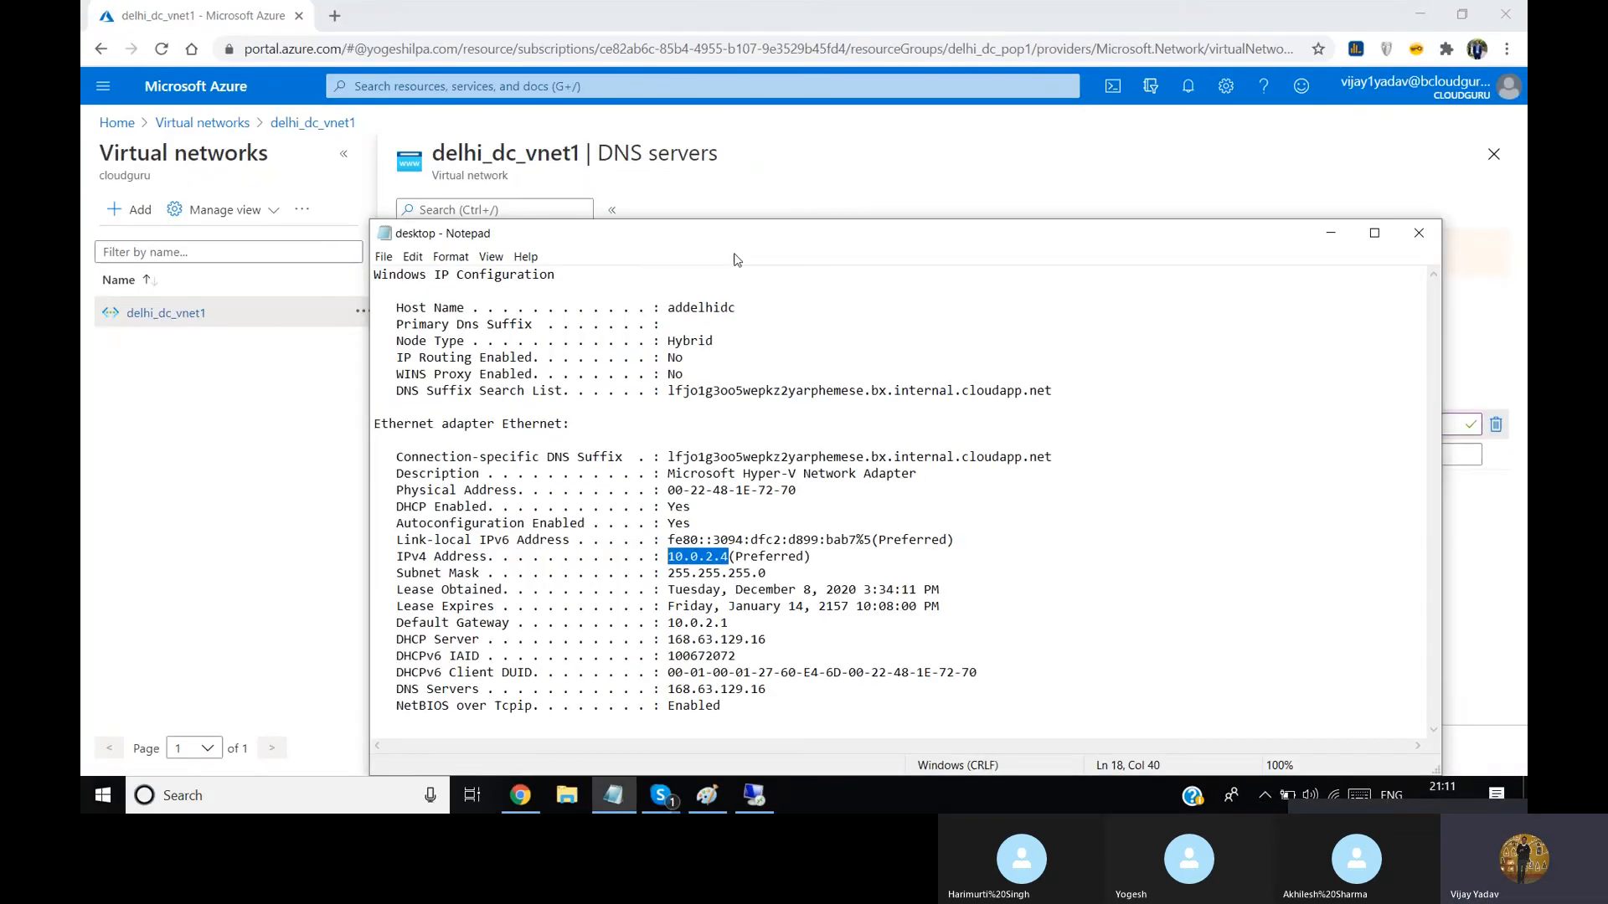
drag(767, 640, 677, 640)
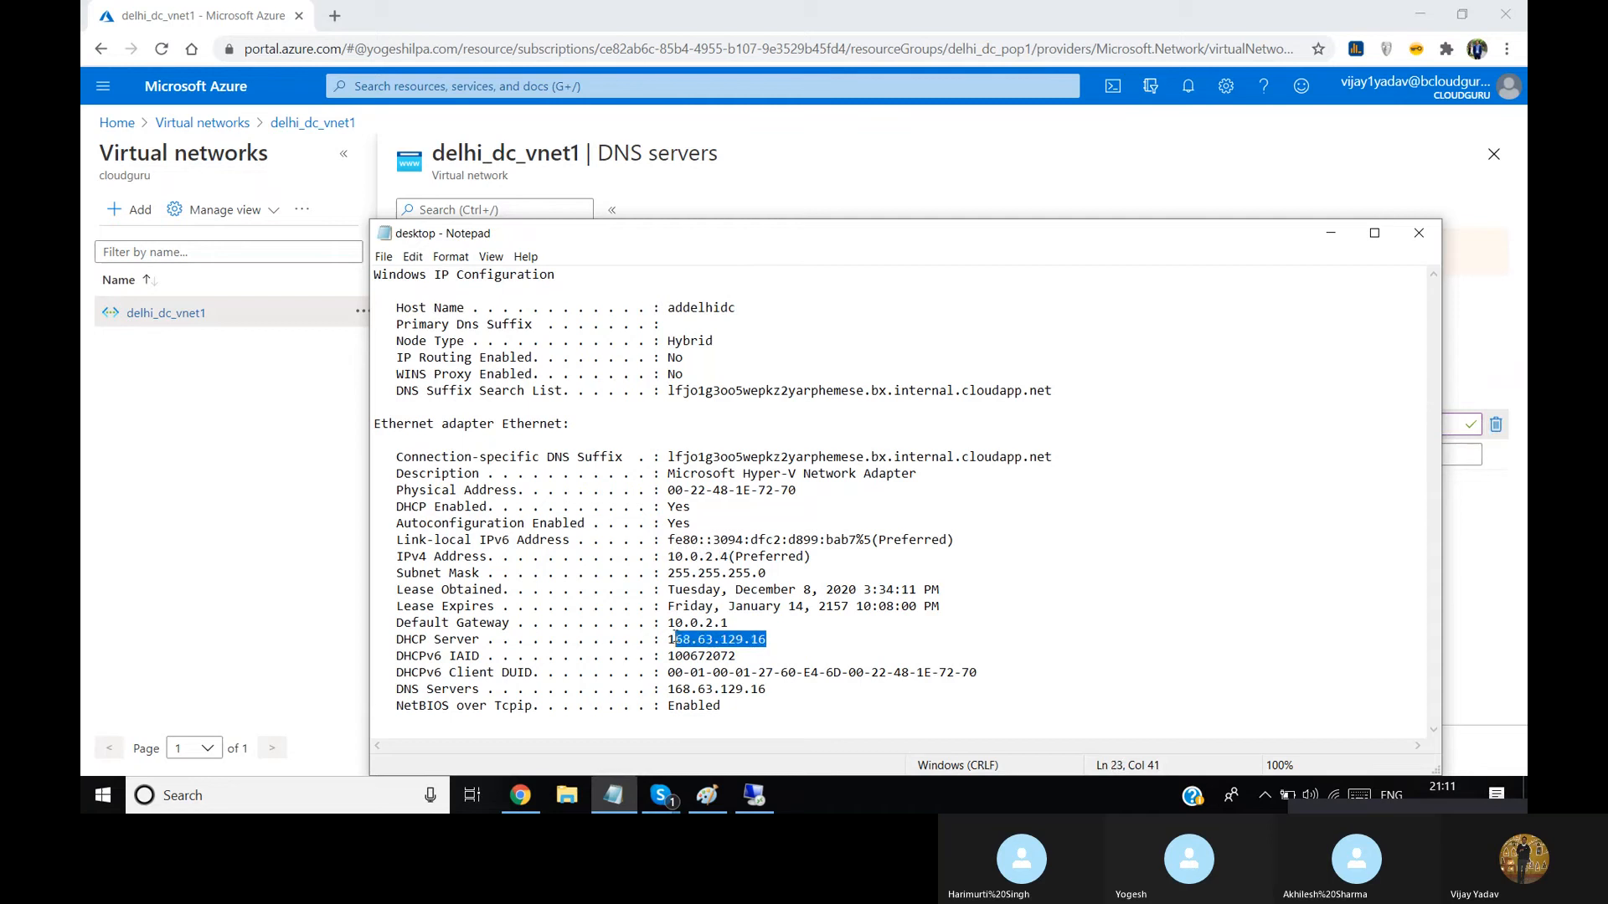
key(alt+Tab)
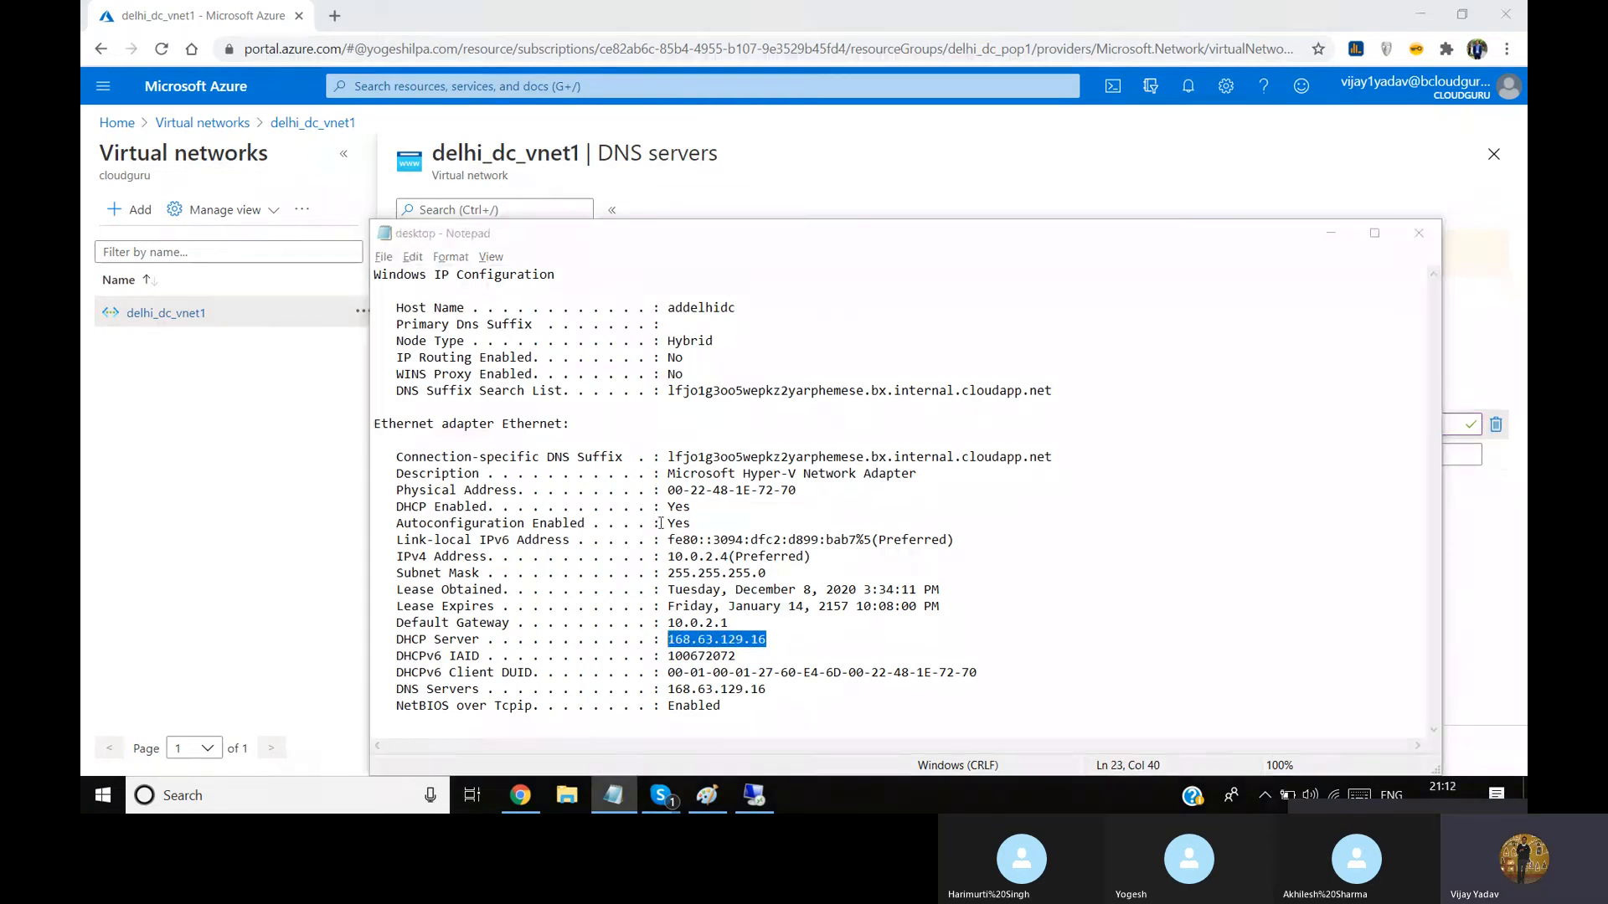
text(168.63.129.16)
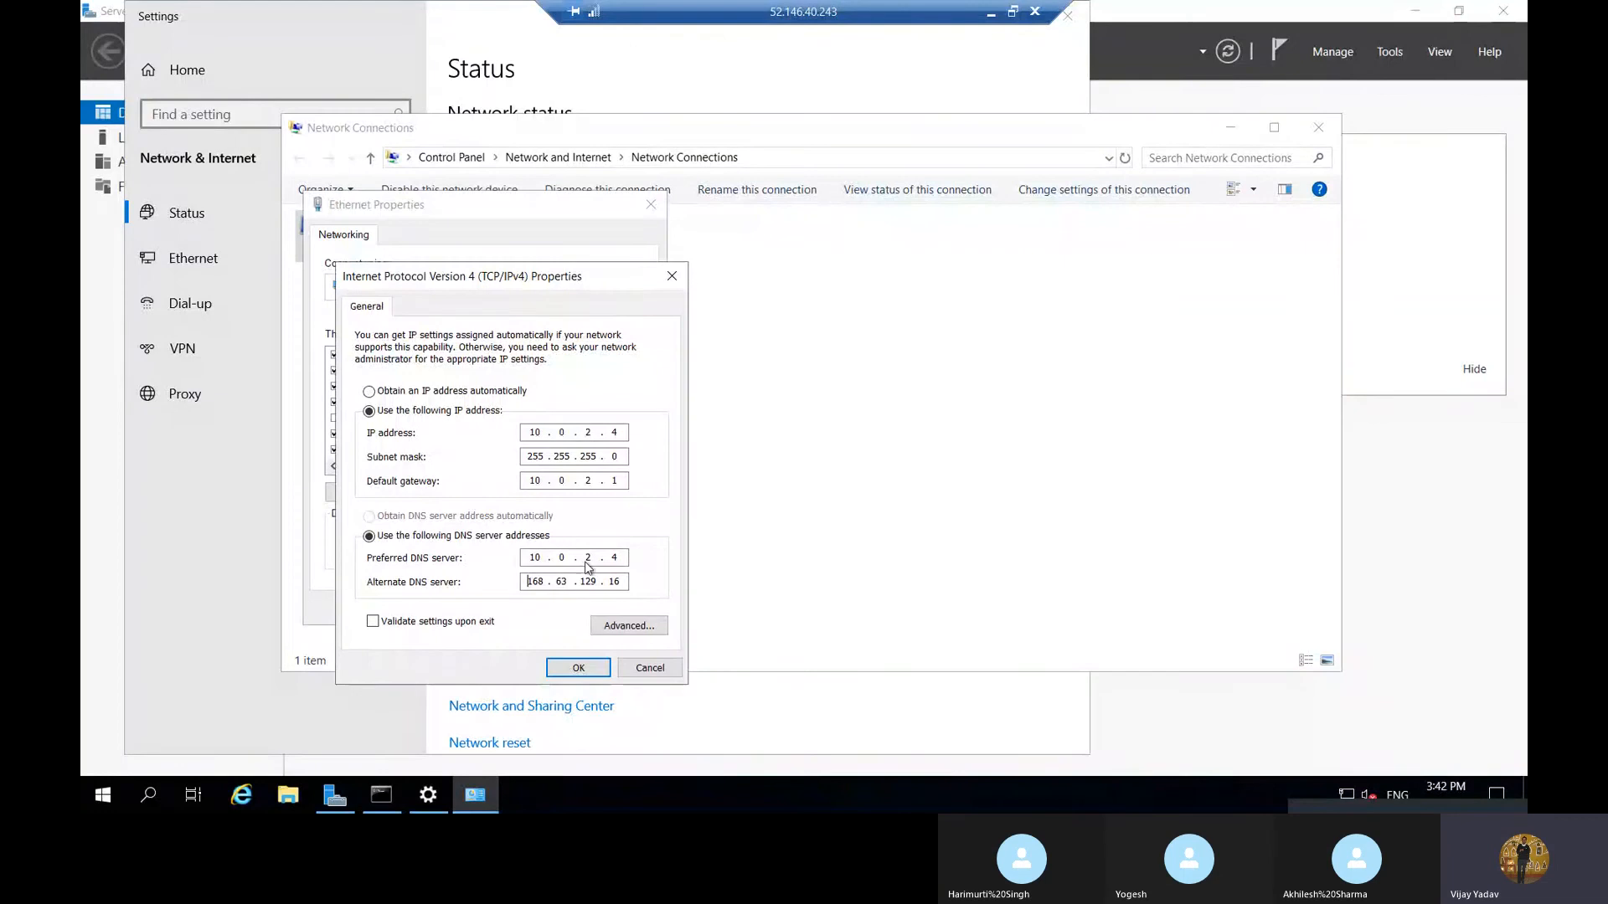
Minimize the Notepad notes, return to the remote session and apply the TCP/IPv4 settings to the Ethernet adapter
key(alt+Tab)
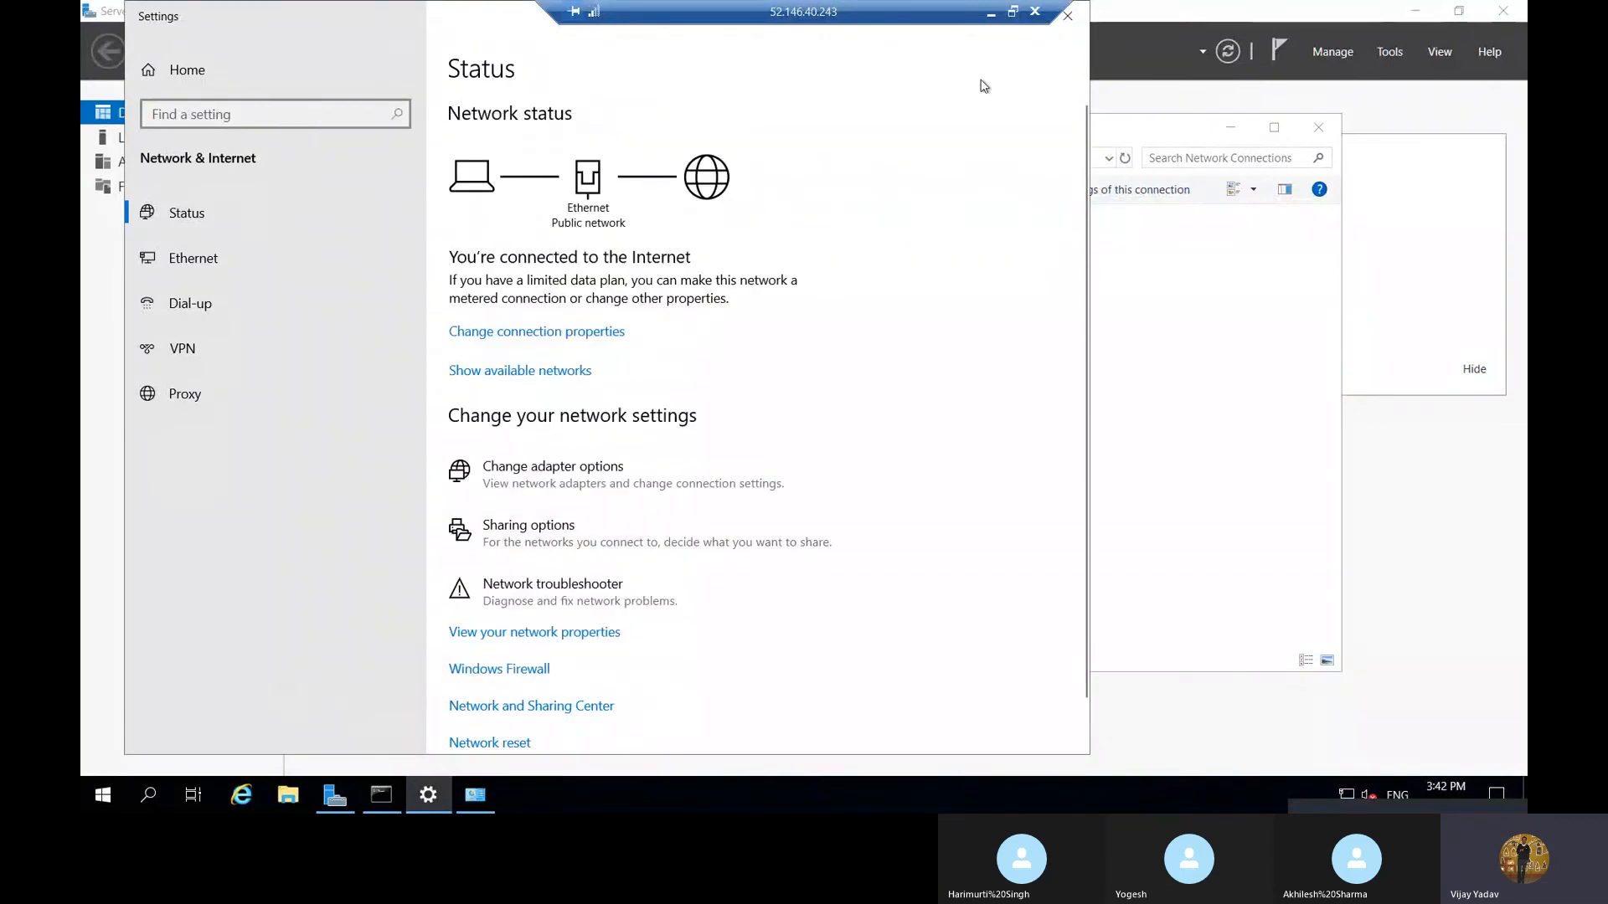
click(992, 15)
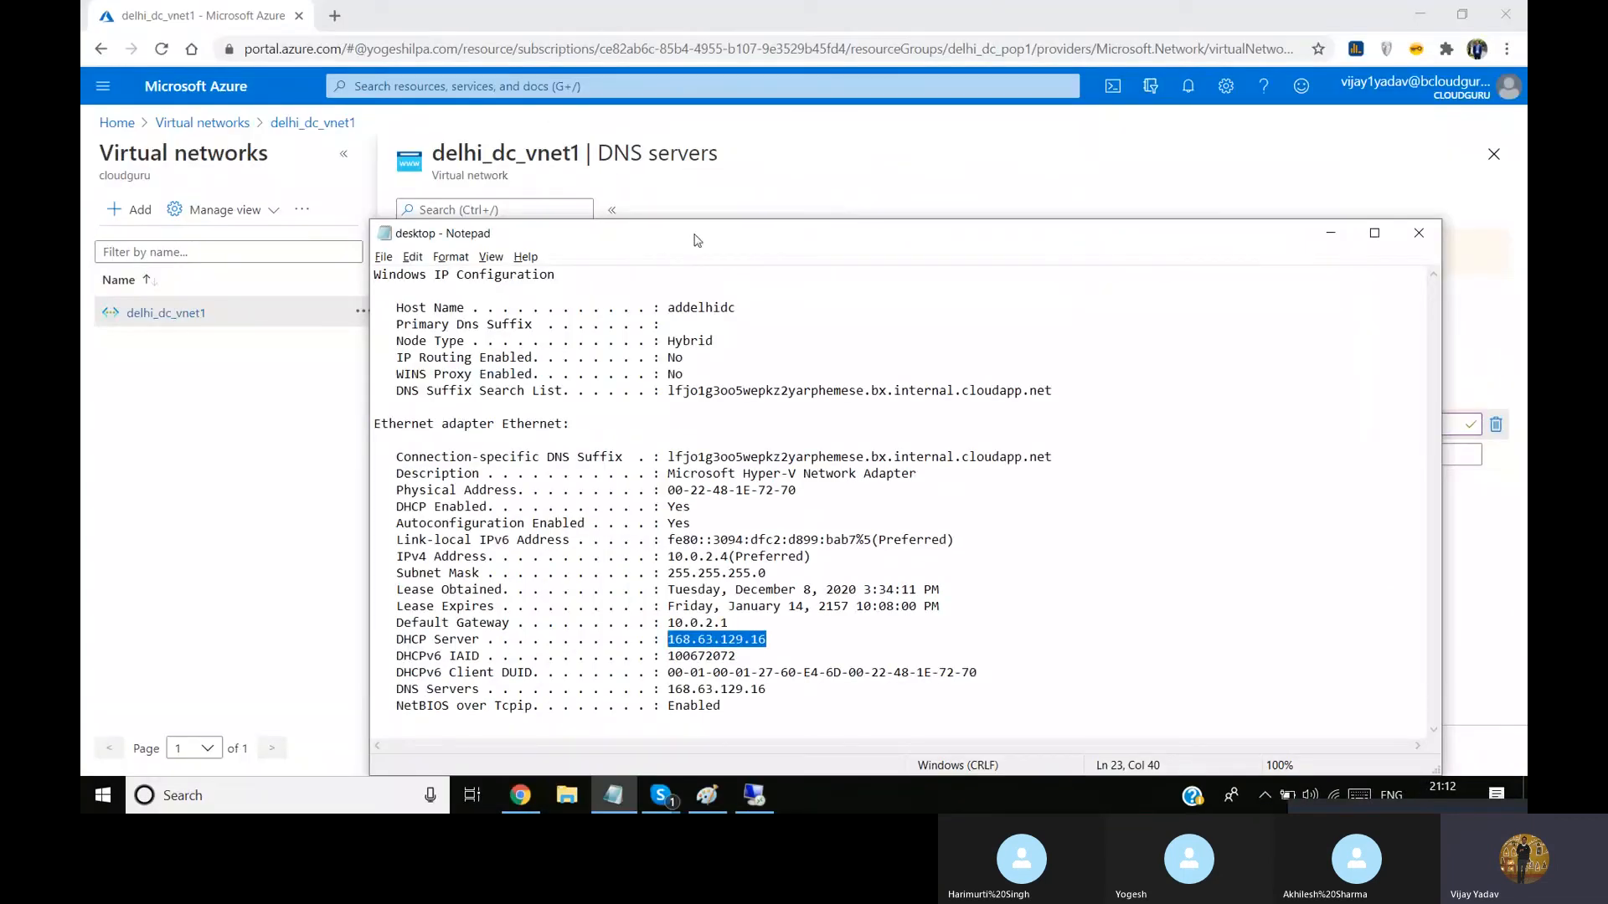
click(1331, 233)
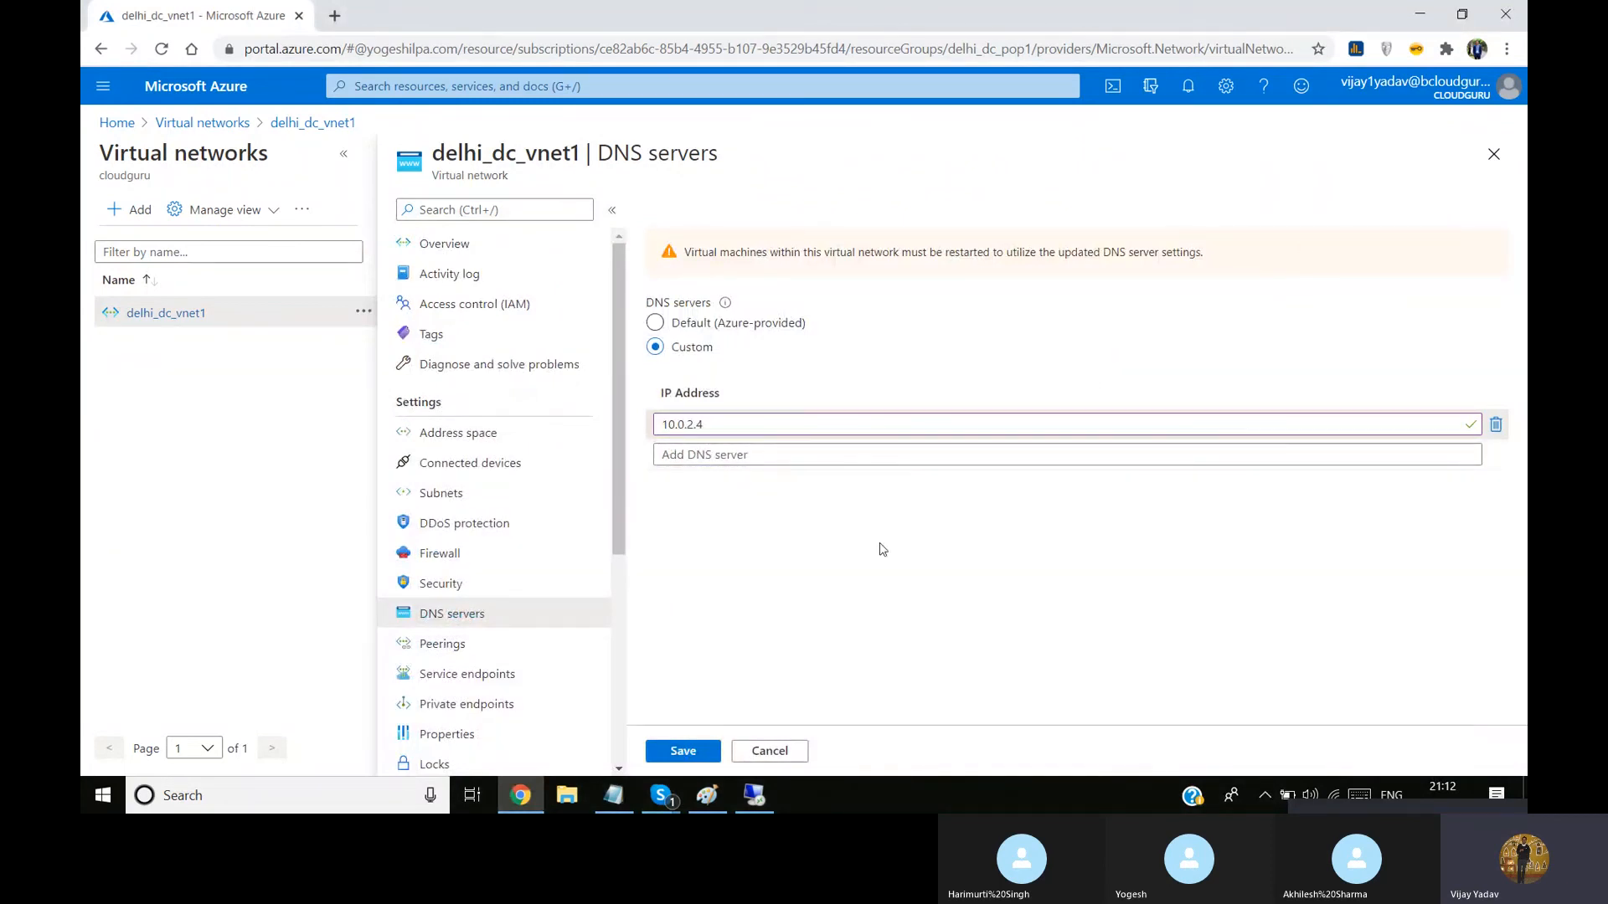
click(756, 796)
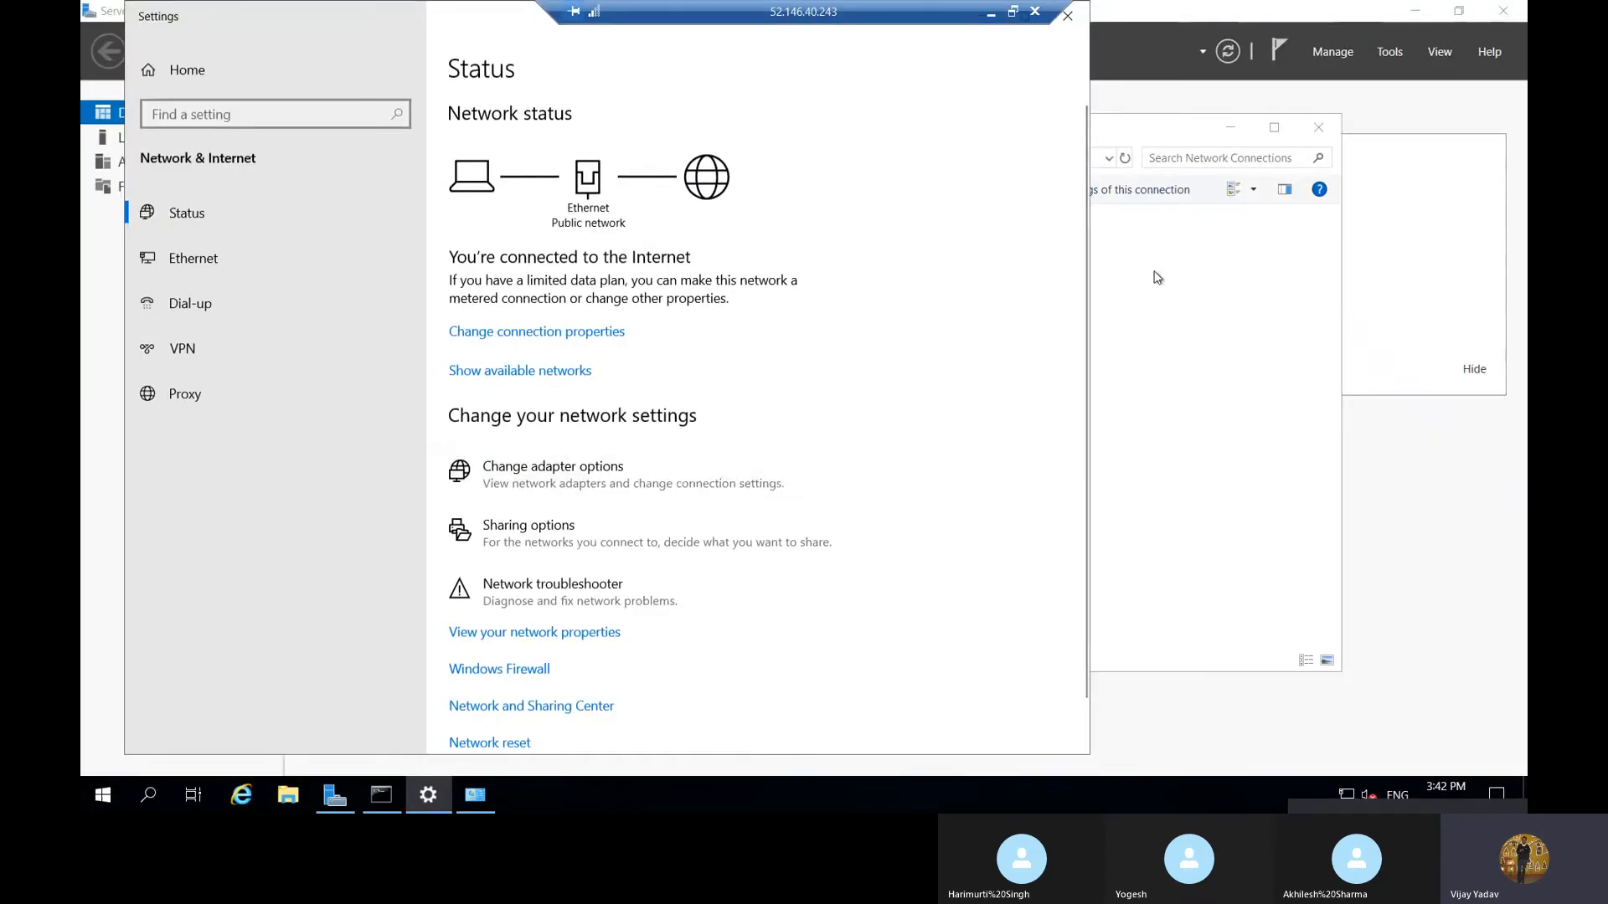
click(1153, 277)
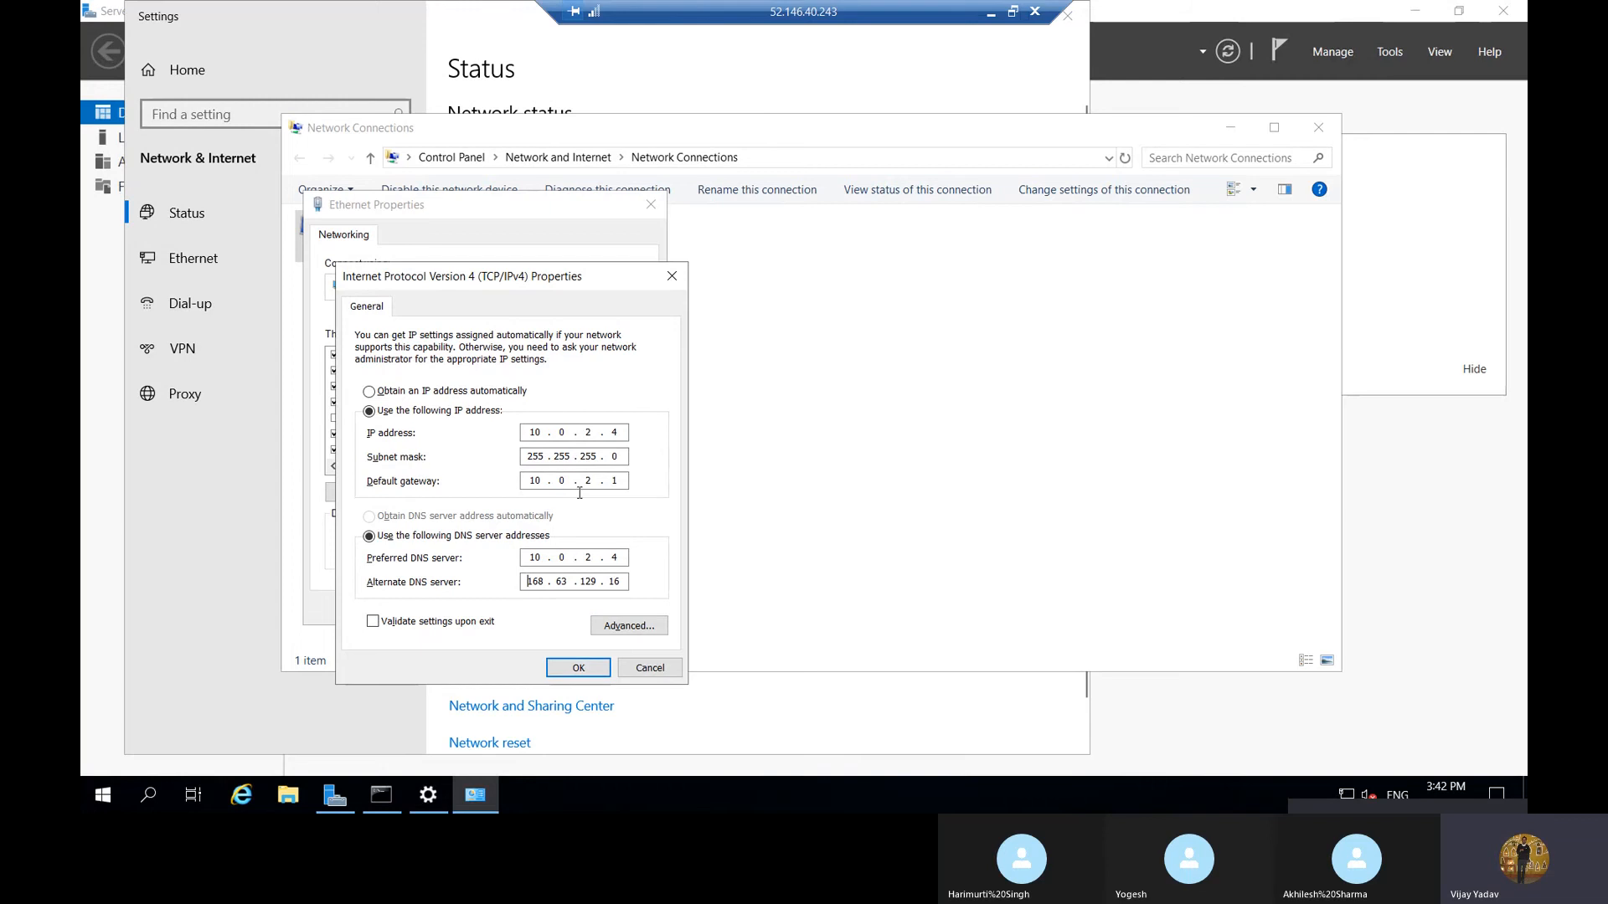
click(581, 669)
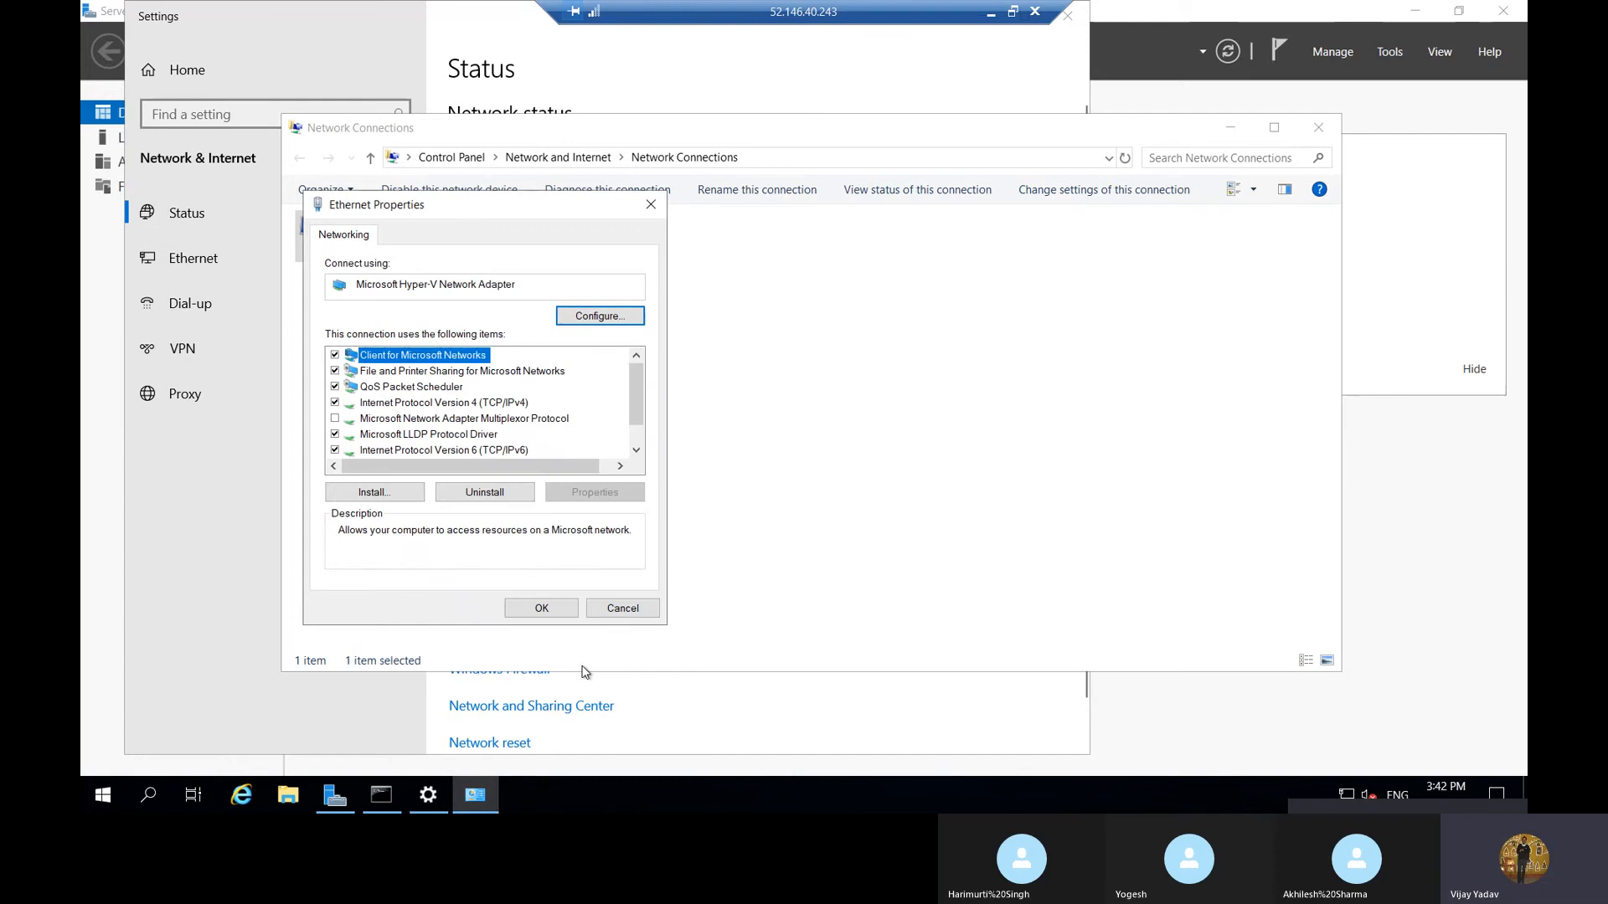
click(540, 609)
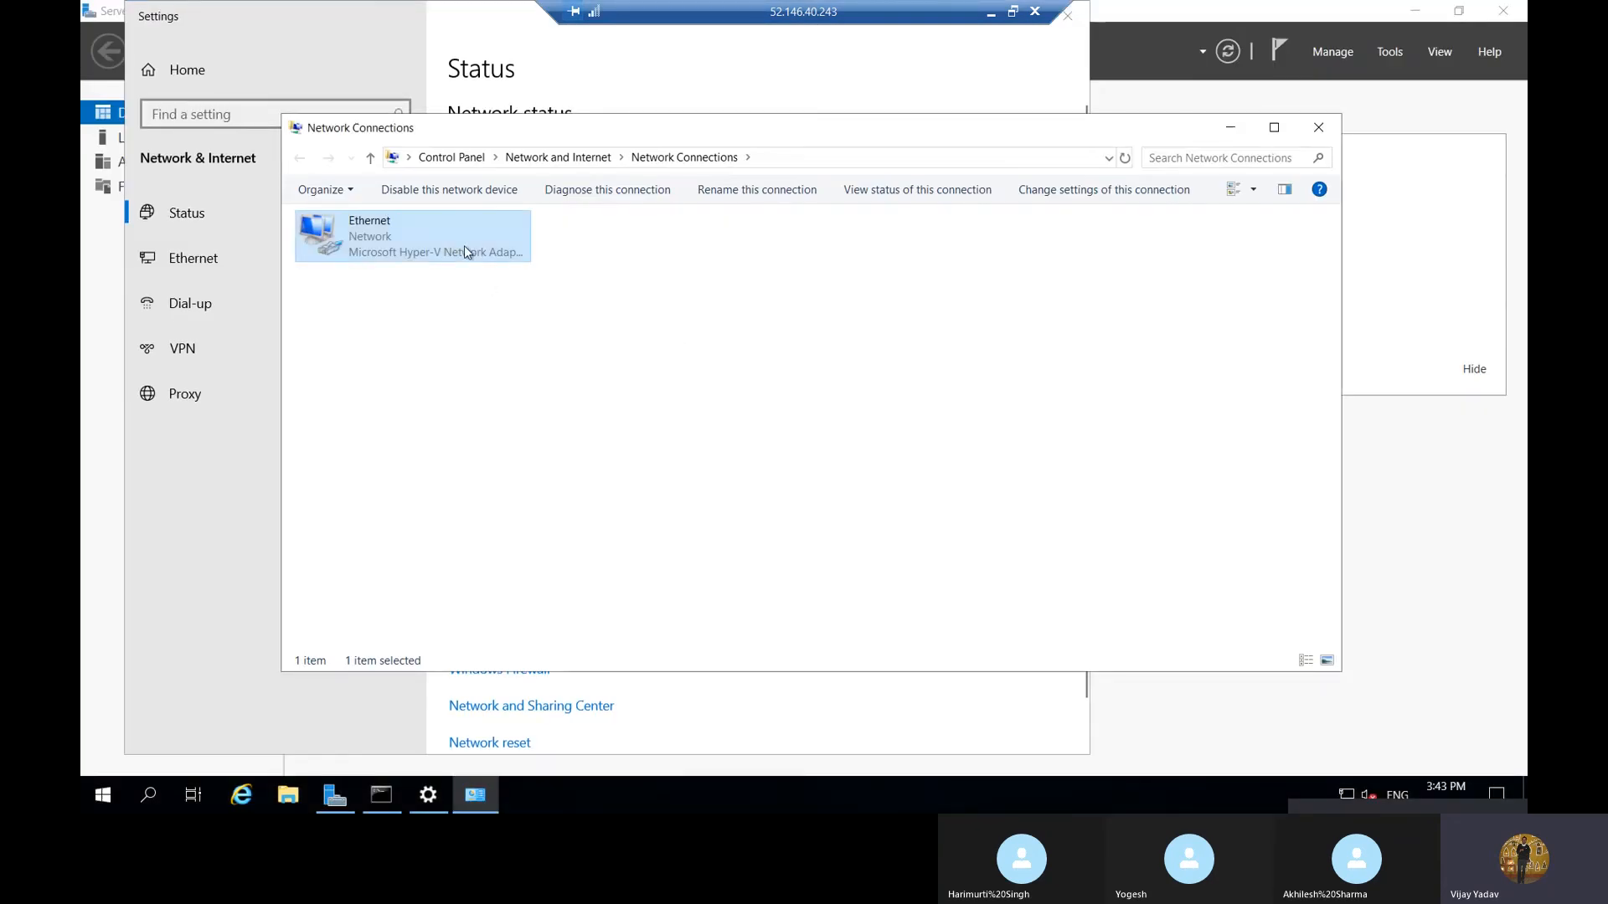
Check the Ethernet adapter's saved TCP/IPv4 settings without changing them, and close the Network Connections and Settings windows
right_click(465, 251)
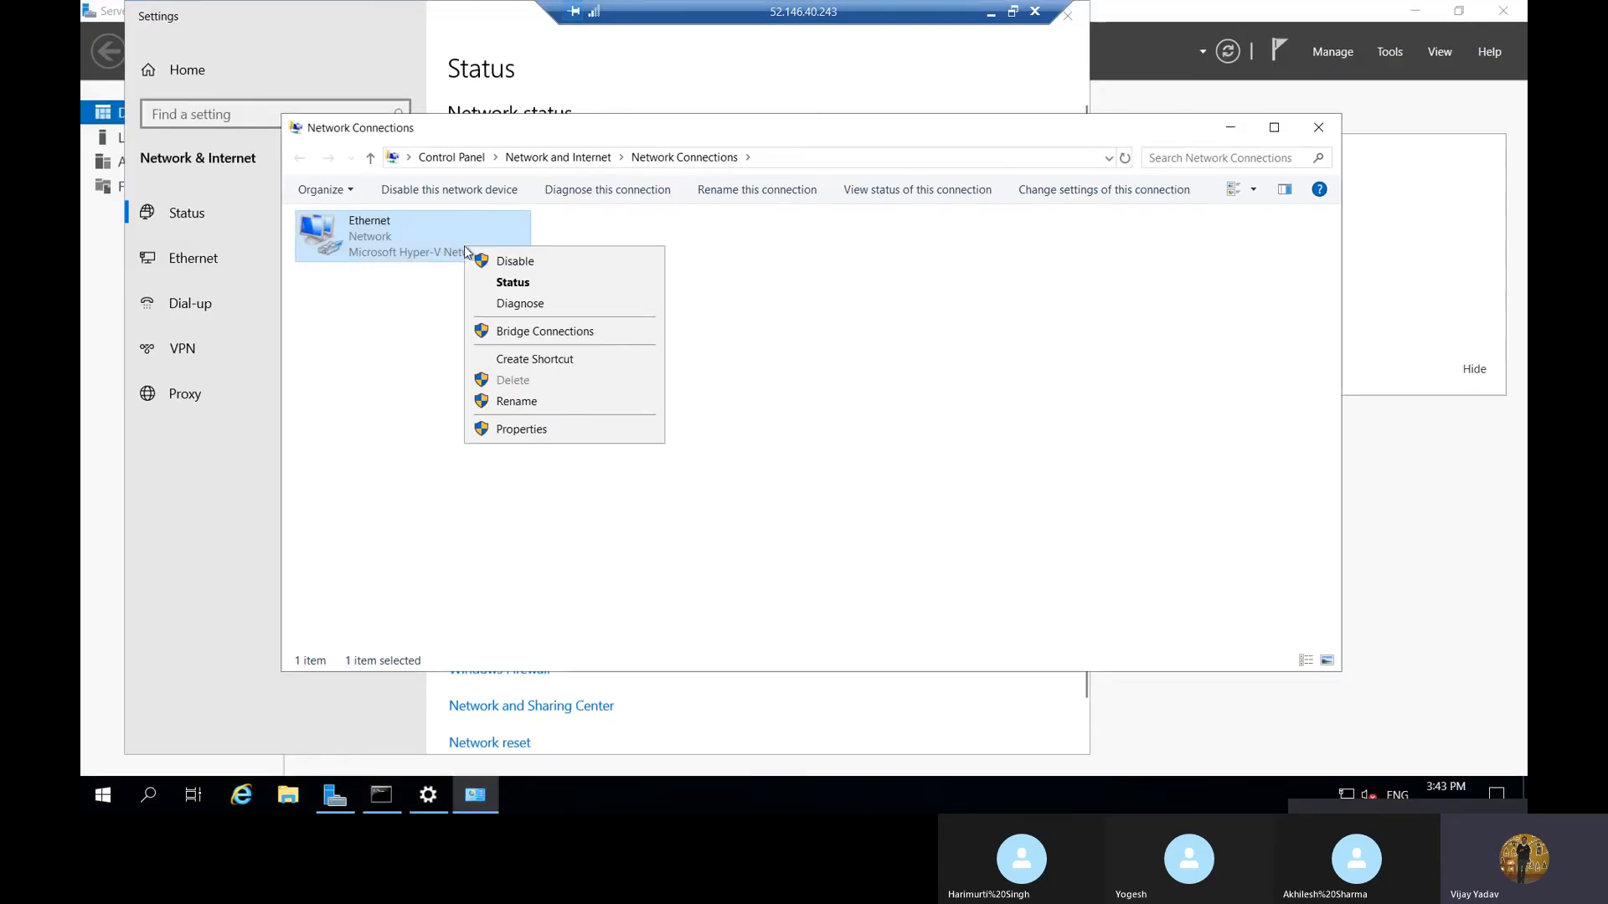
click(548, 430)
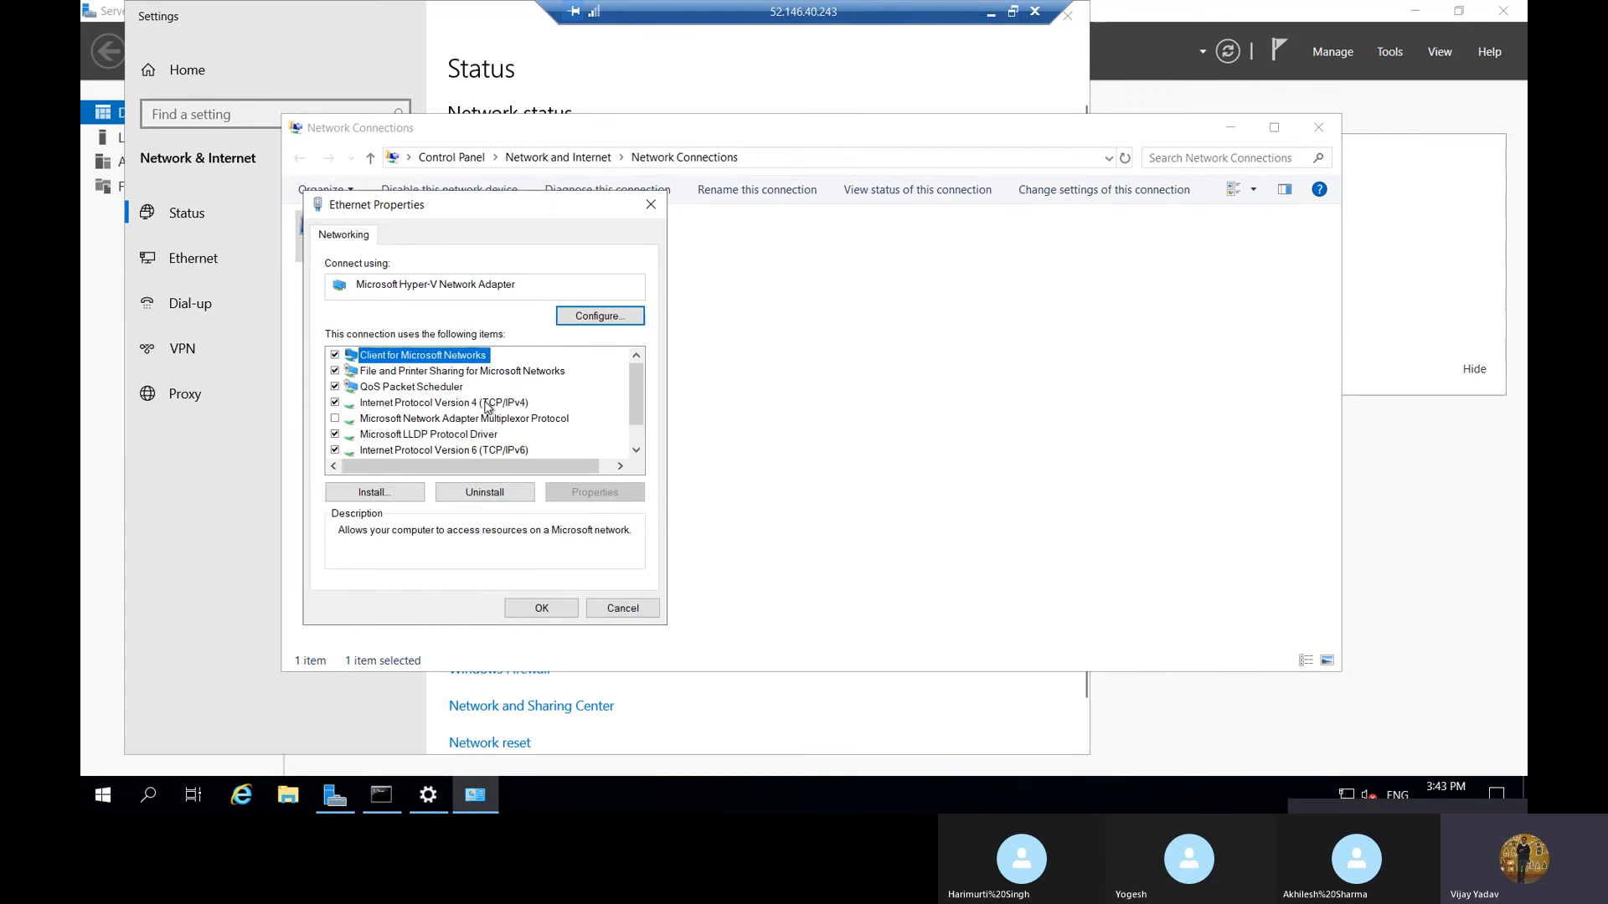
double_click(485, 403)
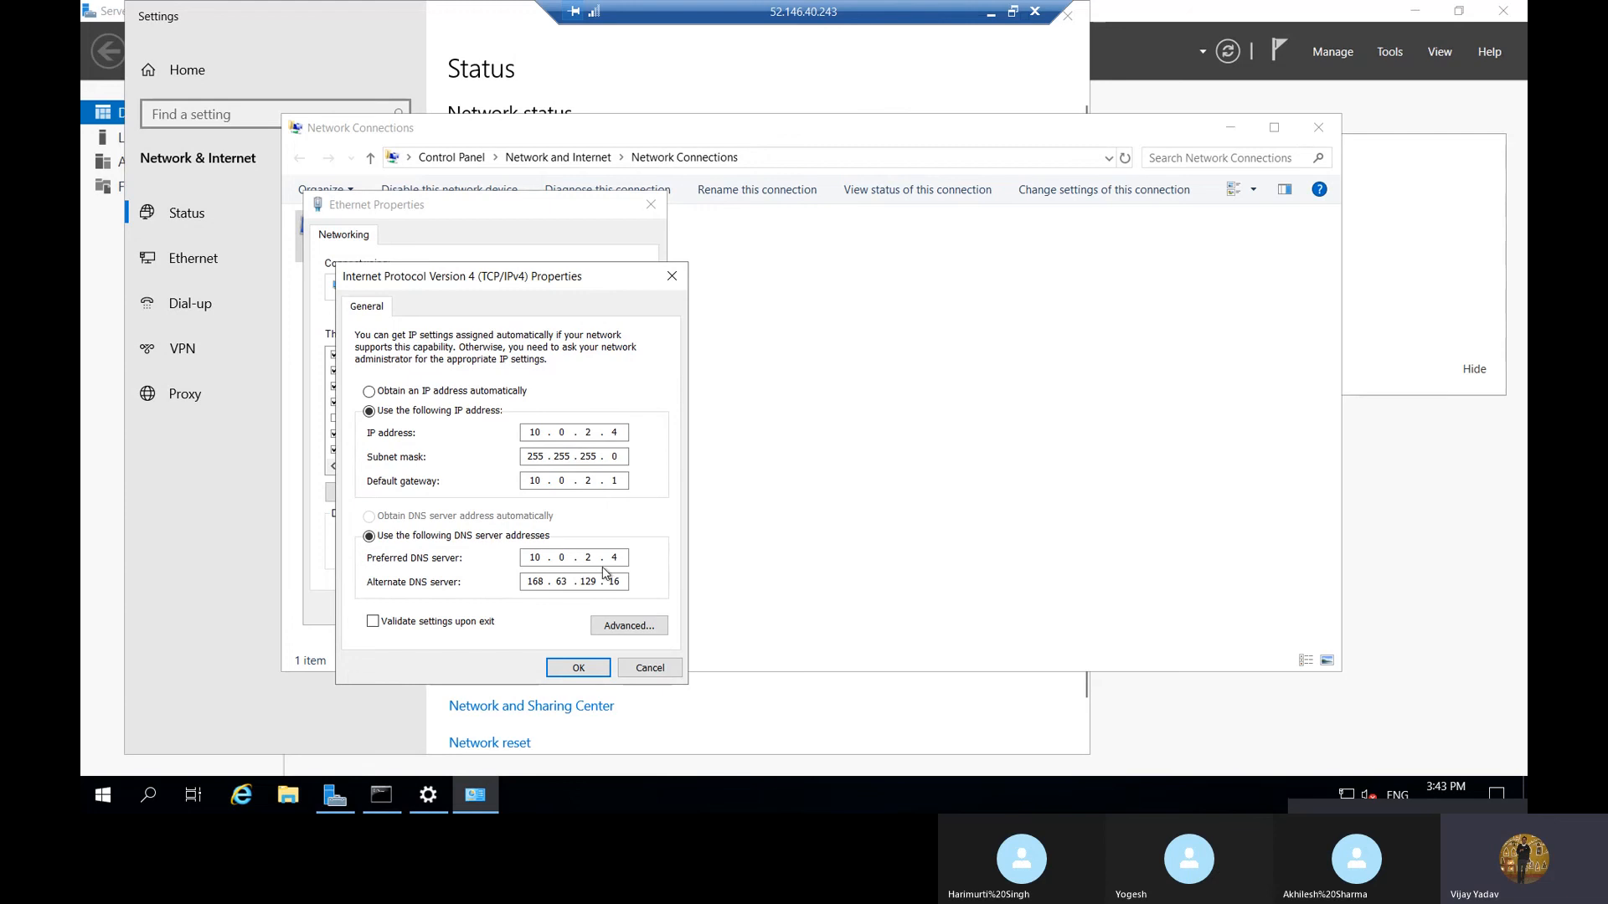
click(666, 672)
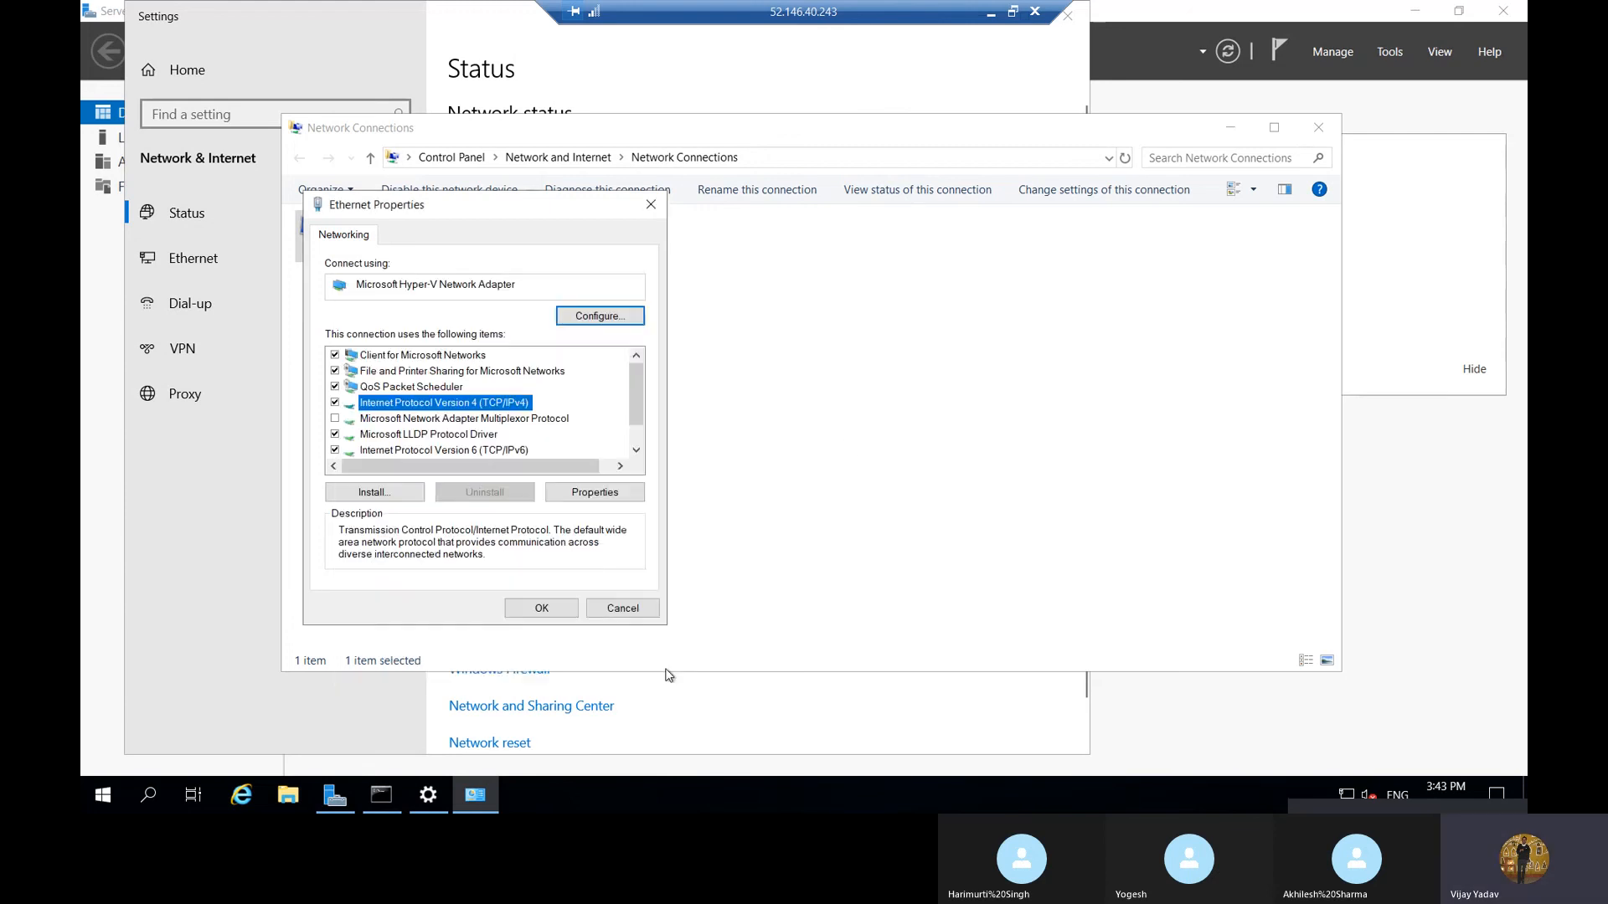
click(640, 608)
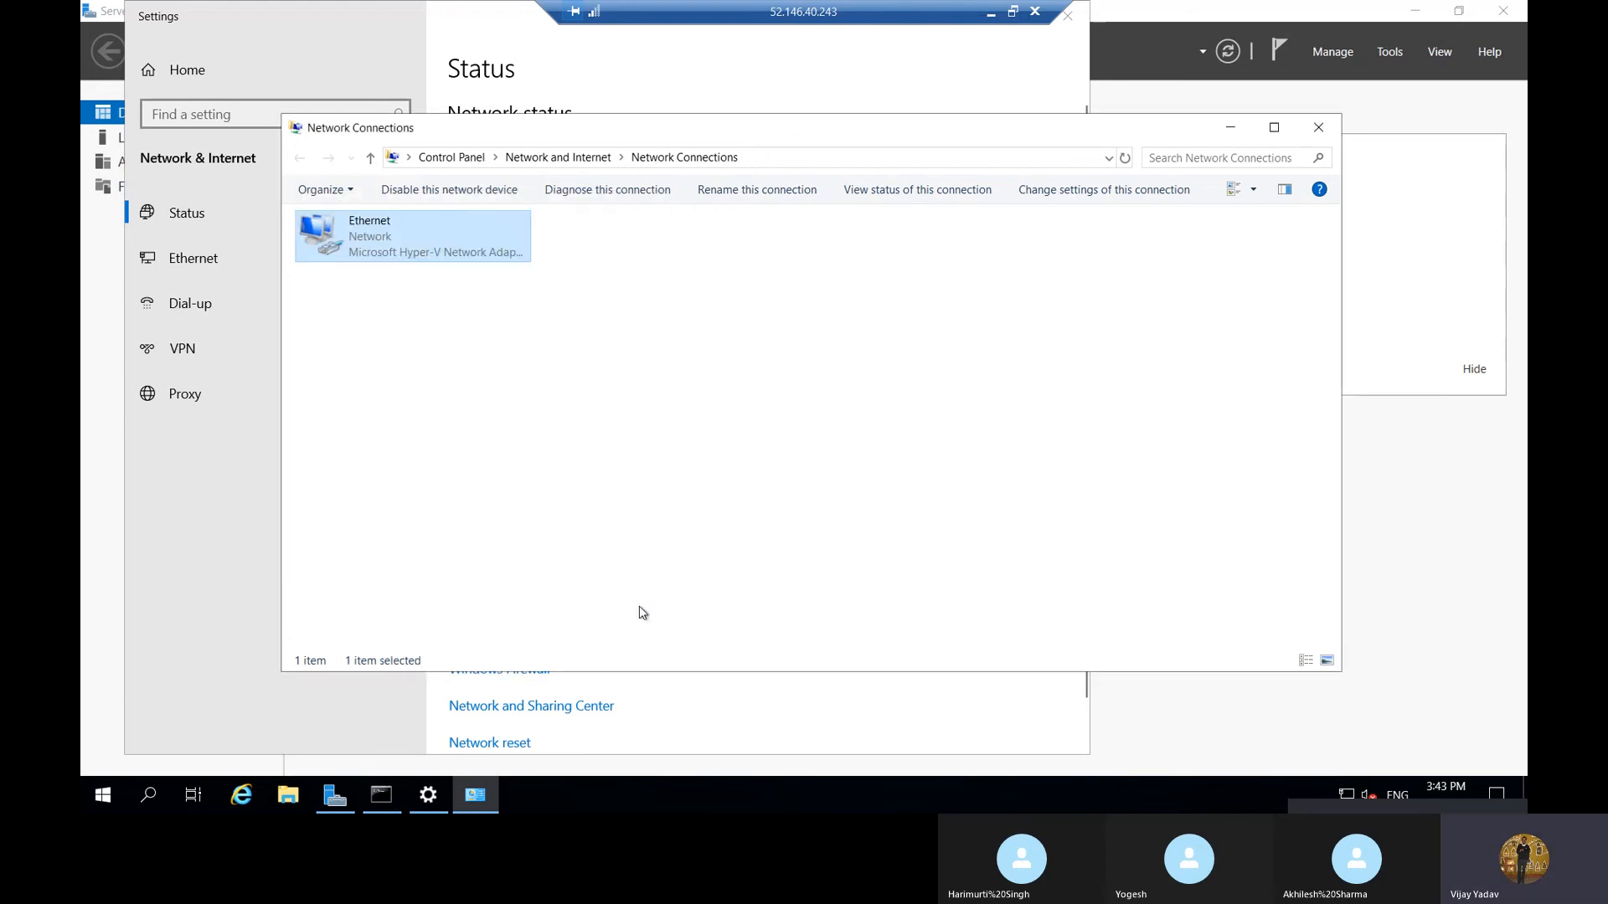
click(1318, 127)
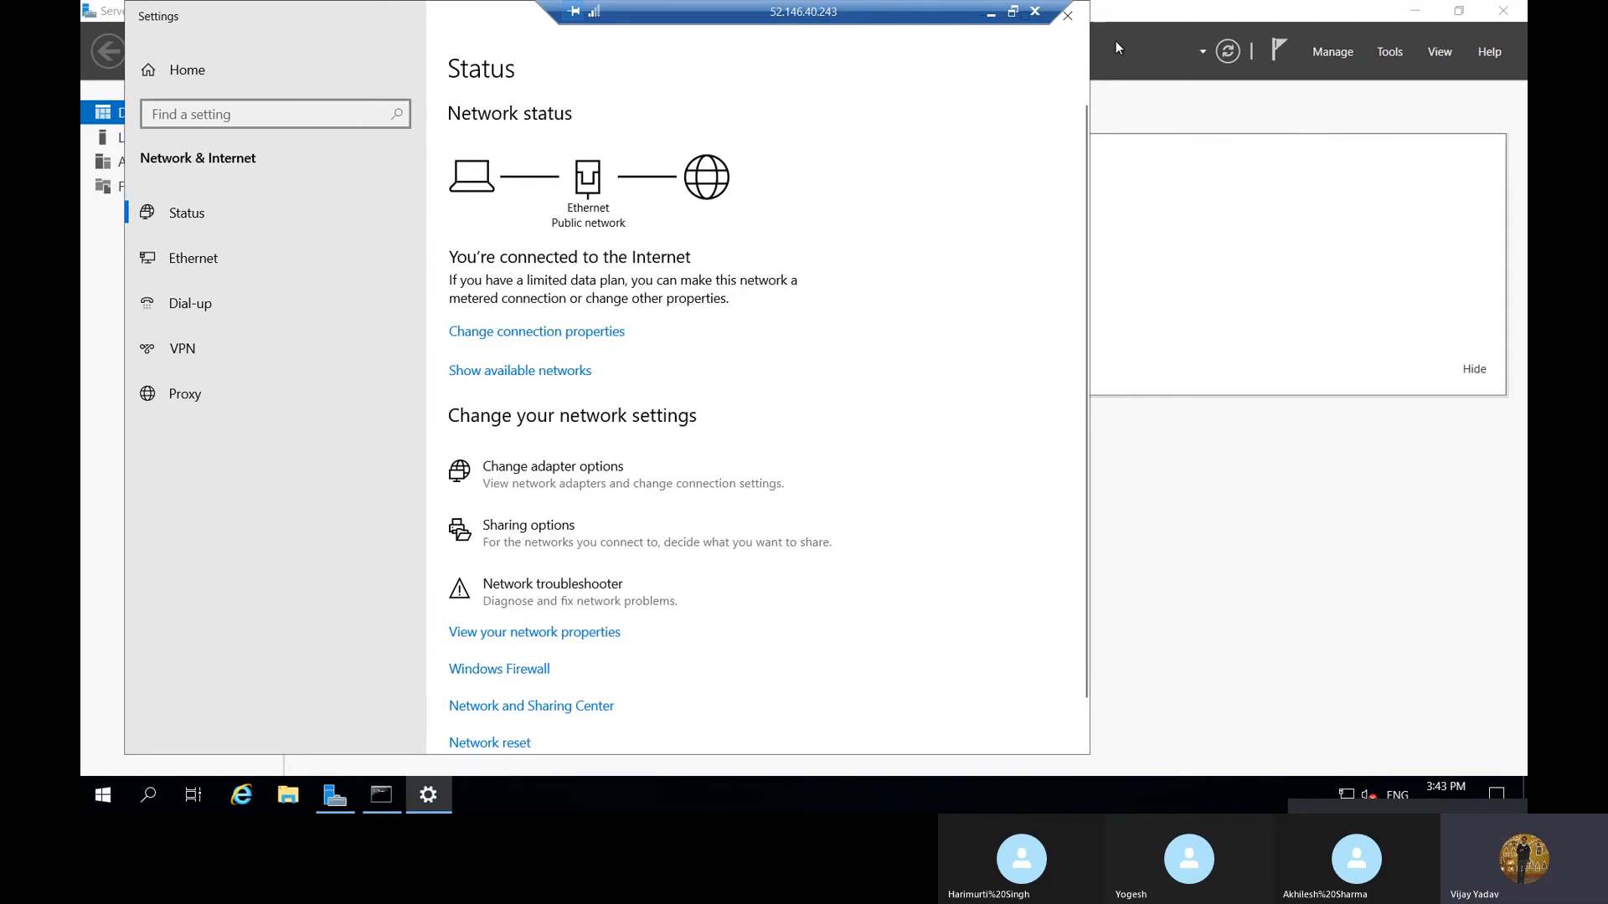
click(1068, 15)
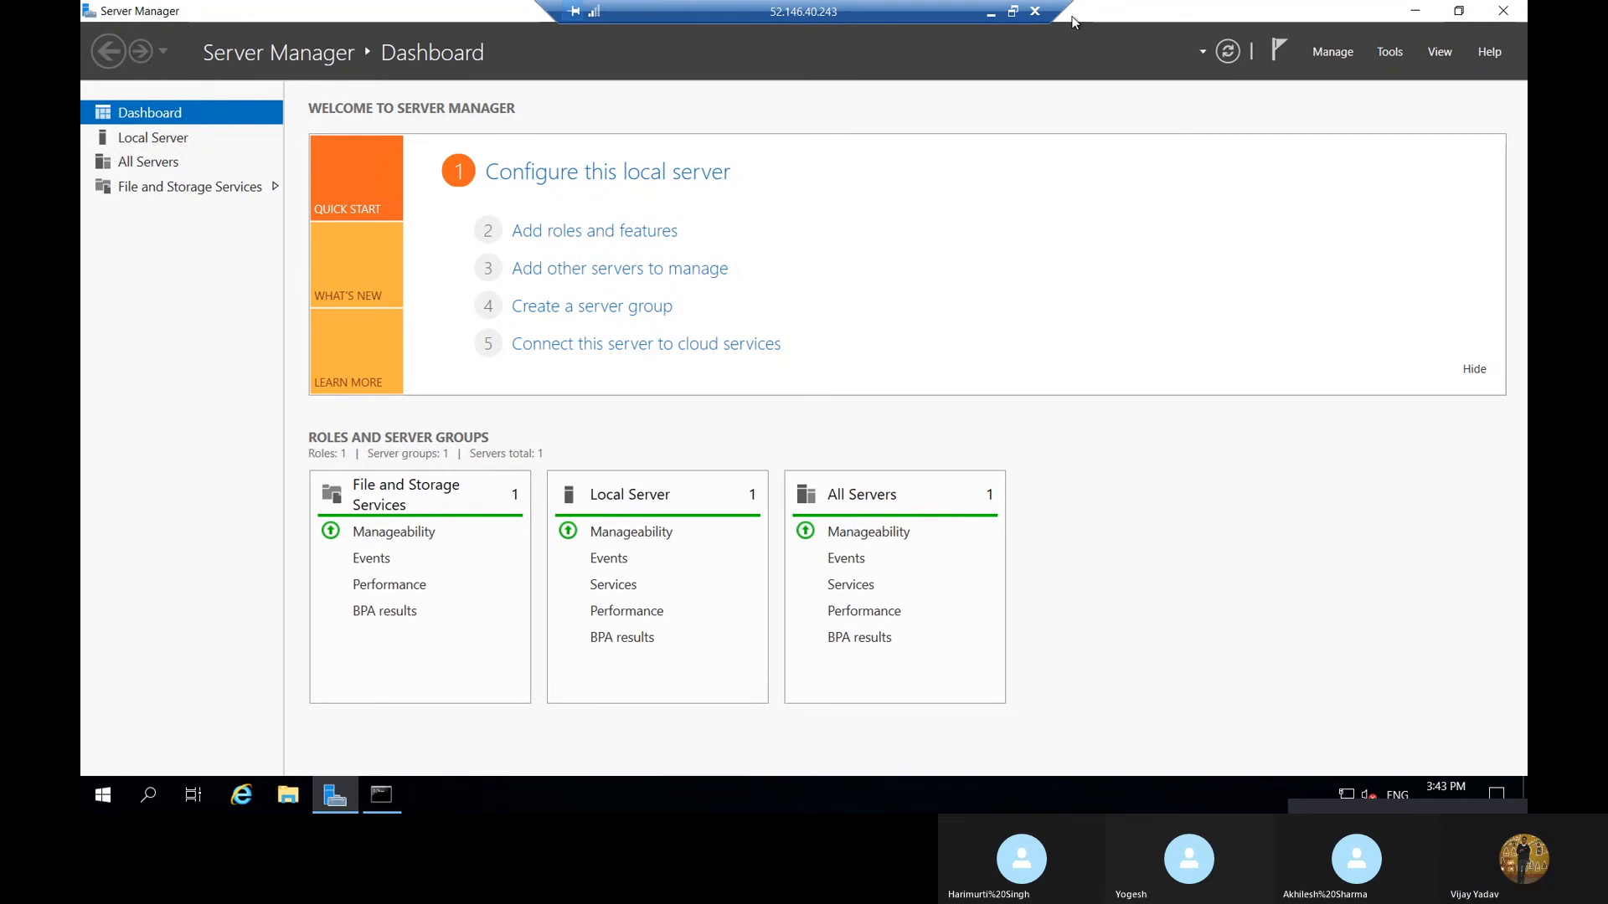
Switch to the Azure portal and reload delhi_dc_vnet1's DNS servers page, discarding the unsaved custom DNS entry
click(989, 12)
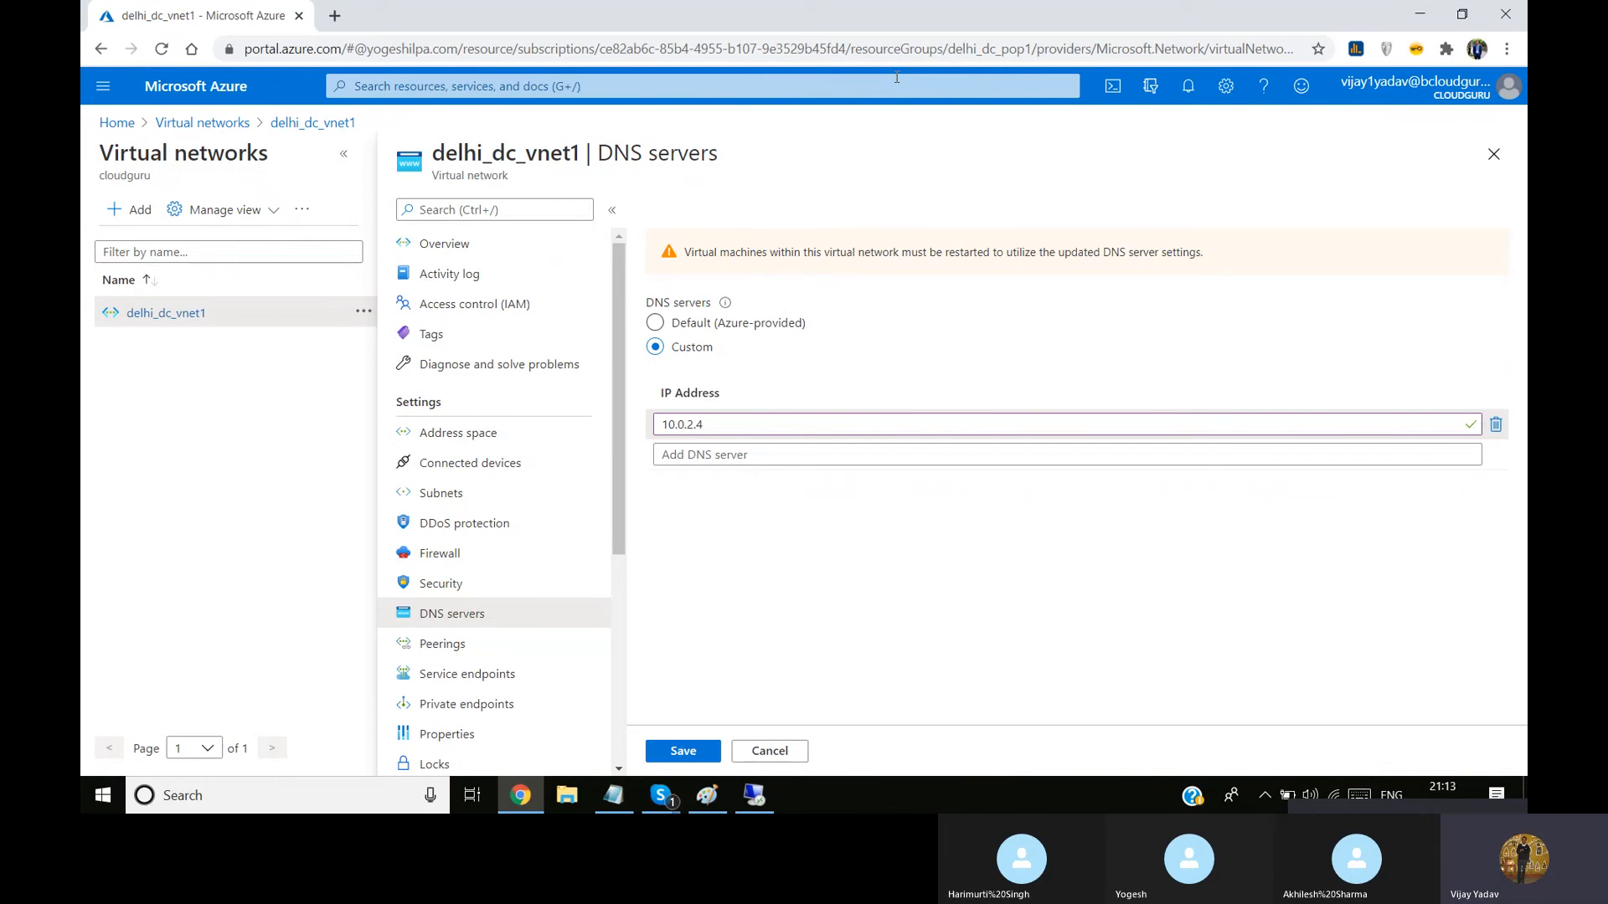
click(161, 48)
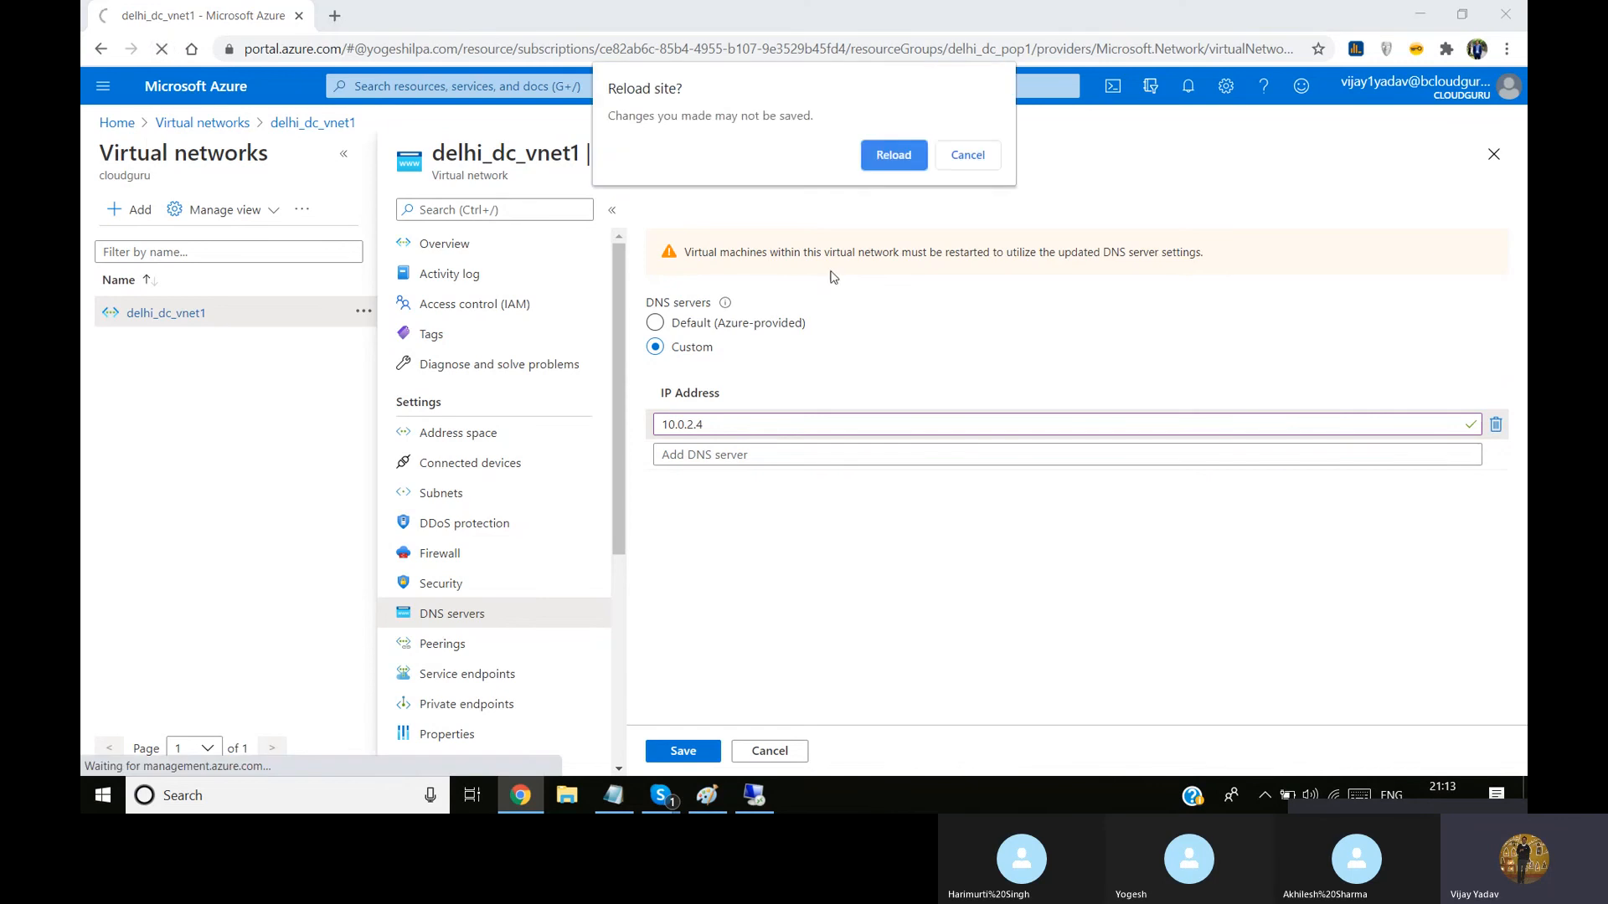
click(907, 156)
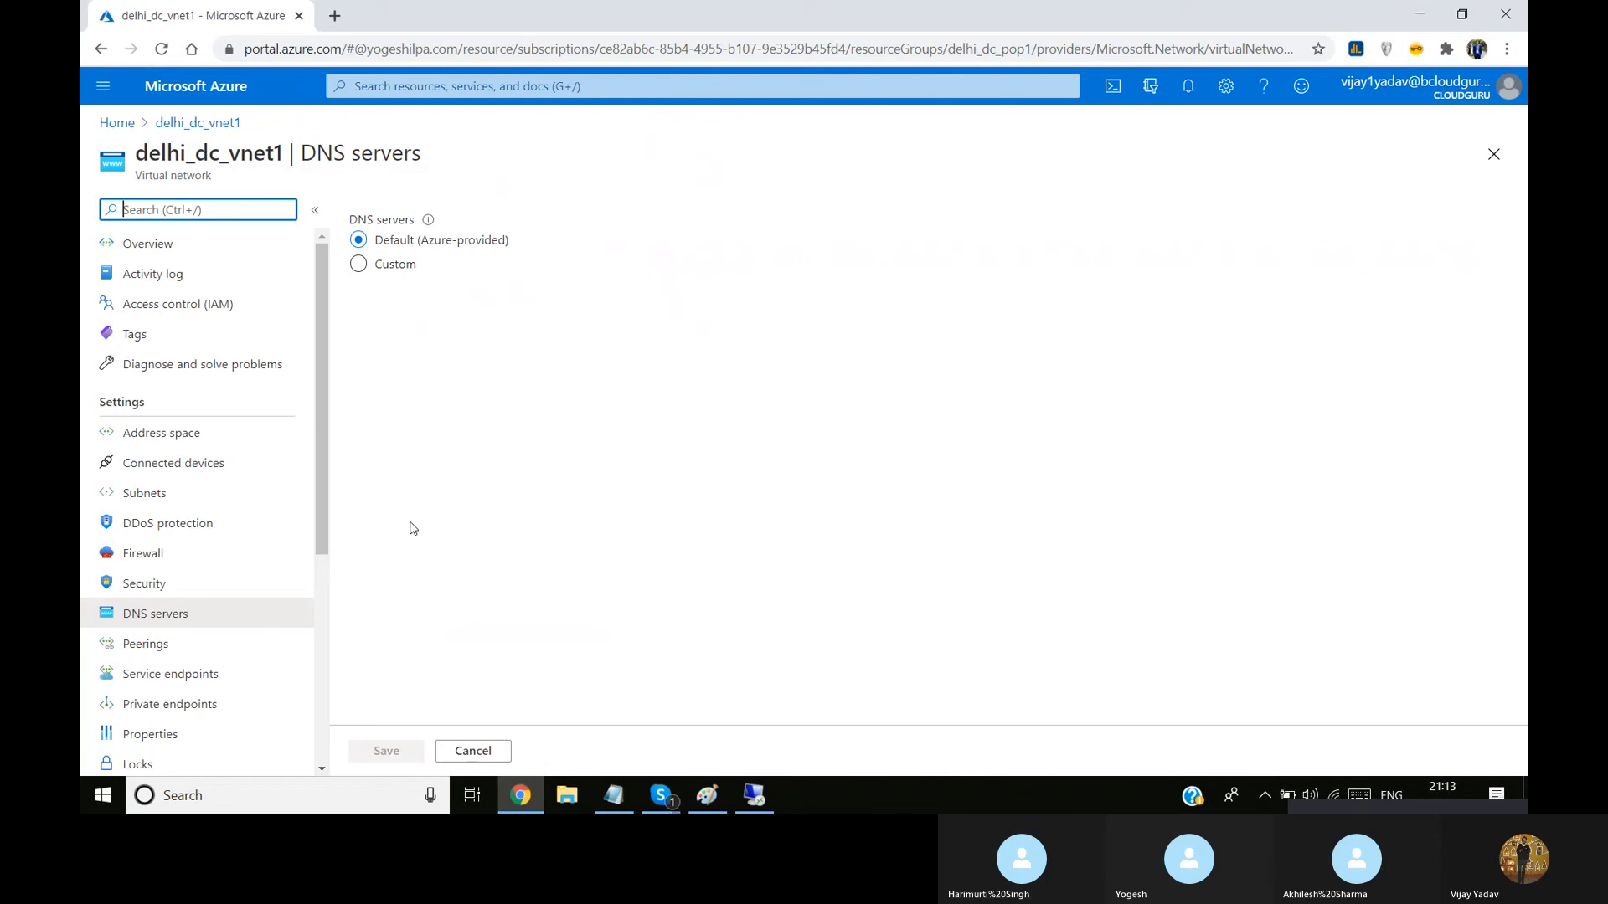
Review the Active Directory network diagram in Paint and return to Server Manager in the remote session
click(755, 798)
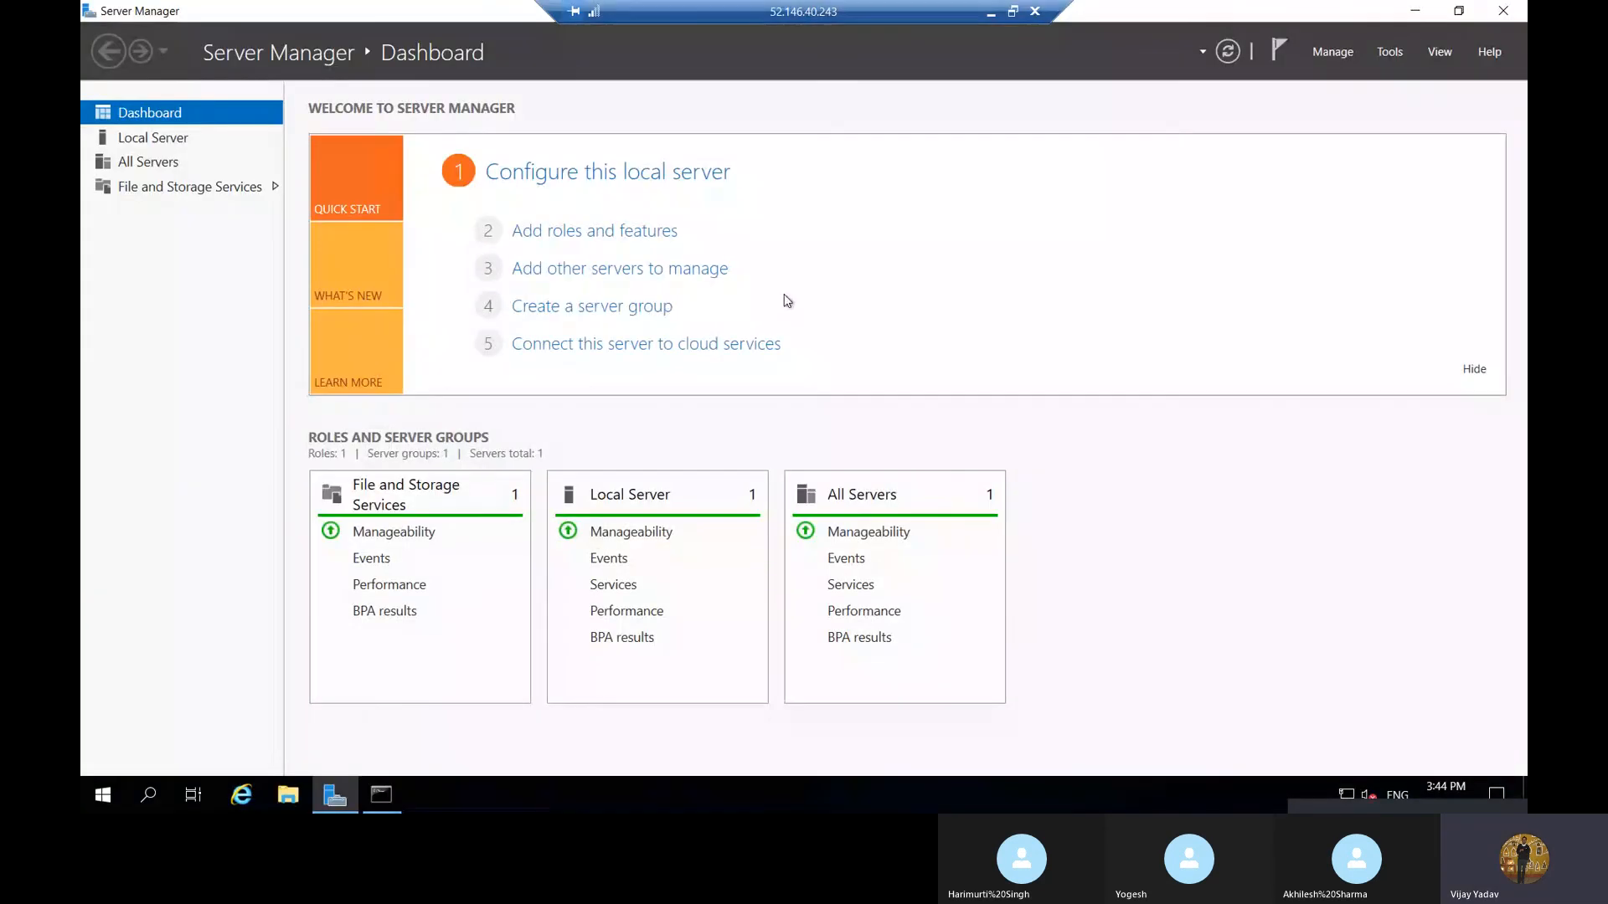
click(992, 13)
click(702, 797)
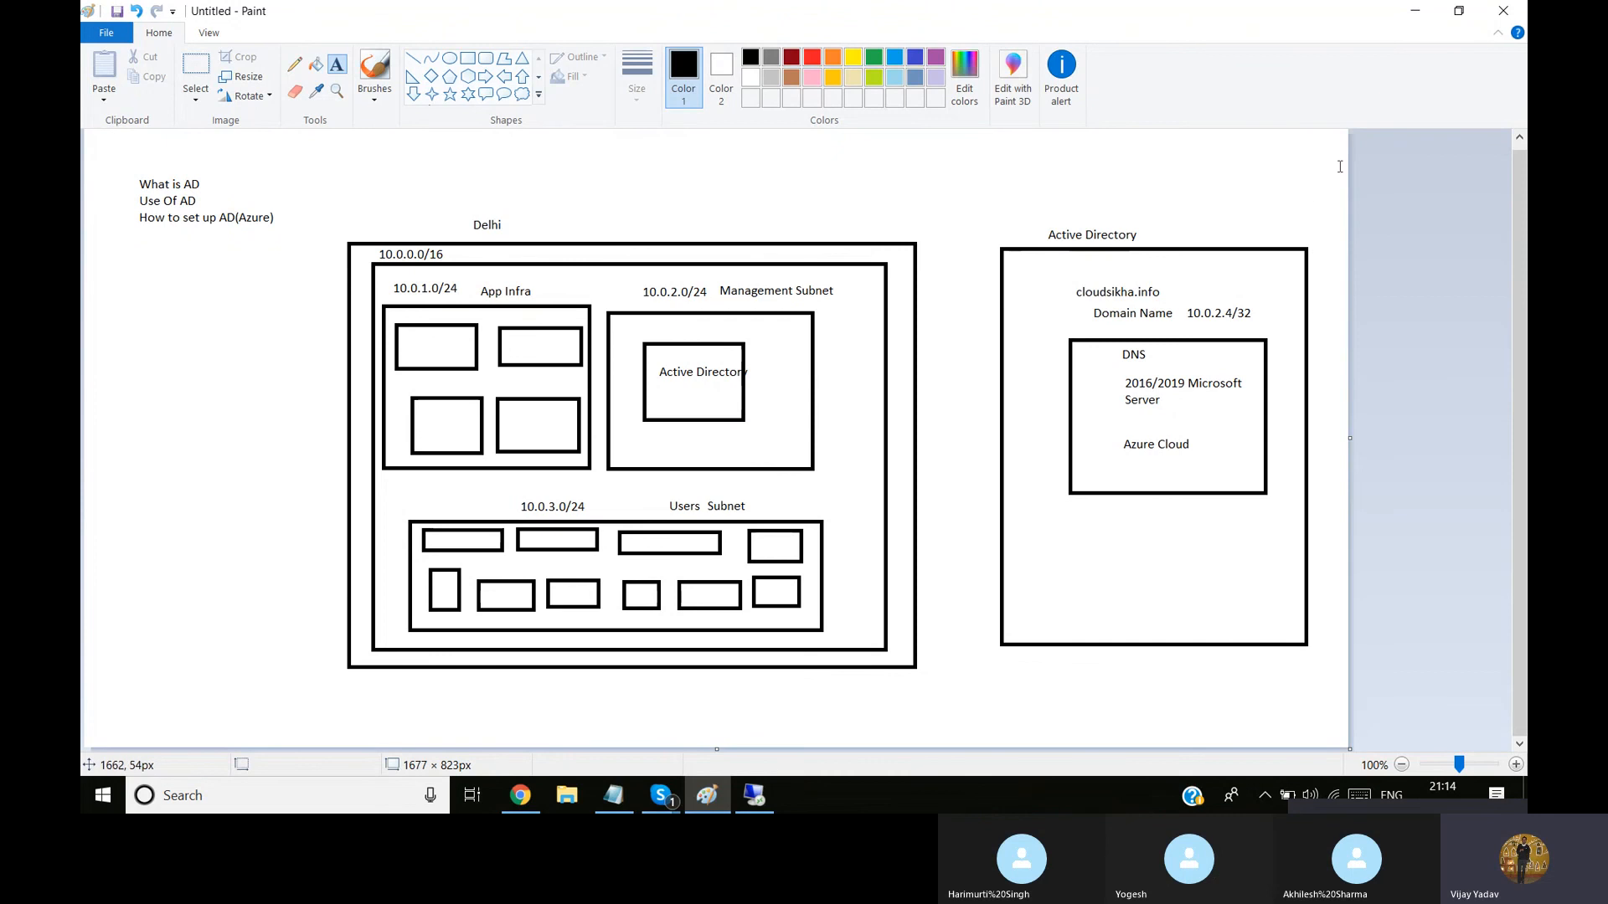
click(756, 798)
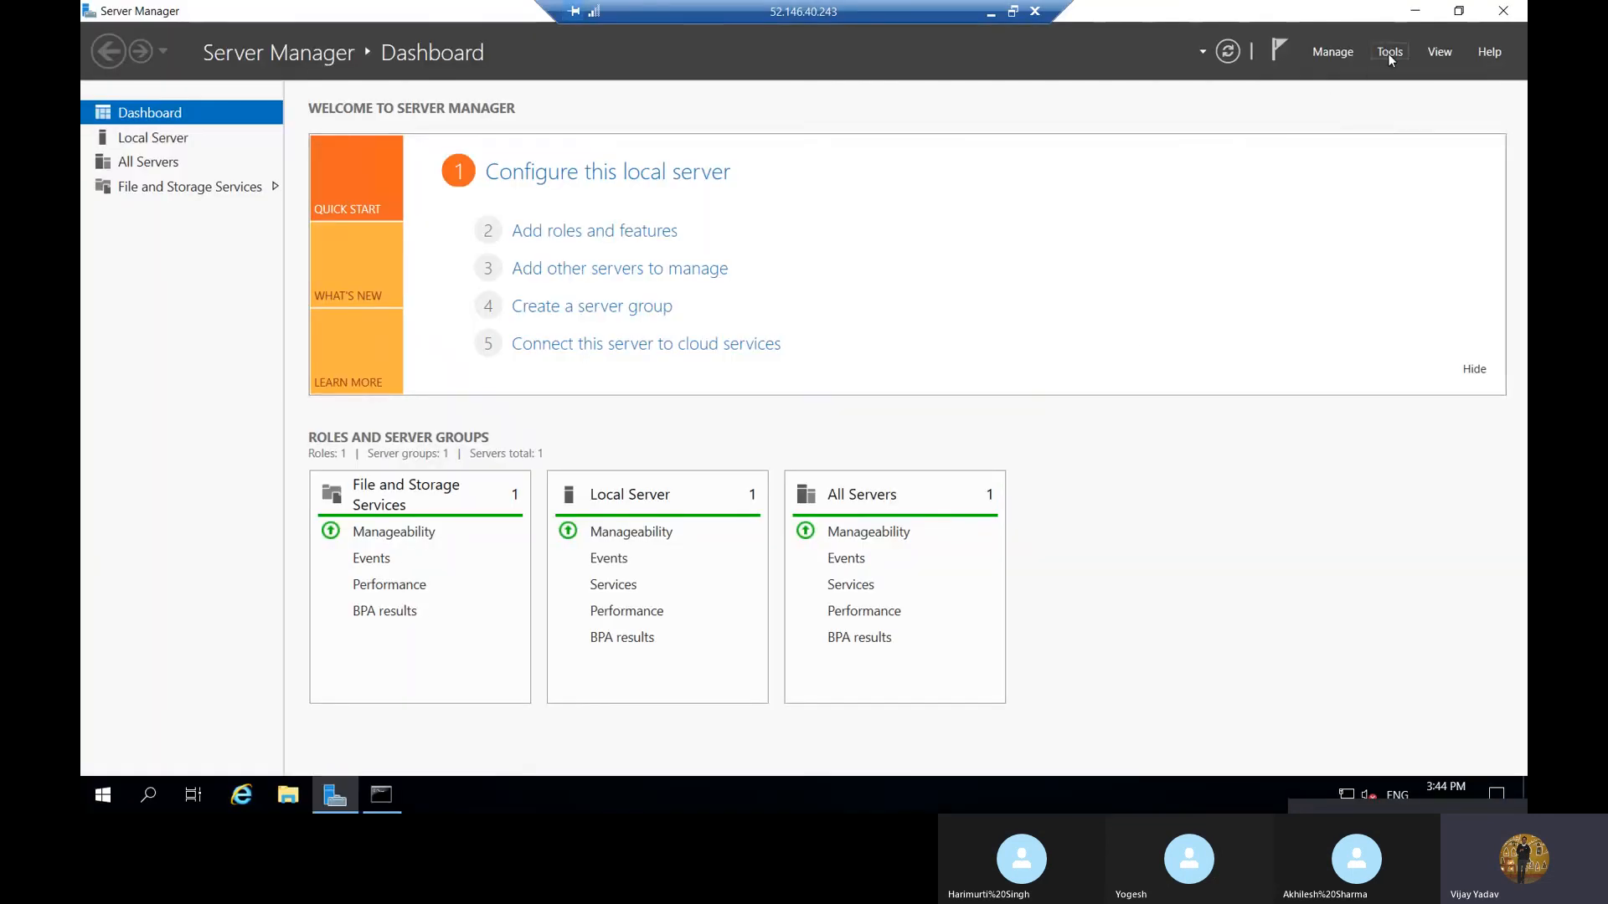
click(1389, 54)
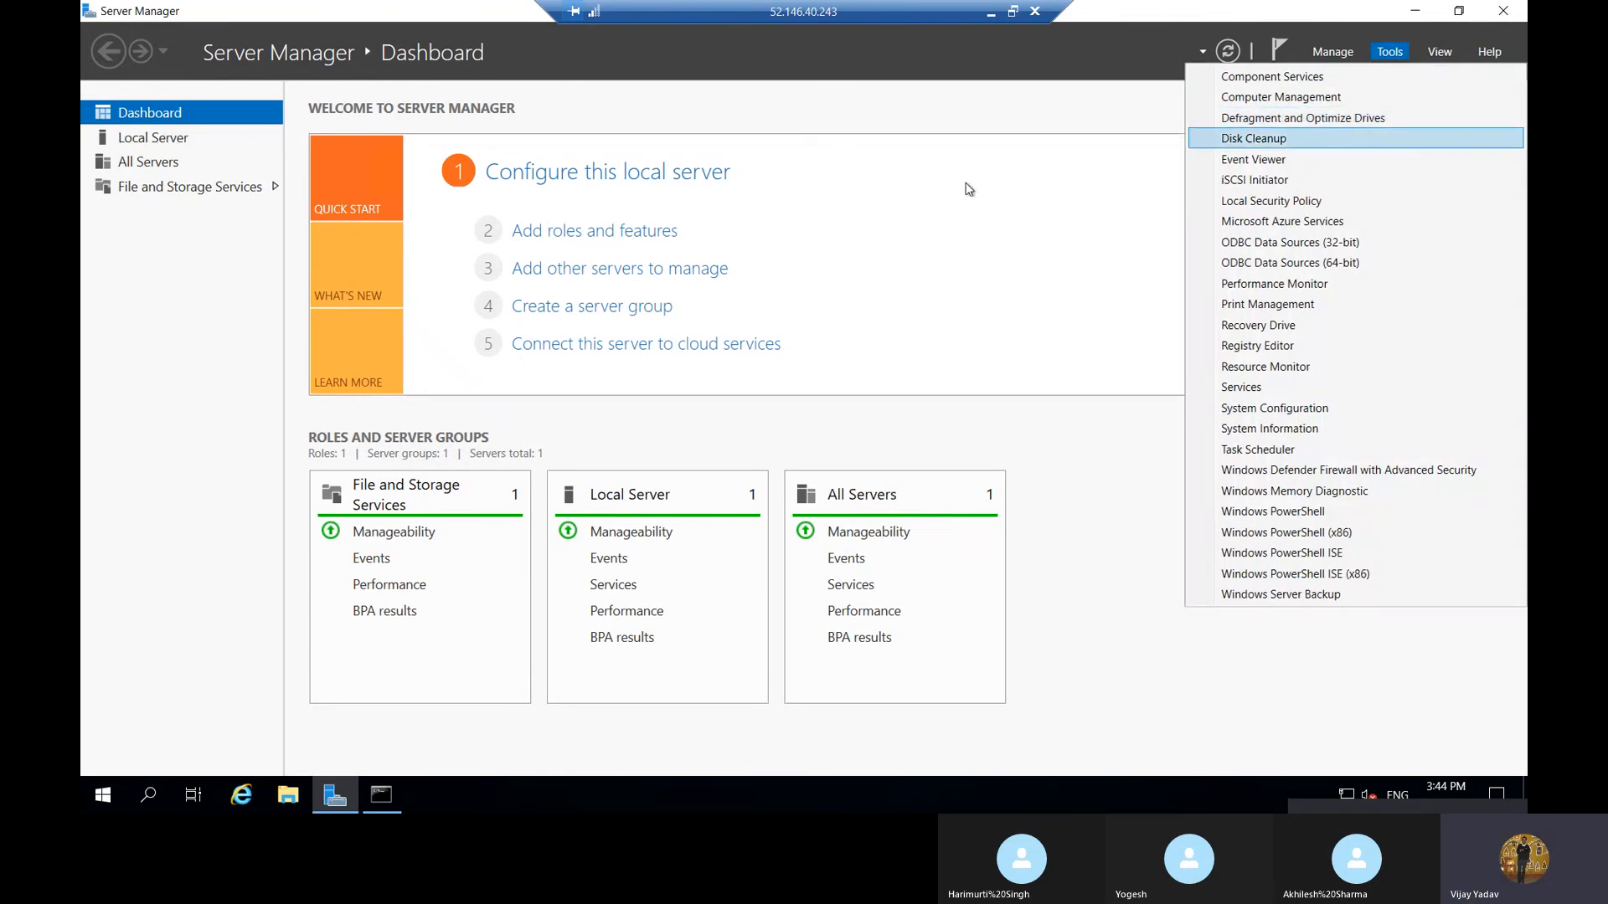
click(981, 122)
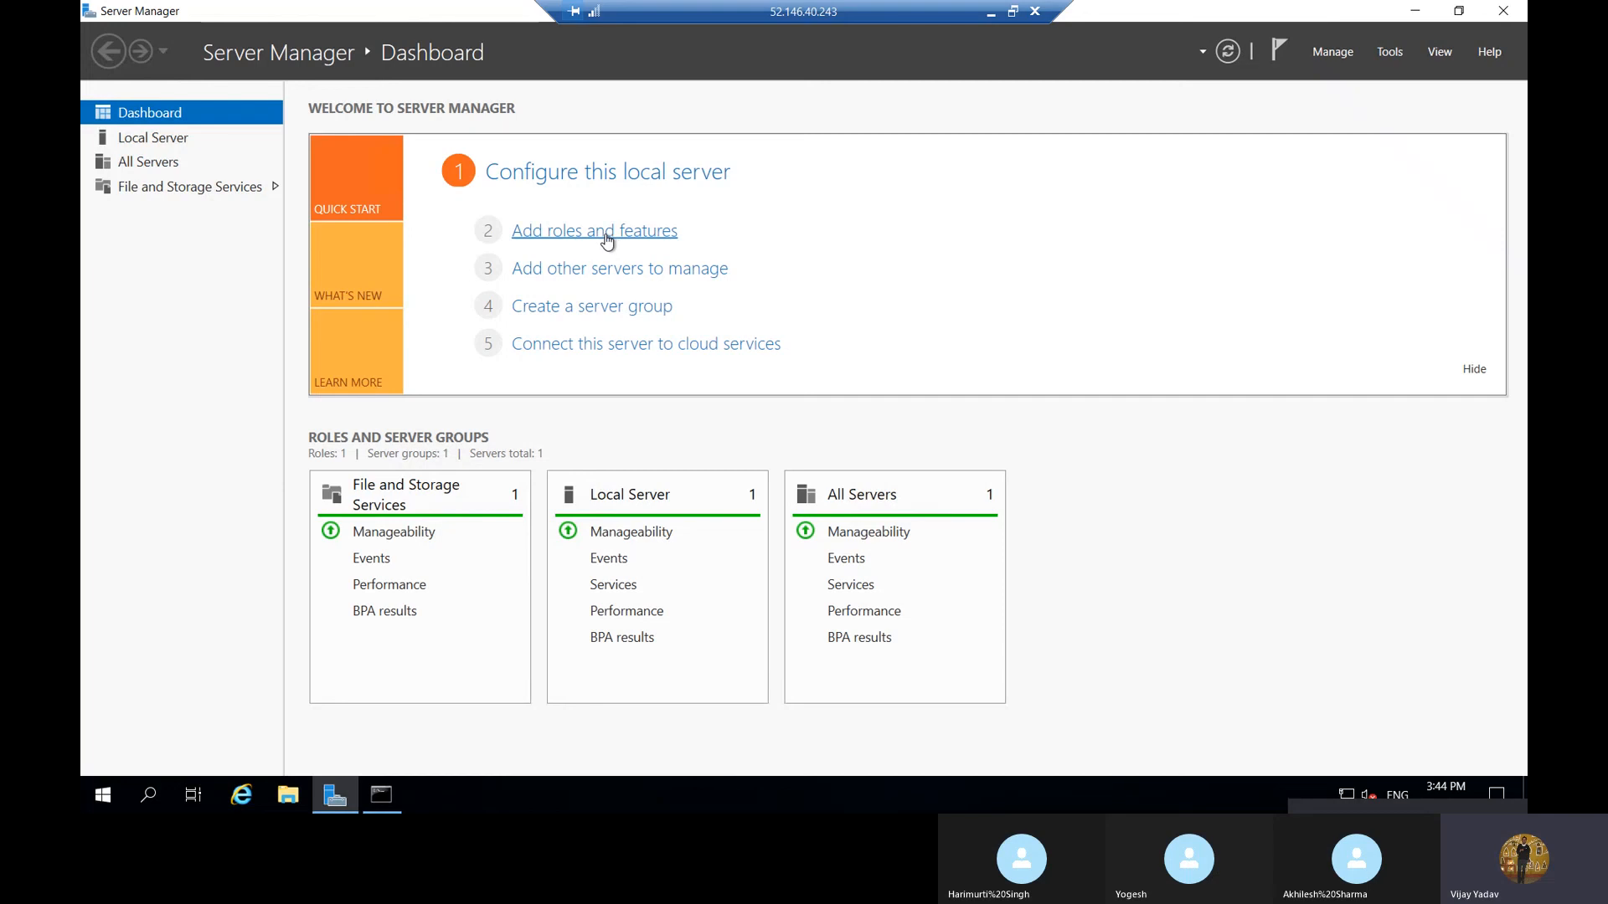
Start adding roles and features with a role-based or feature-based installation on the server addelhidc
click(551, 237)
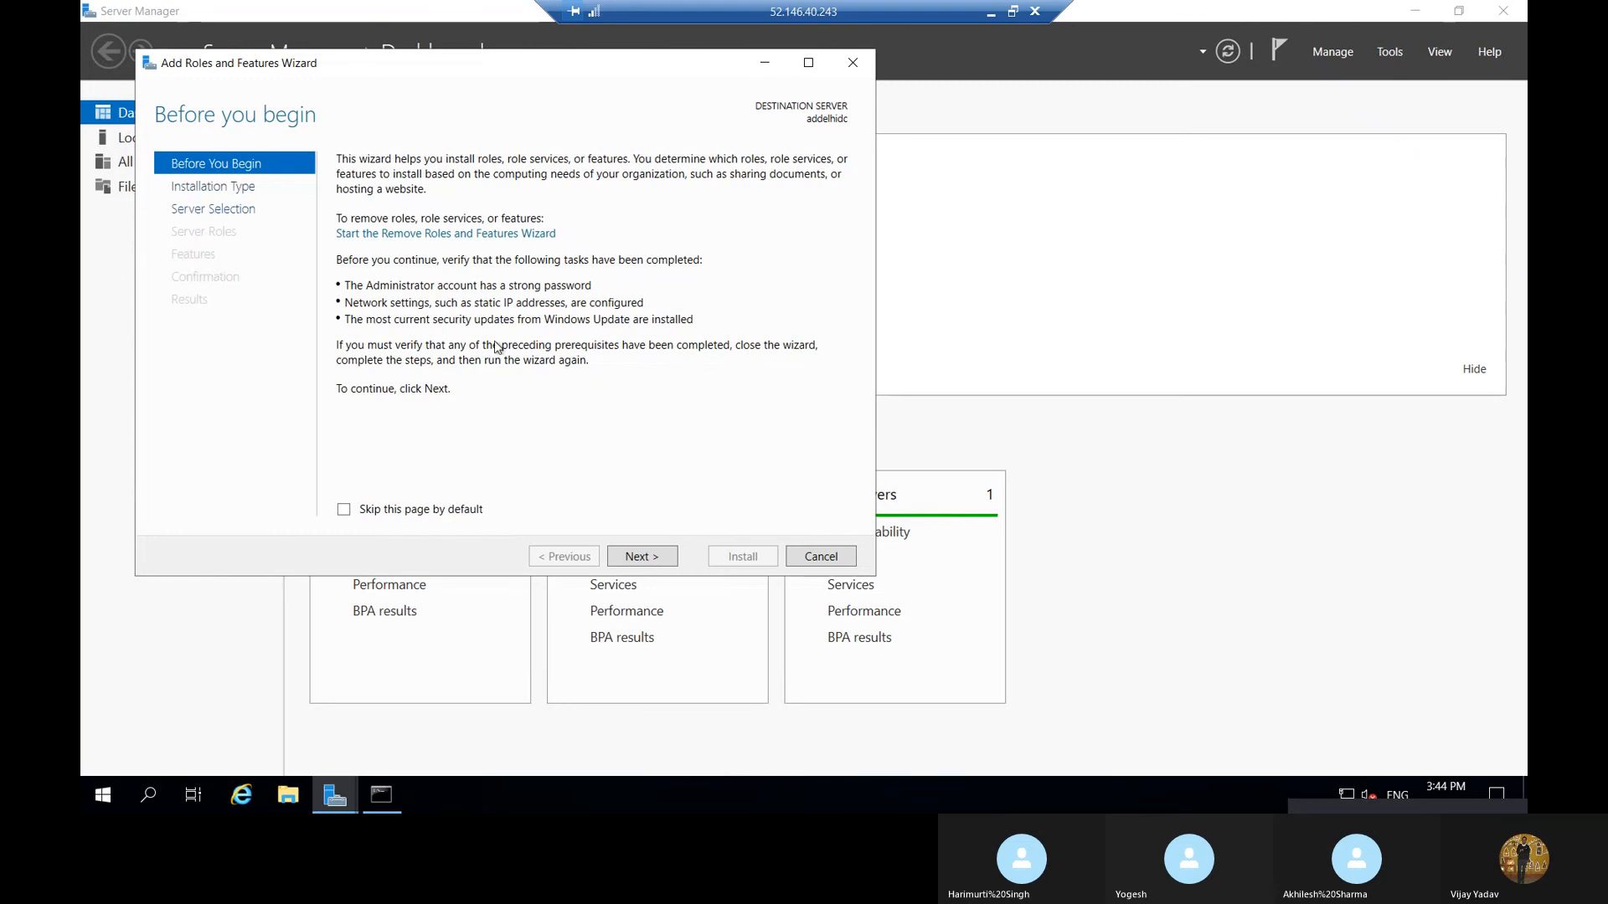
click(639, 557)
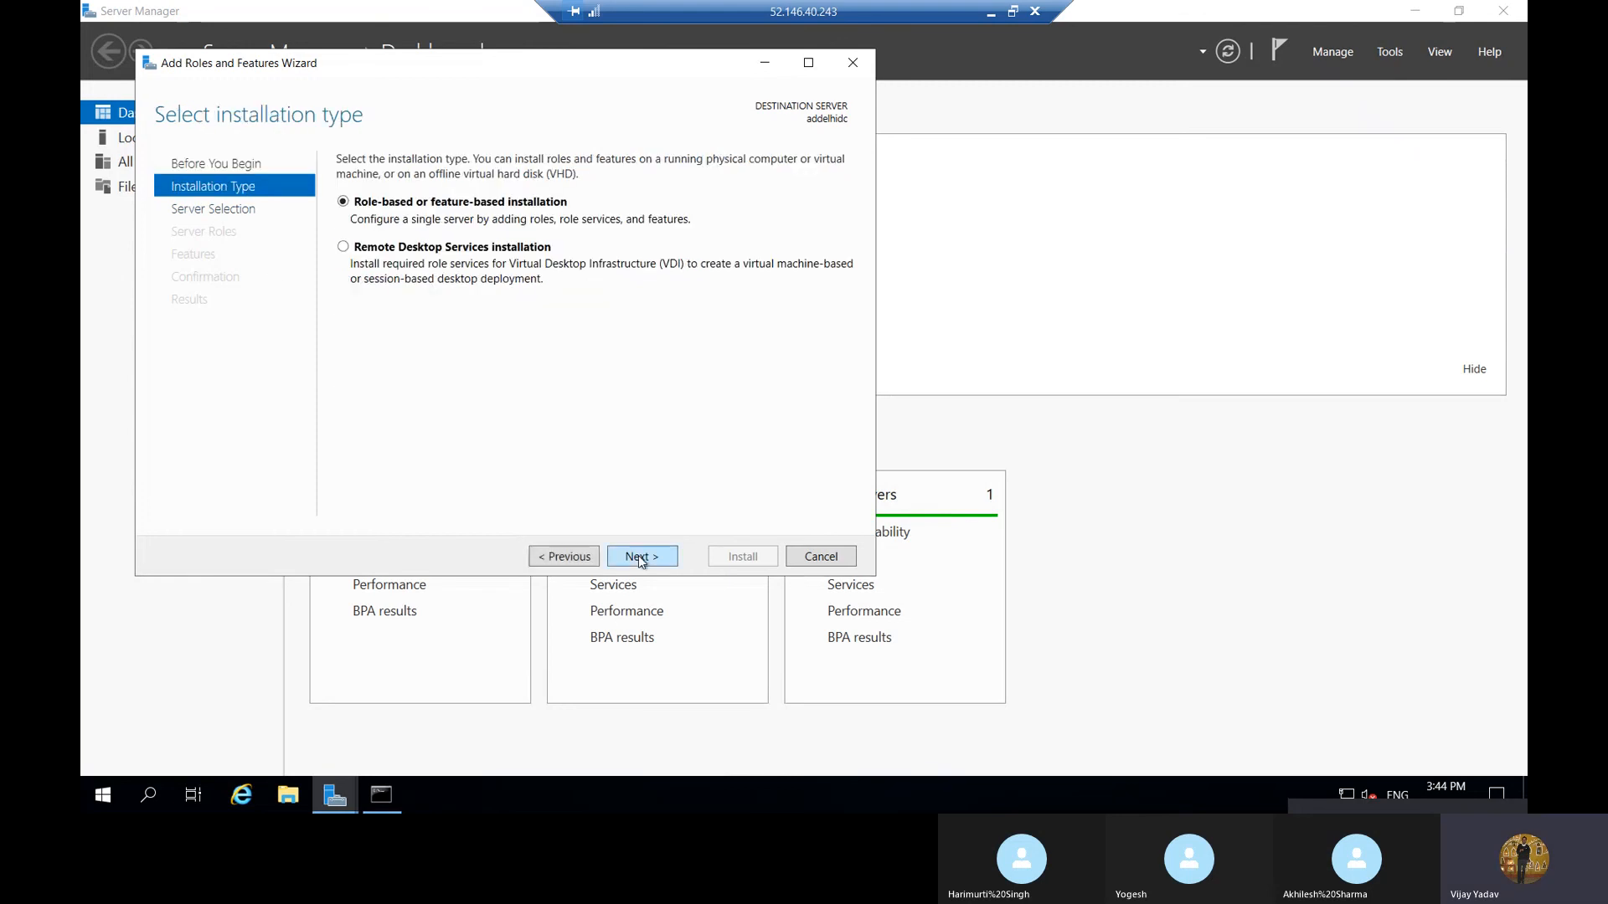
click(639, 556)
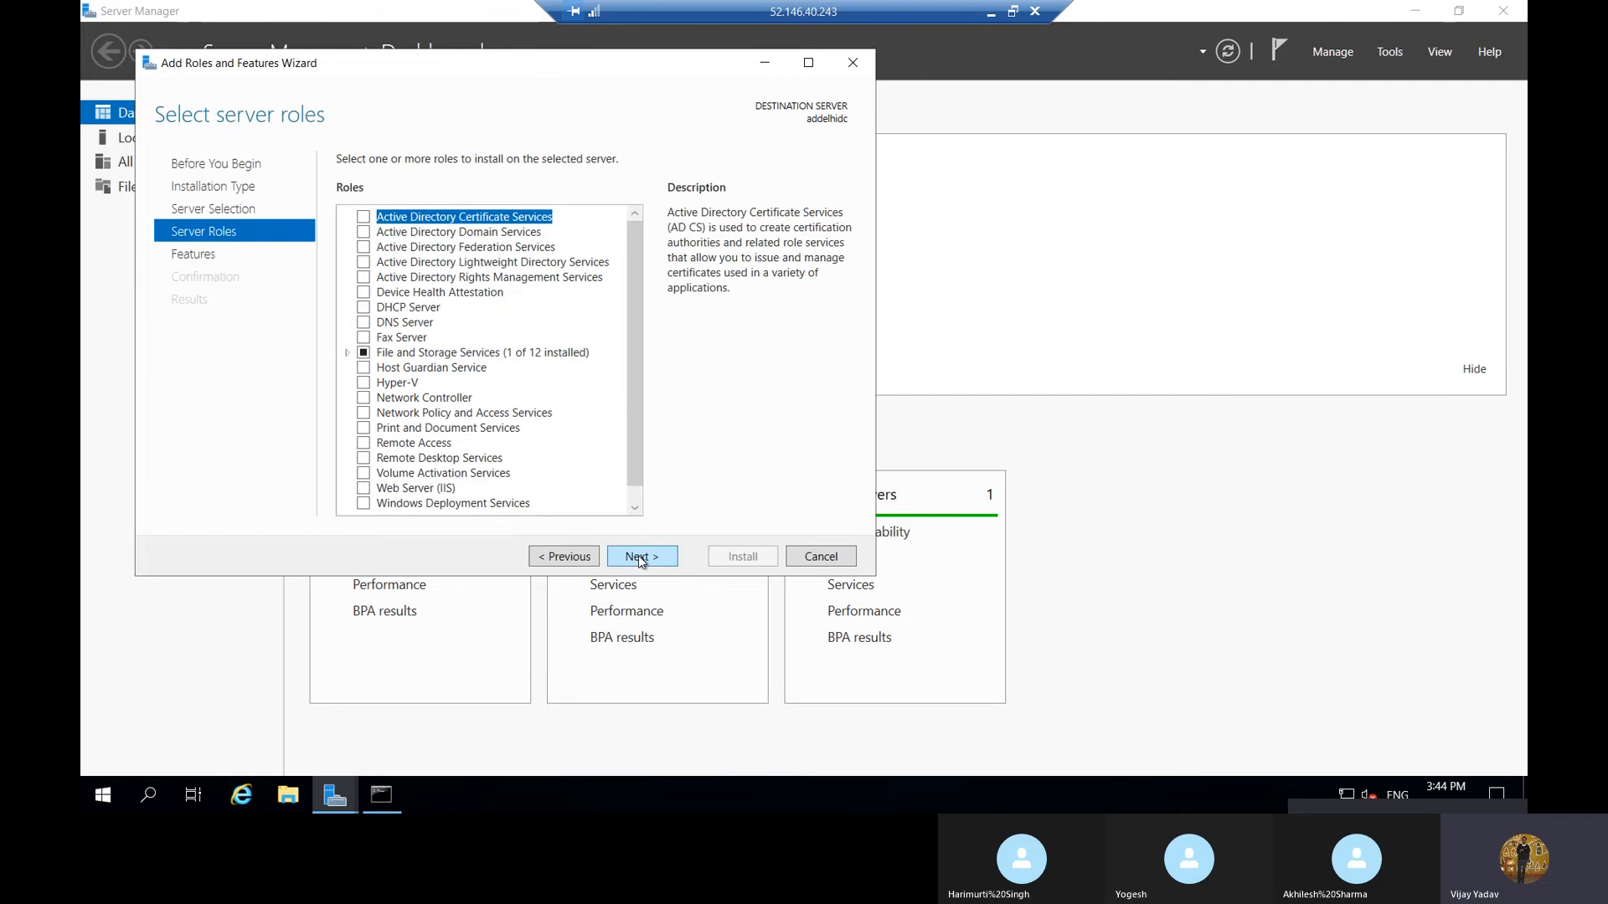
Select the Active Directory Domain Services role together with its required features and management tools, and proceed to the features selection
click(364, 233)
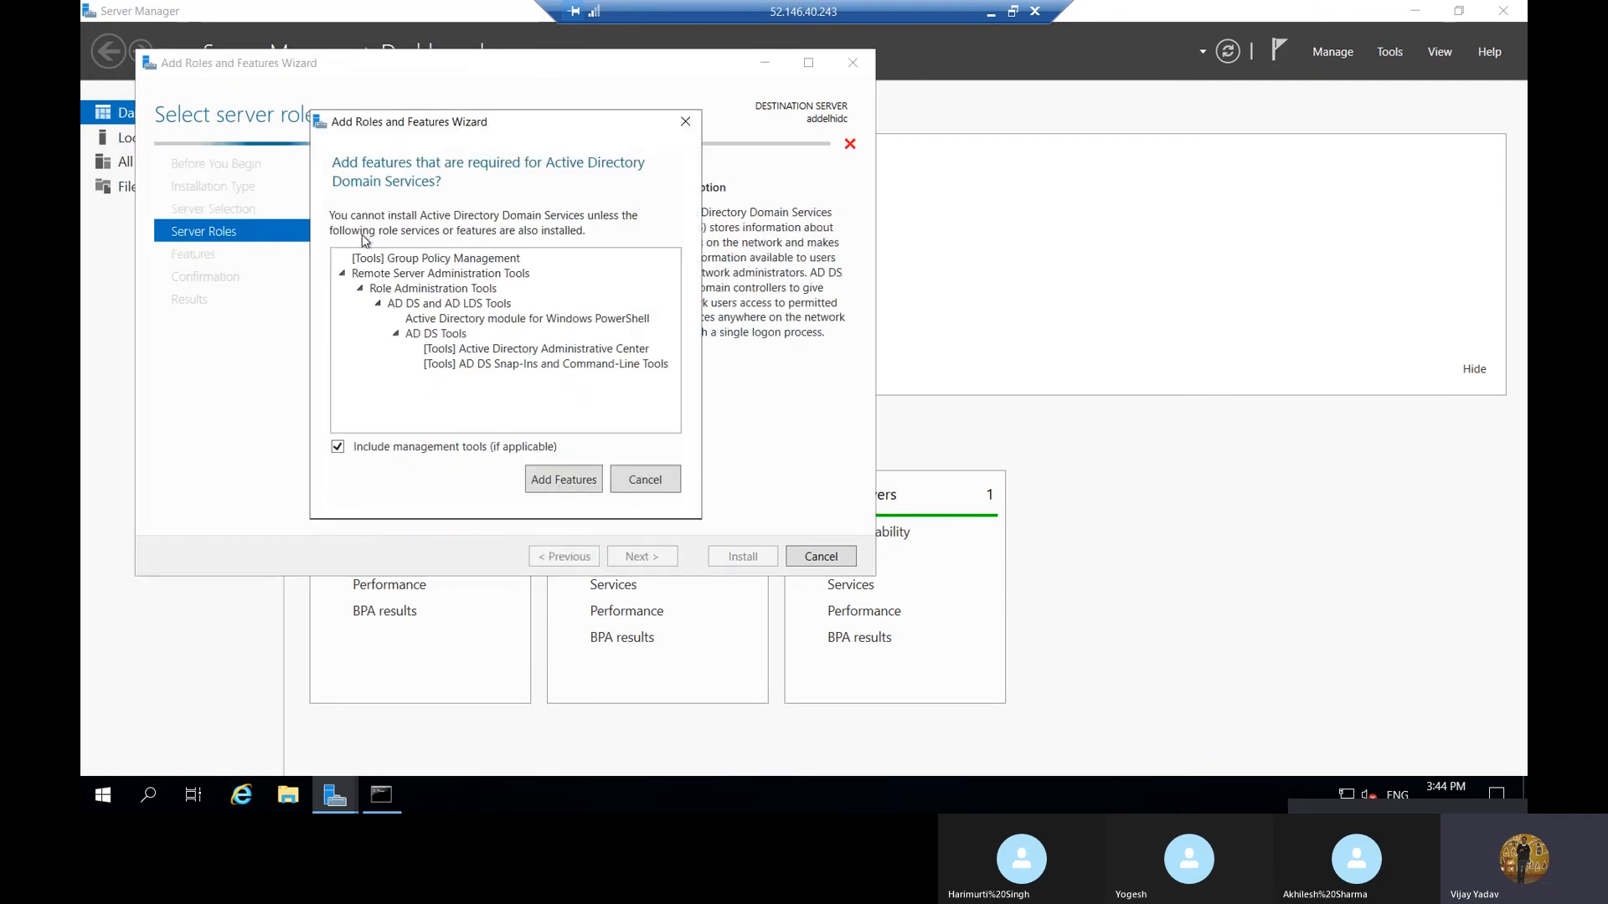
click(558, 478)
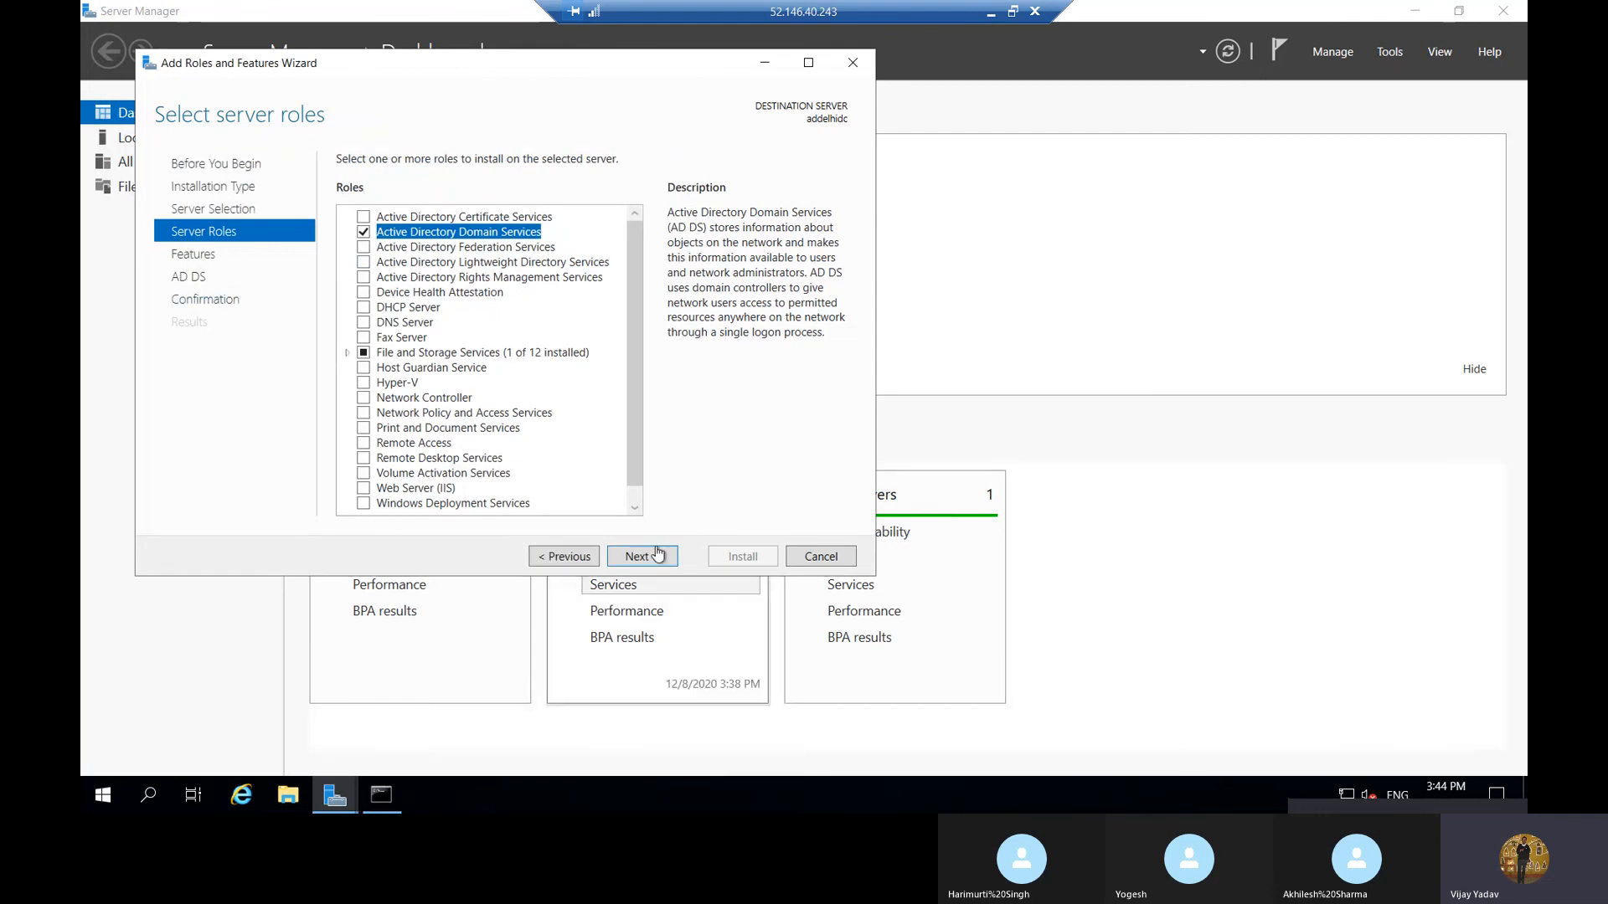
click(644, 557)
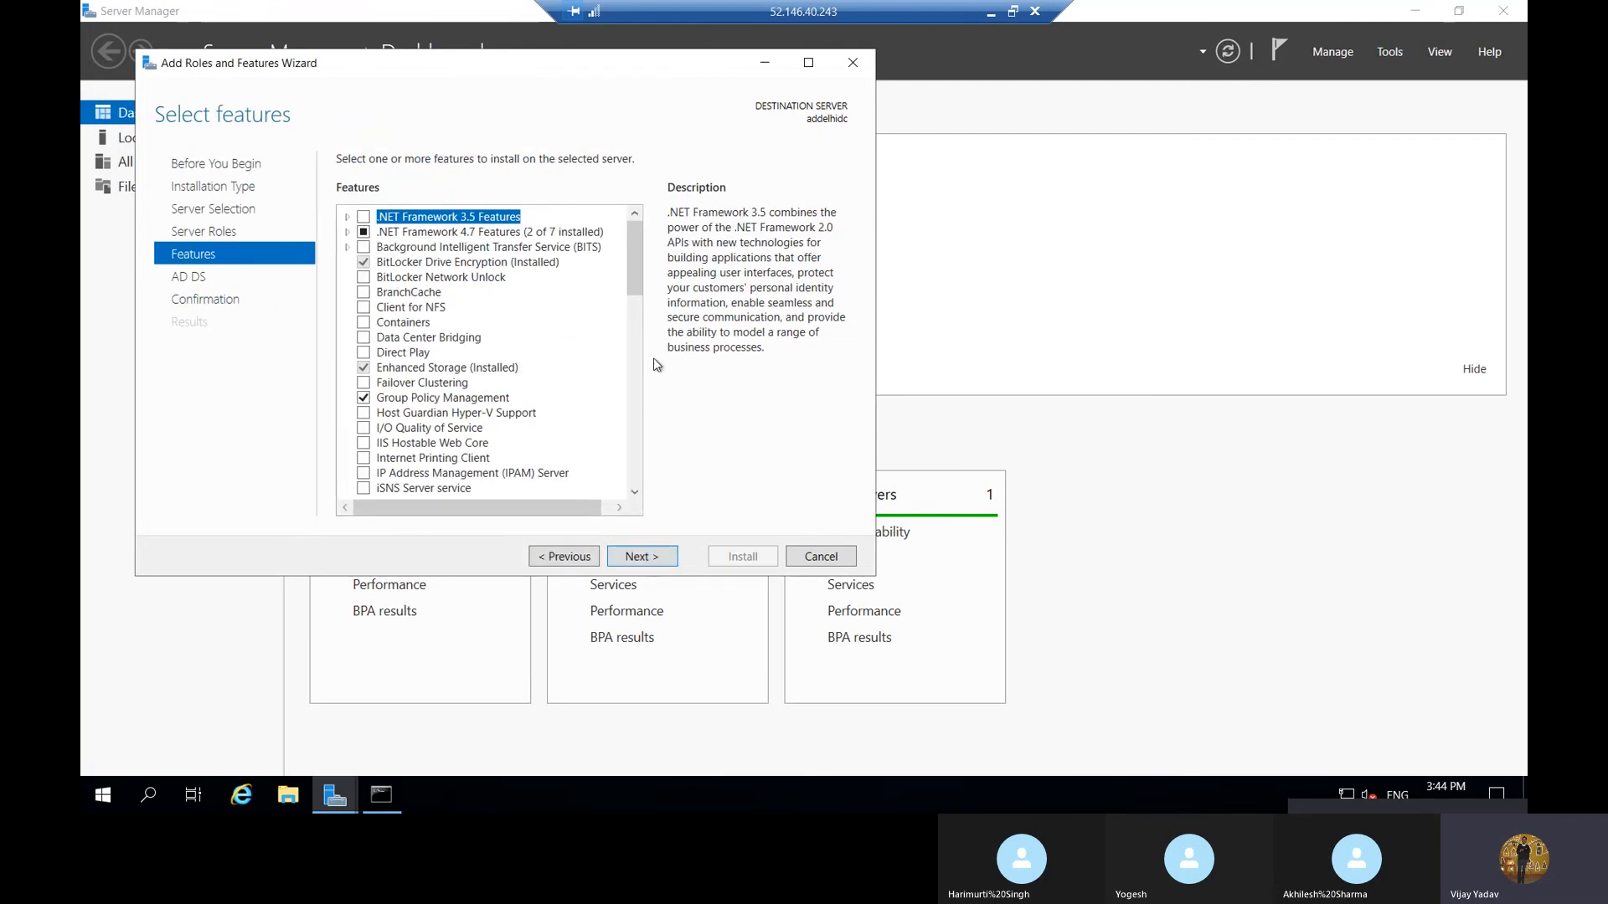
Look through the whole features list and continue with the preselected features to the AD DS information page
scroll(635, 273, down, 1)
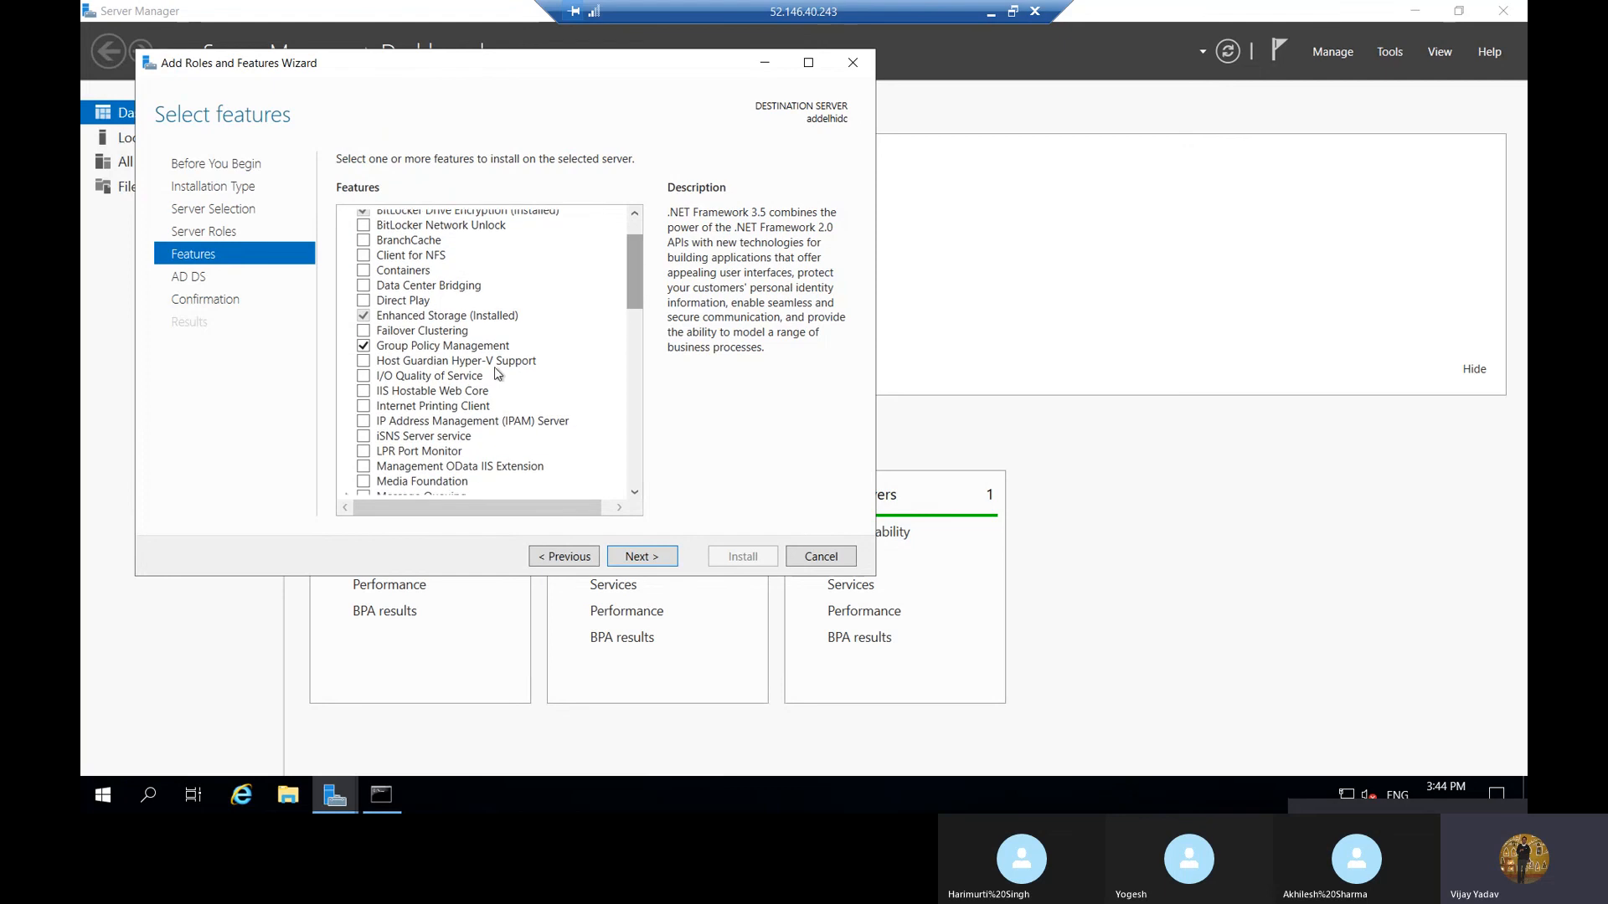
drag(642, 280, 645, 482)
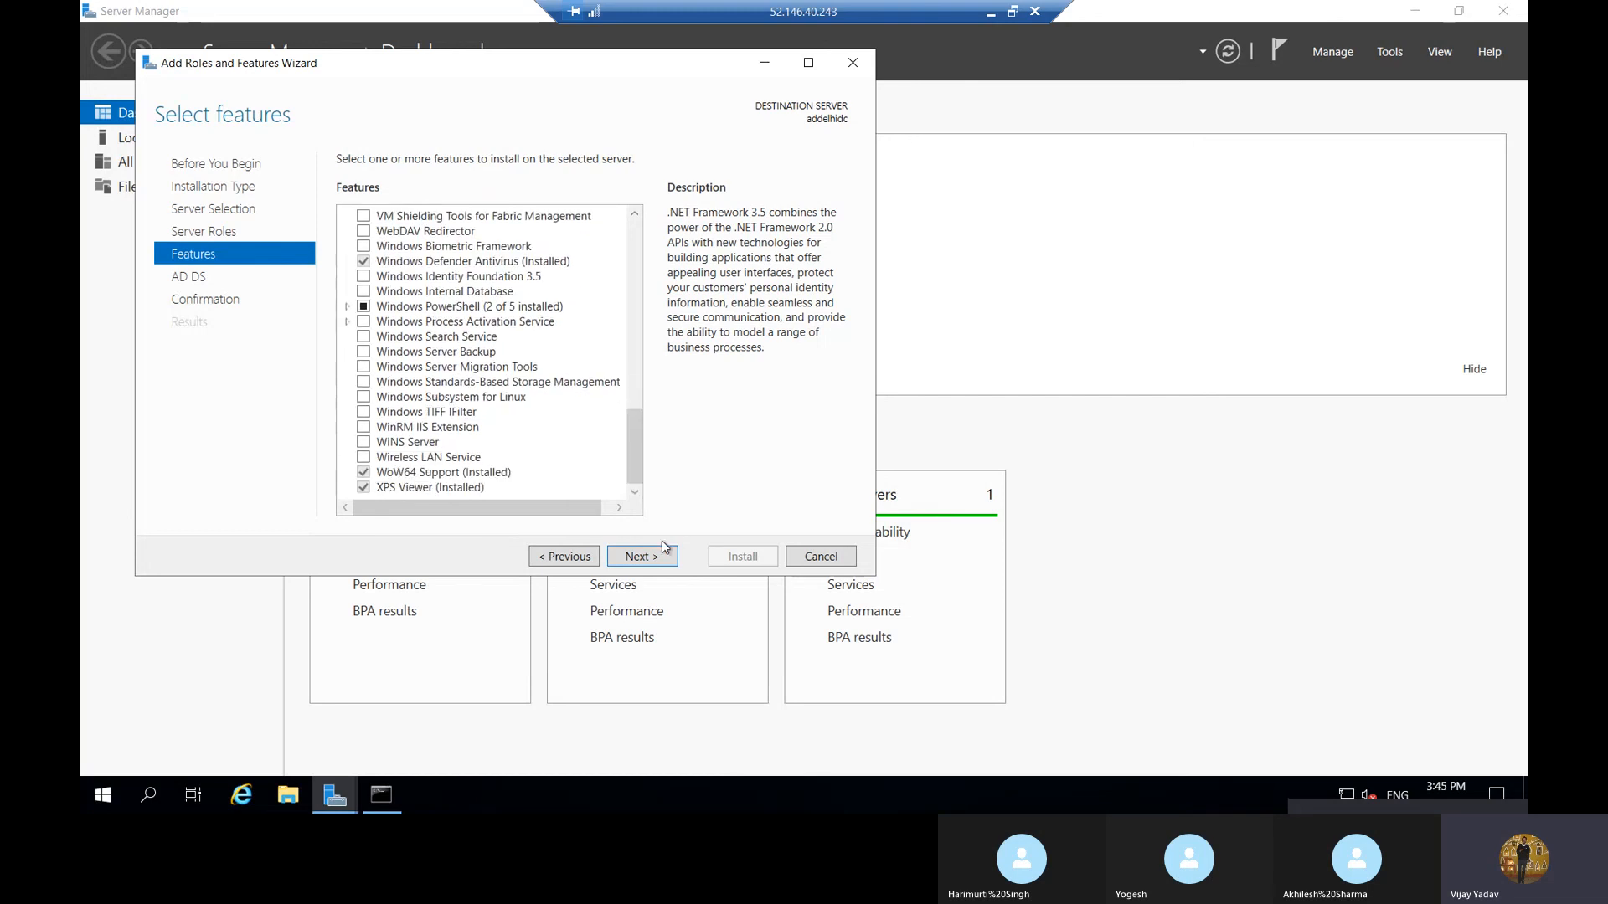
click(669, 565)
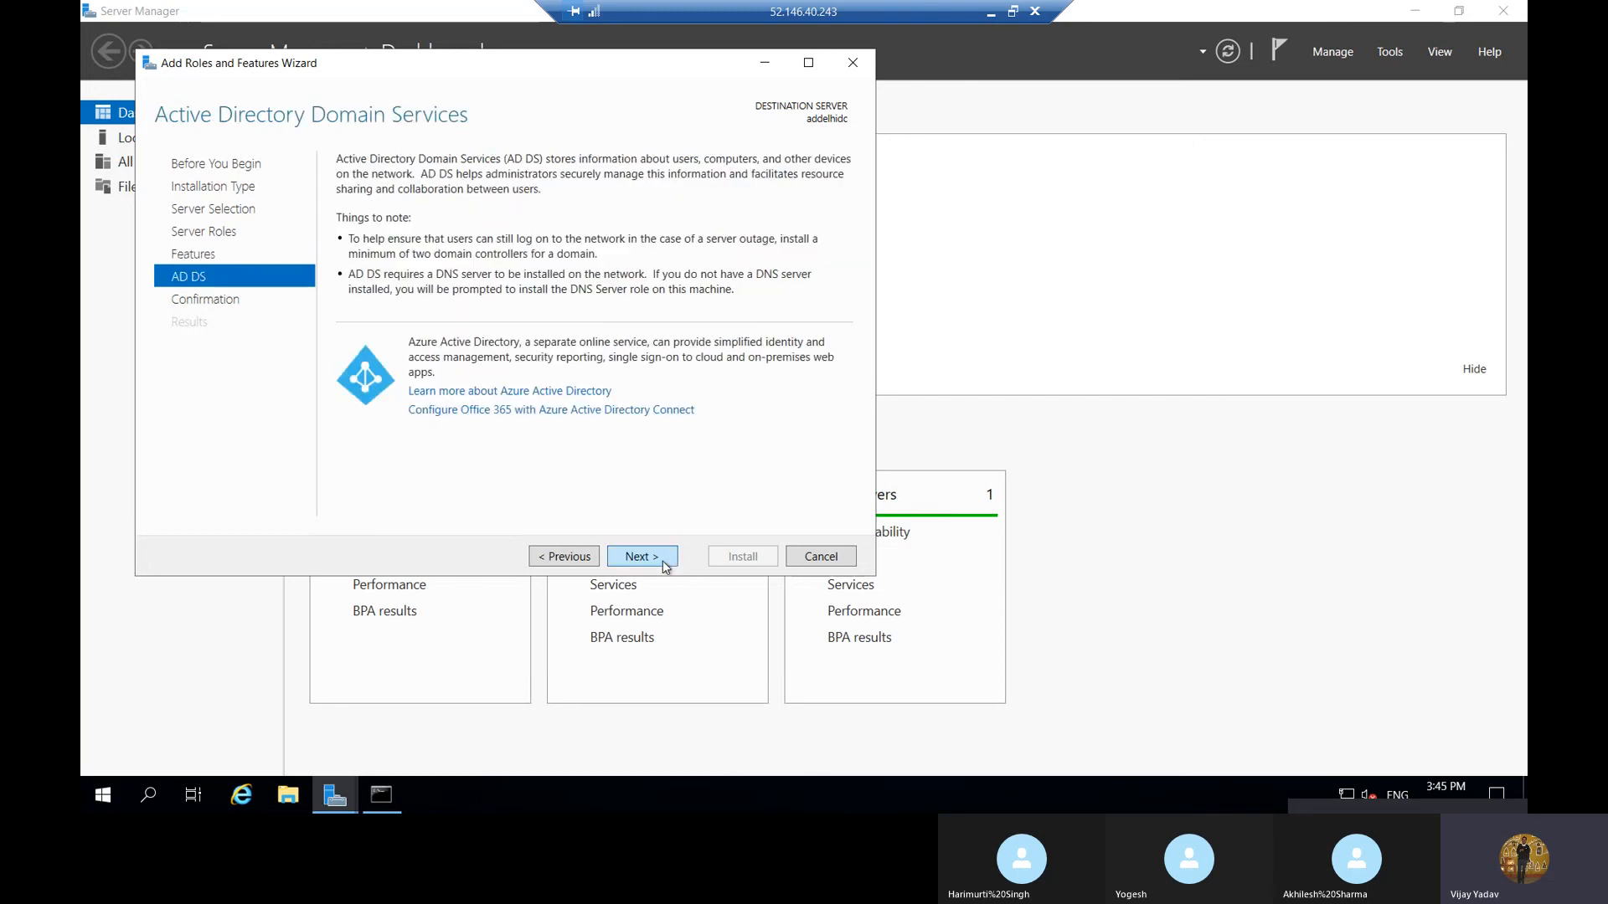
Proceed past the AD DS information page and start installing the selected role and management tools without enabling automatic restart
click(664, 565)
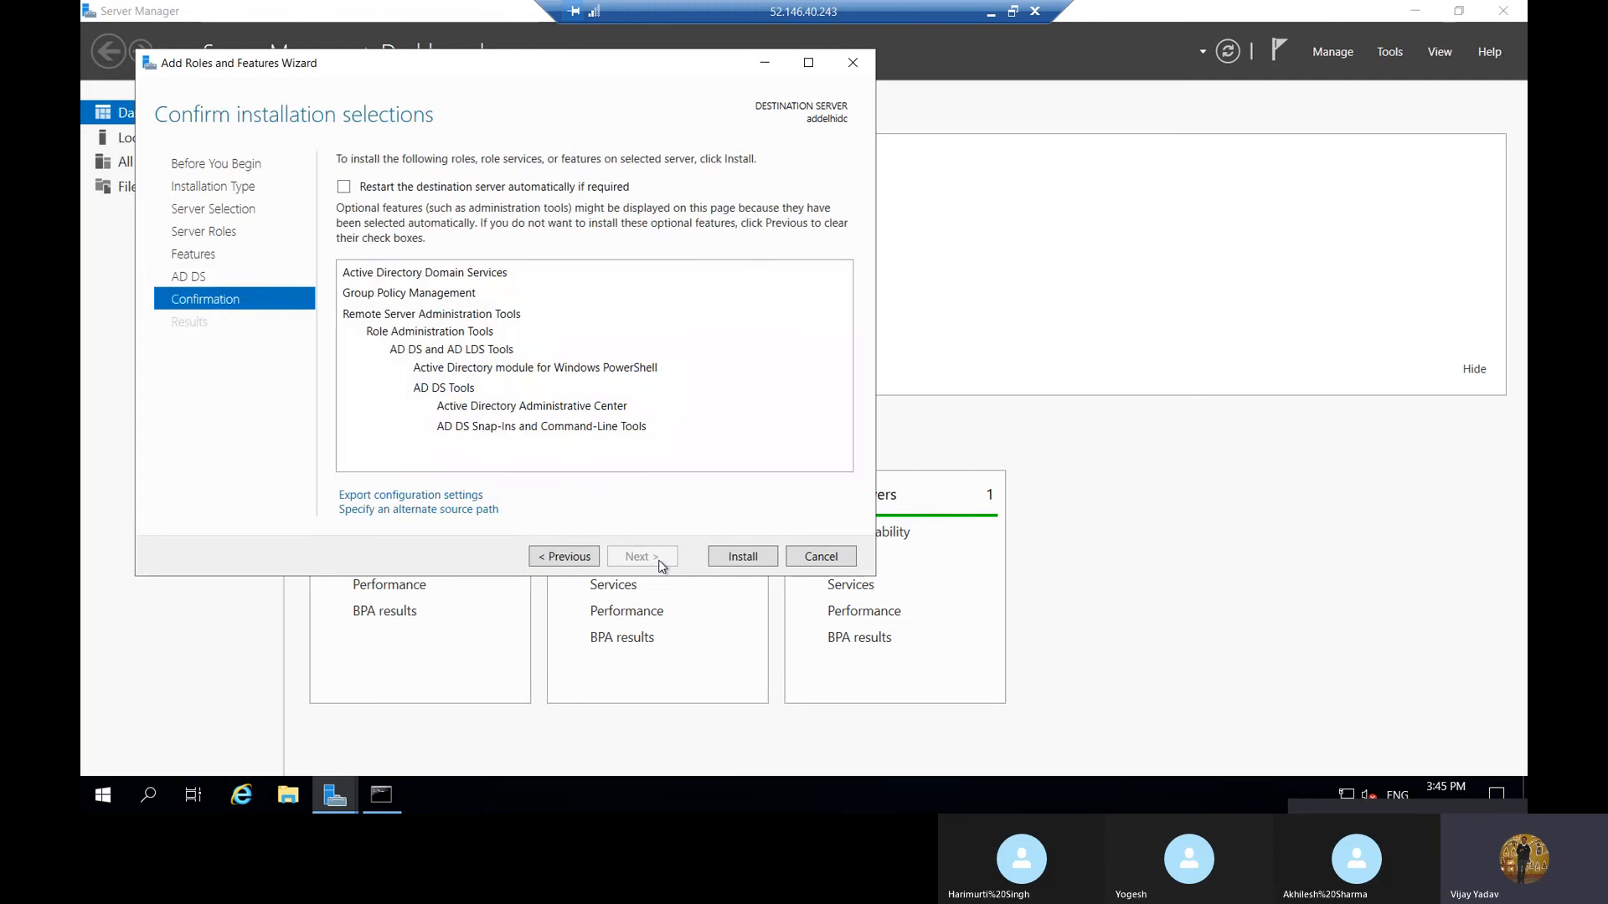
click(742, 556)
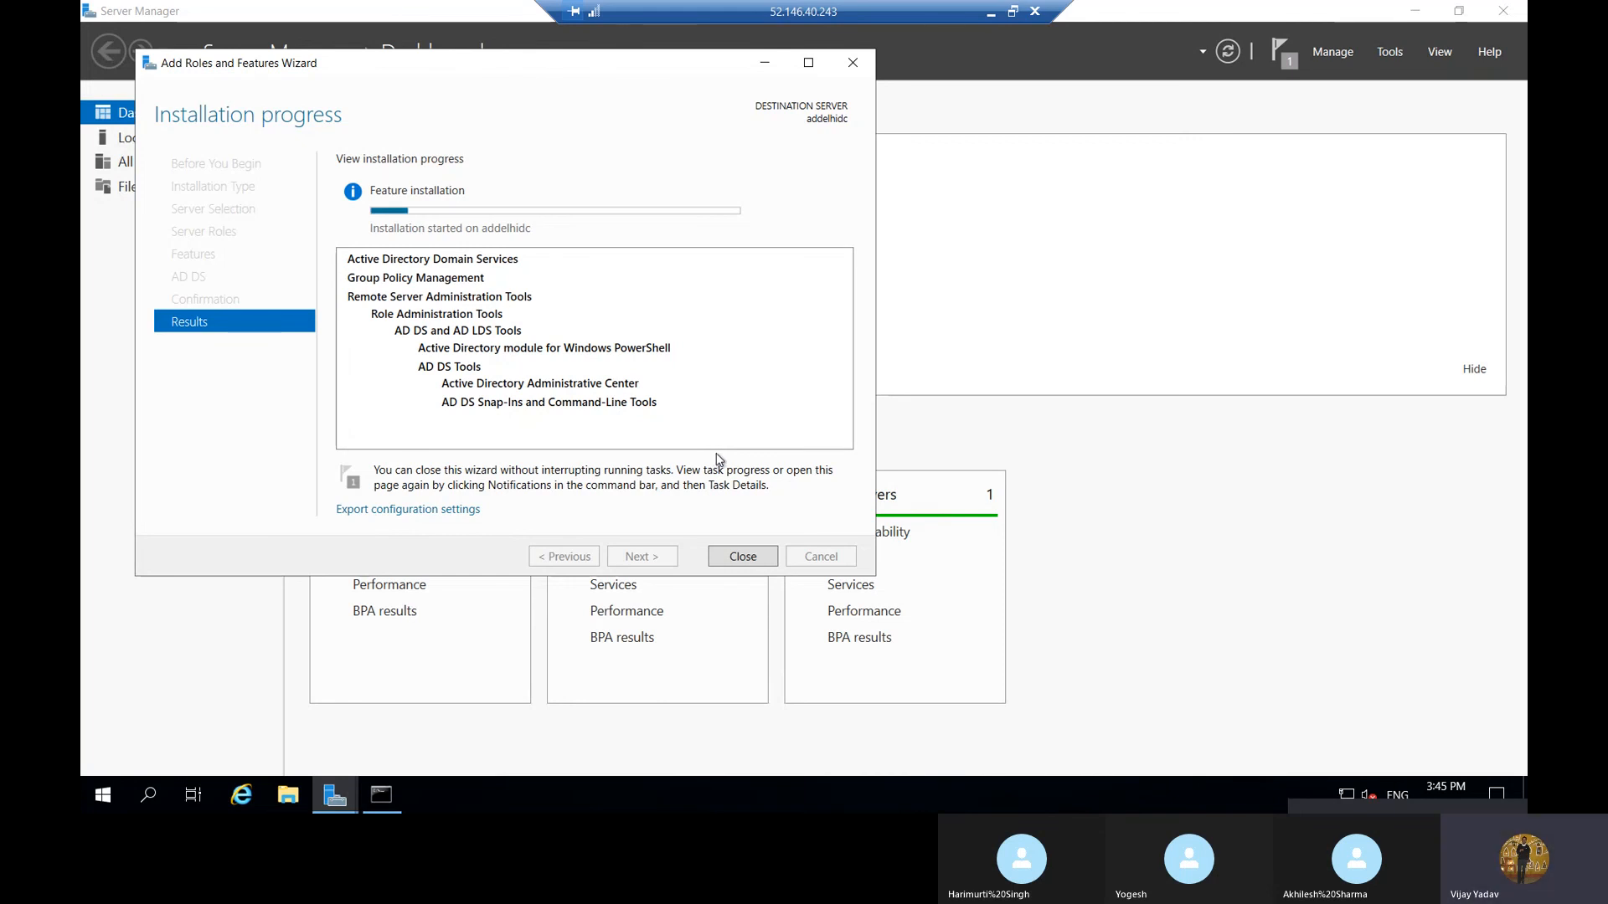
Review the Active Directory network diagram in Paint, check the role installation progress in the remote session, and return to the diagram
click(993, 13)
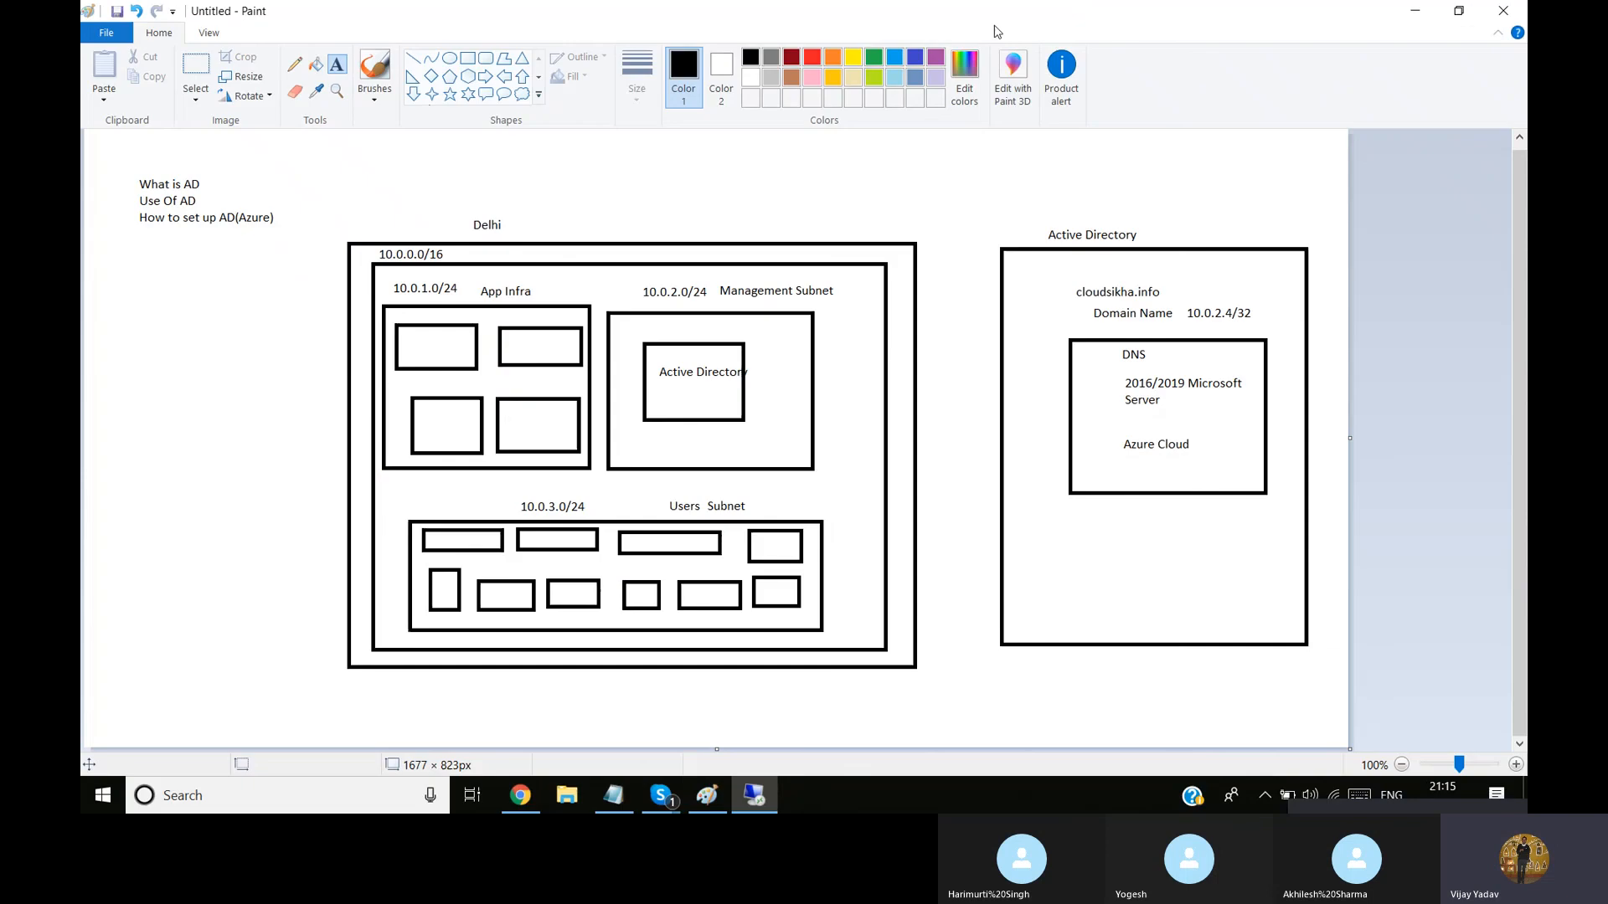
mouse_move(657, 804)
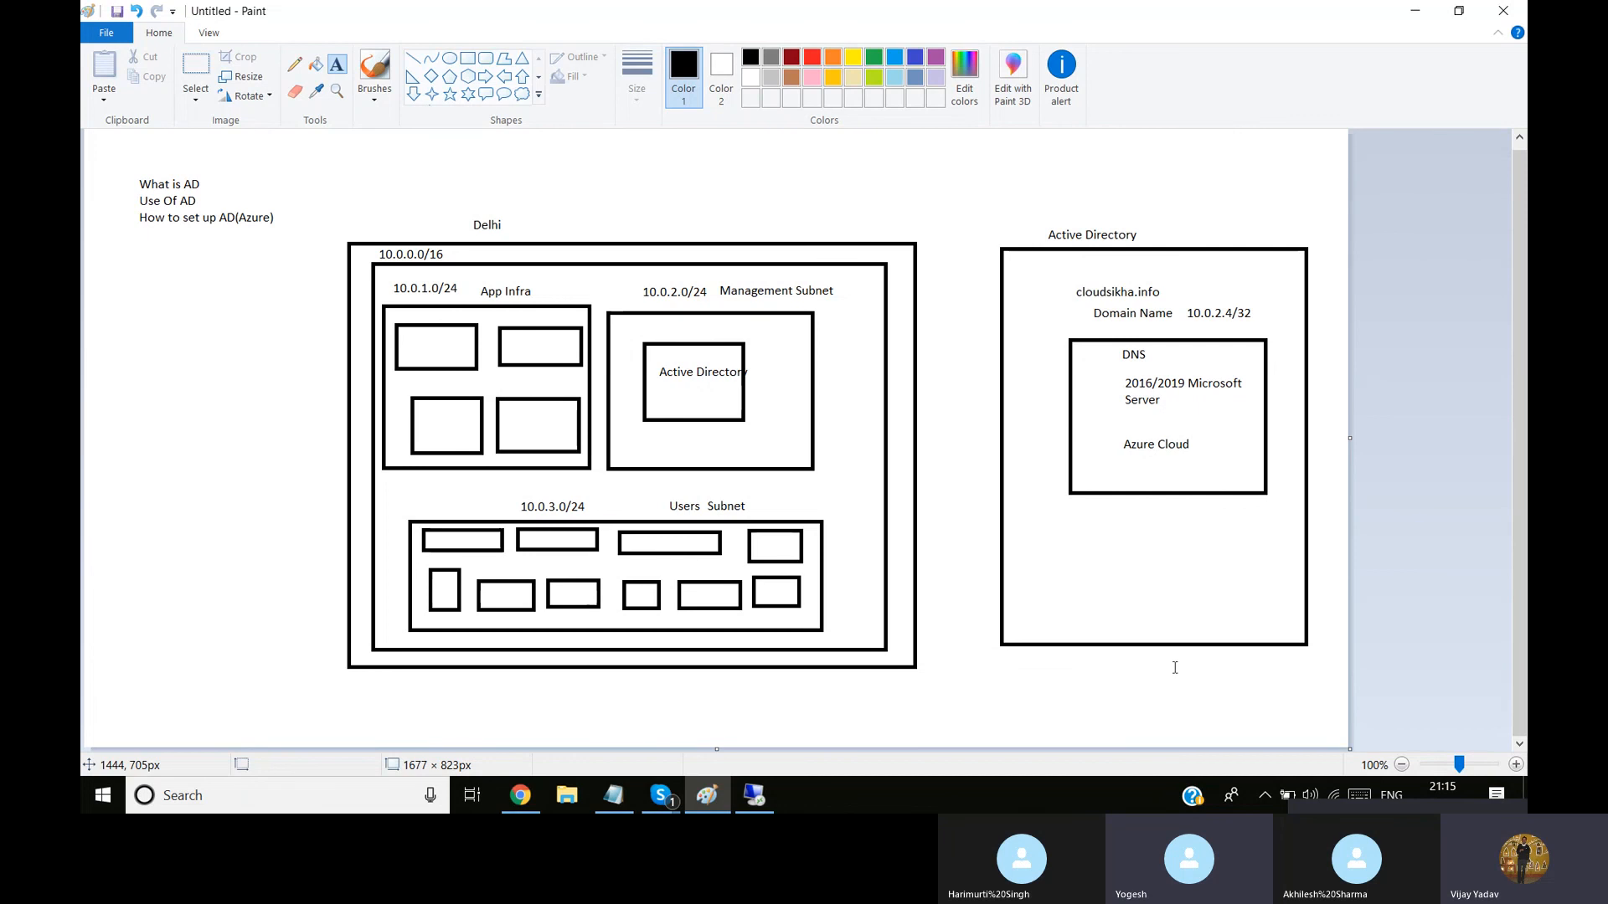
click(753, 795)
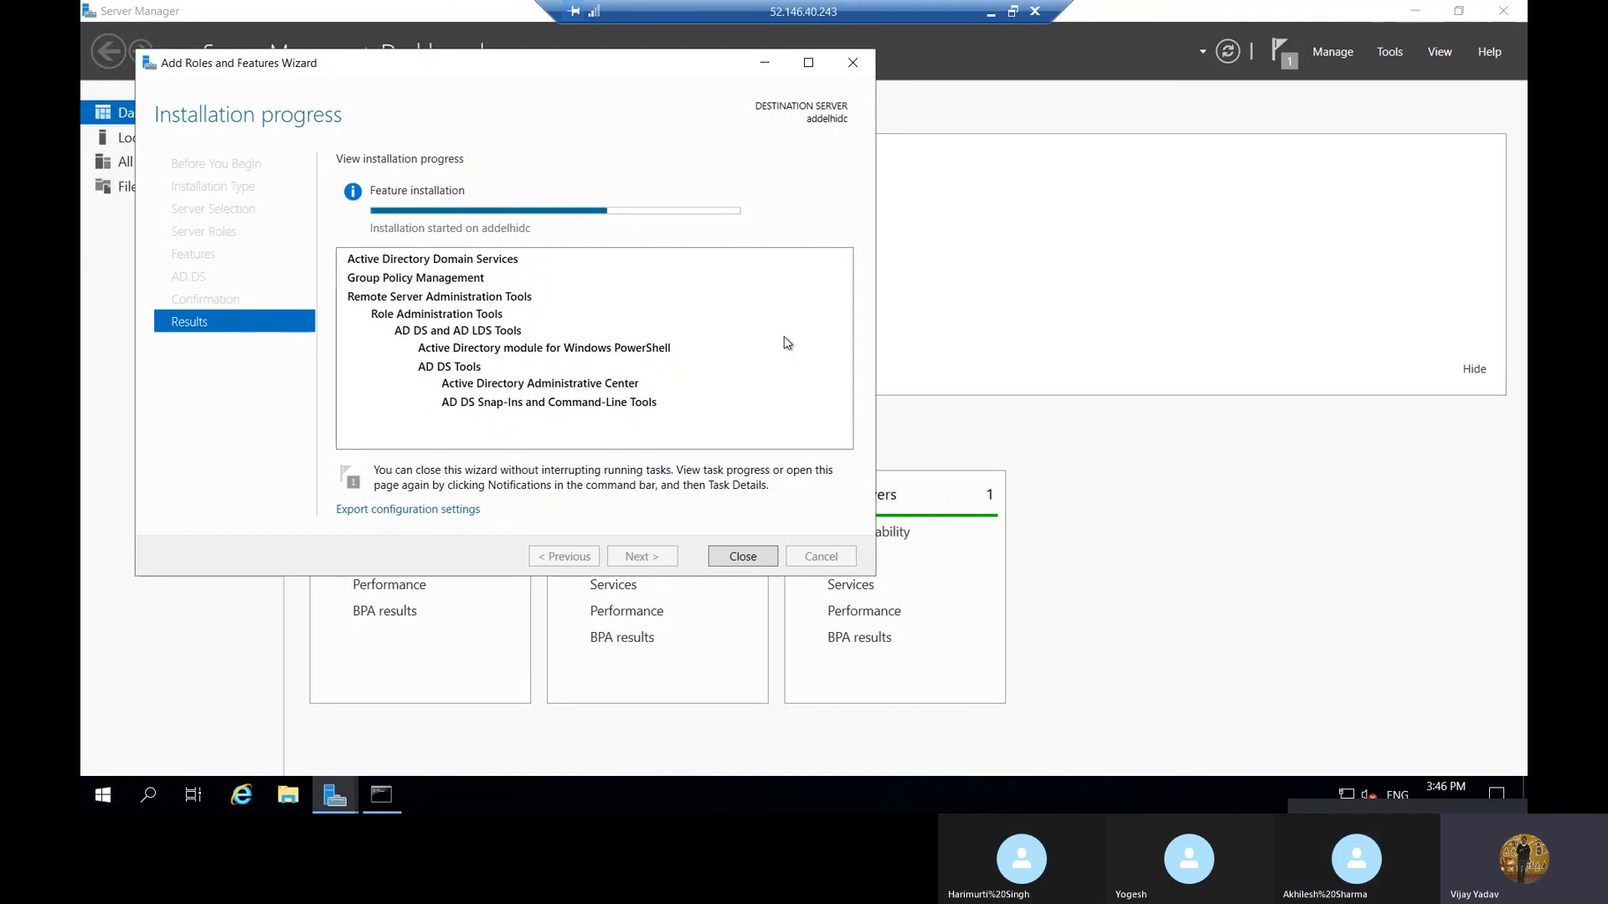
click(993, 14)
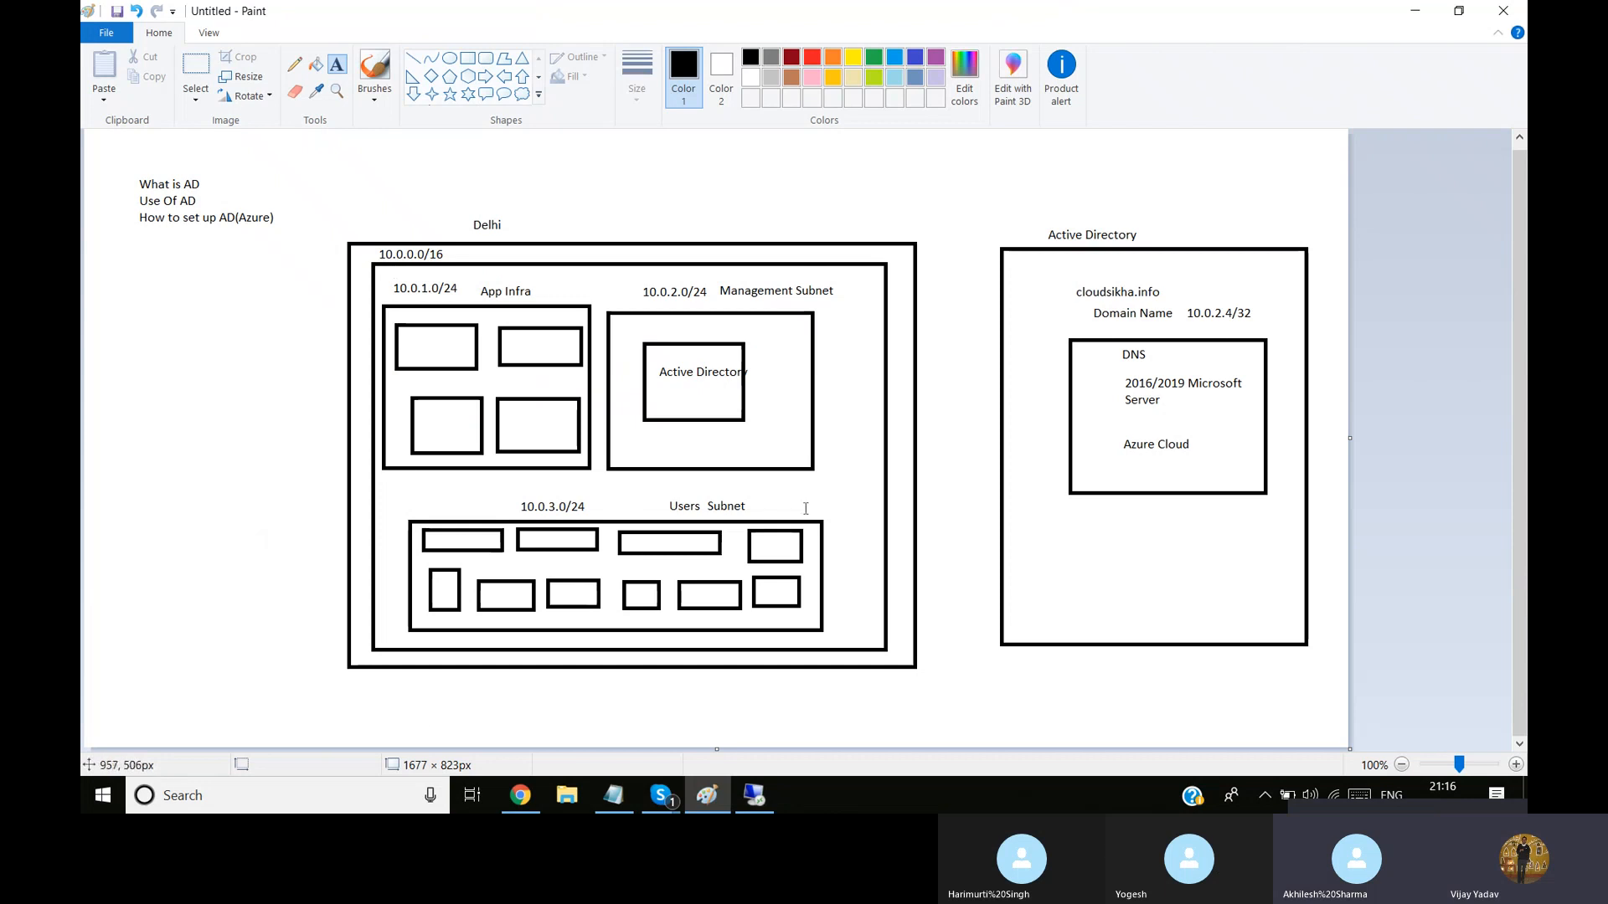